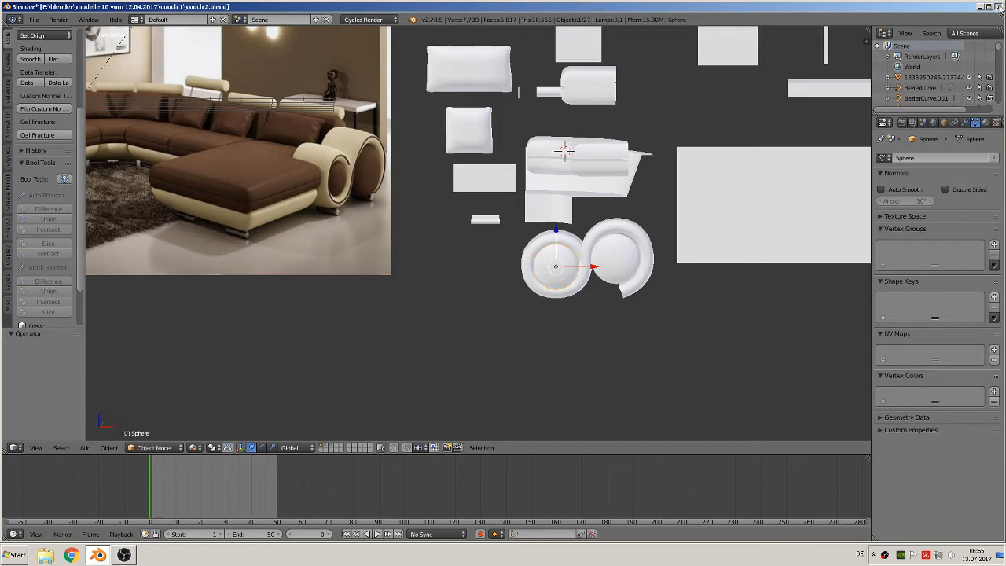
- Quit Blender without saving the current changes and minimize the OBS recording window
{"action": "left_click", "coordinate": [999, 7]}
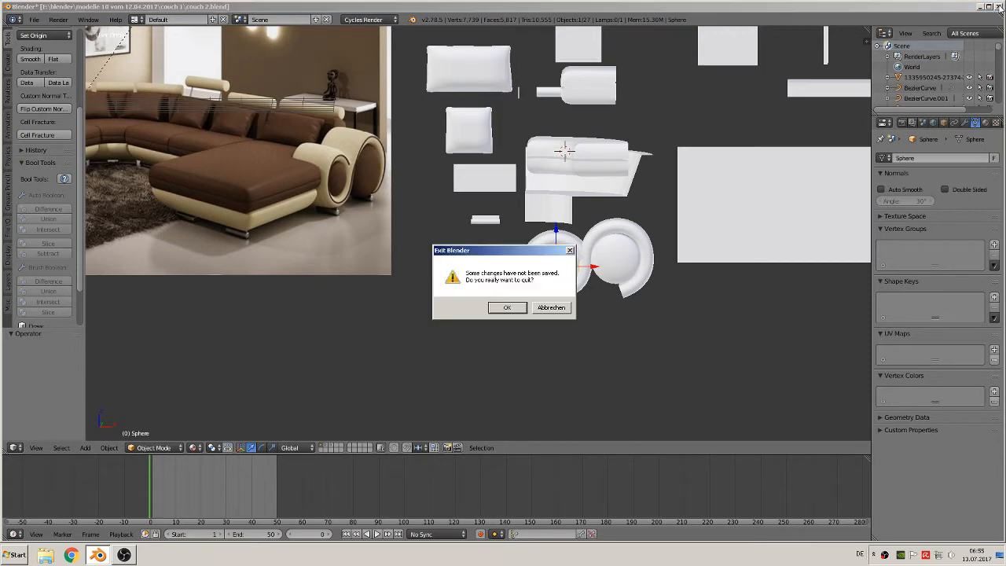
{"action": "left_click", "coordinate": [550, 307]}
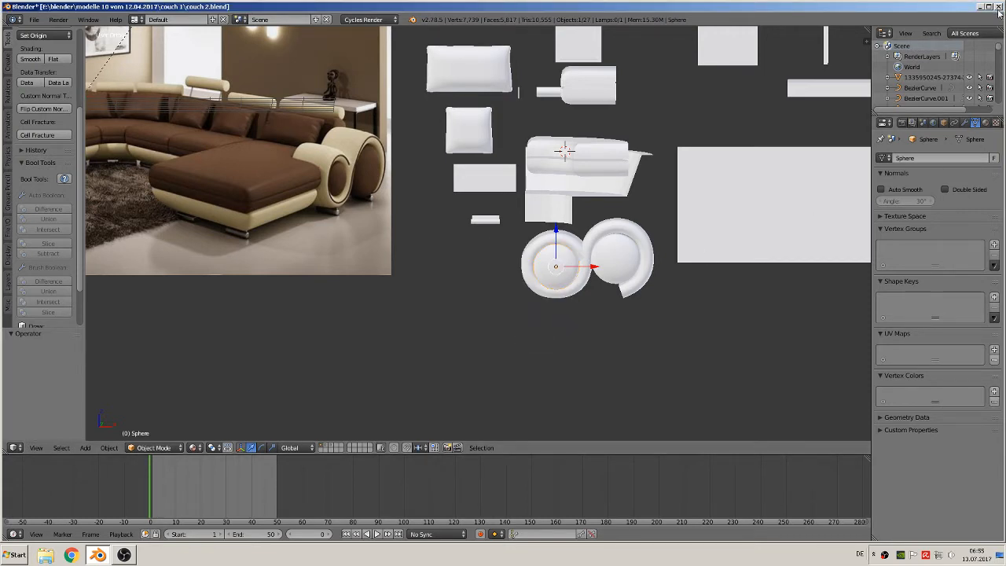
{"action": "left_click", "coordinate": [999, 7]}
{"action": "left_click", "coordinate": [507, 308]}
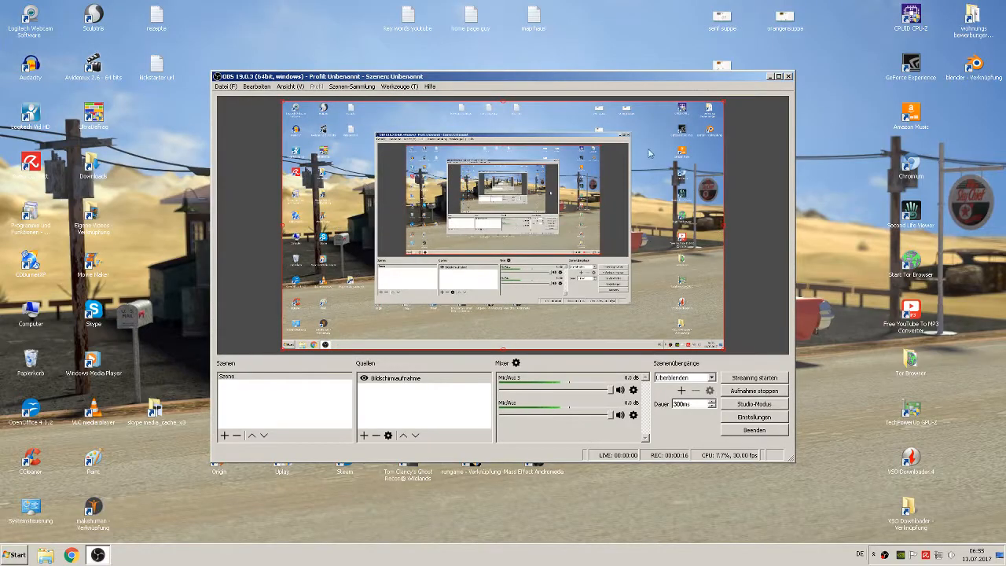
{"action": "left_click", "coordinate": [772, 76]}
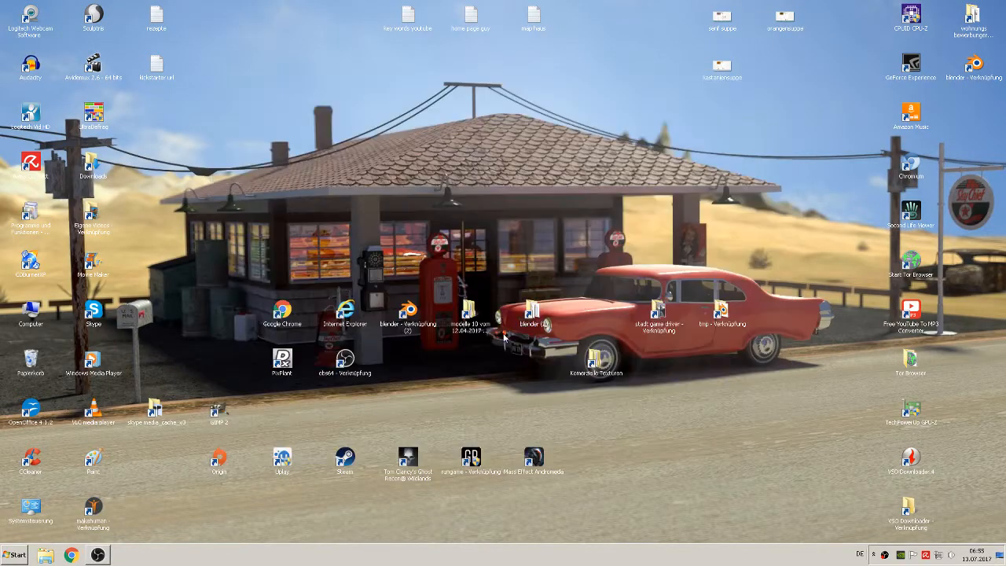
- Start Blender again and open the recent file couch 2.blend
{"action": "left_click", "coordinate": [413, 330]}
{"action": "double_click", "coordinate": [413, 330]}
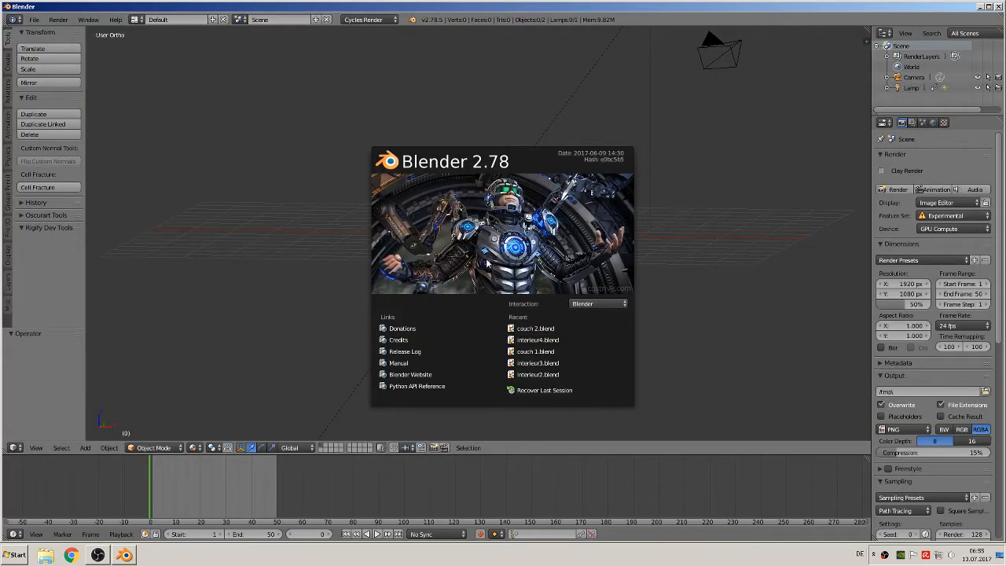
{"action": "left_click", "coordinate": [537, 328]}
{"action": "scroll", "coordinate": [509, 287], "scroll_direction": "down", "scroll_amount": 4}
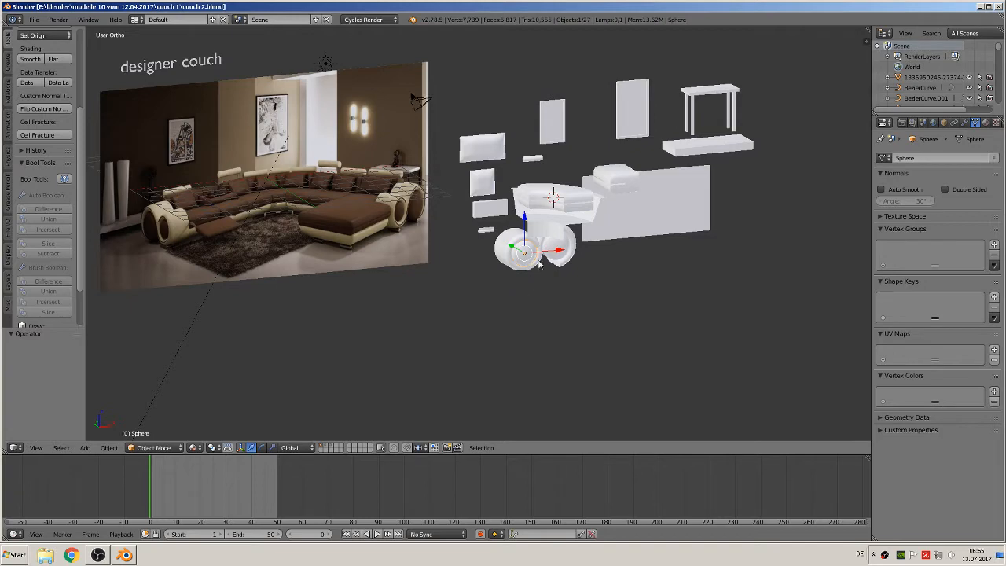
- Examine the mesh of the large rectangular pillow in Edit Mode from the front and the side
{"action": "middle_click_drag", "start_coordinate": [539, 259], "coordinate": [493, 316], "text": "shift"}
{"action": "scroll", "coordinate": [492, 316], "scroll_direction": "up", "scroll_amount": 2}
{"action": "scroll", "coordinate": [355, 192], "scroll_direction": "up", "scroll_amount": 4}
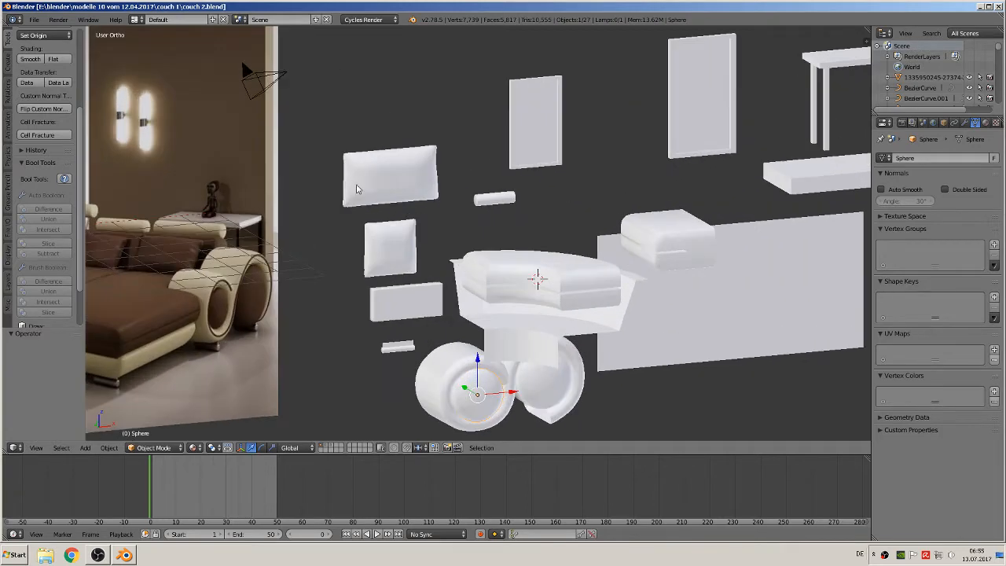
{"action": "middle_click_drag", "start_coordinate": [357, 192], "coordinate": [515, 246], "text": "shift"}
{"action": "scroll", "coordinate": [544, 241], "scroll_direction": "up", "scroll_amount": 4}
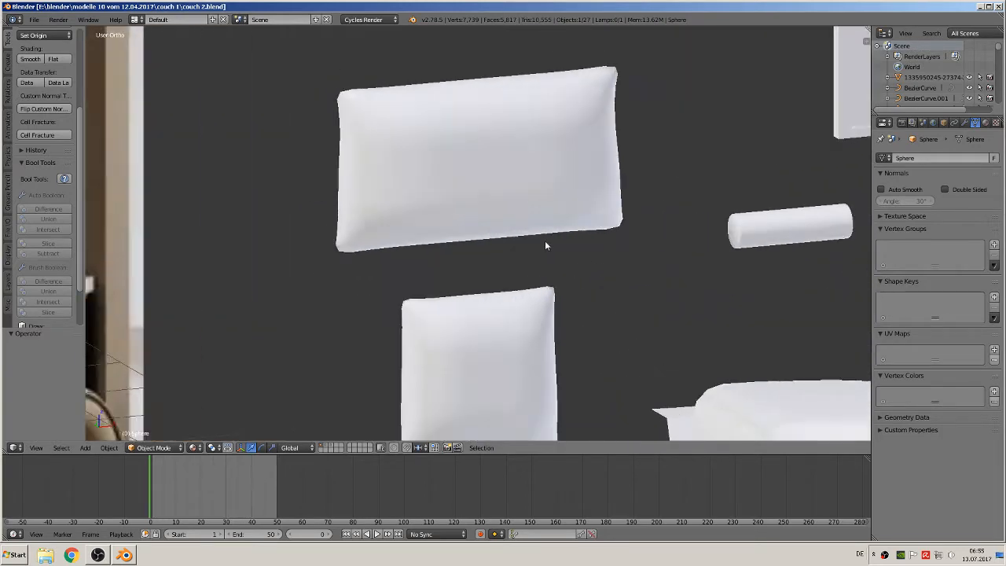
{"action": "right_click", "coordinate": [442, 153]}
{"action": "key", "text": "Tab"}
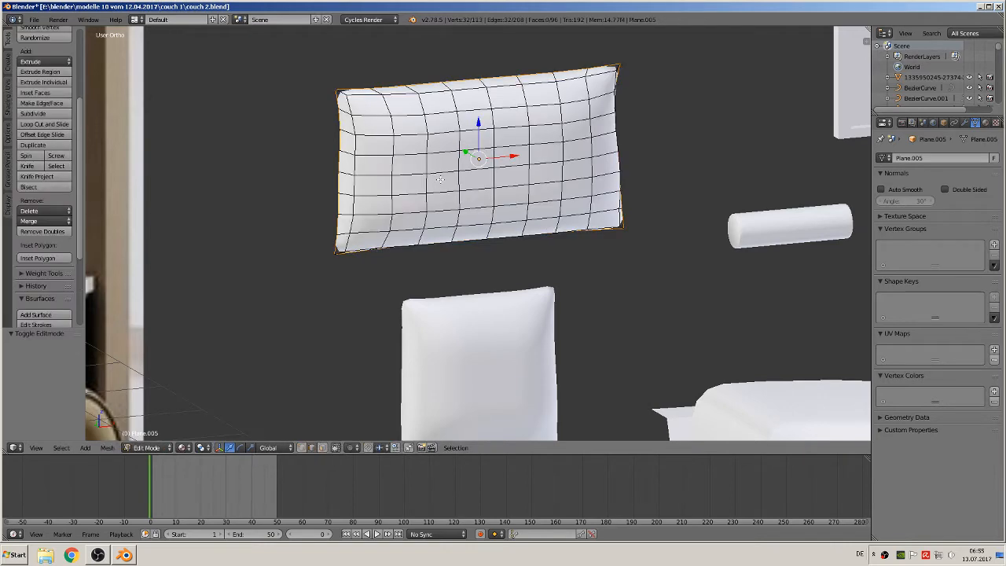
{"action": "middle_click_drag", "start_coordinate": [432, 181], "coordinate": [502, 199]}
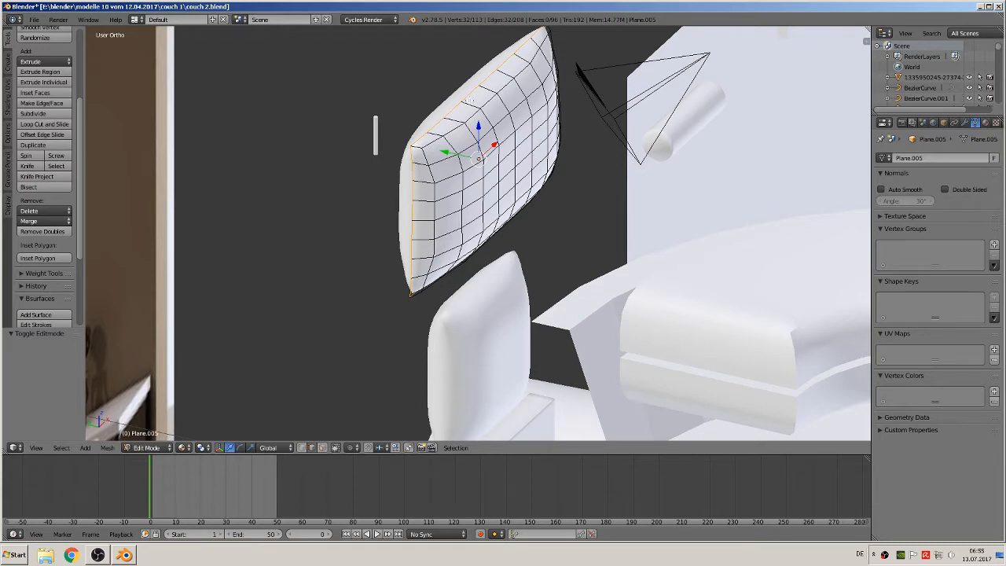
{"action": "key", "text": "Tab"}
- Remove the large pillow's Subdivision Surface modifier and apply its Mirror modifier to get a full mesh
{"action": "left_click", "coordinate": [963, 124]}
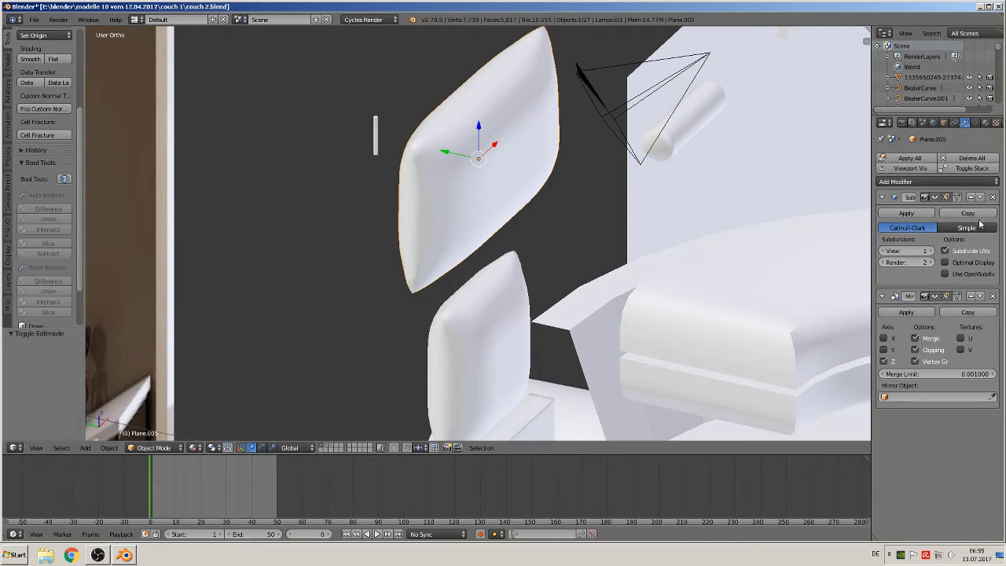
{"action": "left_click", "coordinate": [993, 197]}
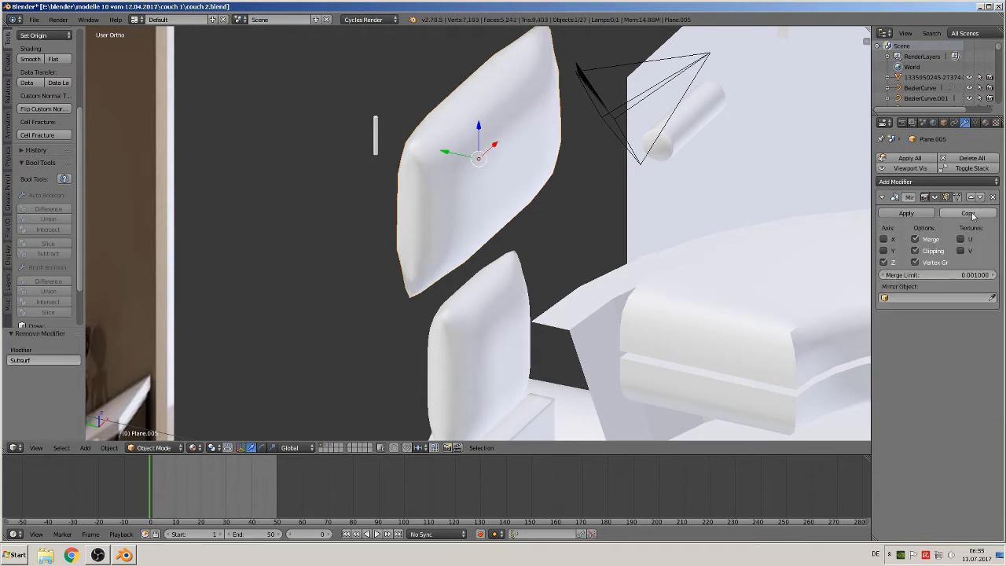
{"action": "left_click", "coordinate": [912, 216]}
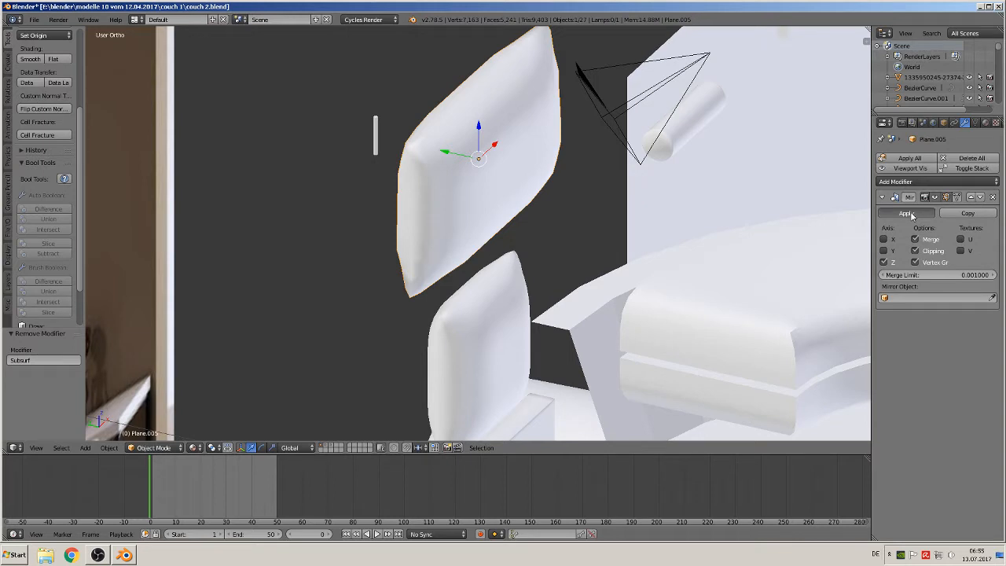
{"action": "key", "text": "Tab"}
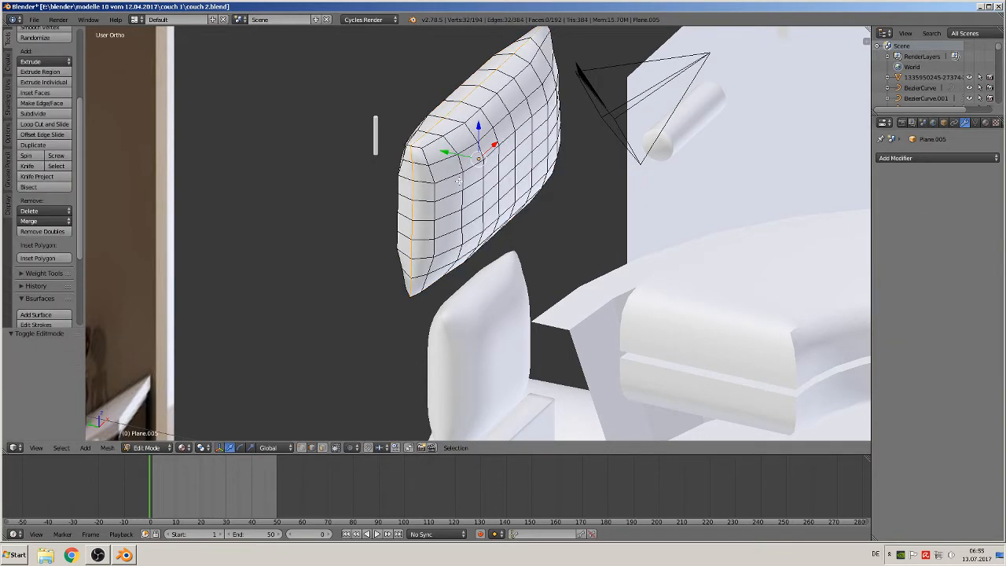
{"action": "key", "text": "Tab"}
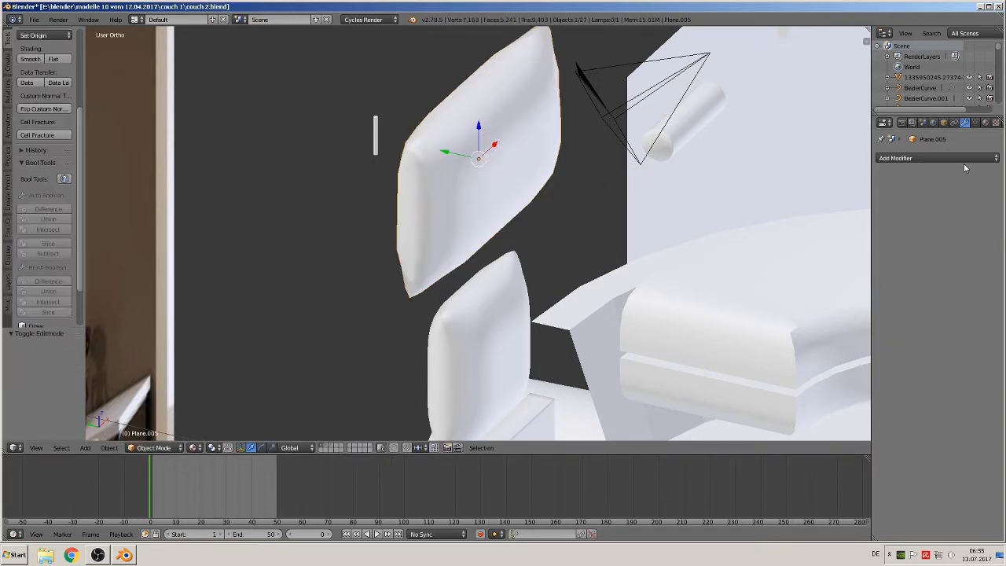
- Add a Subdivision Surface modifier with Adaptive enabled to the large pillow and apply it
{"action": "left_click", "coordinate": [935, 158]}
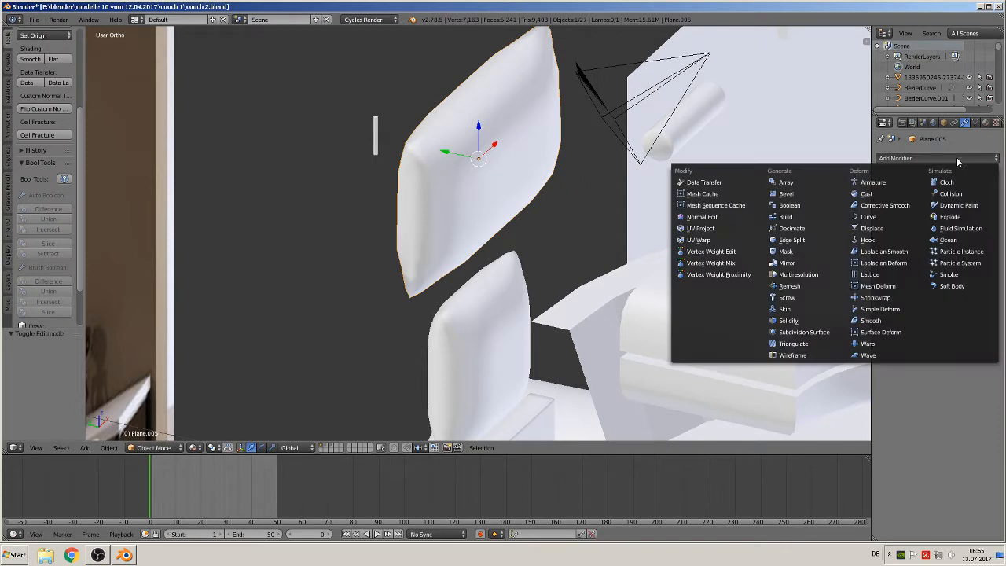
{"action": "left_click", "coordinate": [819, 334]}
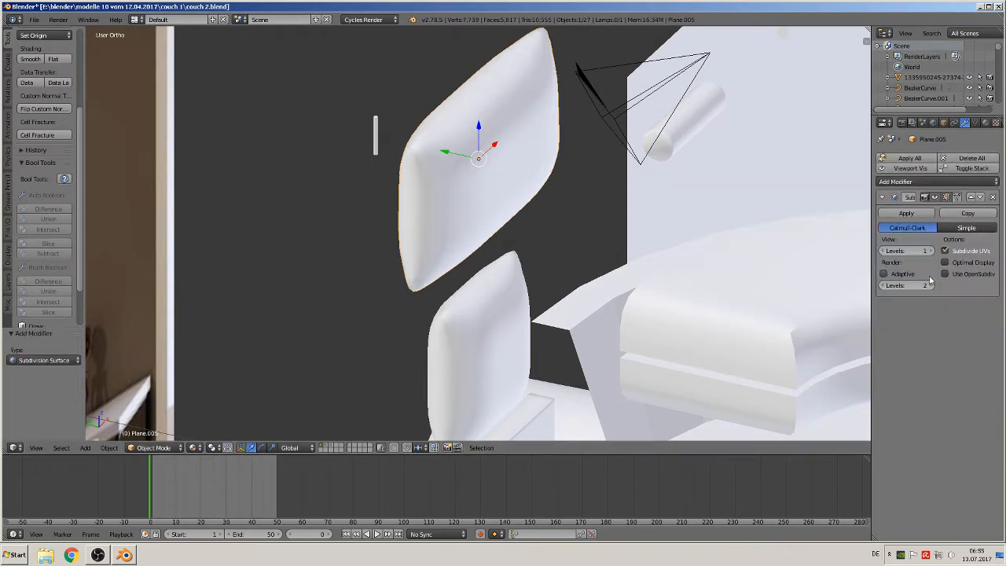
{"action": "left_click", "coordinate": [884, 273]}
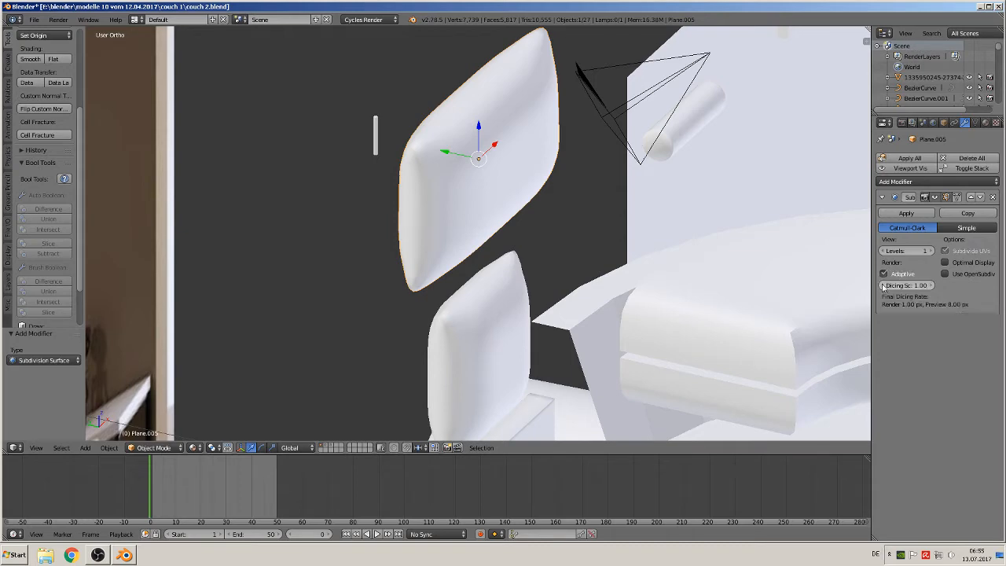
{"action": "left_click", "coordinate": [907, 213]}
- Mark the edge loop running around the large pillow's rim as a UV seam
{"action": "key", "text": "Tab"}
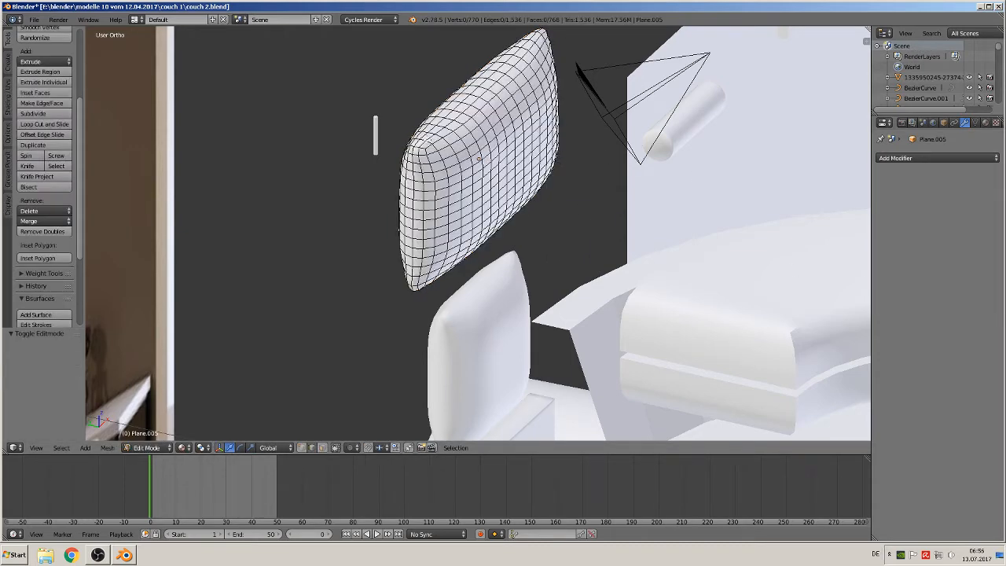
{"action": "scroll", "coordinate": [435, 160], "scroll_direction": "up", "scroll_amount": 5}
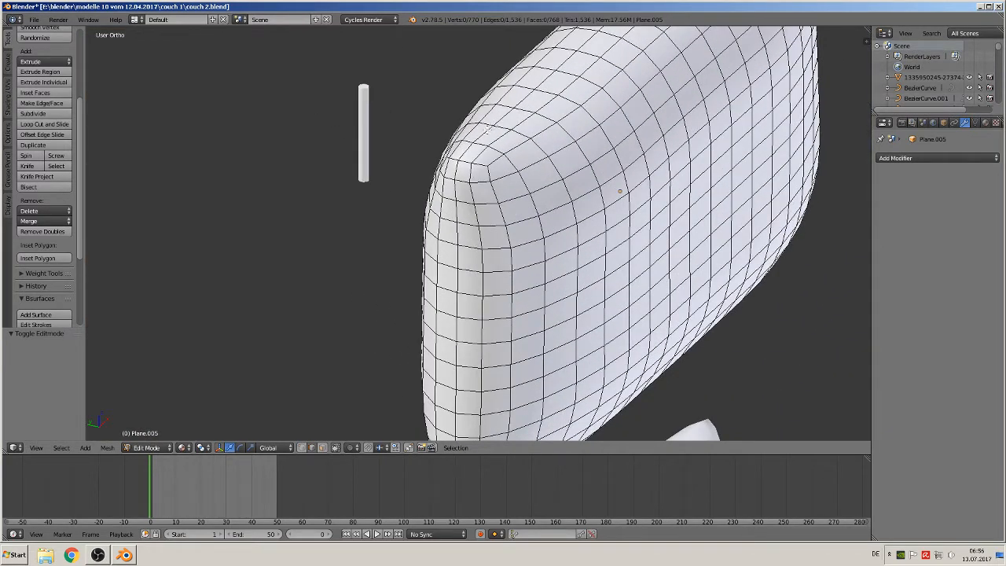
{"action": "right_click", "coordinate": [487, 129], "text": "alt"}
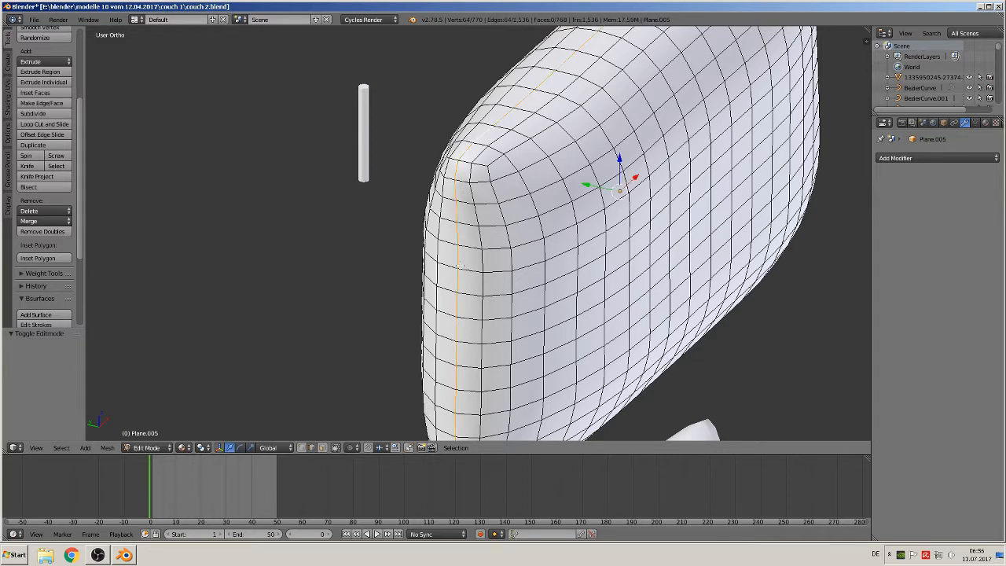
{"action": "left_click", "coordinate": [10, 107]}
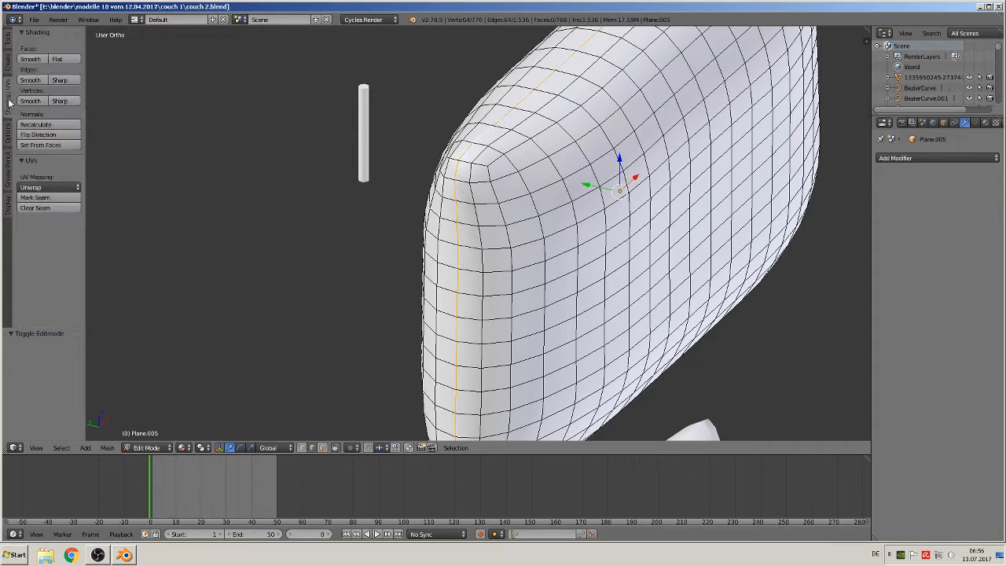
{"action": "left_click", "coordinate": [41, 202]}
{"action": "middle_click_drag", "start_coordinate": [344, 221], "coordinate": [524, 261]}
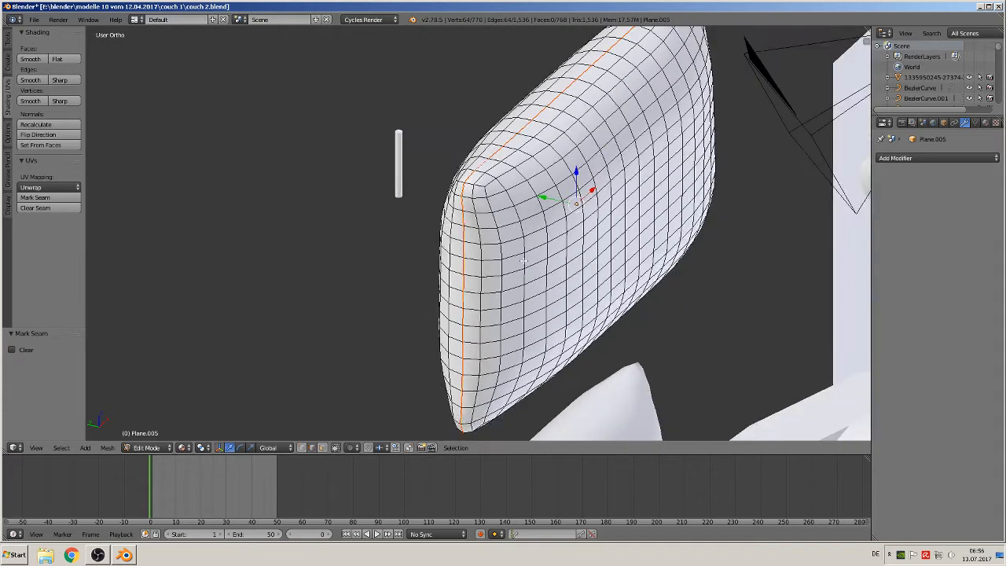
- Select the large pillow's whole mesh, unwrap it and return to Object Mode
{"action": "key", "text": "a"}
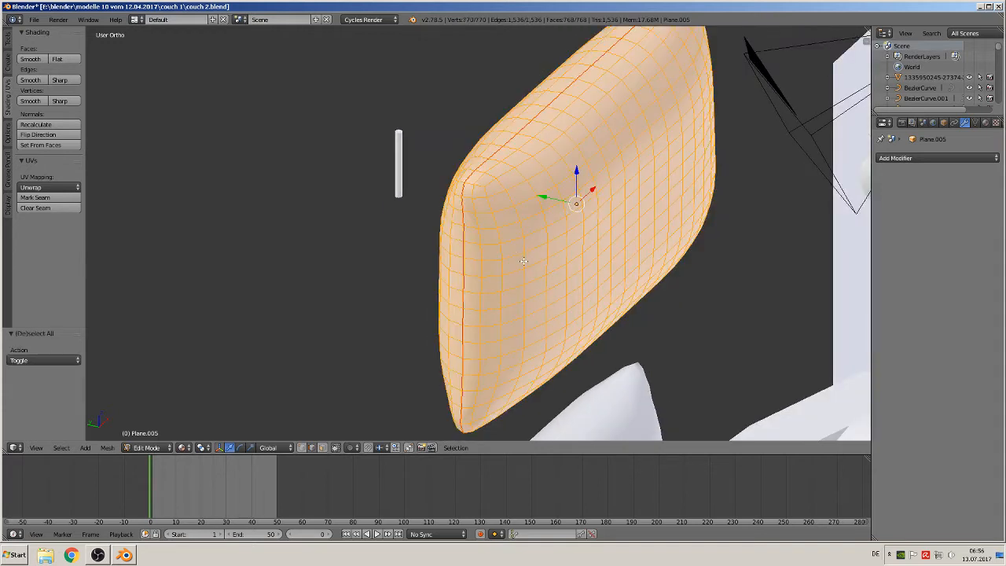
{"action": "key", "text": "u"}
{"action": "left_click", "coordinate": [524, 261]}
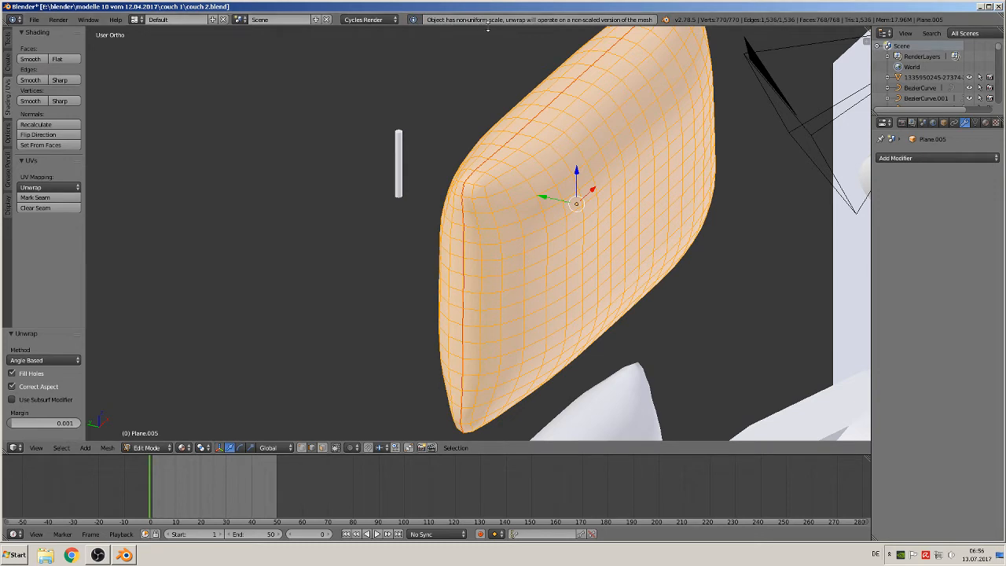
{"action": "key", "text": "Tab"}
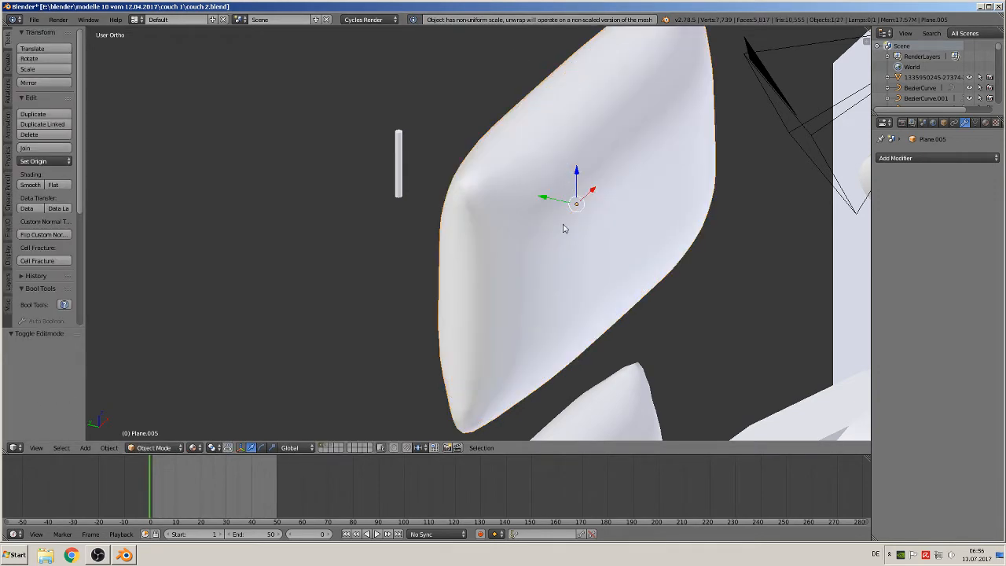
- Apply the large pillow's scale and unwrap its entire mesh again
{"action": "middle_click_drag", "start_coordinate": [481, 351], "coordinate": [242, 388]}
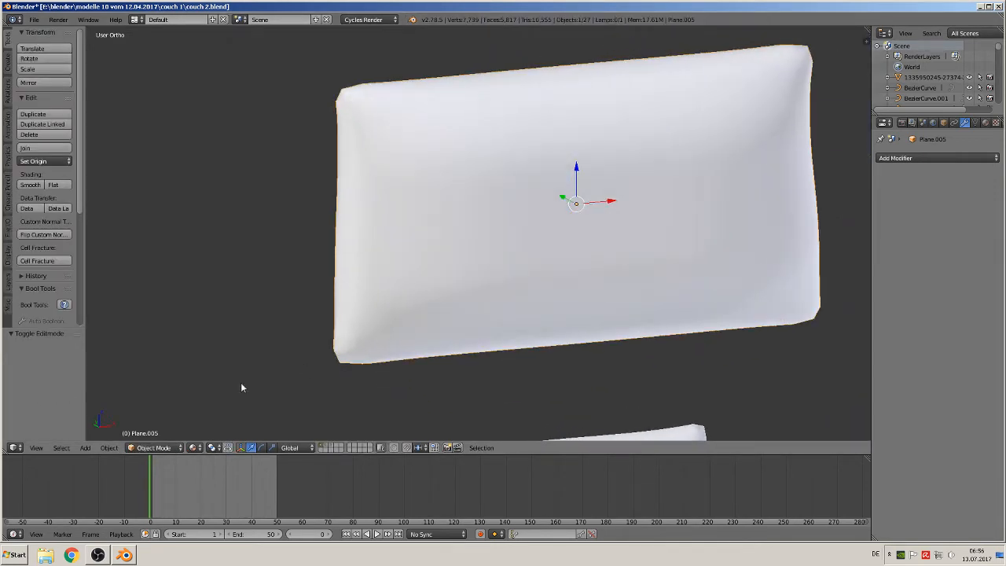
{"action": "left_click", "coordinate": [109, 448]}
{"action": "mouse_move", "coordinate": [137, 368]}
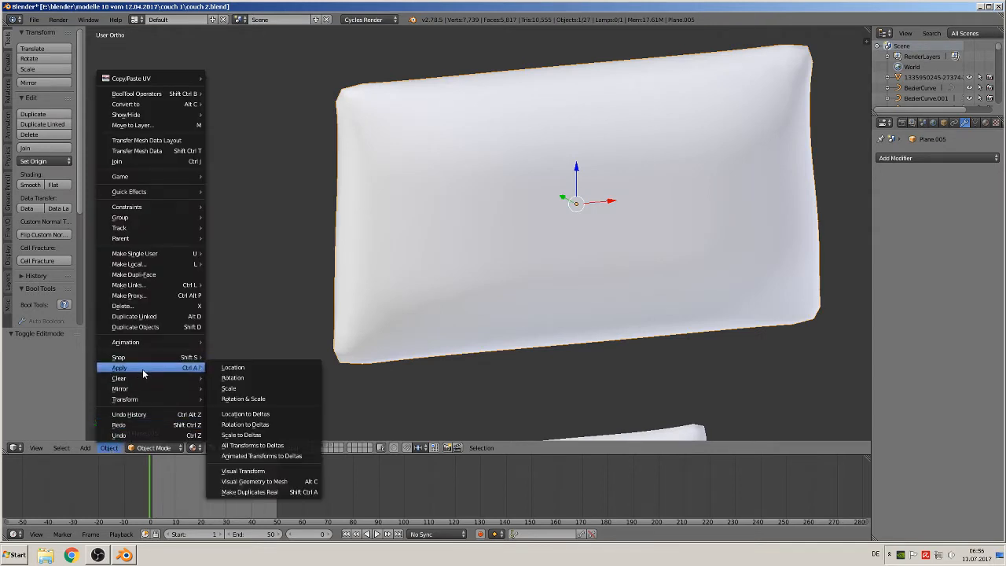
{"action": "left_click", "coordinate": [251, 391]}
{"action": "key", "text": "Tab"}
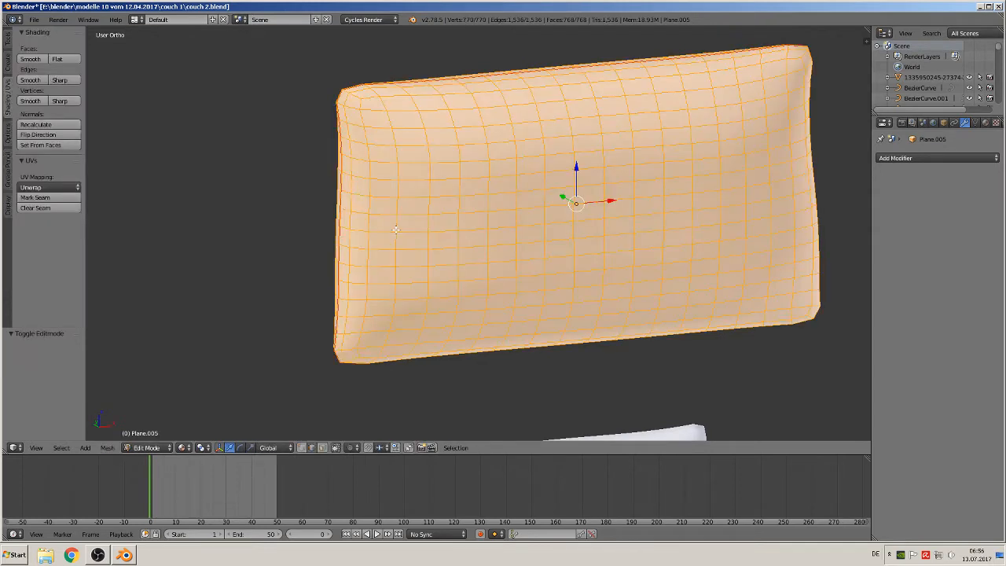
{"action": "key", "text": "u"}
{"action": "left_click", "coordinate": [395, 230]}
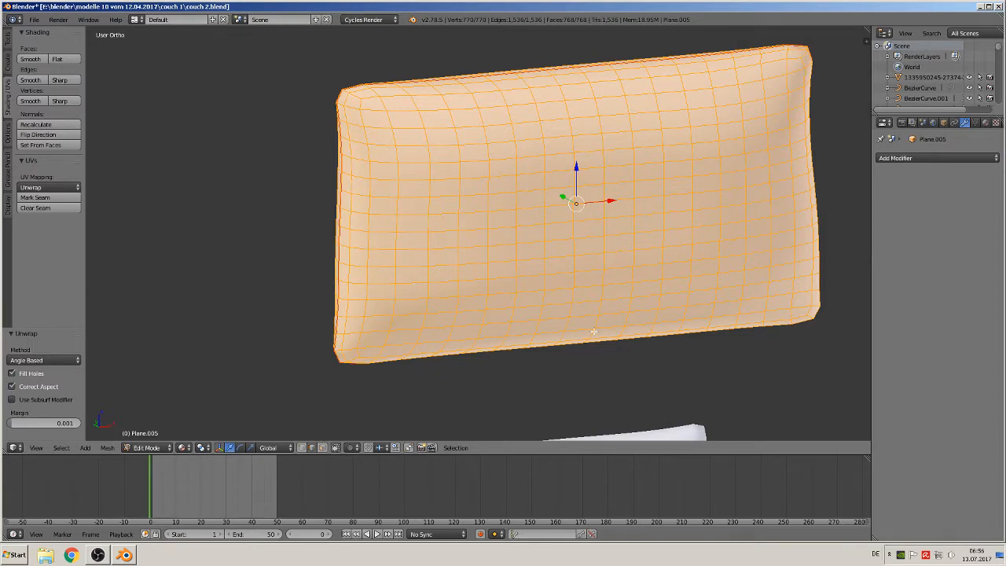
{"action": "key", "text": "Tab"}
- Mark the border of the inset front face on the smaller framed panel beside the large pillow as a UV seam
{"action": "scroll", "coordinate": [585, 314], "scroll_direction": "down", "scroll_amount": 7}
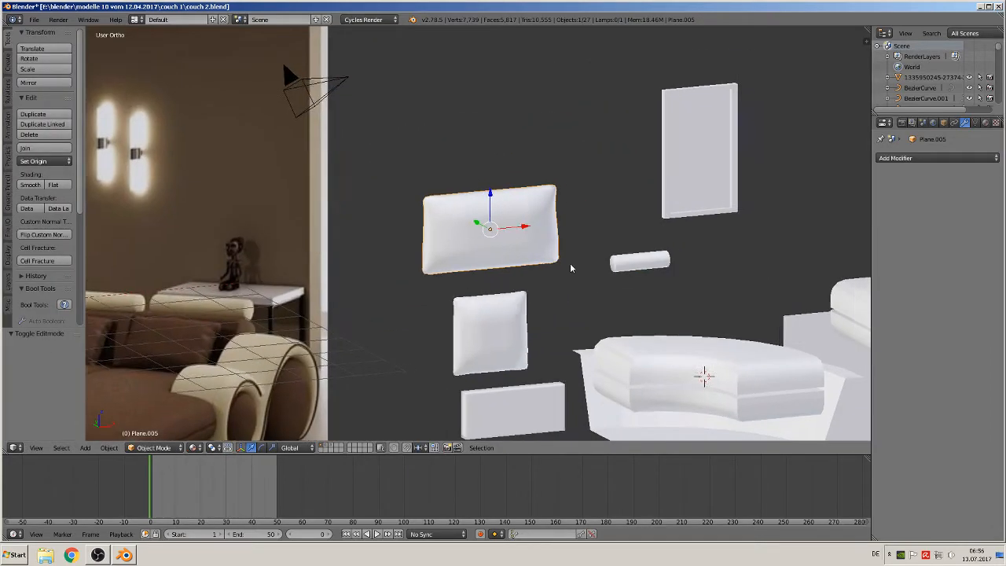
{"action": "middle_click_drag", "start_coordinate": [570, 265], "coordinate": [471, 227], "text": "shift"}
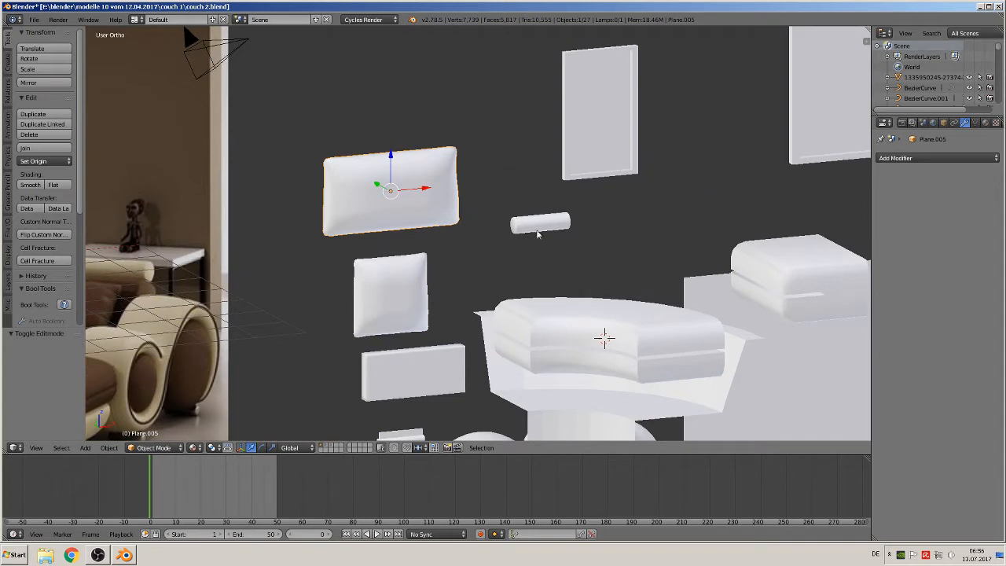
{"action": "middle_click_drag", "start_coordinate": [626, 169], "coordinate": [459, 238], "text": "shift"}
{"action": "scroll", "coordinate": [450, 247], "scroll_direction": "up", "scroll_amount": 2}
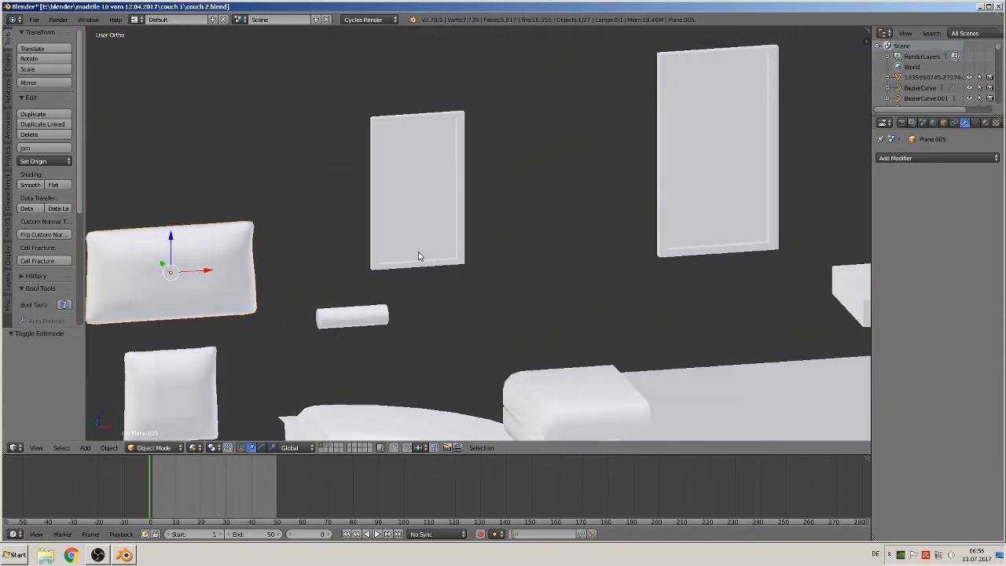
{"action": "right_click", "coordinate": [418, 256]}
{"action": "key", "text": "Tab"}
{"action": "scroll", "coordinate": [415, 215], "scroll_direction": "up", "scroll_amount": 3}
{"action": "middle_click_drag", "start_coordinate": [415, 213], "coordinate": [585, 259], "text": "shift"}
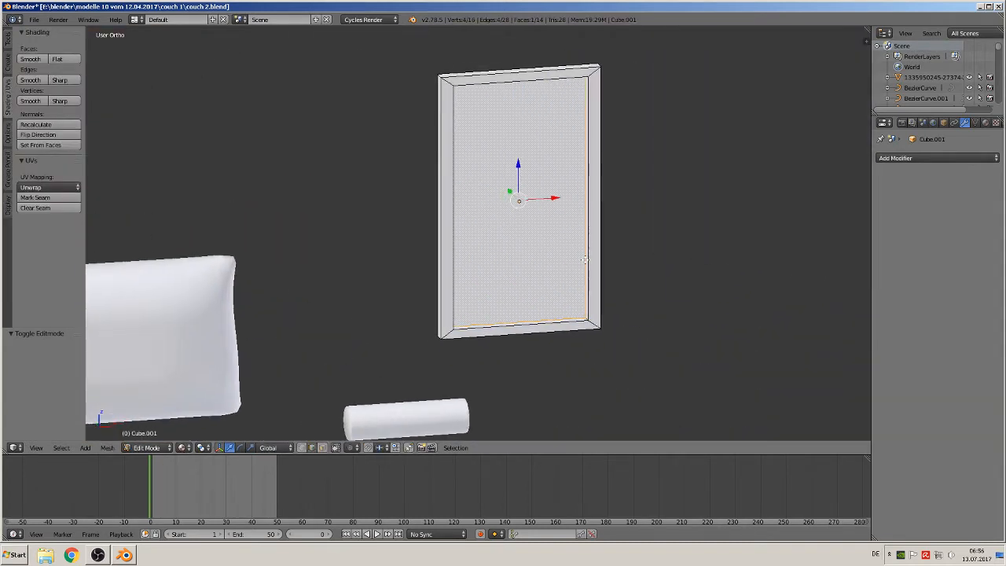
{"action": "scroll", "coordinate": [585, 259], "scroll_direction": "up", "scroll_amount": 4}
{"action": "scroll", "coordinate": [554, 275], "scroll_direction": "down", "scroll_amount": 1}
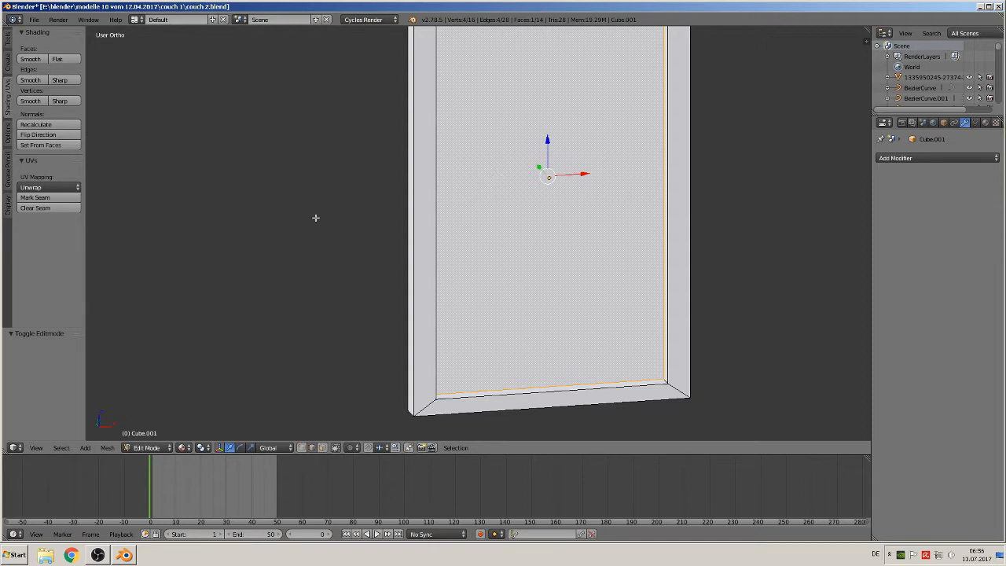
{"action": "left_click", "coordinate": [47, 197]}
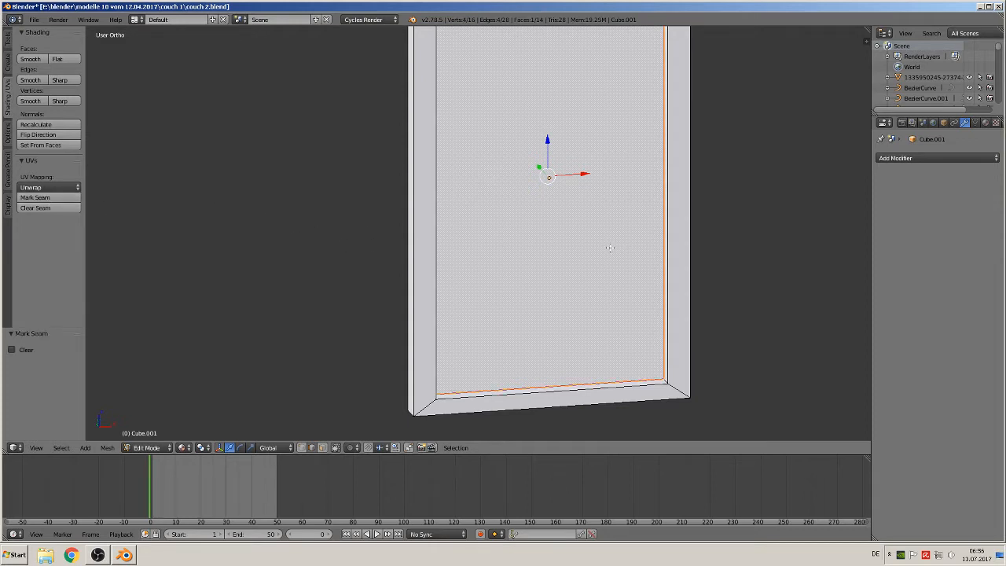
- Return to Object Mode and apply the smaller framed panel's rotation and scale
{"action": "key", "text": "Tab"}
{"action": "scroll", "coordinate": [601, 255], "scroll_direction": "down", "scroll_amount": 2}
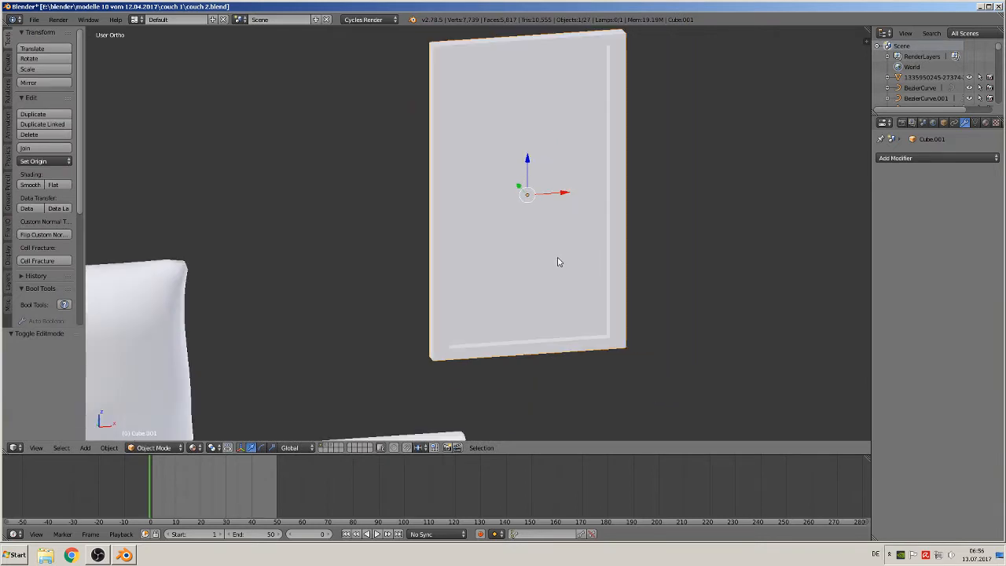
{"action": "left_click", "coordinate": [109, 448]}
{"action": "mouse_move", "coordinate": [164, 367]}
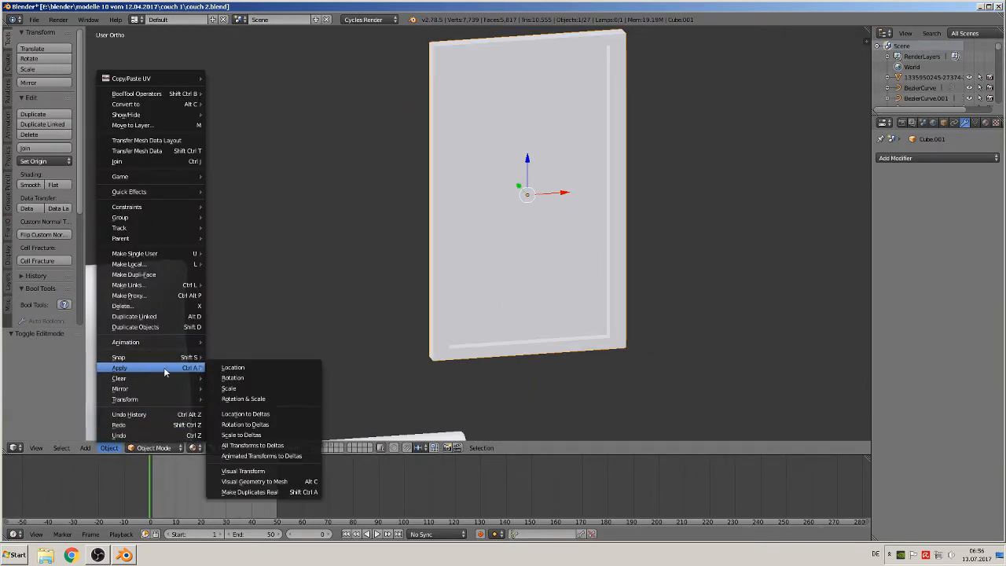
{"action": "left_click", "coordinate": [251, 399]}
- Select the smaller framed panel's whole mesh, unwrap it and return to Object Mode
{"action": "key", "text": "Tab"}
{"action": "key", "text": "a"}
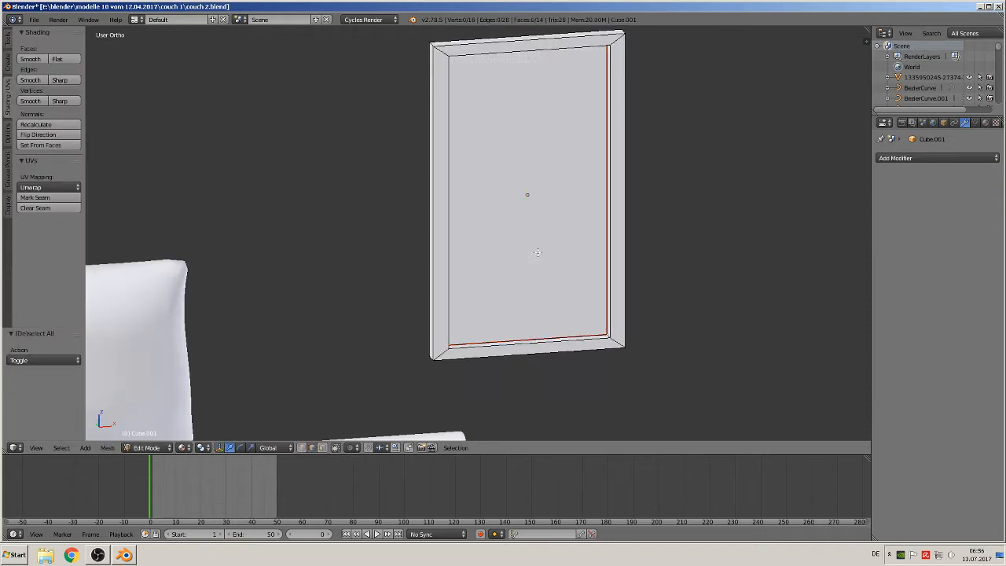
{"action": "key", "text": "a"}
{"action": "key", "text": "u"}
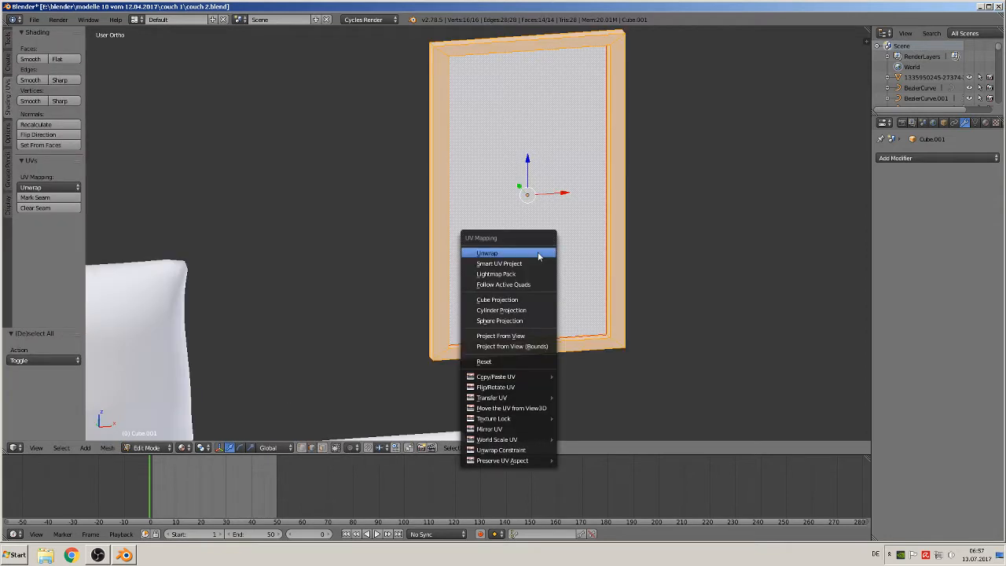
{"action": "left_click", "coordinate": [537, 252]}
{"action": "key", "text": "Tab"}
- Mark the border of the larger framed panel's inset front face as a UV seam
{"action": "scroll", "coordinate": [577, 272], "scroll_direction": "down", "scroll_amount": 4}
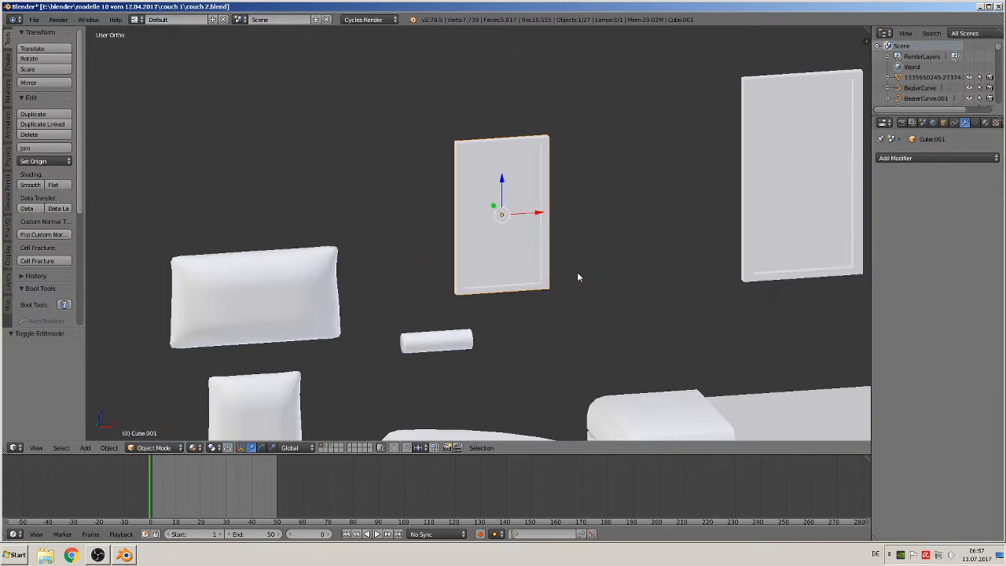
{"action": "middle_click_drag", "start_coordinate": [578, 272], "coordinate": [337, 298]}
{"action": "scroll", "coordinate": [419, 281], "scroll_direction": "up", "scroll_amount": 4}
{"action": "right_click", "coordinate": [423, 234]}
{"action": "key", "text": "Tab"}
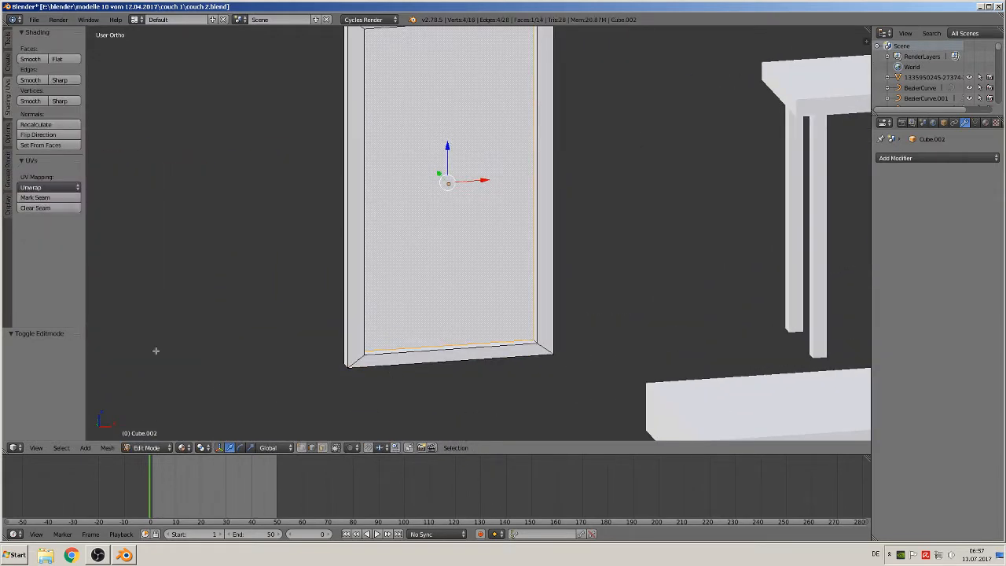
{"action": "left_click", "coordinate": [34, 197]}
- Select the larger framed panel's whole mesh and unwrap it
{"action": "key", "text": "a"}
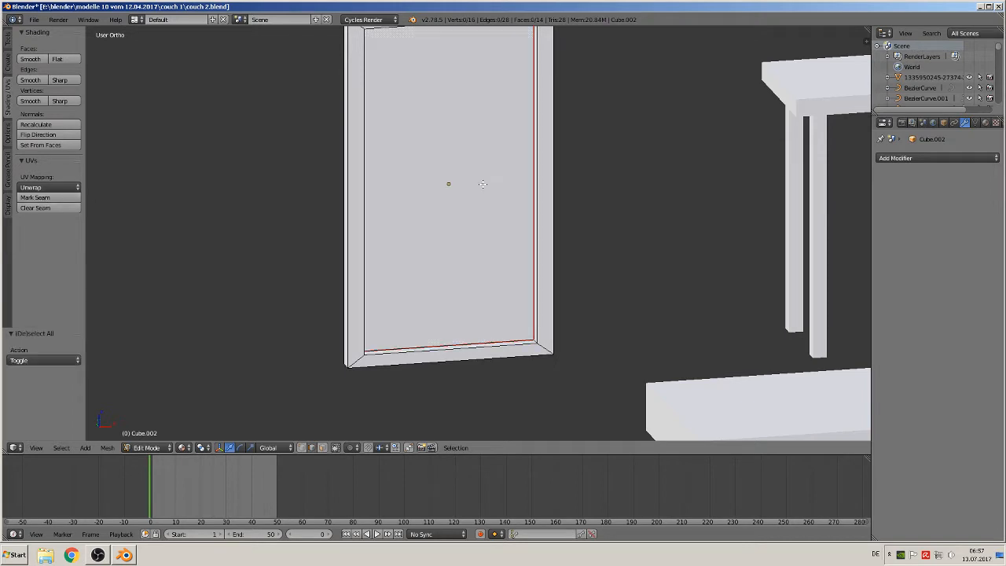
{"action": "key", "text": "a"}
{"action": "key", "text": "u"}
{"action": "left_click", "coordinate": [481, 180]}
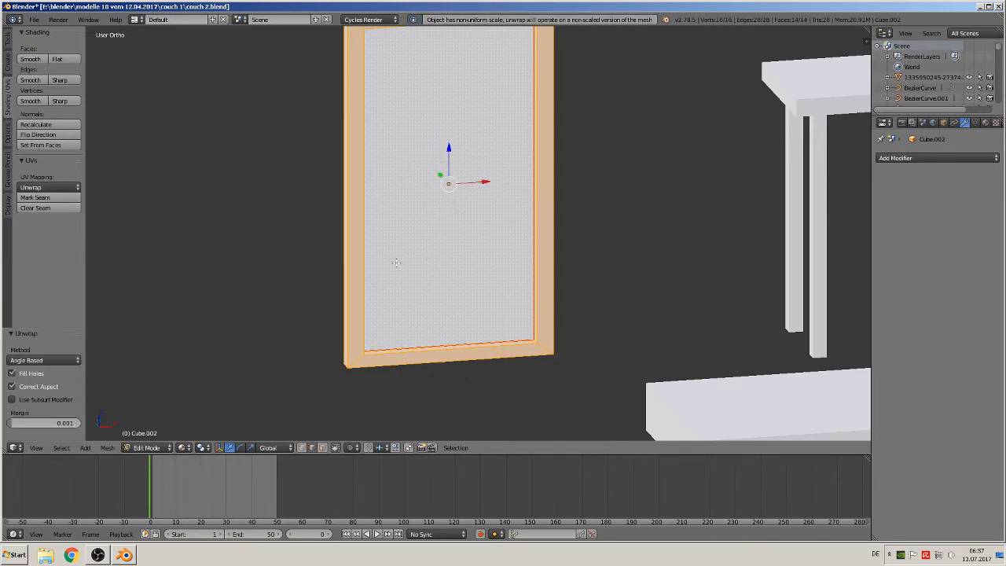
- Apply the larger framed panel's scale, unwrap its whole mesh again and return to Object Mode
{"action": "key", "text": "Tab"}
{"action": "left_click", "coordinate": [109, 447]}
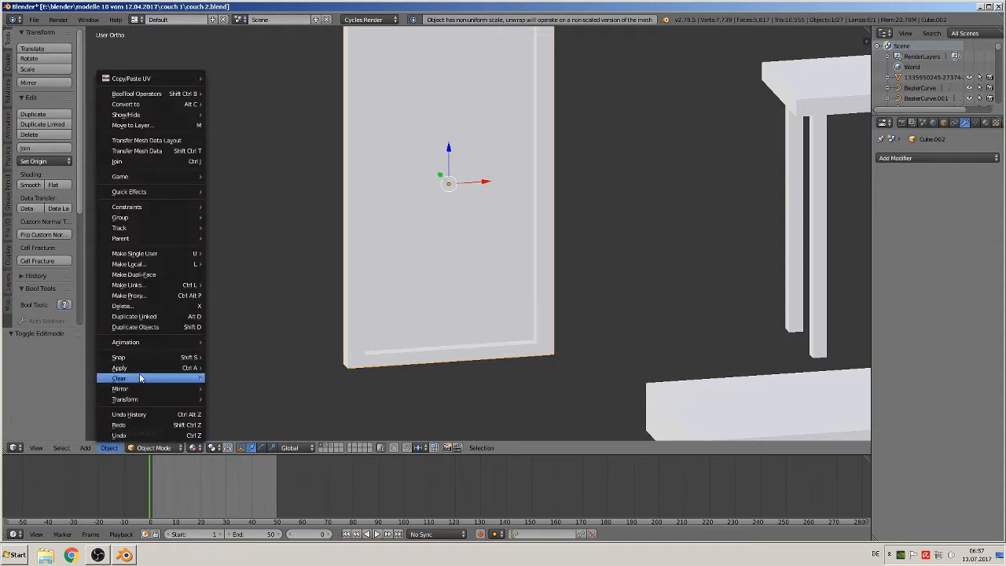
{"action": "mouse_move", "coordinate": [181, 368]}
{"action": "left_click", "coordinate": [288, 388]}
{"action": "key", "text": "Tab"}
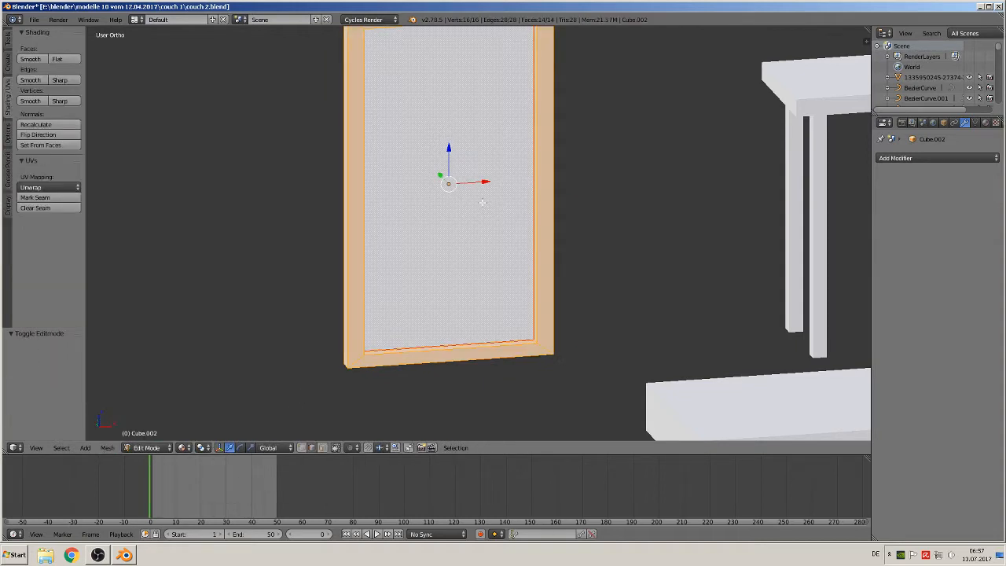
{"action": "key", "text": "u"}
{"action": "left_click", "coordinate": [481, 203]}
{"action": "key", "text": "Tab"}
- Mark all edges of the tabletop as UV seams
{"action": "scroll", "coordinate": [621, 228], "scroll_direction": "down", "scroll_amount": 3}
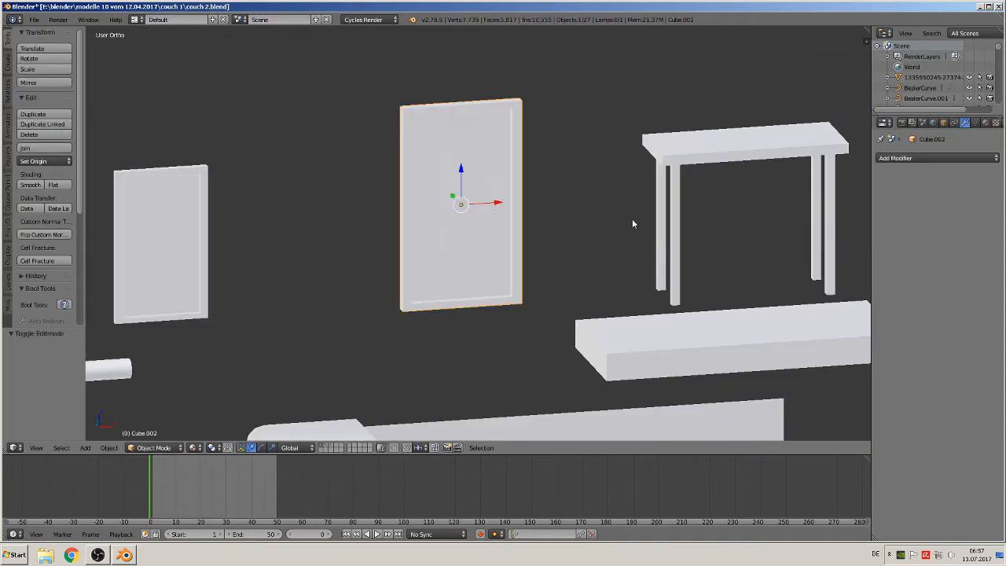
{"action": "middle_click_drag", "start_coordinate": [530, 232], "coordinate": [301, 269], "text": "shift"}
{"action": "scroll", "coordinate": [479, 238], "scroll_direction": "up", "scroll_amount": 4}
{"action": "right_click", "coordinate": [437, 171]}
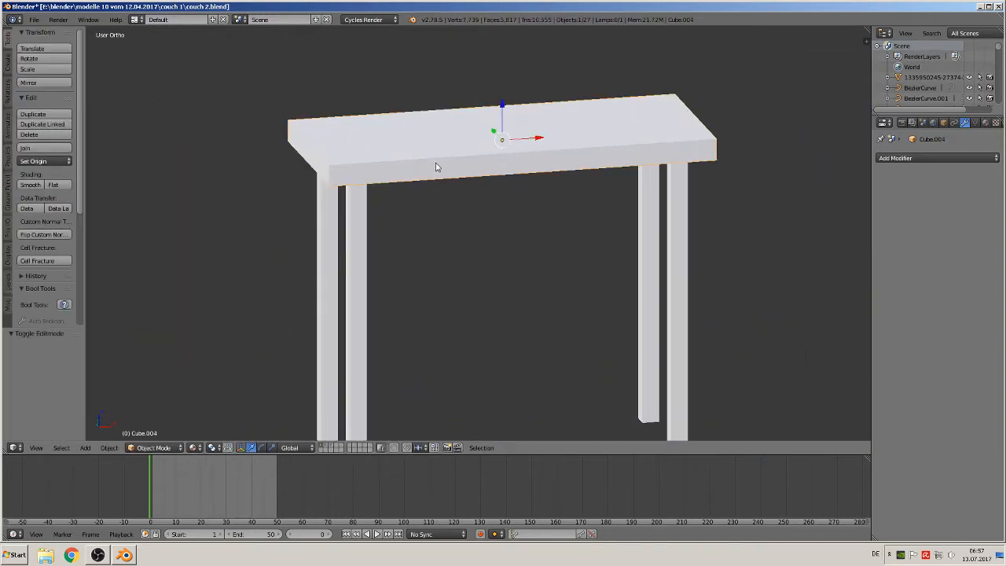
{"action": "key", "text": "Tab"}
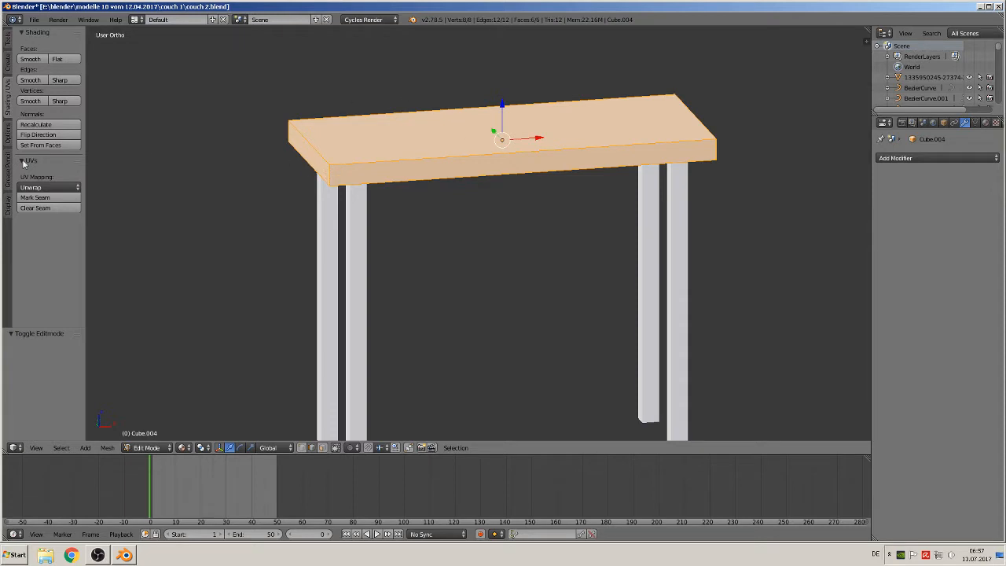
{"action": "left_click", "coordinate": [34, 198]}
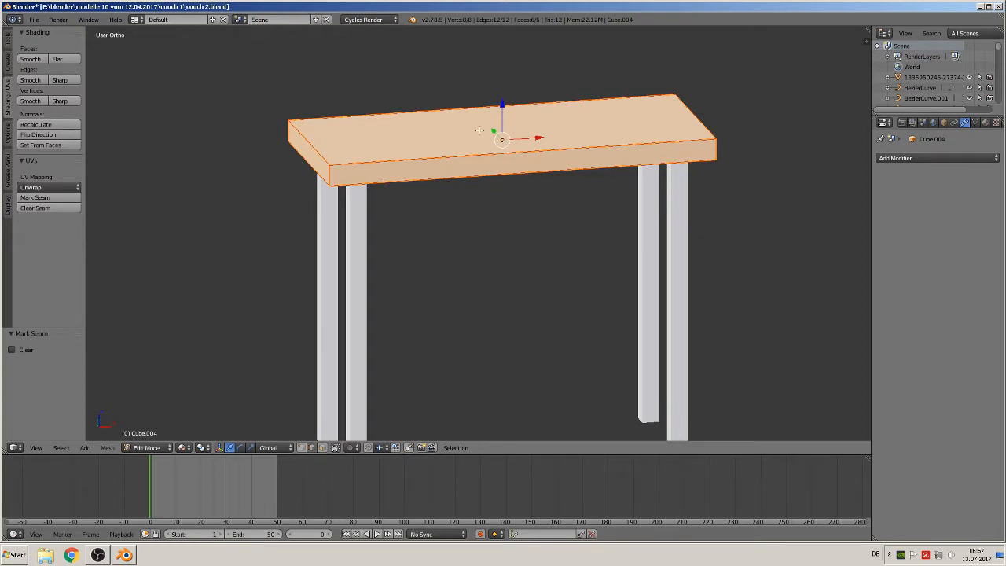
- Apply the tabletop's rotation and scale, then unwrap its whole mesh and return to Object Mode
{"action": "key", "text": "Tab"}
{"action": "left_click", "coordinate": [109, 448]}
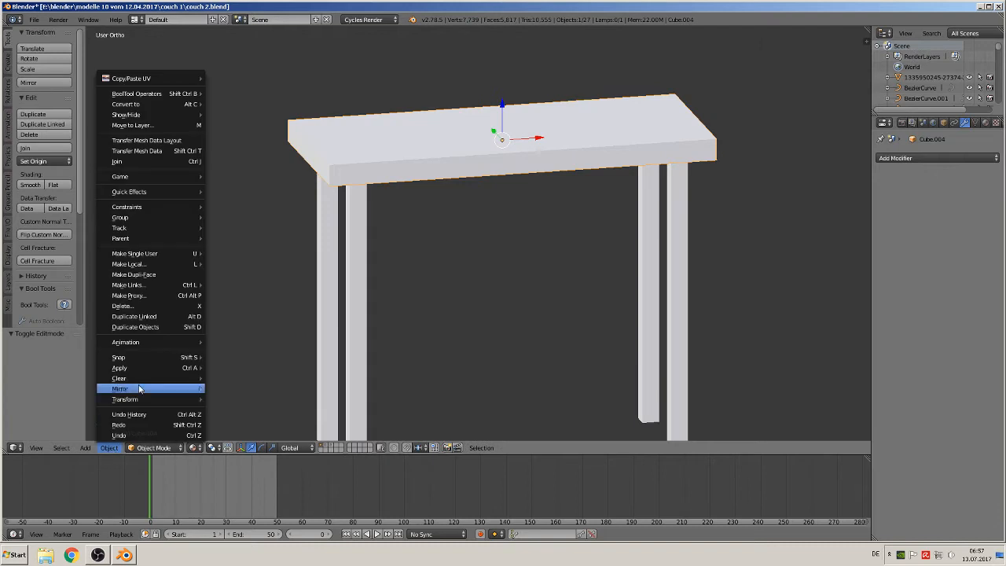
{"action": "mouse_move", "coordinate": [140, 389]}
{"action": "left_click", "coordinate": [246, 400]}
{"action": "key", "text": "Tab"}
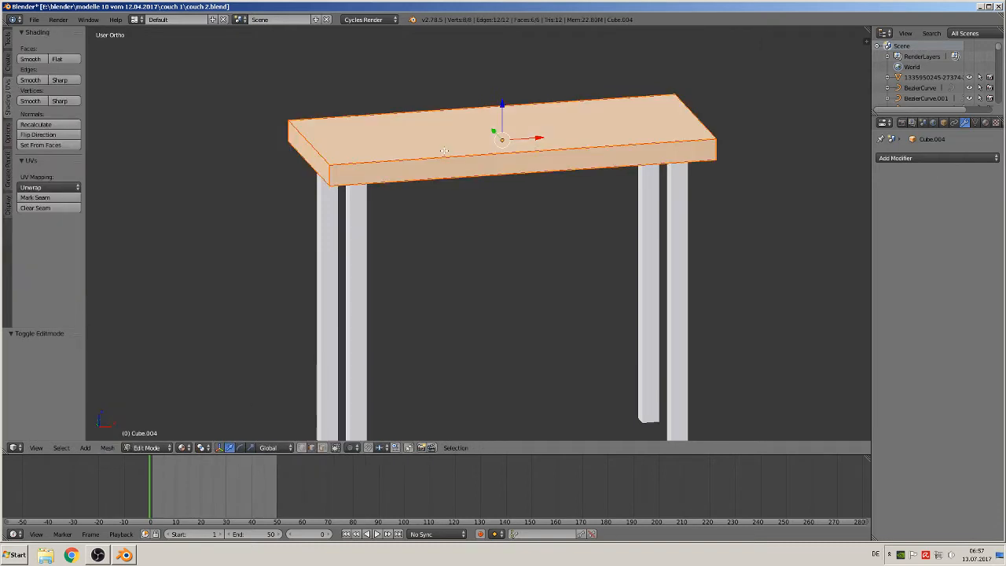
{"action": "key", "text": "u"}
{"action": "left_click", "coordinate": [445, 150]}
{"action": "key", "text": "Tab"}
- In wireframe view, mark the borders of the front-left table leg's top and bottom end faces as UV seams
{"action": "right_click", "coordinate": [359, 231]}
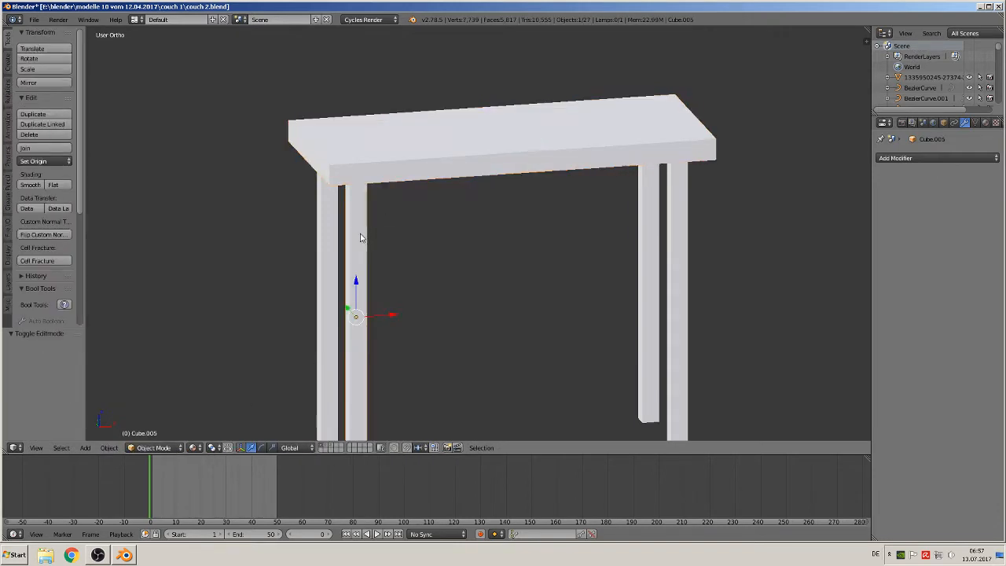
{"action": "key", "text": "Tab"}
{"action": "middle_click_drag", "start_coordinate": [414, 272], "coordinate": [602, 170], "text": "shift"}
{"action": "scroll", "coordinate": [582, 221], "scroll_direction": "up", "scroll_amount": 1}
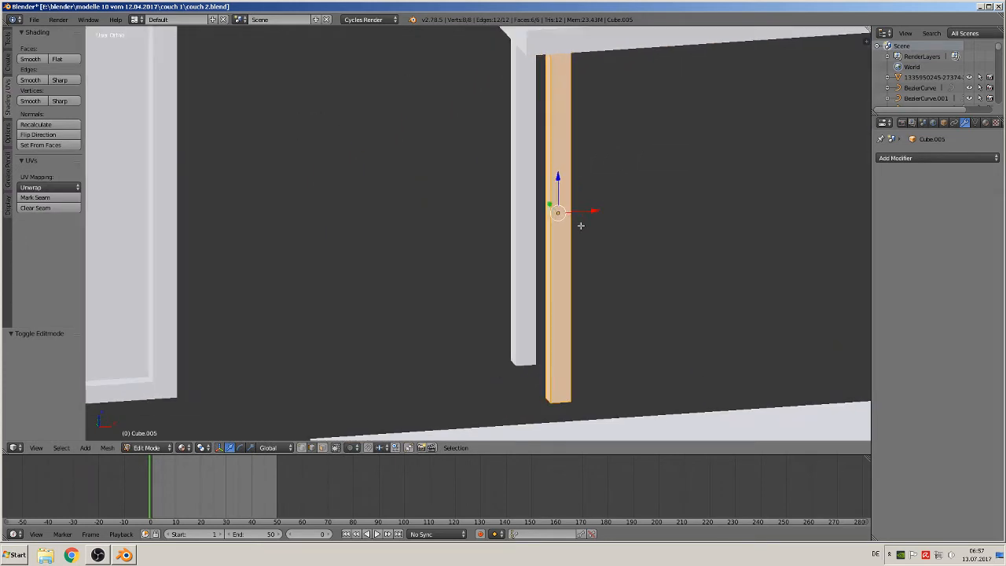
{"action": "middle_click_drag", "start_coordinate": [581, 226], "coordinate": [593, 175]}
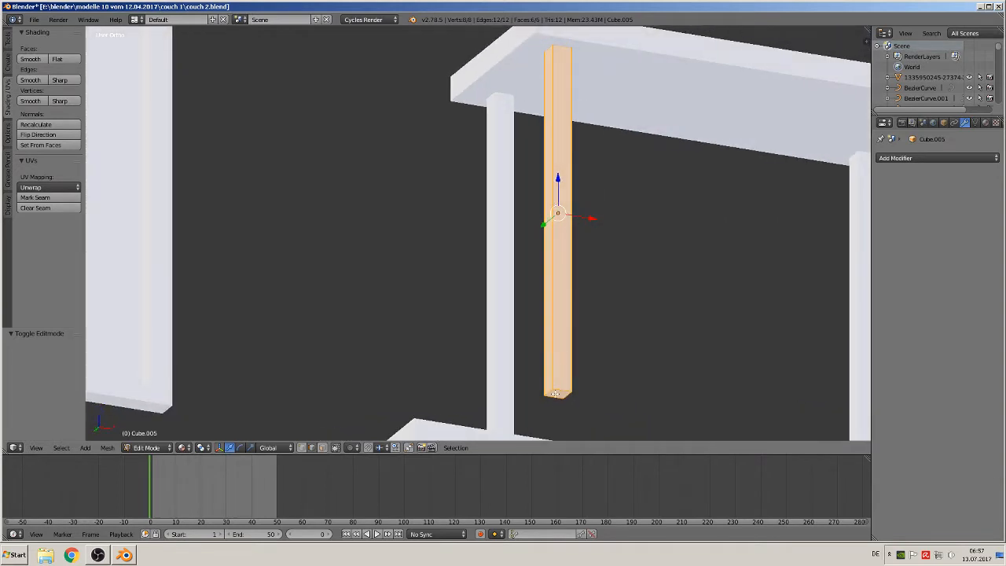
{"action": "key", "text": "z"}
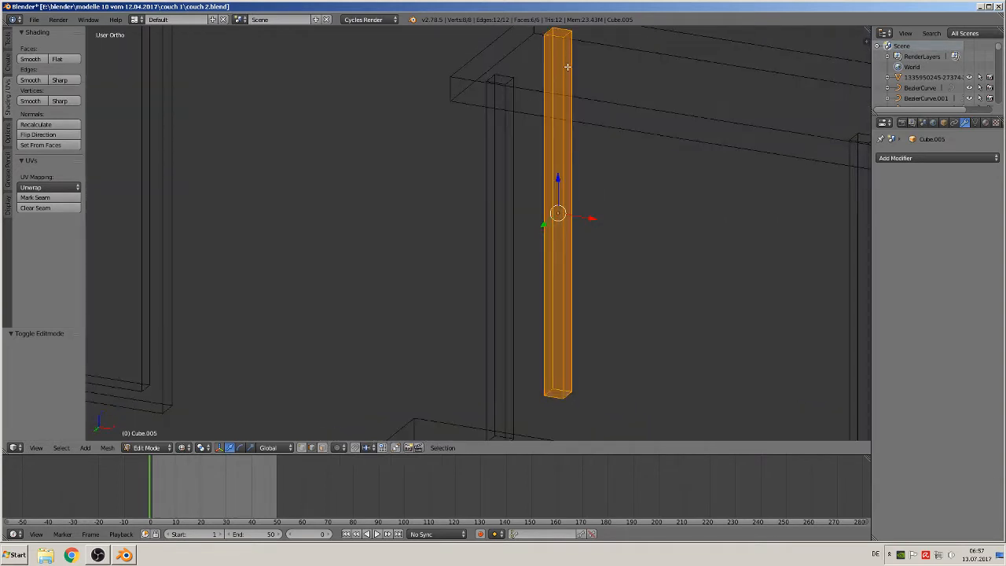
{"action": "middle_click_drag", "start_coordinate": [567, 68], "coordinate": [536, 156]}
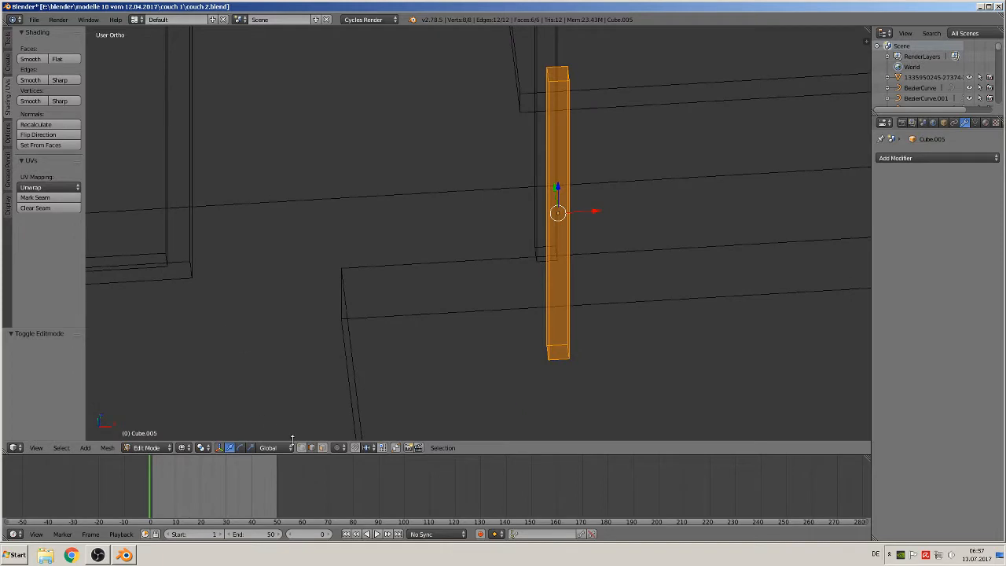
{"action": "right_click", "coordinate": [558, 79]}
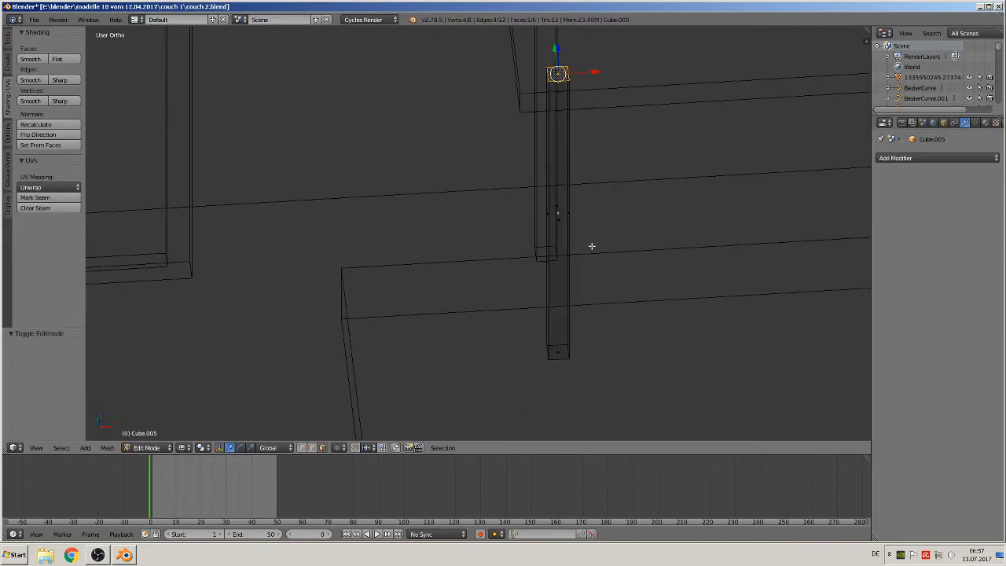
{"action": "middle_click_drag", "start_coordinate": [592, 246], "coordinate": [638, 226]}
{"action": "left_click", "coordinate": [35, 197]}
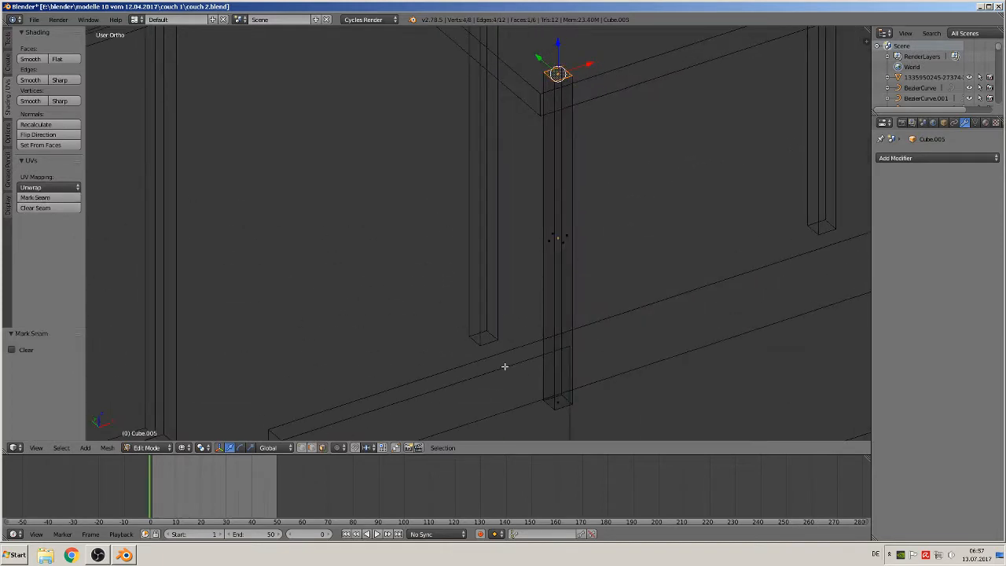
{"action": "right_click", "coordinate": [557, 404]}
{"action": "left_click", "coordinate": [32, 197]}
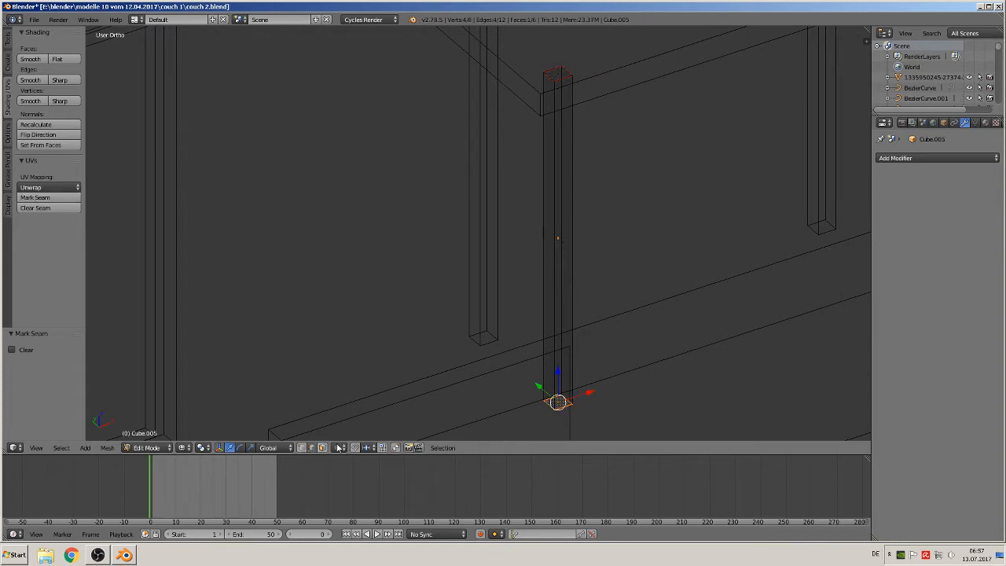
- Mark one of the front-left table leg's long vertical corner edges as a UV seam
{"action": "right_click", "coordinate": [554, 313]}
{"action": "middle_click_drag", "start_coordinate": [584, 367], "coordinate": [559, 370]}
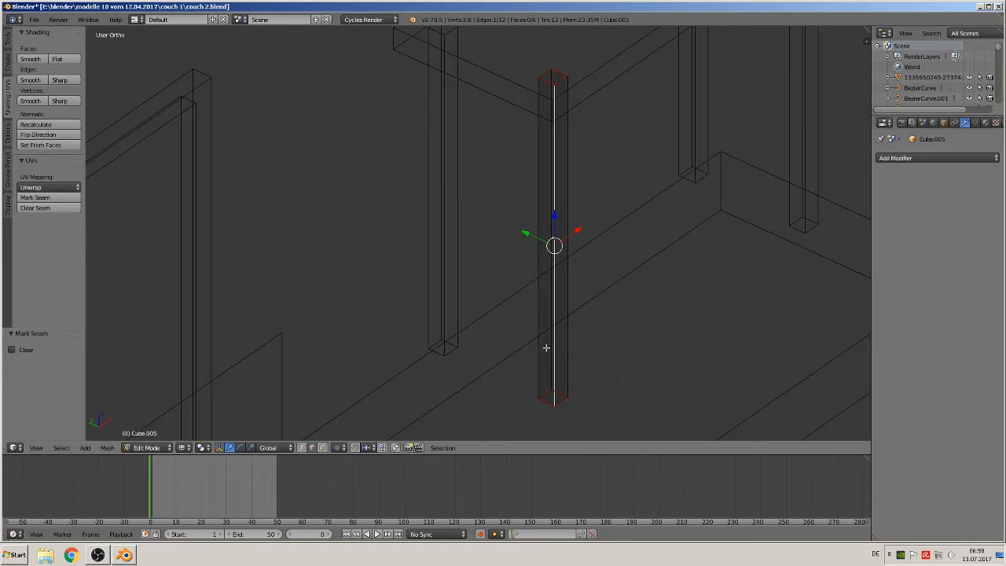
{"action": "right_click", "coordinate": [539, 349]}
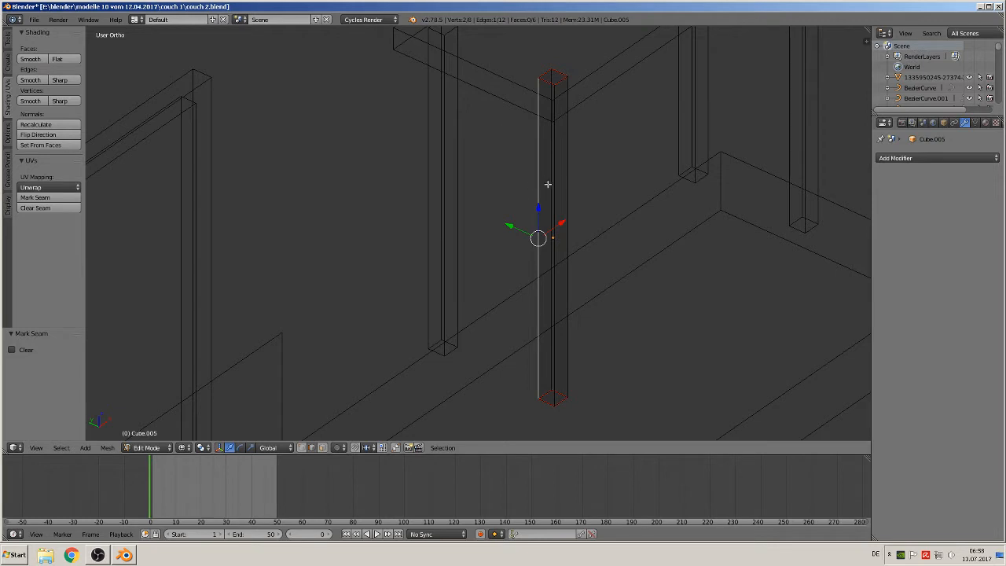
{"action": "left_click", "coordinate": [58, 203]}
{"action": "middle_click_drag", "start_coordinate": [637, 221], "coordinate": [590, 226]}
- Select the front-left table leg's whole mesh and unwrap it
{"action": "key", "text": "a"}
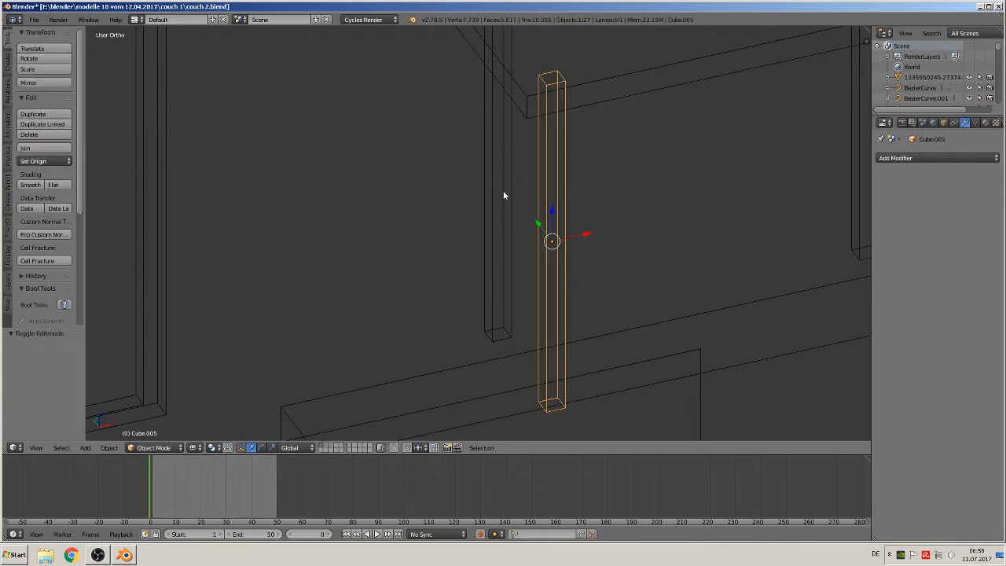
{"action": "key", "text": "a"}
{"action": "key", "text": "a"}
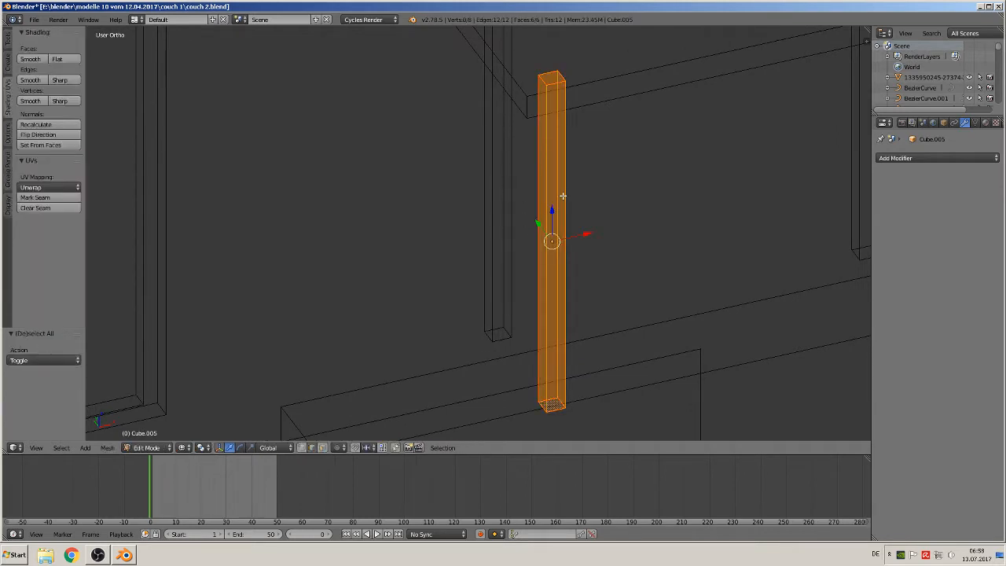
{"action": "key", "text": "u"}
{"action": "left_click", "coordinate": [571, 196]}
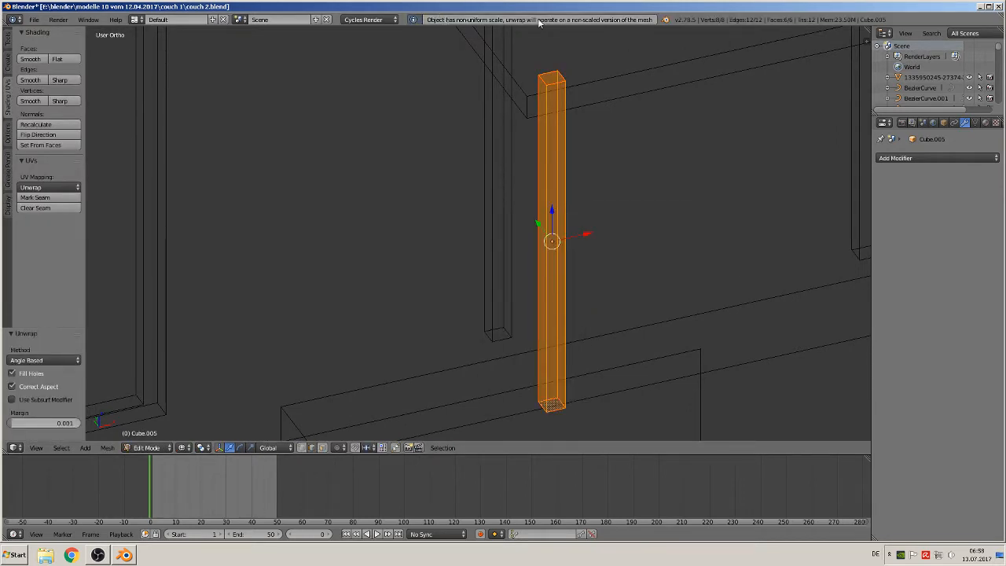
- Apply the front-left table leg's rotation and scale, then unwrap its whole mesh again and return to Object Mode
{"action": "left_click", "coordinate": [106, 448]}
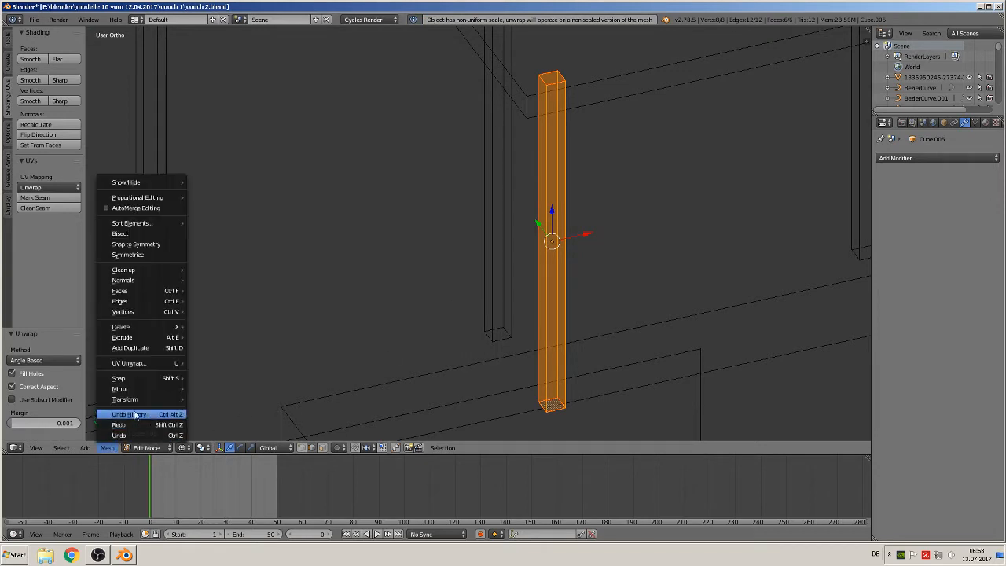
{"action": "key", "text": "Tab"}
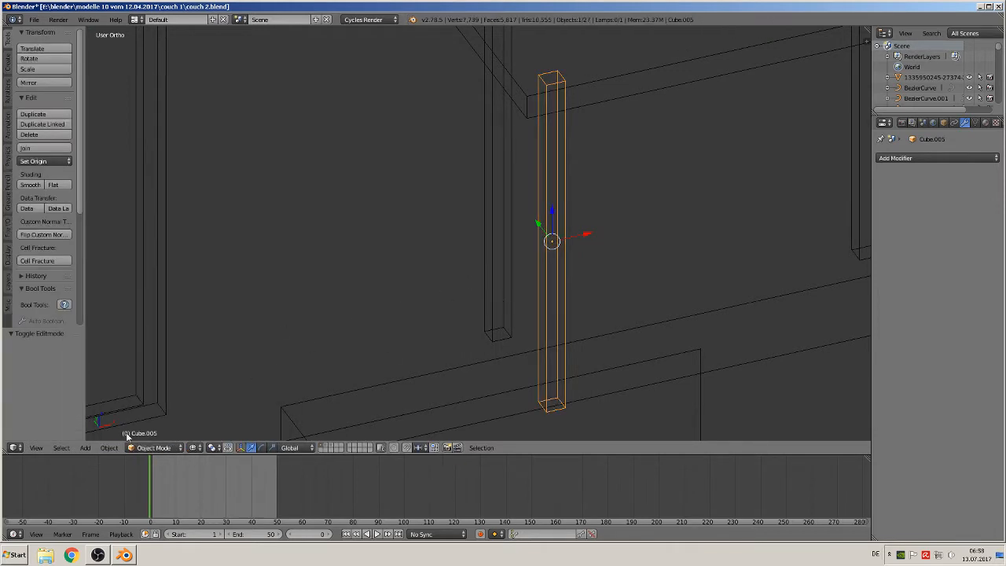
{"action": "left_click", "coordinate": [109, 448]}
{"action": "mouse_move", "coordinate": [150, 368]}
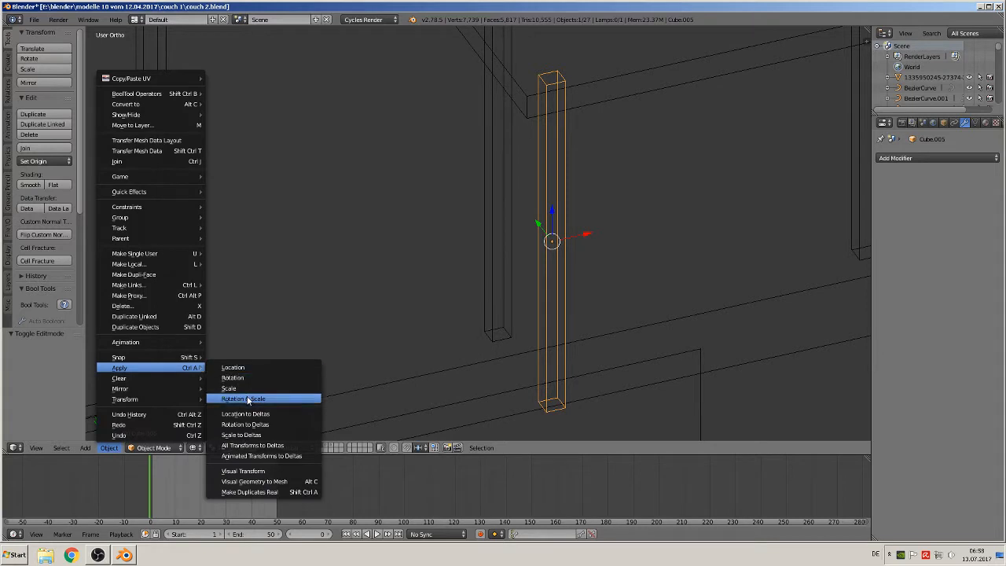
{"action": "left_click", "coordinate": [248, 399]}
{"action": "key", "text": "Tab"}
{"action": "key", "text": "u"}
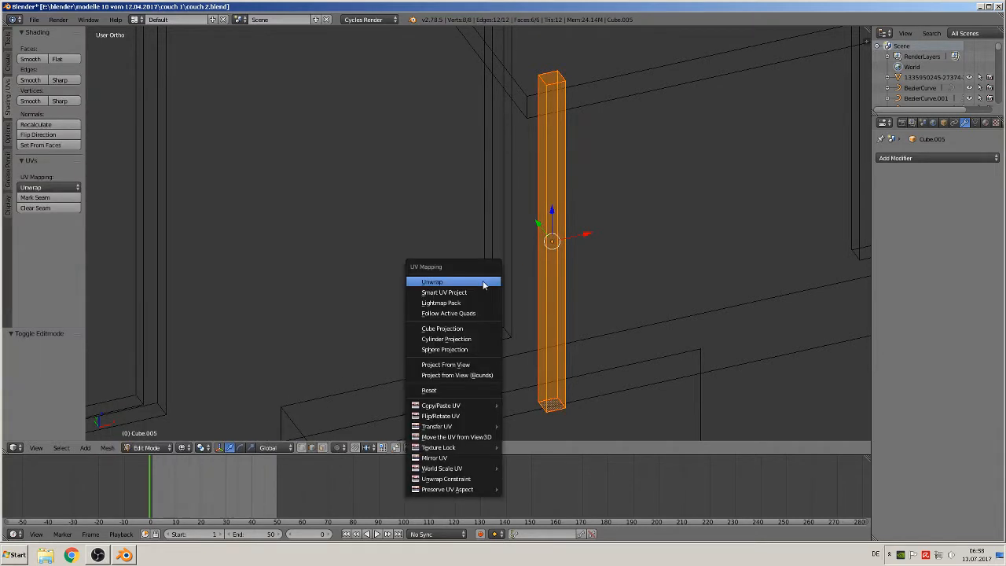
{"action": "left_click", "coordinate": [483, 281]}
{"action": "key", "text": "Tab"}
- Select the rear-left table leg and apply its rotation and scale
{"action": "right_click", "coordinate": [495, 200]}
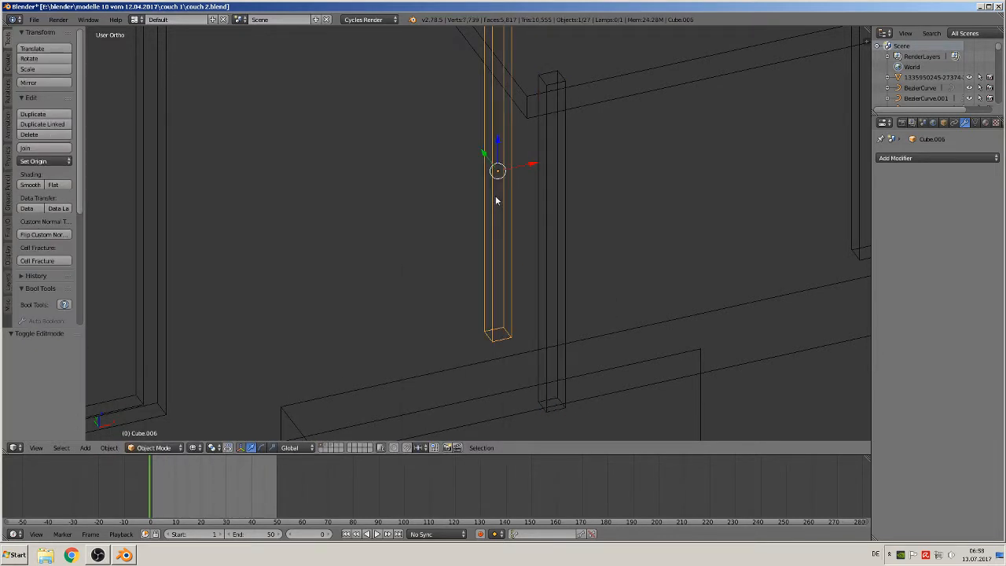
{"action": "left_click", "coordinate": [109, 448]}
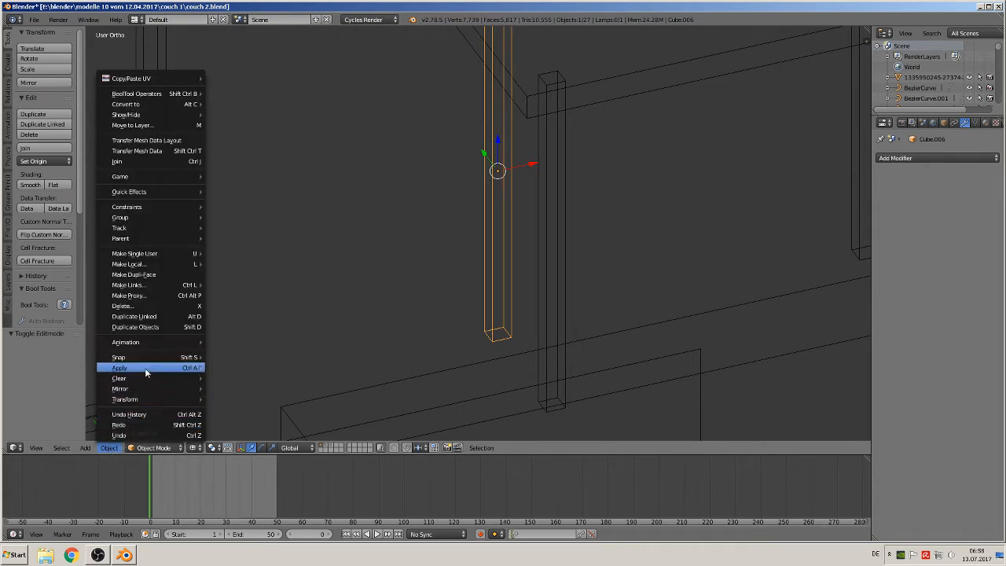
{"action": "mouse_move", "coordinate": [145, 368]}
- Mark the borders of the rear-left table leg's top and bottom end faces and one vertical corner edge as UV seams
{"action": "key", "text": "Tab"}
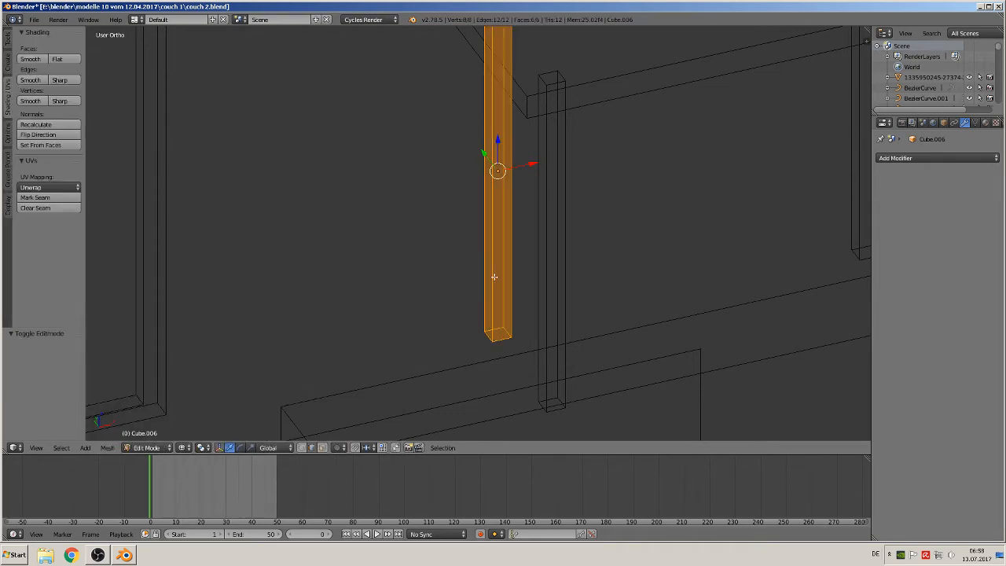
{"action": "right_click", "coordinate": [507, 334]}
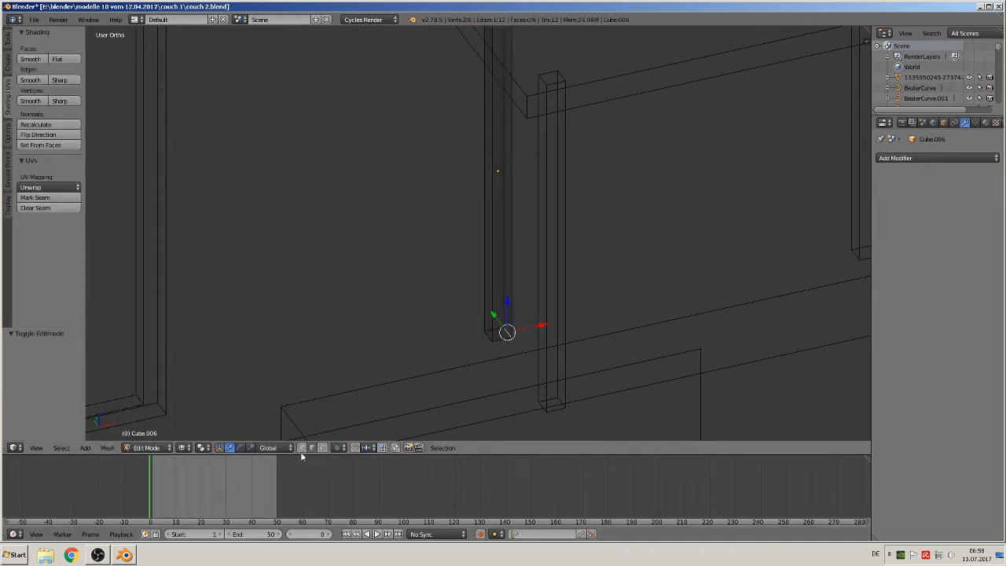
{"action": "left_click", "coordinate": [325, 449]}
{"action": "right_click", "coordinate": [497, 343]}
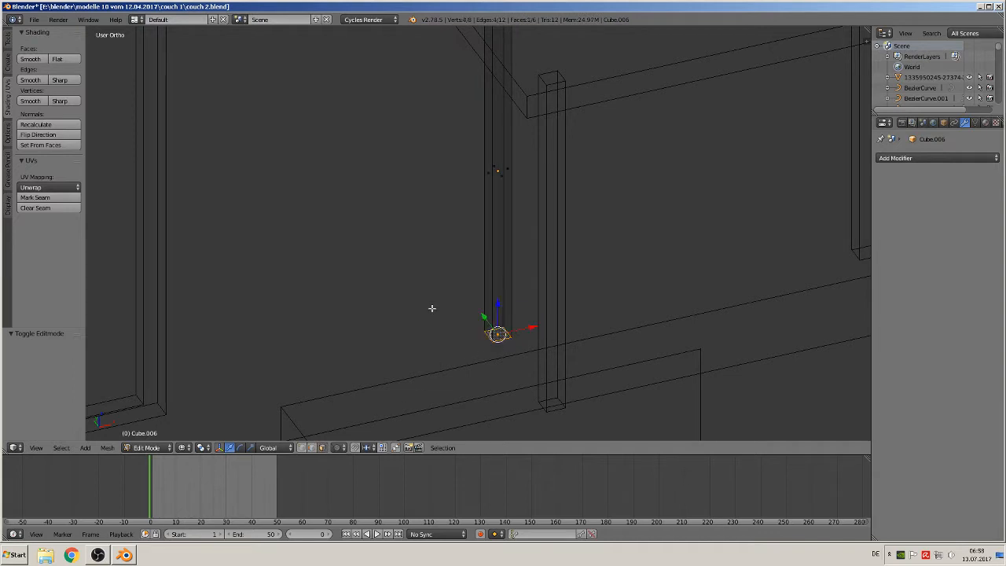
{"action": "left_click", "coordinate": [35, 198]}
{"action": "middle_click_drag", "start_coordinate": [316, 186], "coordinate": [244, 383], "text": "shift"}
{"action": "right_click", "coordinate": [444, 148]}
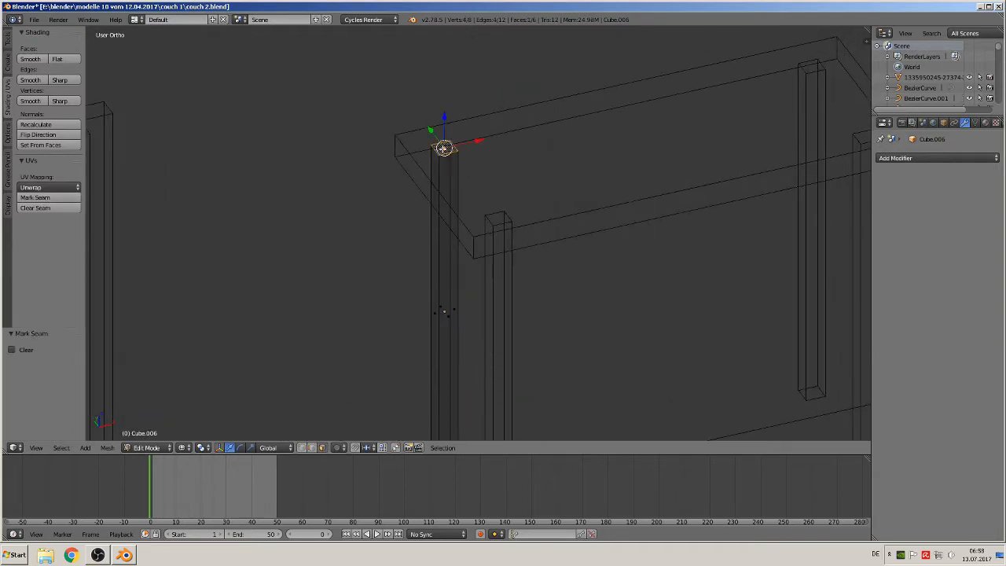
{"action": "left_click", "coordinate": [46, 200]}
{"action": "left_click", "coordinate": [312, 448]}
{"action": "right_click", "coordinate": [427, 288]}
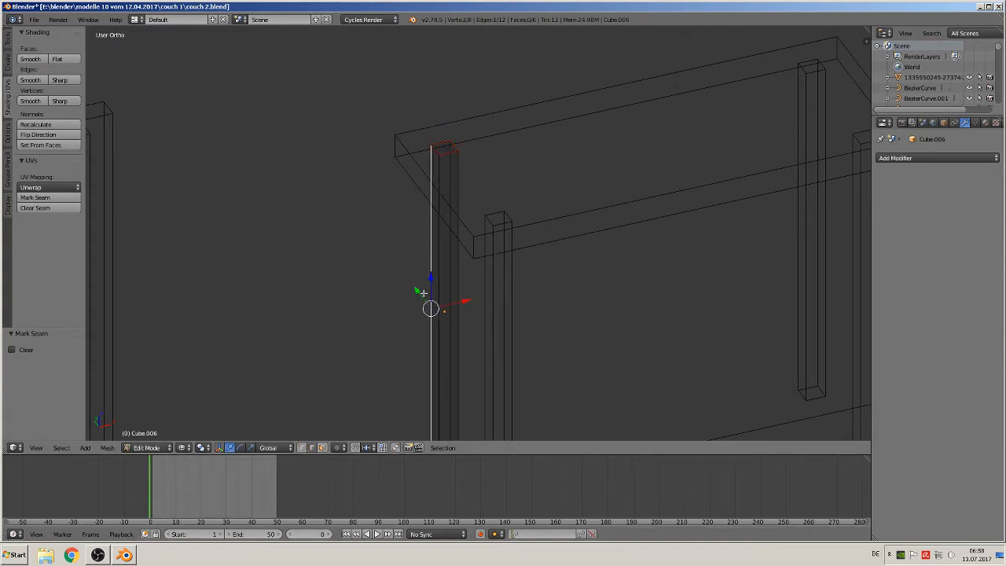
{"action": "left_click", "coordinate": [35, 197]}
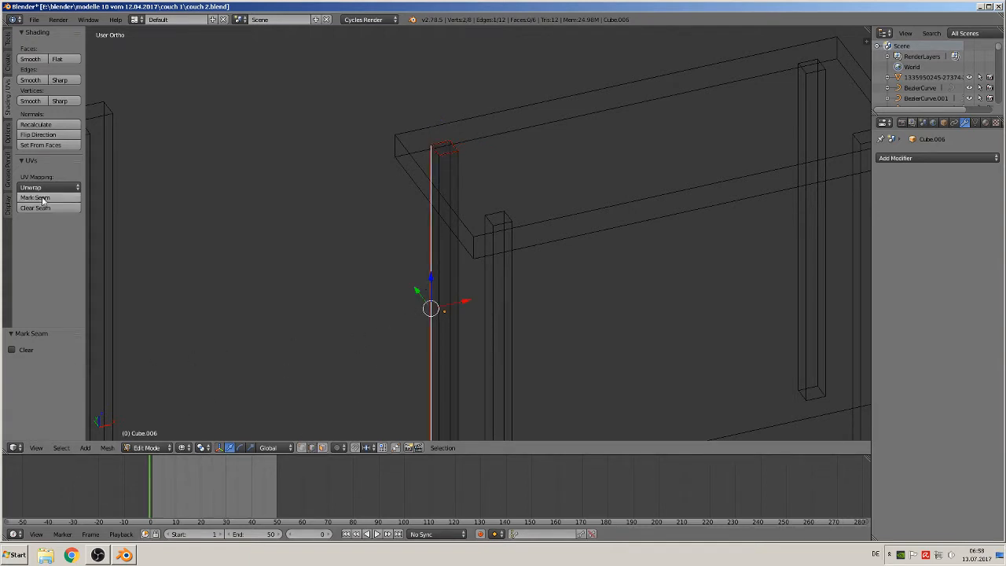
- Unwrap the rear-left table leg's whole mesh and return to Object Mode
{"action": "middle_click_drag", "start_coordinate": [362, 260], "coordinate": [407, 256]}
{"action": "key", "text": "Tab"}
{"action": "key", "text": "Tab"}
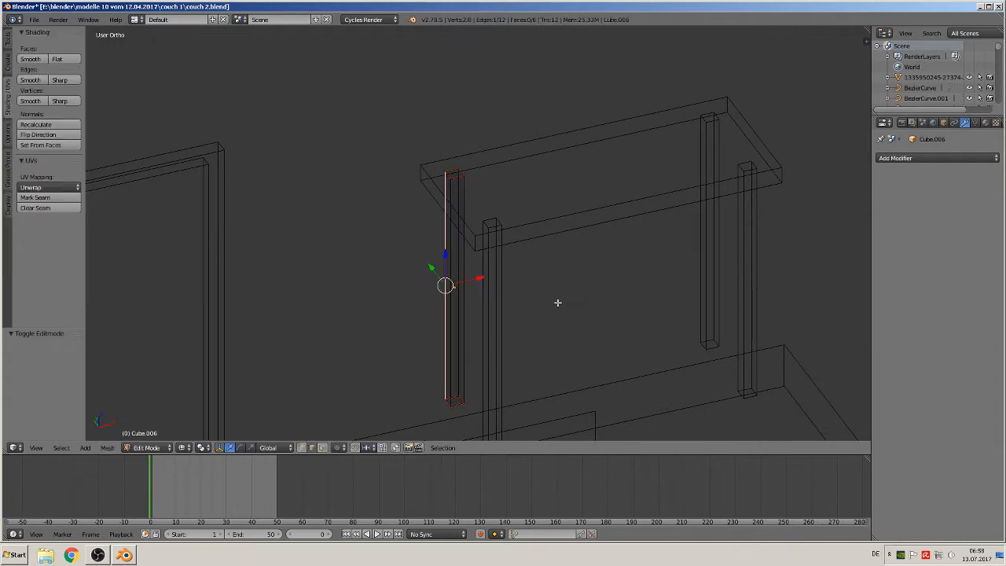
{"action": "key", "text": "a"}
{"action": "key", "text": "a"}
{"action": "key", "text": "u"}
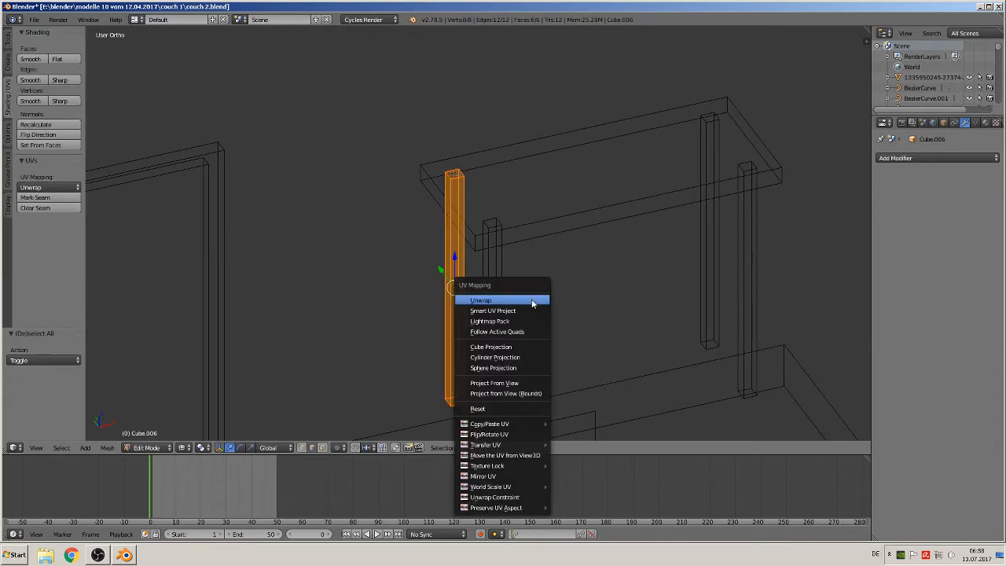
{"action": "left_click", "coordinate": [535, 298]}
{"action": "middle_click_drag", "start_coordinate": [541, 278], "coordinate": [384, 271], "text": "shift"}
{"action": "key", "text": "Tab"}
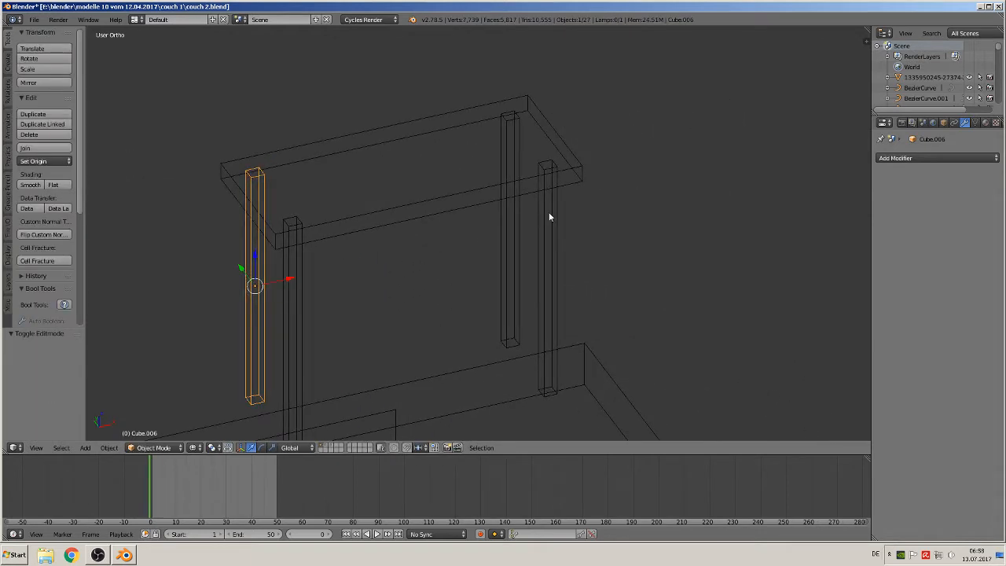
- Mark the borders of the front-right table leg's top and bottom end faces and one vertical corner edge as UV seams
{"action": "right_click", "coordinate": [548, 211]}
{"action": "key", "text": "Tab"}
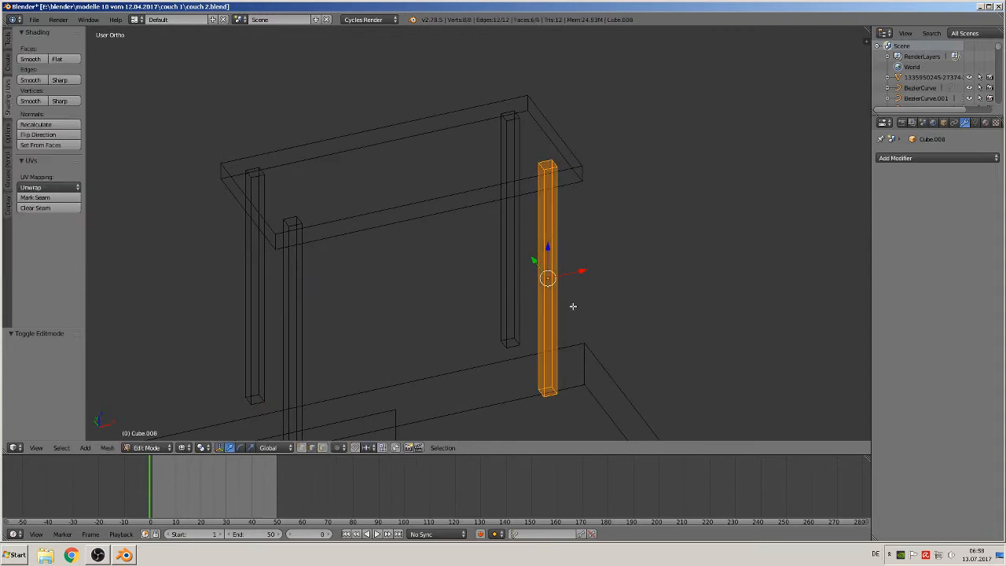
{"action": "left_click", "coordinate": [322, 449]}
{"action": "right_click", "coordinate": [548, 162]}
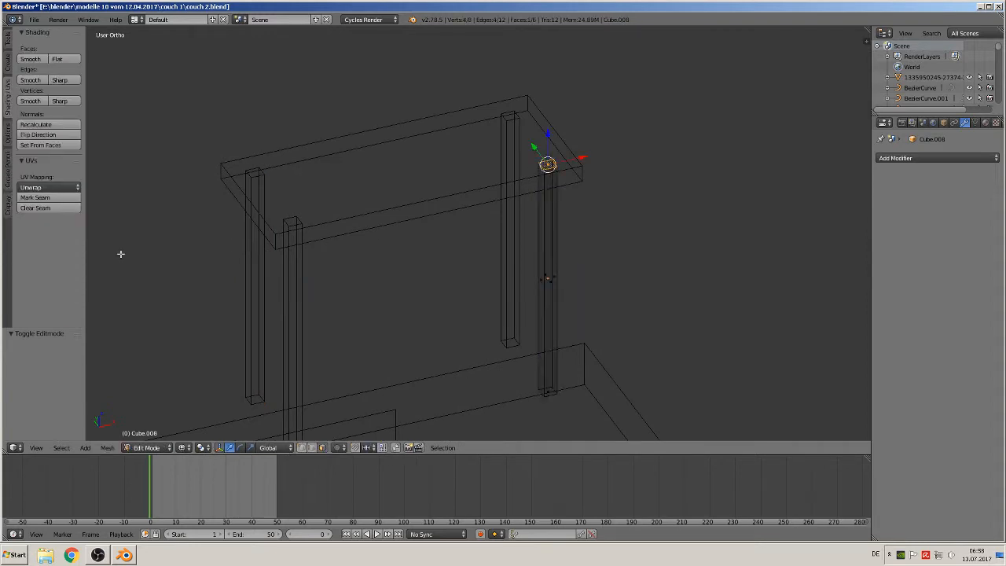
{"action": "left_click", "coordinate": [48, 197]}
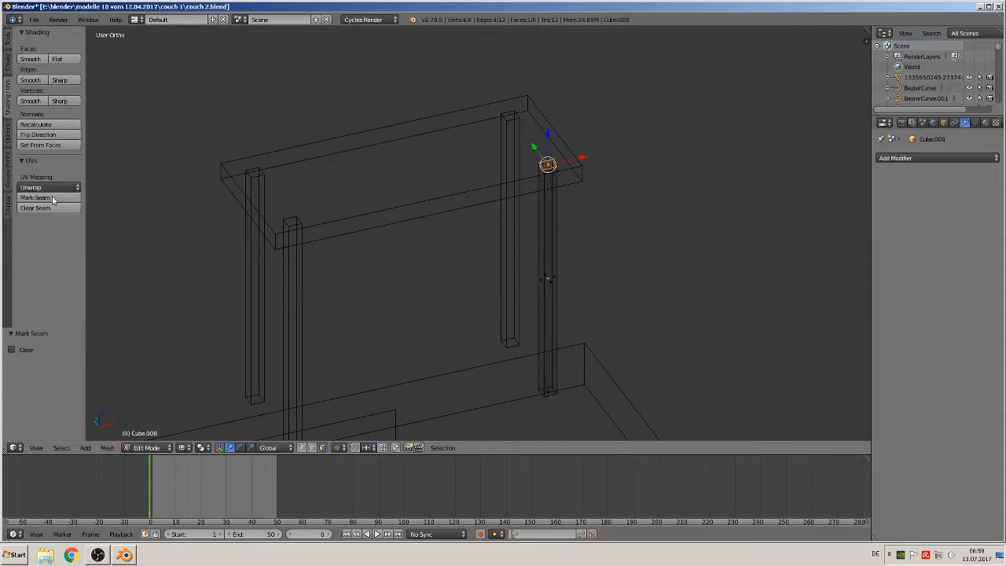
{"action": "right_click", "coordinate": [548, 393]}
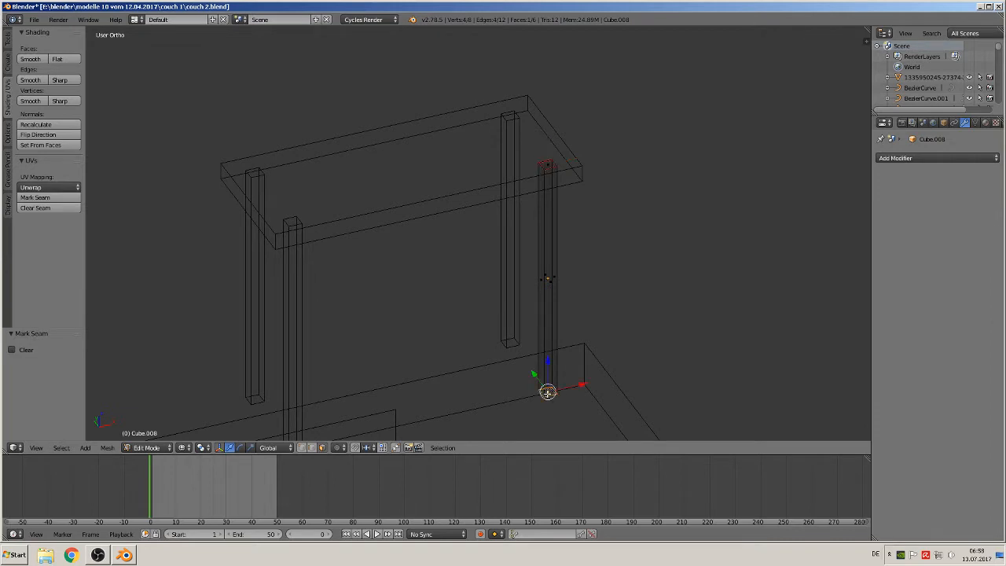
{"action": "left_click", "coordinate": [38, 198]}
{"action": "right_click", "coordinate": [541, 308]}
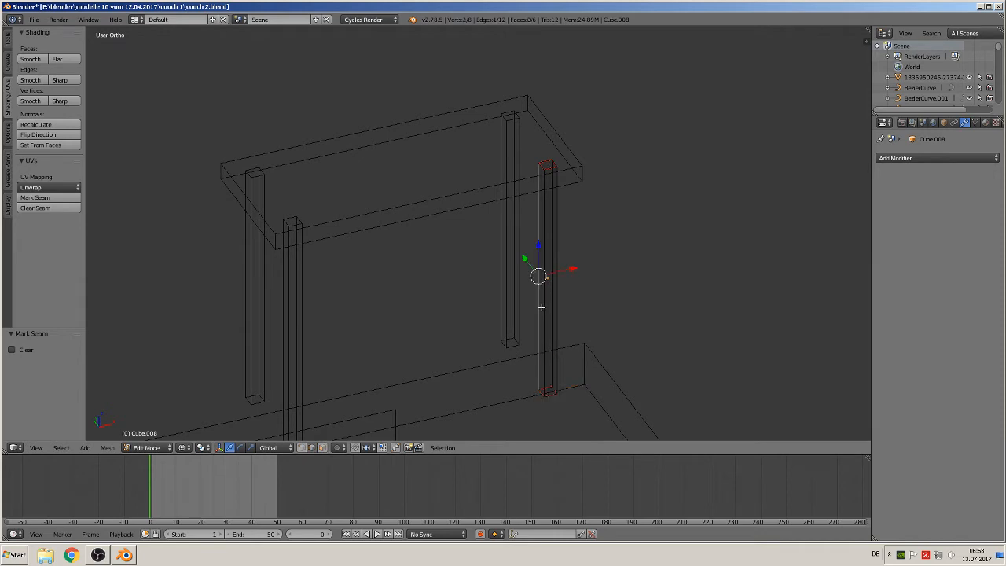
{"action": "left_click", "coordinate": [42, 198]}
- Apply the front-right table leg's rotation and scale, then unwrap its whole mesh and return to Object Mode
{"action": "key", "text": "Tab"}
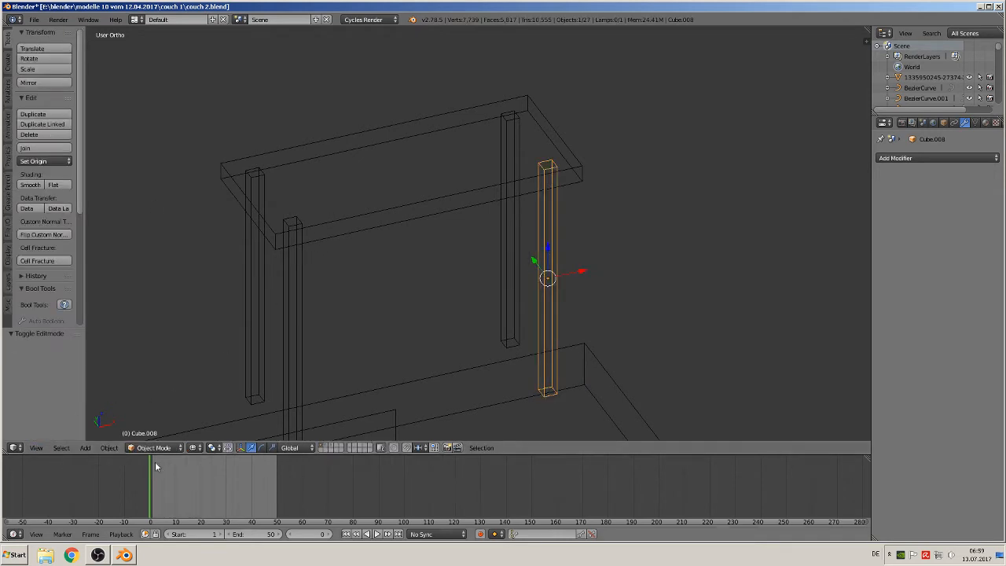
{"action": "left_click", "coordinate": [109, 447]}
{"action": "mouse_move", "coordinate": [149, 368]}
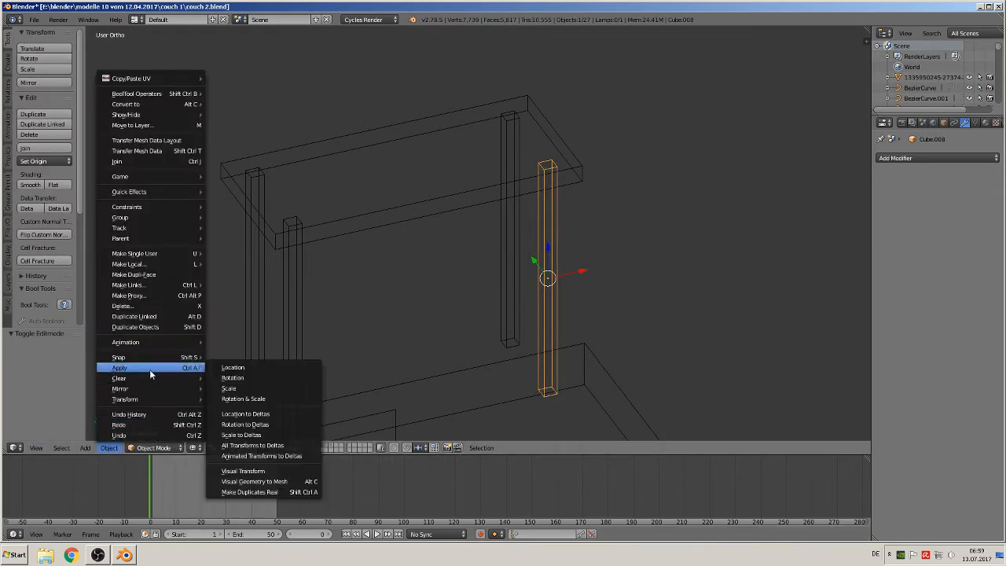
{"action": "left_click", "coordinate": [253, 399]}
{"action": "key", "text": "Tab"}
{"action": "key", "text": "a"}
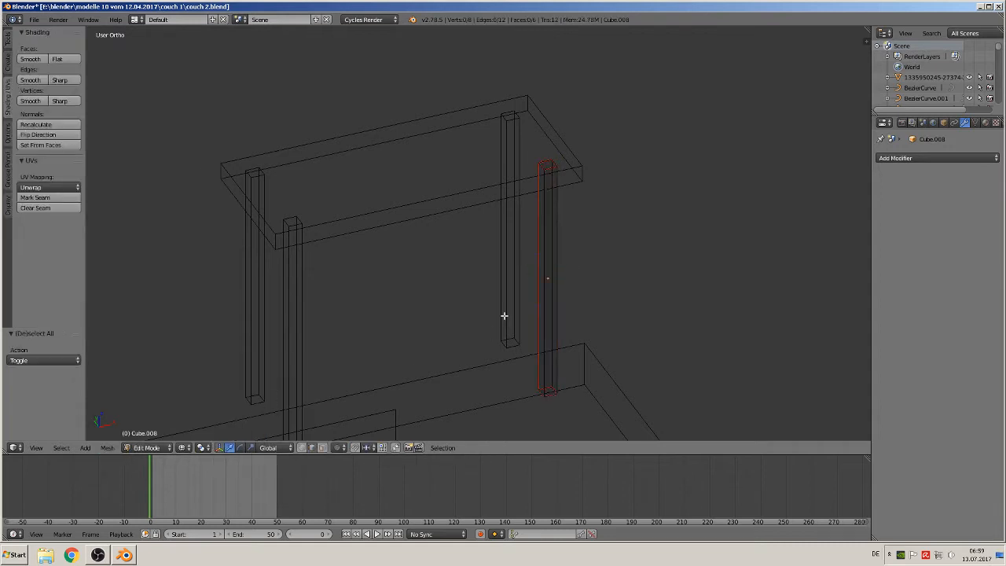
{"action": "key", "text": "u"}
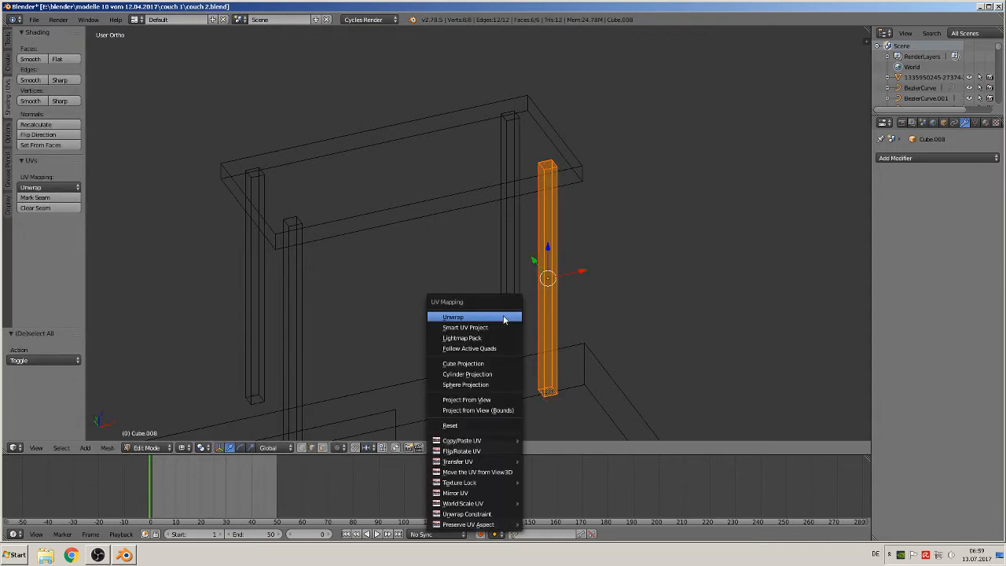
{"action": "left_click", "coordinate": [505, 318]}
{"action": "key", "text": "Tab"}
- Mark the borders of the rear-right table leg's top and bottom end faces and one vertical corner edge as UV seams
{"action": "right_click", "coordinate": [518, 218]}
{"action": "key", "text": "Tab"}
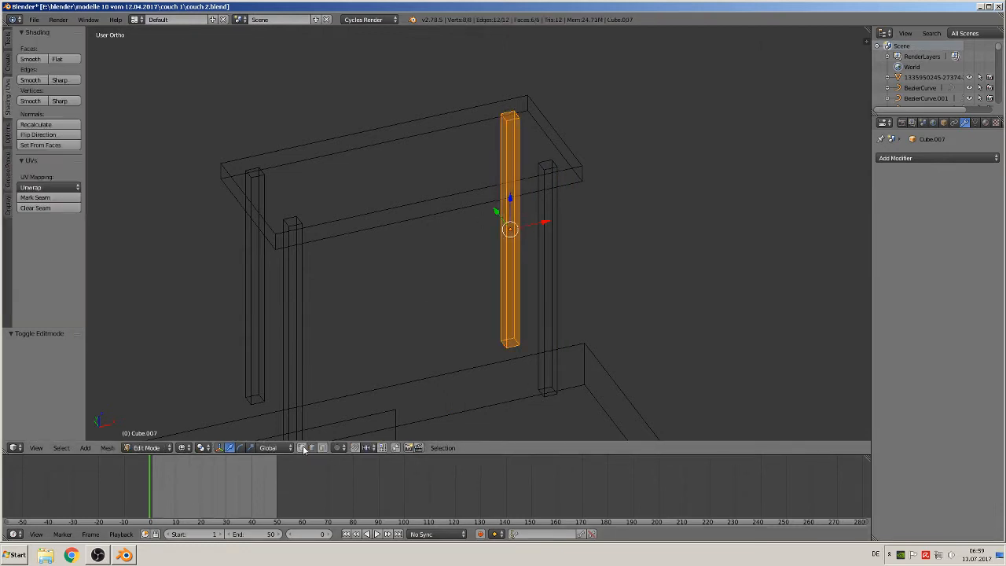
{"action": "right_click", "coordinate": [509, 117]}
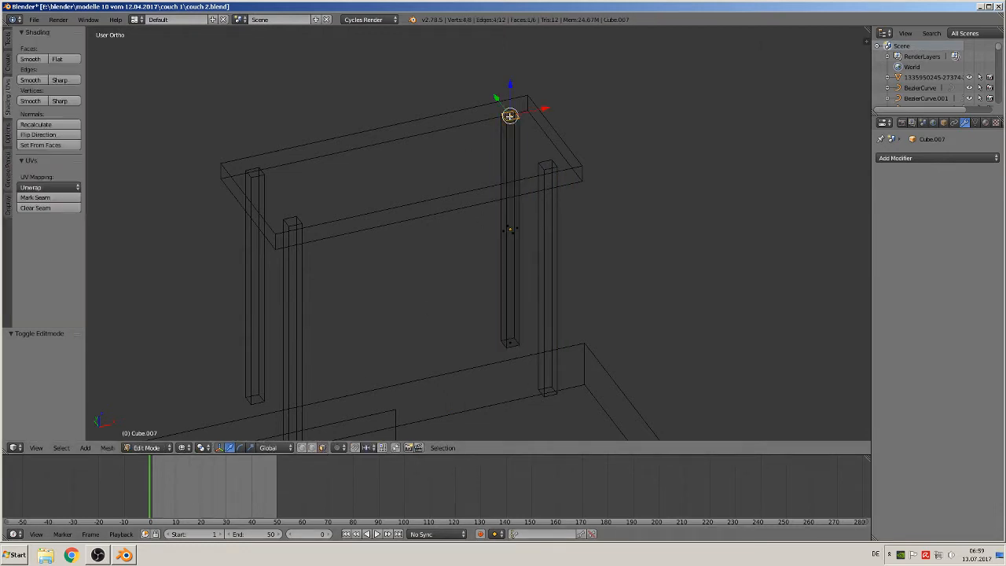
{"action": "left_click", "coordinate": [47, 197]}
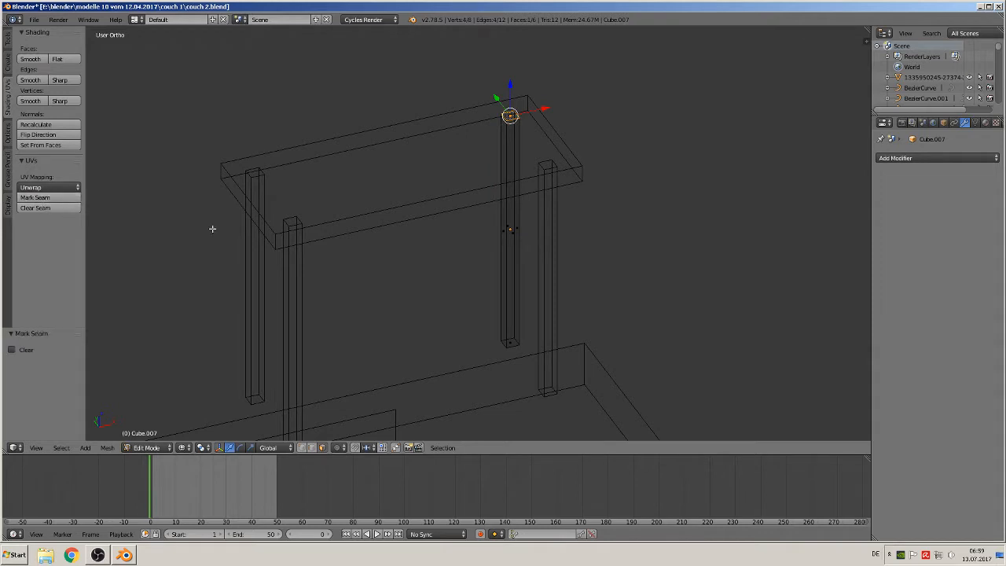
{"action": "right_click", "coordinate": [512, 343]}
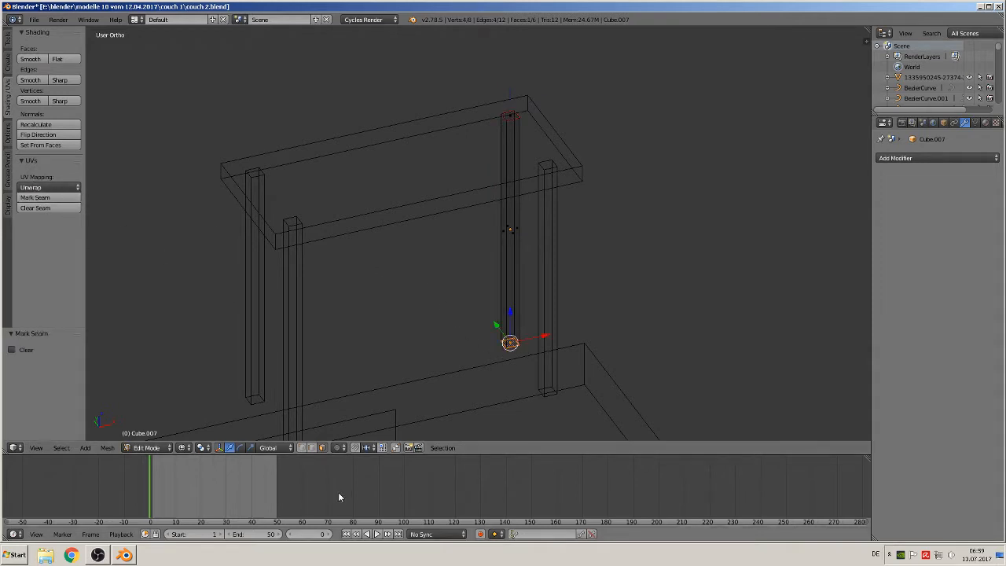
{"action": "right_click", "coordinate": [499, 240]}
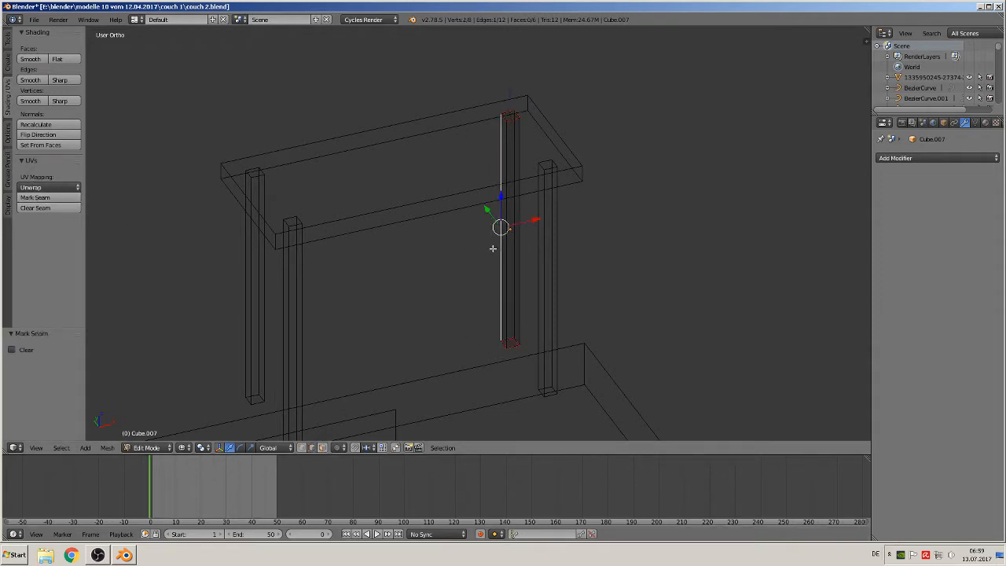
{"action": "left_click", "coordinate": [47, 198]}
- Apply the rear-right table leg's rotation and scale, then unwrap its whole mesh and return to Object Mode
{"action": "key", "text": "Tab"}
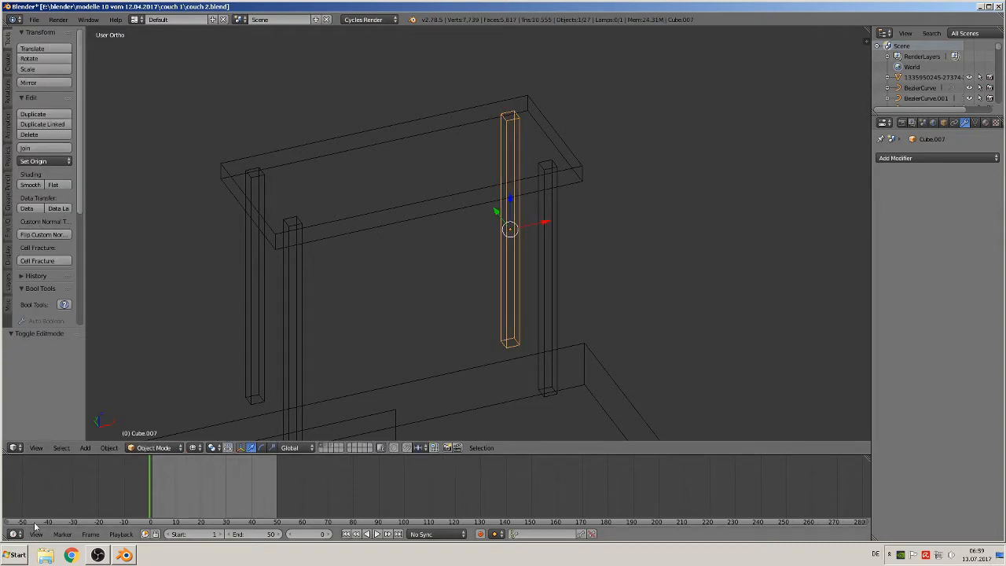
{"action": "left_click", "coordinate": [110, 447]}
{"action": "mouse_move", "coordinate": [155, 368]}
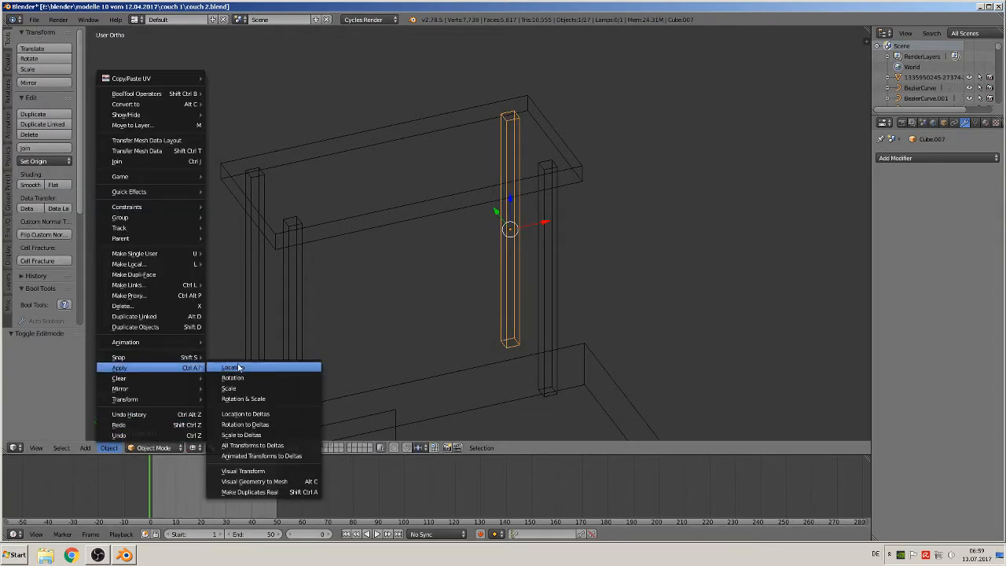
{"action": "left_click", "coordinate": [240, 398]}
{"action": "key", "text": "Tab"}
{"action": "key", "text": "a"}
{"action": "key", "text": "a"}
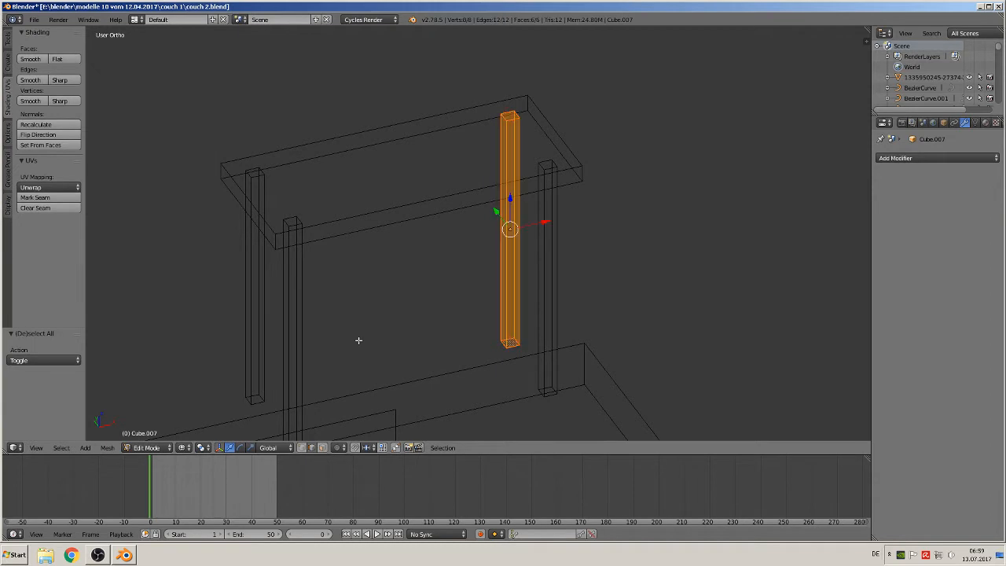
{"action": "key", "text": "u"}
{"action": "left_click", "coordinate": [349, 321]}
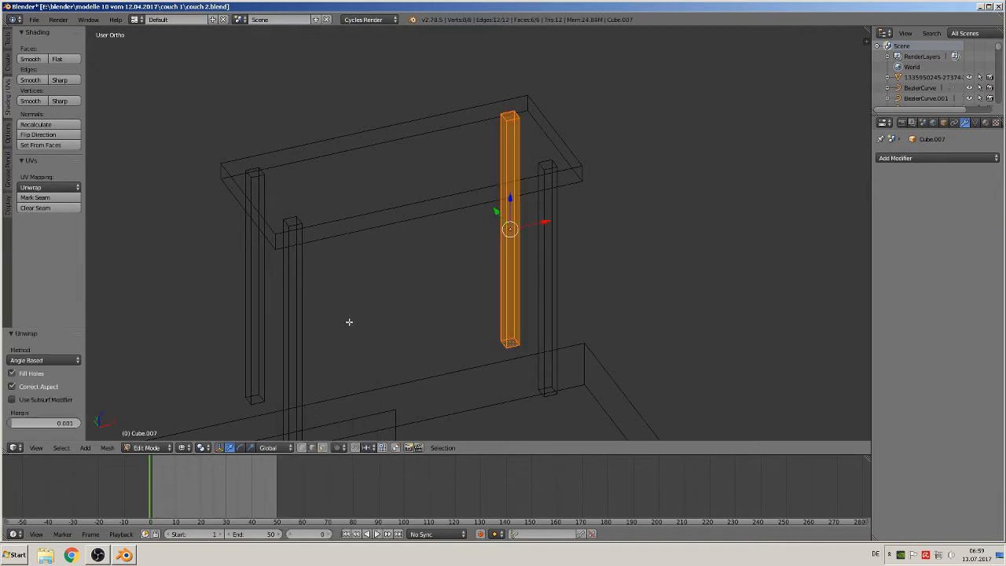
{"action": "middle_click_drag", "start_coordinate": [415, 374], "coordinate": [472, 315], "text": "shift"}
{"action": "key", "text": "Tab"}
- Open the rear-right table leg in Edit Mode and switch the viewport from wireframe to shaded surface display
{"action": "scroll", "coordinate": [428, 307], "scroll_direction": "down", "scroll_amount": 3}
{"action": "key", "text": "Tab"}
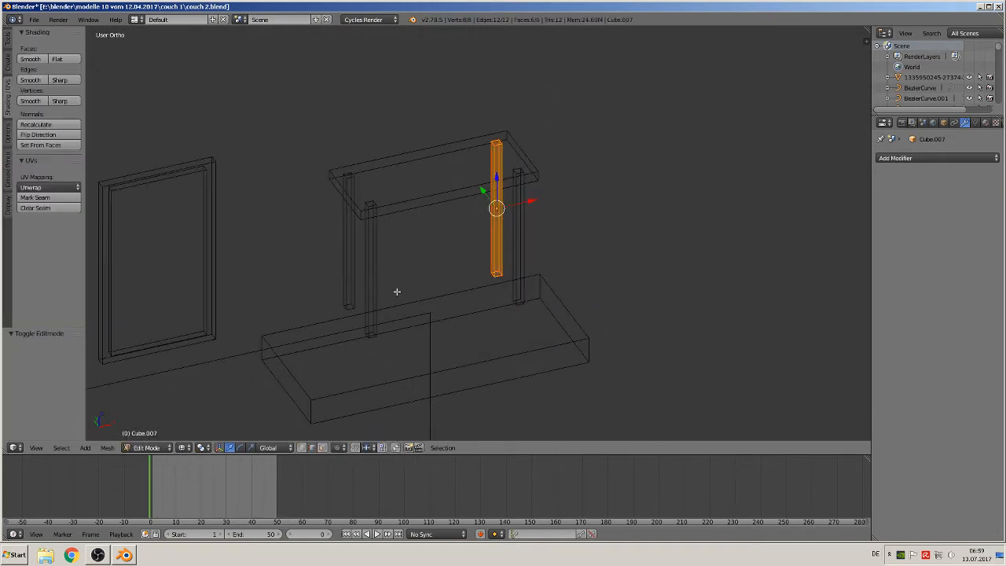
{"action": "left_click", "coordinate": [184, 447]}
{"action": "left_click", "coordinate": [208, 389]}
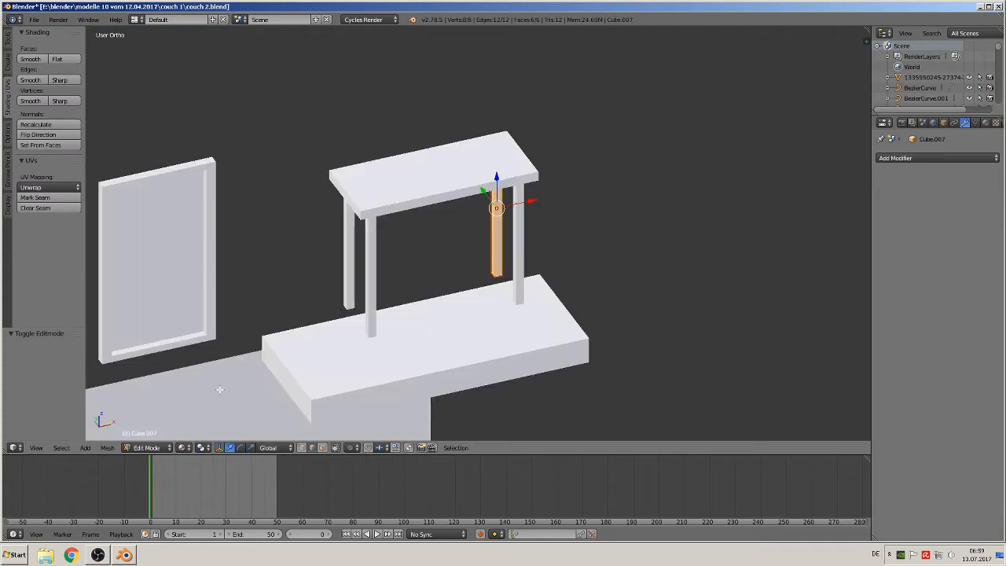
- Save the couch scene file and return from the table leg's Edit Mode to Object Mode
{"action": "scroll", "coordinate": [261, 349], "scroll_direction": "down", "scroll_amount": 3}
{"action": "left_click", "coordinate": [34, 19]}
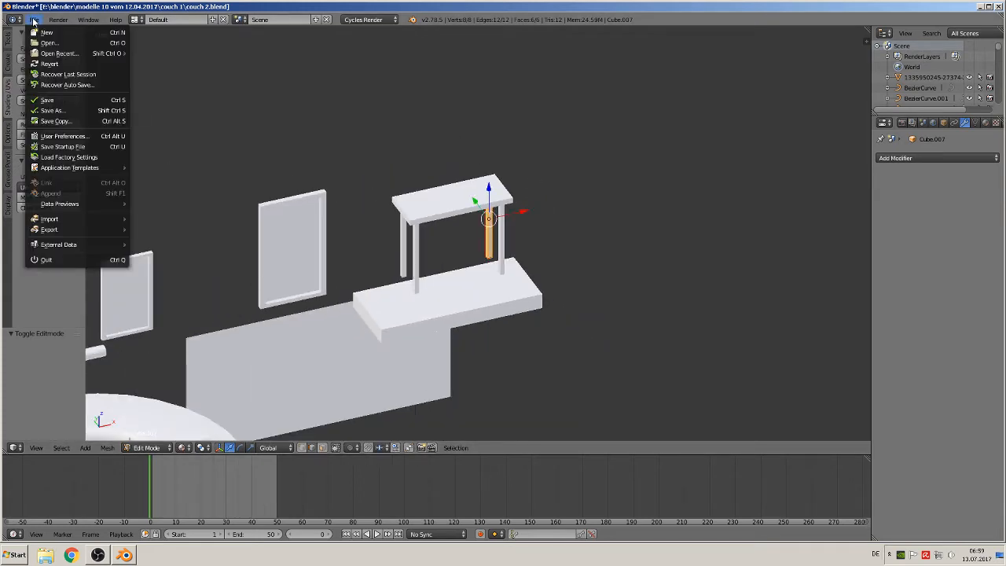
{"action": "left_click", "coordinate": [58, 100]}
{"action": "scroll", "coordinate": [601, 416], "scroll_direction": "down", "scroll_amount": 6}
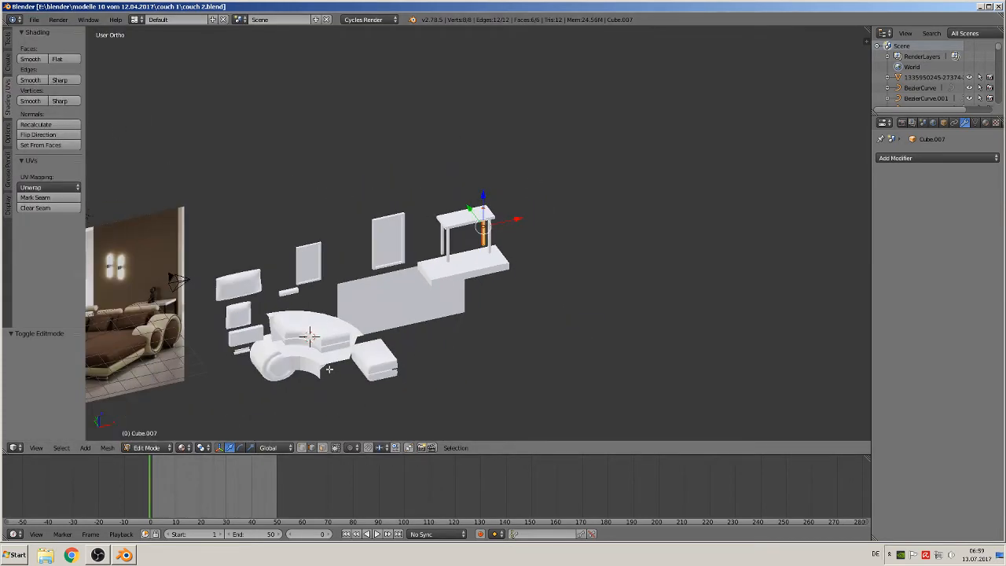
{"action": "middle_click_drag", "start_coordinate": [615, 319], "coordinate": [378, 364], "text": "shift"}
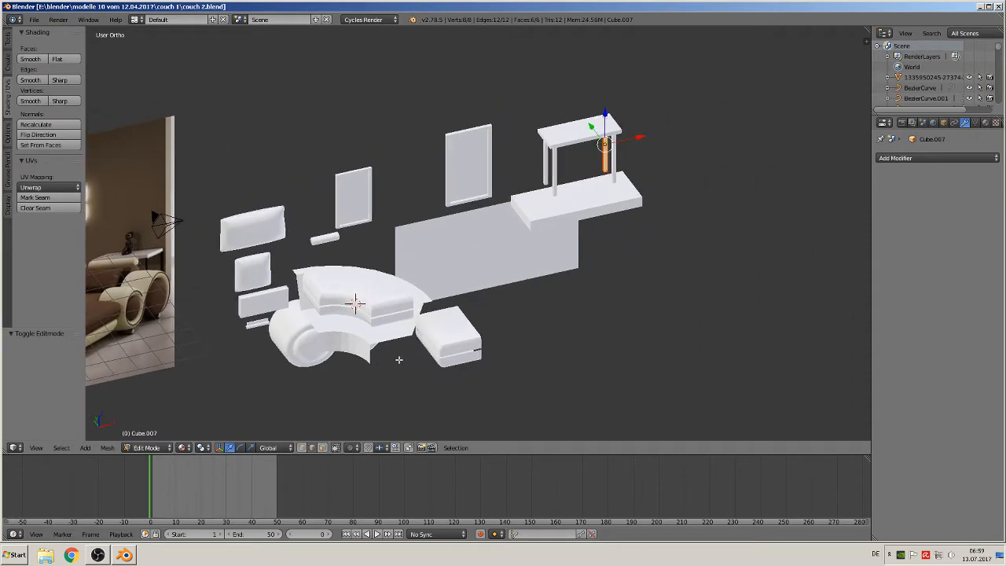
{"action": "key", "text": "Tab"}
- Mark all edges of the flat slab beneath the table as UV seams, returning to Object Mode
{"action": "right_click", "coordinate": [563, 211]}
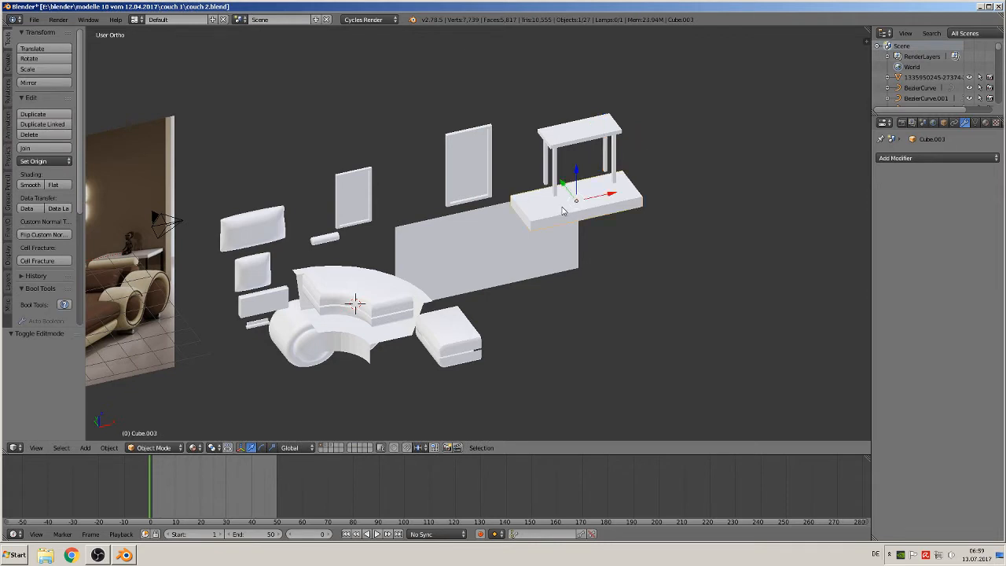
{"action": "key", "text": "Tab"}
{"action": "left_click", "coordinate": [47, 197]}
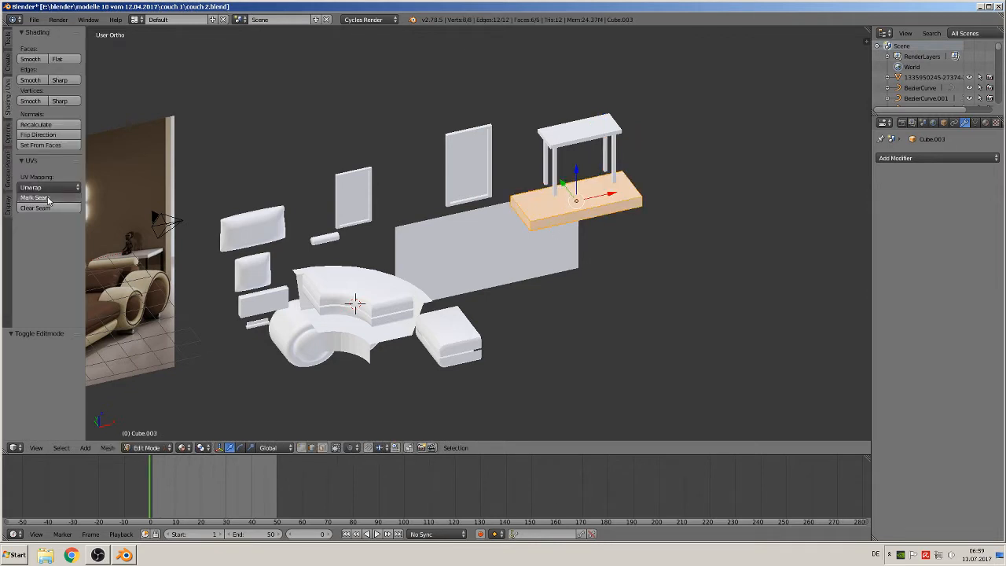
{"action": "key", "text": "Tab"}
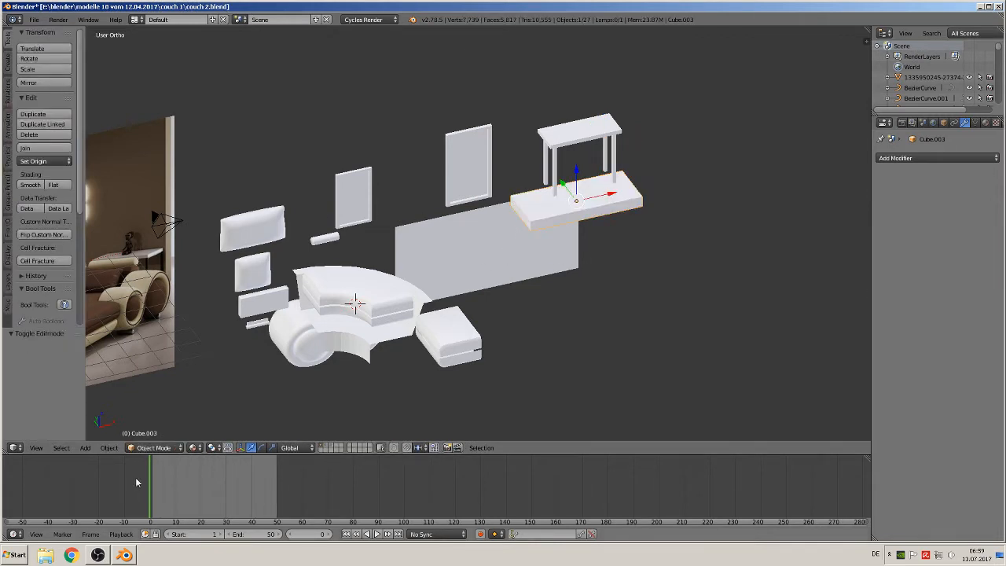
- Apply the flat slab's scale, then unwrap its whole mesh and return to Object Mode
{"action": "left_click", "coordinate": [110, 448]}
{"action": "mouse_move", "coordinate": [149, 386]}
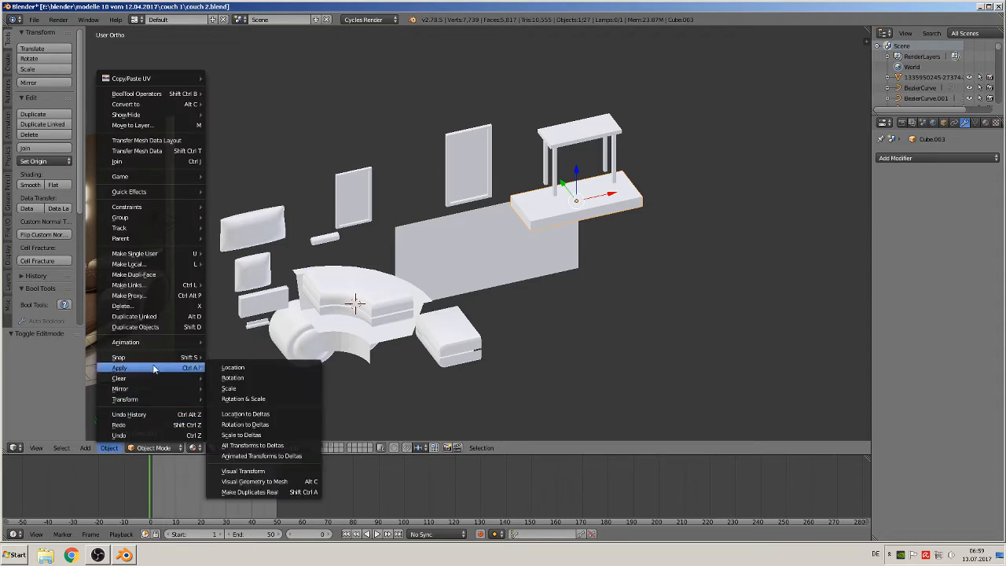
{"action": "left_click", "coordinate": [254, 385]}
{"action": "key", "text": "Tab"}
{"action": "key", "text": "u"}
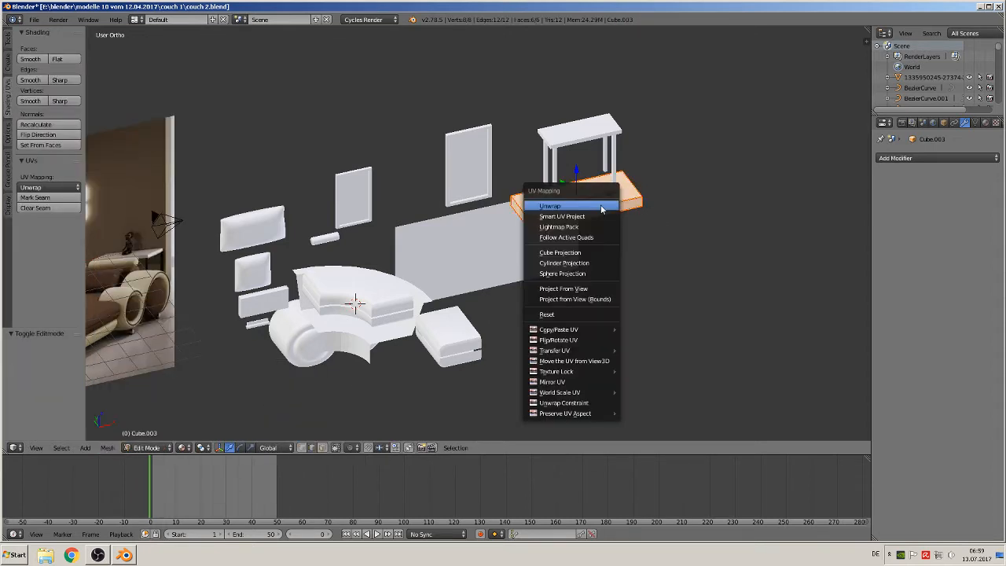
{"action": "left_click", "coordinate": [601, 205]}
{"action": "key", "text": "Tab"}
- Rotate the large upright plane behind the couch by 90° about the X axis
{"action": "scroll", "coordinate": [503, 267], "scroll_direction": "up", "scroll_amount": 1}
{"action": "right_click", "coordinate": [432, 253]}
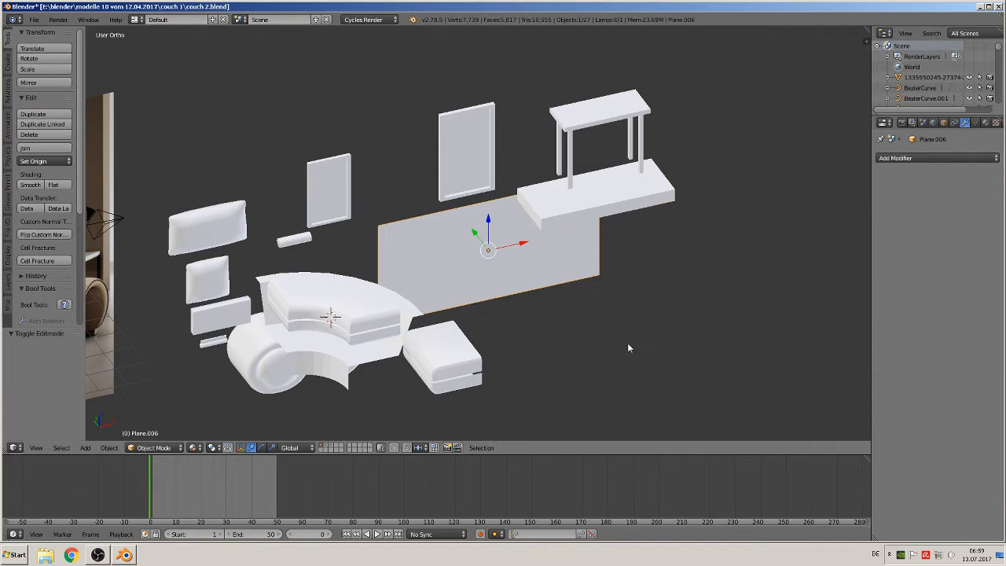
{"action": "type", "text": "rx90"}
{"action": "key", "text": "Return"}
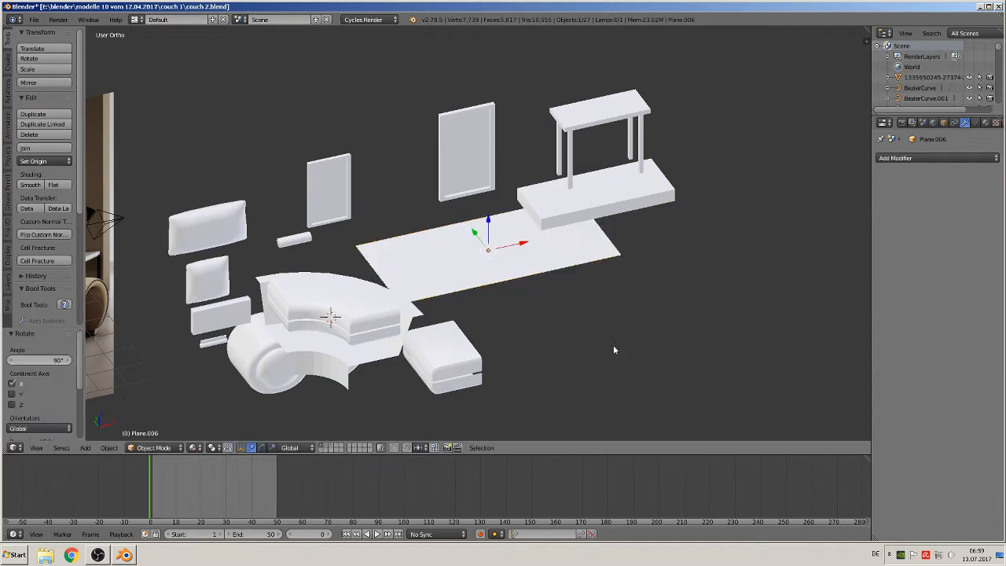
- Remove the Subdivision Surface modifier from the small square cushion
{"action": "scroll", "coordinate": [486, 324], "scroll_direction": "up", "scroll_amount": 2}
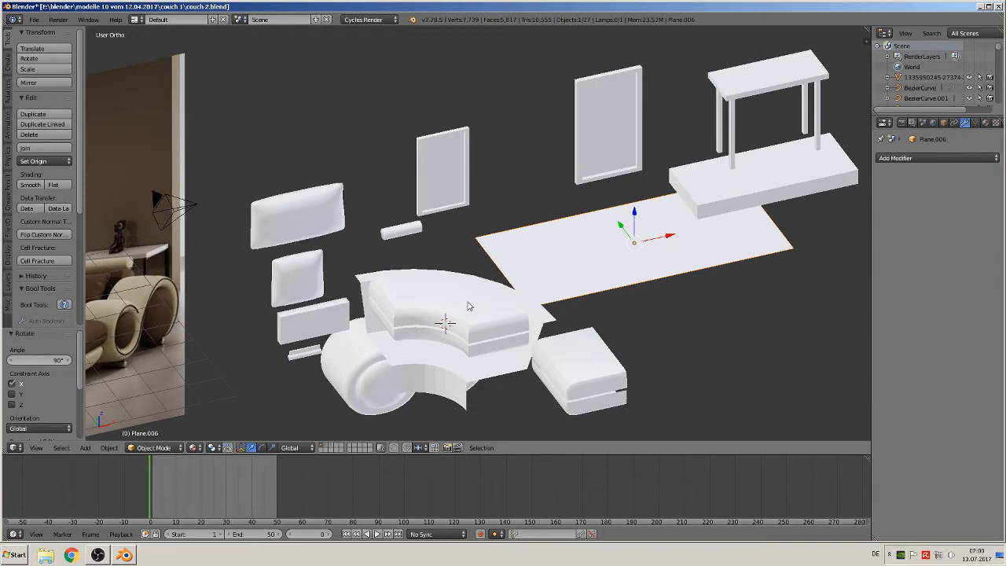
{"action": "middle_click_drag", "start_coordinate": [468, 306], "coordinate": [625, 229], "text": "shift"}
{"action": "scroll", "coordinate": [550, 272], "scroll_direction": "up", "scroll_amount": 2}
{"action": "right_click", "coordinate": [461, 208]}
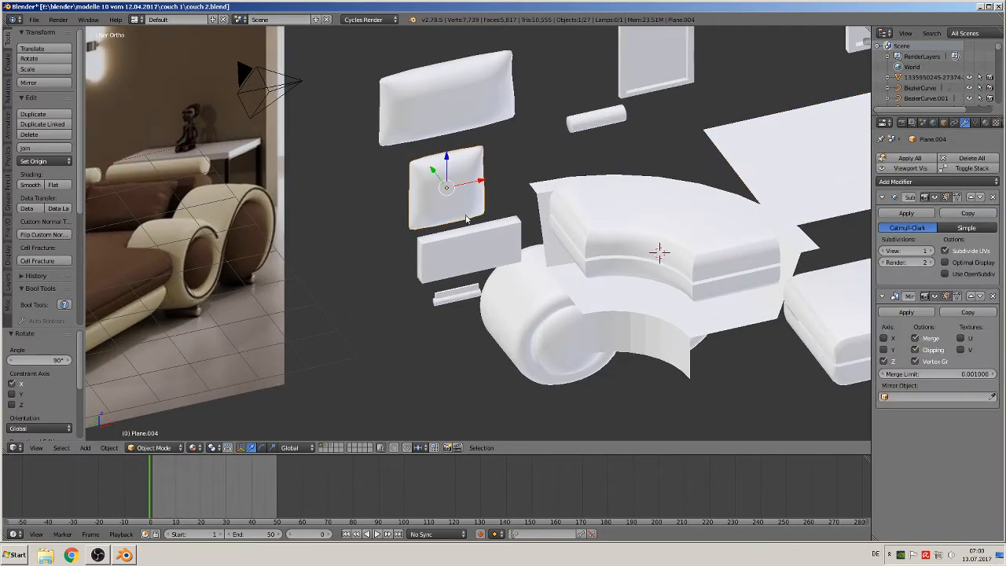
{"action": "key", "text": "Tab"}
{"action": "scroll", "coordinate": [460, 225], "scroll_direction": "up", "scroll_amount": 2}
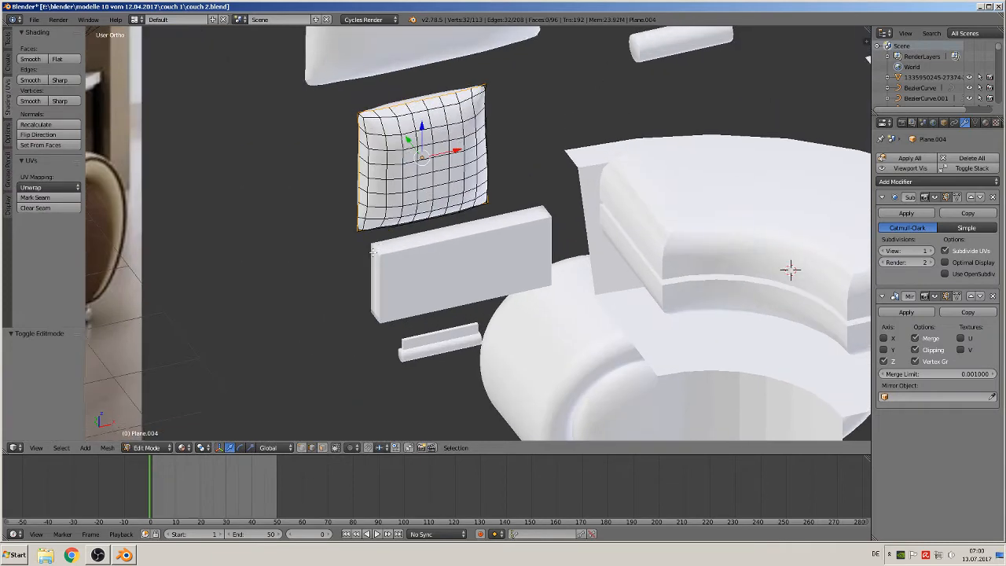
{"action": "scroll", "coordinate": [392, 312], "scroll_direction": "up", "scroll_amount": 1}
{"action": "middle_click_drag", "start_coordinate": [392, 311], "coordinate": [399, 299]}
{"action": "scroll", "coordinate": [400, 299], "scroll_direction": "up", "scroll_amount": 1}
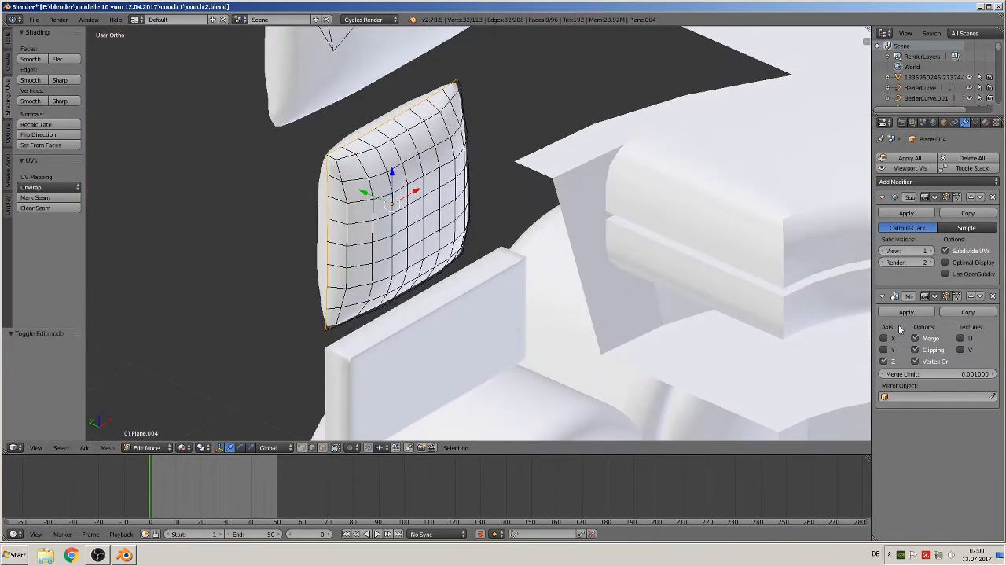
{"action": "left_click", "coordinate": [994, 197]}
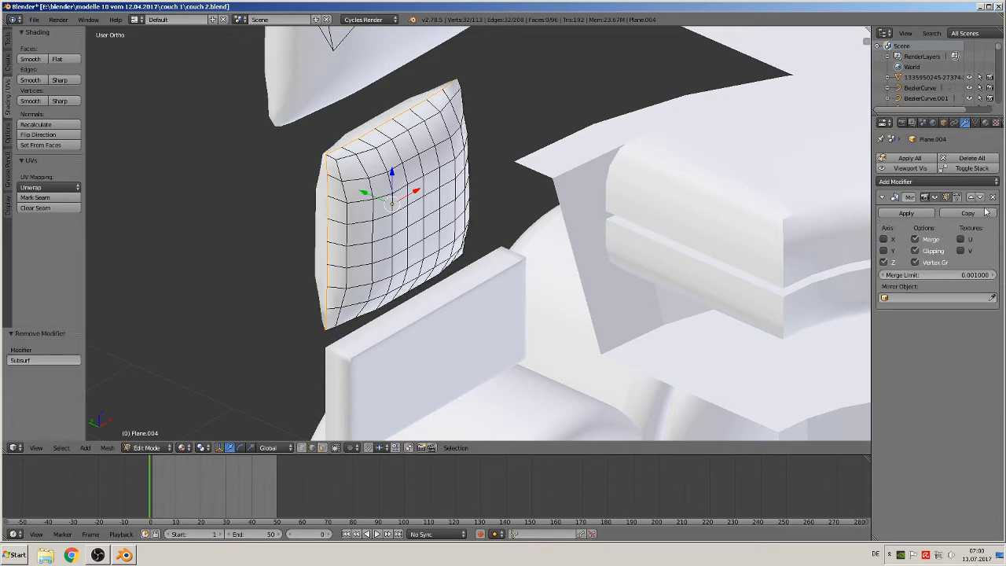
- Apply the small square cushion's Mirror modifier in Object Mode
{"action": "left_click", "coordinate": [906, 214]}
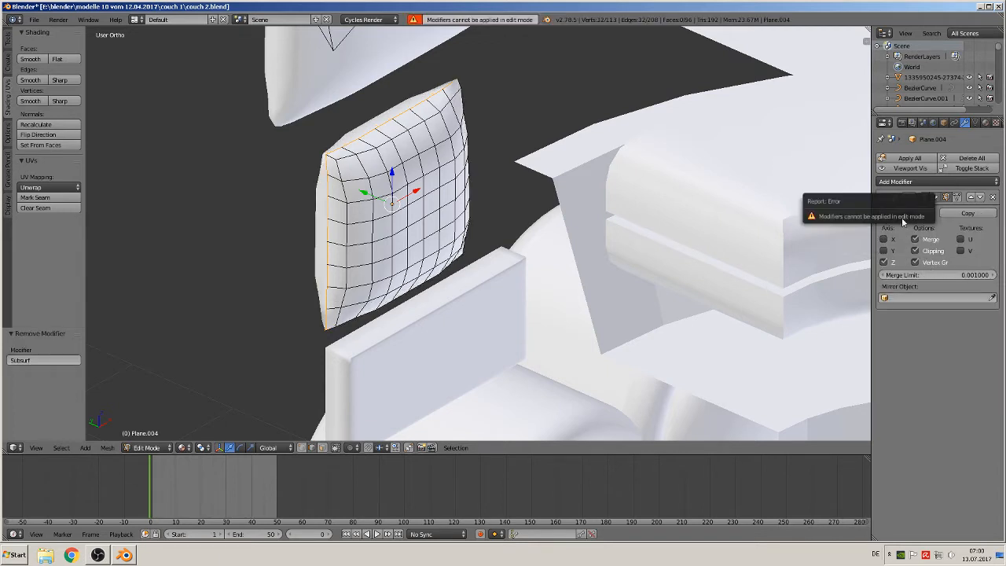
{"action": "key", "text": "Tab"}
{"action": "left_click", "coordinate": [907, 214]}
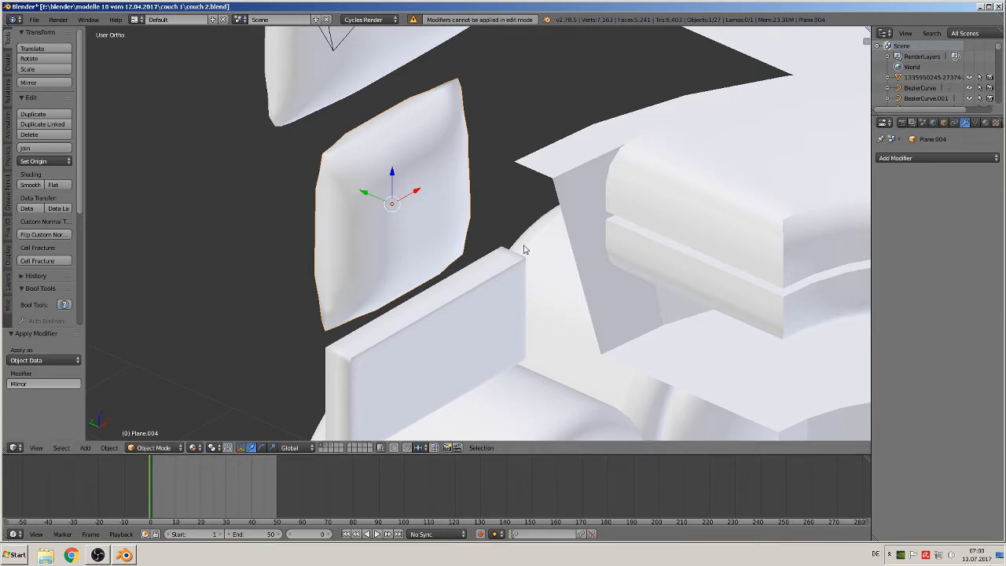
- Add a Subdivision Surface modifier to the small square cushion, enable its Adaptive render option and apply the modifier
{"action": "key", "text": "Tab"}
{"action": "left_click", "coordinate": [919, 158]}
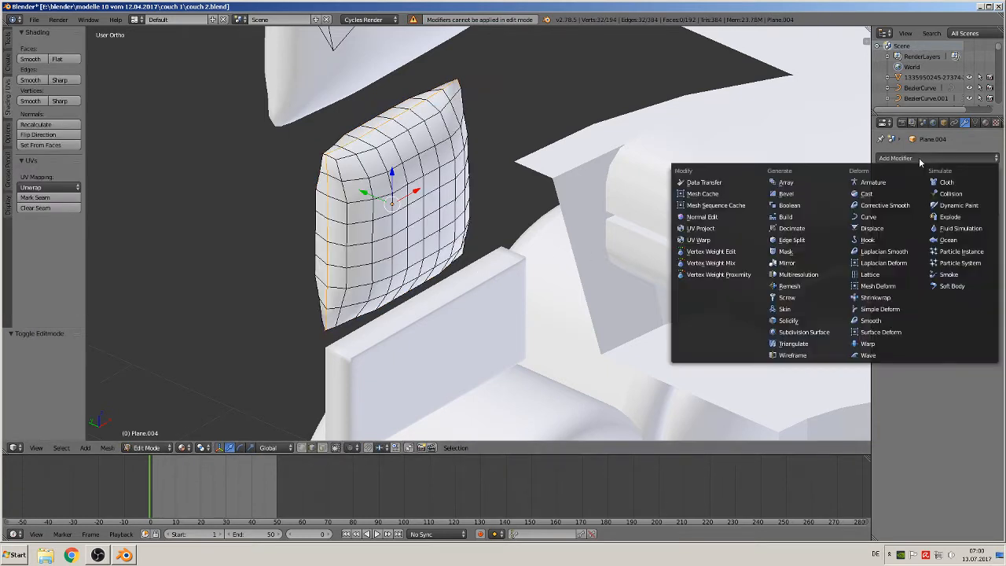
{"action": "left_click", "coordinate": [813, 332]}
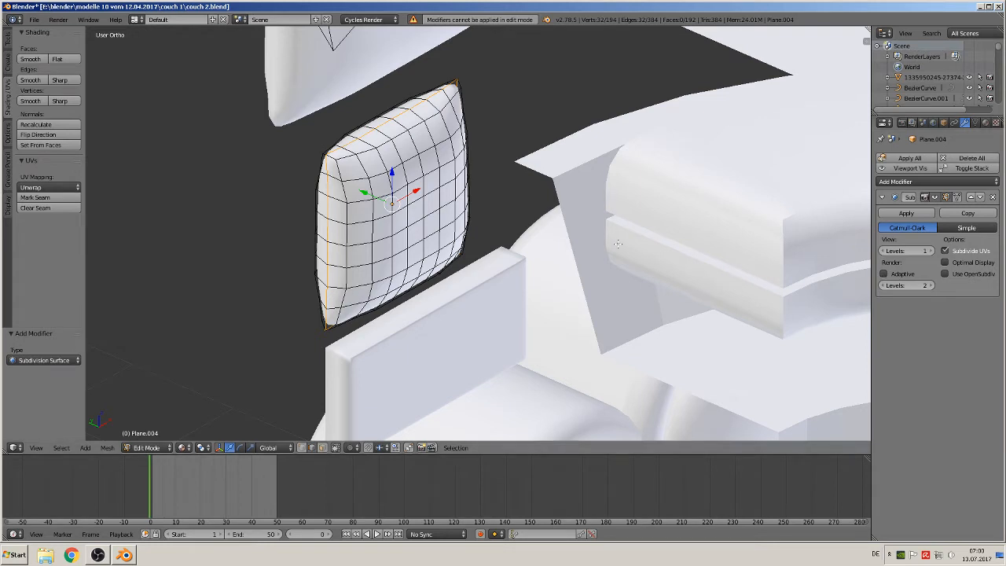
{"action": "key", "text": "Tab"}
{"action": "left_click", "coordinate": [884, 273]}
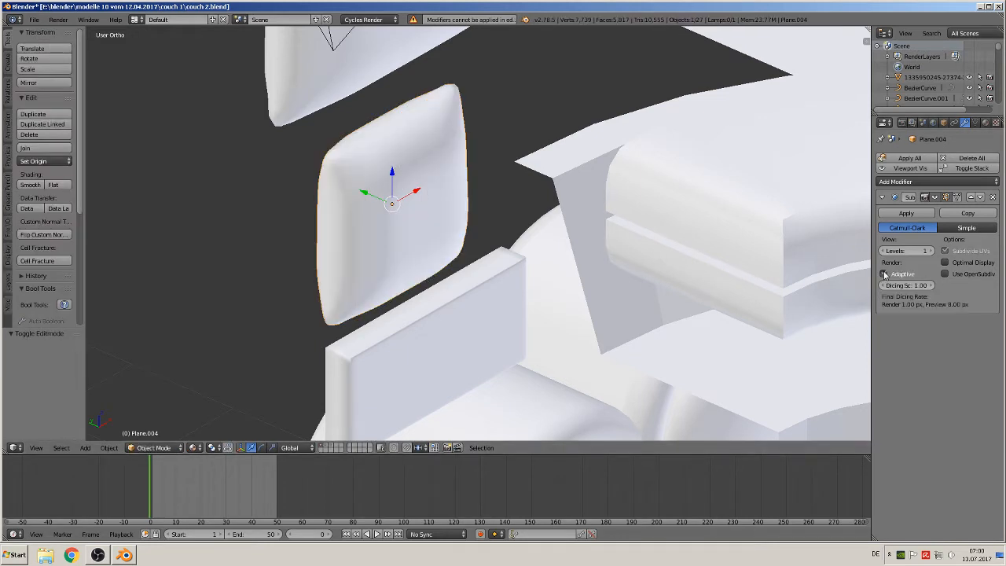
{"action": "left_click", "coordinate": [906, 213]}
- Mark the edge loop running around the small square cushion's outer rim as a UV seam
{"action": "key", "text": "Tab"}
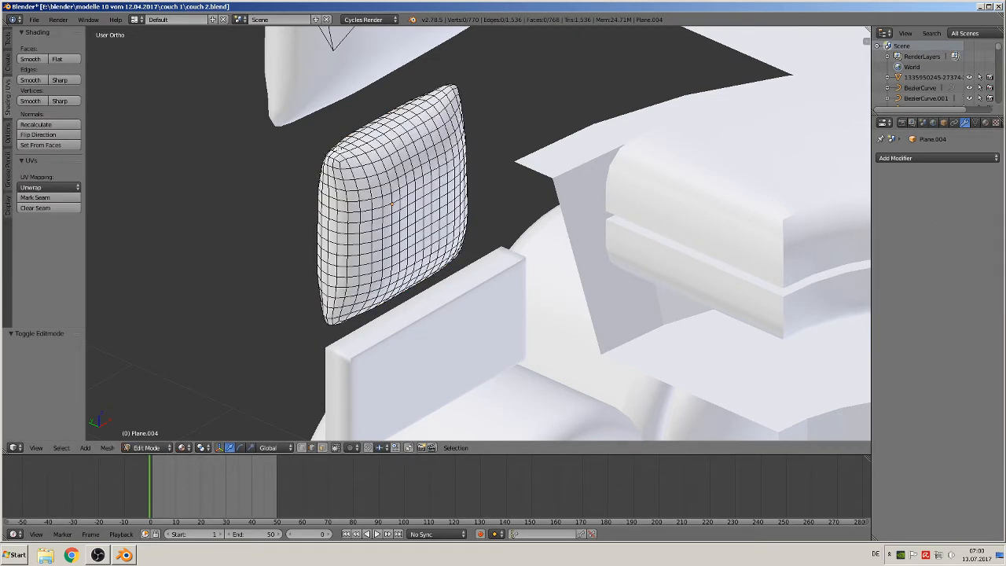
{"action": "right_click", "coordinate": [327, 181], "text": "alt"}
{"action": "left_click", "coordinate": [35, 198]}
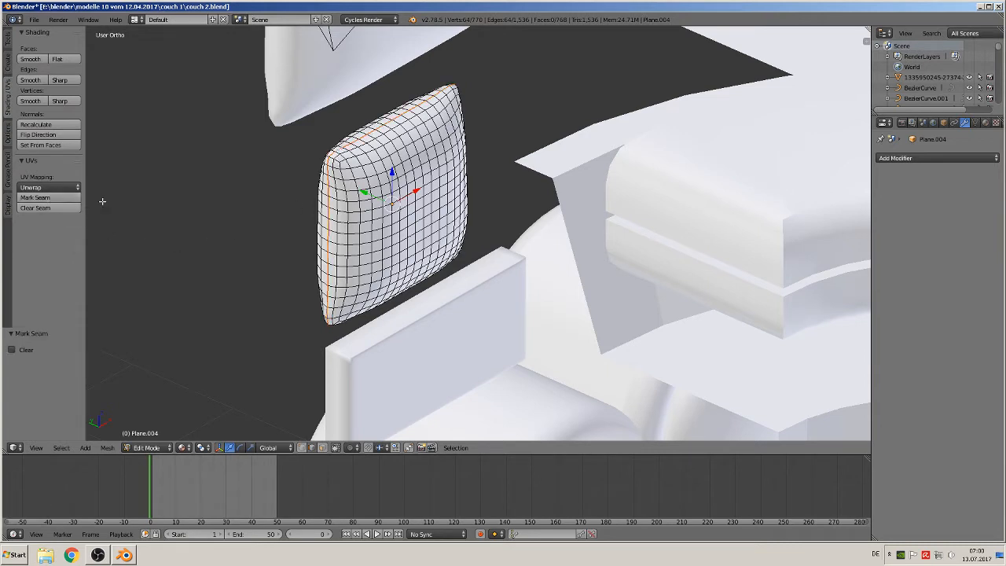
- Apply the small square cushion's rotation and scale, then unwrap its whole mesh and return to Object Mode
{"action": "key", "text": "Tab"}
{"action": "left_click", "coordinate": [110, 447]}
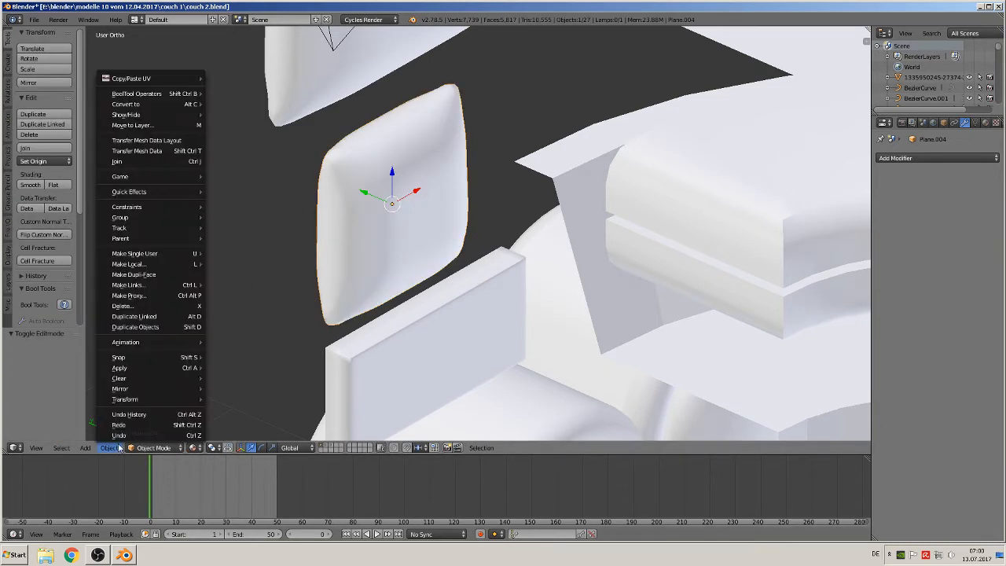
{"action": "mouse_move", "coordinate": [146, 367]}
{"action": "left_click", "coordinate": [238, 397]}
{"action": "key", "text": "Tab"}
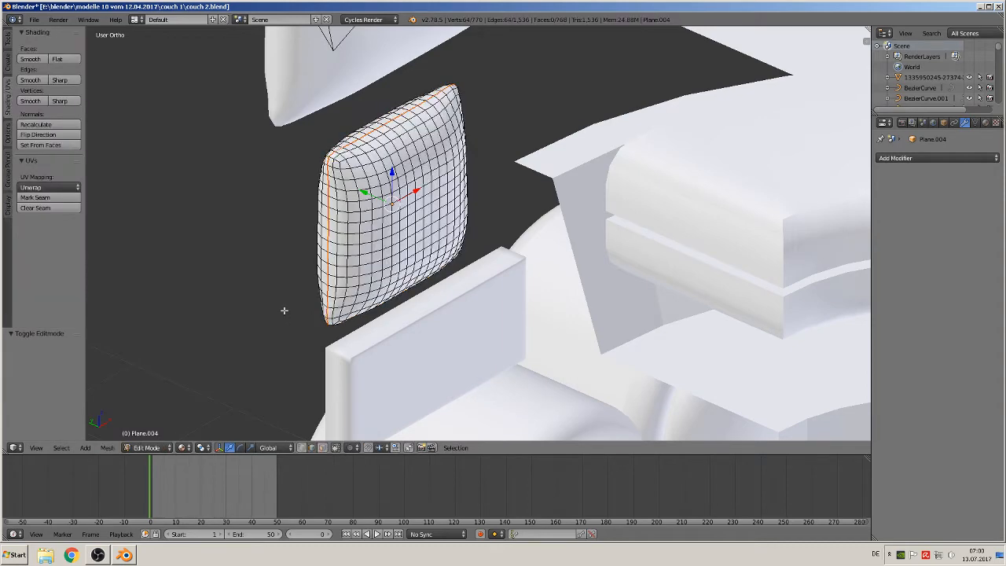
{"action": "key", "text": "a"}
{"action": "key", "text": "a"}
{"action": "key", "text": "u"}
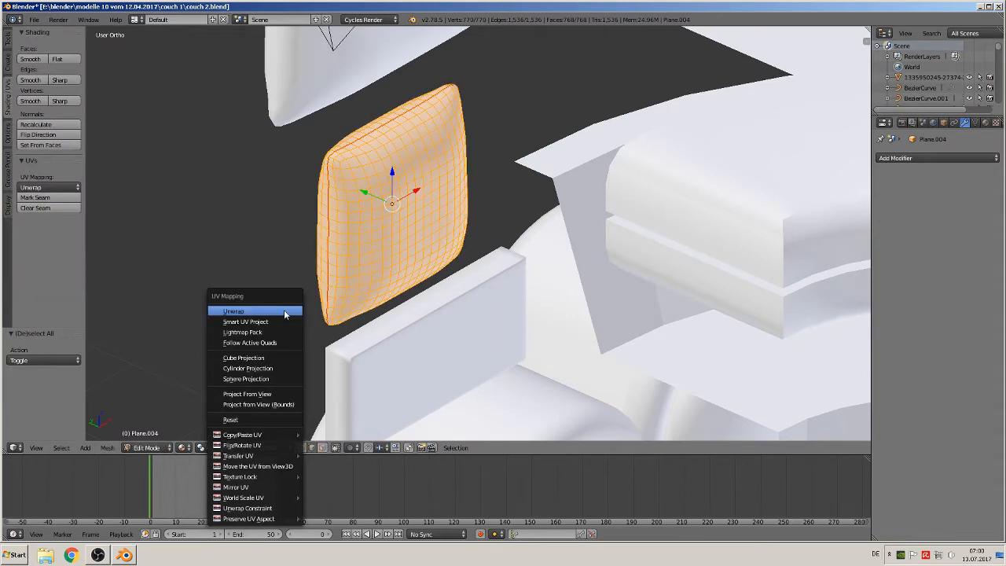
{"action": "left_click", "coordinate": [285, 314]}
{"action": "scroll", "coordinate": [496, 285], "scroll_direction": "down", "scroll_amount": 2}
{"action": "key", "text": "Tab"}
- Open the thin rectangular block below the small cushion in Edit Mode and select its large front face
{"action": "scroll", "coordinate": [496, 286], "scroll_direction": "down", "scroll_amount": 1}
{"action": "middle_click_drag", "start_coordinate": [487, 296], "coordinate": [444, 300]}
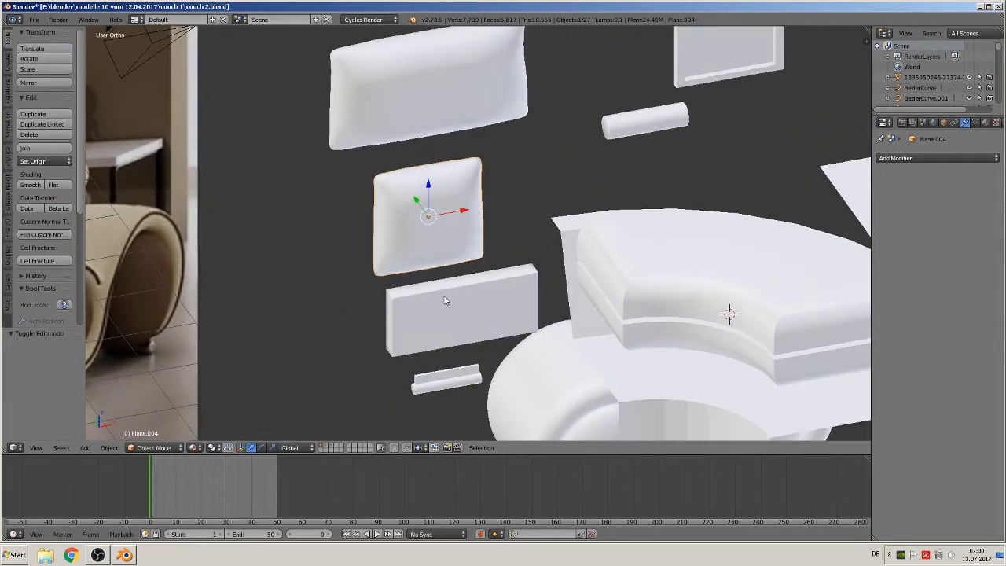
{"action": "right_click", "coordinate": [463, 318]}
{"action": "scroll", "coordinate": [520, 245], "scroll_direction": "up", "scroll_amount": 4}
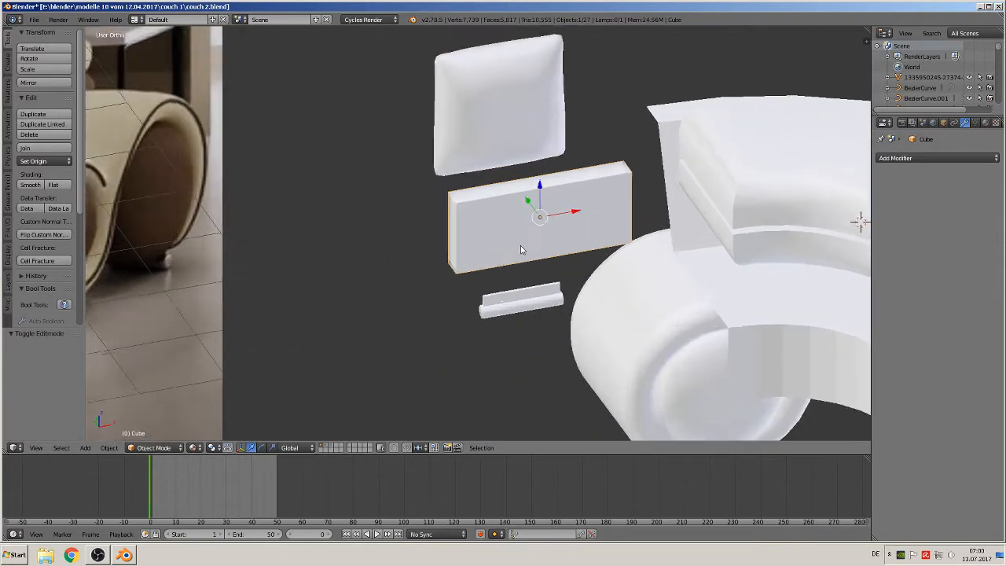
{"action": "key", "text": "Tab"}
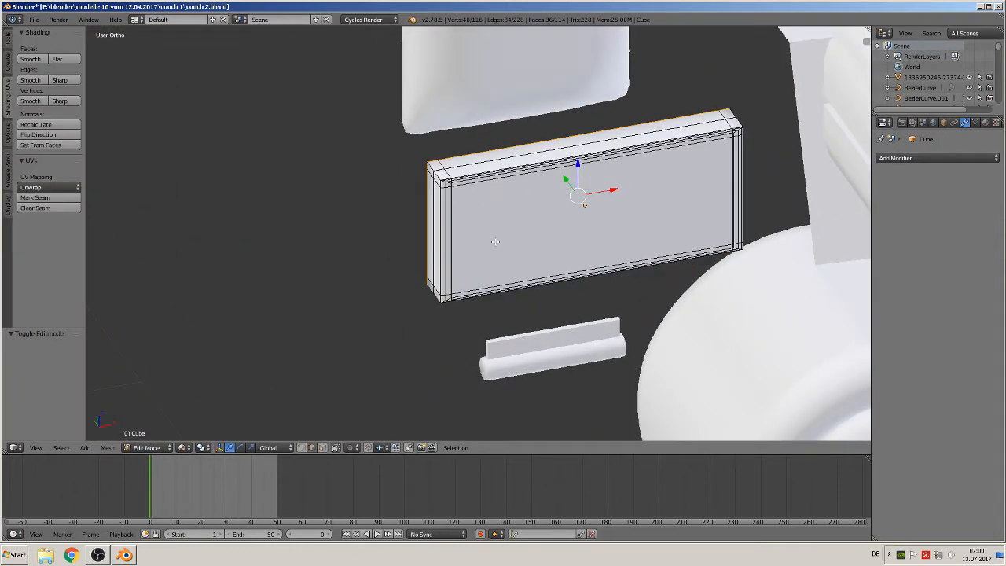
{"action": "scroll", "coordinate": [496, 241], "scroll_direction": "up", "scroll_amount": 5}
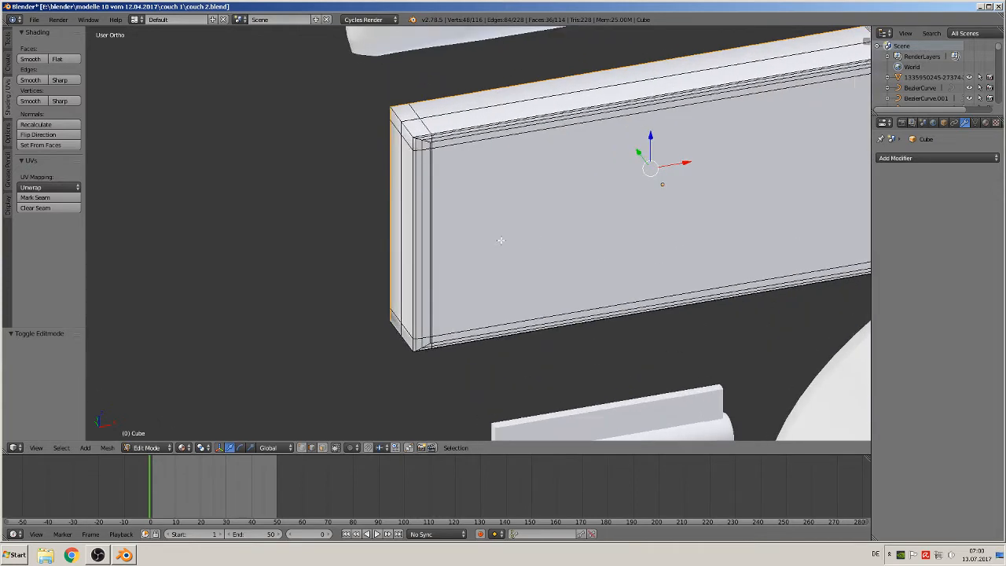
{"action": "middle_click_drag", "start_coordinate": [497, 227], "coordinate": [240, 328]}
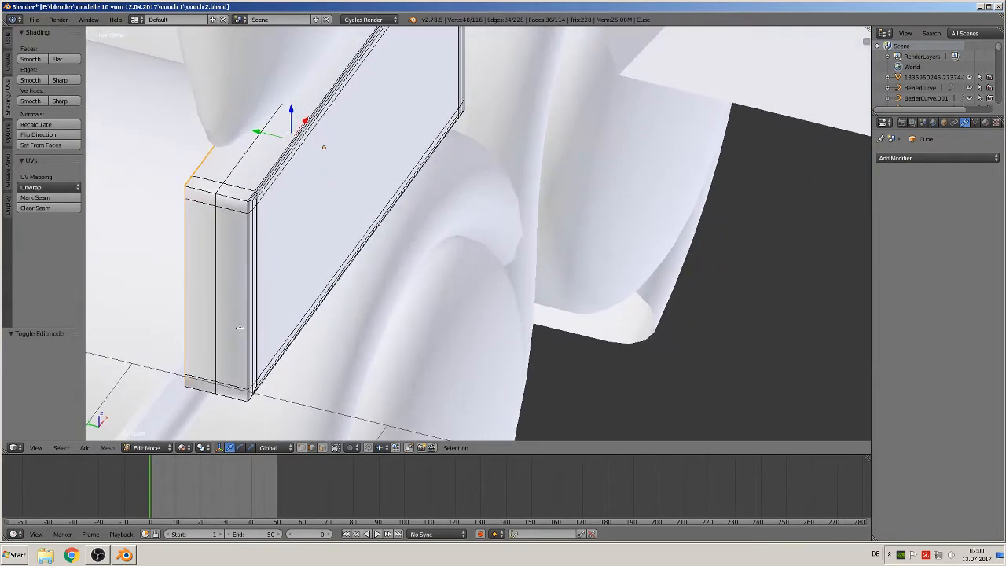
{"action": "left_click", "coordinate": [322, 448]}
{"action": "right_click", "coordinate": [346, 155]}
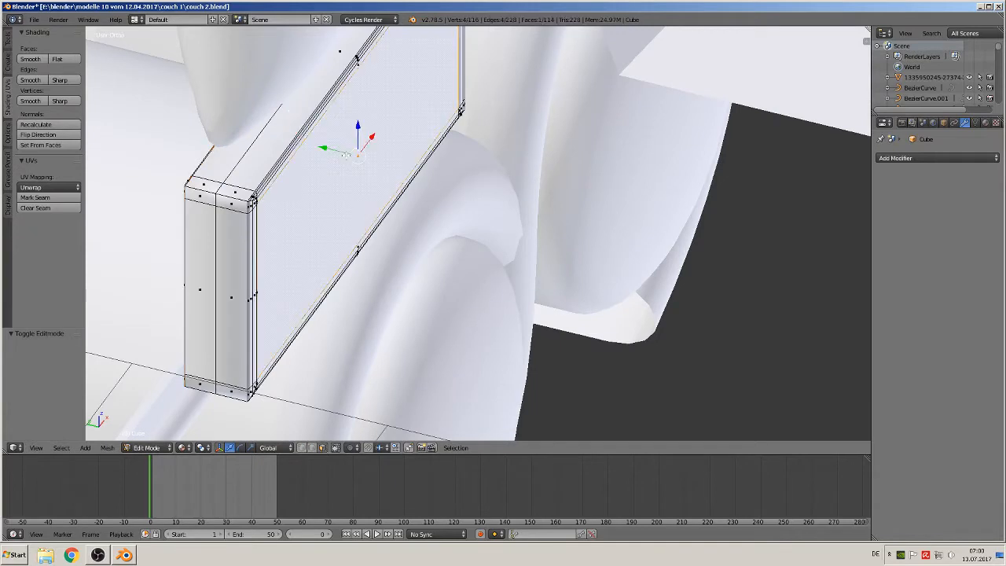
- Enable Connected proportional editing and move the block's front face outward along Y by about -0.06 with a proportional size of about 0.24
{"action": "left_click", "coordinate": [353, 447]}
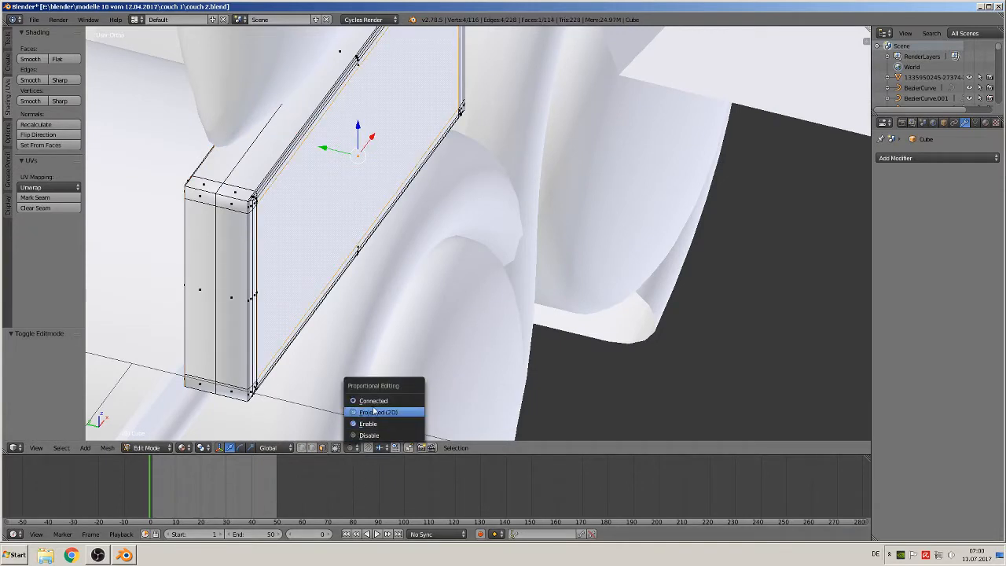
{"action": "left_click", "coordinate": [374, 401]}
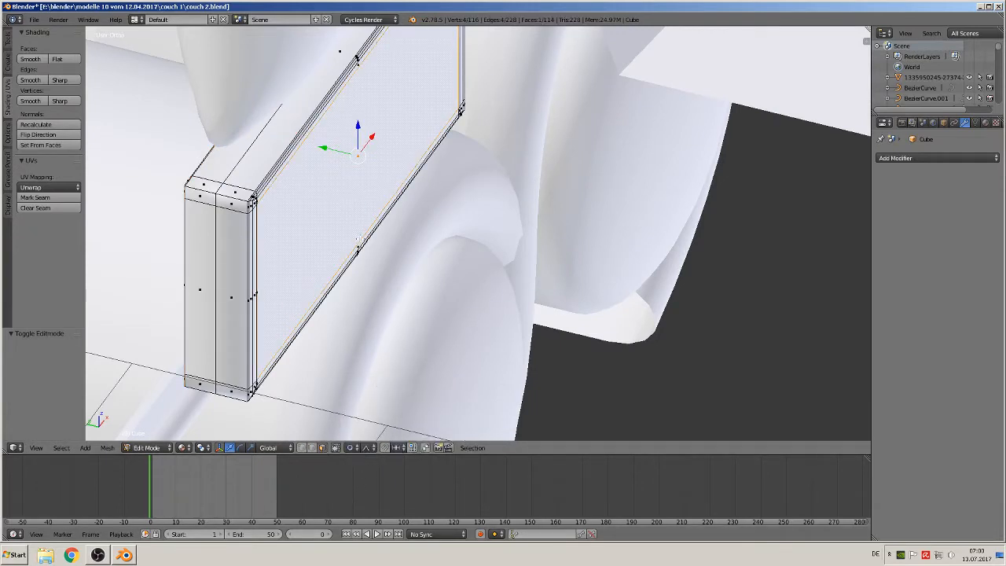
{"action": "key", "text": "g"}
{"action": "key", "text": "y"}
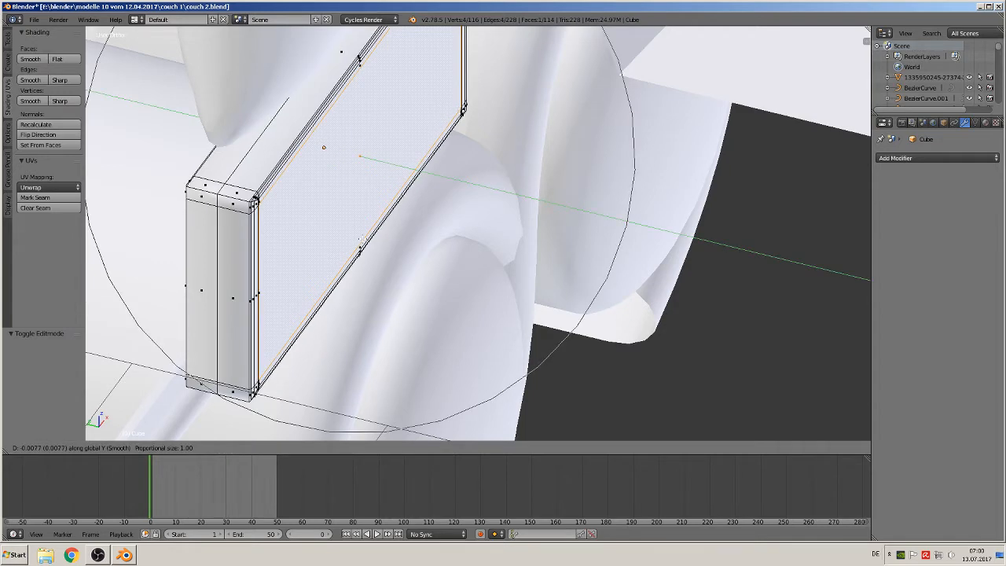
{"action": "scroll", "coordinate": [362, 240], "scroll_direction": "up", "scroll_amount": 8}
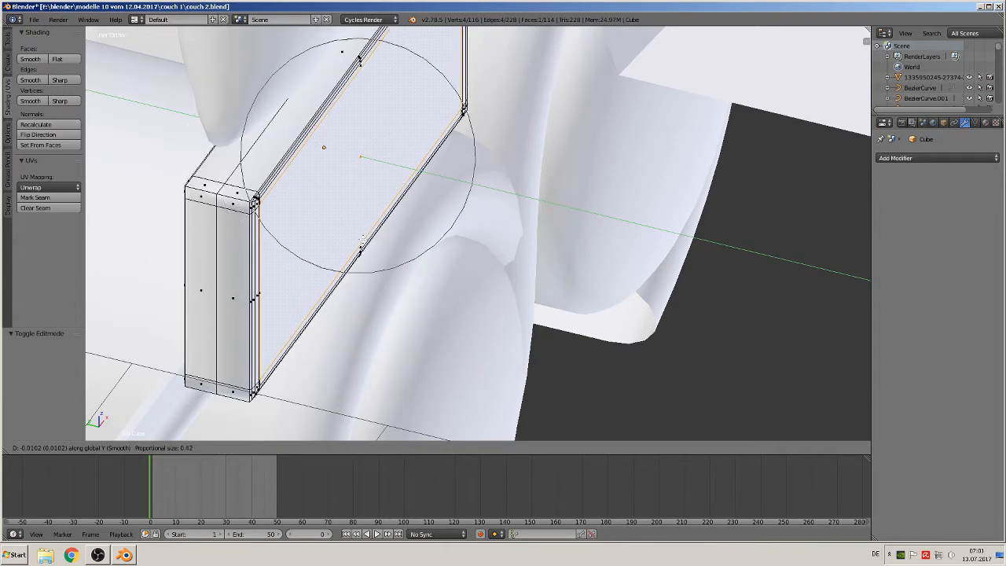
{"action": "scroll", "coordinate": [366, 241], "scroll_direction": "up", "scroll_amount": 2}
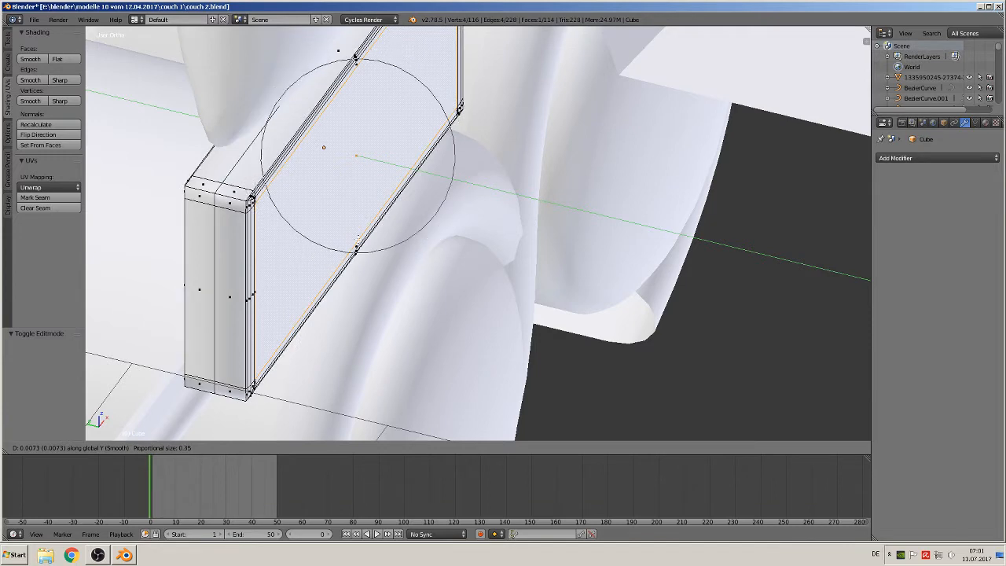
{"action": "scroll", "coordinate": [366, 245], "scroll_direction": "up", "scroll_amount": 3}
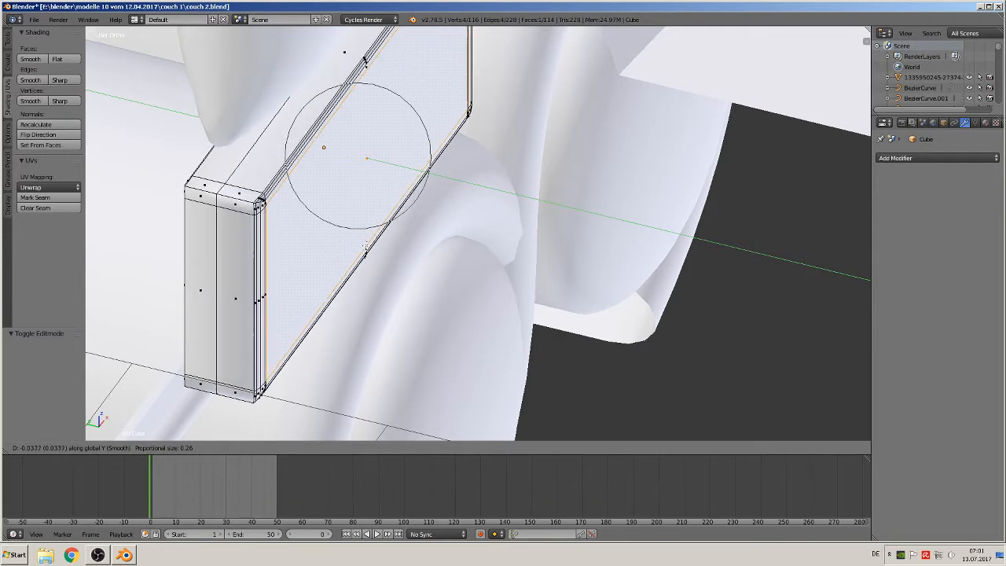
{"action": "scroll", "coordinate": [370, 250], "scroll_direction": "up", "scroll_amount": 1}
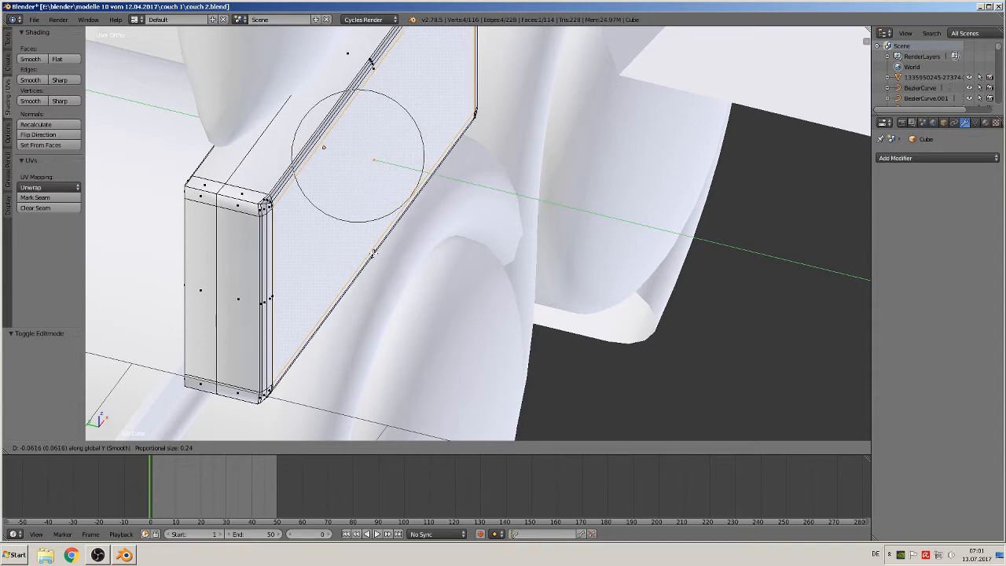
{"action": "left_click", "coordinate": [372, 253]}
- Select the block's opposite large face and move it outward along Y by about 0.063 with the same proportional falloff
{"action": "key", "text": "Tab"}
{"action": "middle_click_drag", "start_coordinate": [353, 282], "coordinate": [275, 266]}
{"action": "scroll", "coordinate": [322, 283], "scroll_direction": "down", "scroll_amount": 3}
{"action": "scroll", "coordinate": [408, 218], "scroll_direction": "down", "scroll_amount": 3}
{"action": "scroll", "coordinate": [425, 216], "scroll_direction": "up", "scroll_amount": 2}
{"action": "key", "text": "Tab"}
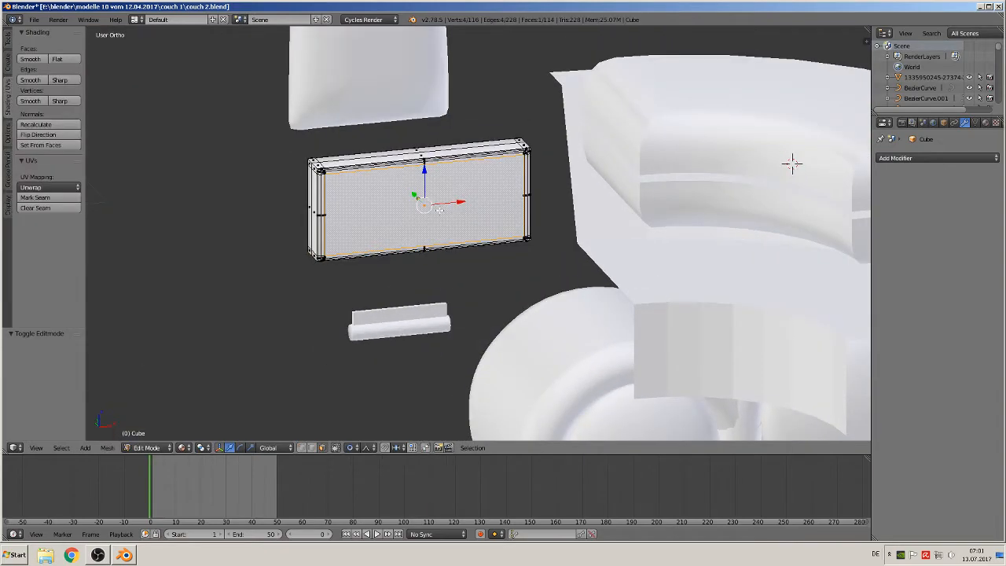
{"action": "middle_click_drag", "start_coordinate": [348, 197], "coordinate": [501, 210]}
{"action": "scroll", "coordinate": [500, 209], "scroll_direction": "up", "scroll_amount": 1}
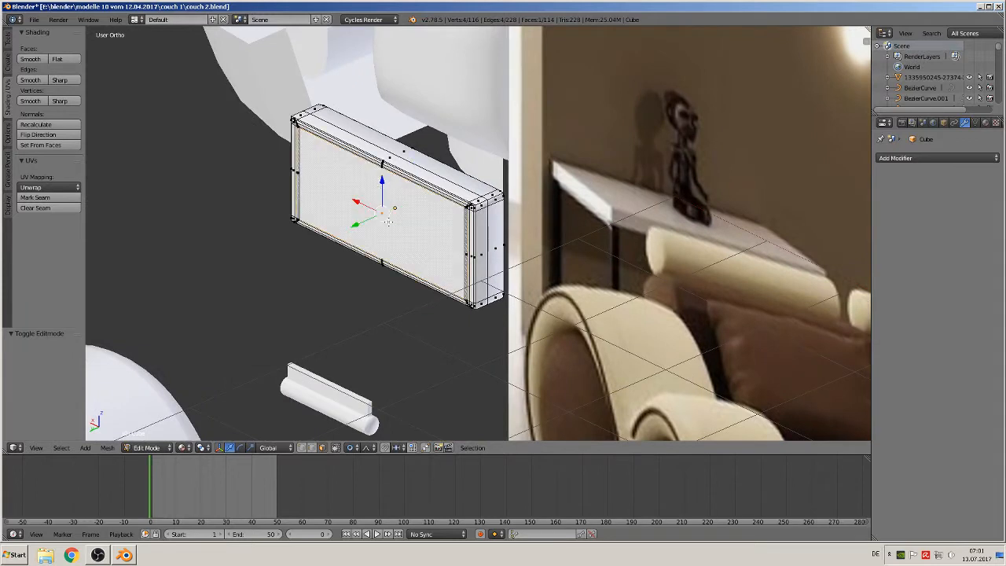
{"action": "key", "text": "g"}
{"action": "key", "text": "y"}
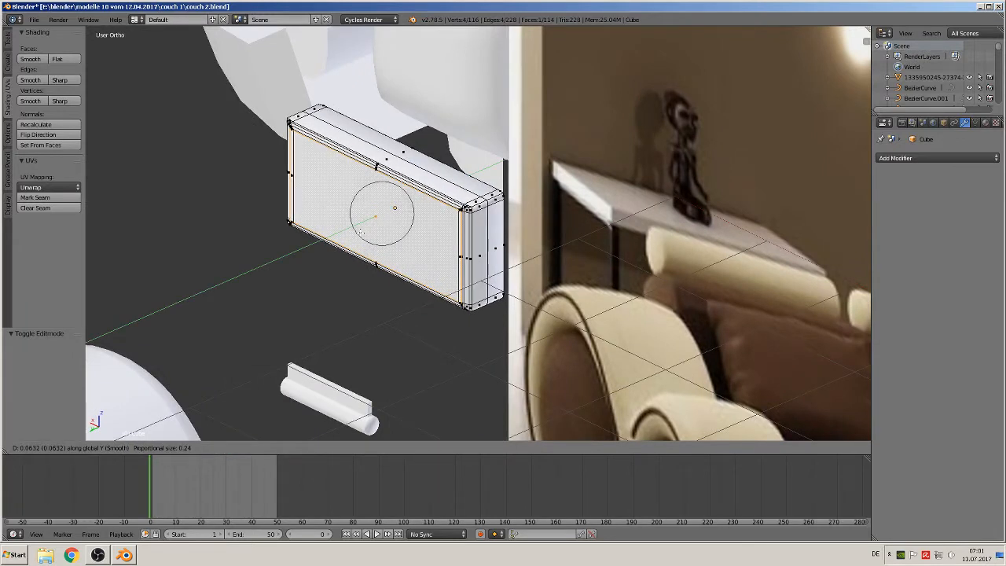
{"action": "left_click", "coordinate": [361, 233]}
- Disable proportional editing and mark the edge loop around the block's rear rim as a UV seam in edge select mode
{"action": "key", "text": "Tab"}
{"action": "middle_click_drag", "start_coordinate": [362, 236], "coordinate": [216, 223]}
{"action": "key", "text": "Tab"}
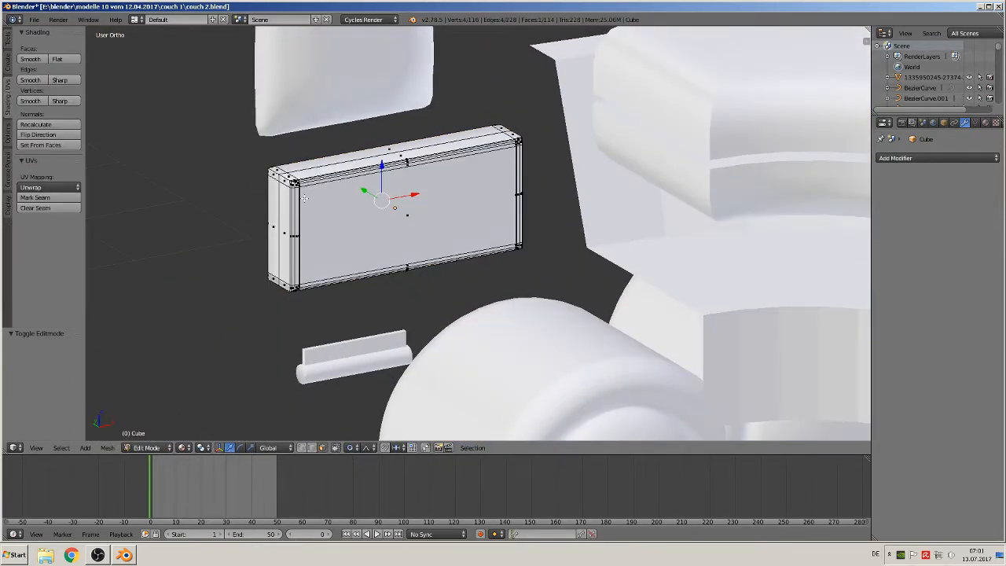
{"action": "middle_click_drag", "start_coordinate": [289, 201], "coordinate": [299, 214]}
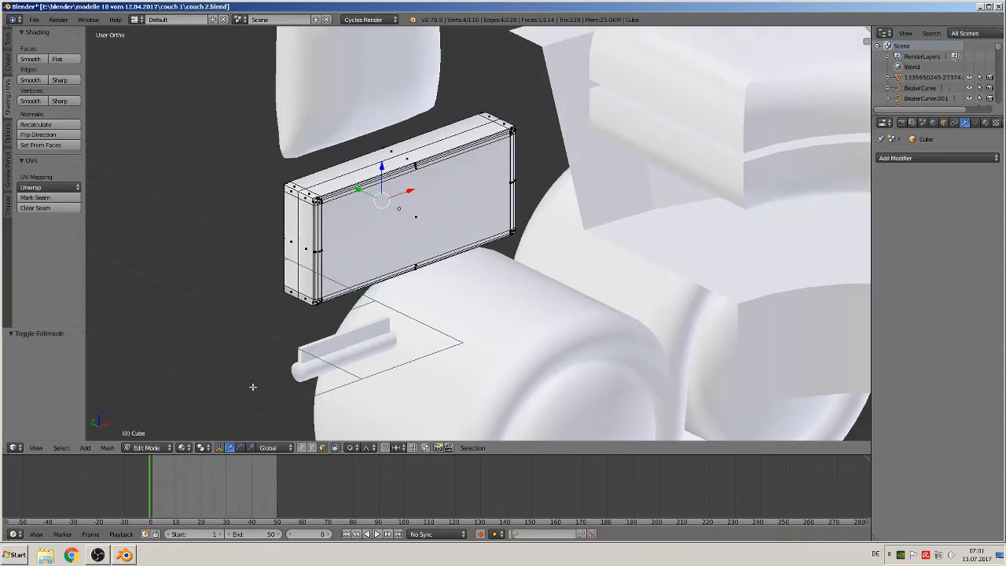
{"action": "left_click", "coordinate": [352, 447]}
{"action": "left_click", "coordinate": [358, 433]}
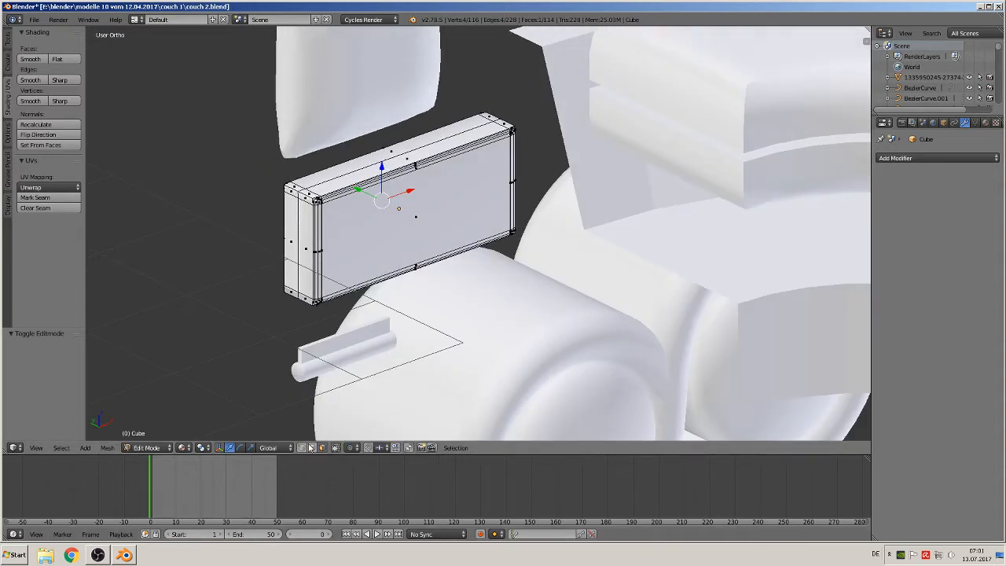
{"action": "left_click", "coordinate": [311, 448]}
{"action": "right_click", "coordinate": [311, 175], "text": "alt"}
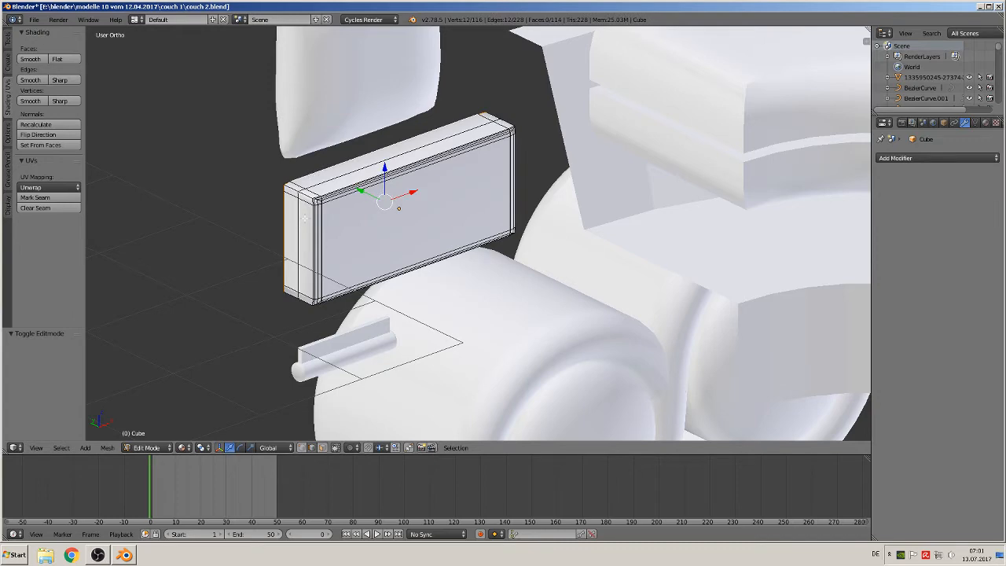
{"action": "middle_click_drag", "start_coordinate": [296, 242], "coordinate": [296, 276]}
- Apply the rectangular block's rotation and scale in Object Mode
{"action": "key", "text": "Tab"}
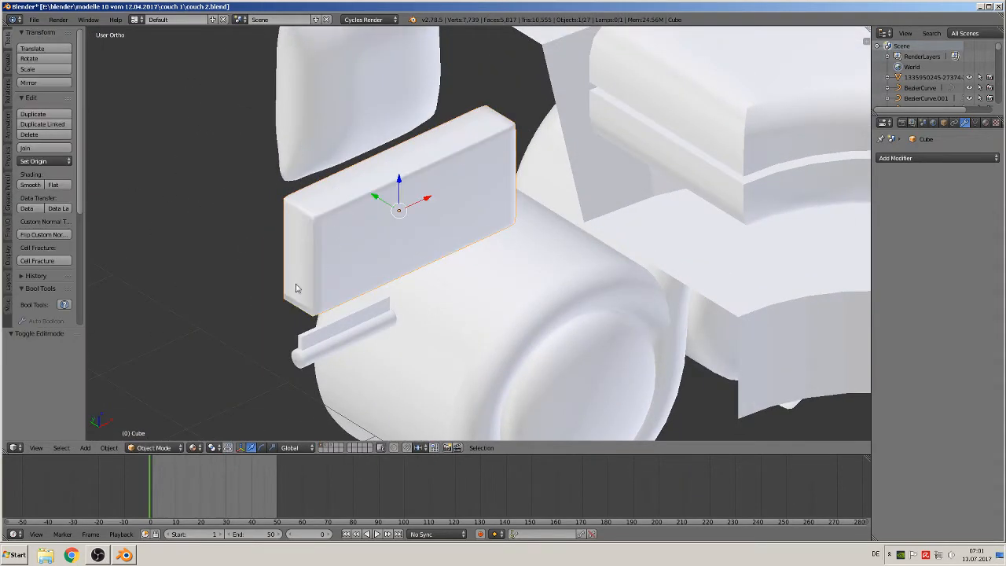
{"action": "left_click", "coordinate": [108, 447]}
{"action": "mouse_move", "coordinate": [158, 368]}
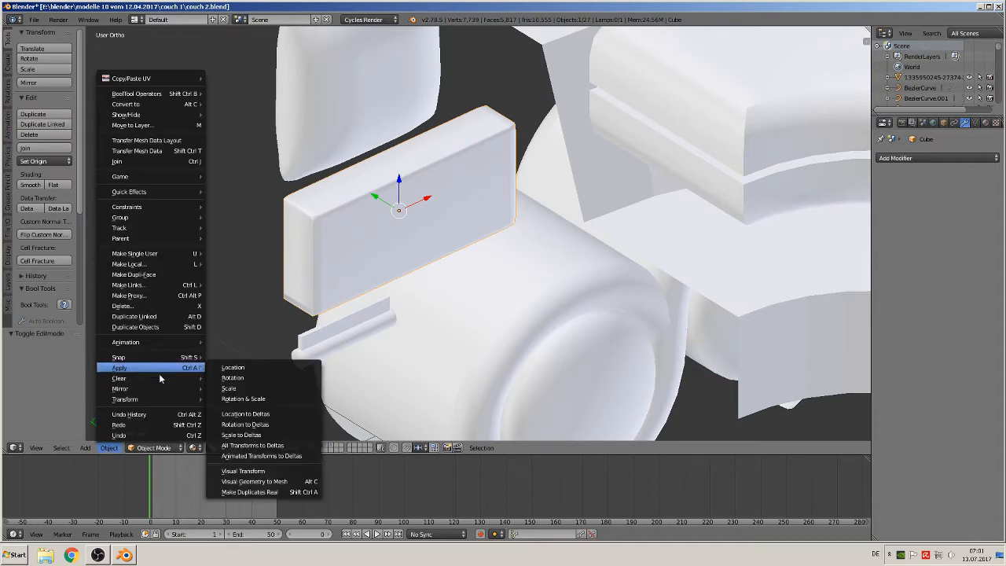
{"action": "left_click", "coordinate": [243, 400]}
- Unwrap the rectangular block's whole mesh and return to Object Mode
{"action": "key", "text": "Tab"}
{"action": "key", "text": "a"}
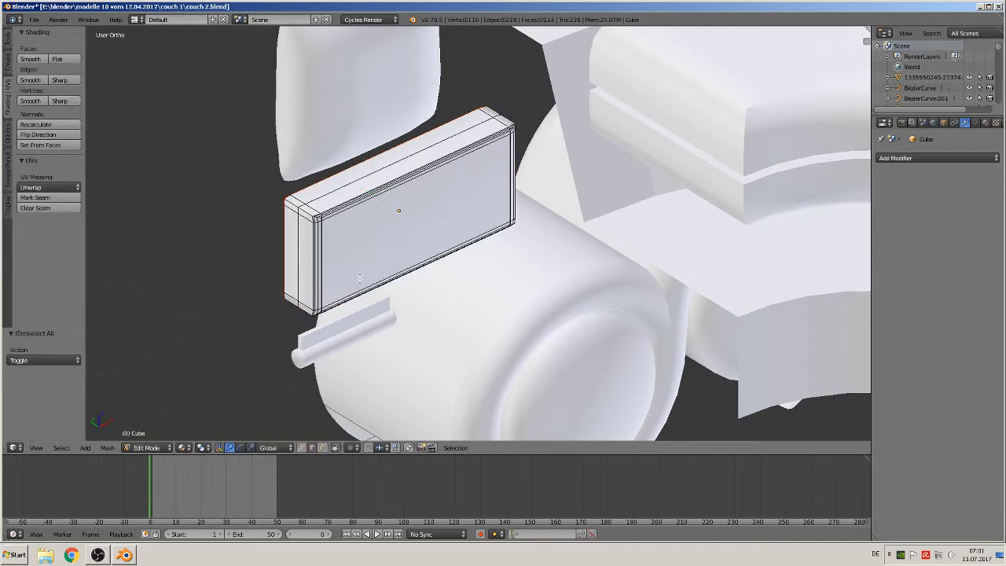
{"action": "key", "text": "a"}
{"action": "key", "text": "u"}
{"action": "left_click", "coordinate": [360, 279]}
{"action": "scroll", "coordinate": [569, 216], "scroll_direction": "down", "scroll_amount": 2}
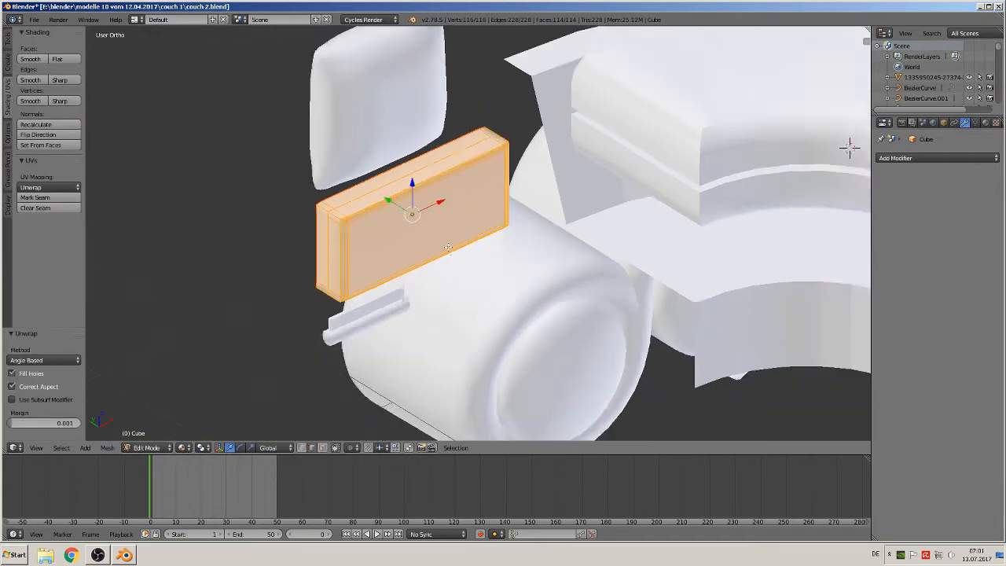
{"action": "key", "text": "Tab"}
- Open the upper curved seat cushion of the corner section in Edit Mode
{"action": "scroll", "coordinate": [568, 215], "scroll_direction": "down", "scroll_amount": 2}
{"action": "right_click", "coordinate": [627, 148]}
{"action": "middle_click_drag", "start_coordinate": [668, 251], "coordinate": [353, 326], "text": "shift"}
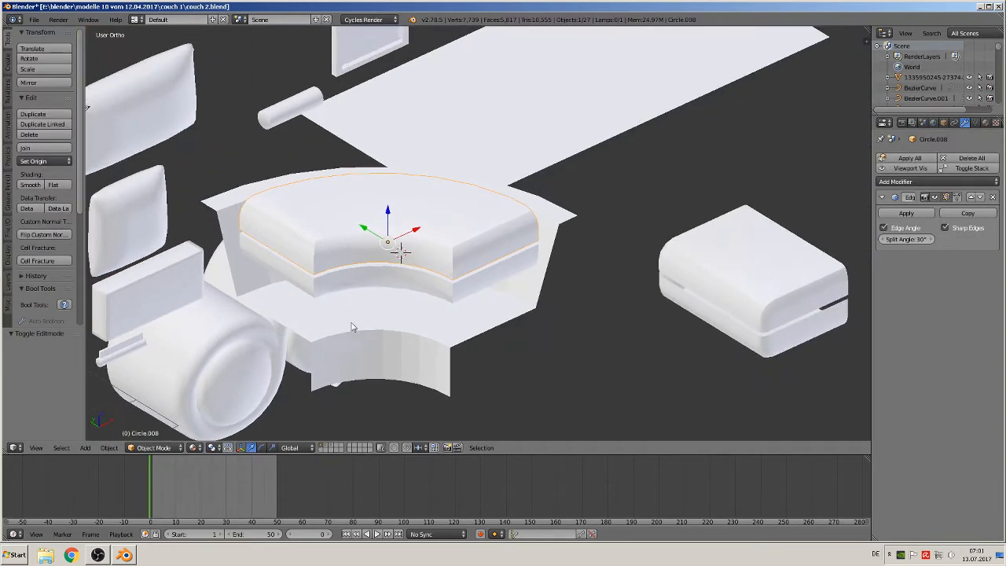
{"action": "scroll", "coordinate": [353, 317], "scroll_direction": "up", "scroll_amount": 2}
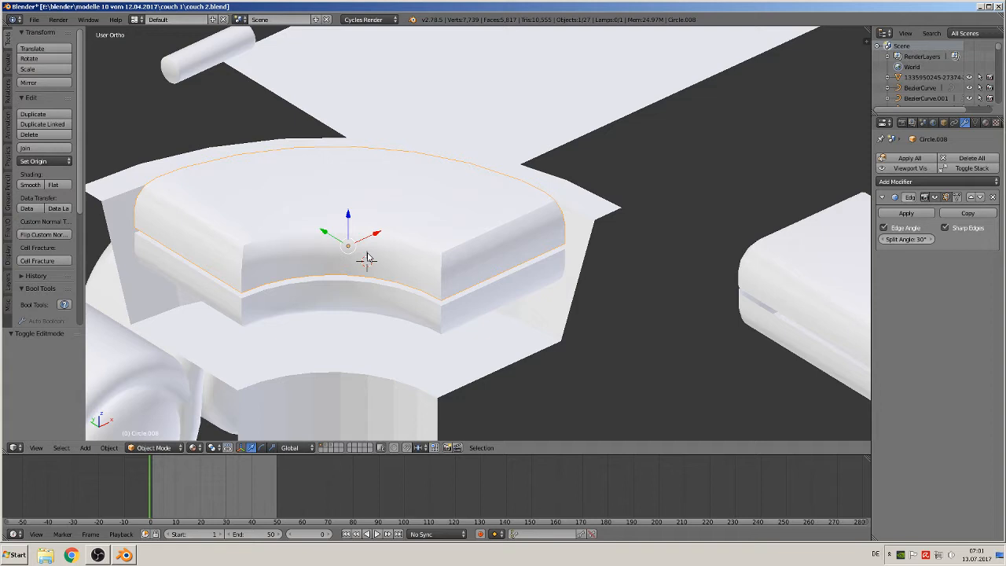
{"action": "key", "text": "Tab"}
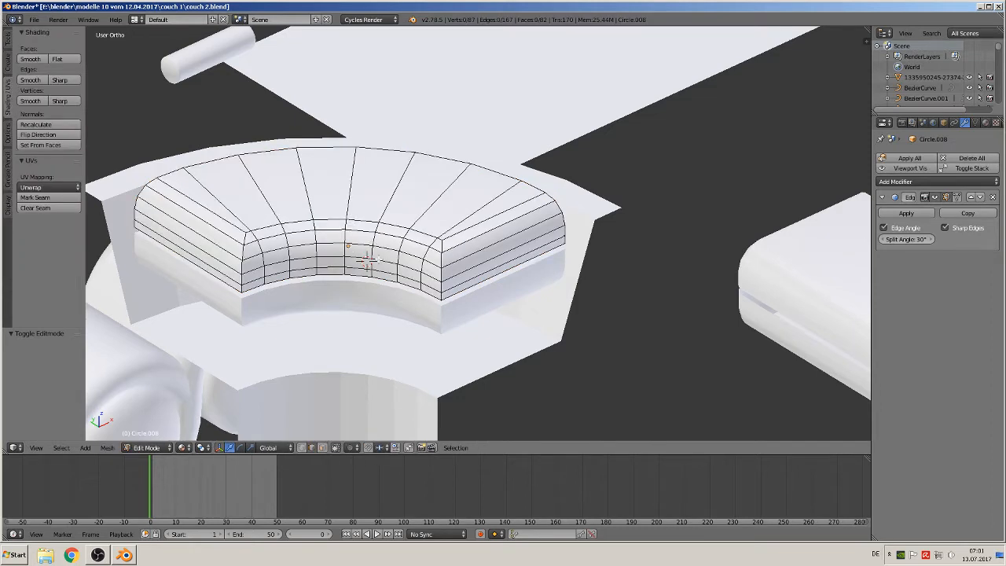
- Mark the bottom edges along the upper curved cushion's inner arc, straight ends and outer arc as a UV seam
{"action": "scroll", "coordinate": [375, 262], "scroll_direction": "up", "scroll_amount": 2}
{"action": "middle_click_drag", "start_coordinate": [376, 270], "coordinate": [314, 255]}
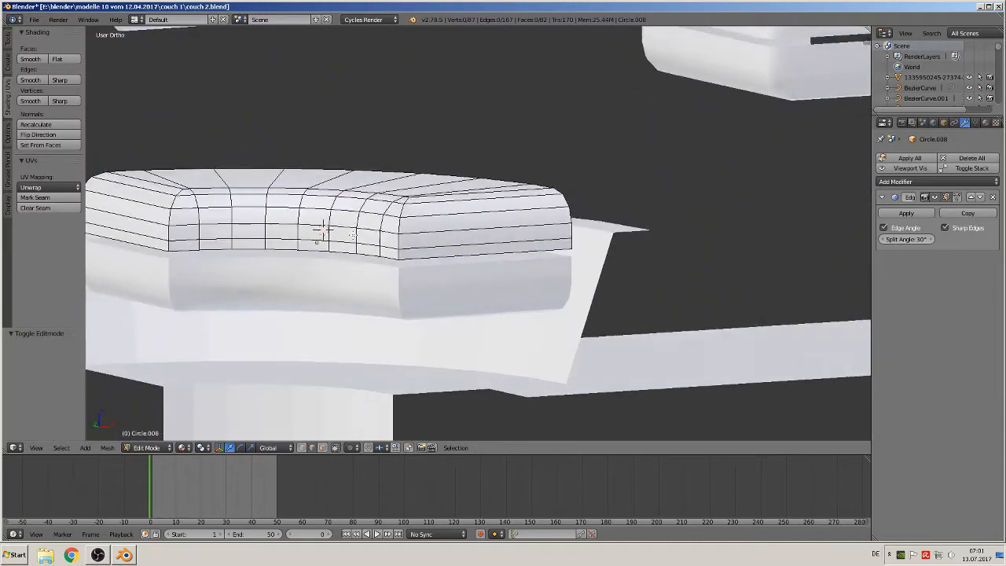
{"action": "right_click", "coordinate": [305, 250], "text": "alt"}
{"action": "right_click", "coordinate": [154, 250], "text": "shift"}
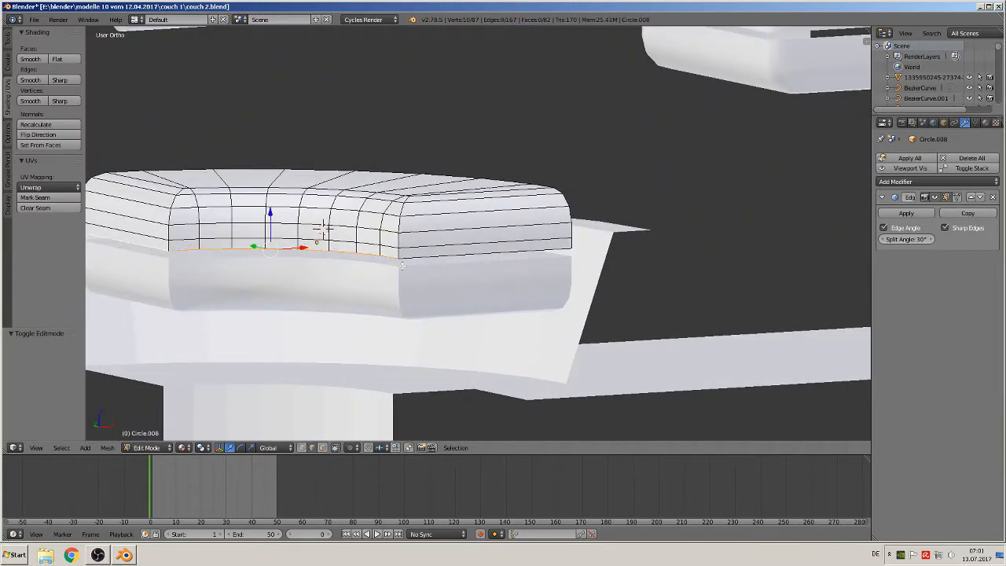
{"action": "right_click", "coordinate": [463, 256], "text": "shift"}
{"action": "middle_click_drag", "start_coordinate": [463, 256], "coordinate": [379, 300]}
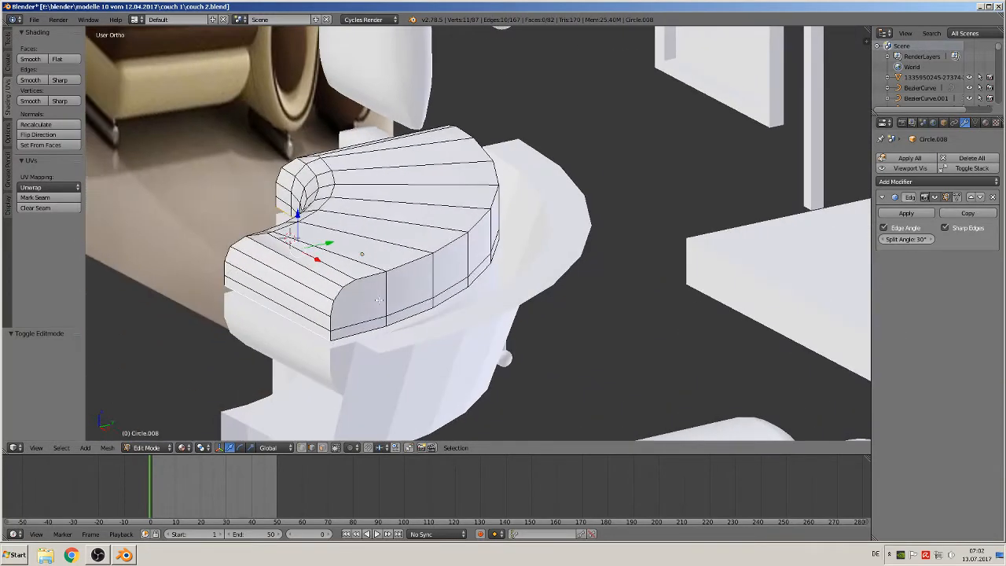
{"action": "right_click", "coordinate": [372, 332], "text": "alt+shift"}
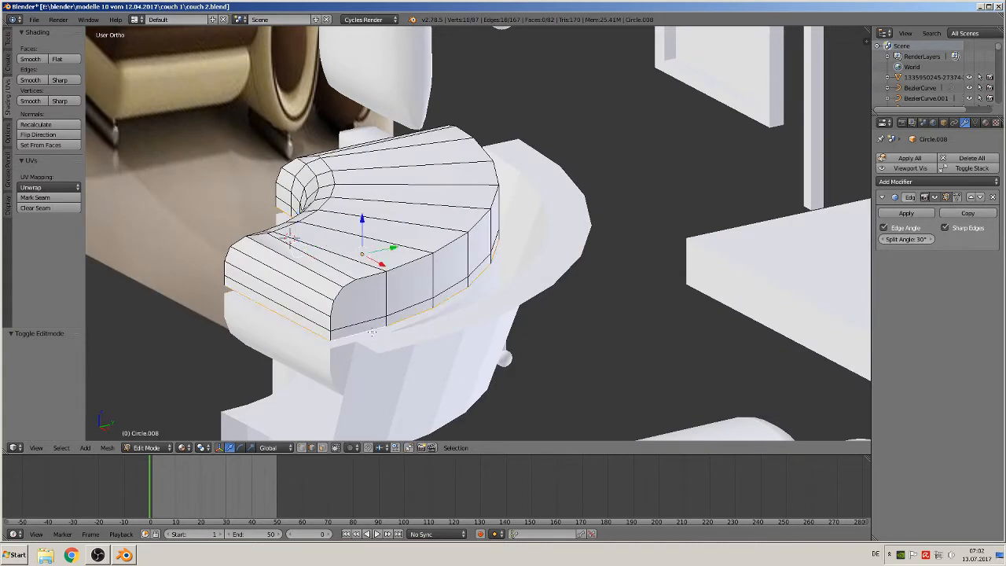
{"action": "left_click", "coordinate": [55, 198]}
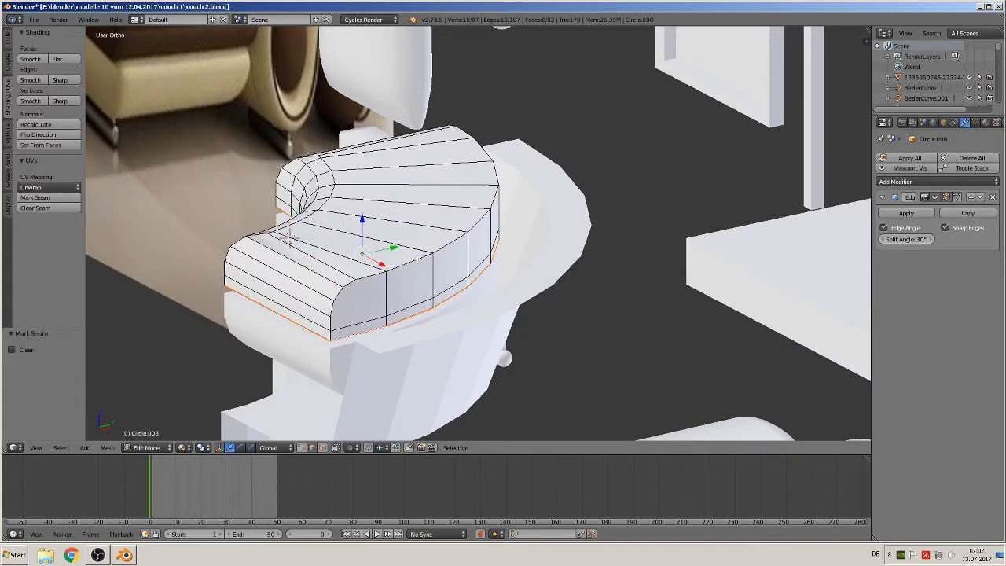
- Mark the upper edge of the curved cushion's outer side, including the rounded profiles at both ends, as a UV seam
{"action": "right_click", "coordinate": [353, 285], "text": "alt"}
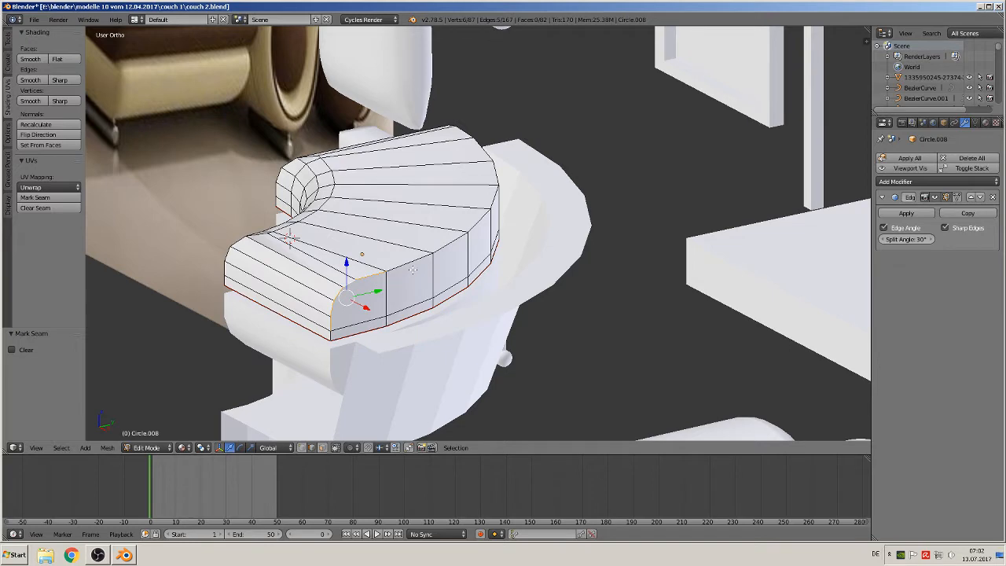
{"action": "right_click", "coordinate": [411, 269], "text": "alt+shift"}
{"action": "middle_click_drag", "start_coordinate": [417, 268], "coordinate": [631, 235]}
{"action": "right_click", "coordinate": [747, 217], "text": "alt+shift"}
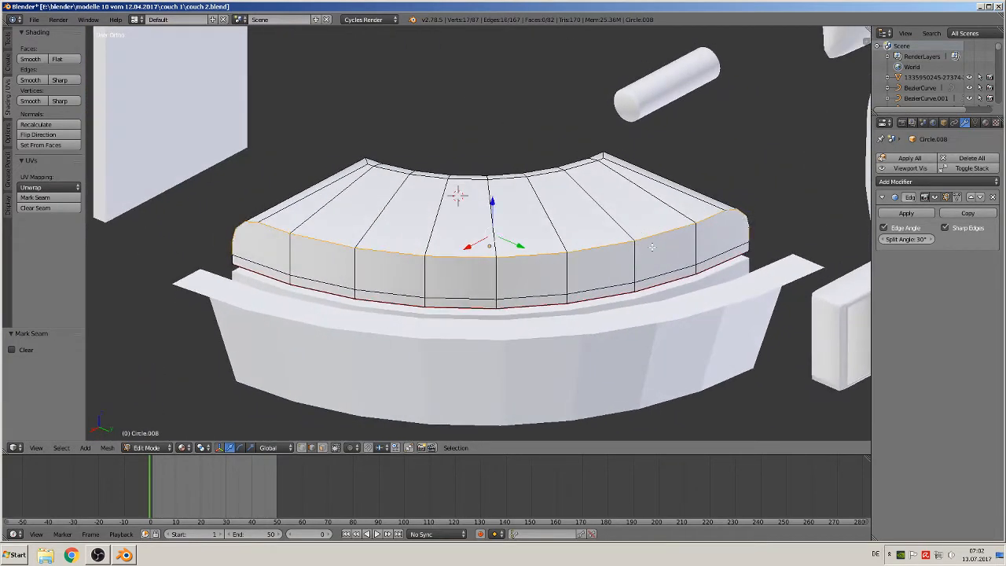
{"action": "left_click", "coordinate": [67, 198]}
{"action": "middle_click_drag", "start_coordinate": [310, 282], "coordinate": [503, 305]}
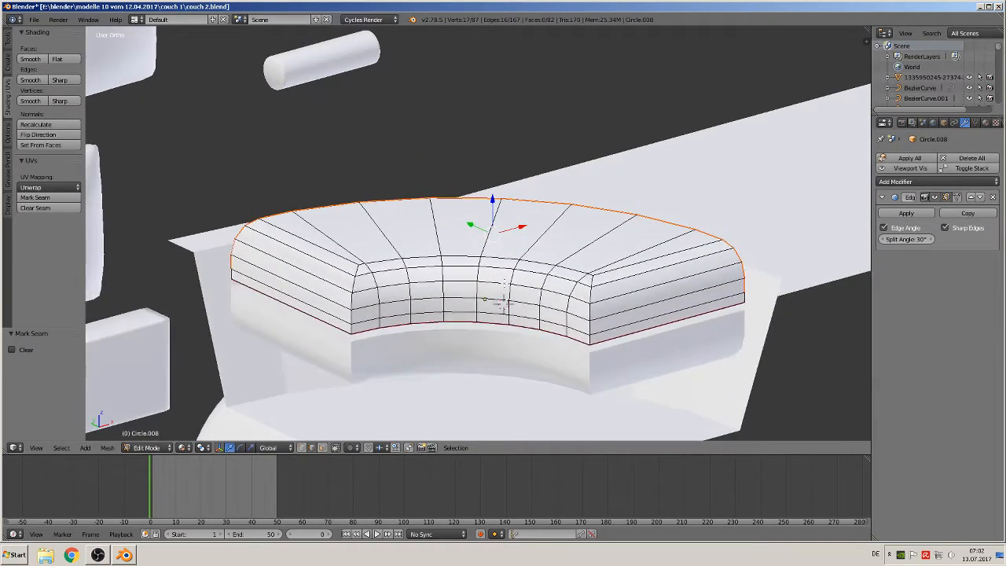
- Select the upper curved cushion's whole mesh, and apply the object's rotation and scale in Object Mode
{"action": "key", "text": "Tab"}
{"action": "key", "text": "Tab"}
{"action": "key", "text": "a"}
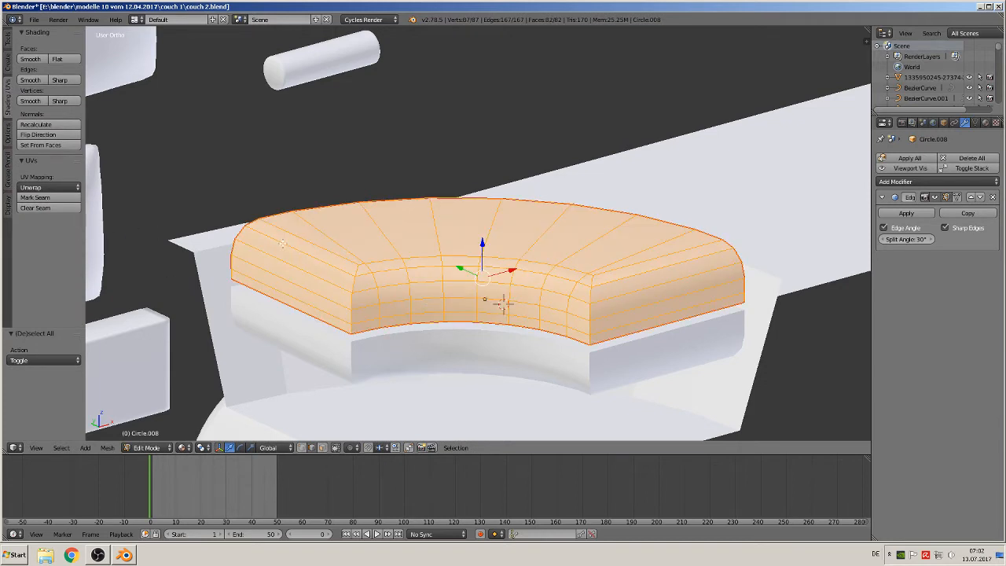
{"action": "key", "text": "Tab"}
{"action": "left_click", "coordinate": [108, 448]}
{"action": "mouse_move", "coordinate": [149, 367]}
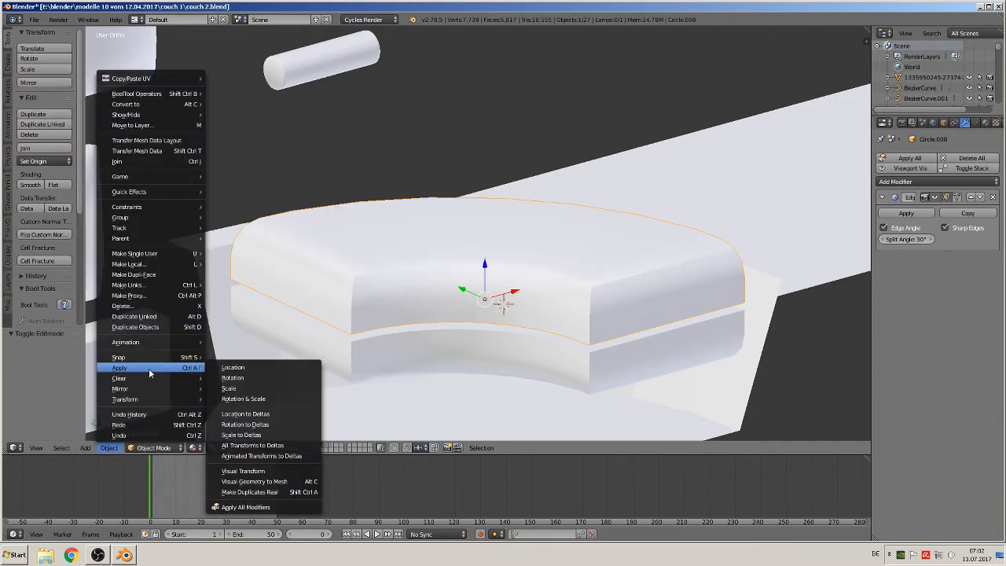
{"action": "left_click", "coordinate": [244, 399]}
- Unwrap the upper curved cushion's selected mesh and return to Object Mode
{"action": "key", "text": "Tab"}
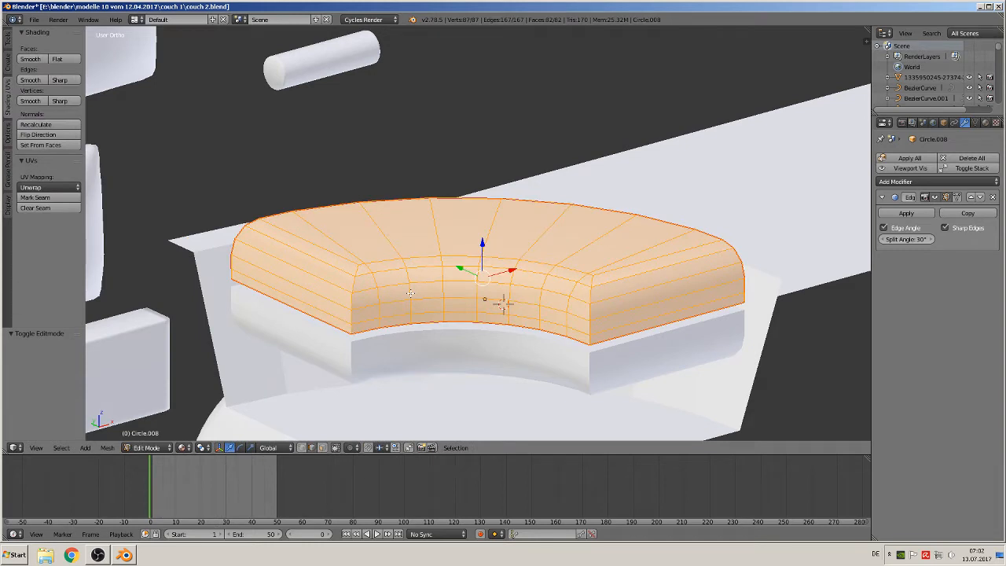
{"action": "key", "text": "u"}
{"action": "left_click", "coordinate": [412, 292]}
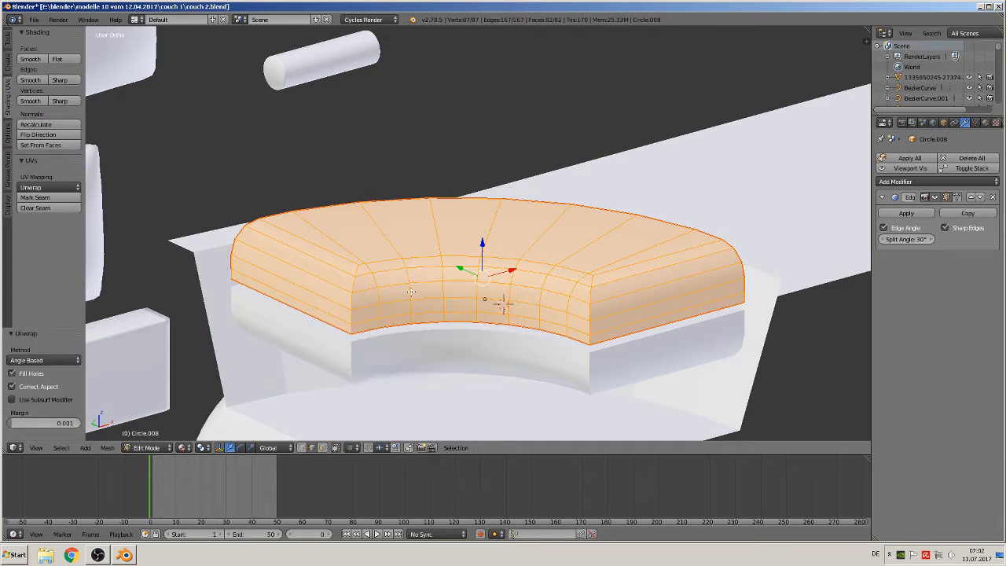
{"action": "key", "text": "Tab"}
- Mark the top edges along the lower curved cushion's inner arc, straight ends and outer arc as a UV seam
{"action": "right_click", "coordinate": [420, 349]}
{"action": "key", "text": "Tab"}
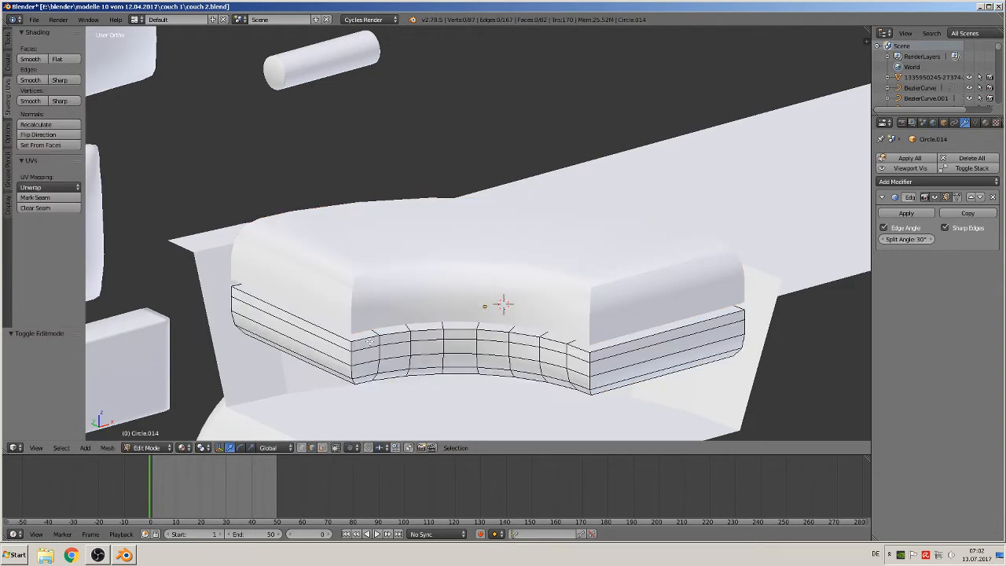
{"action": "right_click", "coordinate": [369, 338], "text": "alt"}
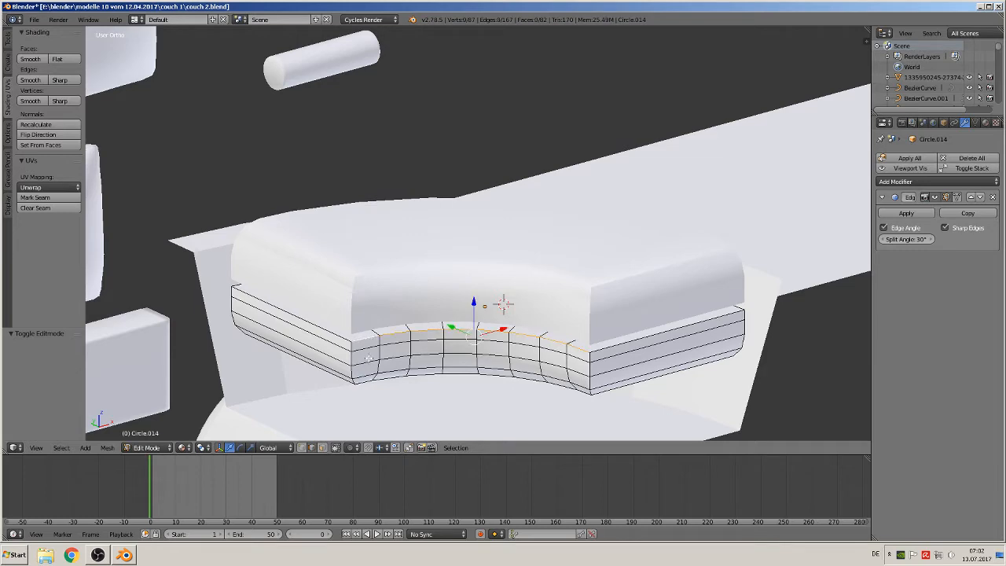
{"action": "right_click", "coordinate": [341, 336], "text": "shift"}
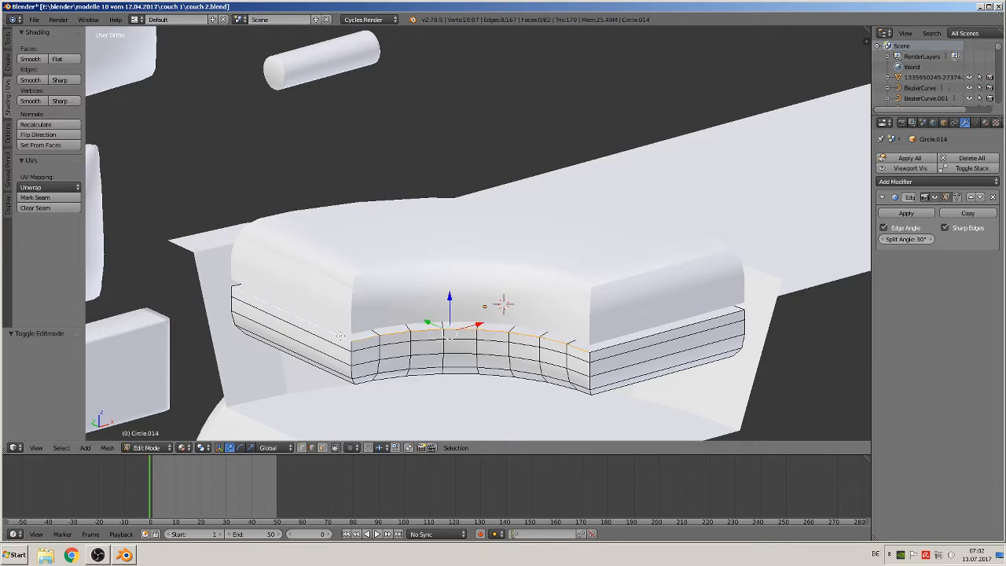
{"action": "right_click", "coordinate": [628, 341], "text": "shift"}
{"action": "middle_click_drag", "start_coordinate": [627, 341], "coordinate": [515, 342]}
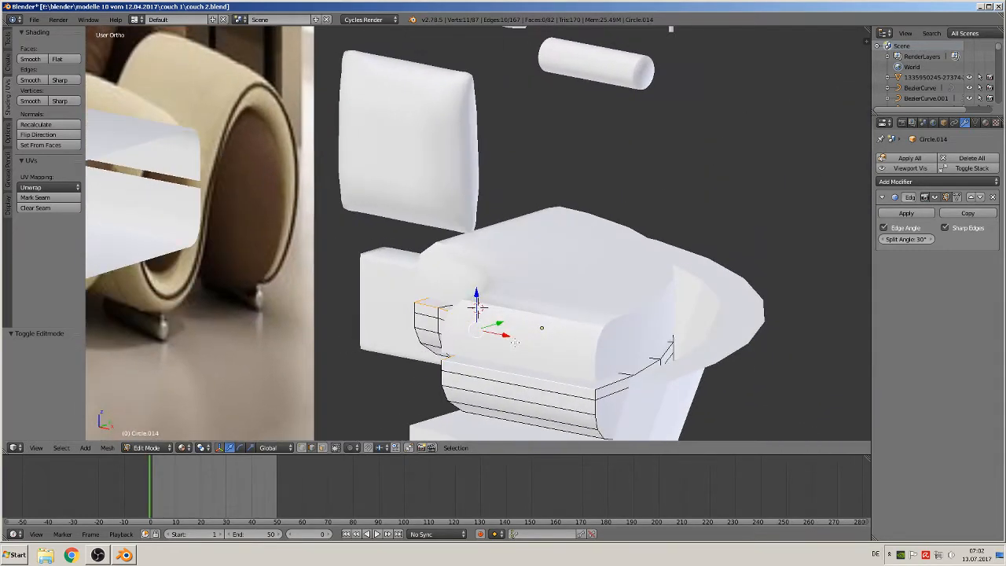
{"action": "right_click", "coordinate": [641, 371], "text": "alt+shift"}
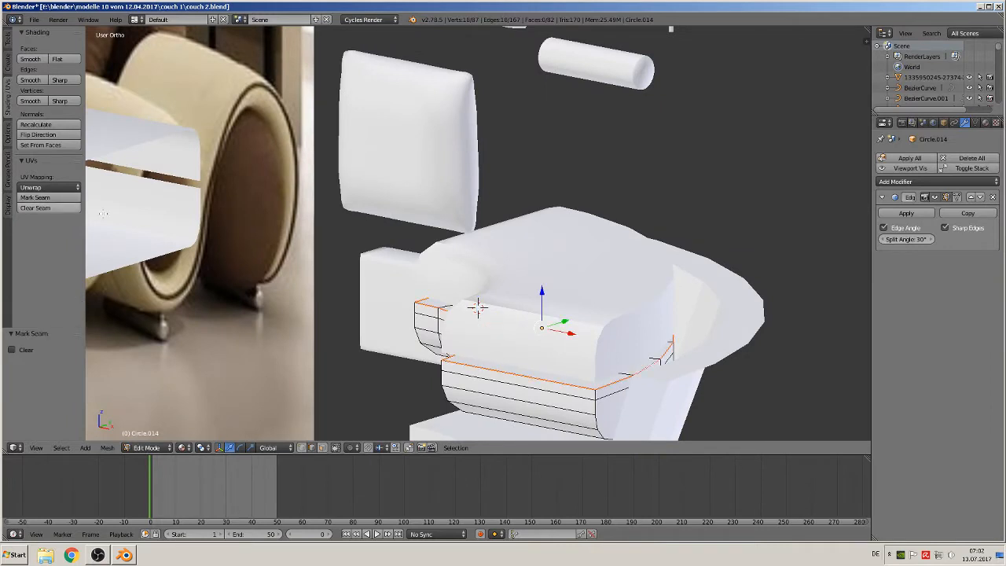
{"action": "left_click", "coordinate": [35, 198]}
- Mark the rounded outer profile edges at both ends of the lower curved cushion as a UV seam
{"action": "scroll", "coordinate": [500, 269], "scroll_direction": "up", "scroll_amount": 3}
{"action": "right_click", "coordinate": [513, 308], "text": "alt"}
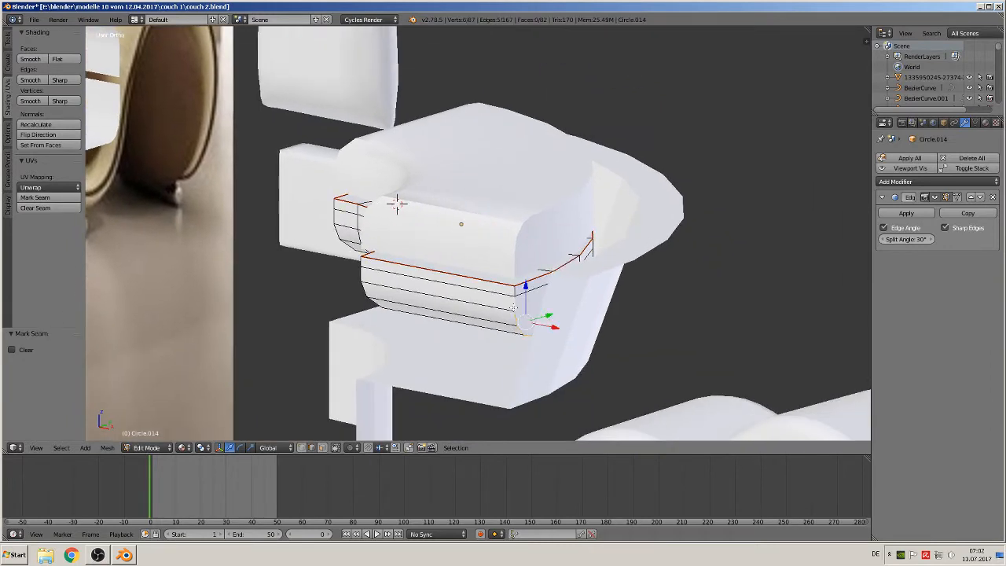
{"action": "middle_click_drag", "start_coordinate": [521, 328], "coordinate": [544, 323]}
{"action": "right_click", "coordinate": [542, 323], "text": "alt+shift"}
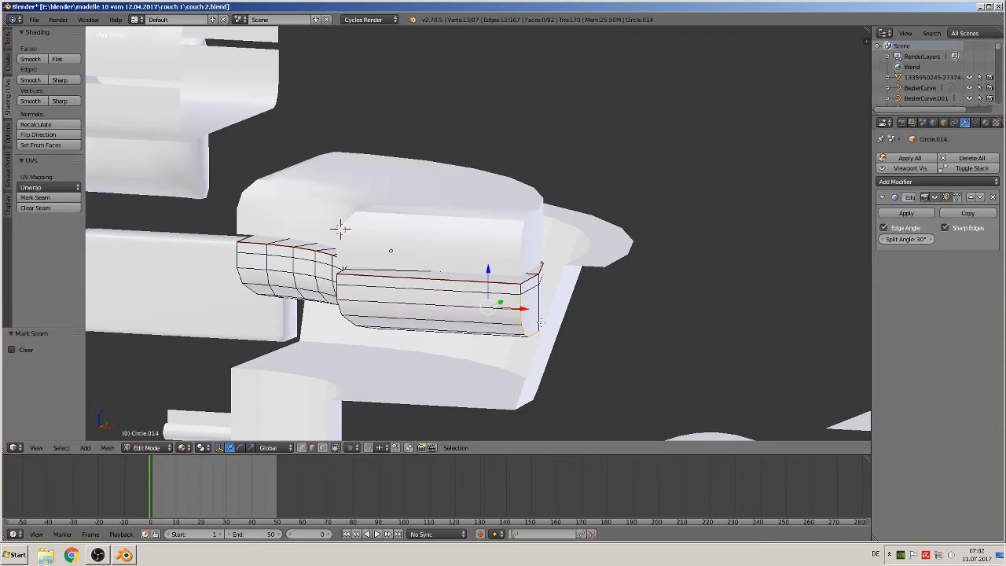
{"action": "middle_click_drag", "start_coordinate": [438, 330], "coordinate": [519, 324]}
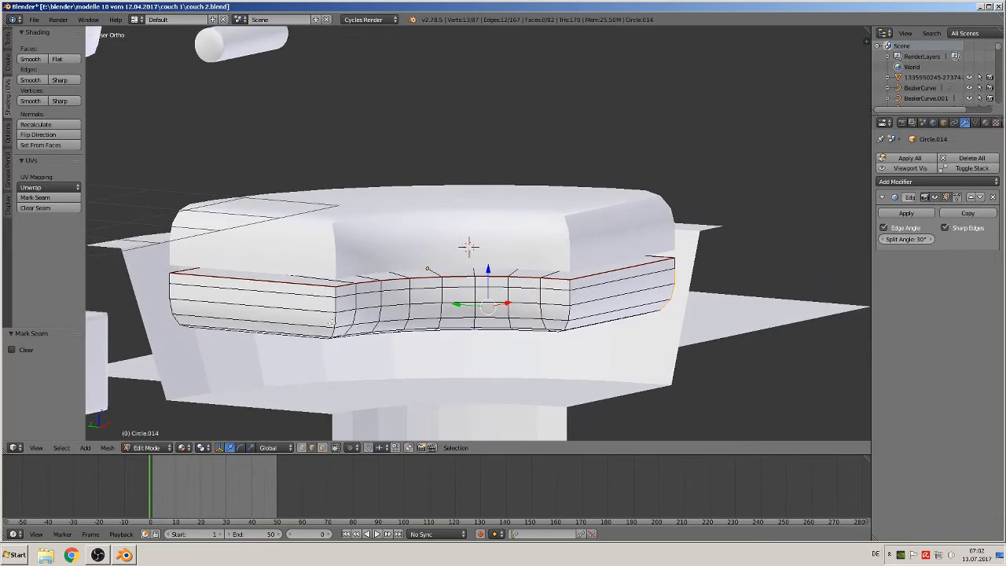
{"action": "middle_click_drag", "start_coordinate": [331, 322], "coordinate": [161, 296]}
{"action": "right_click", "coordinate": [207, 297], "text": "alt+shift"}
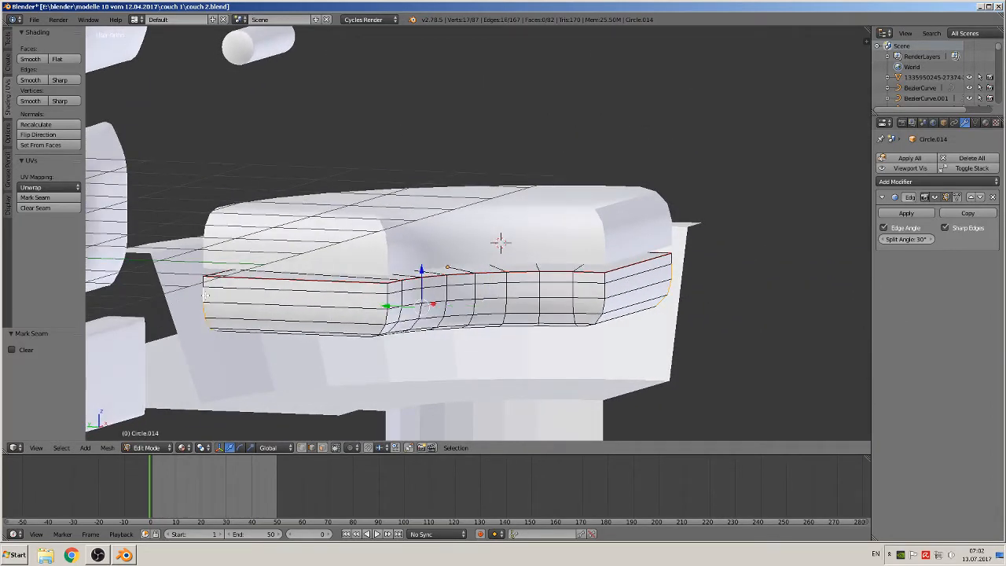
{"action": "left_click", "coordinate": [71, 197]}
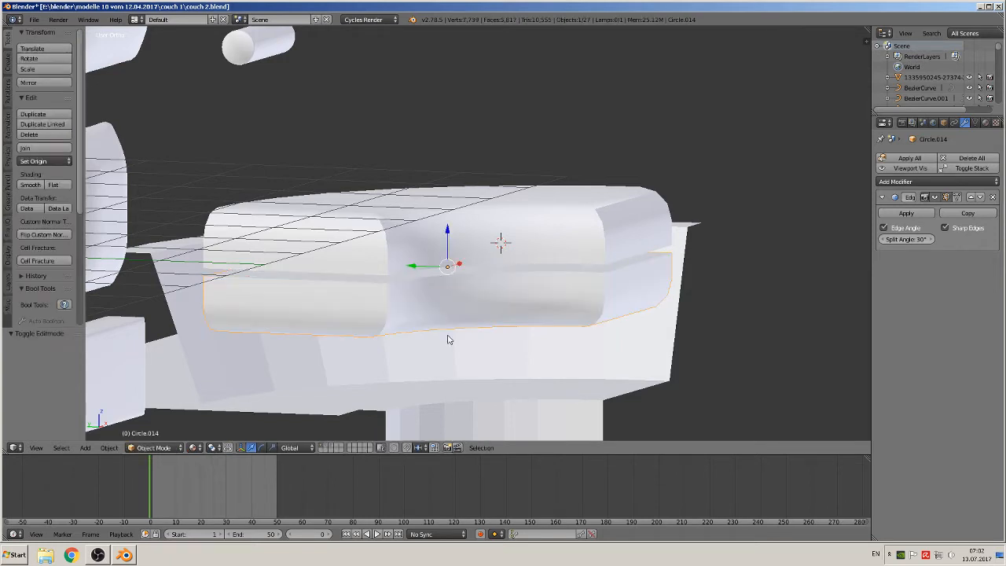
- Select the lower curved cushion's whole mesh
{"action": "key", "text": "a"}
{"action": "key", "text": "a"}
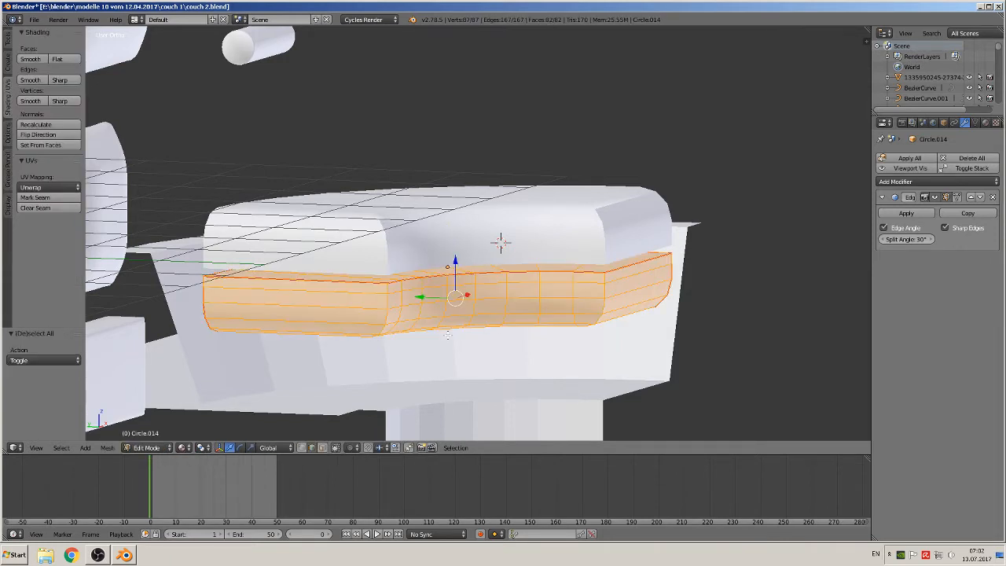
{"action": "key", "text": "u"}
{"action": "left_click", "coordinate": [448, 334]}
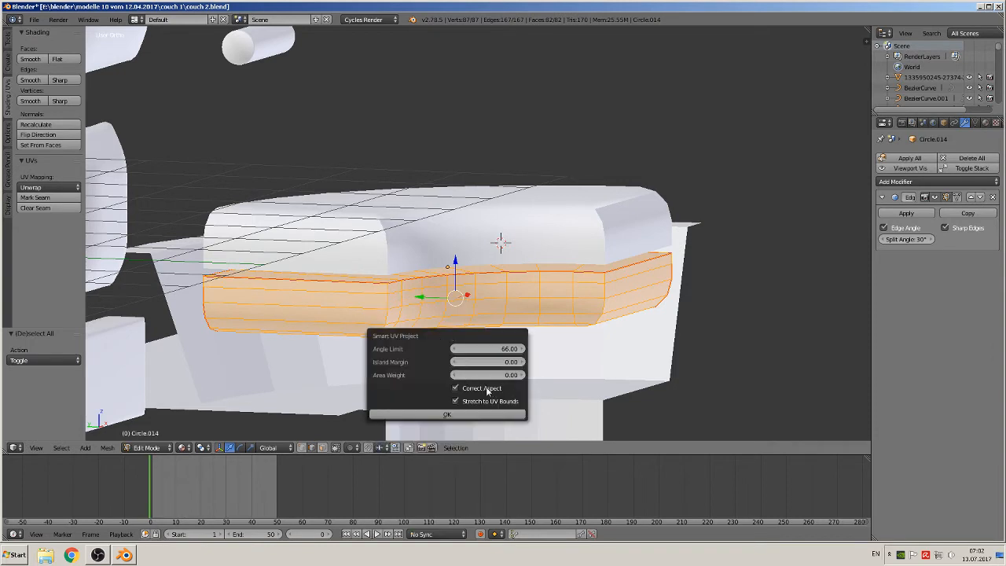
{"action": "key", "text": "Escape"}
{"action": "key", "text": "grave"}
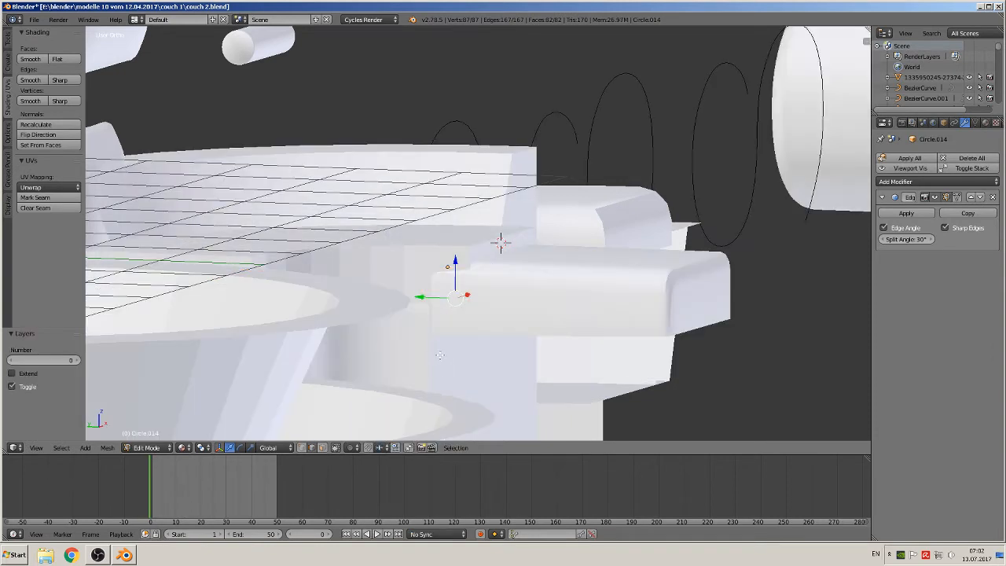
{"action": "scroll", "coordinate": [484, 327], "scroll_direction": "down", "scroll_amount": 3}
{"action": "middle_click_drag", "start_coordinate": [484, 327], "coordinate": [385, 357]}
{"action": "scroll", "coordinate": [398, 349], "scroll_direction": "down", "scroll_amount": 2}
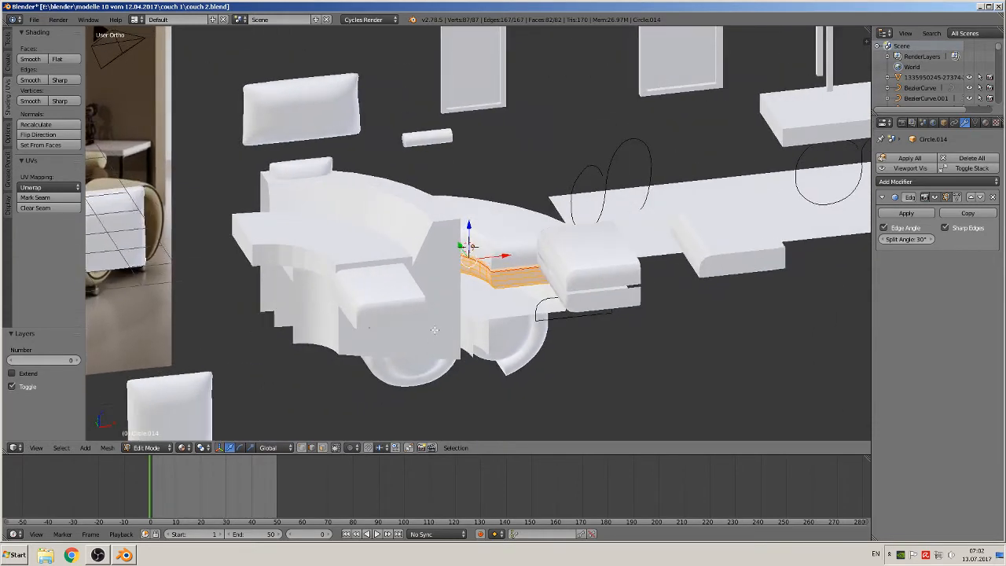
{"action": "middle_click_drag", "start_coordinate": [435, 329], "coordinate": [428, 281]}
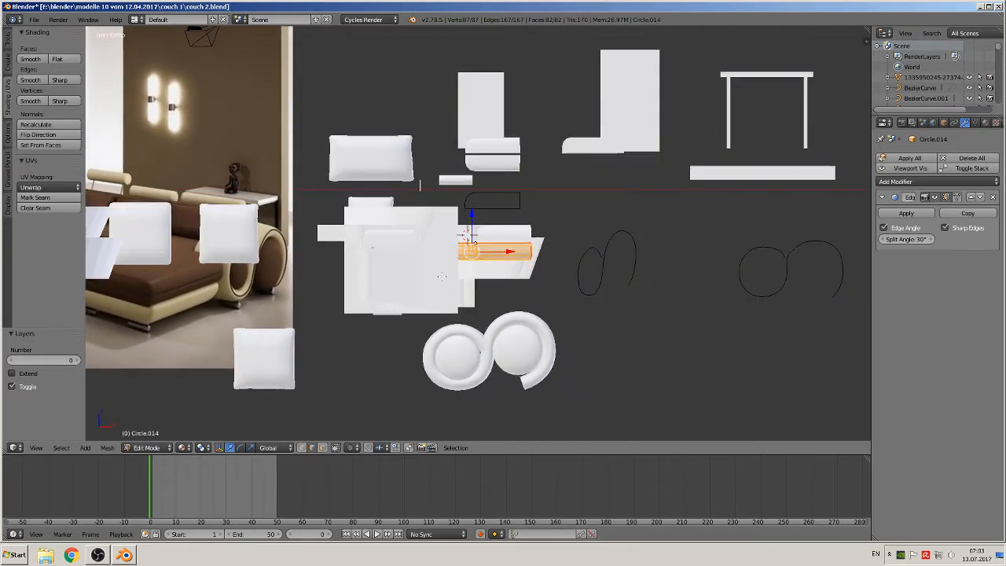
{"action": "key", "text": "Tab"}
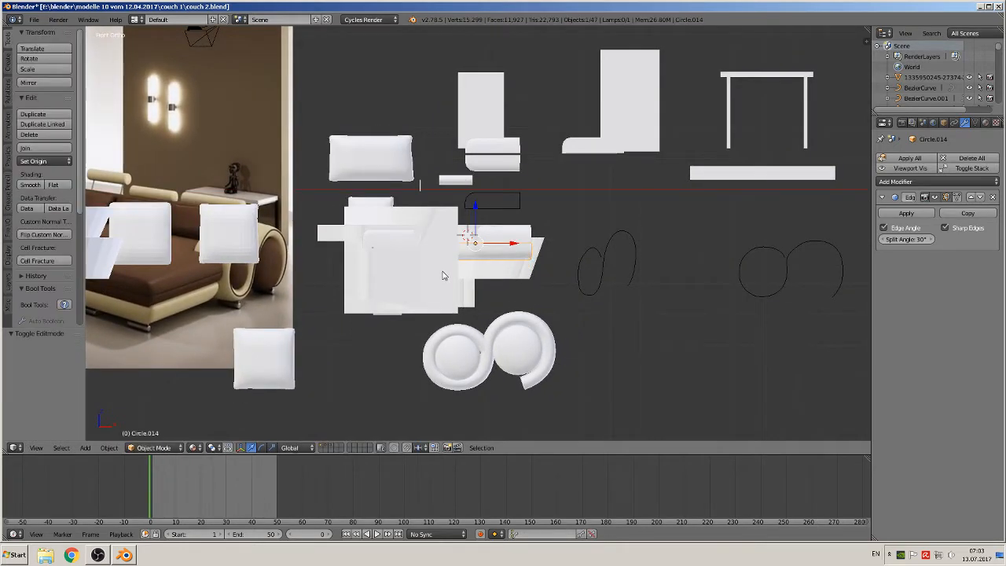
{"action": "middle_click_drag", "start_coordinate": [447, 273], "coordinate": [503, 263]}
{"action": "right_click", "coordinate": [507, 256]}
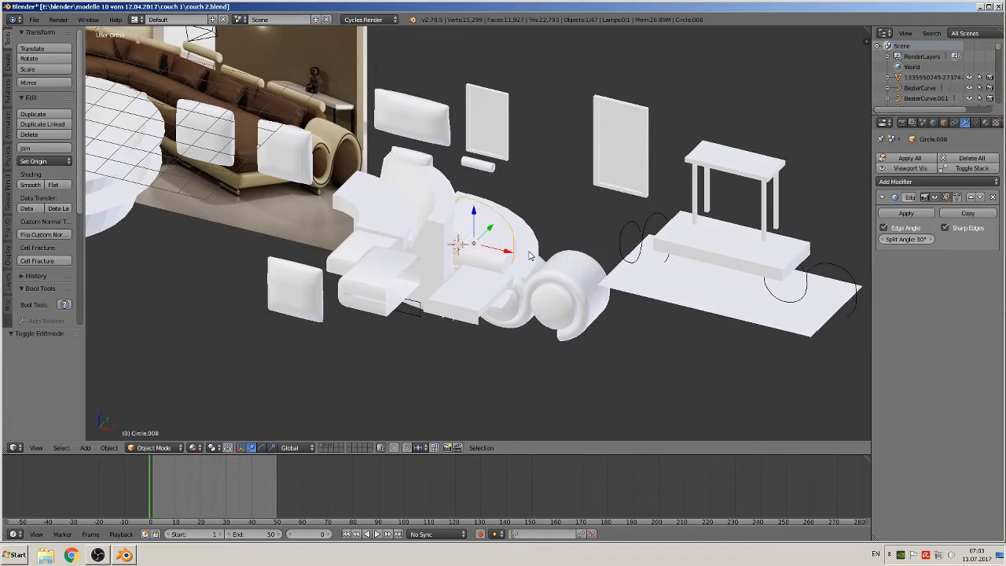
{"action": "right_click", "coordinate": [512, 270]}
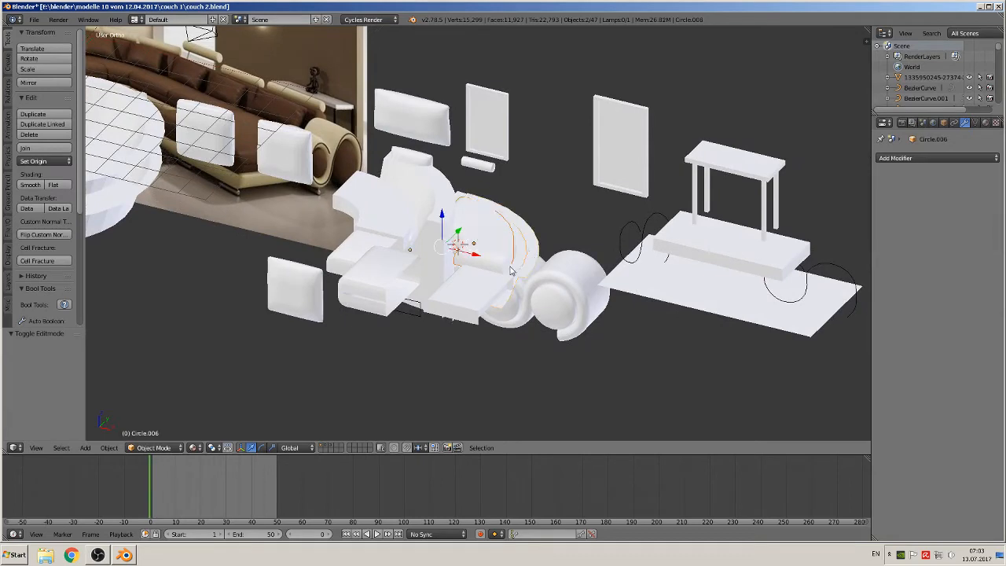
{"action": "left_click", "coordinate": [321, 446]}
- Apply the rotation and scale of the lower curved cushion in Object Mode
{"action": "scroll", "coordinate": [503, 271], "scroll_direction": "down", "scroll_amount": 2}
{"action": "scroll", "coordinate": [495, 275], "scroll_direction": "up", "scroll_amount": 5}
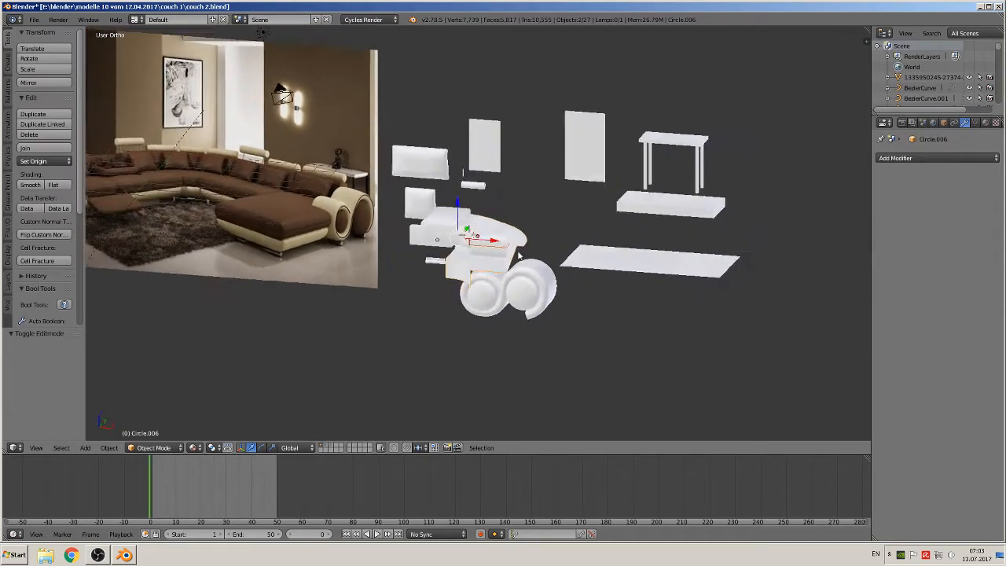
{"action": "middle_click_drag", "start_coordinate": [534, 279], "coordinate": [576, 286]}
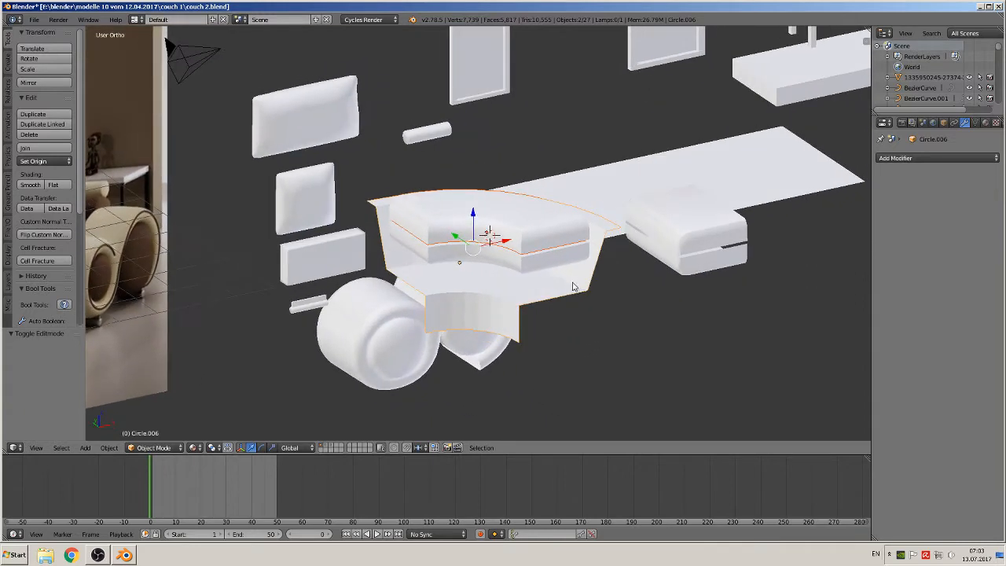
{"action": "scroll", "coordinate": [576, 286], "scroll_direction": "up", "scroll_amount": 5}
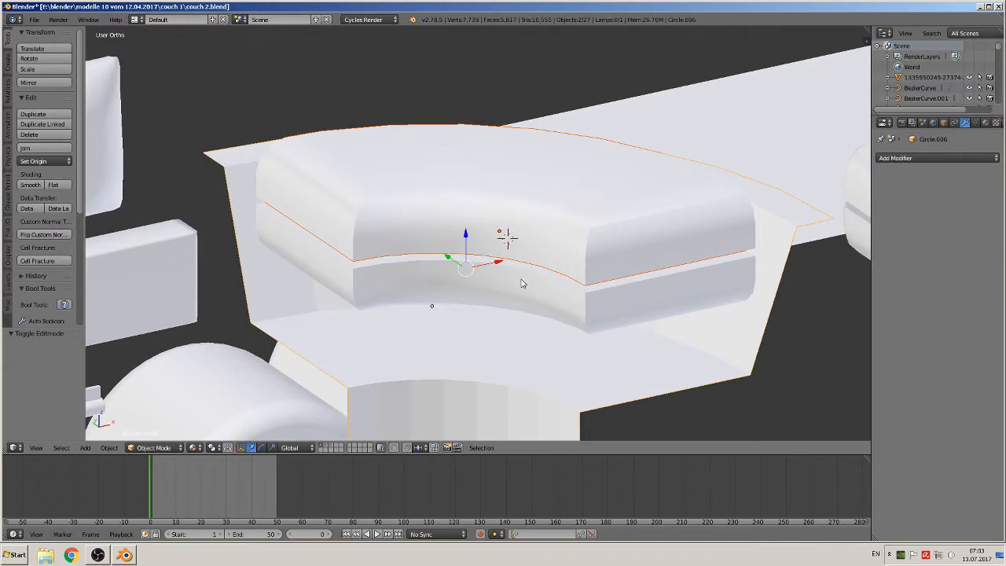
{"action": "right_click", "coordinate": [507, 279]}
{"action": "key", "text": "Tab"}
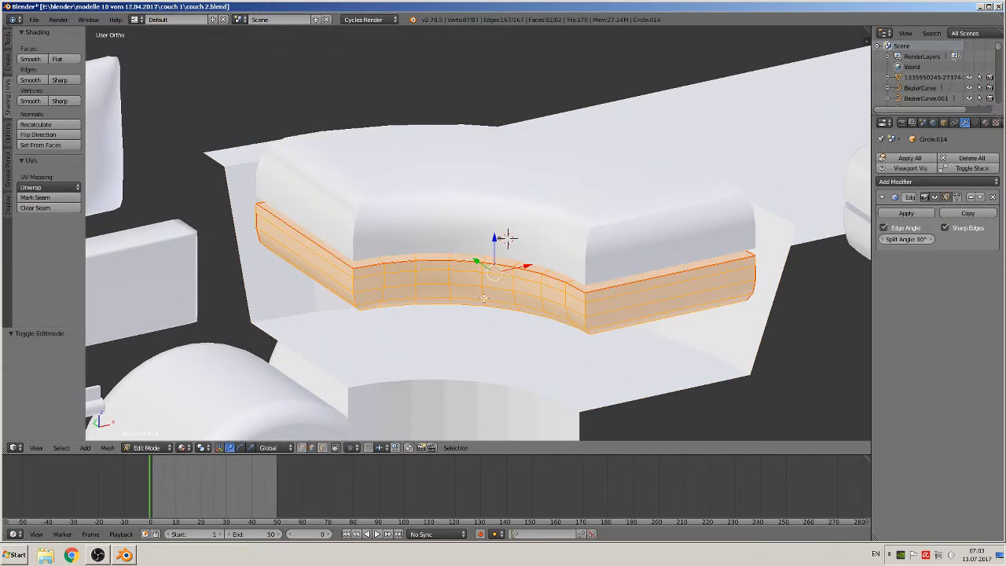
{"action": "key", "text": "Tab"}
{"action": "left_click", "coordinate": [109, 447]}
{"action": "mouse_move", "coordinate": [142, 361]}
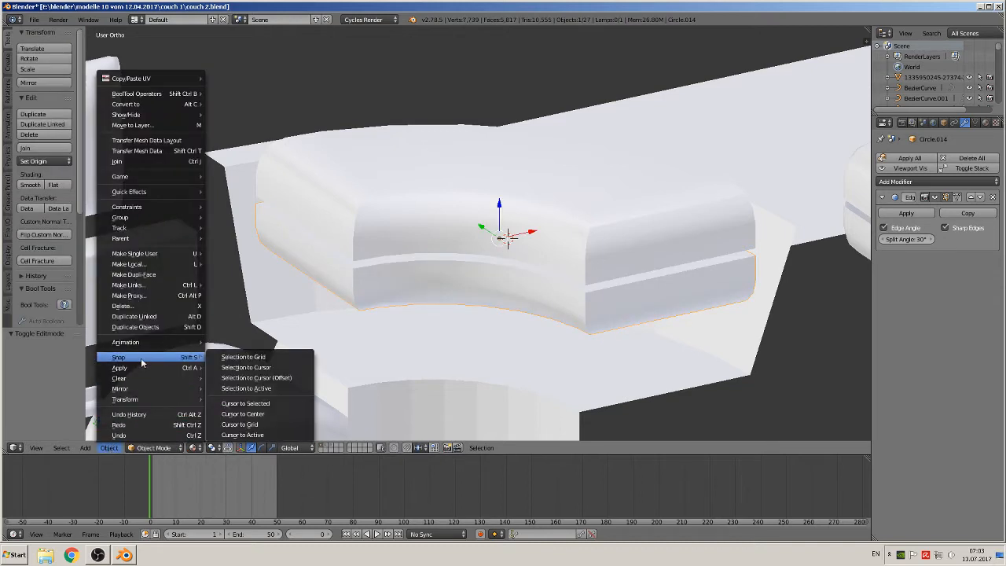
{"action": "left_click", "coordinate": [244, 399]}
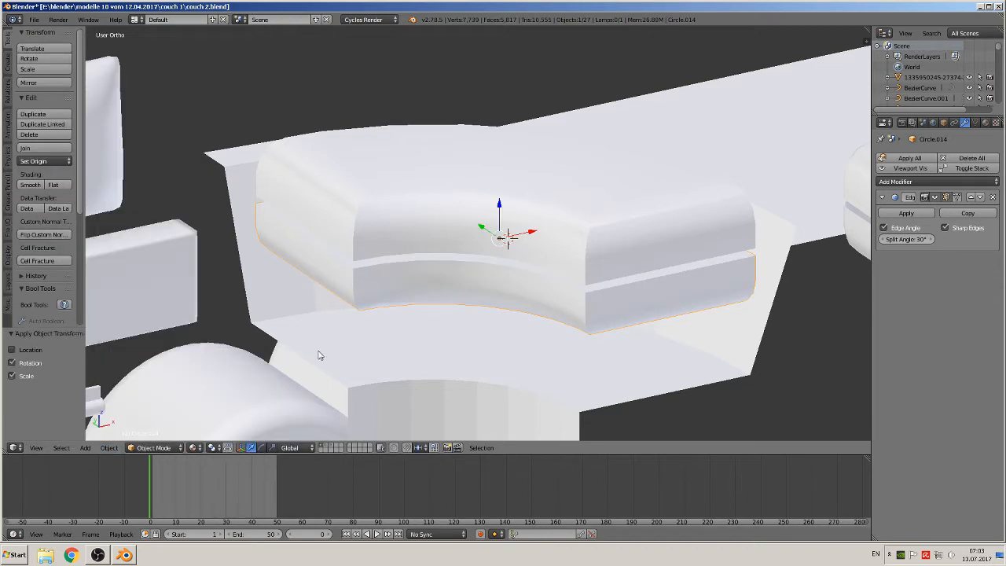
- Unwrap the lower curved cushion's fully selected mesh and return to Object Mode
{"action": "key", "text": "Tab"}
{"action": "key", "text": "u"}
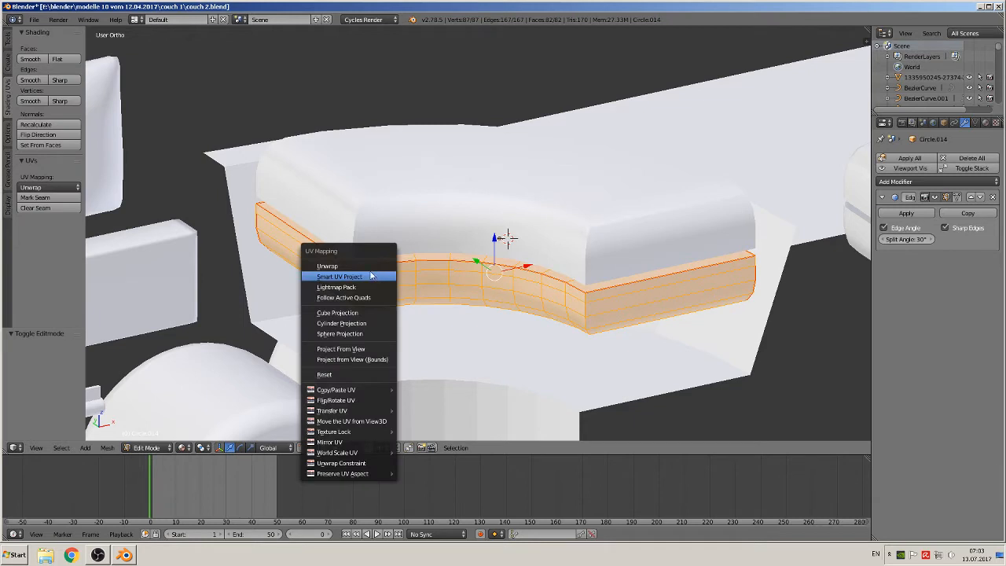
{"action": "left_click", "coordinate": [366, 265]}
{"action": "key", "text": "Tab"}
- Select the small cylinder with the upright flat plate and enter Edit Mode on it
{"action": "scroll", "coordinate": [448, 336], "scroll_direction": "down", "scroll_amount": 1}
{"action": "scroll", "coordinate": [447, 333], "scroll_direction": "down", "scroll_amount": 2}
{"action": "middle_click_drag", "start_coordinate": [438, 336], "coordinate": [346, 341]}
{"action": "middle_click_drag", "start_coordinate": [240, 302], "coordinate": [460, 281], "text": "shift"}
{"action": "scroll", "coordinate": [460, 281], "scroll_direction": "up", "scroll_amount": 3}
{"action": "right_click", "coordinate": [447, 297]}
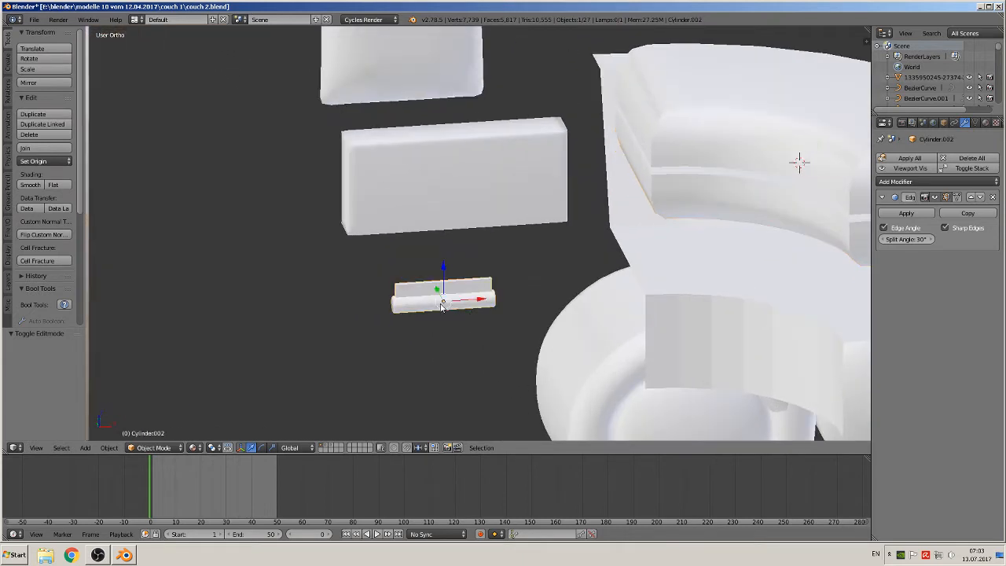
{"action": "middle_click_drag", "start_coordinate": [414, 321], "coordinate": [378, 165], "text": "shift"}
{"action": "scroll", "coordinate": [472, 249], "scroll_direction": "up", "scroll_amount": 3}
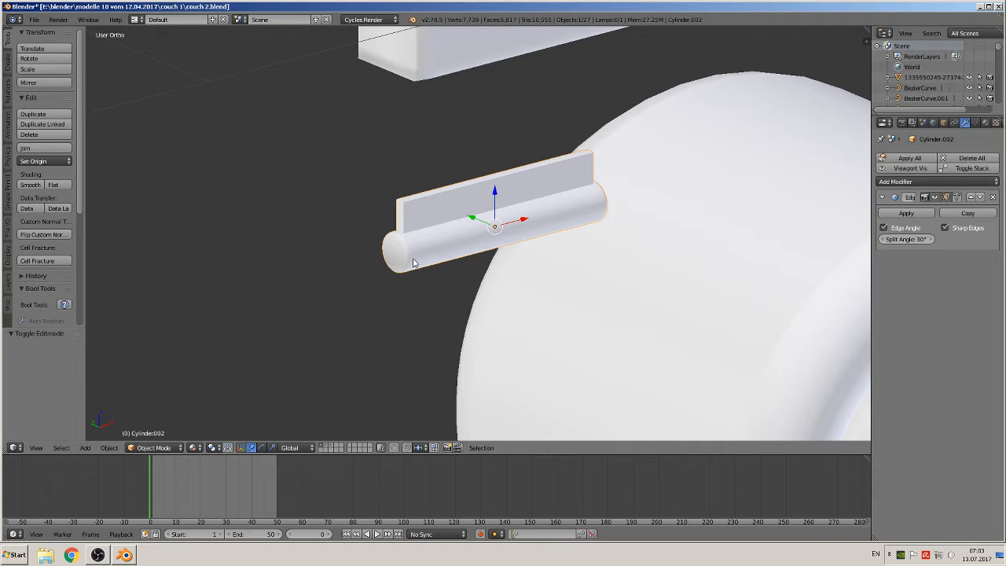
{"action": "key", "text": "Tab"}
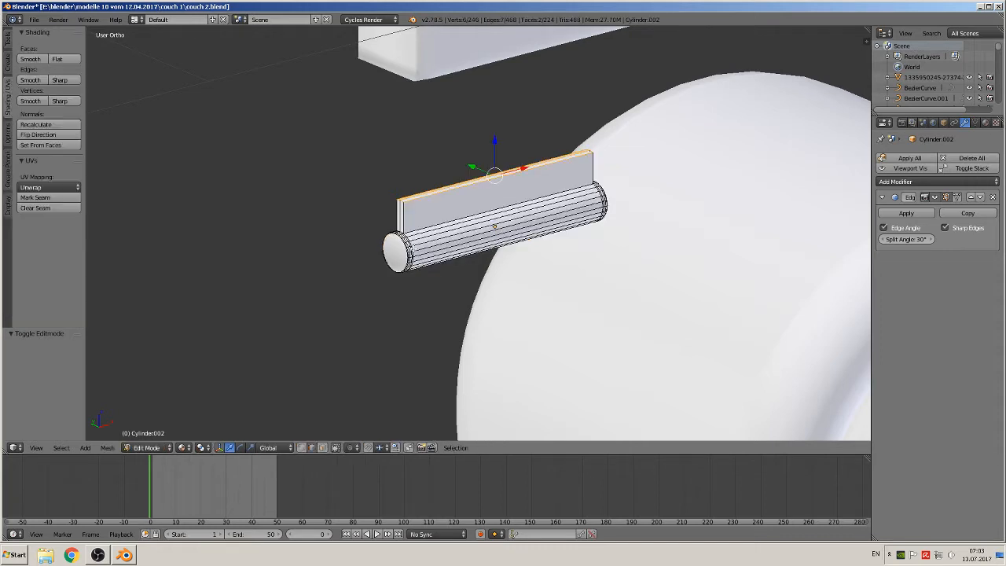
- Select the round cap faces at both ends of the small cylinder and mark their outlines as UV seams
{"action": "scroll", "coordinate": [397, 272], "scroll_direction": "up", "scroll_amount": 3}
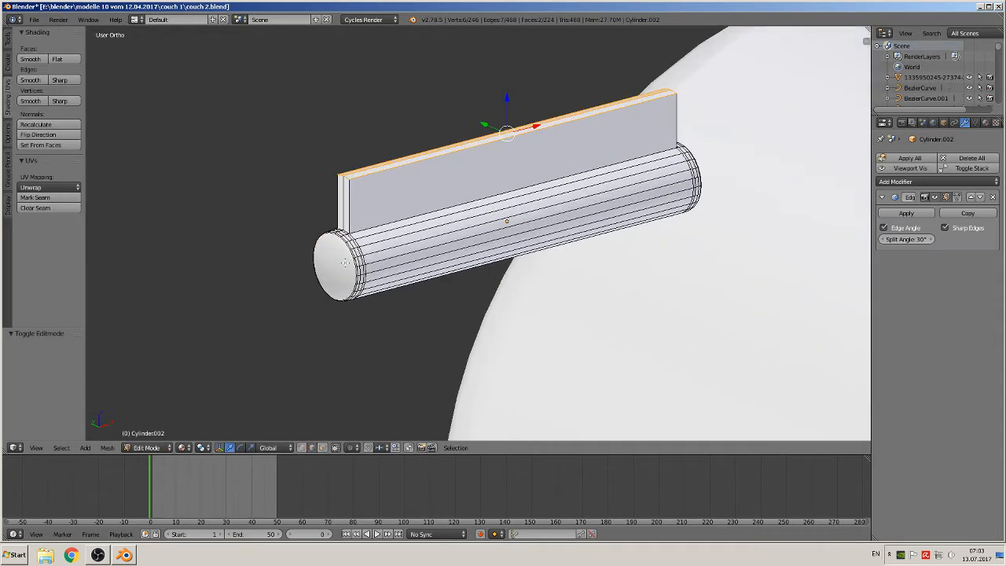
{"action": "left_click", "coordinate": [323, 448]}
{"action": "right_click", "coordinate": [338, 266]}
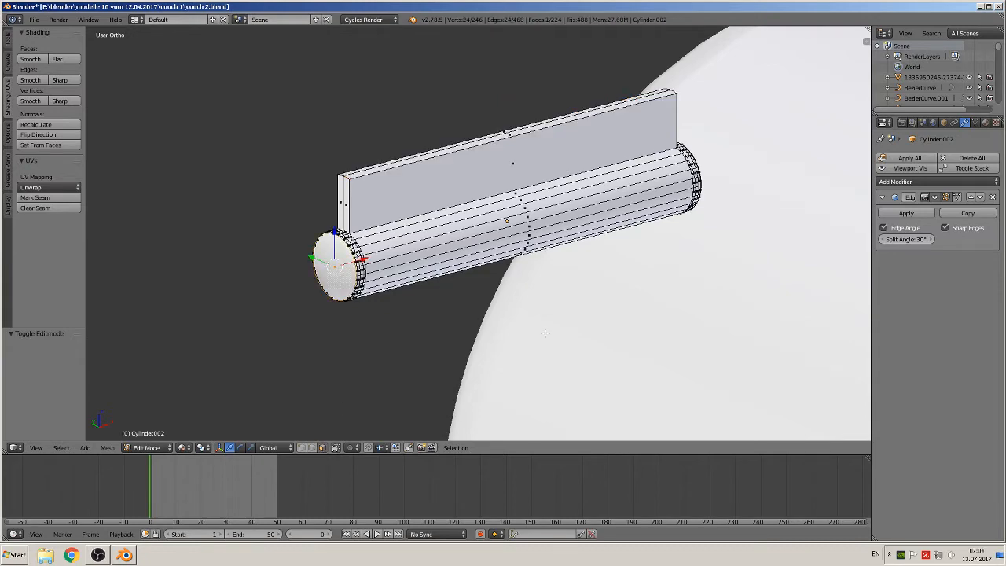
{"action": "middle_click_drag", "start_coordinate": [545, 333], "coordinate": [485, 350]}
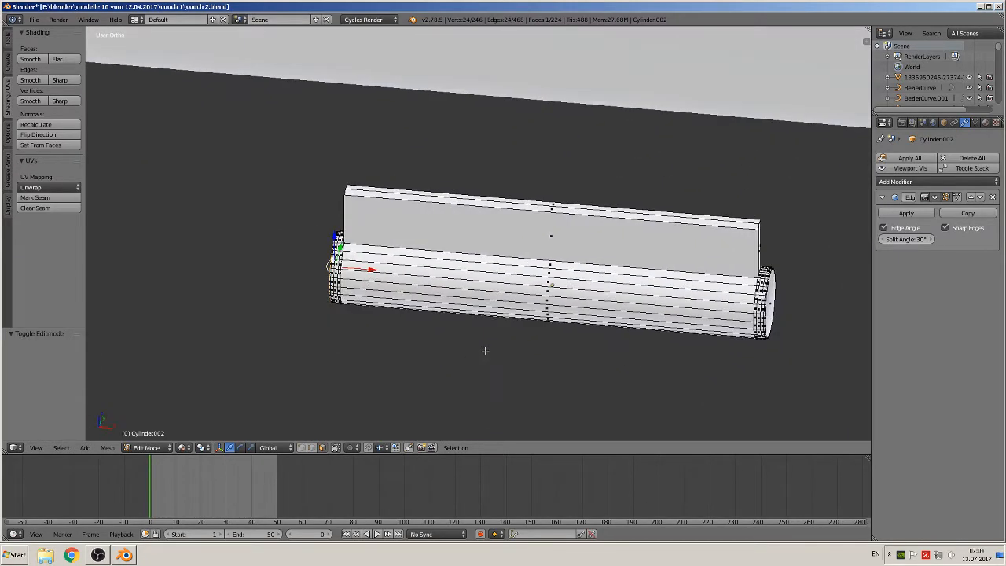
{"action": "right_click", "coordinate": [772, 303], "text": "shift"}
{"action": "left_click", "coordinate": [35, 197]}
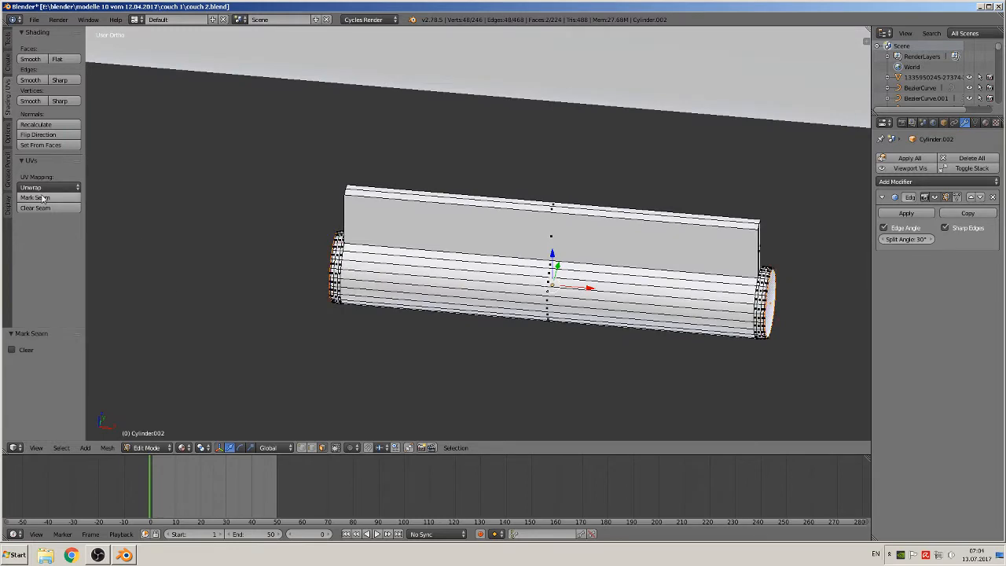
- Mark one lengthwise edge along the underside of the small cylinder as a UV seam
{"action": "middle_click_drag", "start_coordinate": [315, 440], "coordinate": [382, 269]}
{"action": "right_click", "coordinate": [376, 263], "text": "shift"}
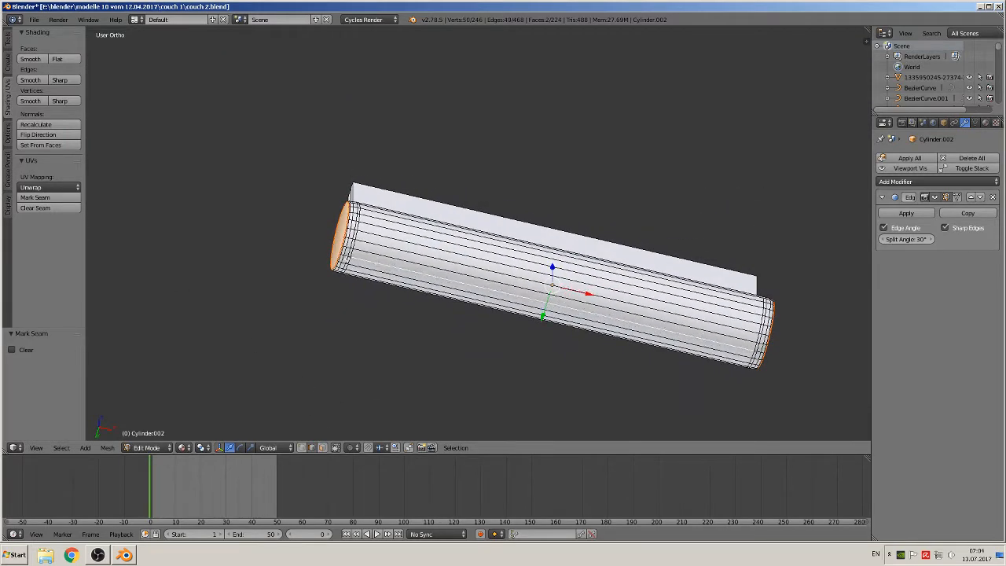
{"action": "scroll", "coordinate": [359, 277], "scroll_direction": "up", "scroll_amount": 3}
{"action": "right_click", "coordinate": [250, 272], "text": "alt+shift"}
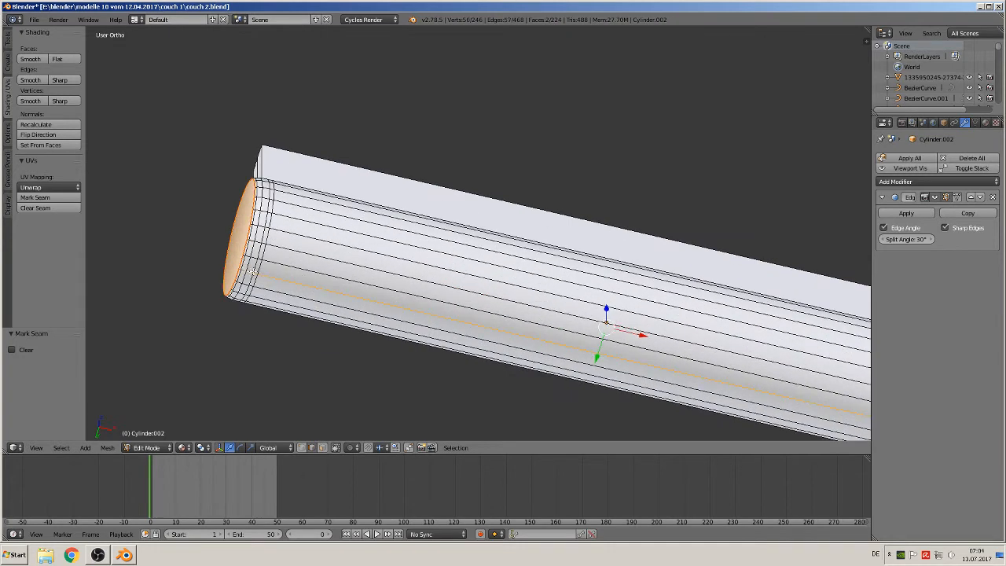
{"action": "middle_click_drag", "start_coordinate": [553, 336], "coordinate": [211, 213], "text": "shift"}
{"action": "scroll", "coordinate": [453, 319], "scroll_direction": "down", "scroll_amount": 3}
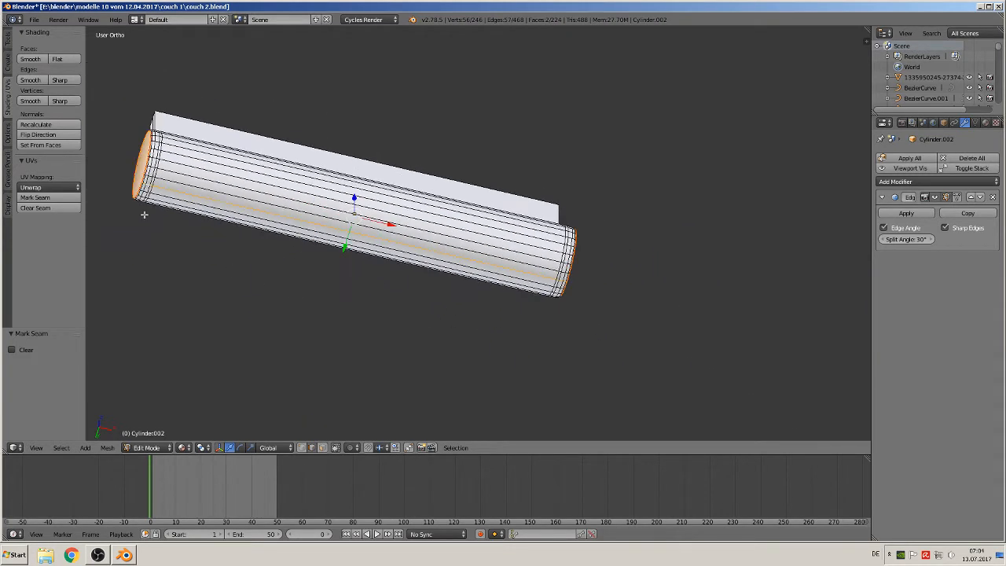
{"action": "left_click", "coordinate": [35, 197]}
- Mark the outlines of the two large side faces of the upright plate as UV seams
{"action": "middle_click_drag", "start_coordinate": [240, 254], "coordinate": [361, 256]}
{"action": "scroll", "coordinate": [363, 263], "scroll_direction": "up", "scroll_amount": 1}
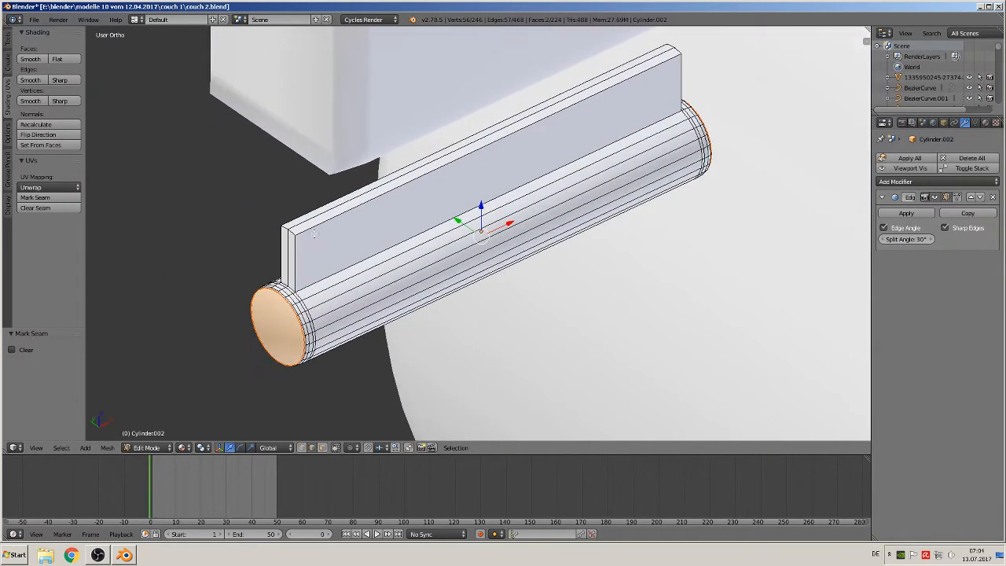
{"action": "left_click", "coordinate": [323, 447]}
{"action": "right_click", "coordinate": [328, 250]}
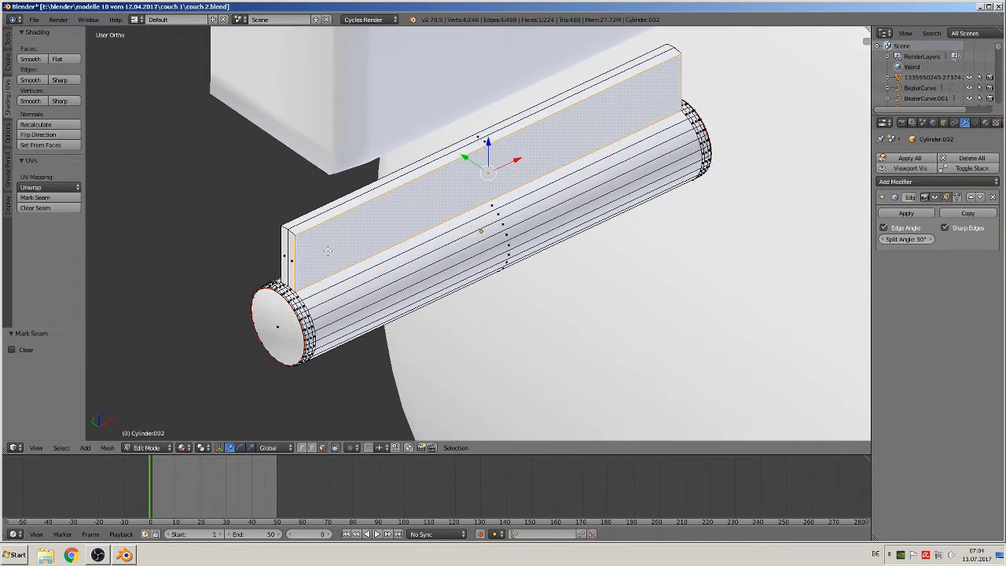
{"action": "left_click", "coordinate": [63, 200]}
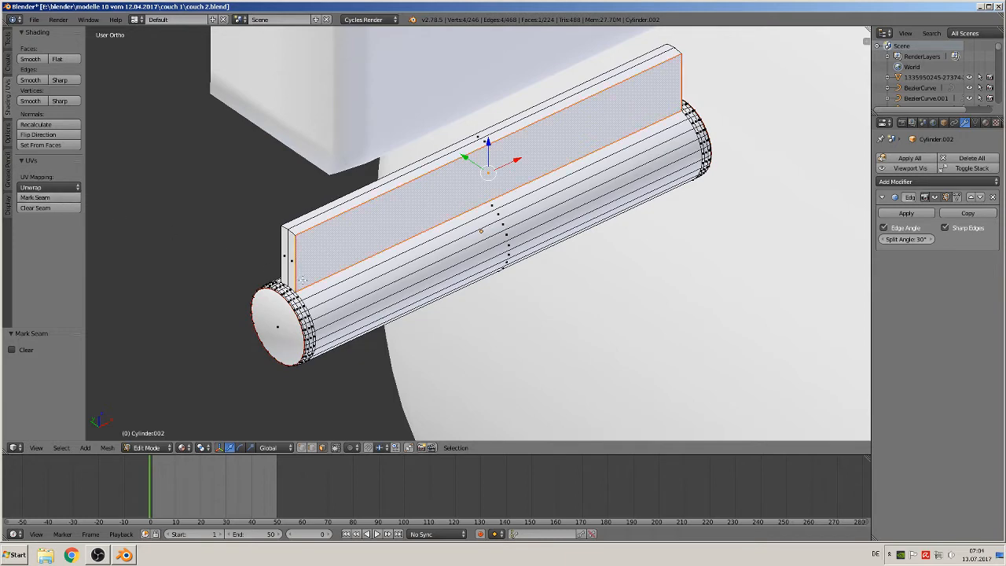
{"action": "middle_click_drag", "start_coordinate": [303, 280], "coordinate": [440, 278]}
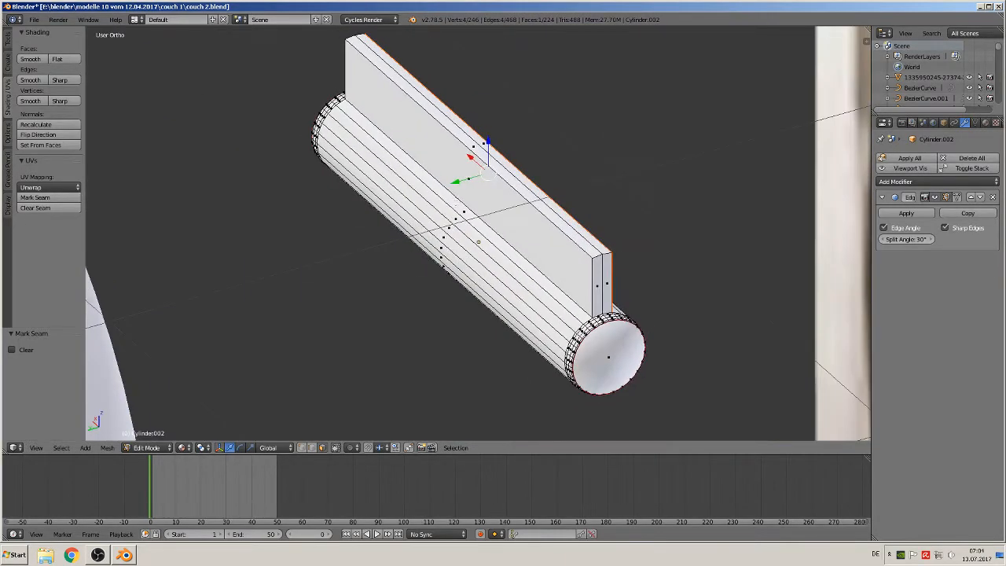
{"action": "left_click", "coordinate": [59, 197]}
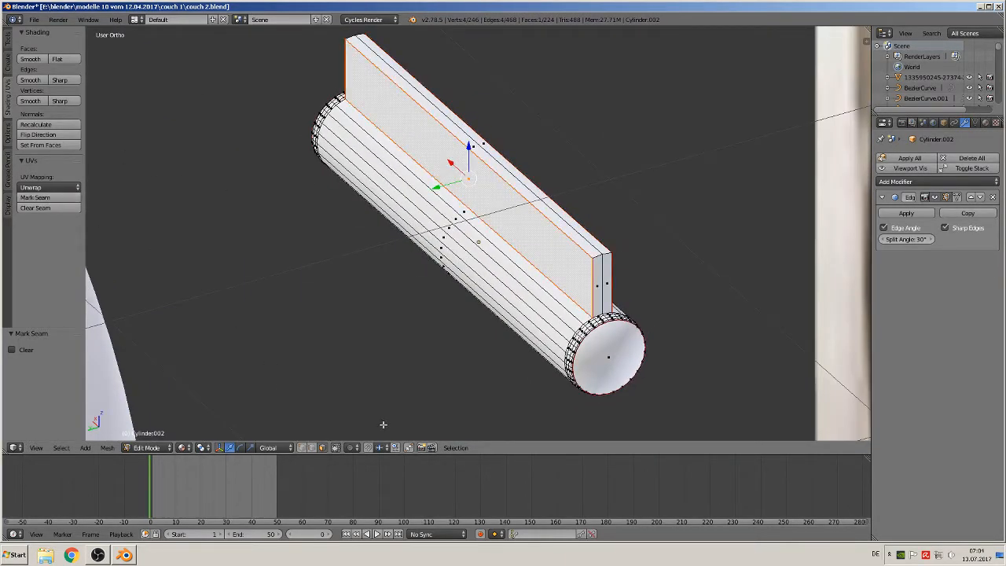
- Mark the short top edges at both ends of the upright plate as UV seams
{"action": "right_click", "coordinate": [593, 255], "text": "alt"}
{"action": "middle_click_drag", "start_coordinate": [583, 295], "coordinate": [412, 285]}
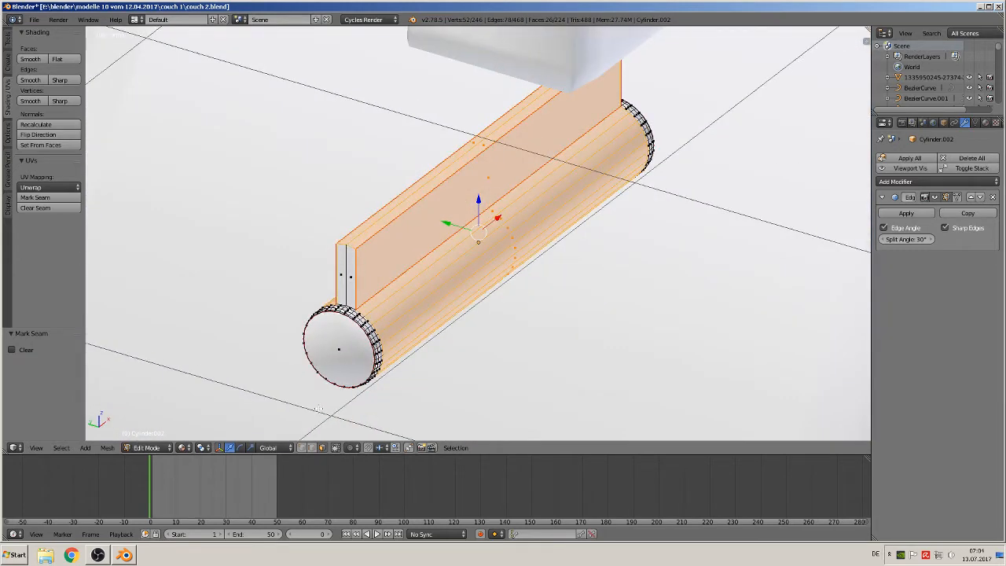
{"action": "right_click", "coordinate": [345, 247]}
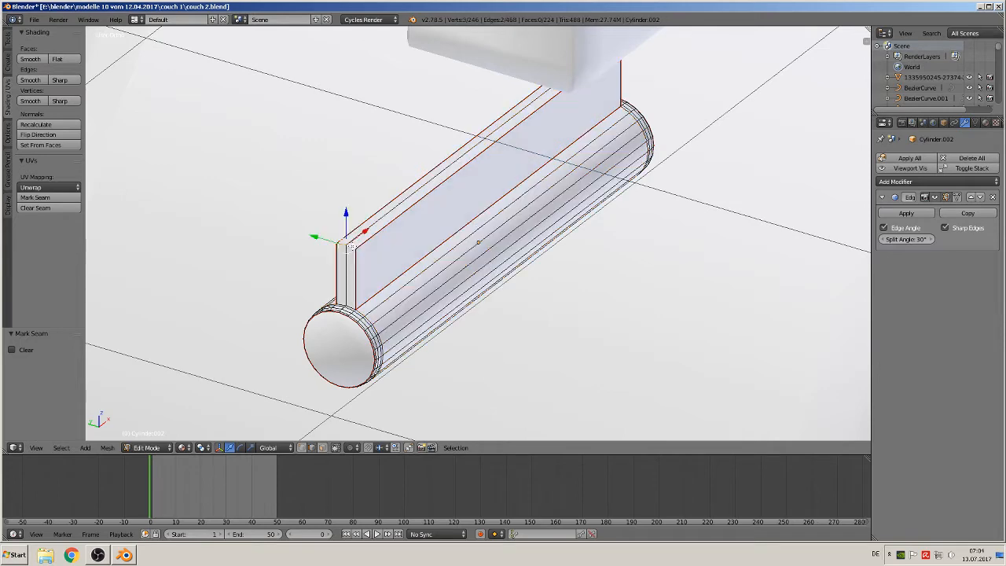
{"action": "key", "text": "KP_5"}
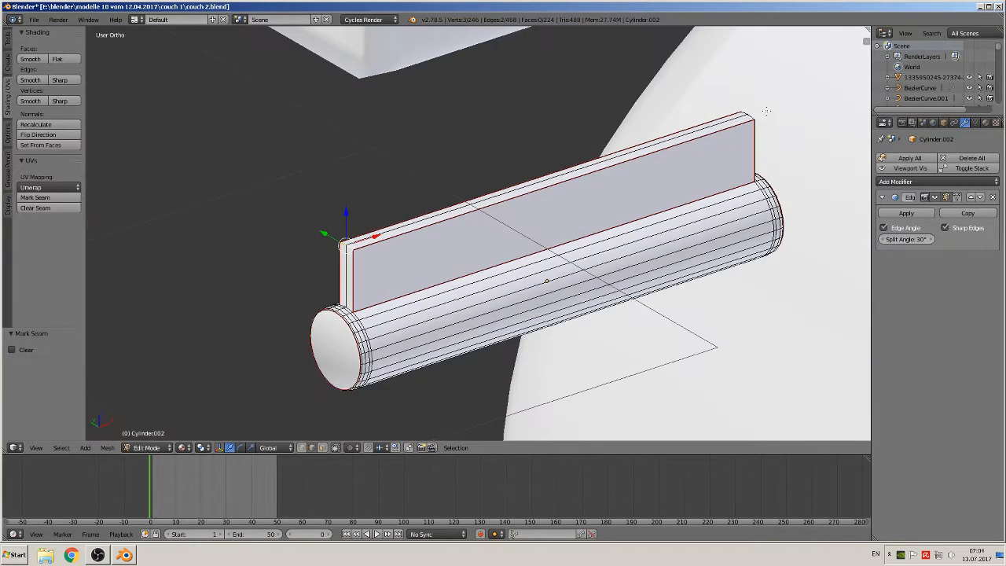
{"action": "right_click", "coordinate": [752, 116], "text": "shift"}
{"action": "left_click", "coordinate": [45, 197]}
- Return to Object Mode and apply the rotation and scale of the cylinder with the plate
{"action": "key", "text": "Tab"}
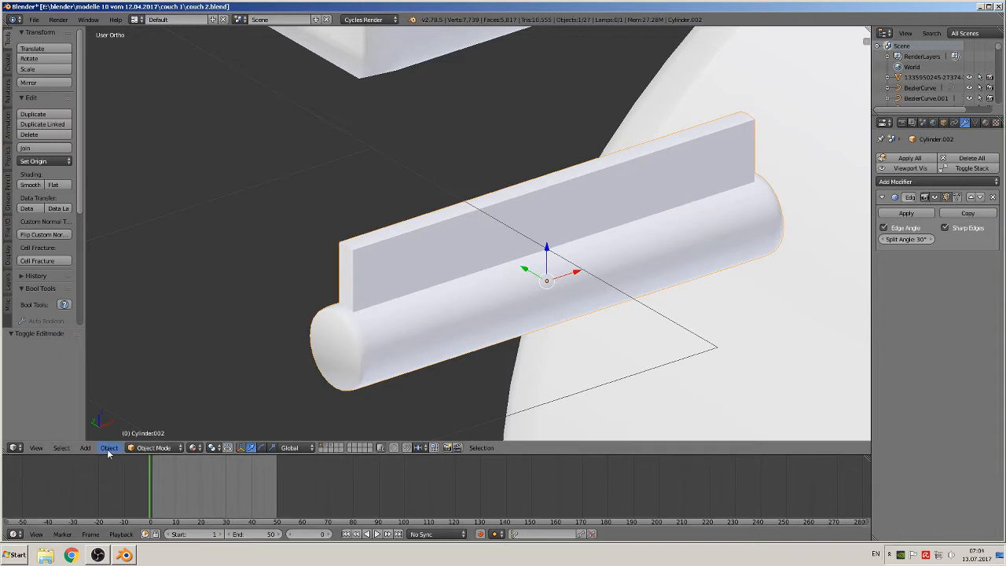
{"action": "left_click", "coordinate": [107, 447]}
{"action": "mouse_move", "coordinate": [131, 364]}
{"action": "left_click", "coordinate": [263, 386]}
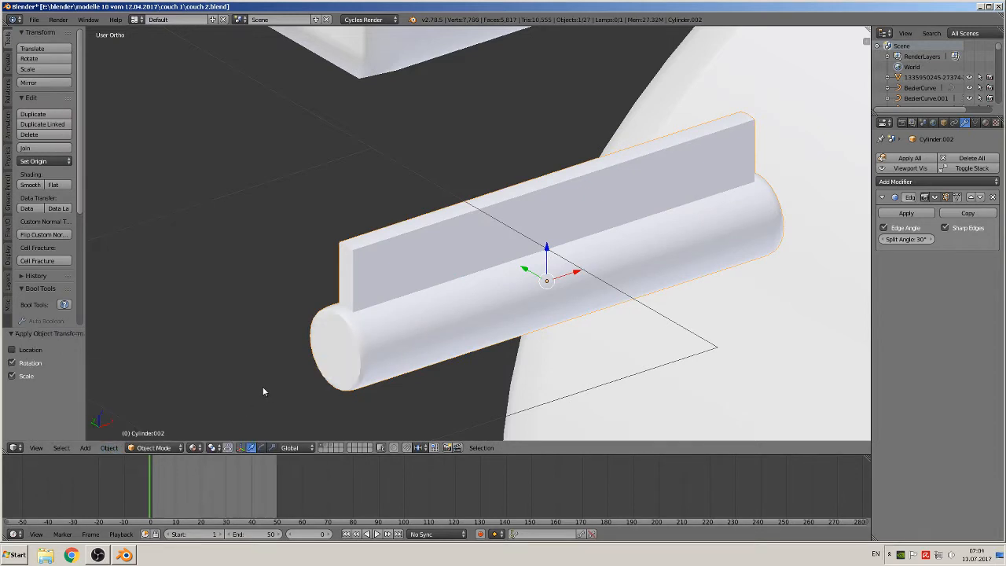
- Unwrap the entire mesh of the cylinder with the plate and return to Object Mode
{"action": "key", "text": "Tab"}
{"action": "key", "text": "a"}
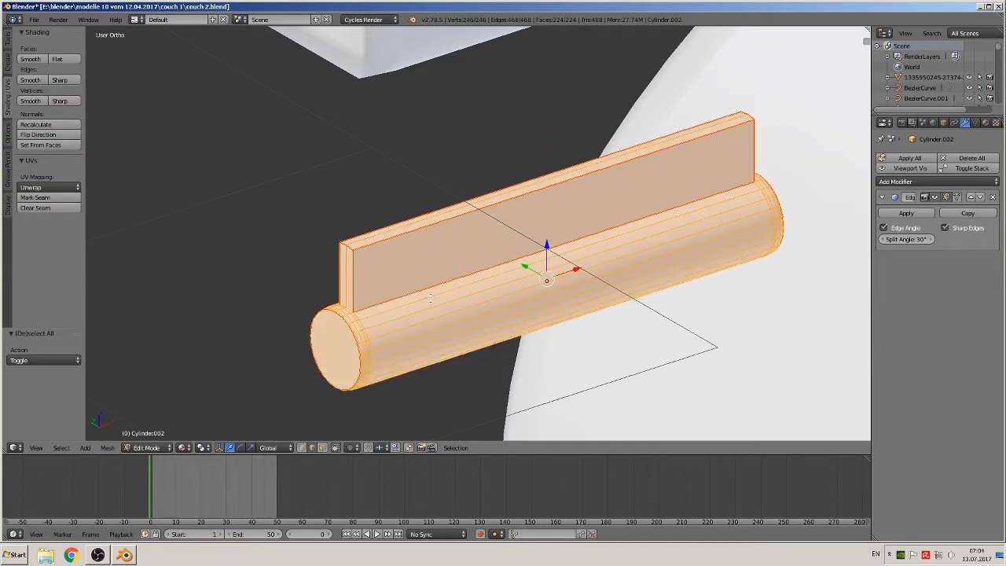
{"action": "key", "text": "u"}
{"action": "left_click", "coordinate": [432, 300]}
{"action": "scroll", "coordinate": [487, 298], "scroll_direction": "down", "scroll_amount": 4}
{"action": "key", "text": "Tab"}
- Save the couch scene to its existing file
{"action": "scroll", "coordinate": [505, 298], "scroll_direction": "down", "scroll_amount": 5}
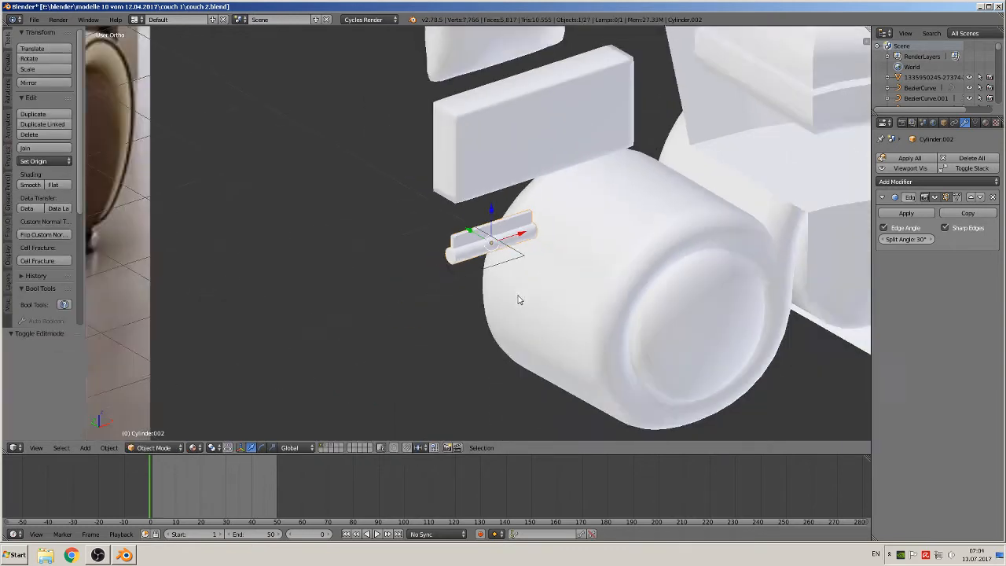
{"action": "scroll", "coordinate": [518, 296], "scroll_direction": "down", "scroll_amount": 1}
{"action": "middle_click_drag", "start_coordinate": [545, 292], "coordinate": [469, 285]}
{"action": "left_click", "coordinate": [33, 20]}
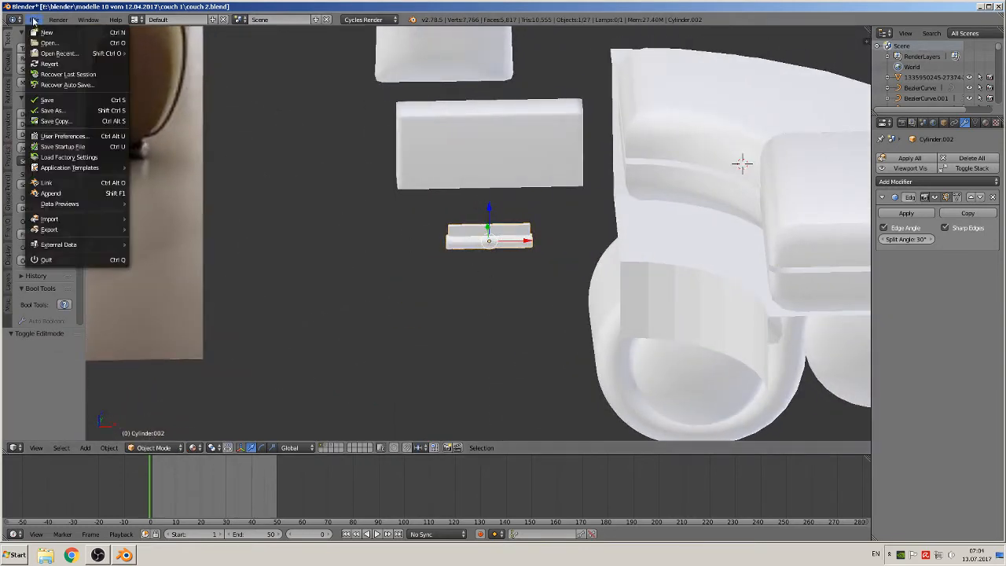
{"action": "left_click", "coordinate": [52, 100]}
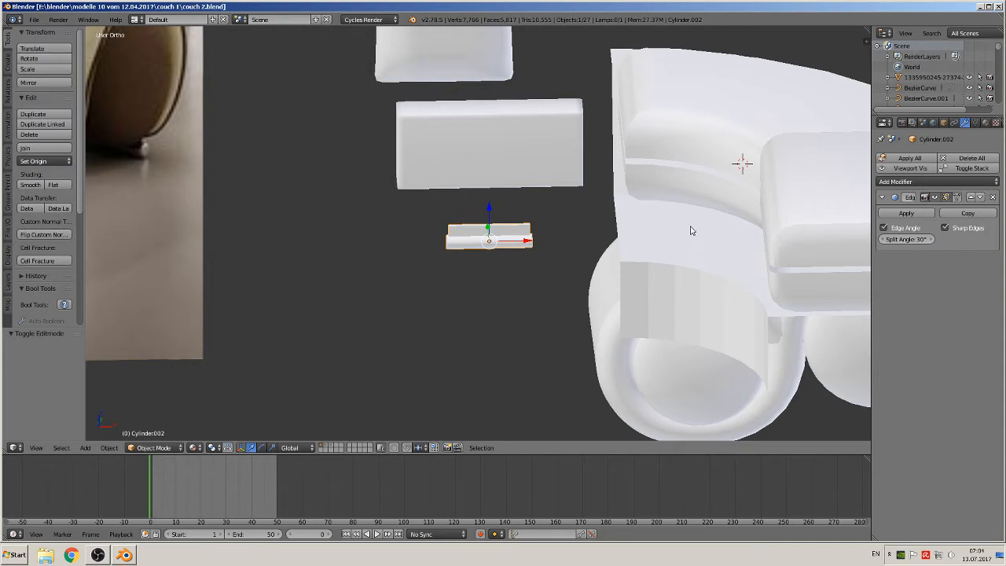
- Select the thin upright cylinder beside the large pillow and enter Edit Mode on it
{"action": "middle_click_drag", "start_coordinate": [691, 230], "coordinate": [263, 124], "text": "shift"}
{"action": "scroll", "coordinate": [335, 168], "scroll_direction": "down", "scroll_amount": 3}
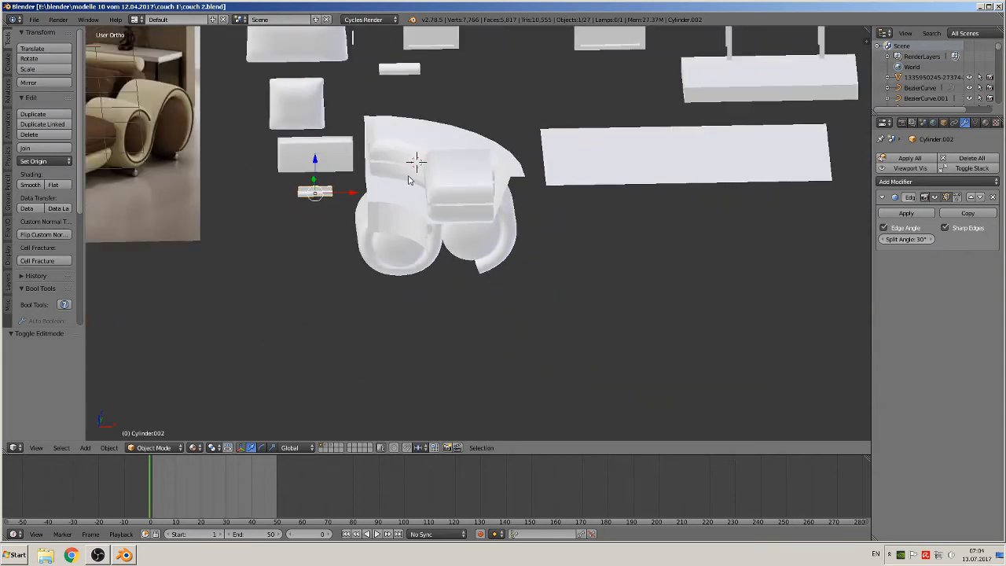
{"action": "scroll", "coordinate": [408, 180], "scroll_direction": "down", "scroll_amount": 1}
{"action": "scroll", "coordinate": [459, 229], "scroll_direction": "up", "scroll_amount": 6}
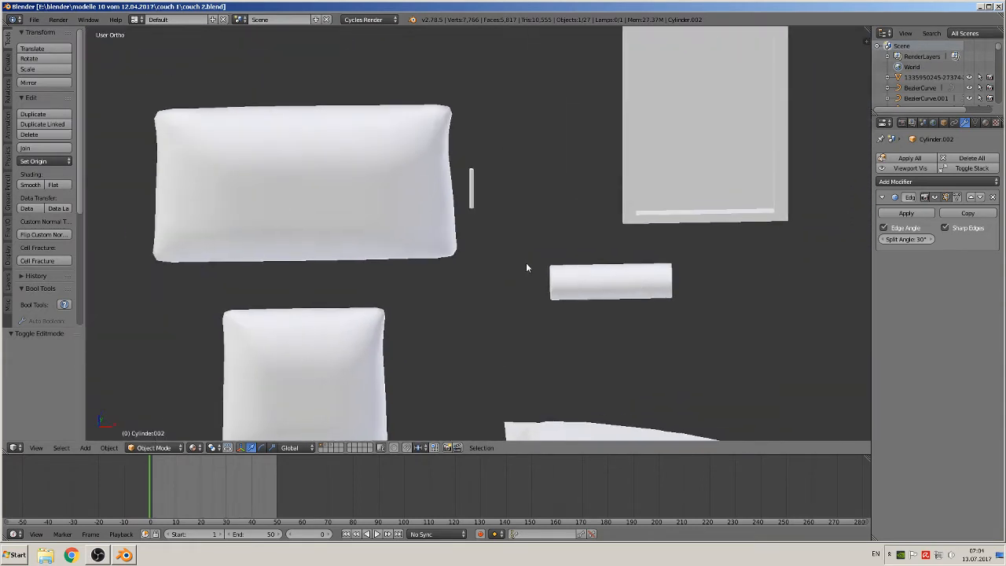
{"action": "scroll", "coordinate": [456, 170], "scroll_direction": "up", "scroll_amount": 2}
{"action": "right_click", "coordinate": [462, 153]}
{"action": "scroll", "coordinate": [538, 290], "scroll_direction": "up", "scroll_amount": 3}
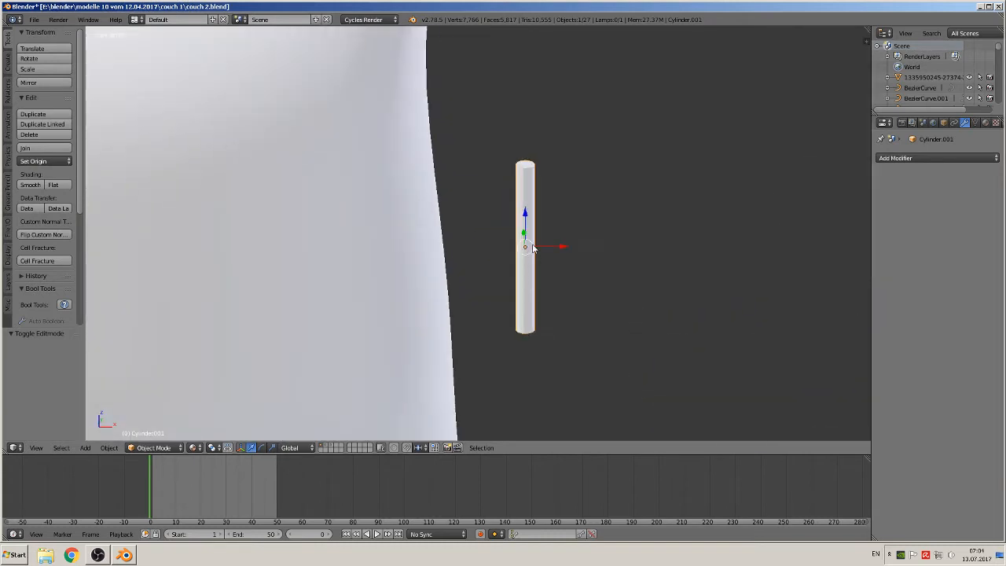
{"action": "scroll", "coordinate": [542, 228], "scroll_direction": "up", "scroll_amount": 2}
{"action": "key", "text": "Tab"}
{"action": "scroll", "coordinate": [566, 185], "scroll_direction": "up", "scroll_amount": 1}
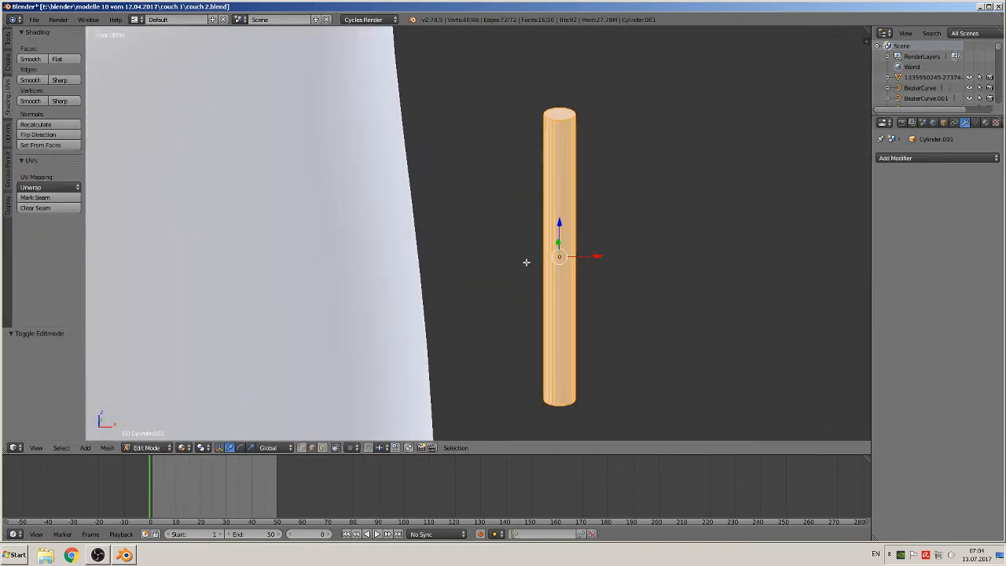
- Mark the outlines of the thin cylinder's upper and lower cap faces as UV seams
{"action": "left_click", "coordinate": [322, 447]}
{"action": "right_click", "coordinate": [551, 130]}
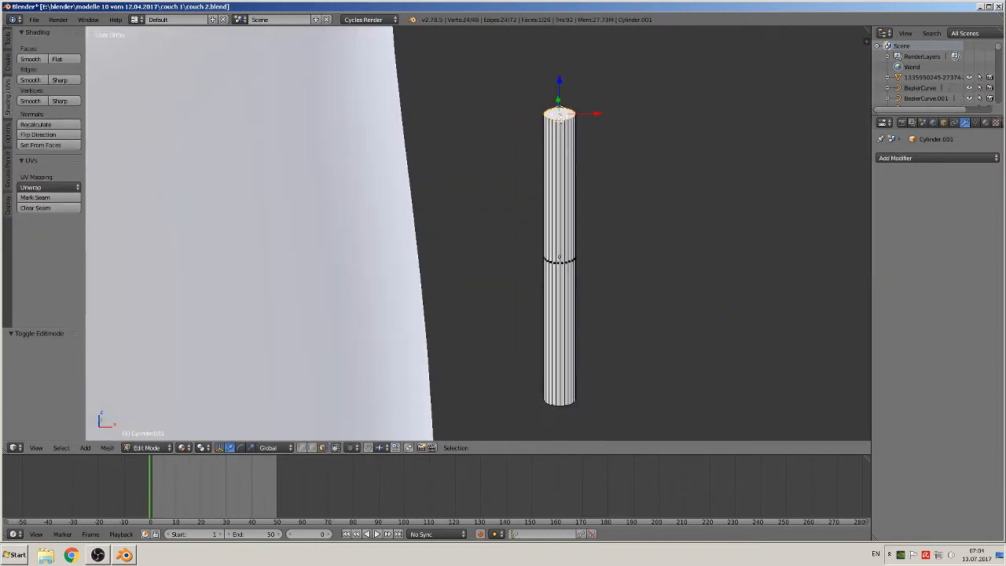
{"action": "left_click", "coordinate": [43, 197]}
{"action": "middle_click_drag", "start_coordinate": [472, 303], "coordinate": [512, 307]}
{"action": "right_click", "coordinate": [558, 397]}
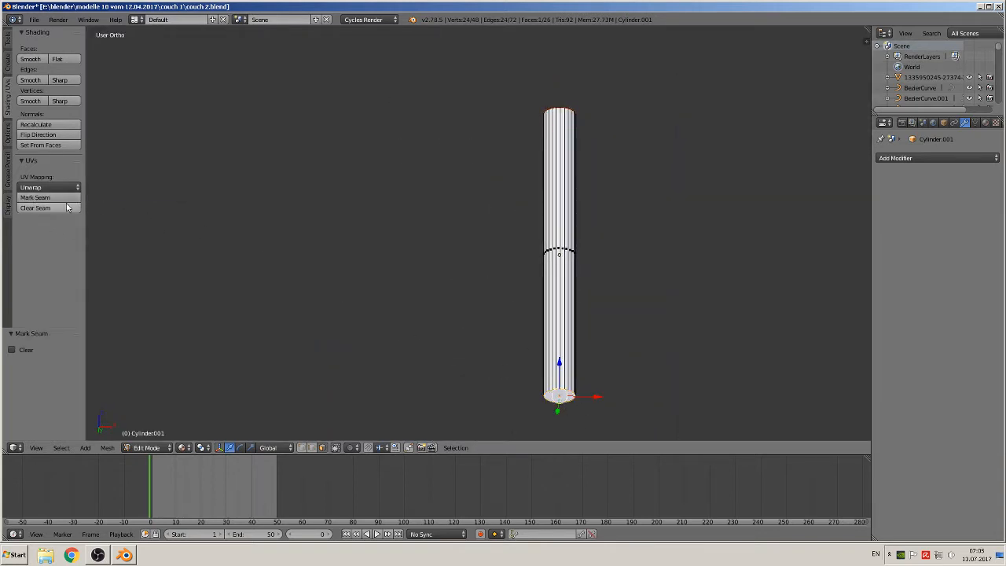
{"action": "left_click", "coordinate": [32, 197]}
- Mark one vertical edge along the side of the thin cylinder as a UV seam
{"action": "middle_click_drag", "start_coordinate": [548, 291], "coordinate": [710, 353]}
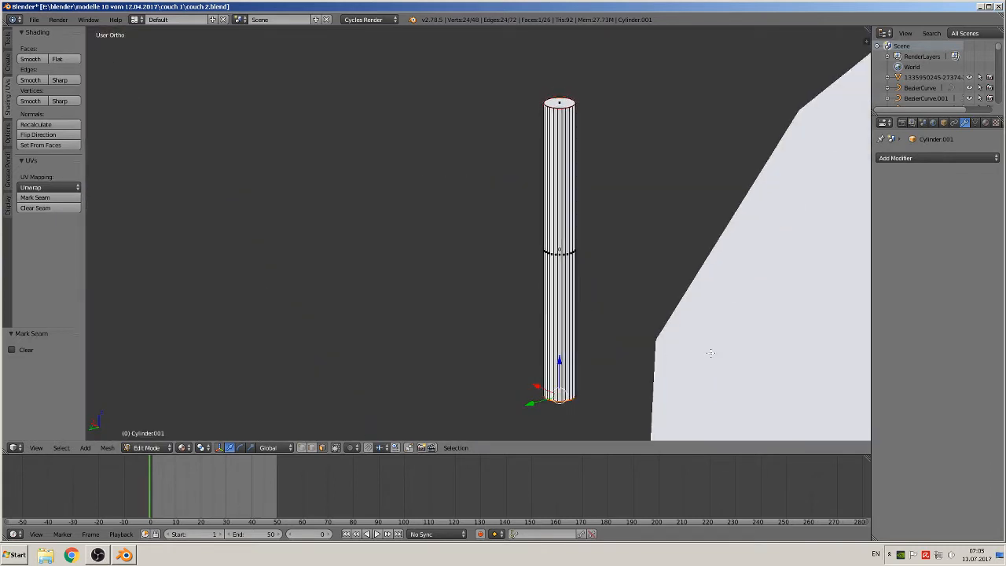
{"action": "left_click", "coordinate": [314, 447]}
{"action": "right_click", "coordinate": [553, 250]}
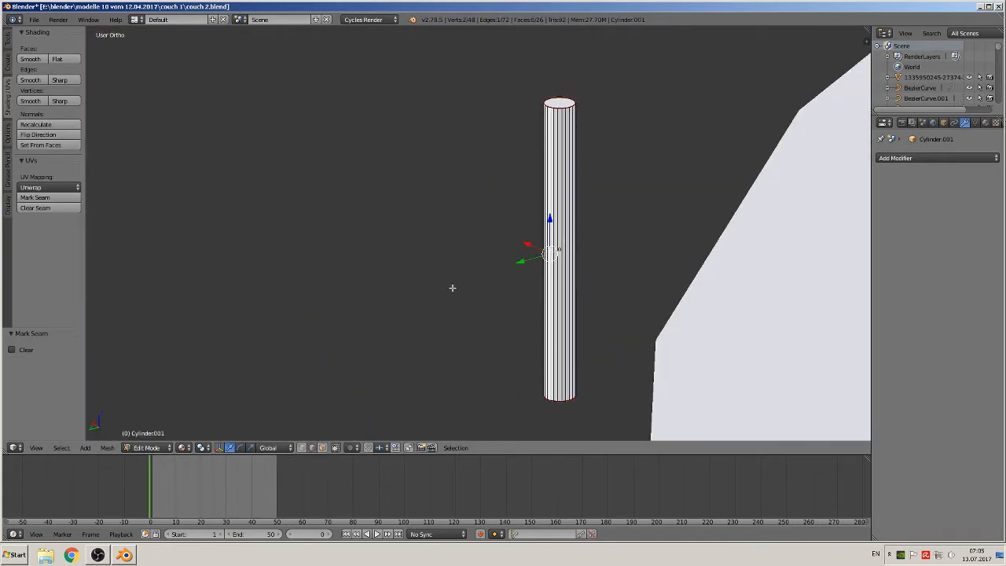
{"action": "left_click", "coordinate": [79, 197]}
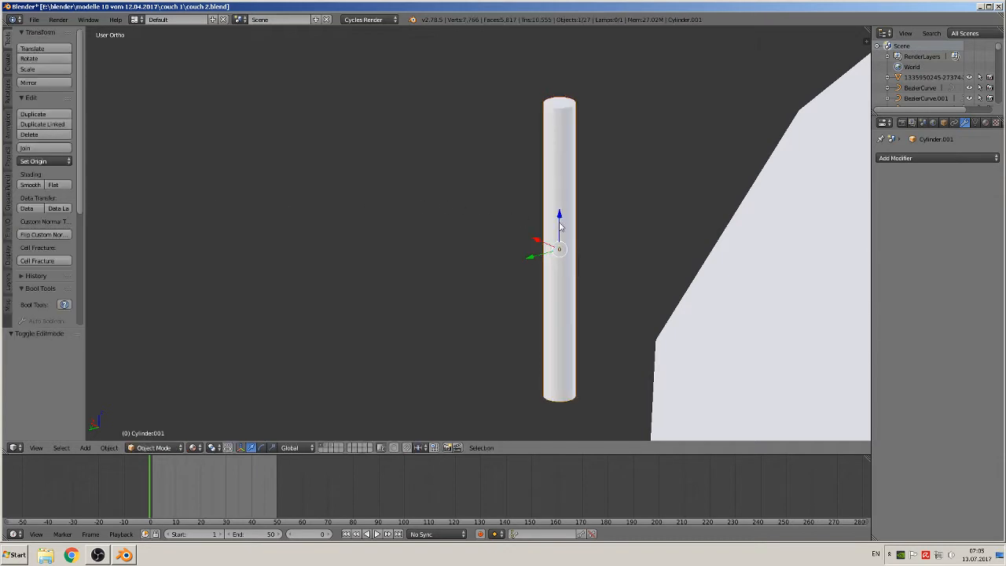
- Select the thin cylinder's whole mesh, apply the object's rotation and scale in Object Mode and shade it smooth
{"action": "key", "text": "a"}
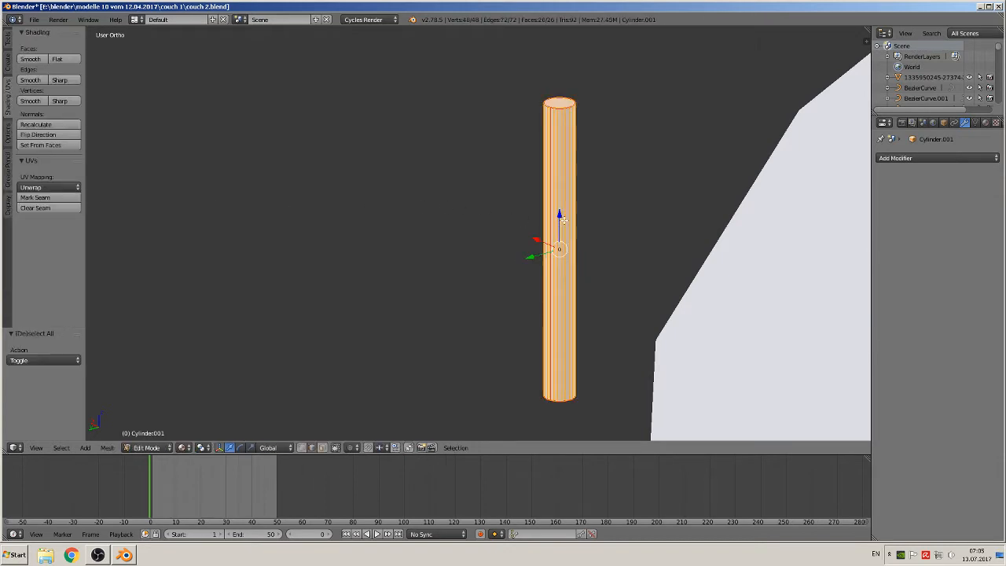
{"action": "key", "text": "Tab"}
{"action": "left_click", "coordinate": [108, 448]}
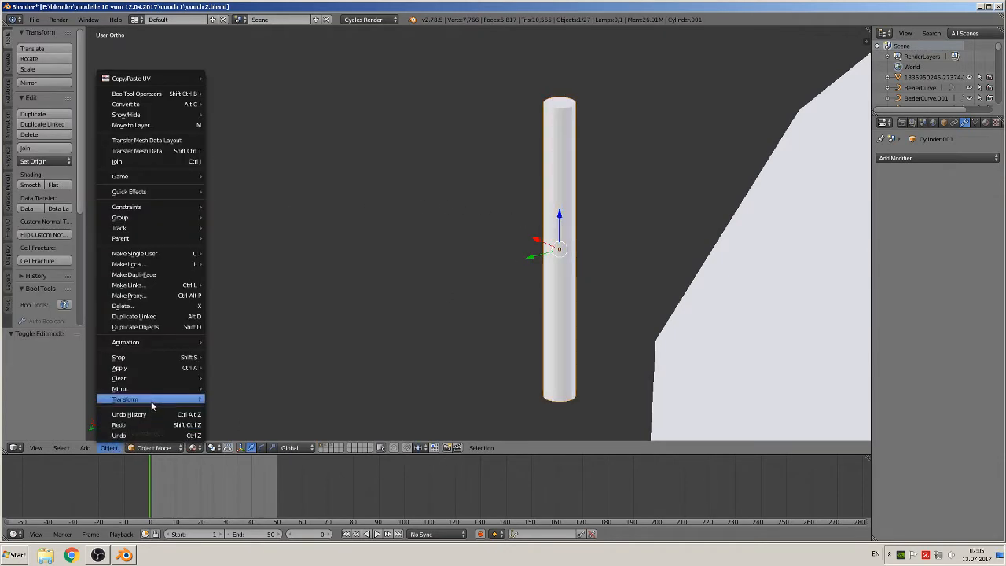
{"action": "mouse_move", "coordinate": [153, 368]}
{"action": "left_click", "coordinate": [277, 399]}
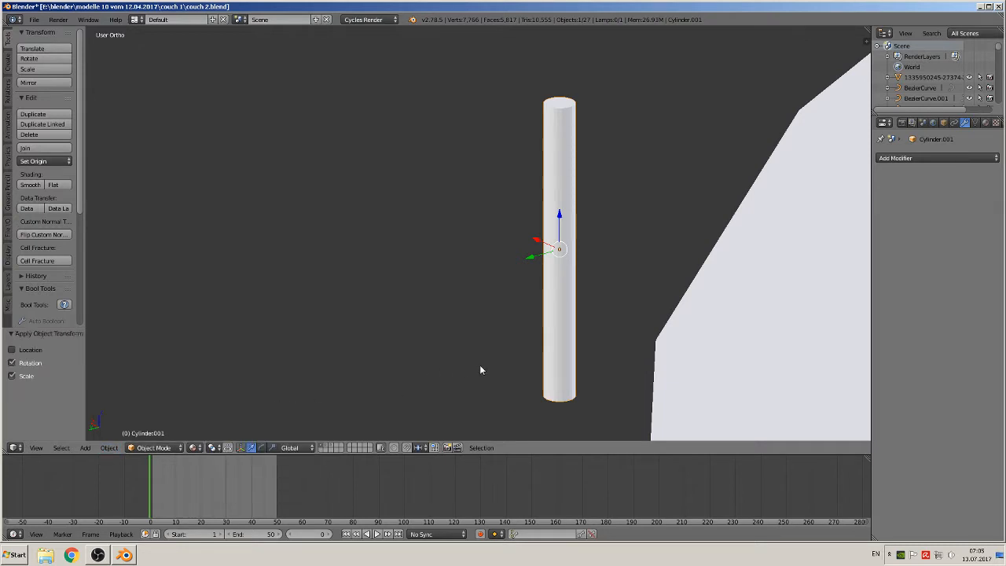
{"action": "left_click", "coordinate": [30, 185]}
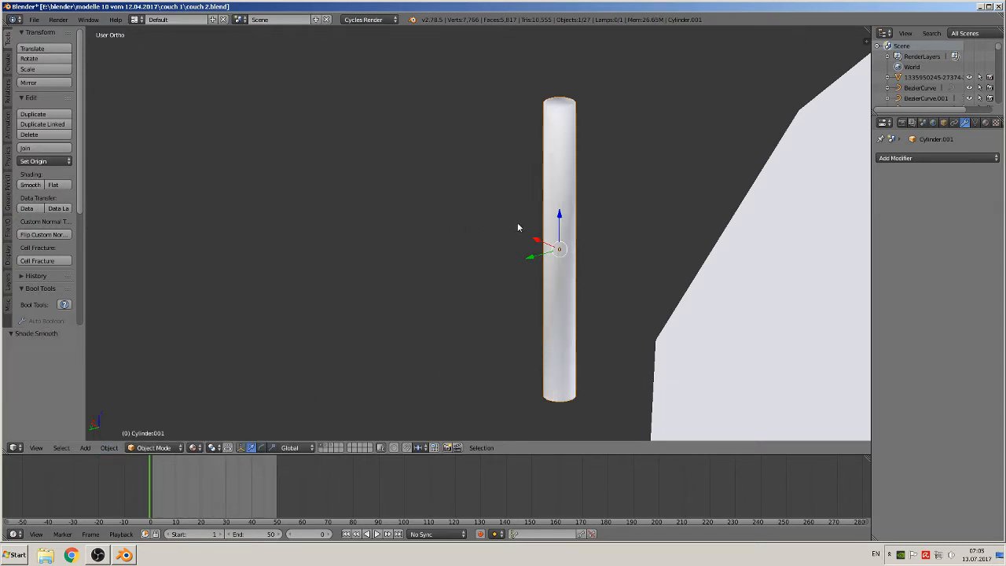
- Unwrap the thin cylinder's fully selected mesh and return to Object Mode
{"action": "key", "text": "Tab"}
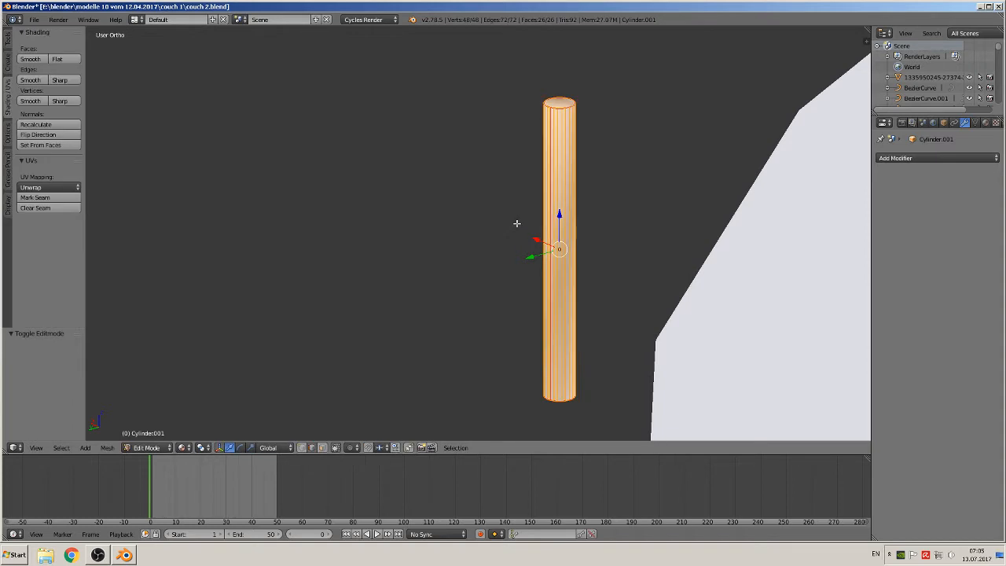
{"action": "key", "text": "w"}
{"action": "left_click", "coordinate": [519, 223]}
{"action": "key", "text": "Tab"}
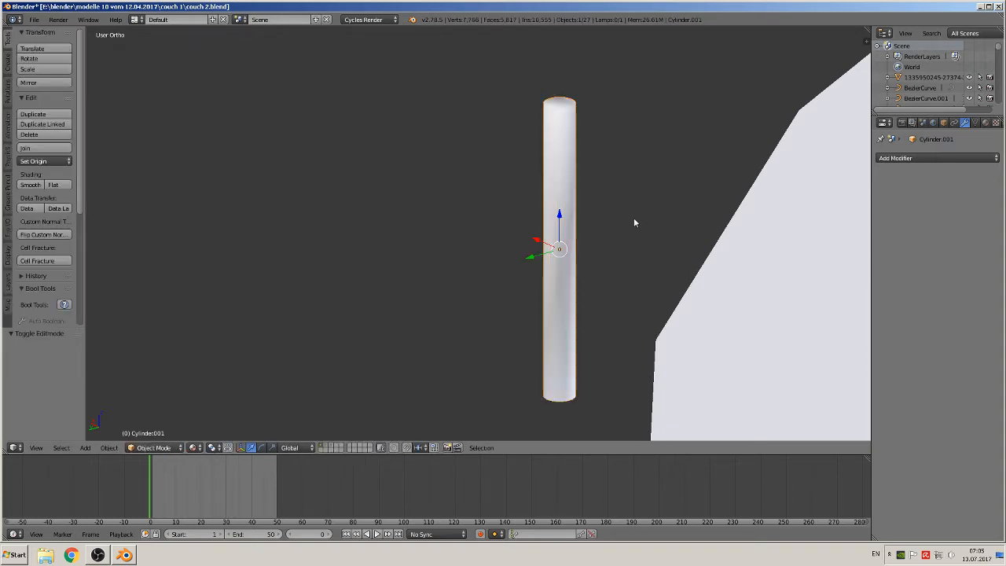
- Add an Edge Split modifier to the thin cylinder and switch to the front view
{"action": "left_click", "coordinate": [935, 158]}
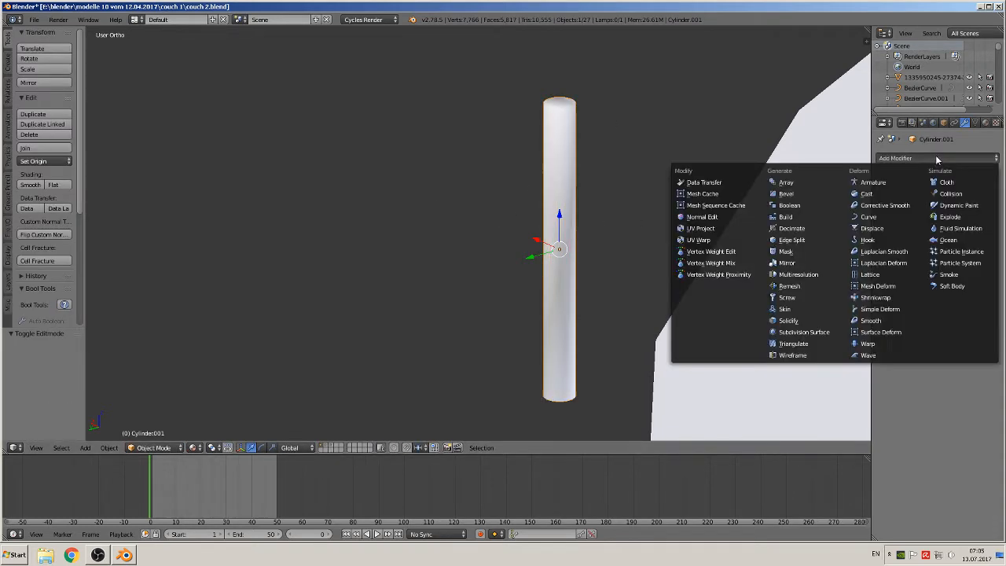
{"action": "left_click", "coordinate": [793, 240]}
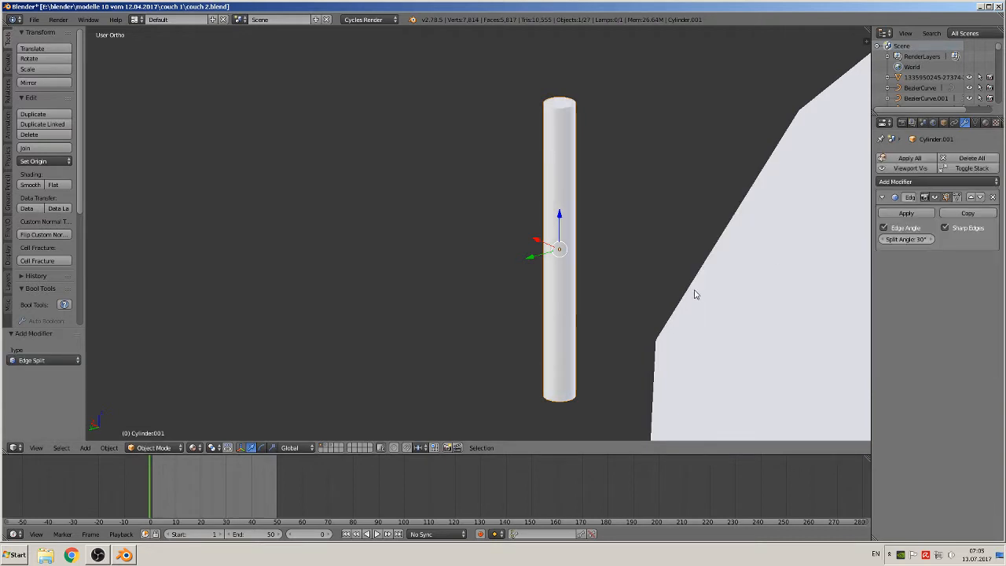
{"action": "scroll", "coordinate": [690, 298], "scroll_direction": "down", "scroll_amount": 3}
{"action": "middle_click_drag", "start_coordinate": [681, 308], "coordinate": [569, 299]}
{"action": "scroll", "coordinate": [551, 308], "scroll_direction": "down", "scroll_amount": 4}
{"action": "key", "text": "KP_1"}
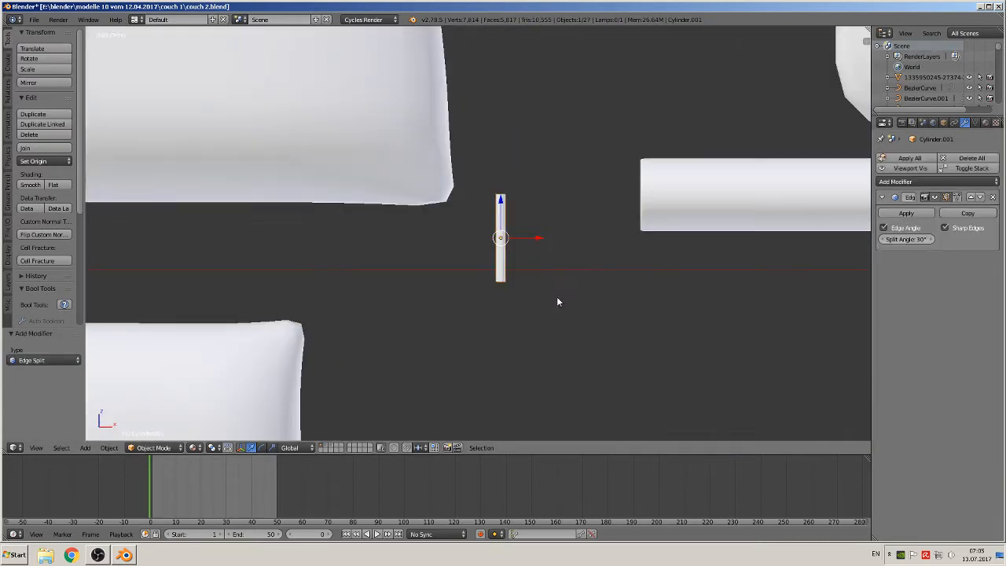
- Select the thick horizontal cylinder beside the thin one and open its mesh in Edit Mode
{"action": "scroll", "coordinate": [557, 296], "scroll_direction": "down", "scroll_amount": 3}
{"action": "scroll", "coordinate": [545, 318], "scroll_direction": "down", "scroll_amount": 2}
{"action": "right_click", "coordinate": [593, 222]}
{"action": "middle_click_drag", "start_coordinate": [499, 278], "coordinate": [450, 339], "text": "shift"}
{"action": "scroll", "coordinate": [445, 334], "scroll_direction": "up", "scroll_amount": 7}
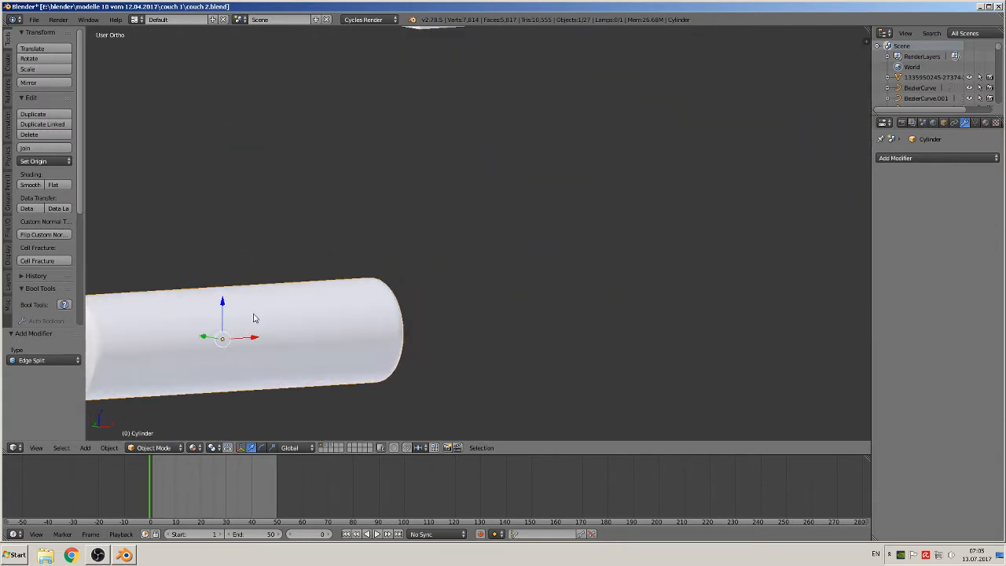
{"action": "middle_click_drag", "start_coordinate": [254, 315], "coordinate": [591, 205], "text": "shift"}
{"action": "scroll", "coordinate": [370, 241], "scroll_direction": "up", "scroll_amount": 3}
{"action": "scroll", "coordinate": [209, 262], "scroll_direction": "up", "scroll_amount": 1}
{"action": "scroll", "coordinate": [225, 270], "scroll_direction": "down", "scroll_amount": 1}
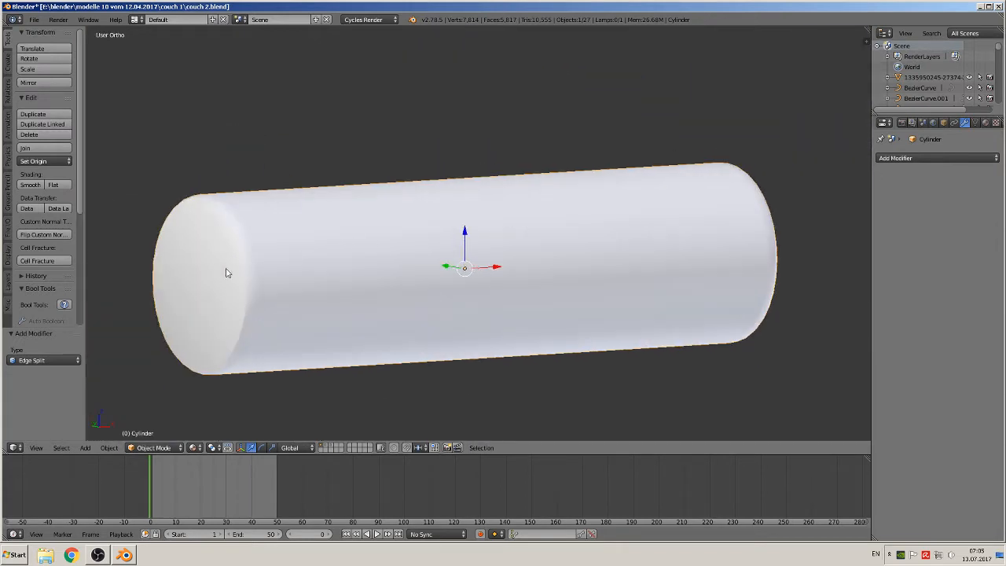
{"action": "key", "text": "Tab"}
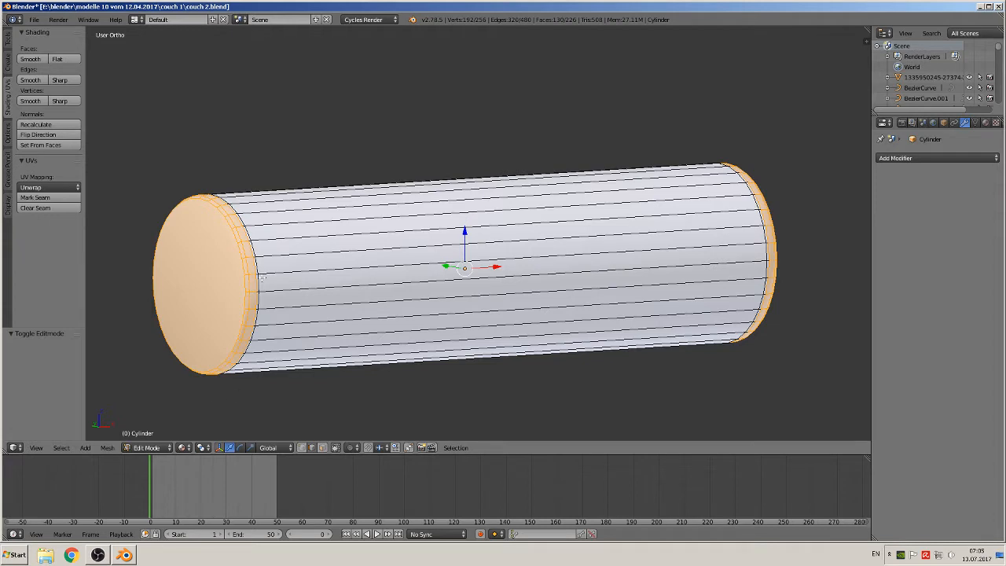
- Mark the edge loops where the straight side meets the rounded rim at both cylinder ends as UV seams
{"action": "right_click", "coordinate": [262, 277], "text": "alt"}
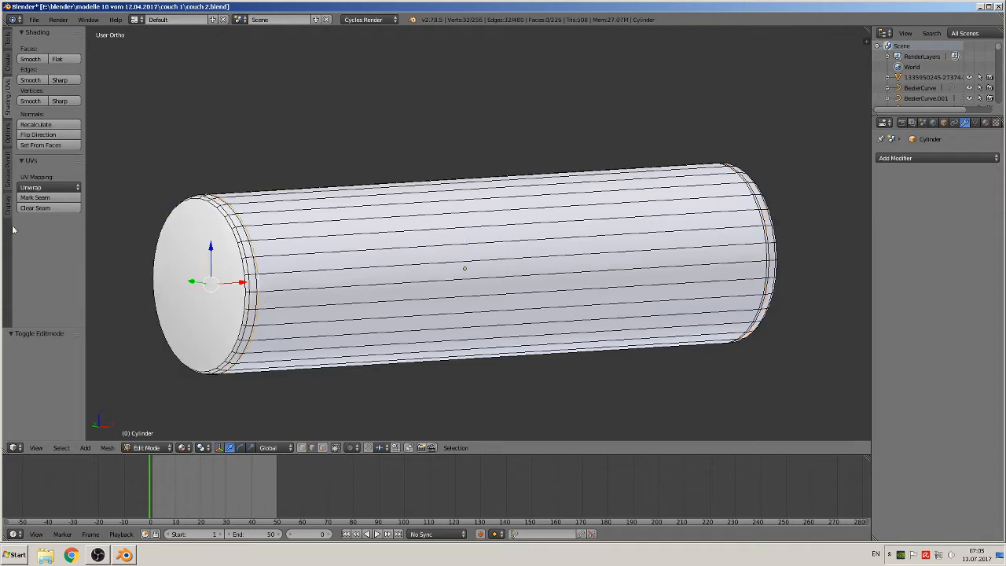
{"action": "left_click", "coordinate": [40, 197]}
{"action": "right_click", "coordinate": [764, 243], "text": "alt"}
{"action": "right_click", "coordinate": [764, 232], "text": "alt"}
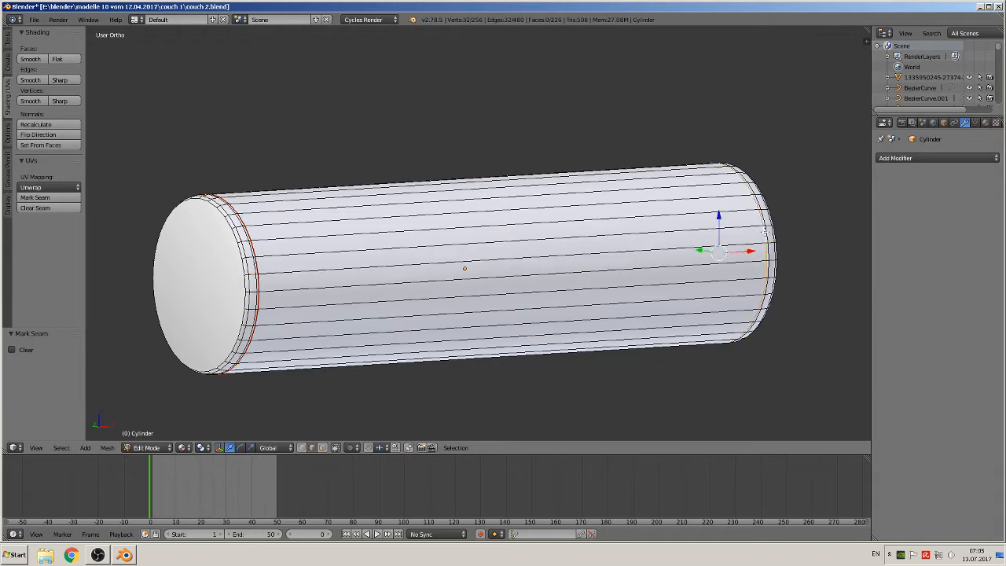
{"action": "left_click", "coordinate": [35, 197]}
- Mark one lengthwise edge along the thick cylinder's side as a UV seam
{"action": "middle_click_drag", "start_coordinate": [377, 350], "coordinate": [437, 247]}
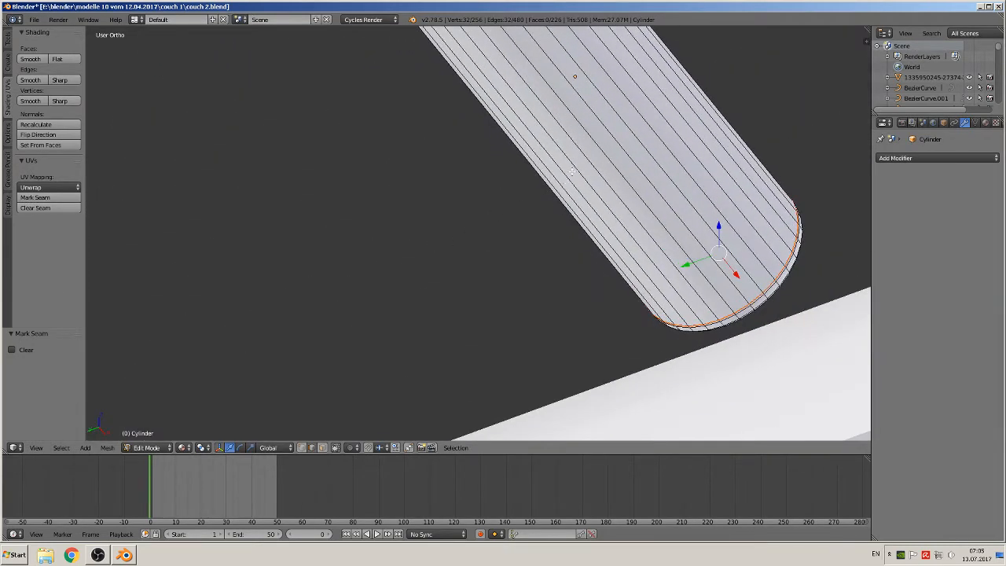
{"action": "right_click", "coordinate": [578, 155], "text": "alt"}
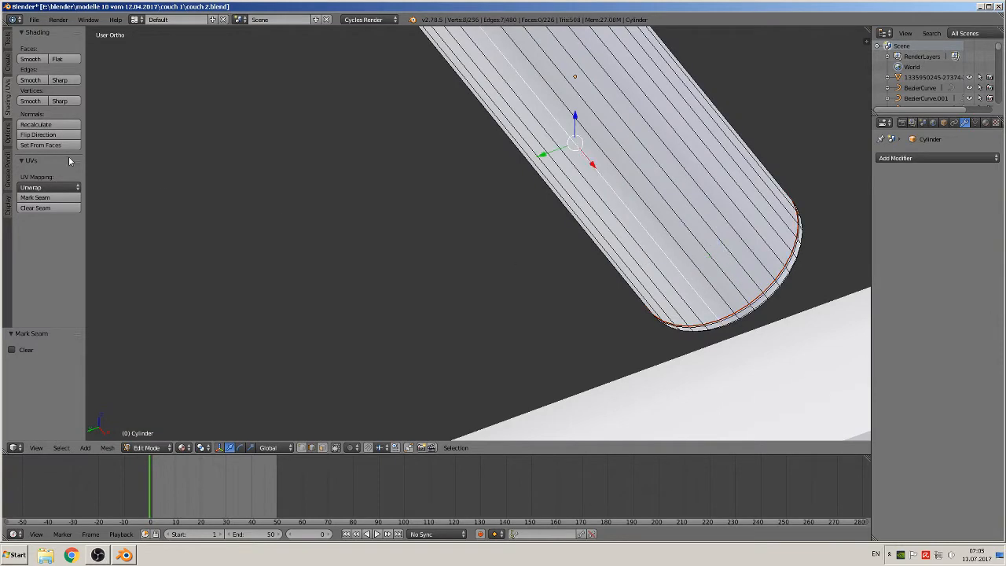
{"action": "left_click", "coordinate": [50, 198]}
{"action": "middle_click_drag", "start_coordinate": [611, 187], "coordinate": [559, 289]}
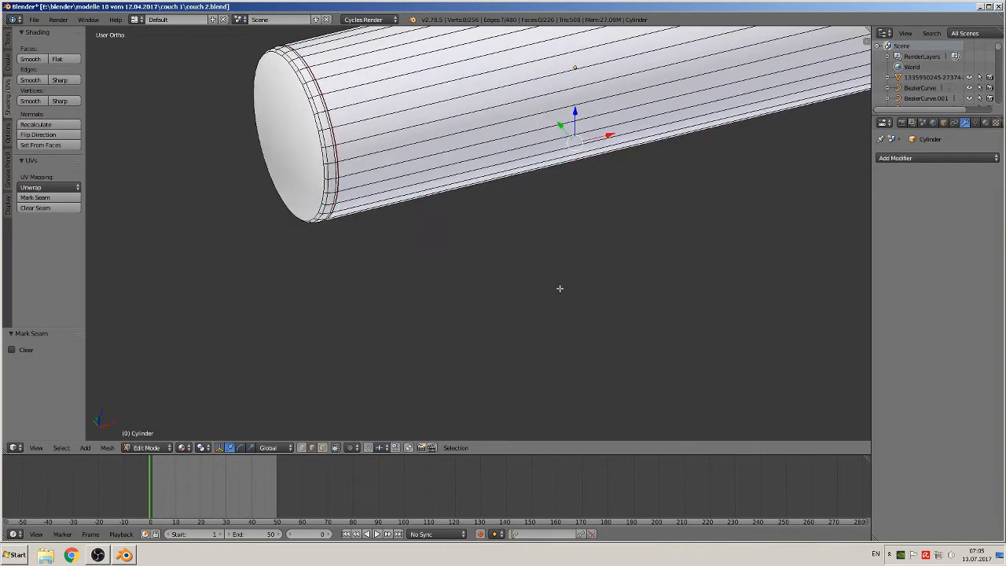
- Unwrap the thick cylinder's fully selected mesh and return to Object Mode
{"action": "key", "text": "Tab"}
{"action": "key", "text": "Tab"}
{"action": "key", "text": "a"}
{"action": "key", "text": "a"}
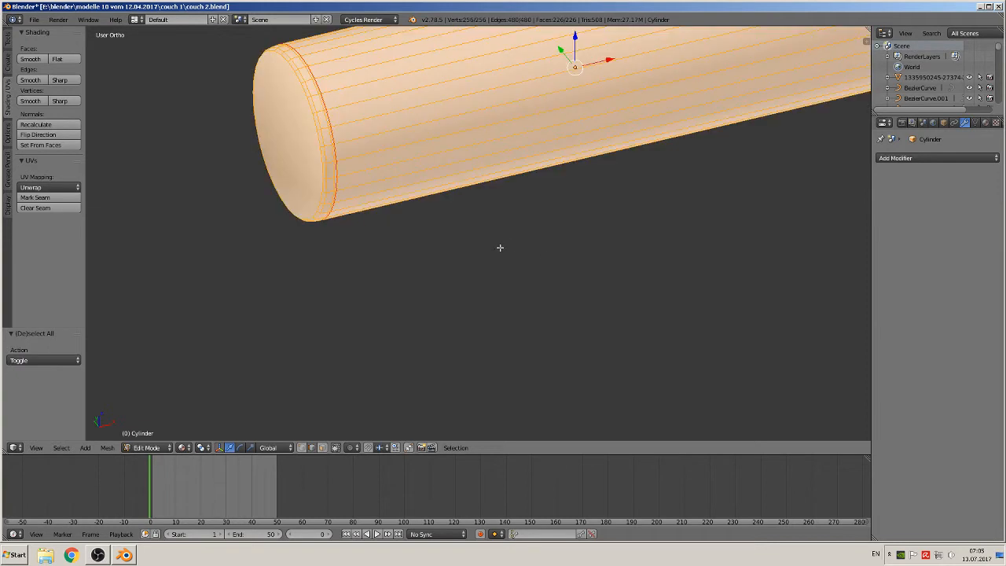
{"action": "key", "text": "u"}
{"action": "left_click", "coordinate": [465, 278]}
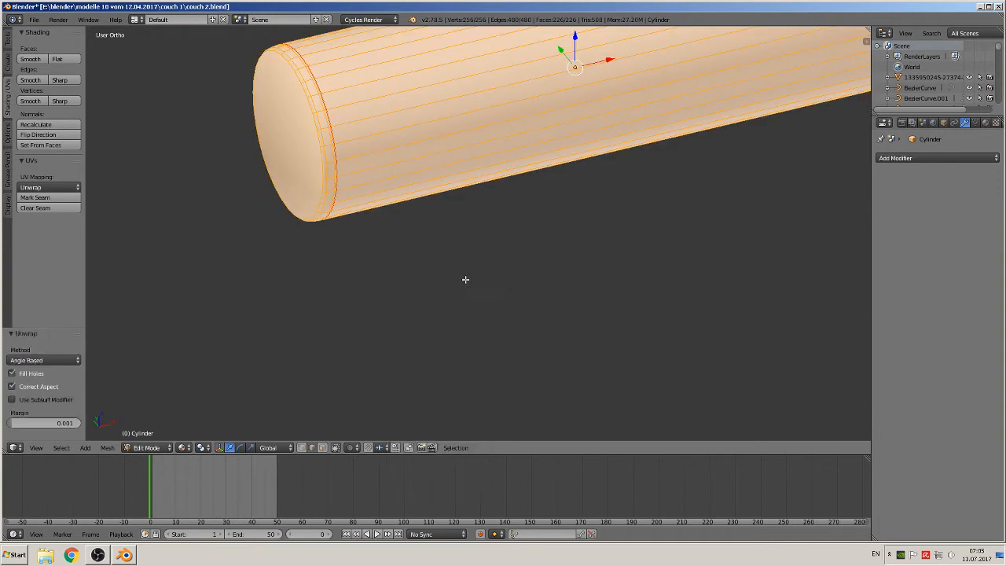
{"action": "key", "text": "Tab"}
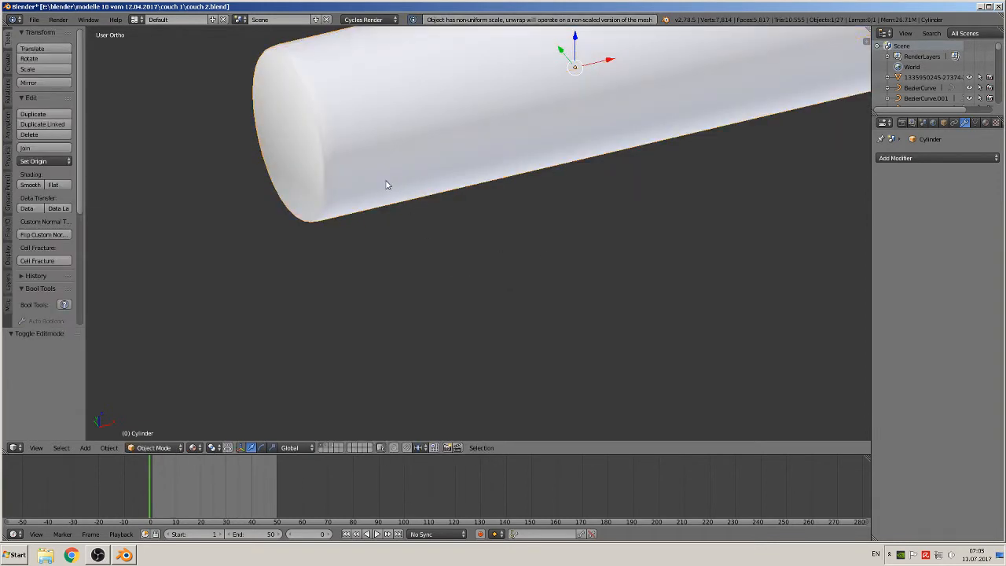
- Apply the thick cylinder's rotation and scale, and clear all UV seams from its fully selected mesh in Edit Mode
{"action": "middle_click_drag", "start_coordinate": [519, 126], "coordinate": [389, 275], "text": "shift"}
{"action": "left_click", "coordinate": [108, 447]}
{"action": "mouse_move", "coordinate": [155, 370]}
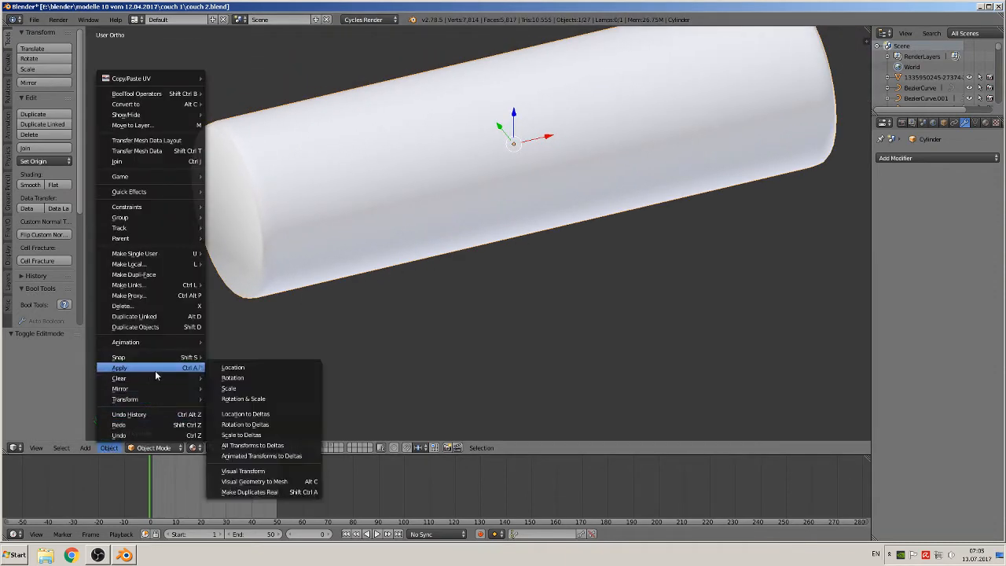
{"action": "left_click", "coordinate": [248, 400]}
{"action": "key", "text": "Tab"}
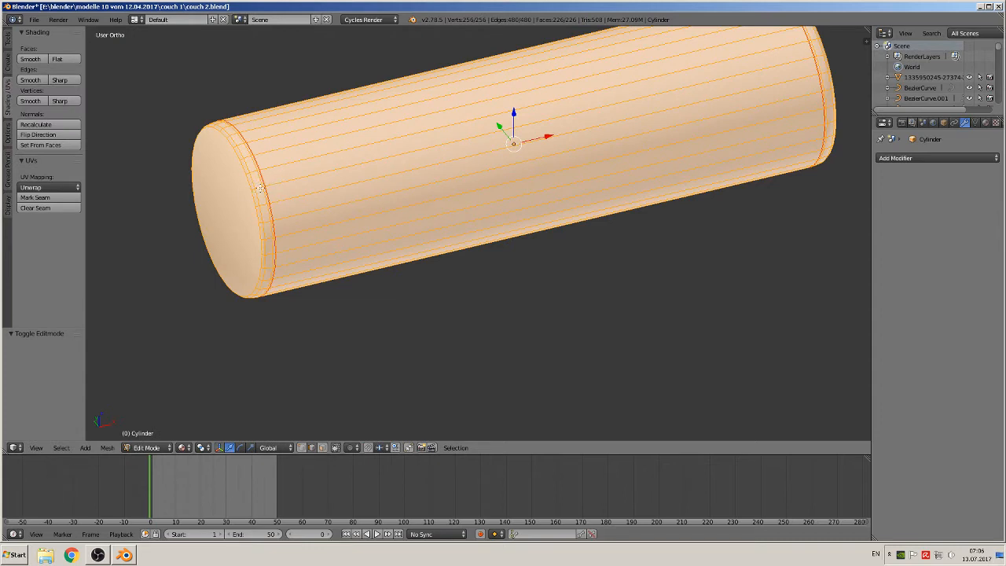
{"action": "left_click", "coordinate": [42, 207]}
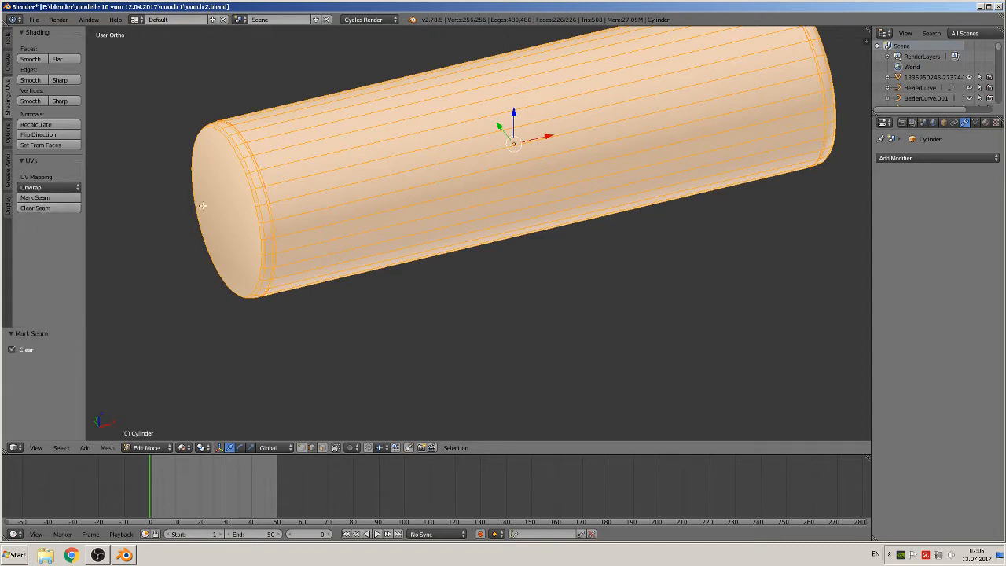
- Mark the outlines of the two flat end cap faces of the thick cylinder as UV seams using face selection
{"action": "left_click", "coordinate": [322, 447]}
{"action": "left_click", "coordinate": [234, 228]}
{"action": "left_click", "coordinate": [40, 197]}
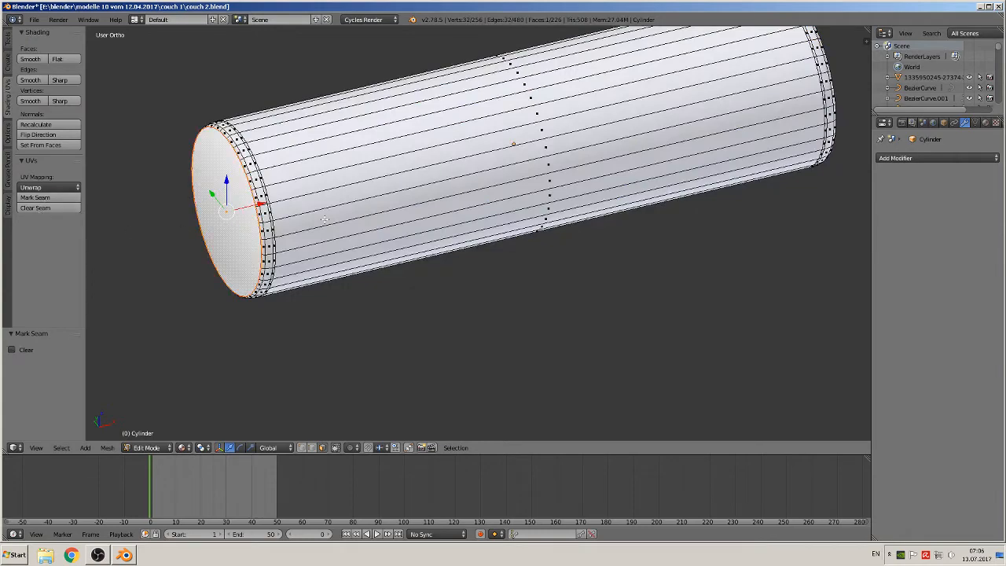
{"action": "middle_click_drag", "start_coordinate": [532, 241], "coordinate": [497, 290]}
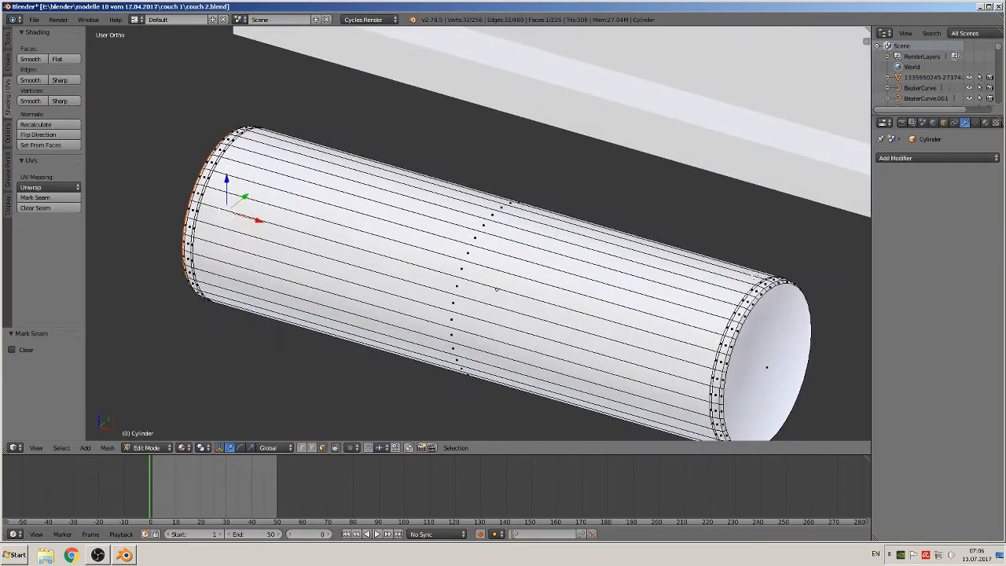
{"action": "right_click", "coordinate": [787, 324]}
{"action": "left_click", "coordinate": [40, 198]}
- Switch to edge selection and mark one lengthwise edge line near the cylinder's underside as a UV seam
{"action": "middle_click_drag", "start_coordinate": [397, 275], "coordinate": [480, 236]}
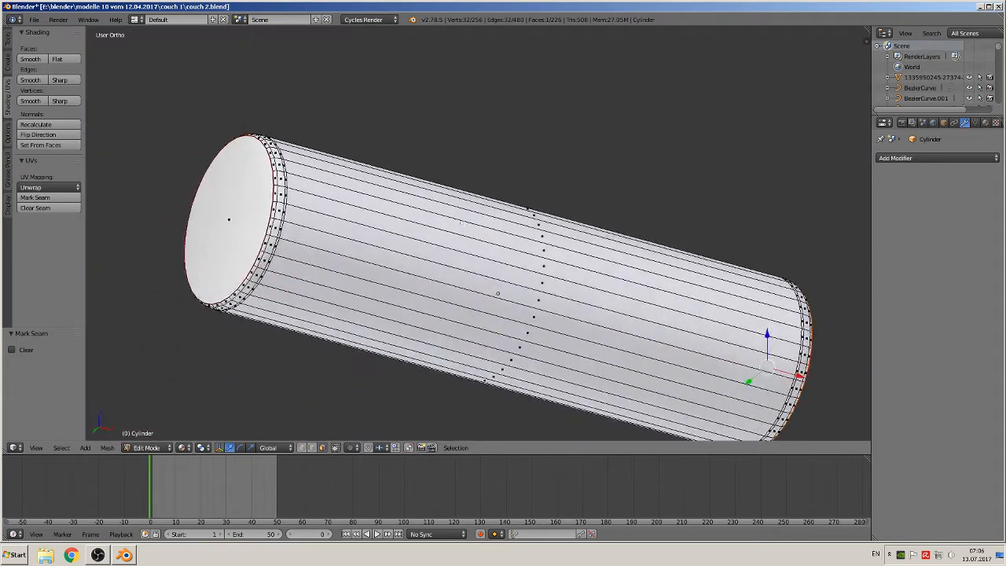
{"action": "left_click", "coordinate": [312, 449]}
{"action": "right_click", "coordinate": [308, 325], "text": "alt"}
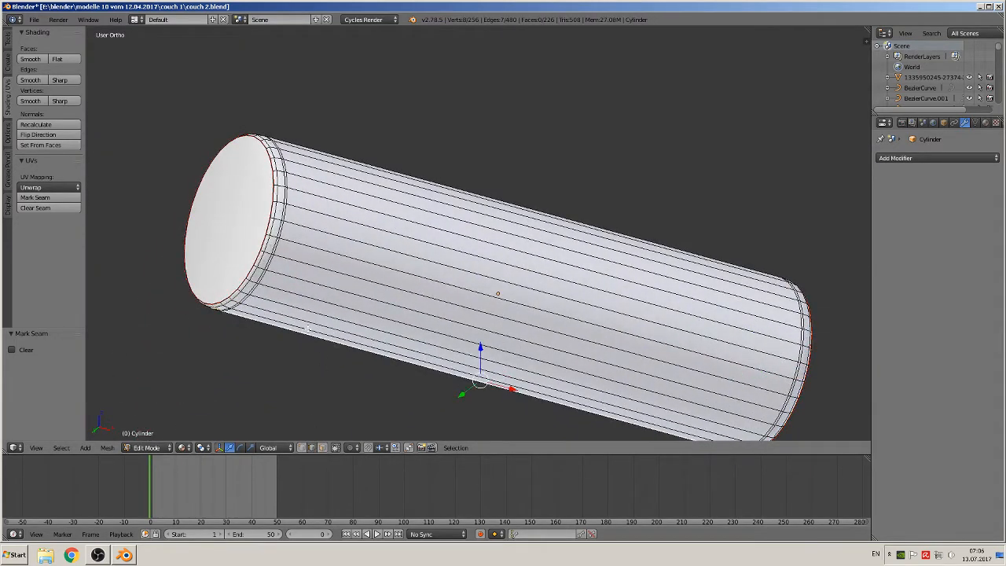
{"action": "left_click", "coordinate": [34, 199]}
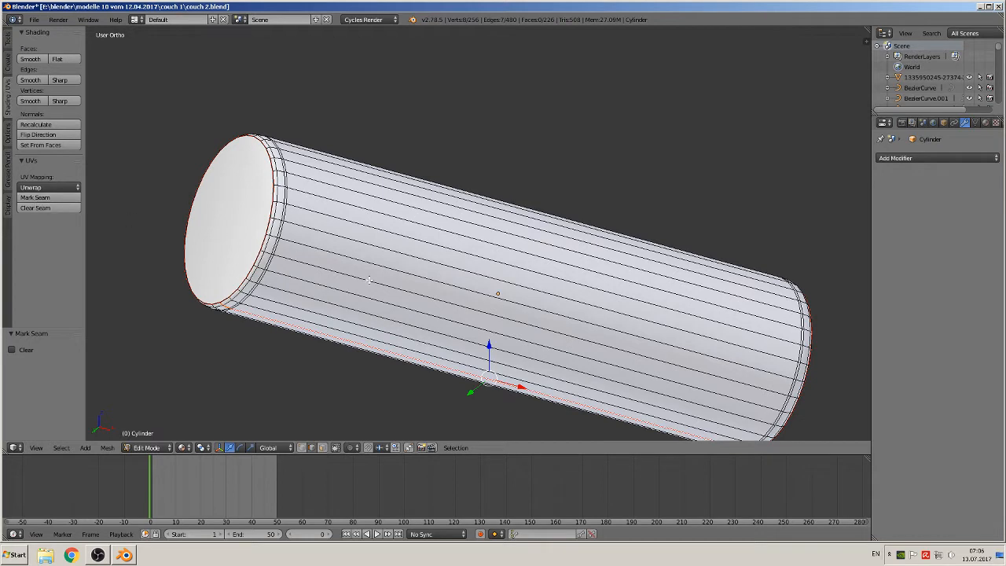
- Select the thick cylinder's entire mesh, unwrap it with the new seams and return to Object Mode
{"action": "key", "text": "Tab"}
{"action": "key", "text": "Tab"}
{"action": "key", "text": "a"}
{"action": "key", "text": "a"}
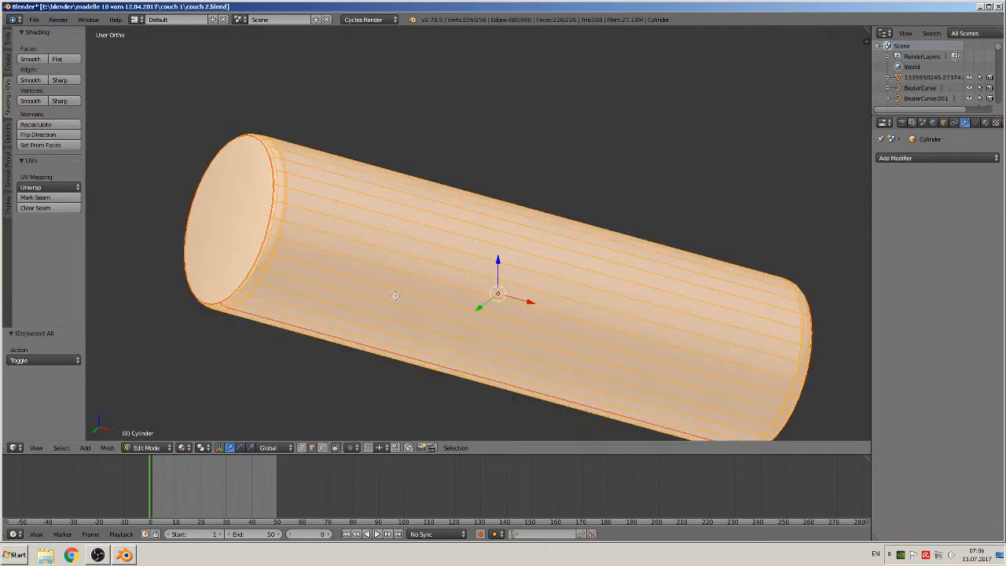
{"action": "key", "text": "u"}
{"action": "left_click", "coordinate": [396, 295]}
{"action": "key", "text": "Tab"}
- Select the domed round insert inside the open couch roll and open its mesh in Edit Mode from behind
{"action": "scroll", "coordinate": [400, 299], "scroll_direction": "down", "scroll_amount": 4}
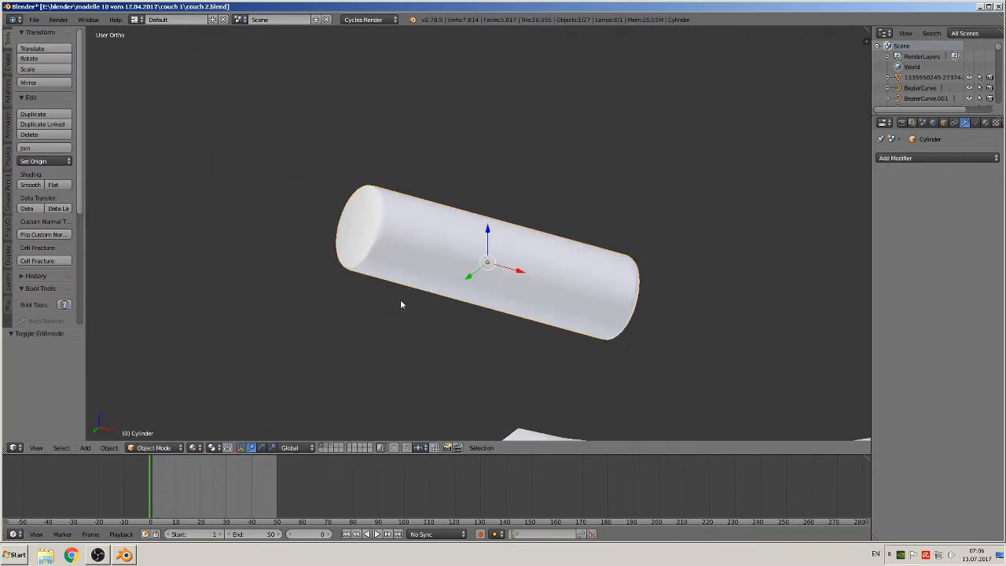
{"action": "middle_click_drag", "start_coordinate": [400, 300], "coordinate": [376, 334]}
{"action": "scroll", "coordinate": [376, 334], "scroll_direction": "down", "scroll_amount": 10}
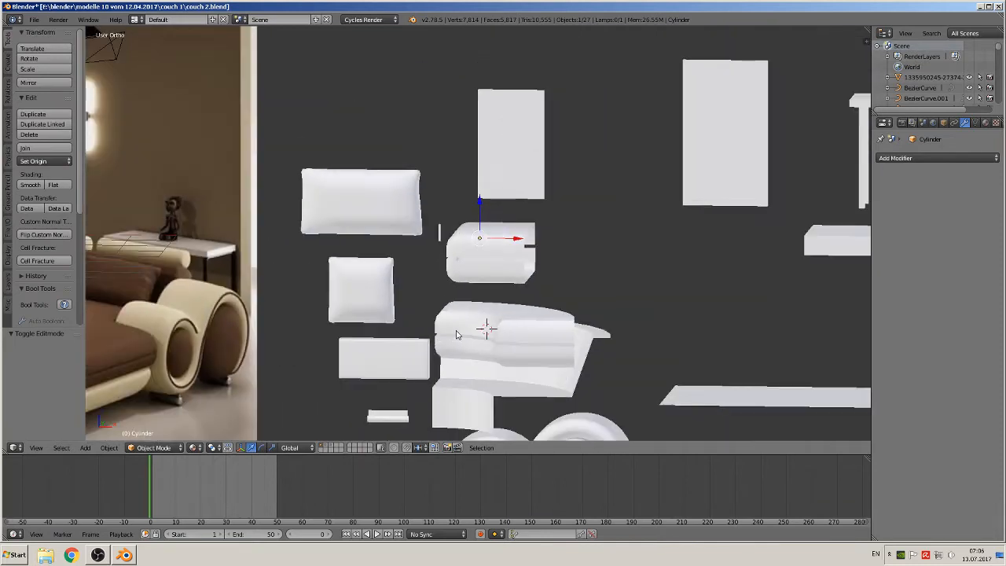
{"action": "scroll", "coordinate": [490, 332], "scroll_direction": "up", "scroll_amount": 2}
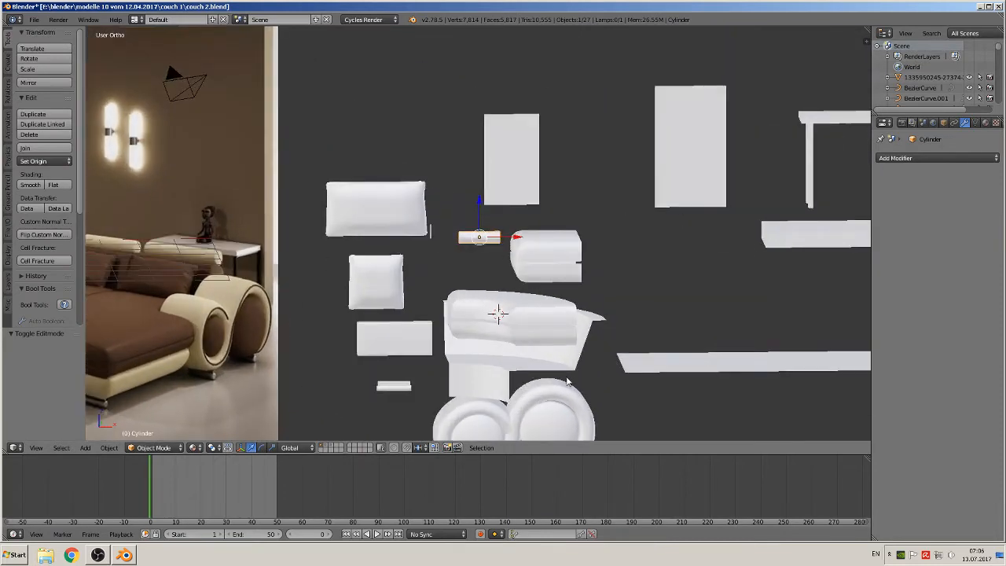
{"action": "middle_click_drag", "start_coordinate": [569, 382], "coordinate": [448, 275], "text": "shift"}
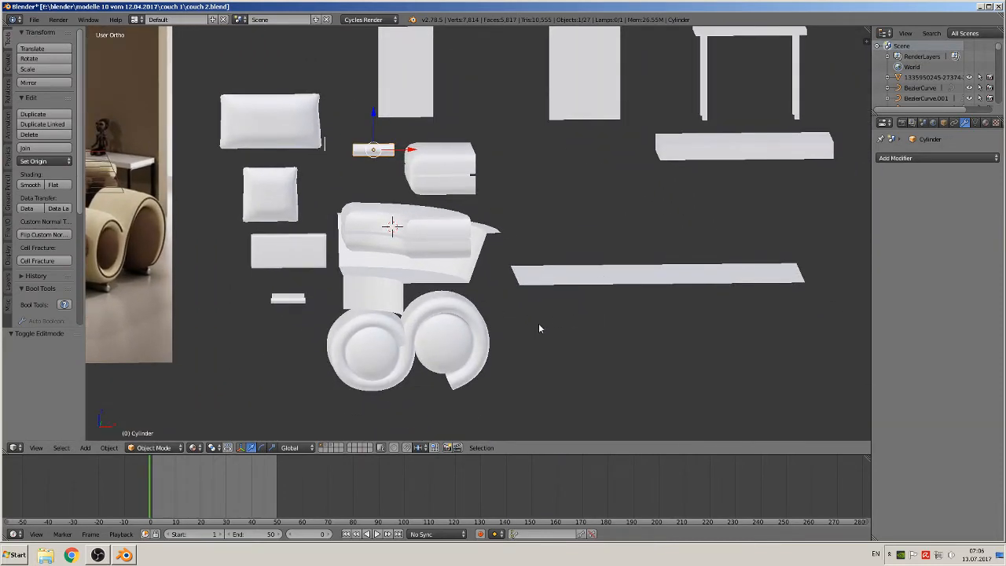
{"action": "right_click", "coordinate": [430, 356]}
{"action": "scroll", "coordinate": [436, 370], "scroll_direction": "up", "scroll_amount": 2}
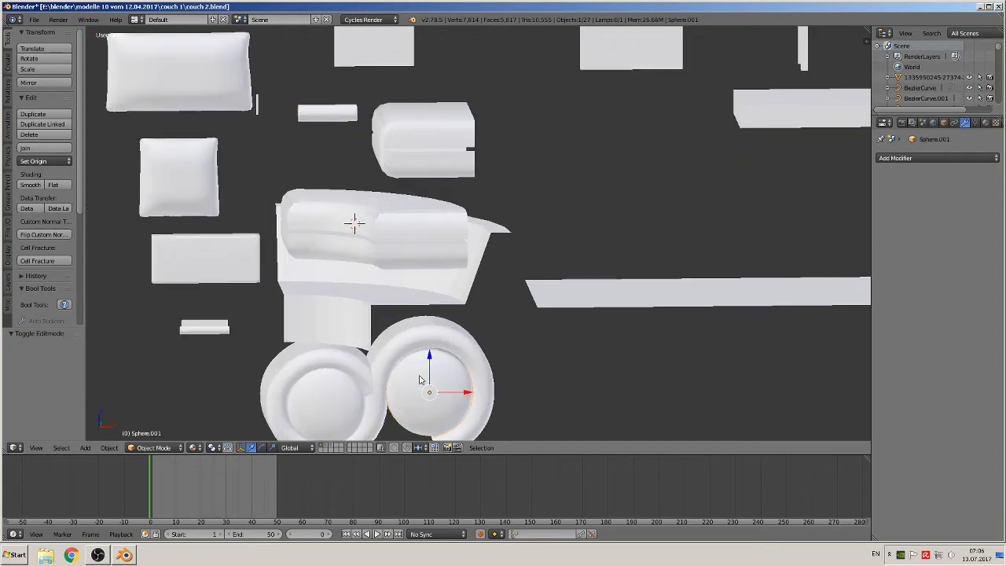
{"action": "scroll", "coordinate": [568, 267], "scroll_direction": "up", "scroll_amount": 2}
{"action": "middle_click_drag", "start_coordinate": [443, 376], "coordinate": [668, 296], "text": "shift"}
{"action": "scroll", "coordinate": [575, 269], "scroll_direction": "up", "scroll_amount": 1}
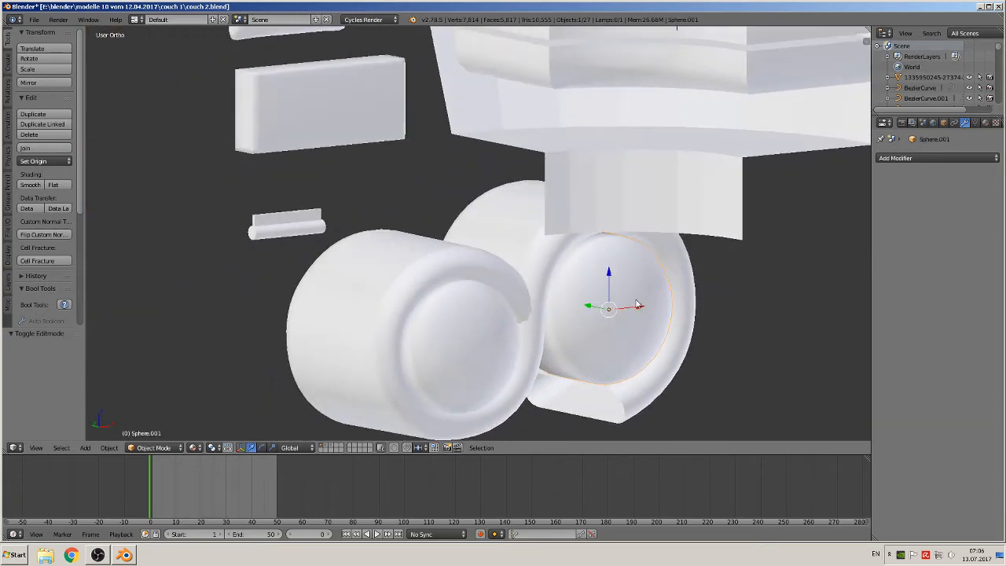
{"action": "middle_click_drag", "start_coordinate": [633, 361], "coordinate": [399, 181]}
{"action": "key", "text": "Tab"}
- Mark the outline of the domed insert's flat back face and one straight side edge as UV seams
{"action": "scroll", "coordinate": [437, 239], "scroll_direction": "up", "scroll_amount": 3}
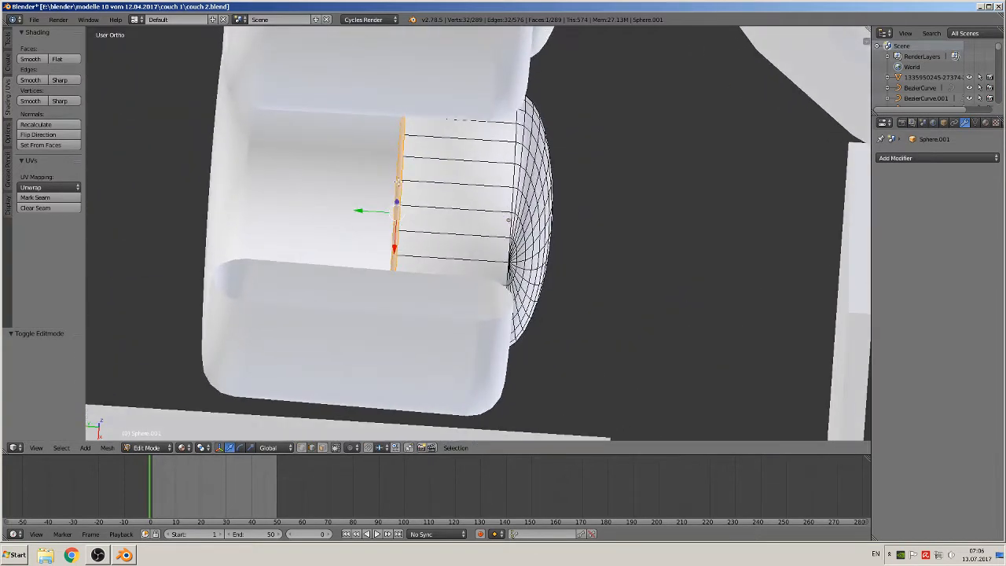
{"action": "left_click", "coordinate": [43, 198]}
{"action": "middle_click_drag", "start_coordinate": [401, 223], "coordinate": [280, 266]}
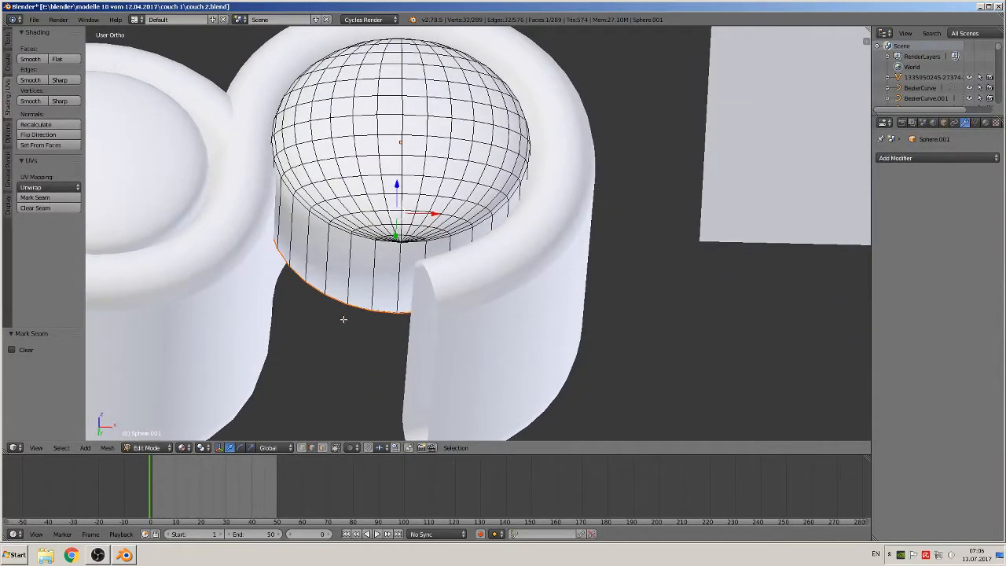
{"action": "right_click", "coordinate": [399, 267]}
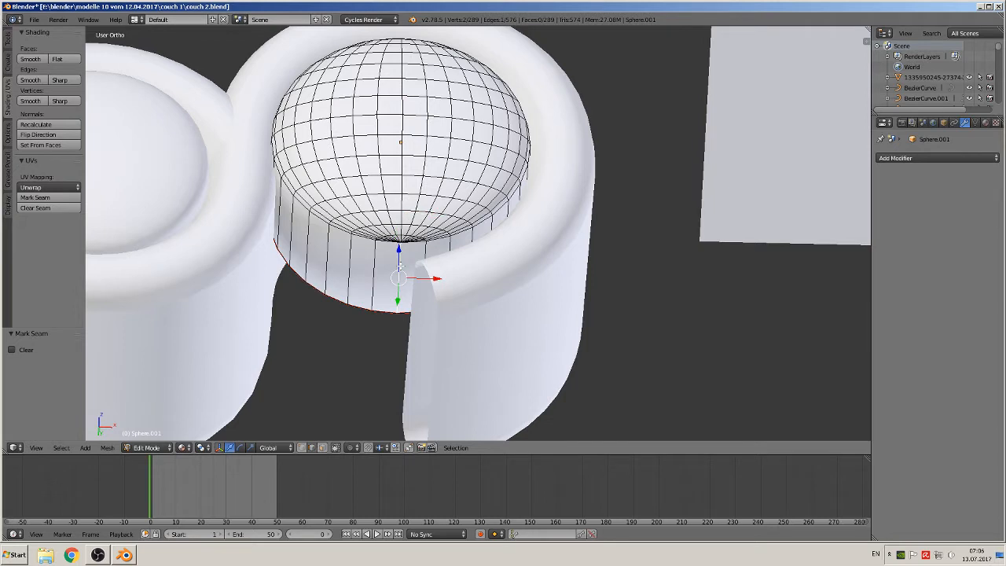
{"action": "left_click", "coordinate": [54, 199]}
- Select the domed insert's whole mesh and apply the object's rotation and scale in Object Mode
{"action": "key", "text": "Tab"}
{"action": "key", "text": "Tab"}
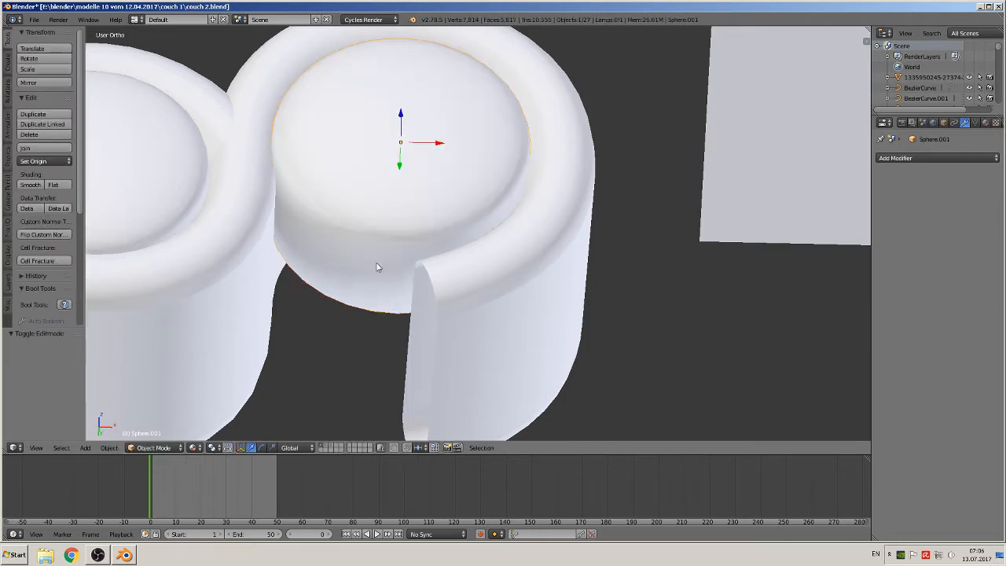
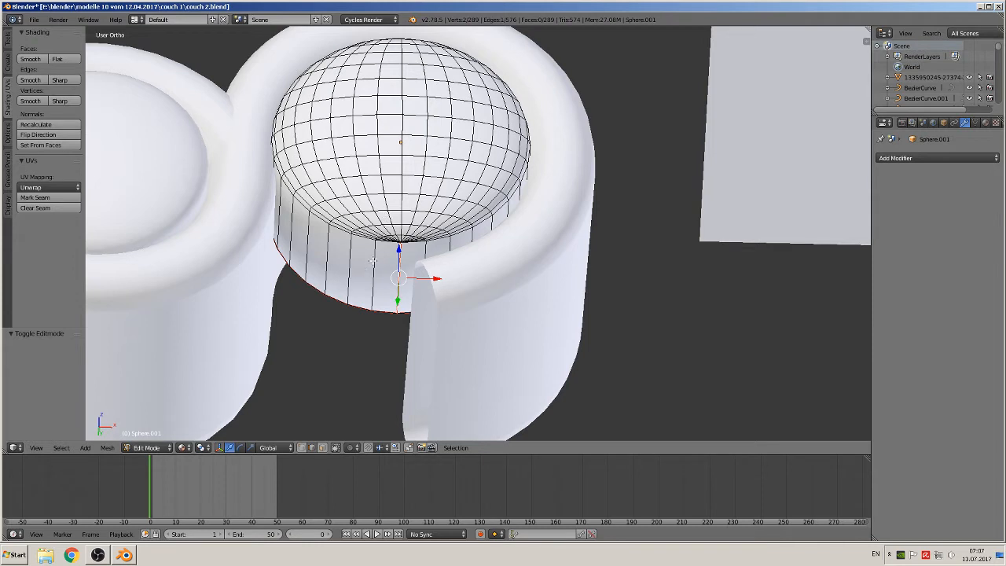
{"action": "key", "text": "a"}
{"action": "key", "text": "a"}
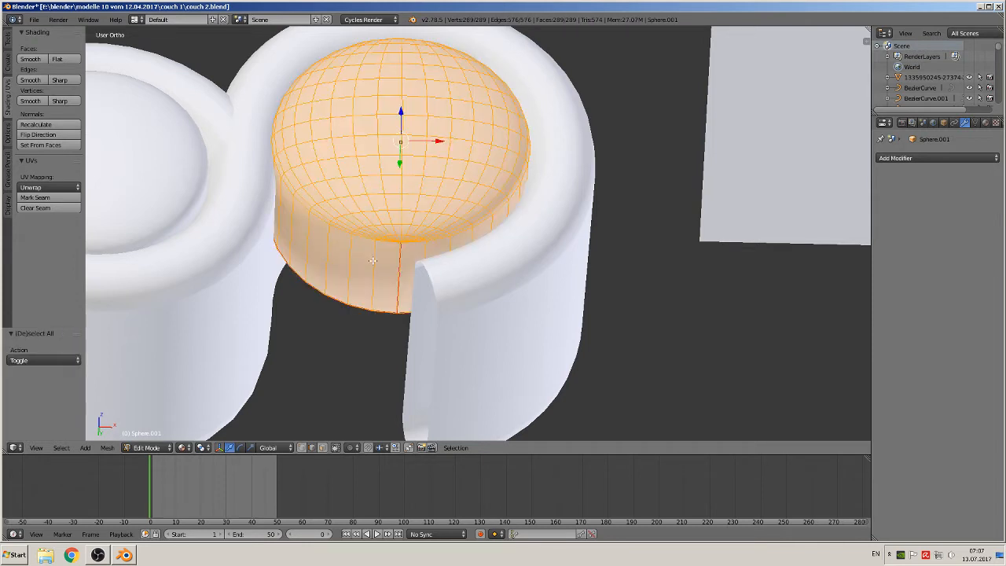
{"action": "key", "text": "Tab"}
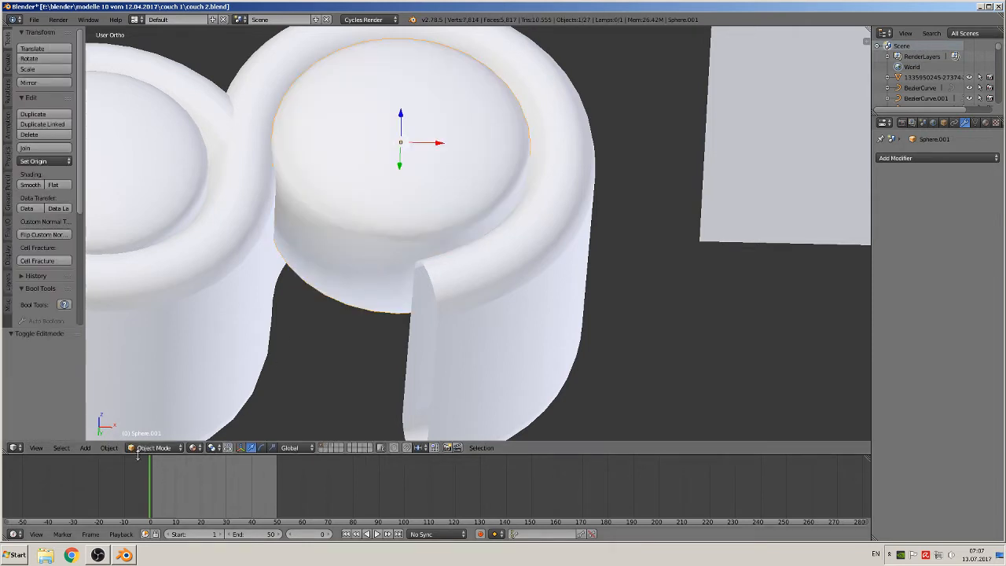
{"action": "left_click", "coordinate": [109, 448]}
{"action": "mouse_move", "coordinate": [147, 364]}
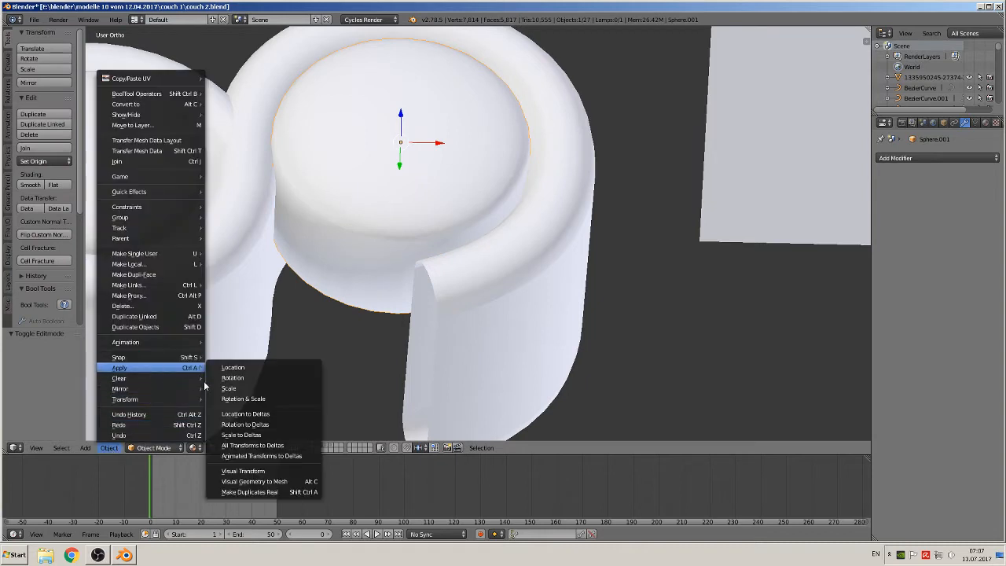
{"action": "left_click", "coordinate": [280, 396]}
- Unwrap the domed insert's fully selected mesh in Edit Mode
{"action": "key", "text": "Tab"}
{"action": "key", "text": "u"}
{"action": "left_click", "coordinate": [362, 312]}
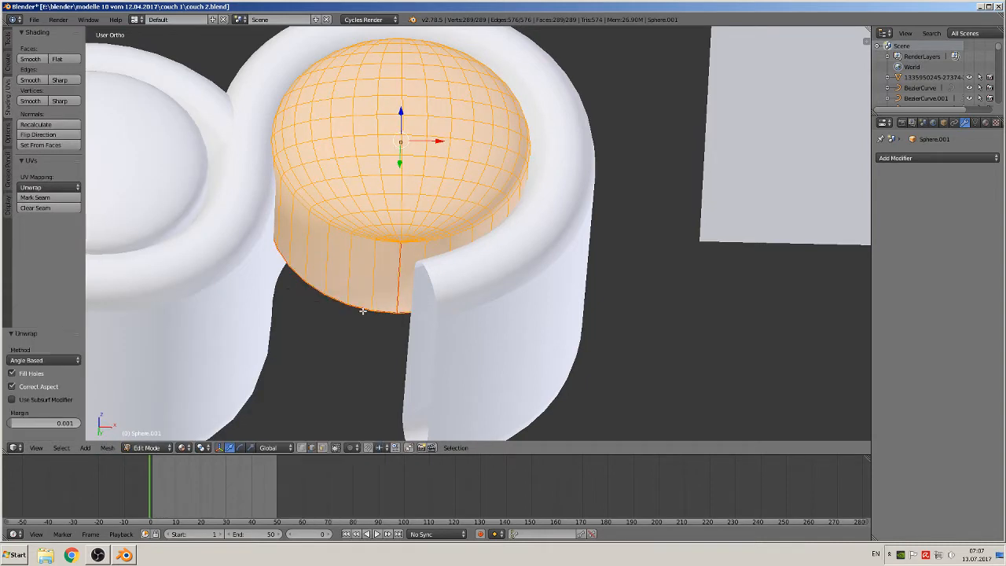
- Open the domed insert inside the closed couch roll in Edit Mode and split off its selected flat back face
{"action": "key", "text": "Tab"}
{"action": "scroll", "coordinate": [309, 278], "scroll_direction": "down", "scroll_amount": 3}
{"action": "right_click", "coordinate": [277, 216]}
{"action": "key", "text": "Tab"}
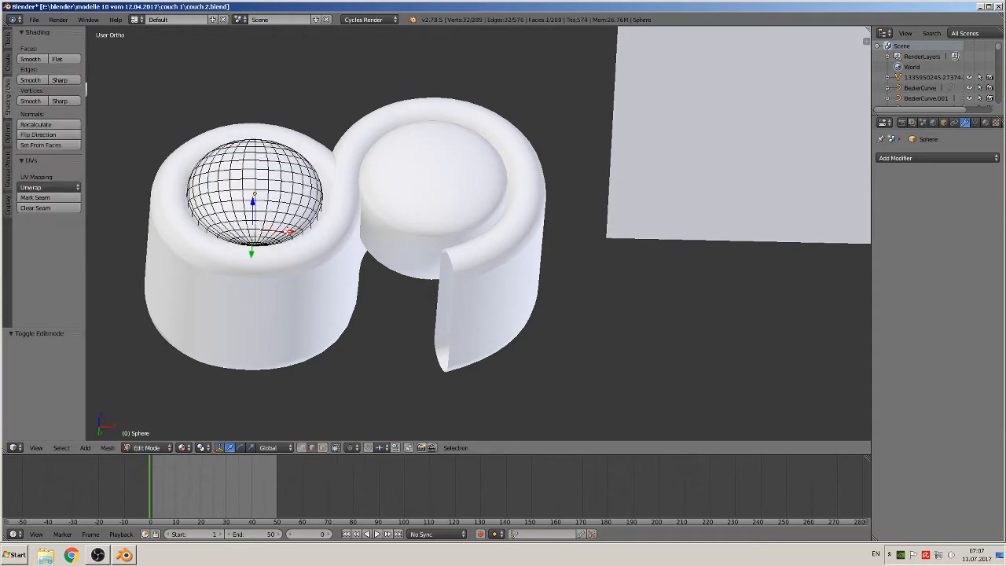
{"action": "key", "text": "y"}
- Switch the viewport to wireframe display and mark the outline of the insert's flat back face as a UV seam
{"action": "left_click", "coordinate": [187, 448]}
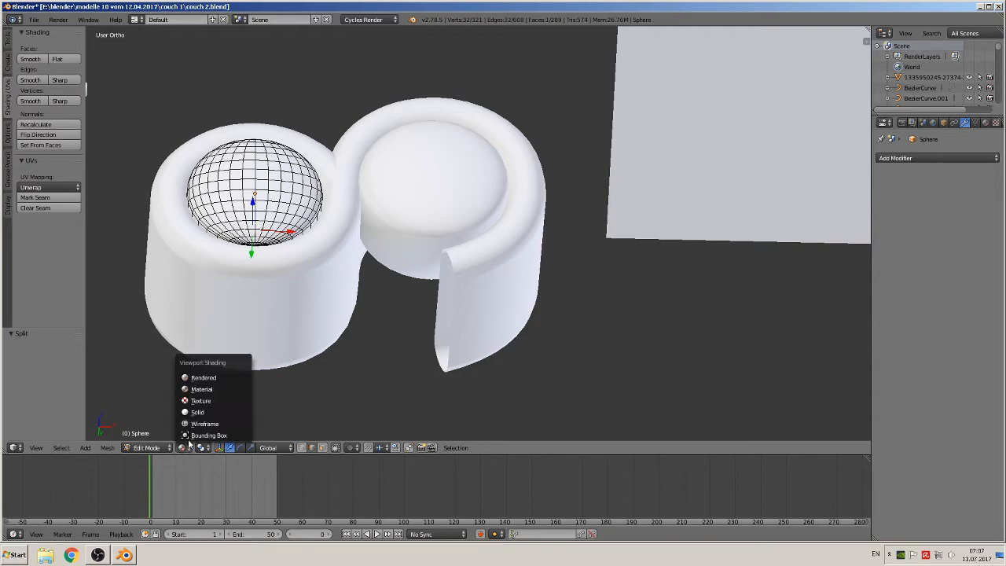
{"action": "left_click", "coordinate": [199, 426]}
{"action": "mouse_move", "coordinate": [220, 382]}
{"action": "middle_mouse_down"}
{"action": "mouse_move", "coordinate": [276, 393]}
{"action": "mouse_move", "coordinate": [306, 418]}
{"action": "mouse_move", "coordinate": [286, 425]}
{"action": "middle_mouse_up"}
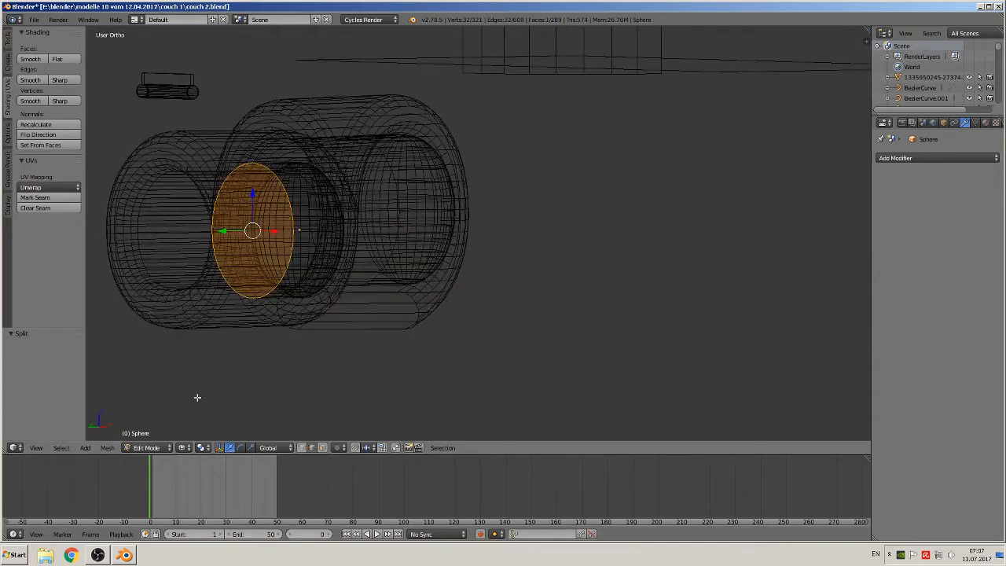
{"action": "left_click", "coordinate": [35, 197]}
- Mark one straight side edge of the domed insert, running up from the back face's outline, as a UV seam
{"action": "scroll", "coordinate": [240, 269], "scroll_direction": "up", "scroll_amount": 2}
{"action": "middle_click_drag", "start_coordinate": [258, 278], "coordinate": [322, 294]}
{"action": "scroll", "coordinate": [319, 303], "scroll_direction": "up", "scroll_amount": 3}
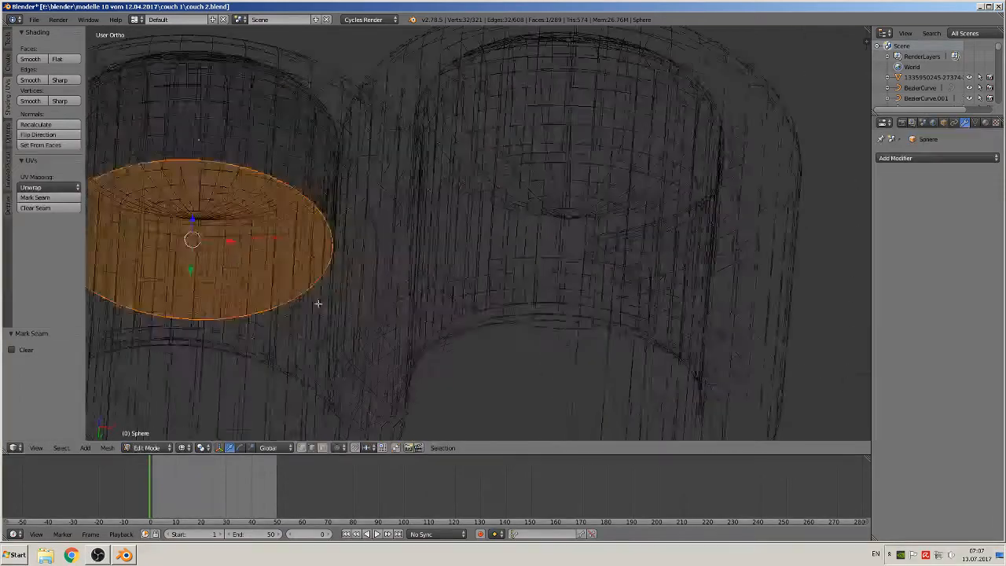
{"action": "scroll", "coordinate": [319, 304], "scroll_direction": "up", "scroll_amount": 1}
{"action": "middle_click_drag", "start_coordinate": [228, 294], "coordinate": [398, 235], "text": "shift"}
{"action": "scroll", "coordinate": [341, 208], "scroll_direction": "up", "scroll_amount": 2}
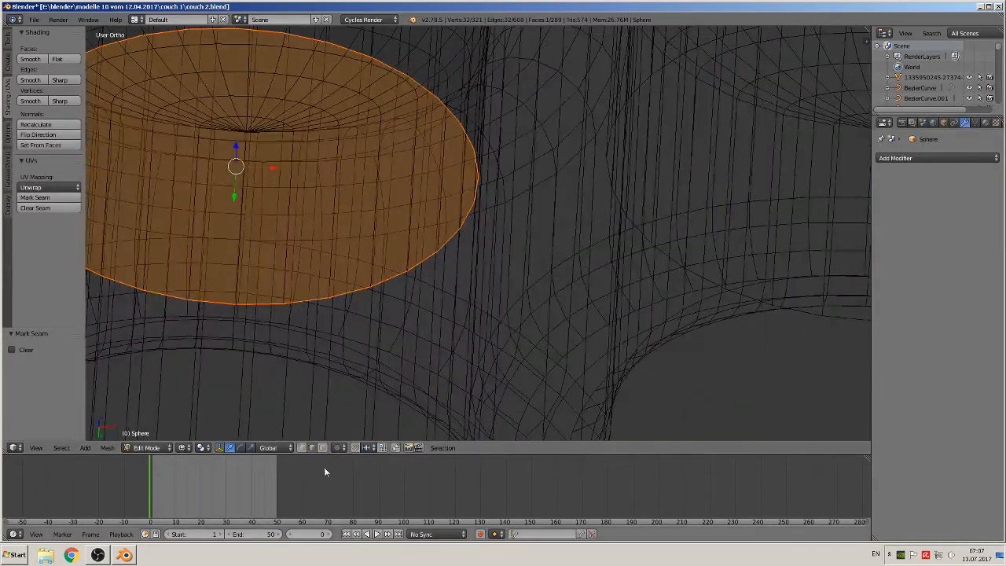
{"action": "right_click", "coordinate": [243, 146]}
{"action": "middle_click_drag", "start_coordinate": [250, 228], "coordinate": [251, 281]}
{"action": "left_click", "coordinate": [39, 198]}
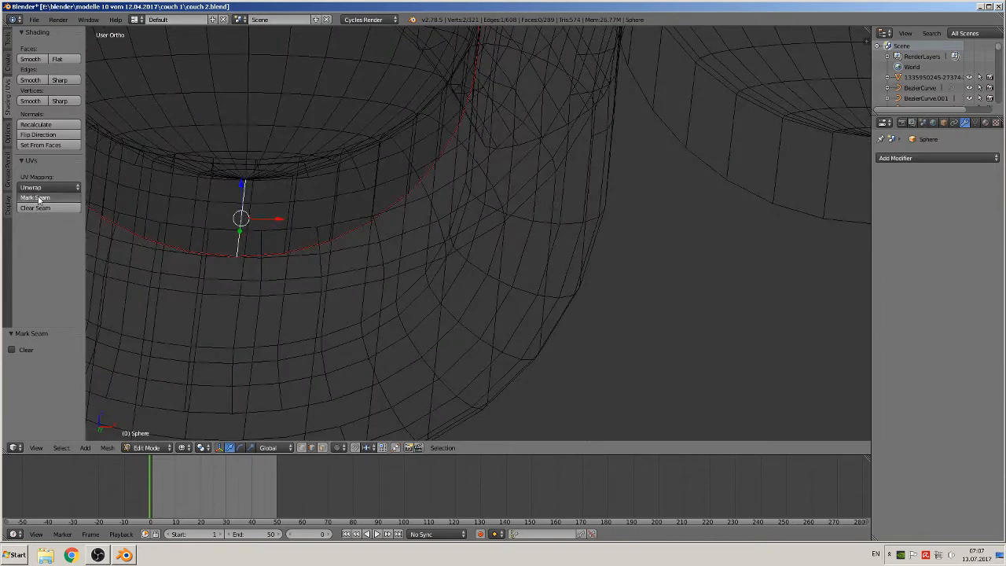
- Unwrap the domed insert's whole mesh, apply the object's rotation and scale in Object Mode, and return to Edit Mode
{"action": "scroll", "coordinate": [184, 212], "scroll_direction": "down", "scroll_amount": 4}
{"action": "key", "text": "a"}
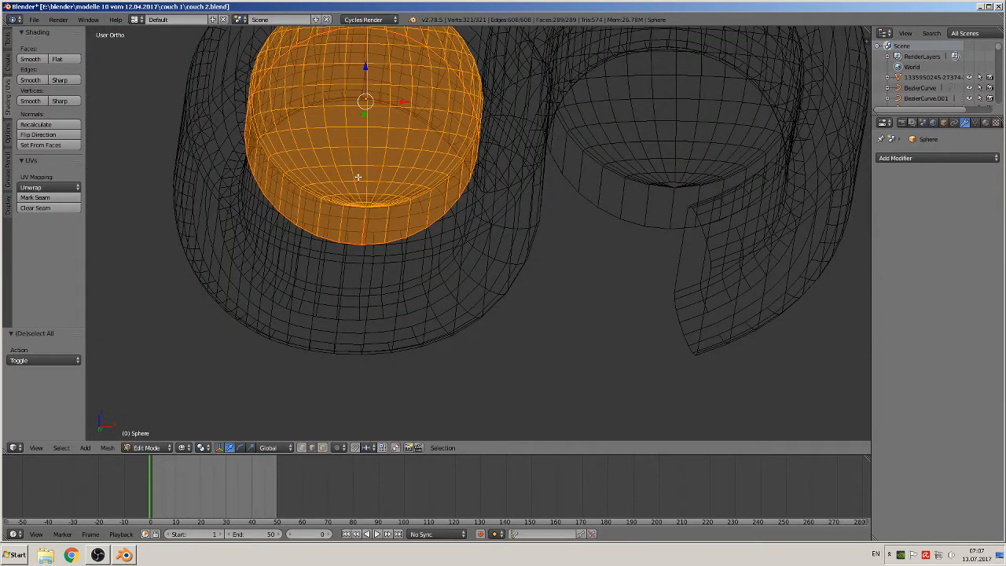
{"action": "key", "text": "u"}
{"action": "left_click", "coordinate": [357, 178]}
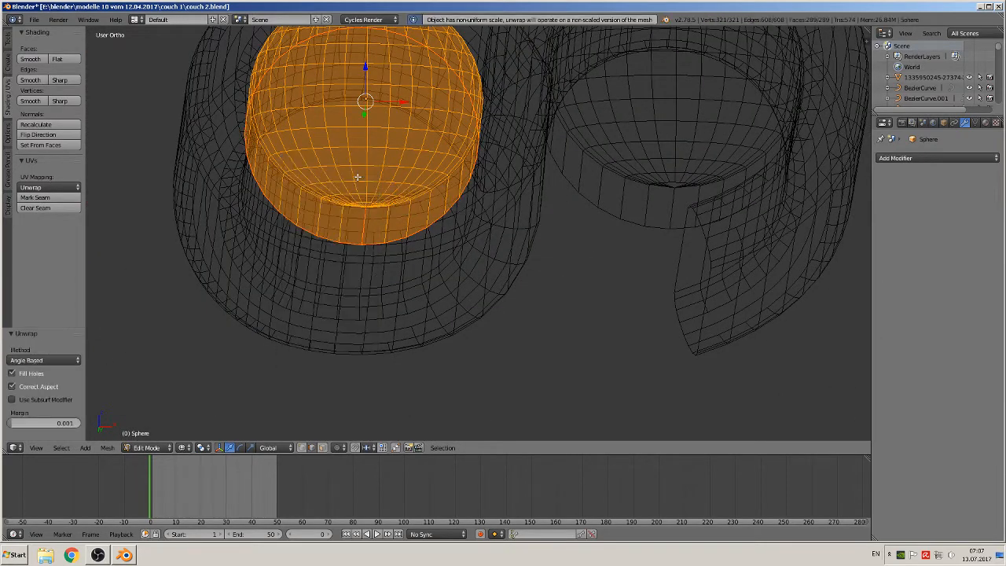
{"action": "key", "text": "Tab"}
{"action": "left_click", "coordinate": [108, 447]}
{"action": "mouse_move", "coordinate": [208, 377]}
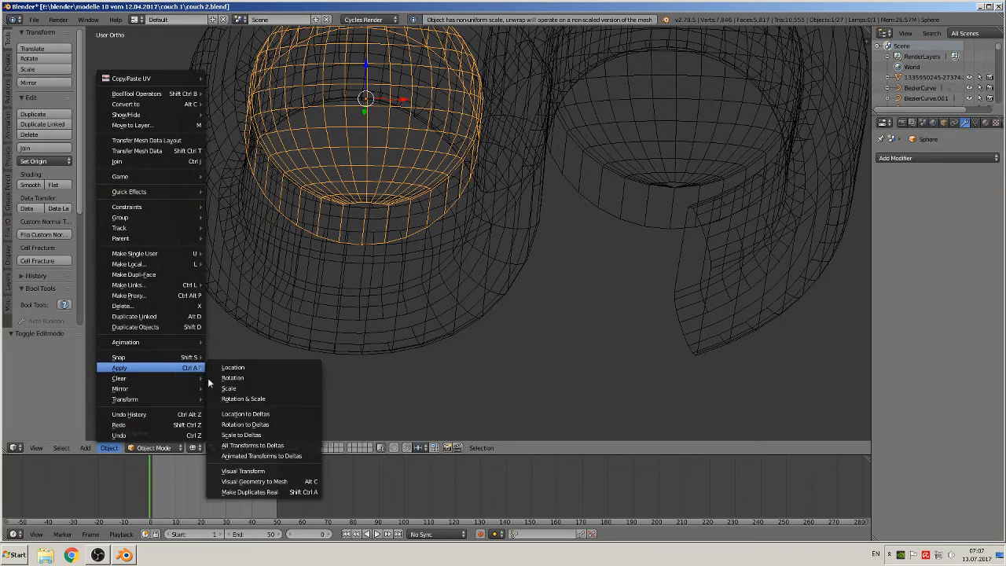
{"action": "left_click", "coordinate": [246, 398]}
{"action": "key", "text": "Tab"}
- Try mapping the domed insert's selected mesh with Smart UV Project at an angle limit of 66
{"action": "key", "text": "u"}
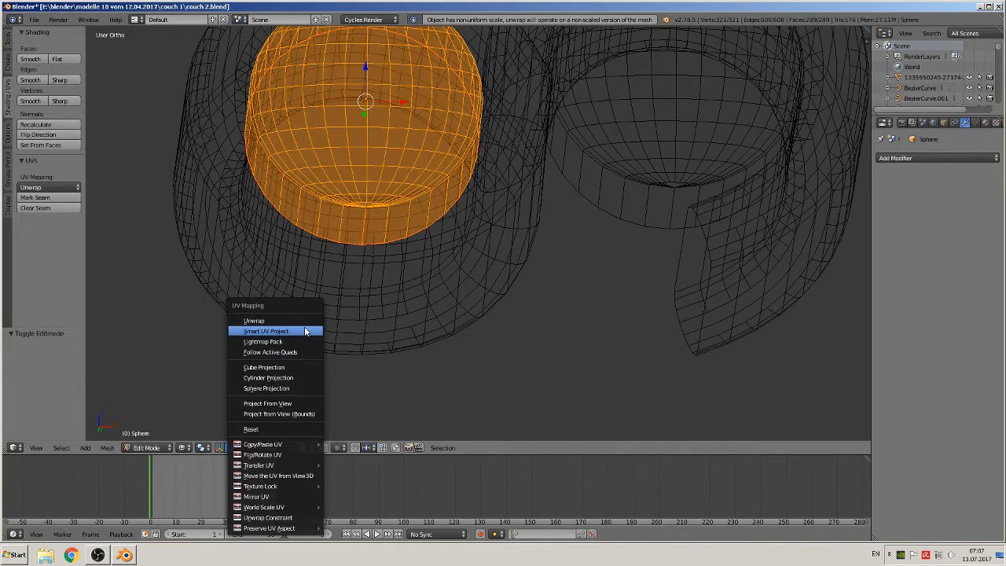
{"action": "left_click", "coordinate": [307, 332]}
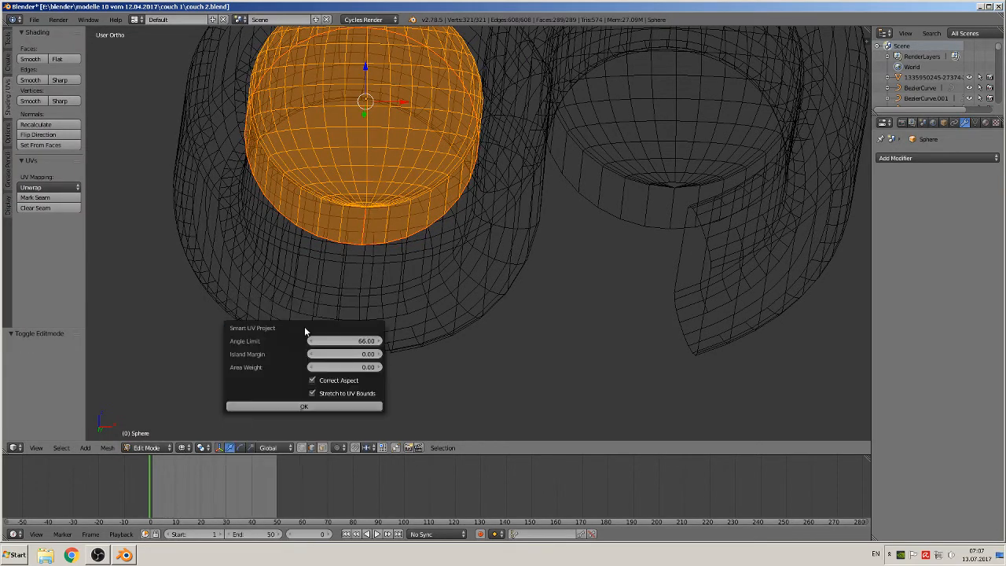
{"action": "left_click", "coordinate": [324, 406]}
- Unwrap the domed insert's fully selected mesh along its marked seams and return to Object Mode
{"action": "key", "text": "u"}
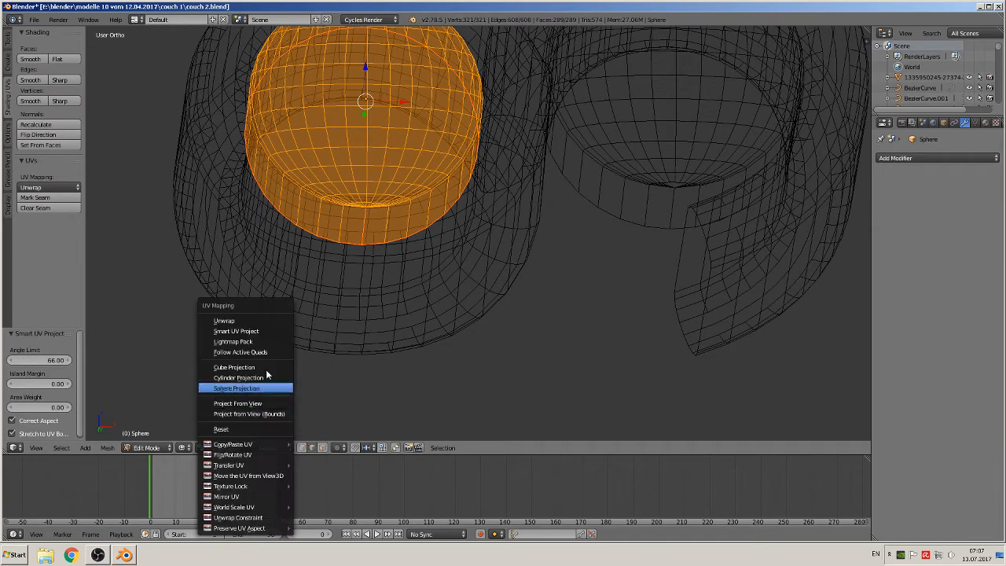
{"action": "left_click", "coordinate": [263, 322]}
{"action": "key", "text": "Tab"}
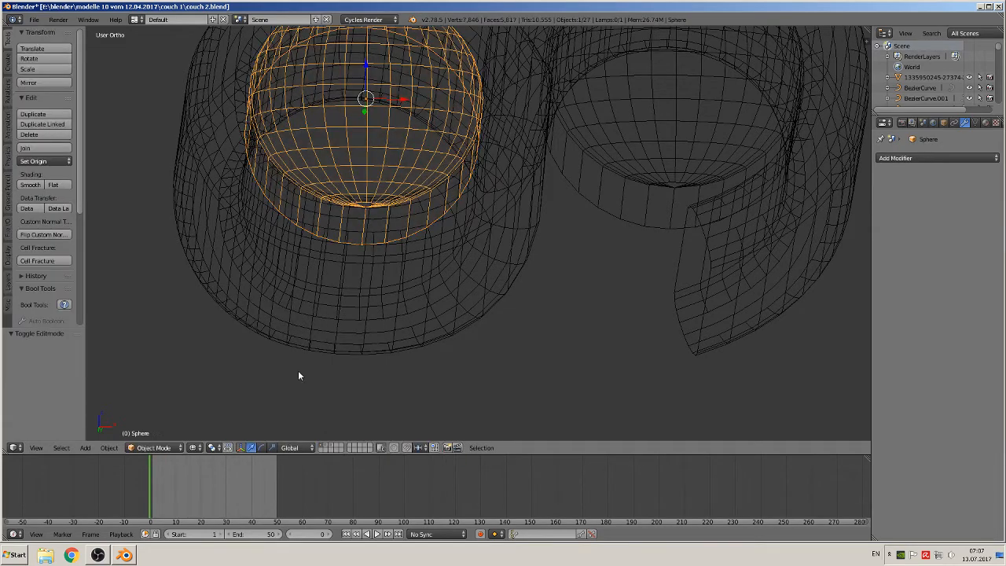
- Select the double-roll couch body, open its mesh in Edit Mode and switch the viewport from wireframe to a shaded display
{"action": "scroll", "coordinate": [294, 372], "scroll_direction": "down", "scroll_amount": 3}
{"action": "middle_click_drag", "start_coordinate": [308, 334], "coordinate": [360, 162]}
{"action": "right_click", "coordinate": [342, 111]}
{"action": "middle_click_drag", "start_coordinate": [371, 220], "coordinate": [263, 321]}
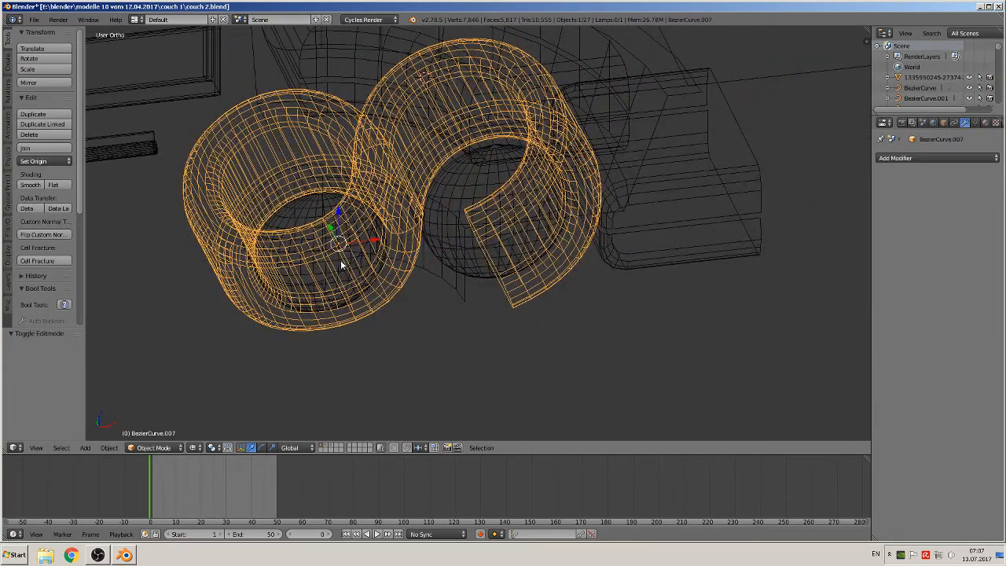
{"action": "middle_click_drag", "start_coordinate": [341, 265], "coordinate": [305, 233]}
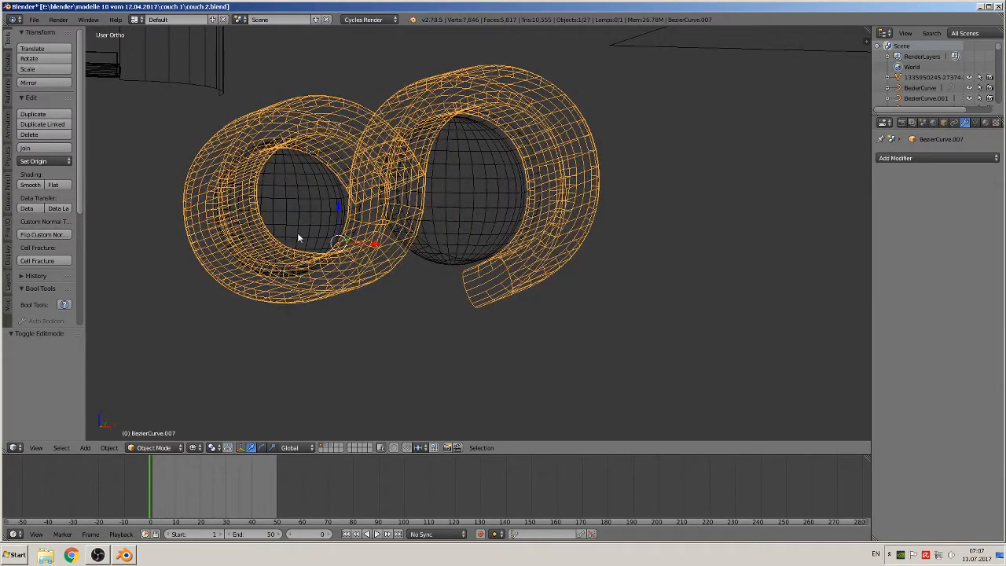
{"action": "key", "text": "Tab"}
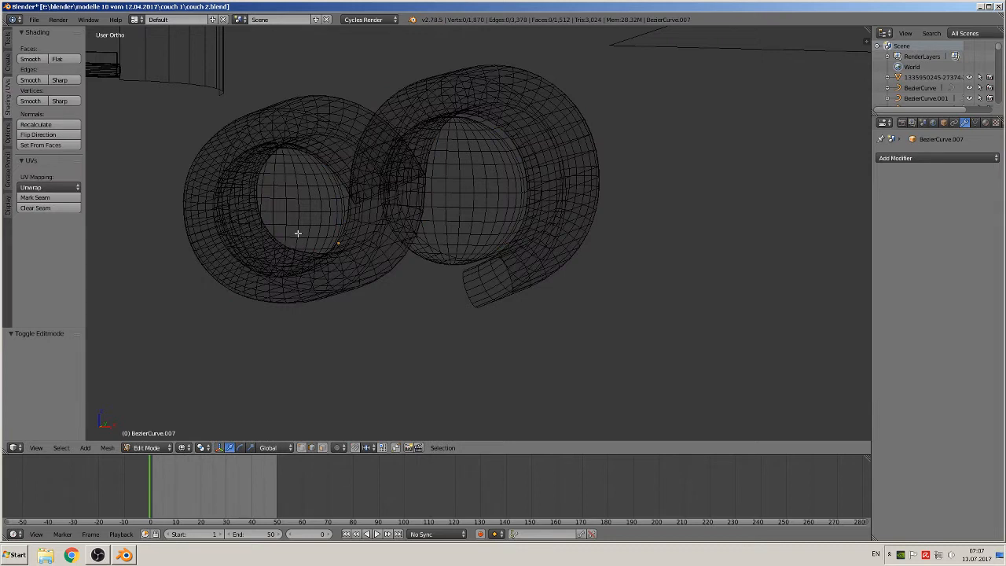
{"action": "left_click", "coordinate": [188, 448]}
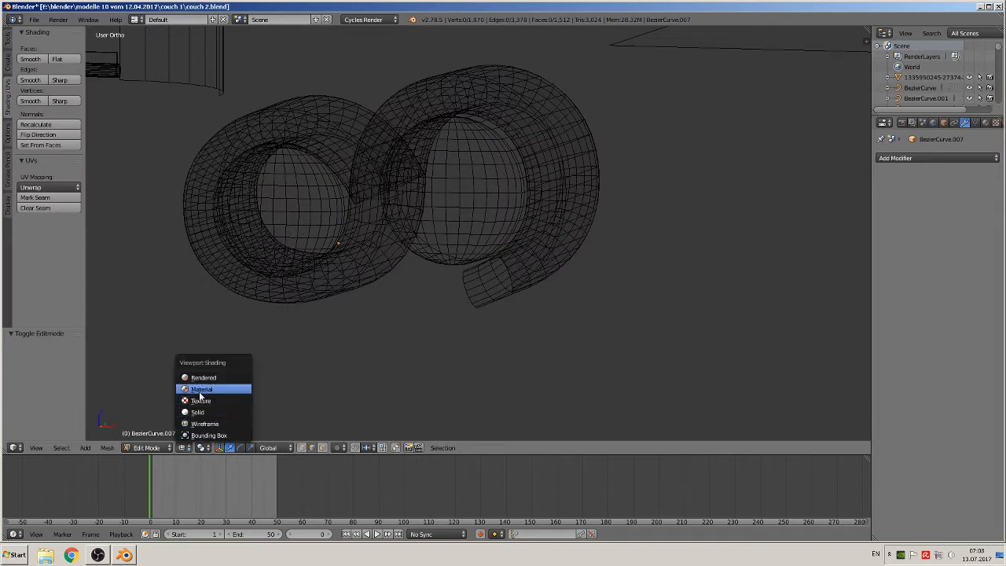
{"action": "left_click", "coordinate": [202, 398]}
- Fill the open end of the couch roll with a face and mark that face's outline as a UV seam
{"action": "scroll", "coordinate": [376, 268], "scroll_direction": "up", "scroll_amount": 1}
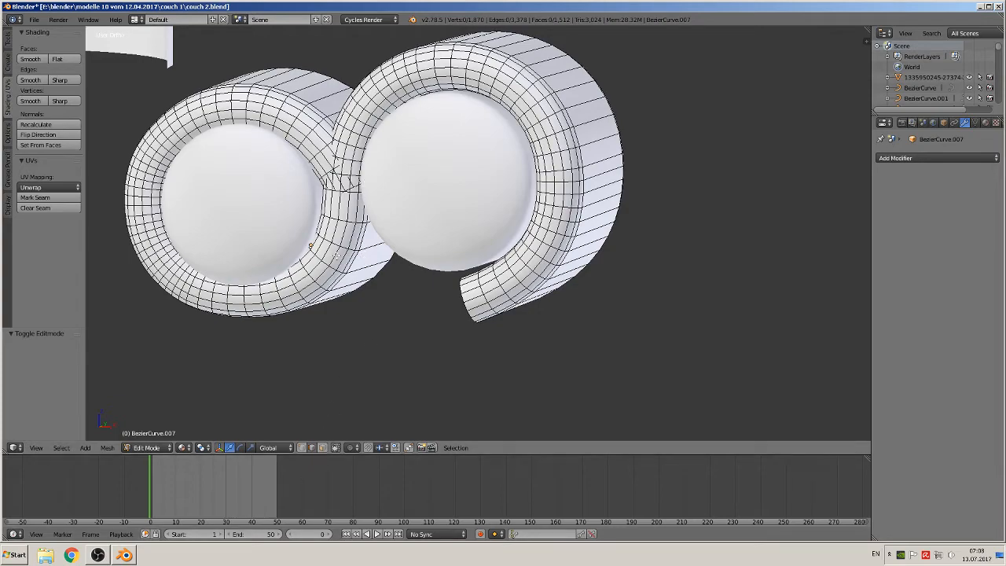
{"action": "middle_click_drag", "start_coordinate": [336, 255], "coordinate": [236, 205]}
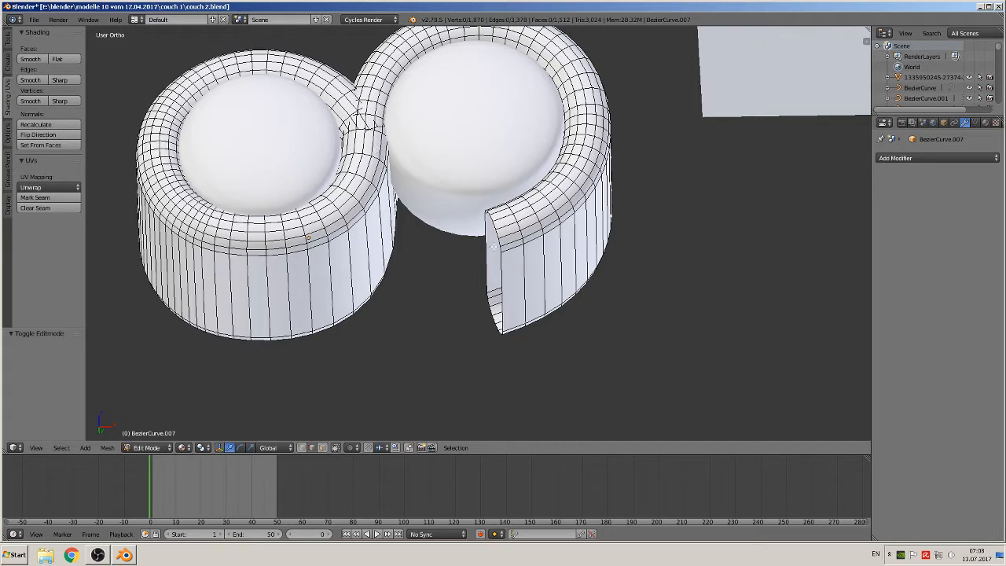
{"action": "right_click", "coordinate": [502, 268]}
{"action": "right_click", "coordinate": [492, 235], "text": "alt"}
{"action": "right_click", "coordinate": [492, 315], "text": "alt+shift"}
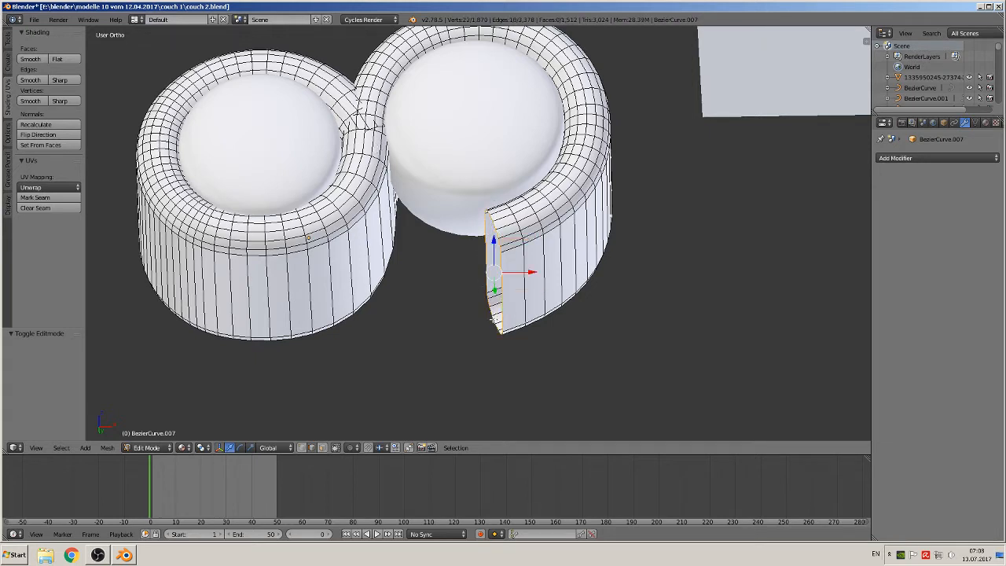
{"action": "key", "text": "f"}
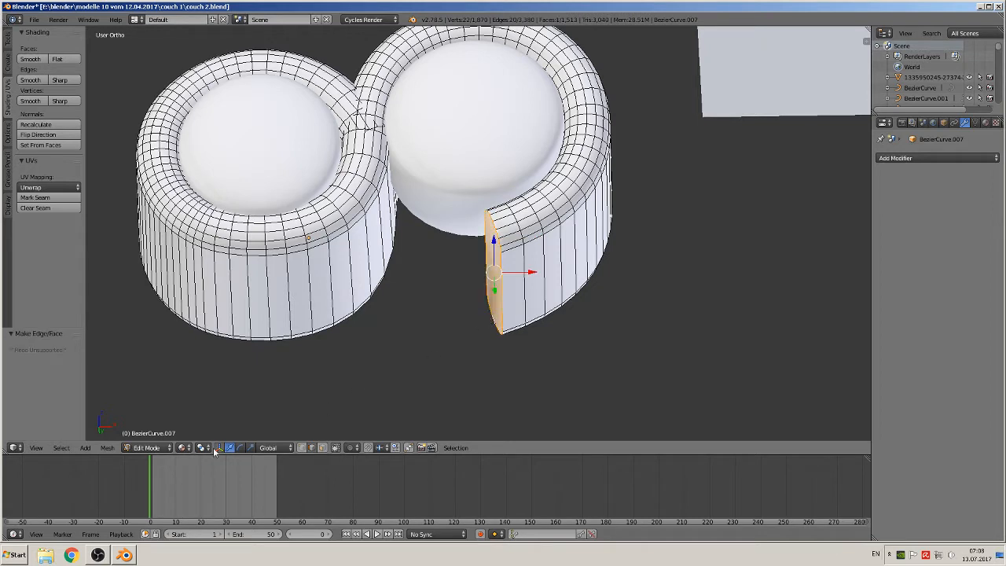
{"action": "left_click", "coordinate": [35, 197]}
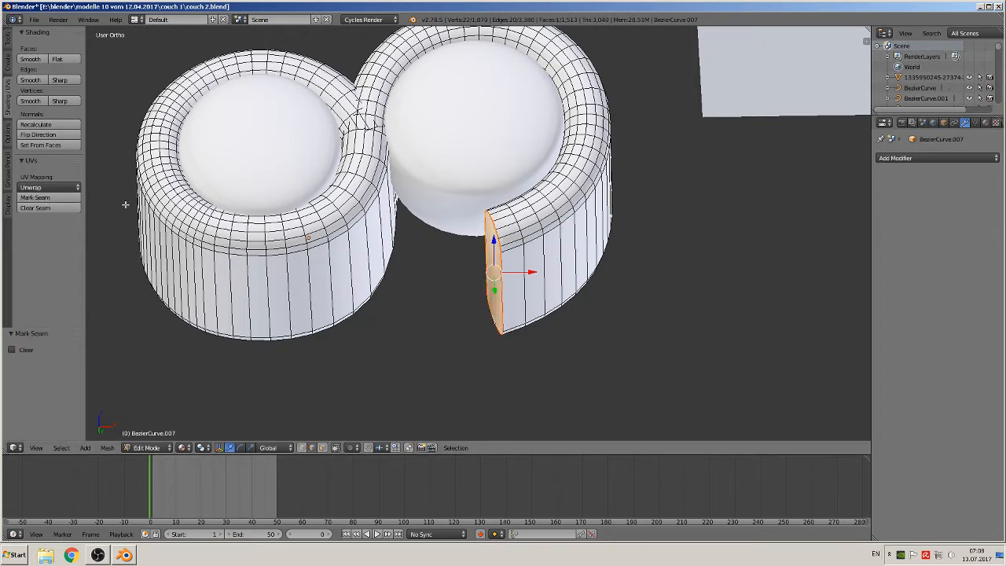
{"action": "middle_click_drag", "start_coordinate": [450, 265], "coordinate": [502, 258]}
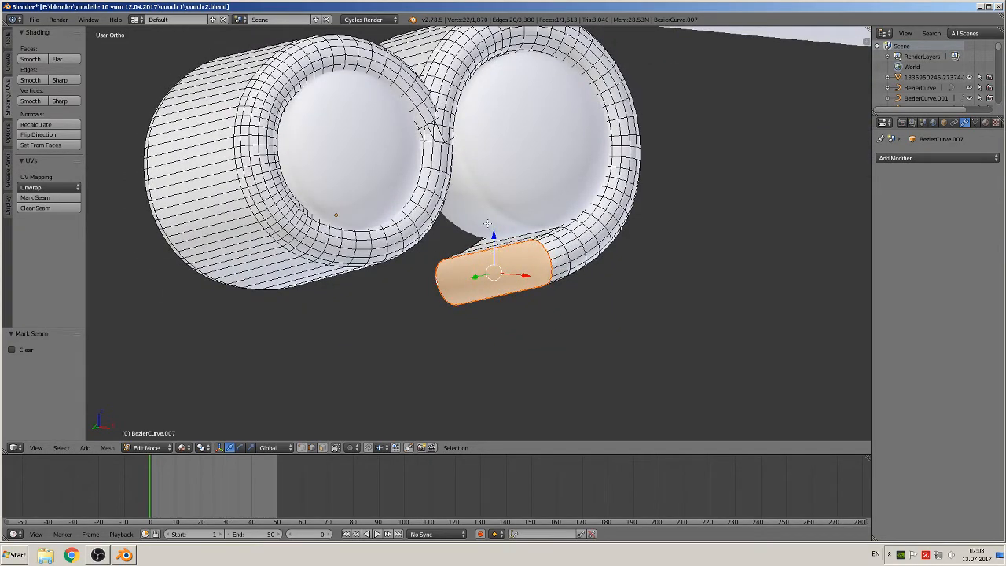
{"action": "middle_click_drag", "start_coordinate": [420, 269], "coordinate": [471, 313]}
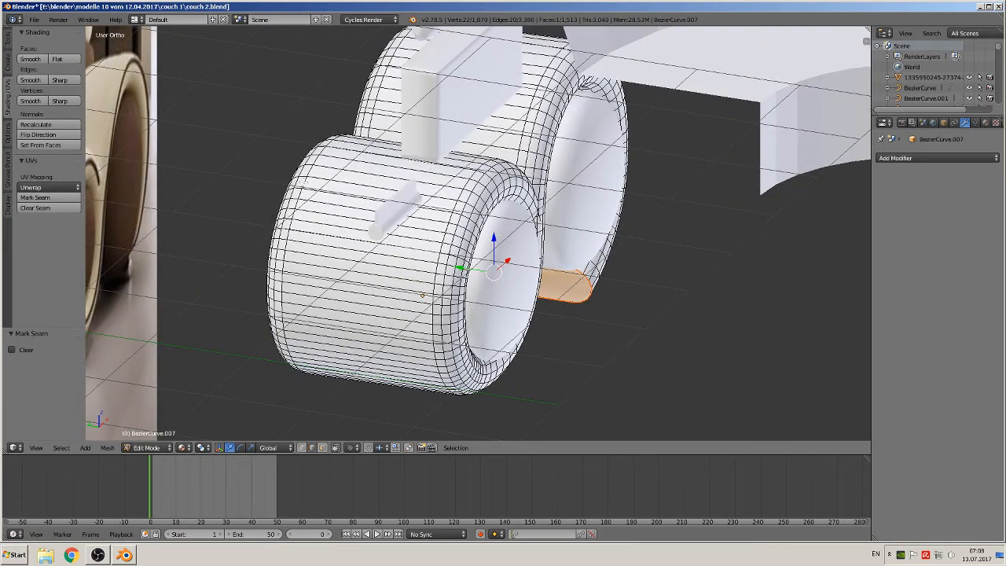
- Mark a seam along the edge loop running around the rounded back rim of the double-scroll armrest
{"action": "middle_click_drag", "start_coordinate": [283, 202], "coordinate": [368, 197]}
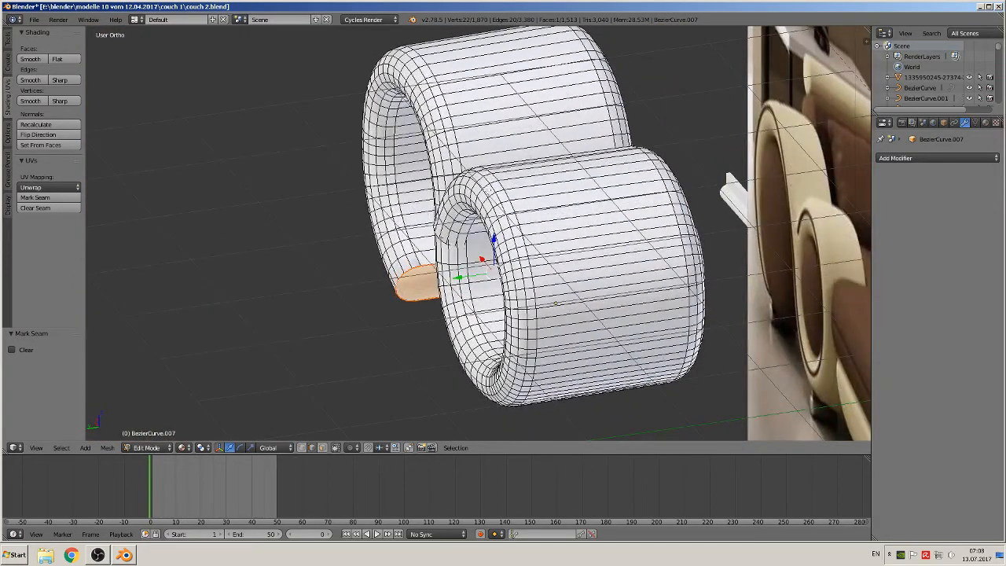
{"action": "right_click", "coordinate": [477, 195], "text": "alt"}
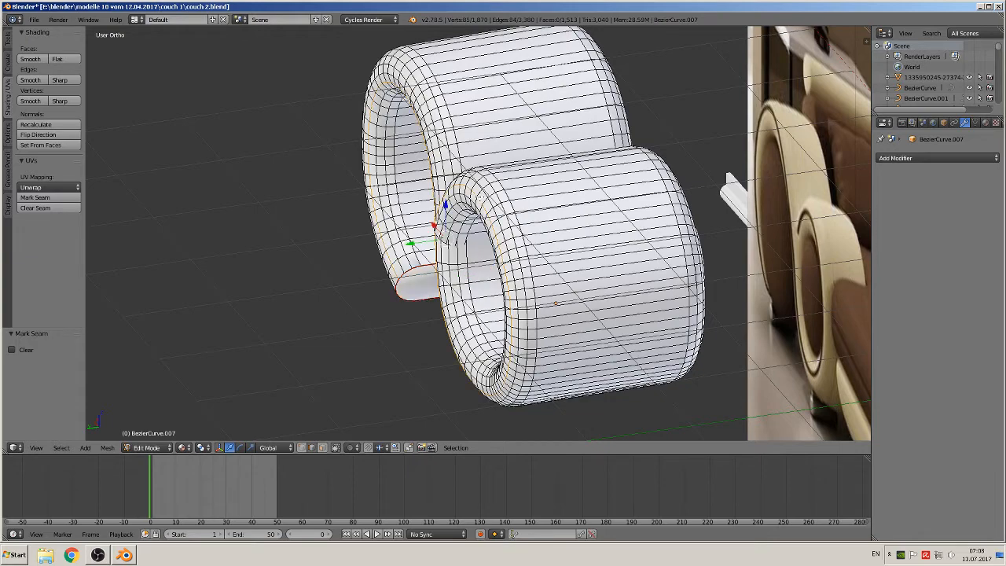
{"action": "middle_click_drag", "start_coordinate": [477, 197], "coordinate": [503, 195]}
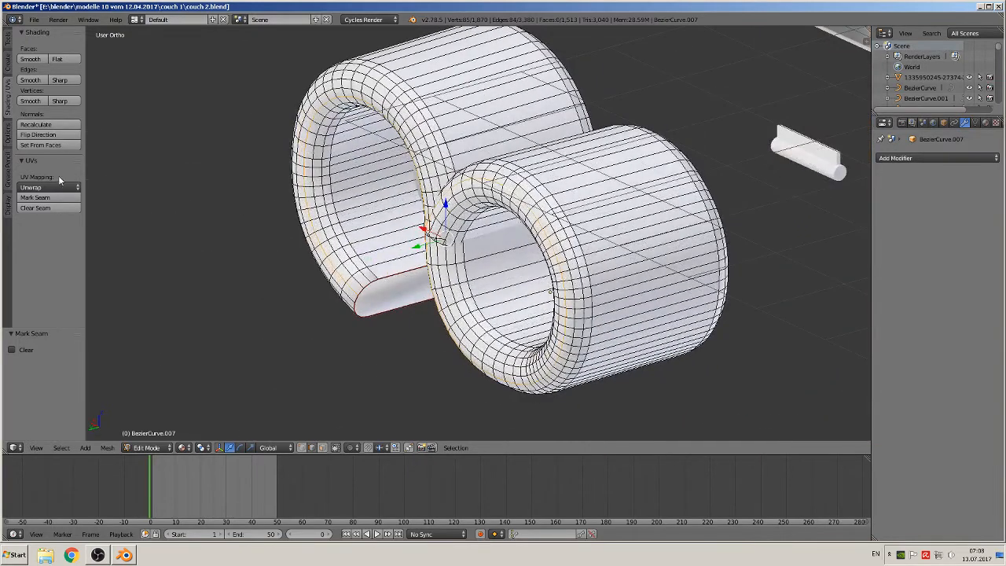
{"action": "left_click", "coordinate": [30, 198]}
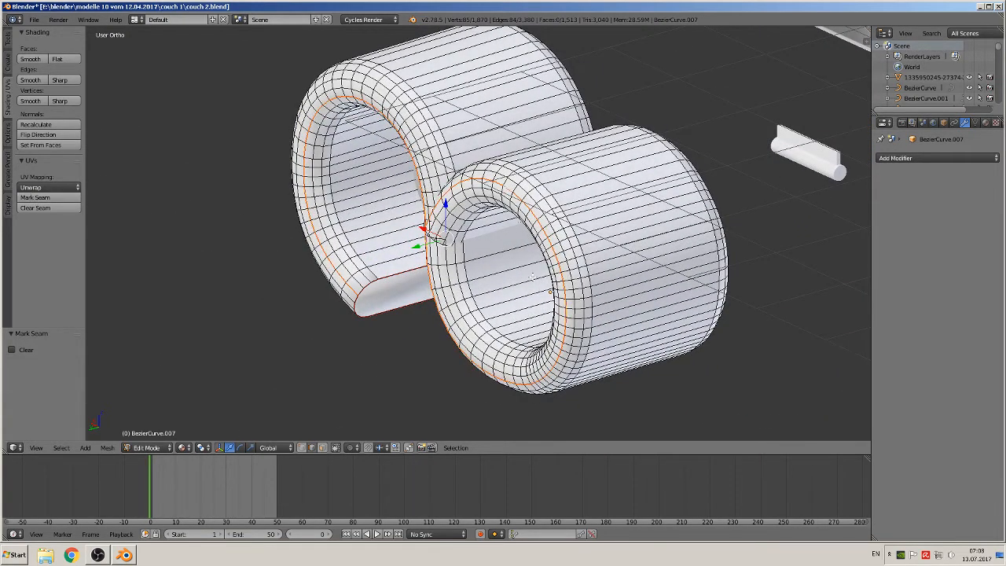
- Mark seams along two neighbouring edge loops on the armrest's front rim and deselect everything
{"action": "middle_click_drag", "start_coordinate": [532, 276], "coordinate": [364, 251]}
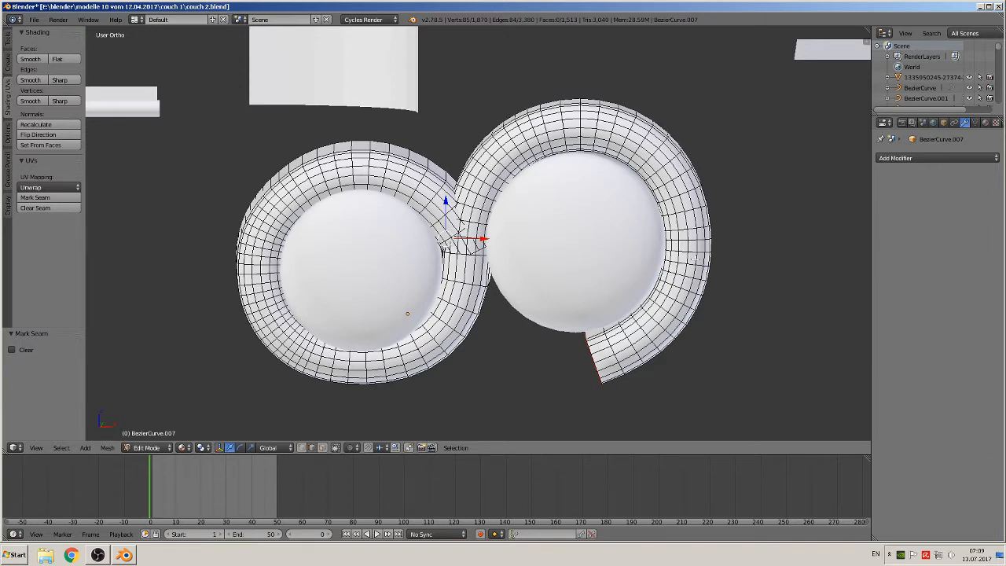
{"action": "scroll", "coordinate": [312, 302], "scroll_direction": "up", "scroll_amount": 1}
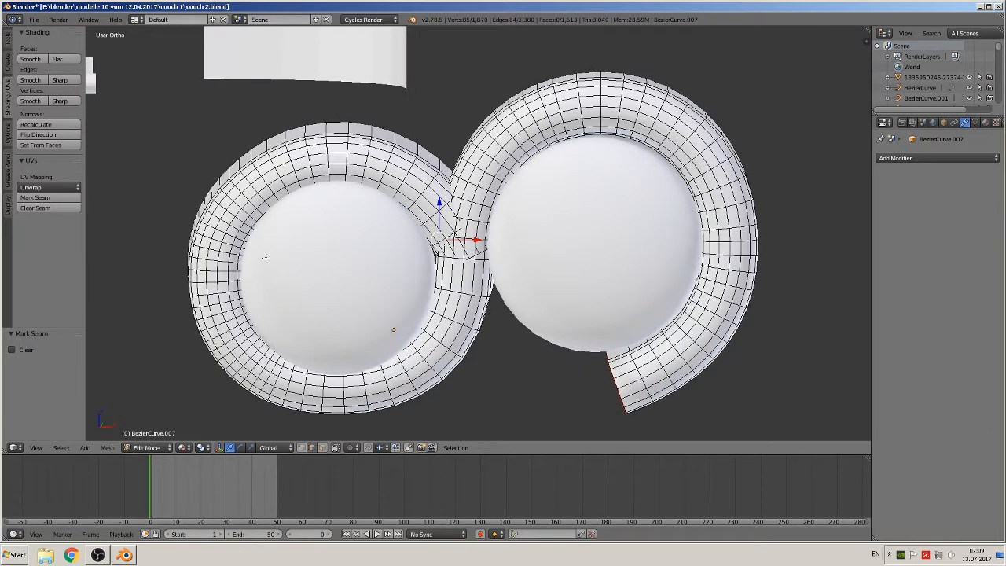
{"action": "left_click", "coordinate": [322, 447]}
{"action": "right_click", "coordinate": [455, 239], "text": "alt"}
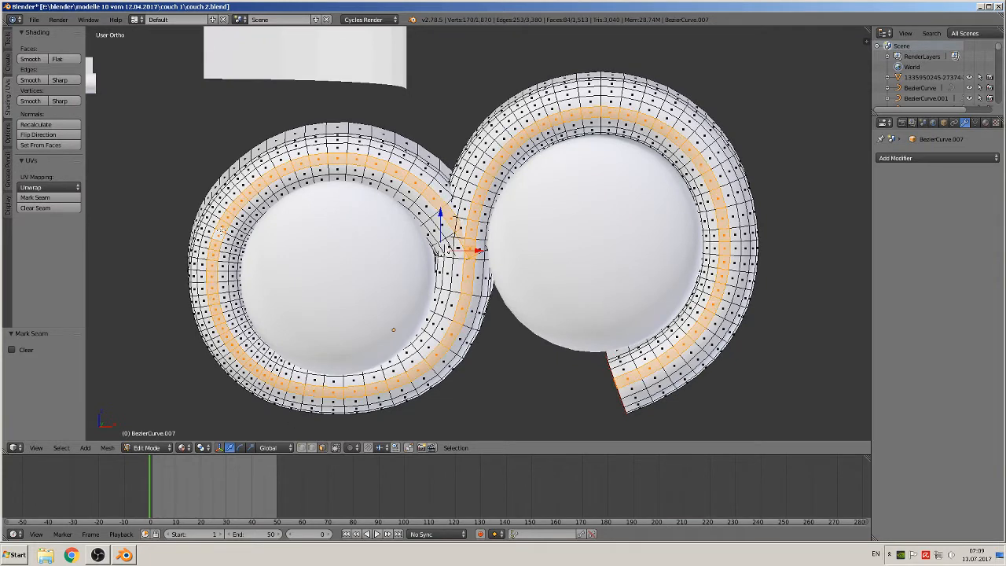
{"action": "left_click", "coordinate": [311, 448]}
{"action": "right_click", "coordinate": [235, 226], "text": "alt"}
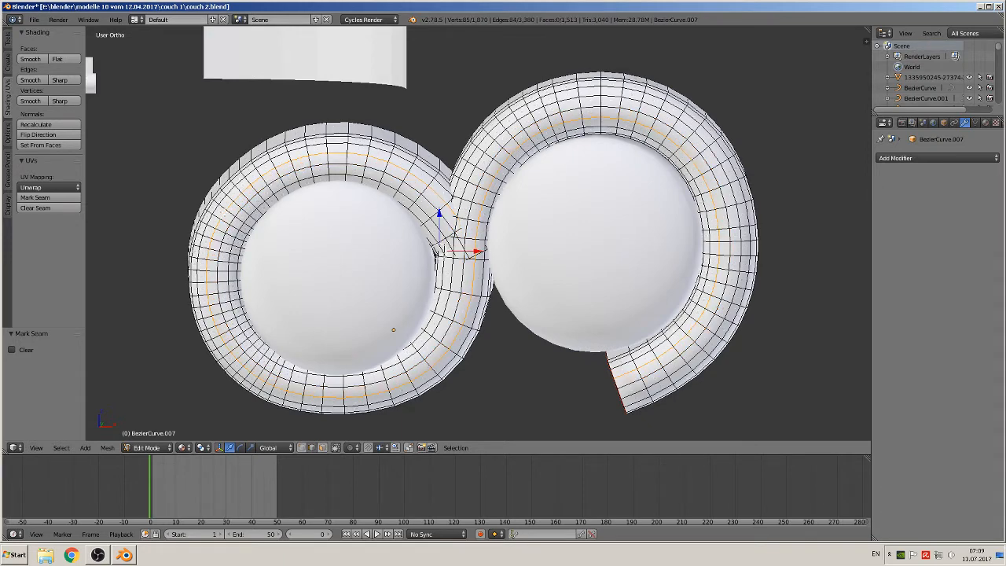
{"action": "left_click", "coordinate": [35, 197]}
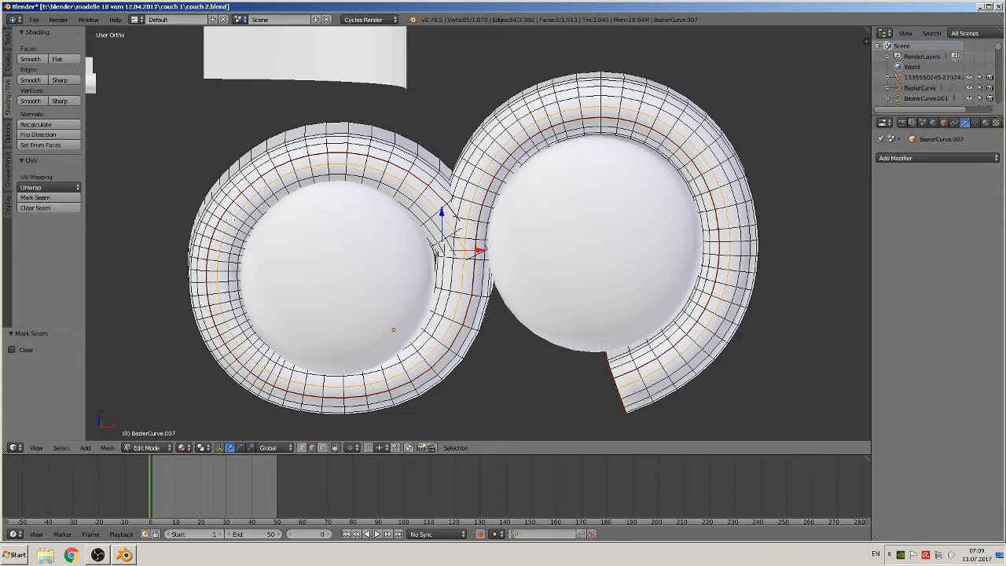
{"action": "left_click", "coordinate": [69, 198]}
{"action": "scroll", "coordinate": [324, 256], "scroll_direction": "down", "scroll_amount": 2}
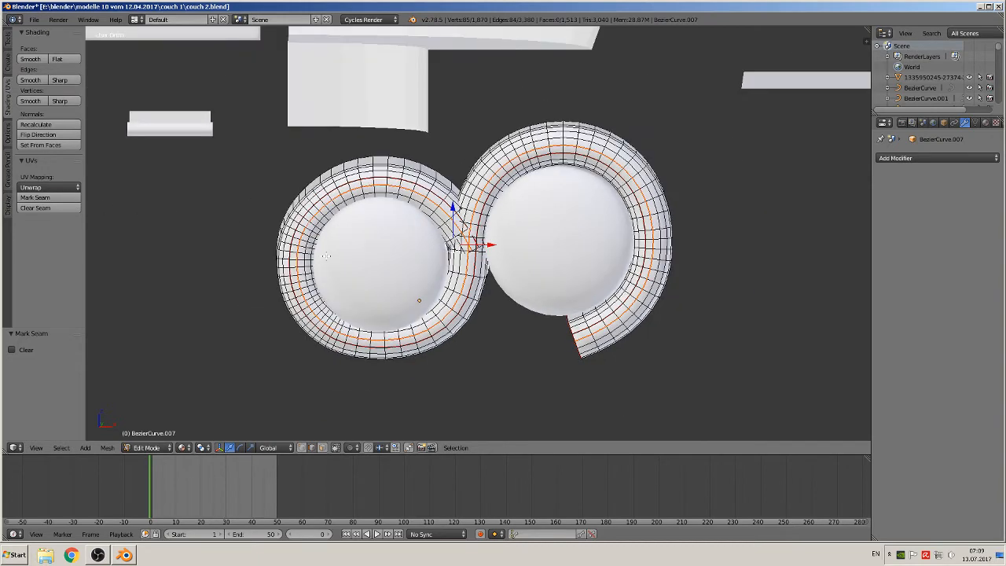
{"action": "key", "text": "Tab"}
{"action": "key", "text": "Tab"}
{"action": "key", "text": "a"}
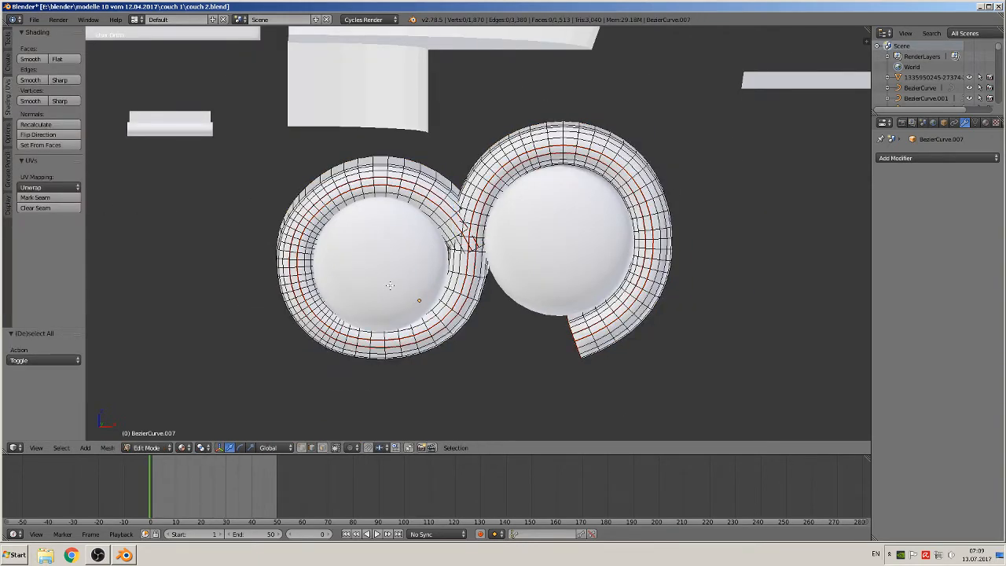
- Apply the rotation and scale of the double-scroll armrest in Object Mode
{"action": "middle_click_drag", "start_coordinate": [472, 275], "coordinate": [487, 212]}
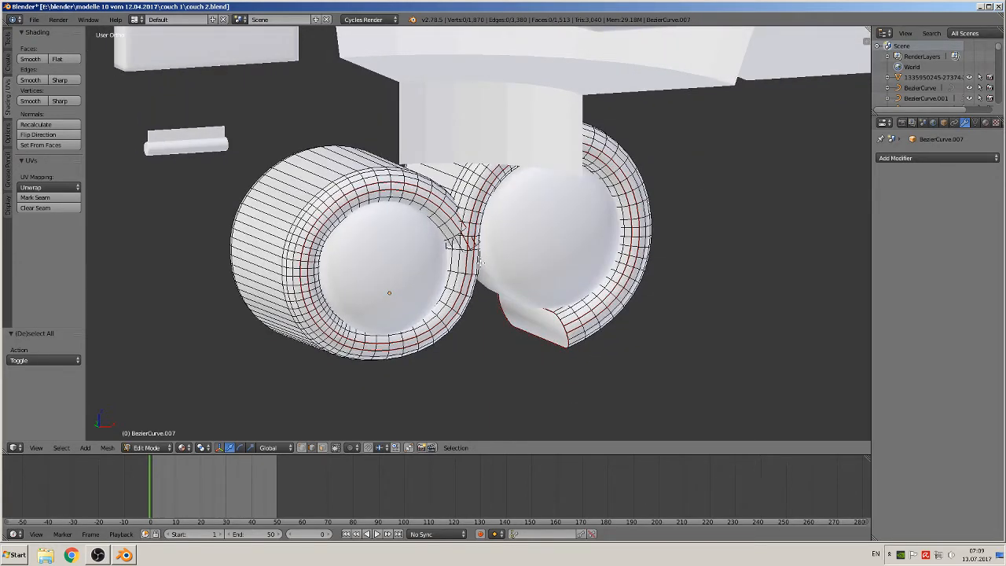
{"action": "key", "text": "Tab"}
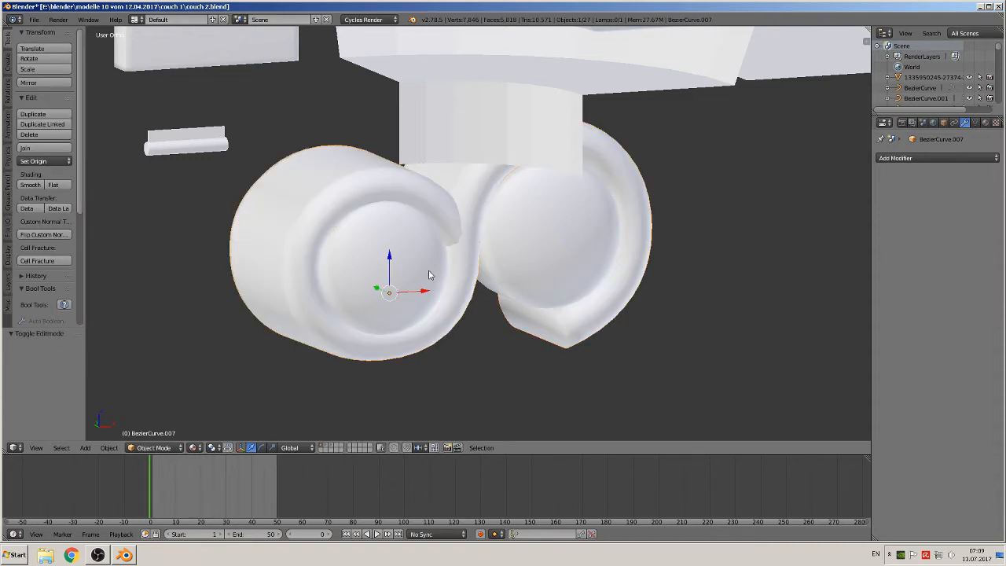
{"action": "key", "text": "Tab"}
{"action": "key", "text": "Tab"}
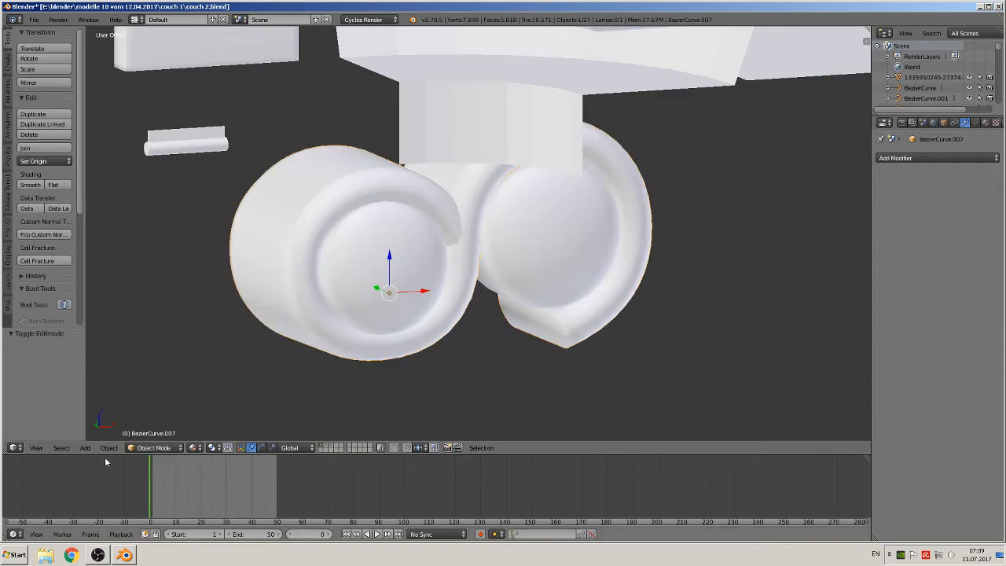
{"action": "left_click", "coordinate": [109, 448]}
{"action": "mouse_move", "coordinate": [157, 367]}
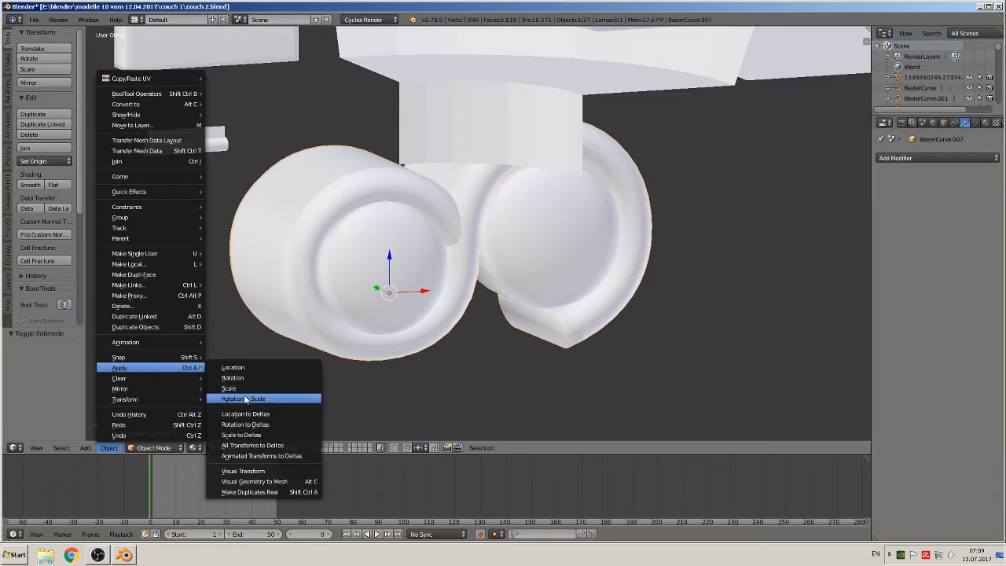
{"action": "left_click", "coordinate": [243, 397]}
- Unwrap the whole armrest mesh along its marked seams and return to Object Mode
{"action": "key", "text": "Tab"}
{"action": "key", "text": "a"}
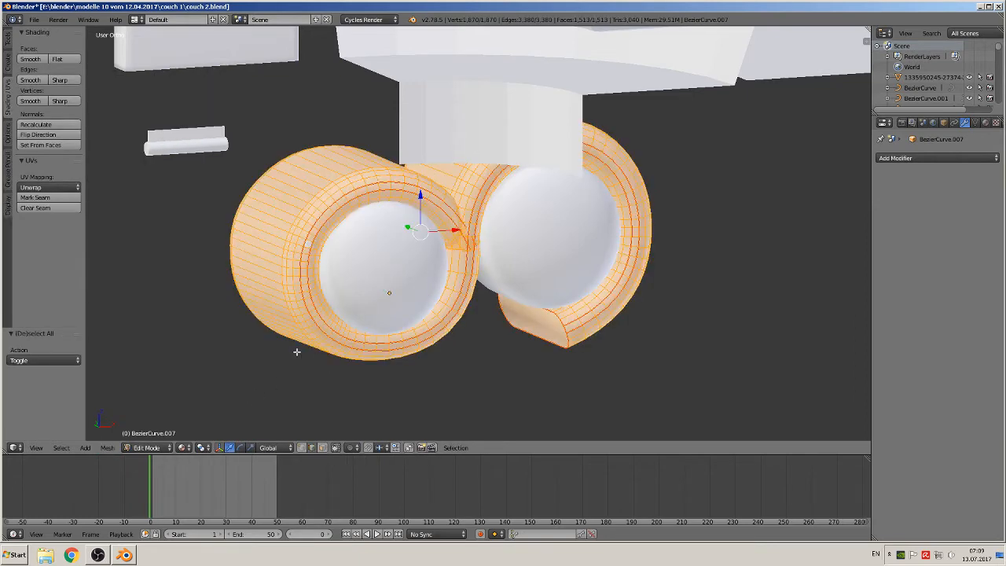
{"action": "key", "text": "u"}
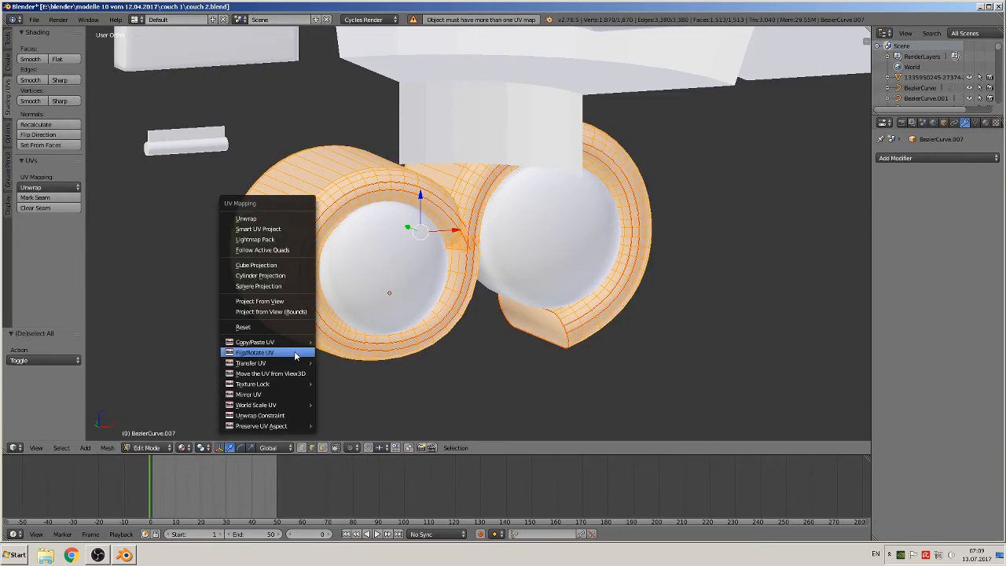
{"action": "left_click", "coordinate": [246, 219]}
{"action": "key", "text": "Tab"}
{"action": "scroll", "coordinate": [459, 289], "scroll_direction": "down", "scroll_amount": 5}
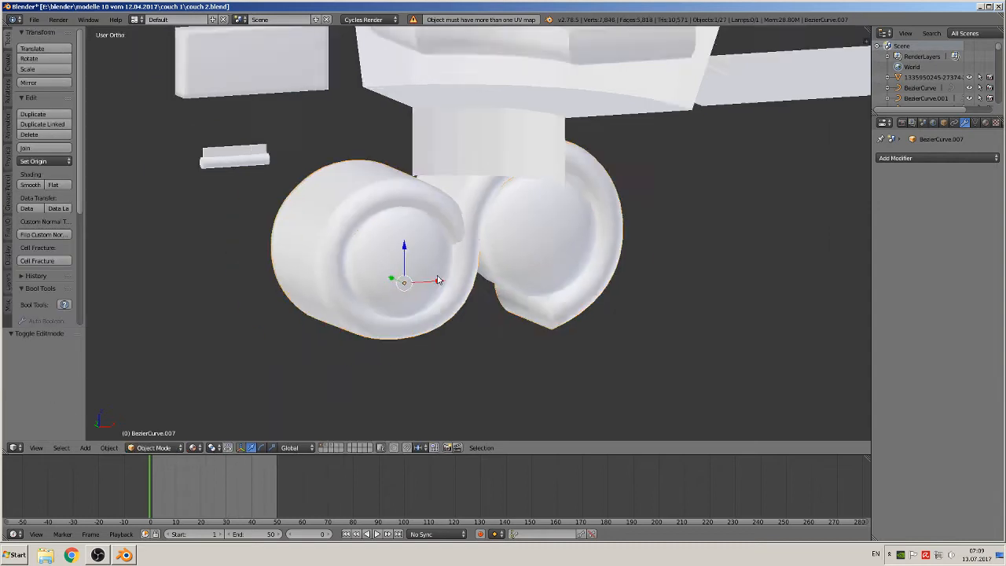
- Return to the front view of the whole scene and save the blend file
{"action": "middle_click_drag", "start_coordinate": [459, 289], "coordinate": [595, 299]}
{"action": "key", "text": "KP_1"}
{"action": "scroll", "coordinate": [427, 271], "scroll_direction": "down", "scroll_amount": 3}
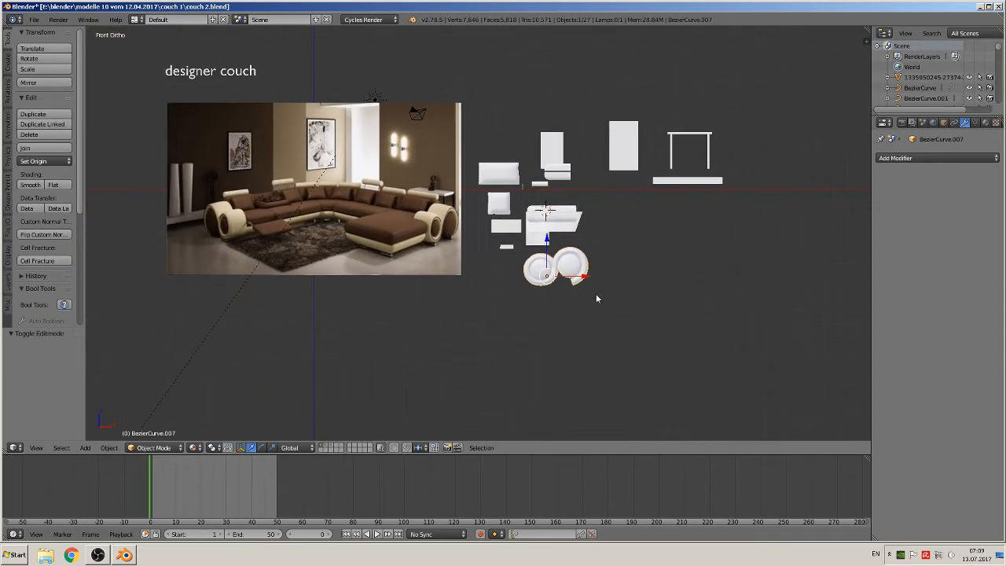
{"action": "left_click", "coordinate": [34, 19]}
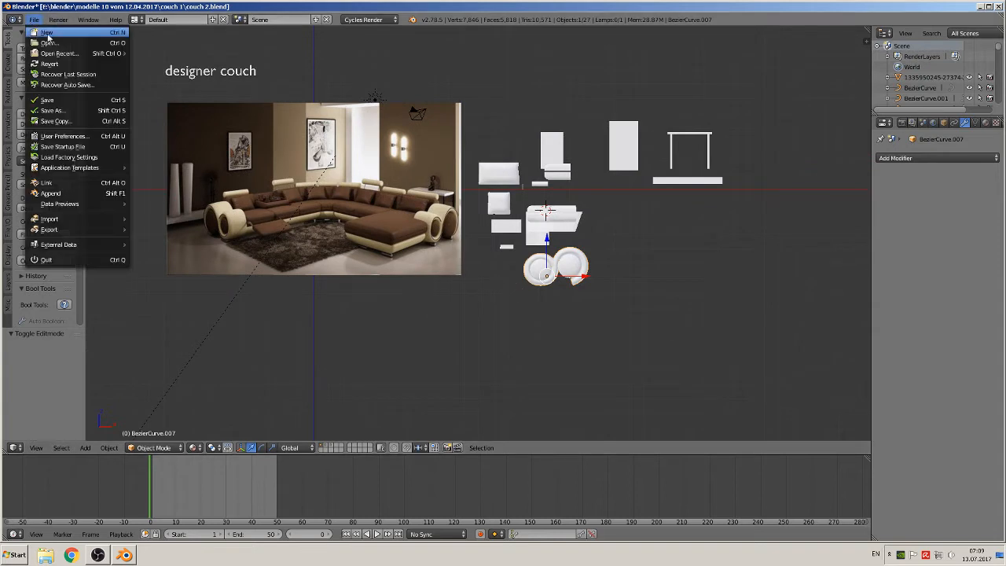
{"action": "left_click", "coordinate": [78, 101]}
- Create a new material named "black" on the tall rectangular panel above the couch parts
{"action": "scroll", "coordinate": [369, 165], "scroll_direction": "up", "scroll_amount": 2}
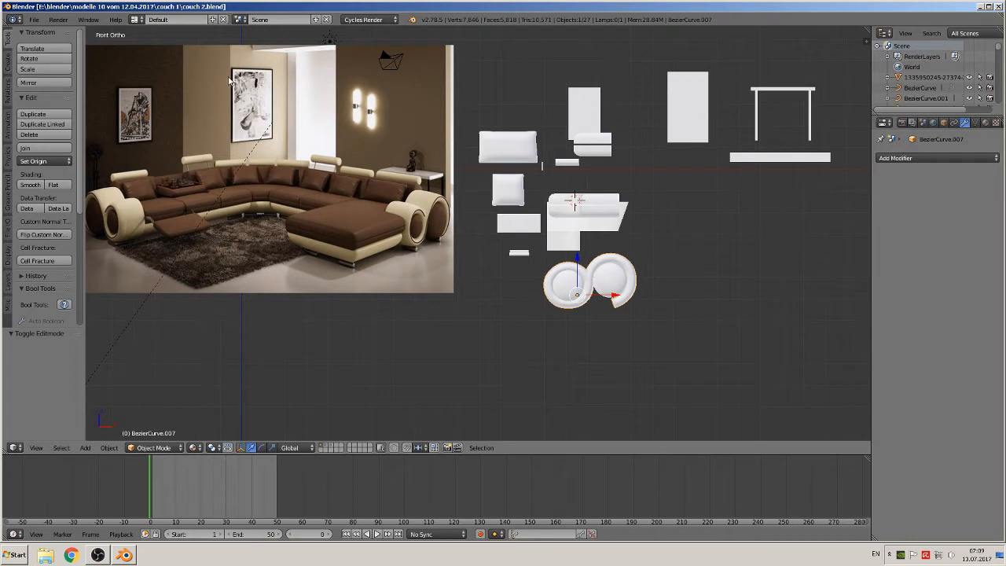
{"action": "left_click", "coordinate": [986, 123]}
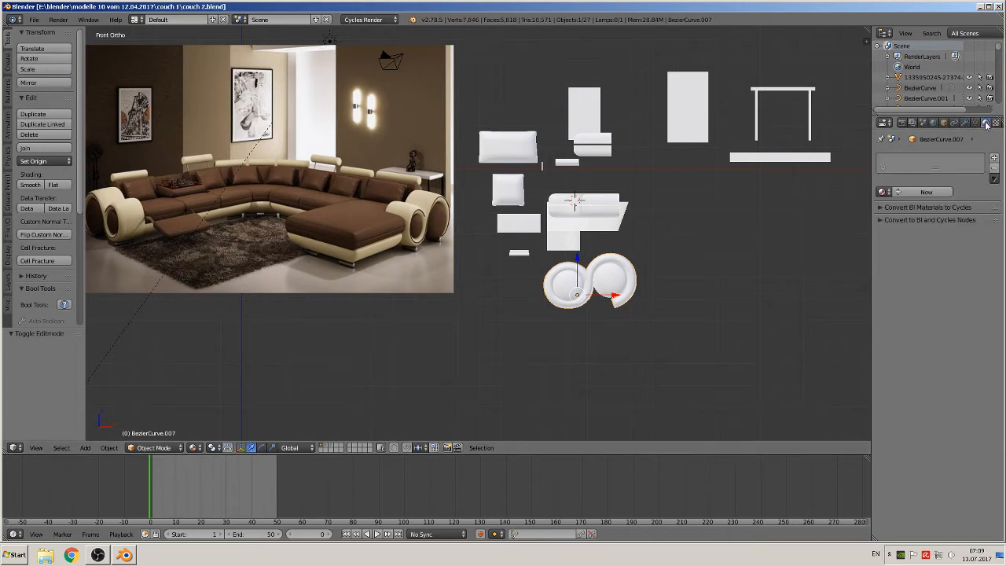
{"action": "right_click", "coordinate": [585, 116]}
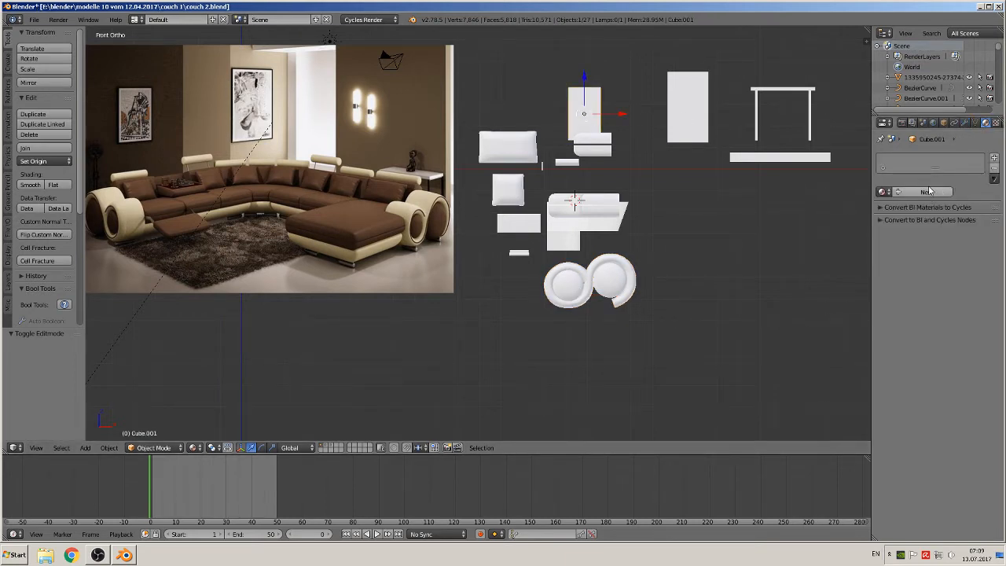
{"action": "left_click", "coordinate": [929, 193]}
{"action": "left_click", "coordinate": [904, 192]}
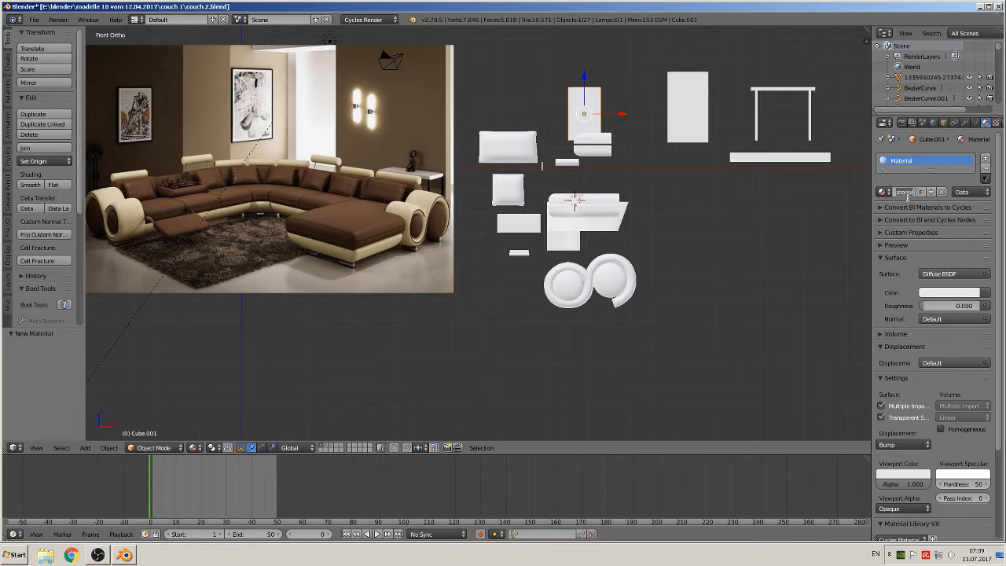
{"action": "type", "text": "black"}
{"action": "key", "text": "Return"}
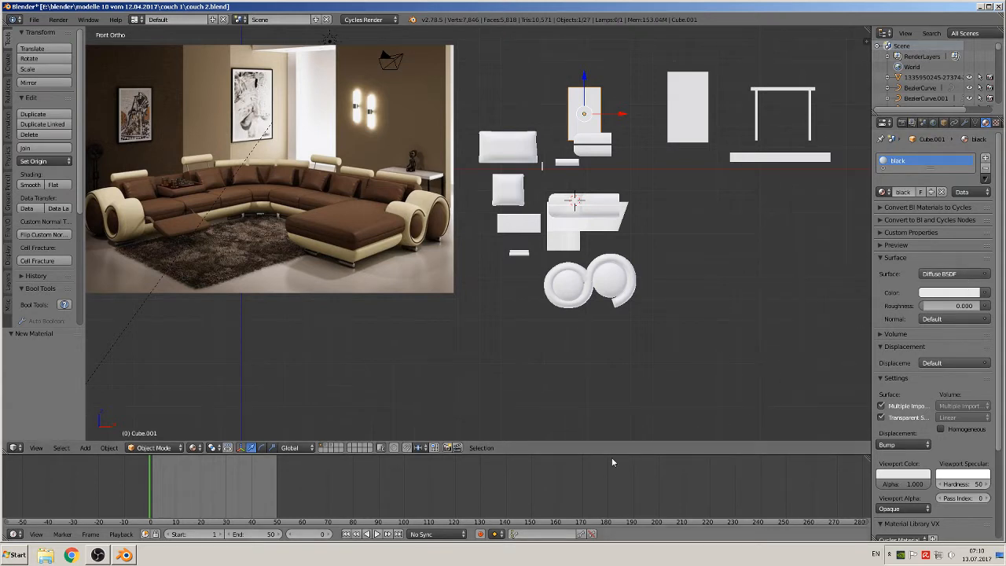
- Enlarge the timeline area and change it to the Node Editor
{"action": "left_click_drag", "start_coordinate": [602, 455], "coordinate": [586, 375]}
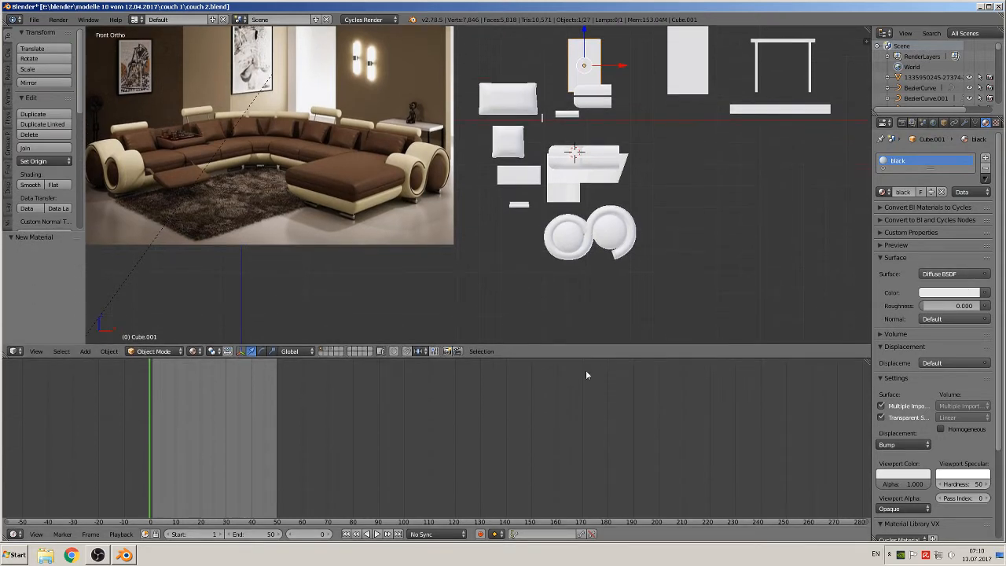
{"action": "left_click", "coordinate": [12, 534]}
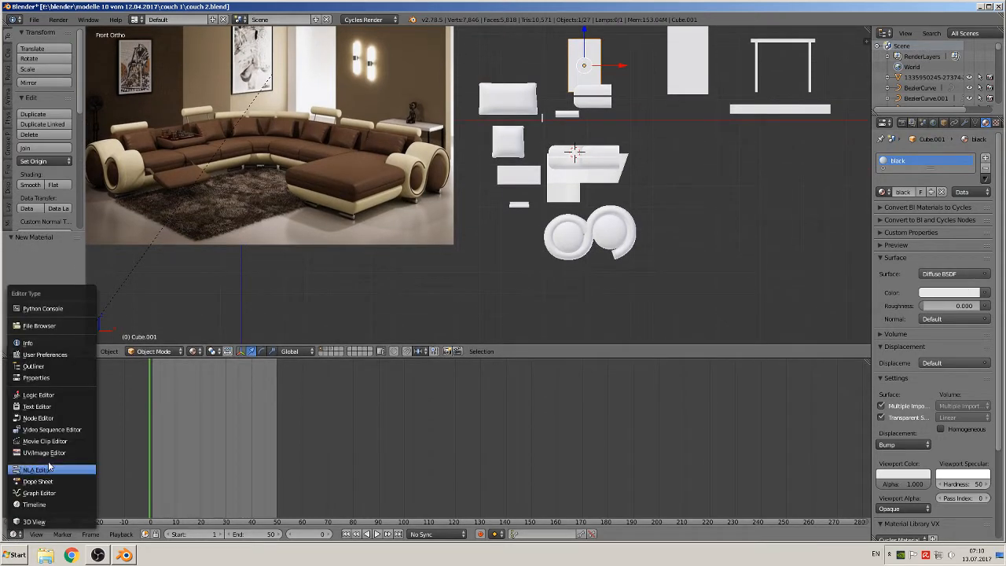
{"action": "left_click", "coordinate": [39, 418]}
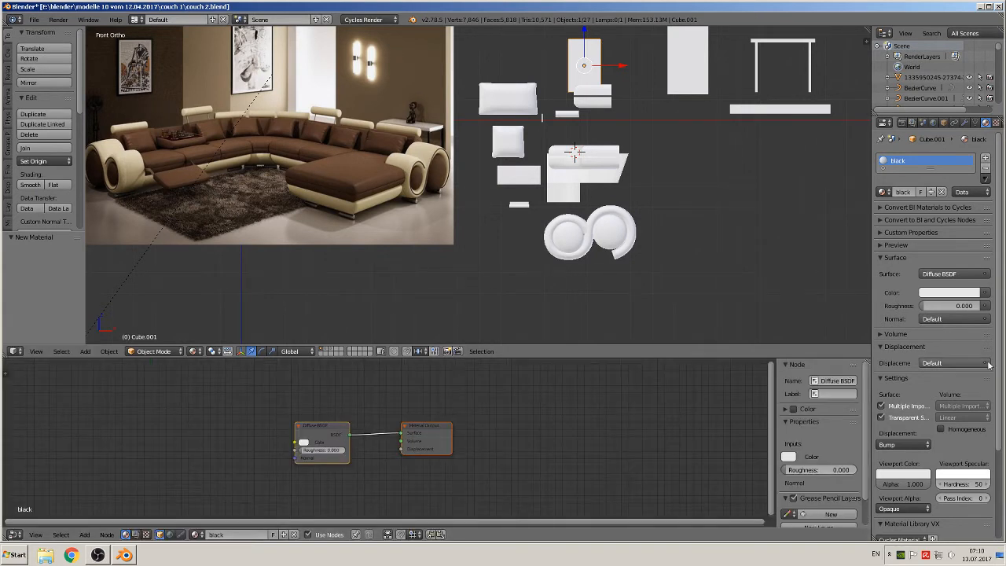
- Change the black material's surface shader to Principled BSDF and set its base color to near-black
{"action": "left_click", "coordinate": [971, 275]}
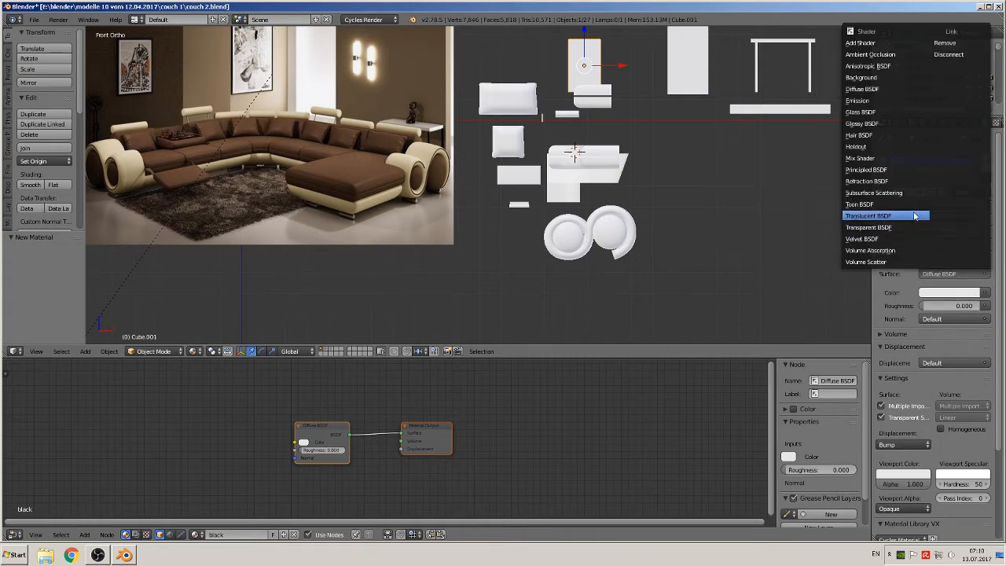
{"action": "left_click", "coordinate": [897, 170]}
{"action": "scroll", "coordinate": [444, 465], "scroll_direction": "down", "scroll_amount": 1}
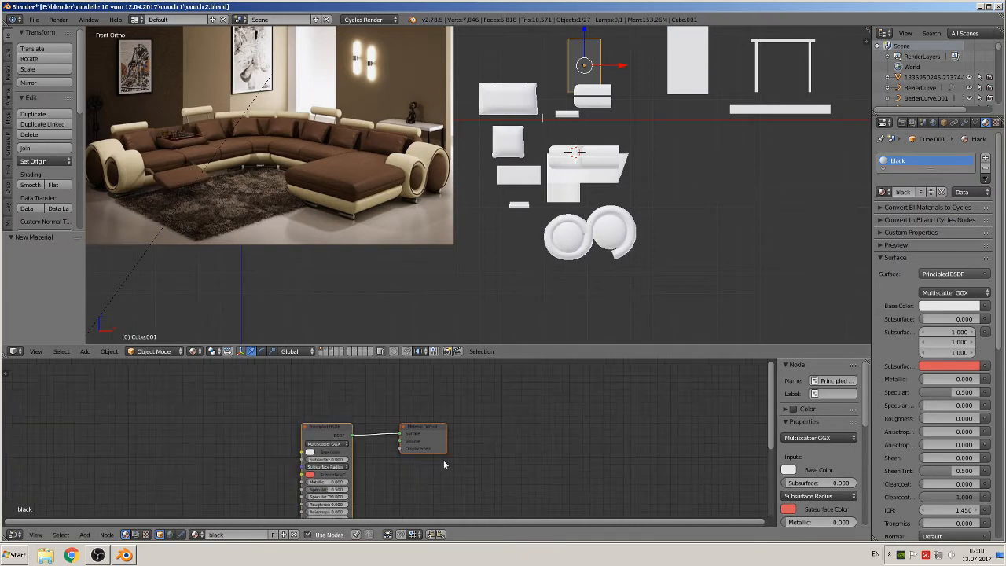
{"action": "middle_click_drag", "start_coordinate": [411, 487], "coordinate": [399, 440]}
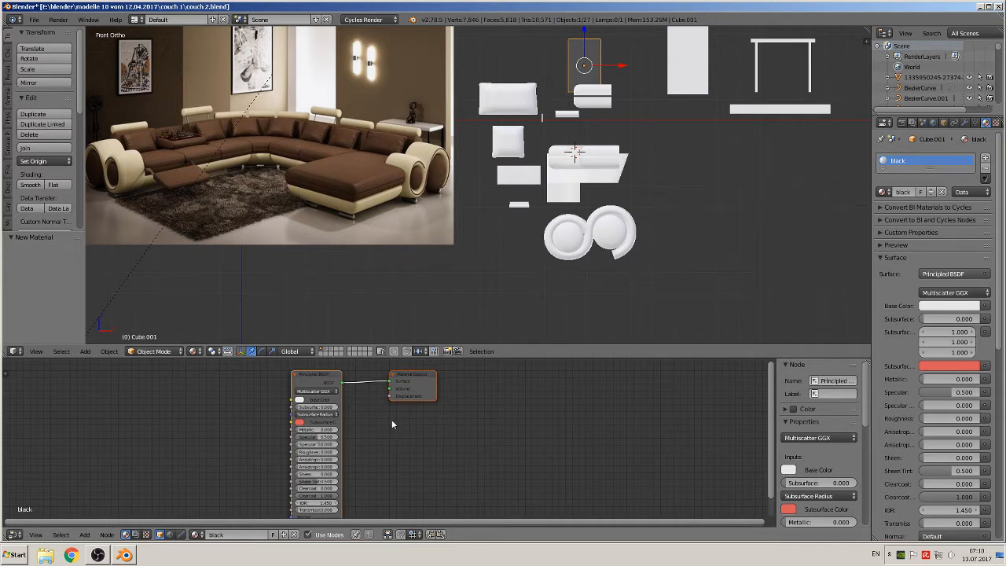
{"action": "left_click", "coordinate": [300, 399]}
{"action": "left_click", "coordinate": [354, 351]}
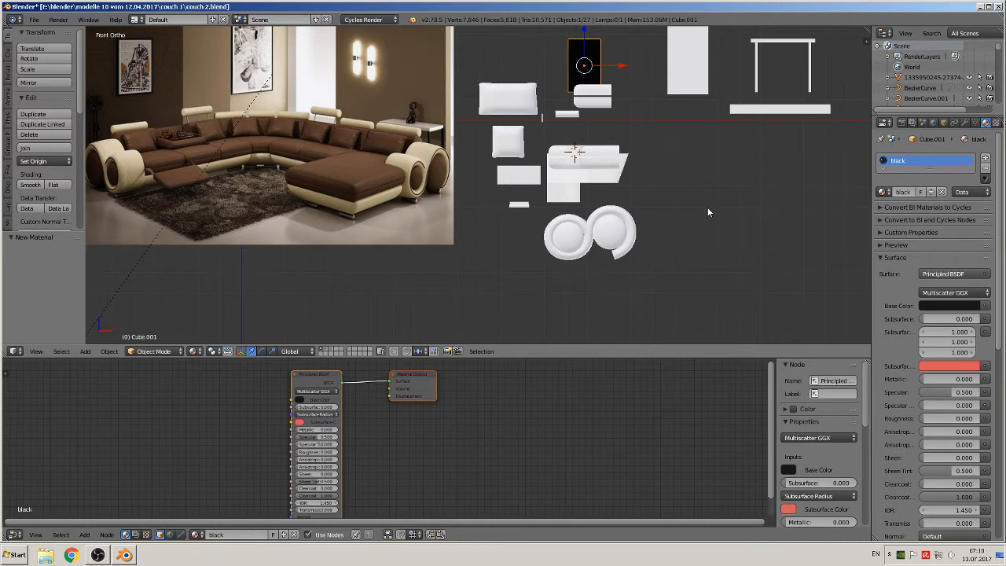
- Show the preview of the black material and bring its Principled BSDF node settings into close view
{"action": "middle_click_drag", "start_coordinate": [735, 223], "coordinate": [572, 278], "text": "shift"}
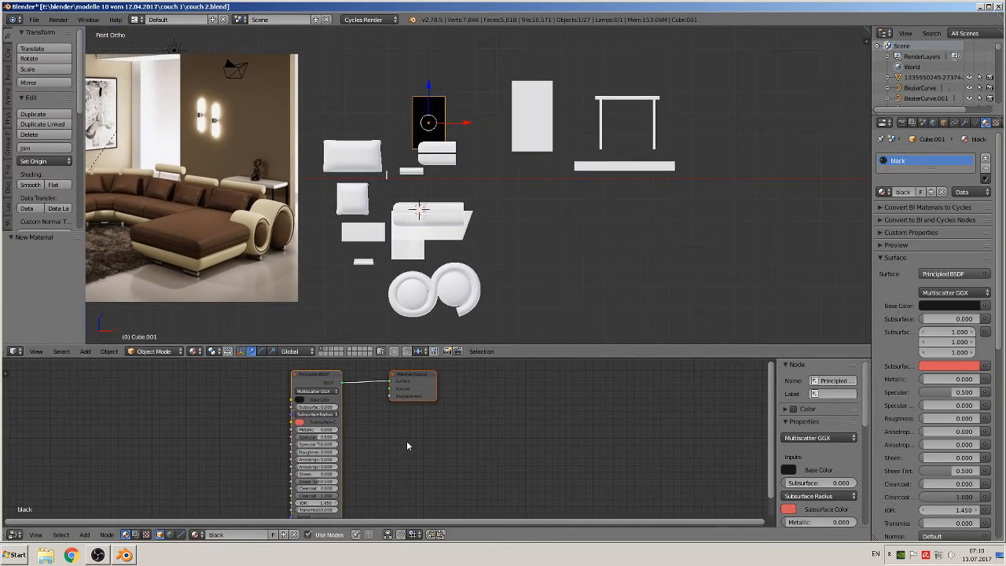
{"action": "left_click", "coordinate": [885, 245]}
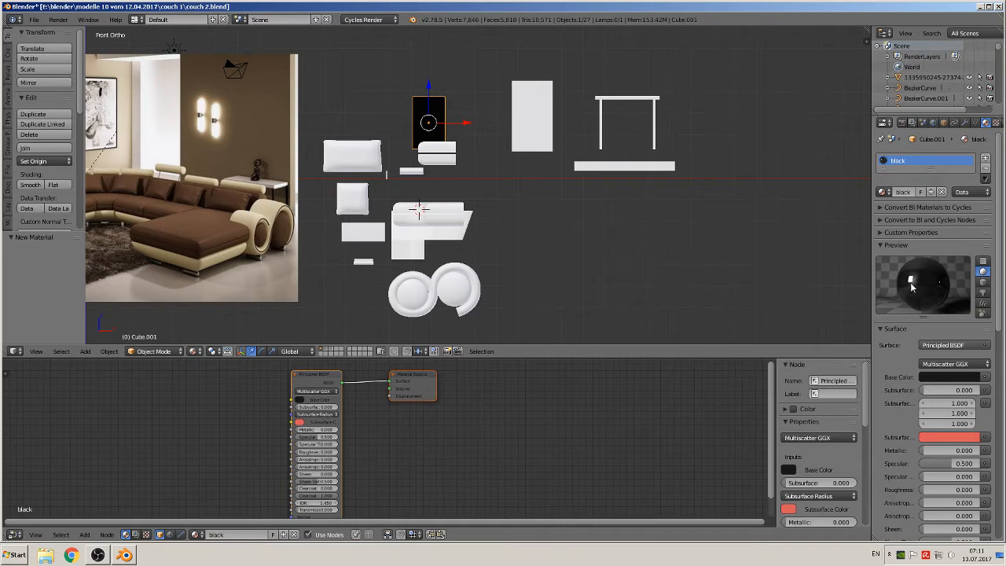
{"action": "scroll", "coordinate": [263, 463], "scroll_direction": "up", "scroll_amount": 3}
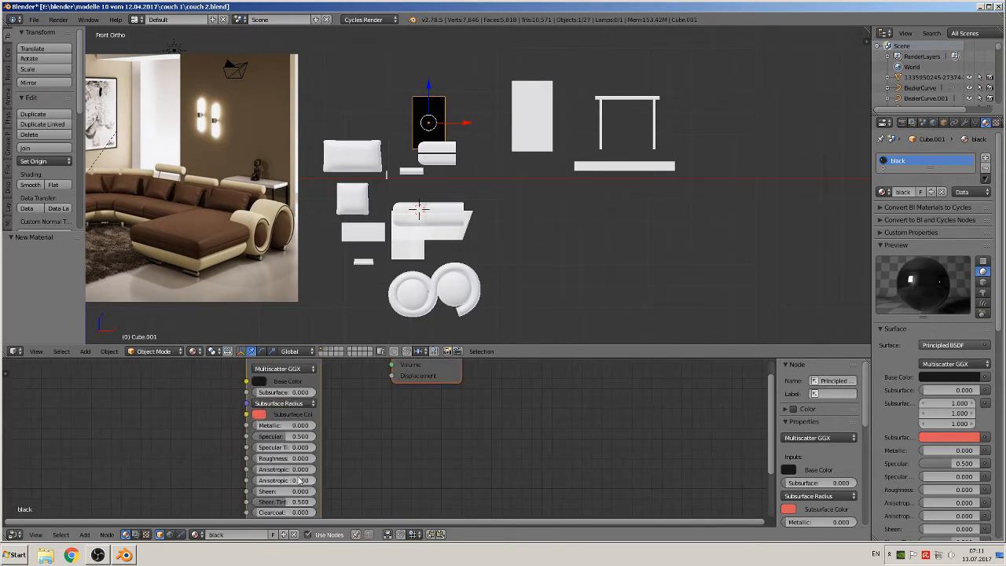
- Set the black material's roughness to 0.400 in its Principled BSDF node
{"action": "left_click", "coordinate": [263, 464]}
{"action": "left_click_drag", "start_coordinate": [264, 464], "coordinate": [273, 463]}
{"action": "left_click", "coordinate": [259, 461]}
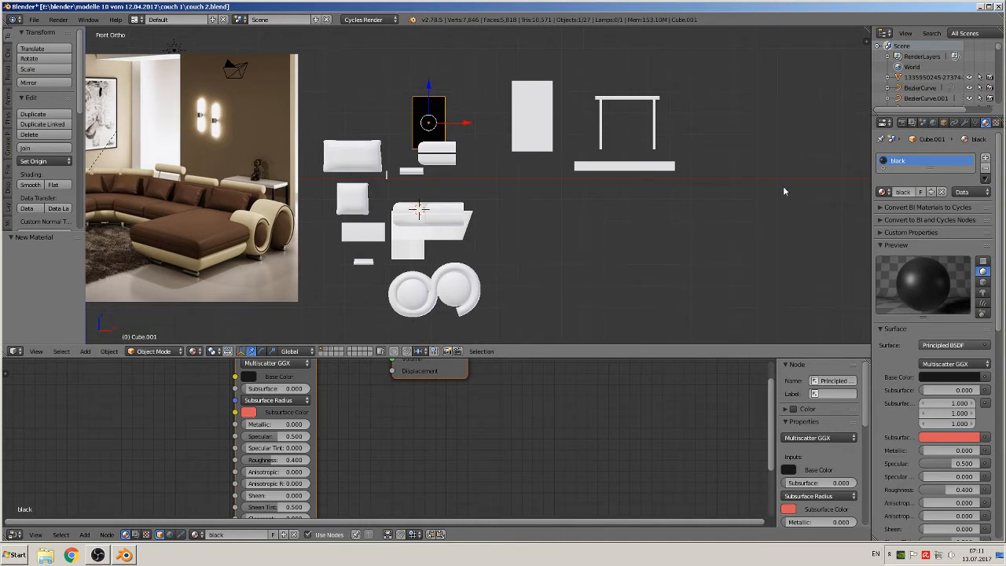
- Add a second material to the tall rectangular panel and name it "pic1"
{"action": "left_click", "coordinate": [986, 158]}
{"action": "left_click", "coordinate": [897, 220]}
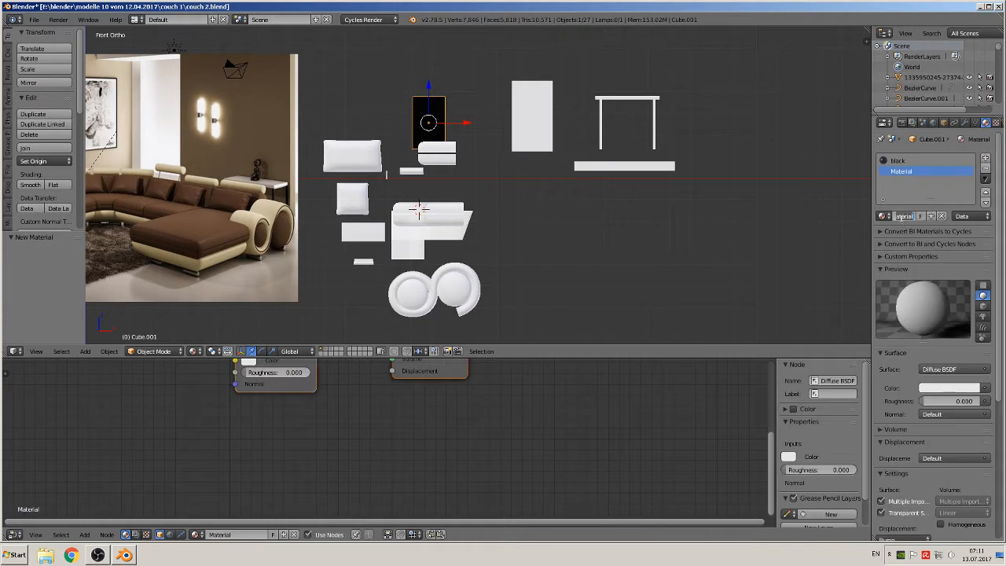
{"action": "key", "text": "BackSpace"}
{"action": "type", "text": "pic1"}
{"action": "key", "text": "Return"}
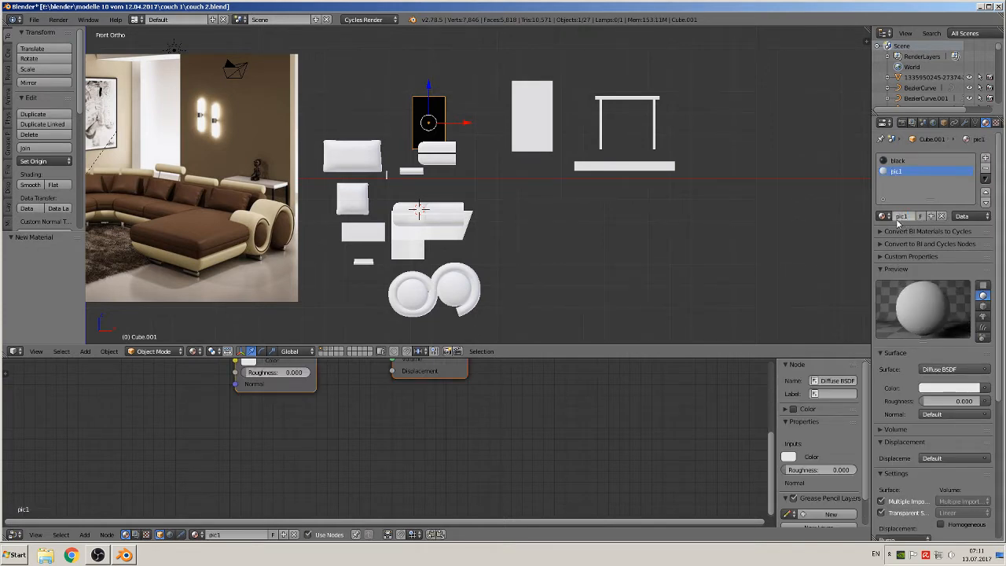
- In Edit Mode, select the panel's inner front face inside the frame and assign the pic1 material to it
{"action": "middle_click_drag", "start_coordinate": [160, 169], "coordinate": [405, 105], "text": "shift"}
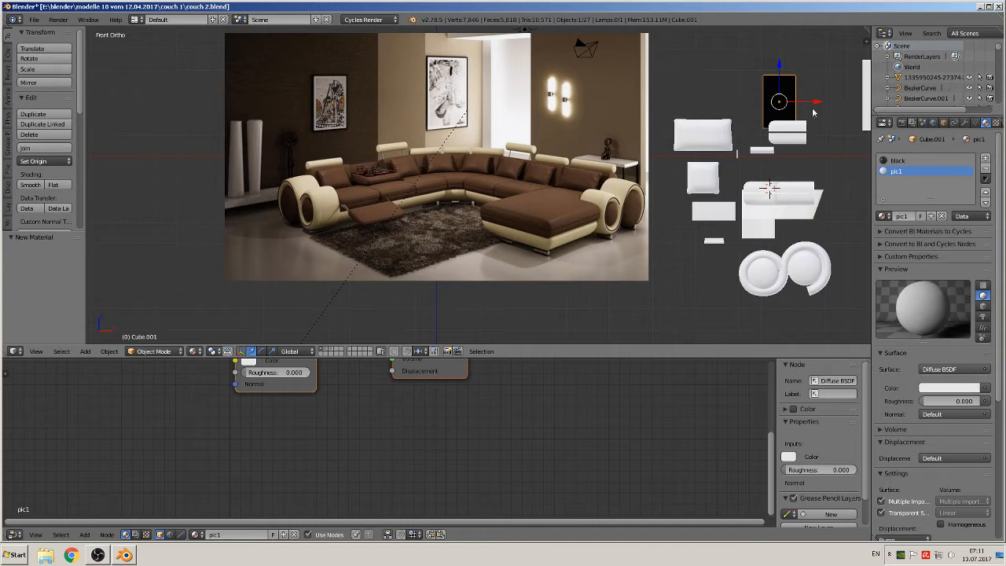
{"action": "middle_click_drag", "start_coordinate": [755, 142], "coordinate": [548, 200], "text": "shift"}
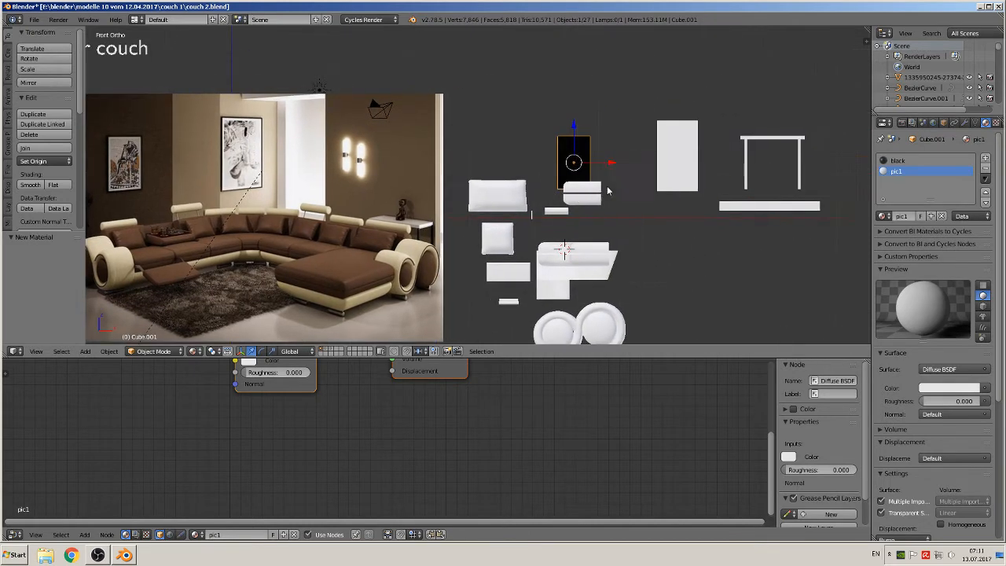
{"action": "scroll", "coordinate": [606, 191], "scroll_direction": "up", "scroll_amount": 4}
{"action": "key", "text": "Tab"}
{"action": "middle_click_drag", "start_coordinate": [665, 167], "coordinate": [368, 240], "text": "shift"}
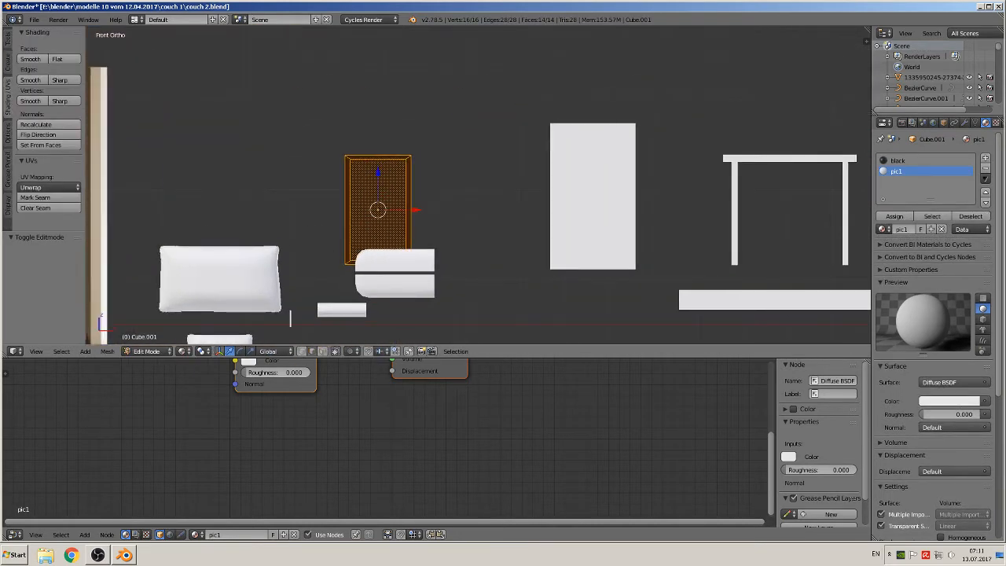
{"action": "right_click", "coordinate": [381, 212]}
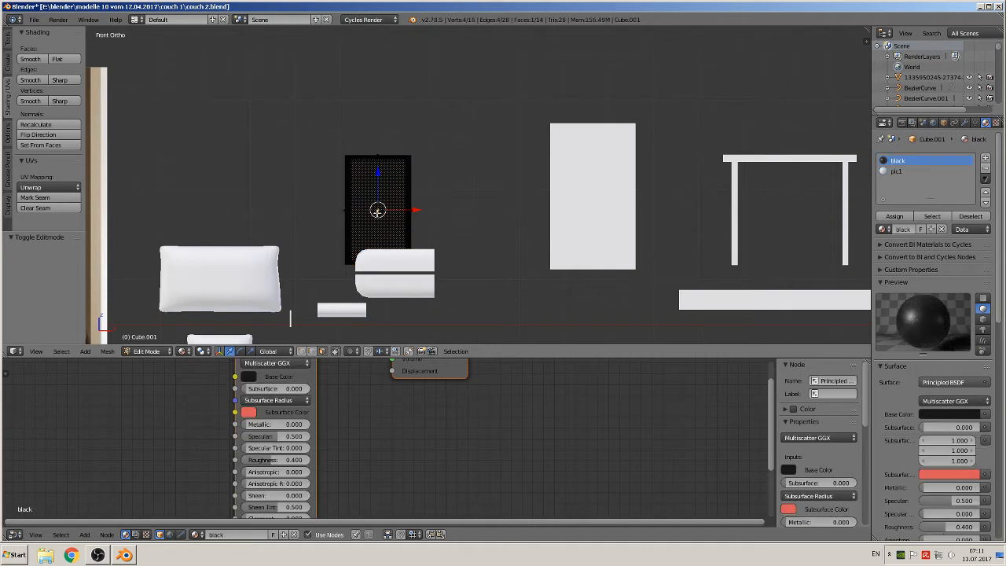
{"action": "middle_click_drag", "start_coordinate": [378, 211], "coordinate": [343, 269]}
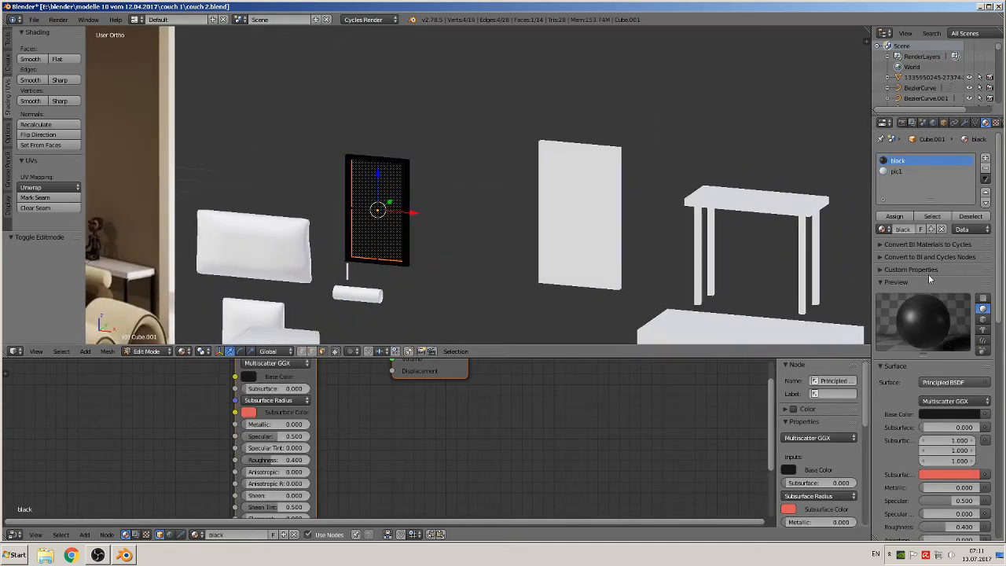
{"action": "left_click", "coordinate": [897, 171]}
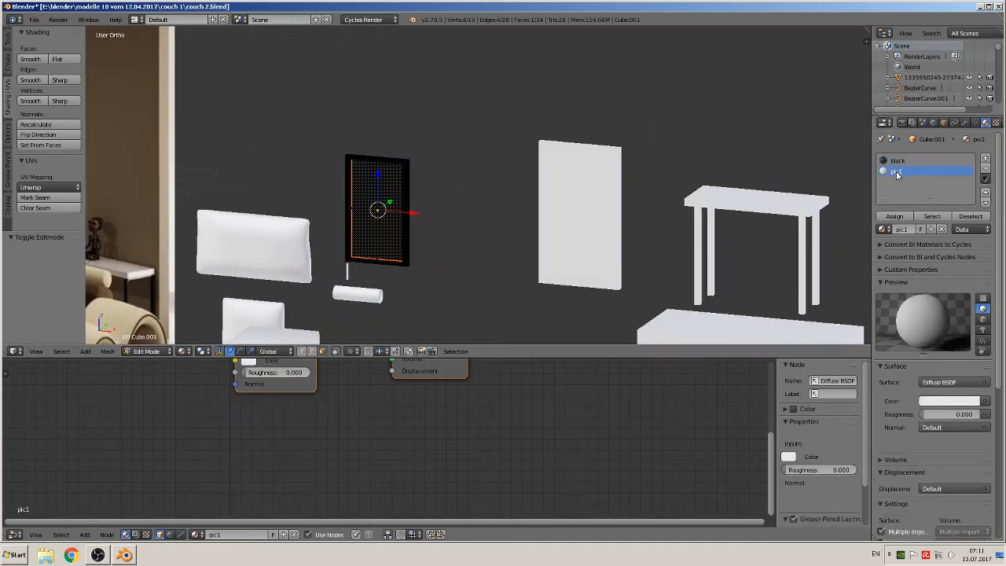
{"action": "left_click", "coordinate": [895, 216]}
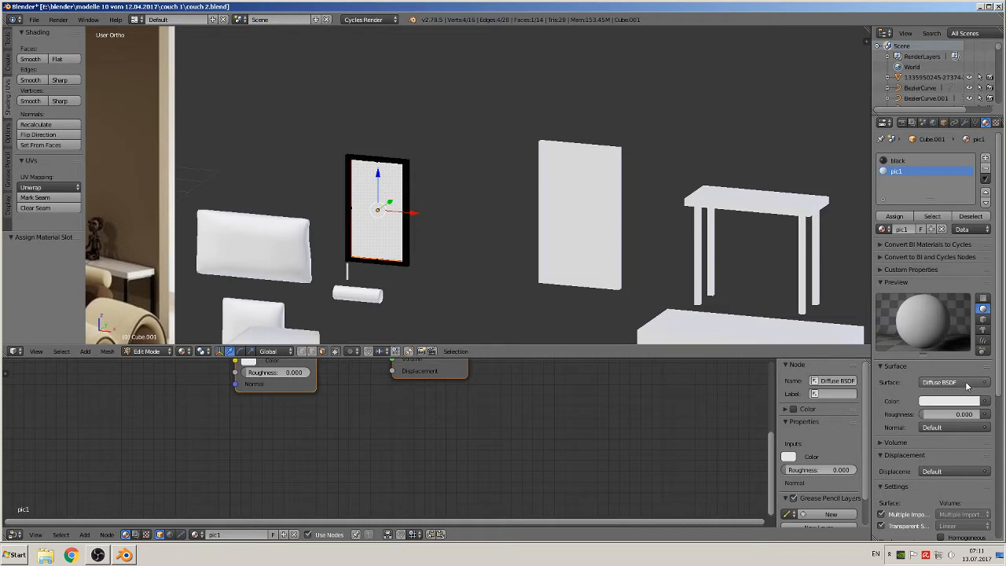
- Change pic1's surface shader to Principled BSDF and connect a new Image Texture node's Color output to its Base Color
{"action": "left_click", "coordinate": [968, 385]}
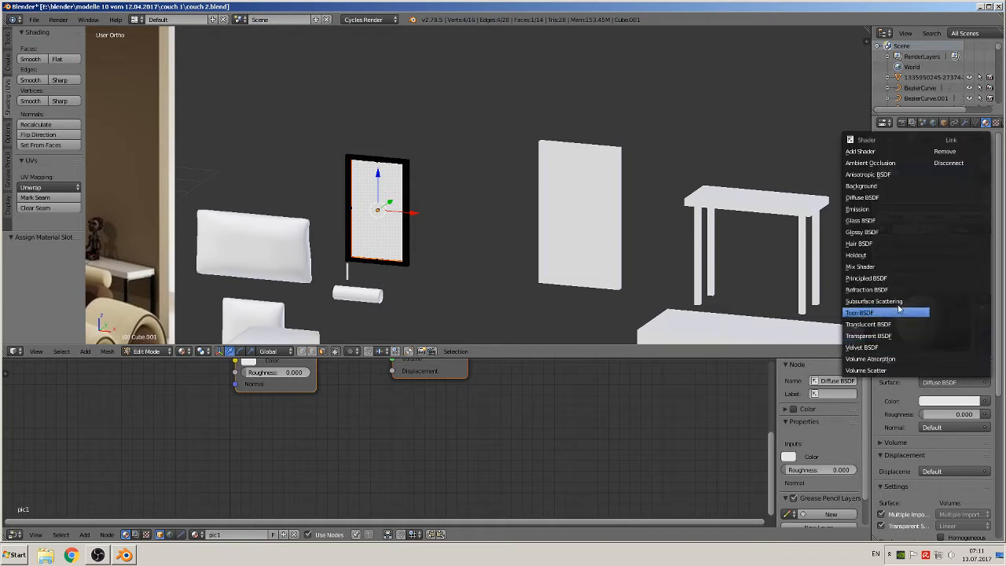
{"action": "left_click", "coordinate": [894, 278]}
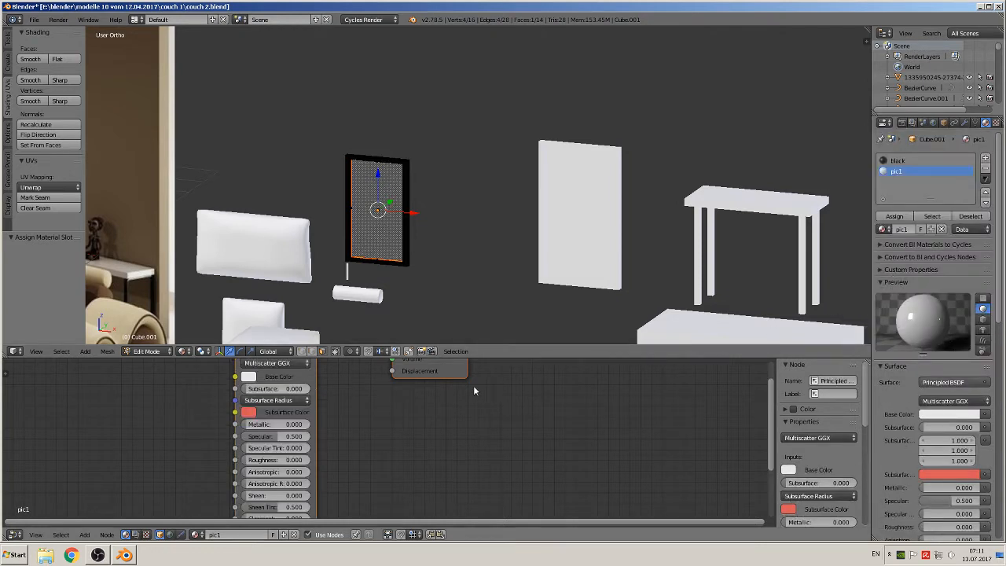
{"action": "scroll", "coordinate": [381, 405], "scroll_direction": "down", "scroll_amount": 5}
{"action": "middle_click_drag", "start_coordinate": [427, 416], "coordinate": [607, 445]}
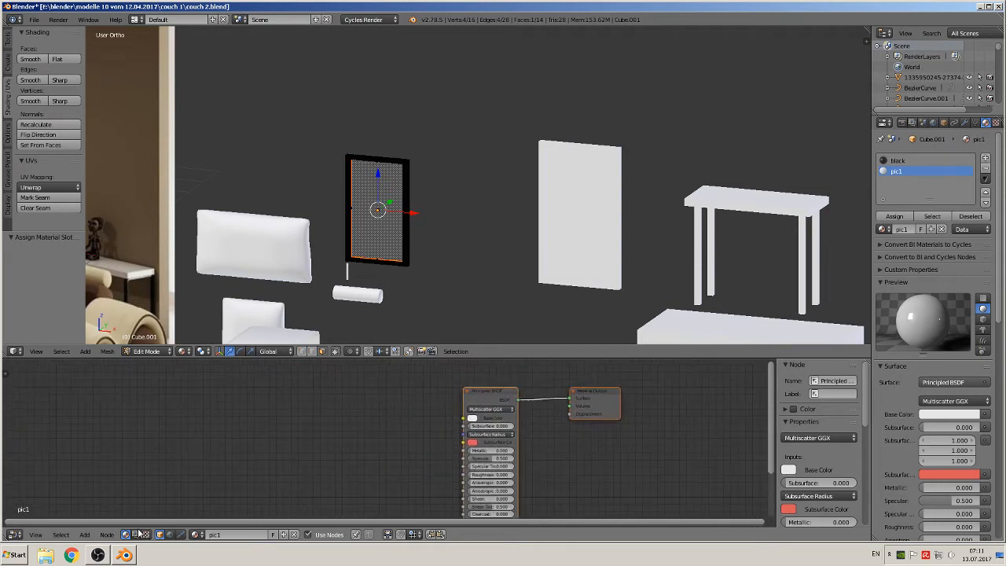
{"action": "left_click", "coordinate": [85, 535]}
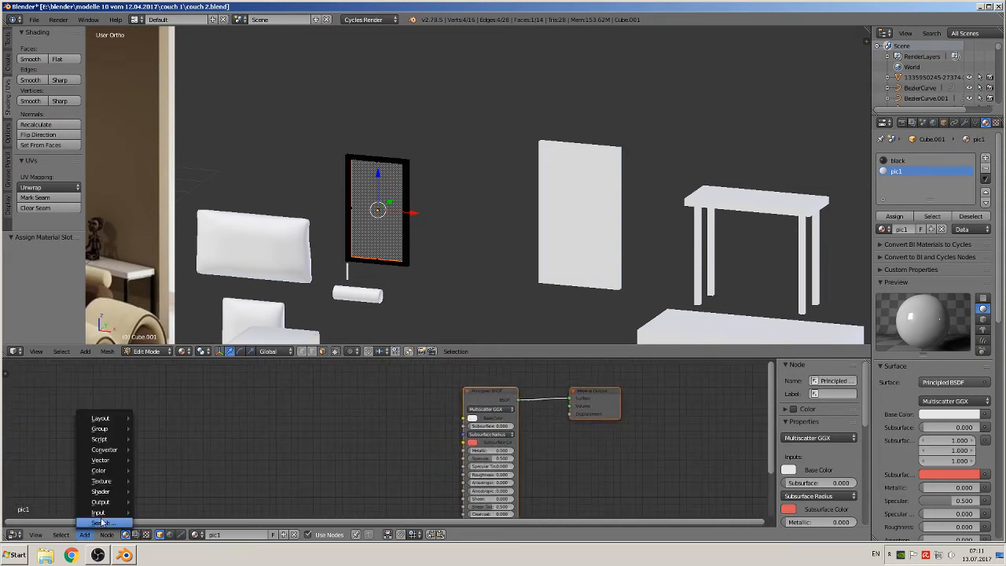
{"action": "mouse_move", "coordinate": [109, 482]}
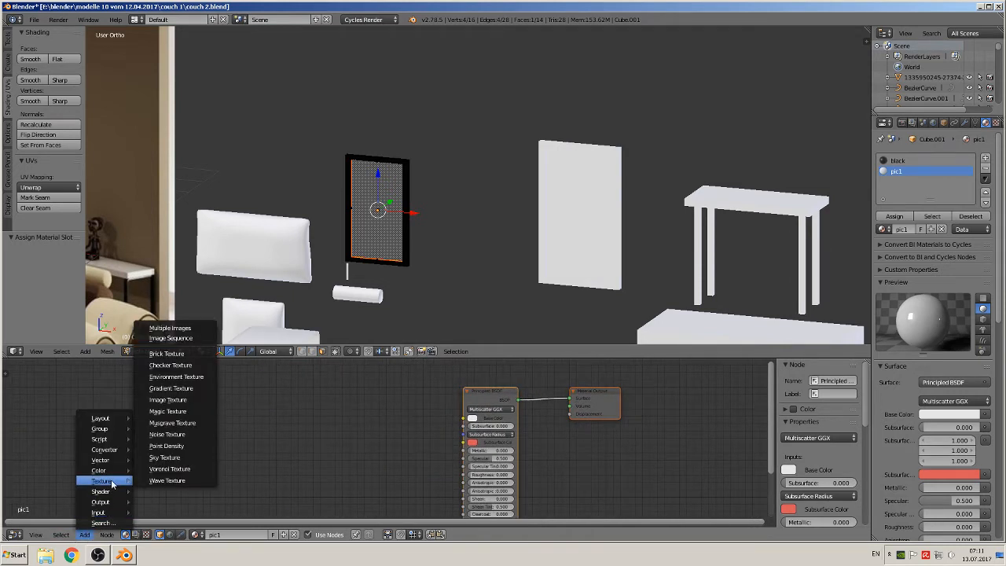
{"action": "left_click", "coordinate": [168, 400]}
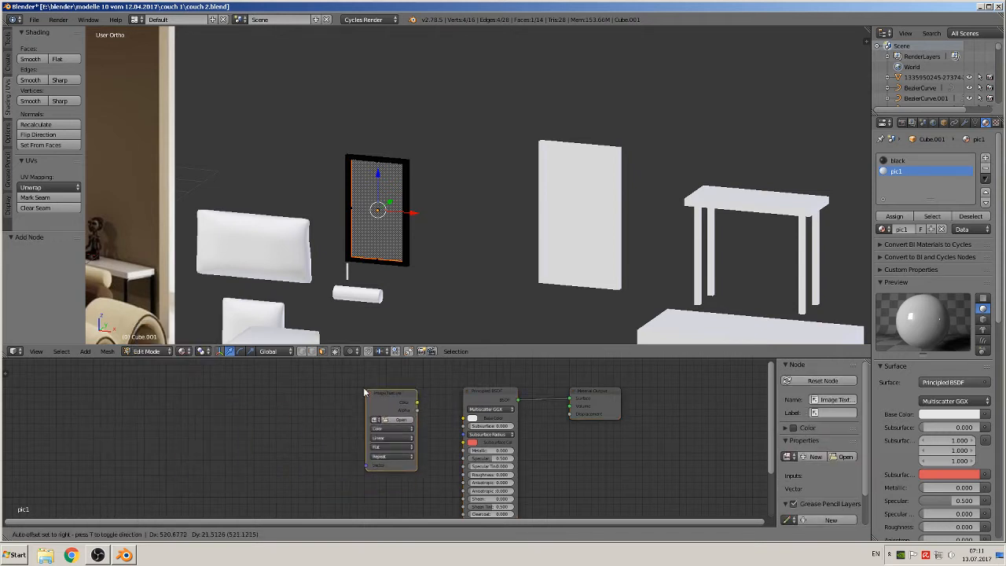
{"action": "left_click", "coordinate": [360, 389]}
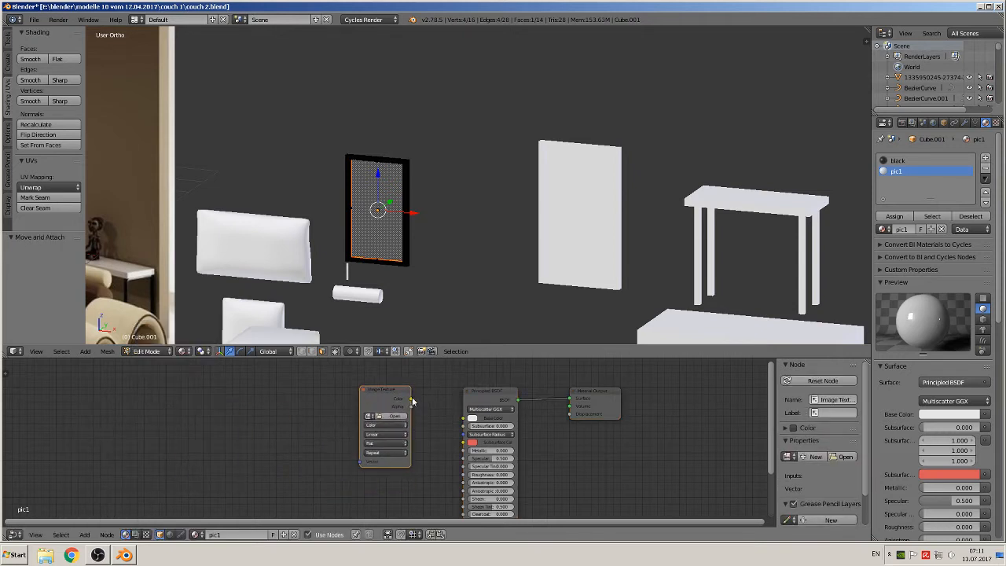
{"action": "left_click_drag", "start_coordinate": [409, 399], "coordinate": [470, 420]}
- Load bild1.jpg from the Downloads folder into the Image Texture node, browsing the files as thumbnails
{"action": "left_click", "coordinate": [385, 416]}
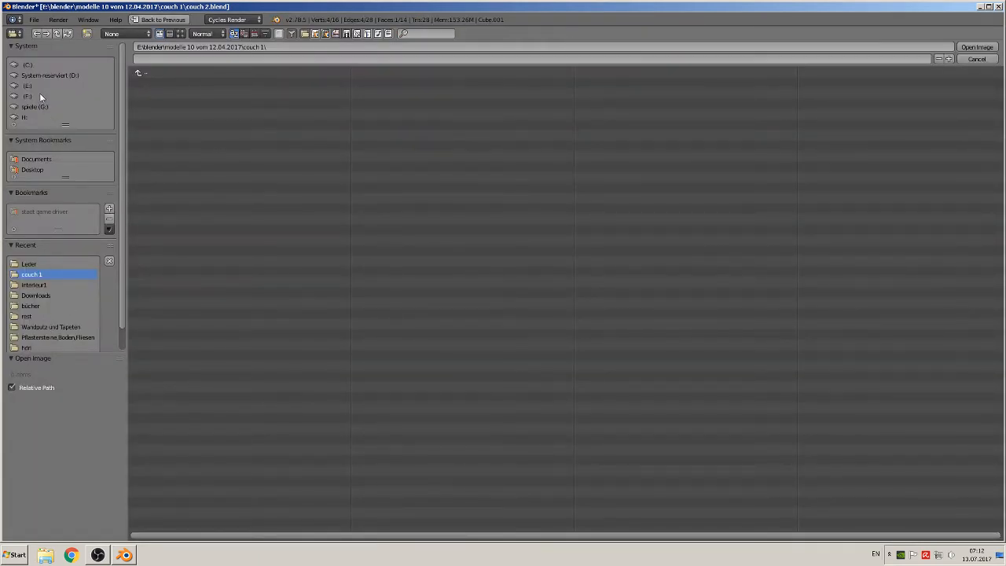
{"action": "left_click", "coordinate": [43, 165]}
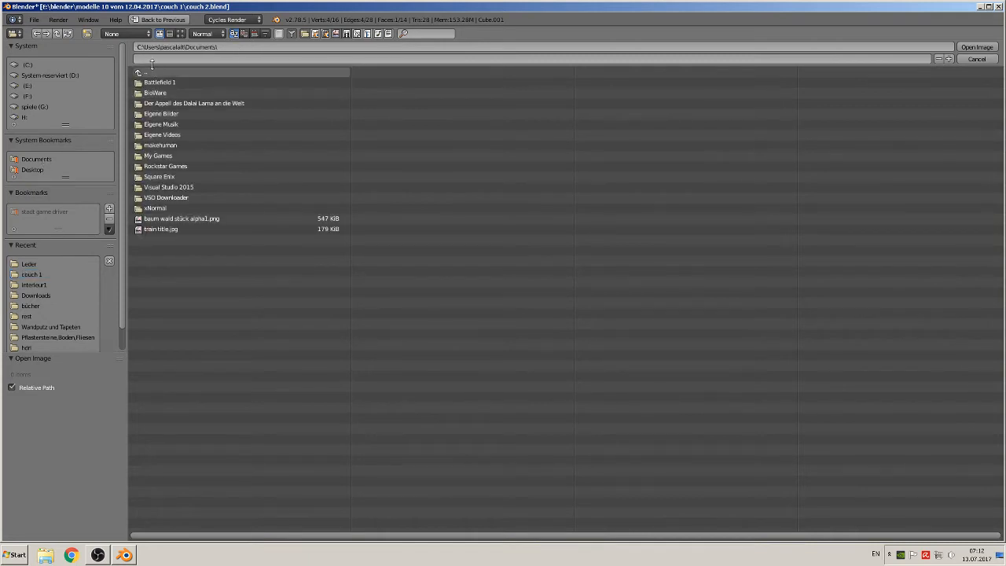
{"action": "left_click", "coordinate": [180, 34]}
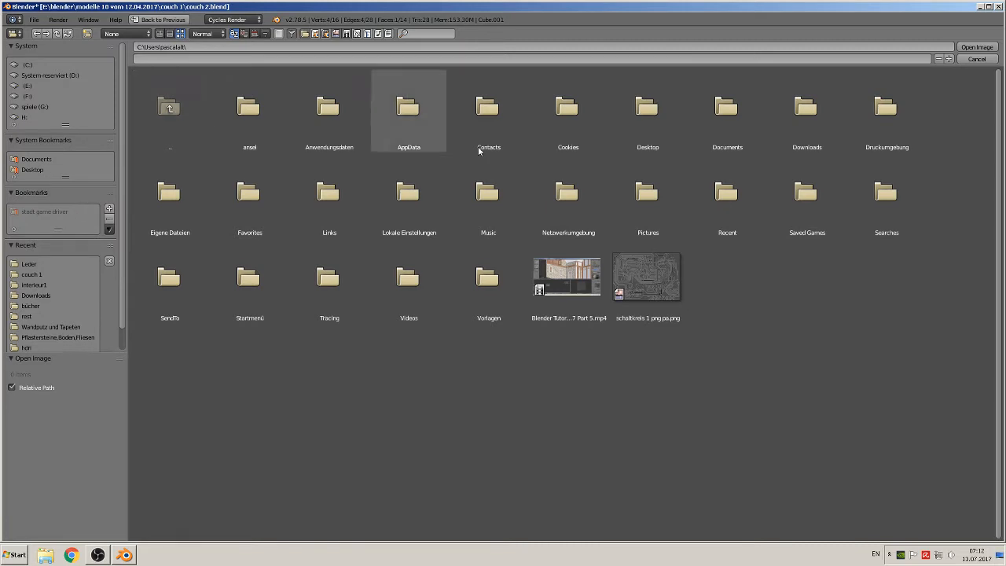
{"action": "left_click", "coordinate": [791, 140]}
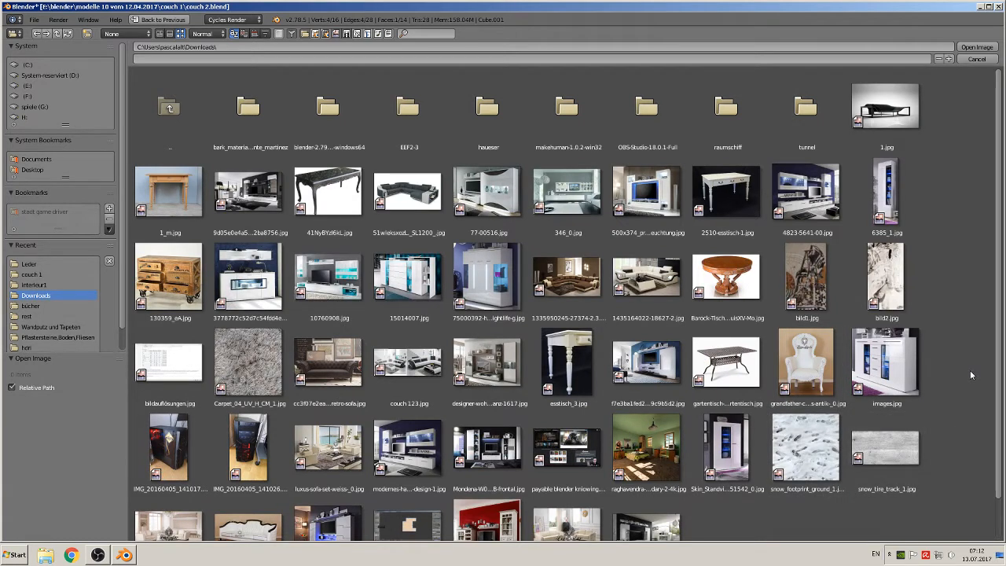
{"action": "double_click", "coordinate": [807, 277]}
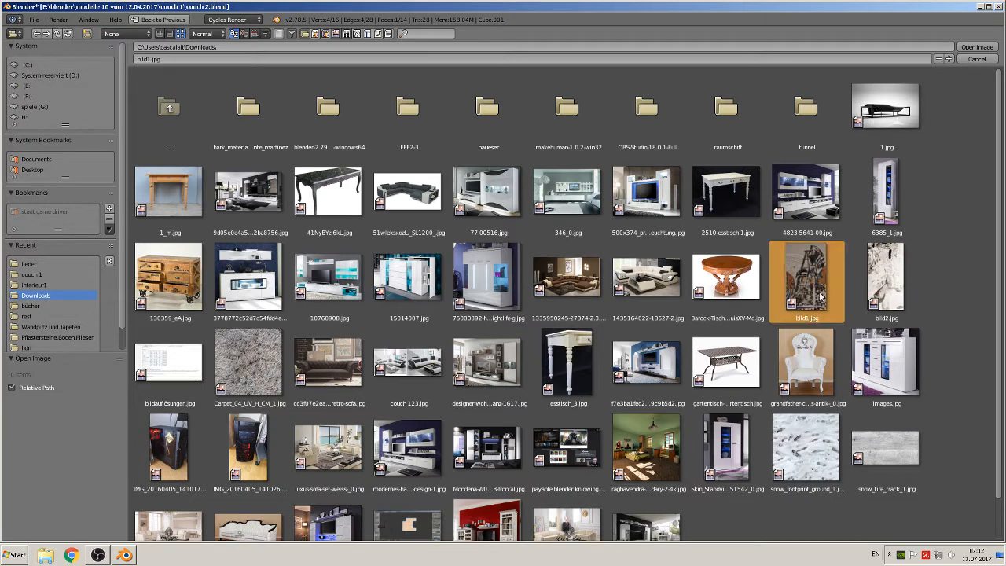
- UV-map the picture face with Project from View (Bounds) in the front view, check the image, and return to Object Mode
{"action": "scroll", "coordinate": [427, 276], "scroll_direction": "up", "scroll_amount": 3}
{"action": "mouse_move", "coordinate": [427, 276]}
{"action": "middle_mouse_down"}
{"action": "mouse_move", "coordinate": [449, 270]}
{"action": "mouse_move", "coordinate": [429, 264]}
{"action": "middle_mouse_up"}
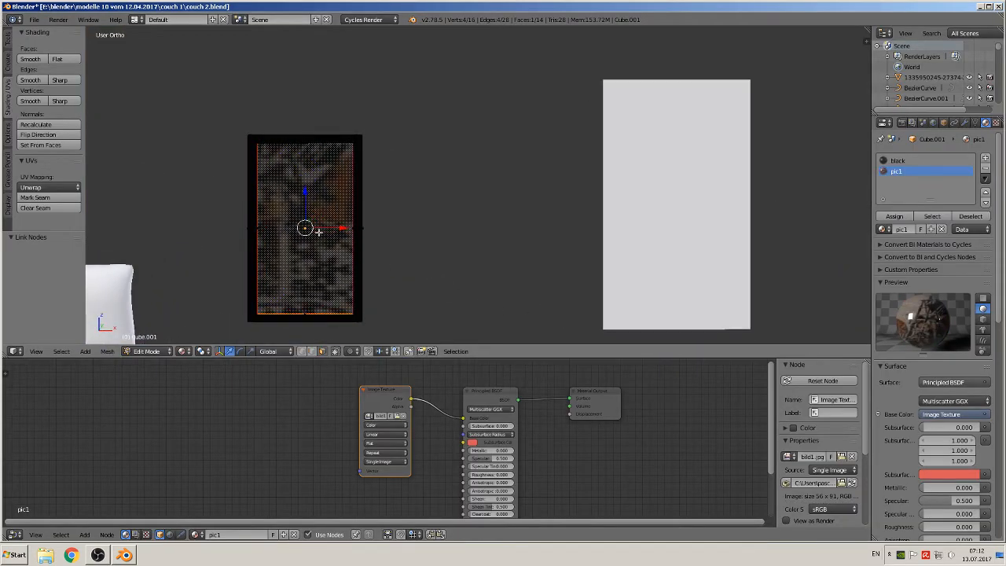
{"action": "key", "text": "KP_Decimal"}
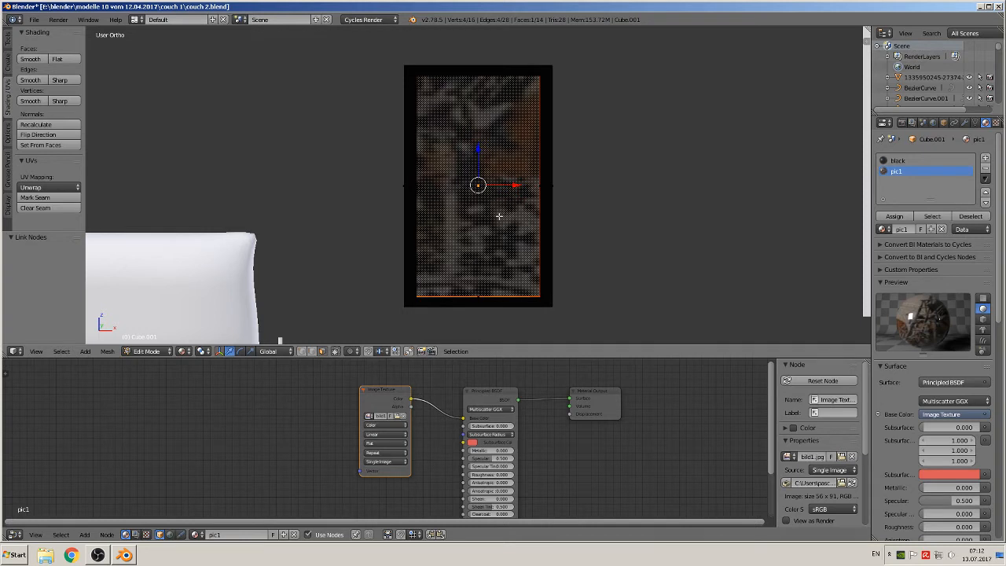
{"action": "middle_click_drag", "start_coordinate": [505, 240], "coordinate": [497, 246]}
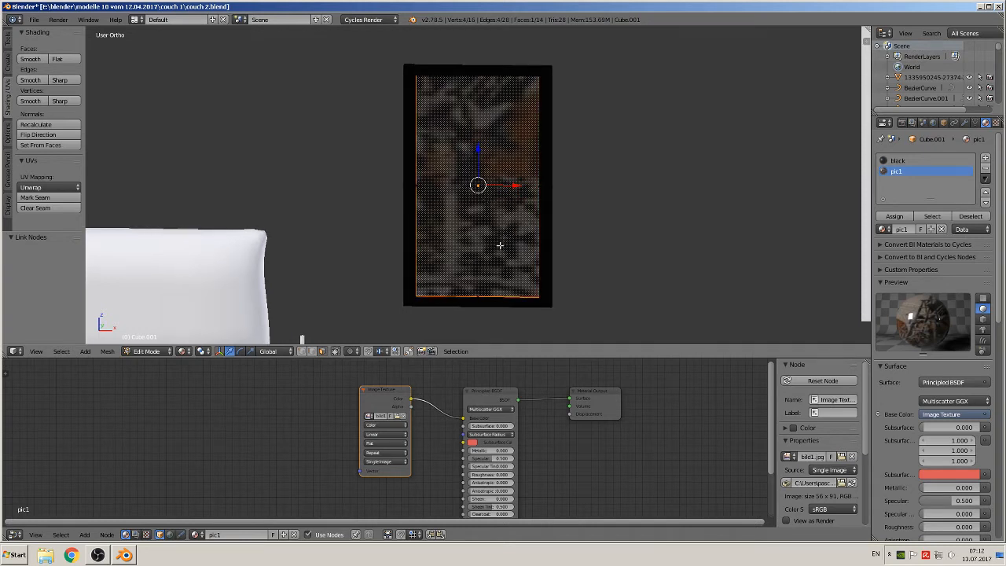
{"action": "key", "text": "KP_1"}
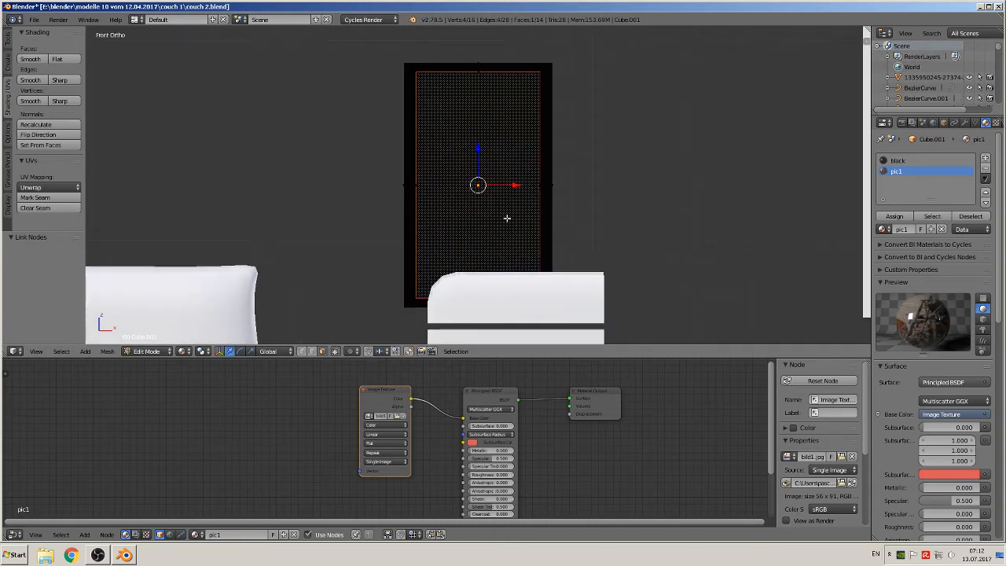
{"action": "key", "text": "u"}
{"action": "key", "text": "u"}
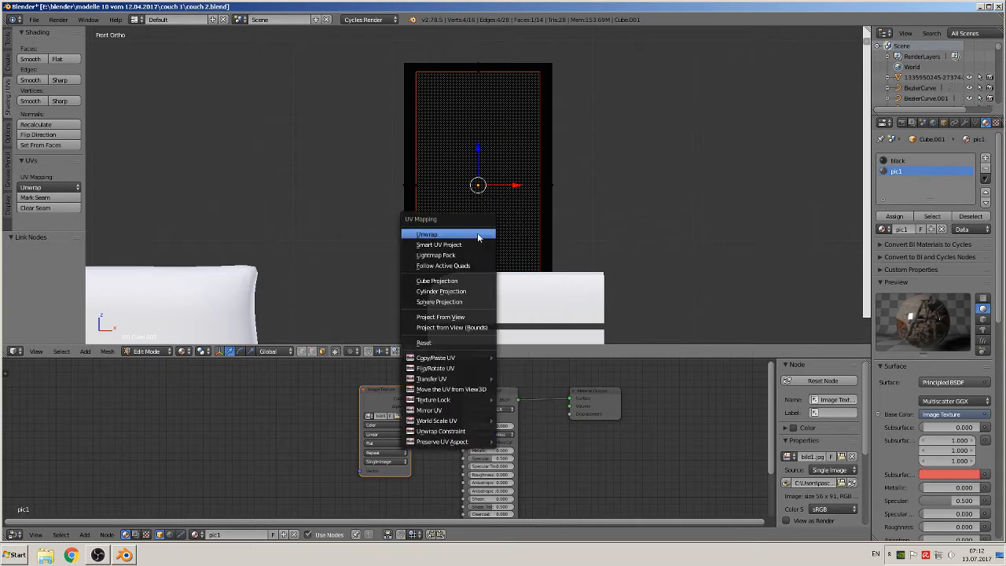
{"action": "left_click", "coordinate": [449, 329]}
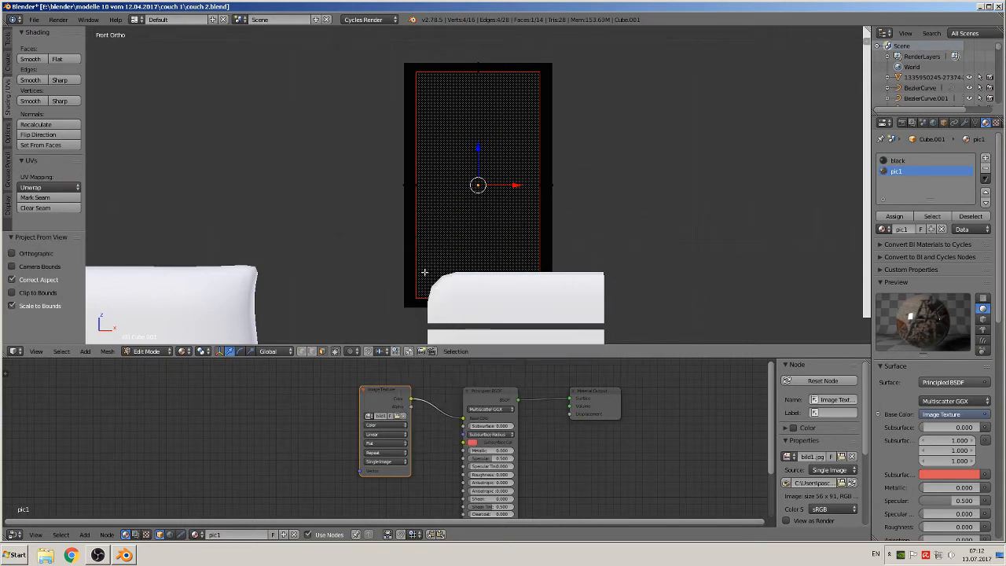
{"action": "middle_click_drag", "start_coordinate": [425, 272], "coordinate": [451, 240]}
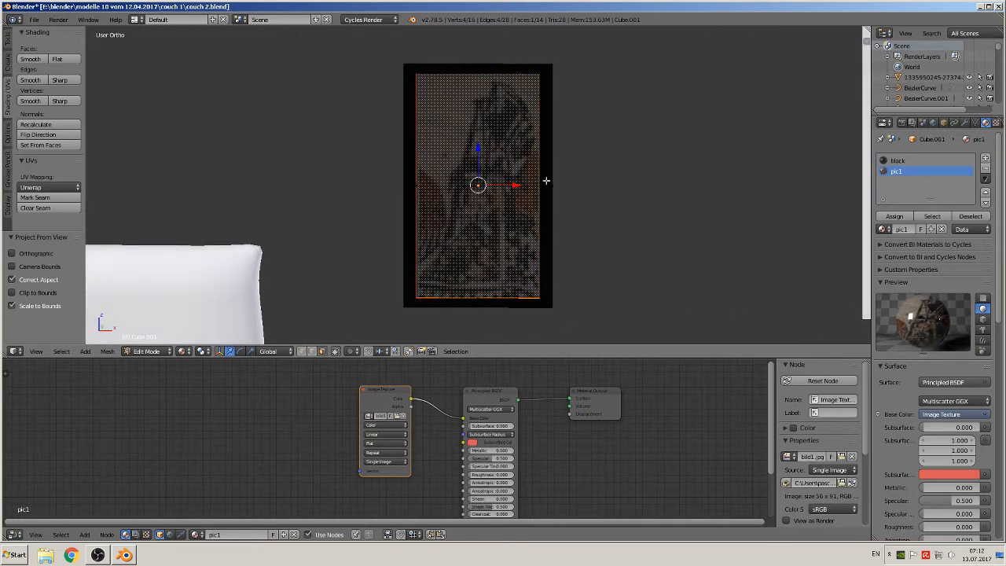
{"action": "key", "text": "KP_1"}
{"action": "middle_click_drag", "start_coordinate": [537, 240], "coordinate": [522, 266]}
{"action": "key", "text": "Tab"}
- Add a material slot to the larger white rectangular panel and assign the existing black material to it
{"action": "scroll", "coordinate": [525, 266], "scroll_direction": "down", "scroll_amount": 3}
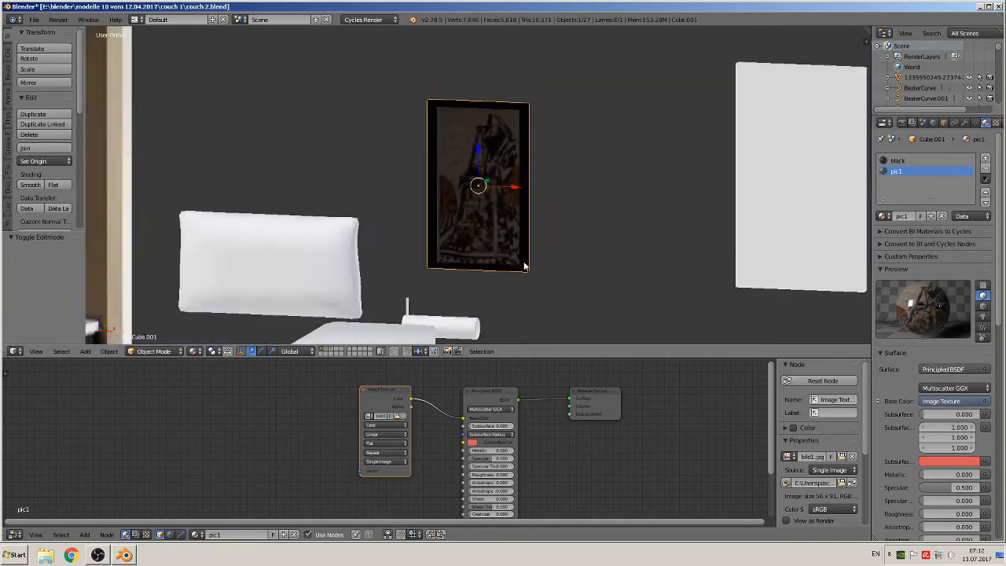
{"action": "middle_click_drag", "start_coordinate": [766, 221], "coordinate": [604, 243], "text": "shift"}
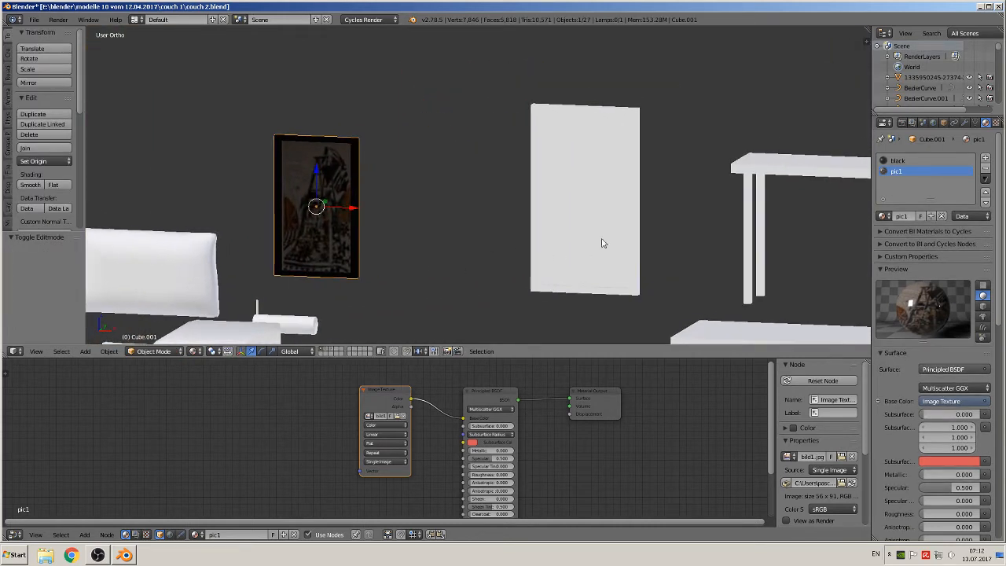
{"action": "right_click", "coordinate": [606, 130]}
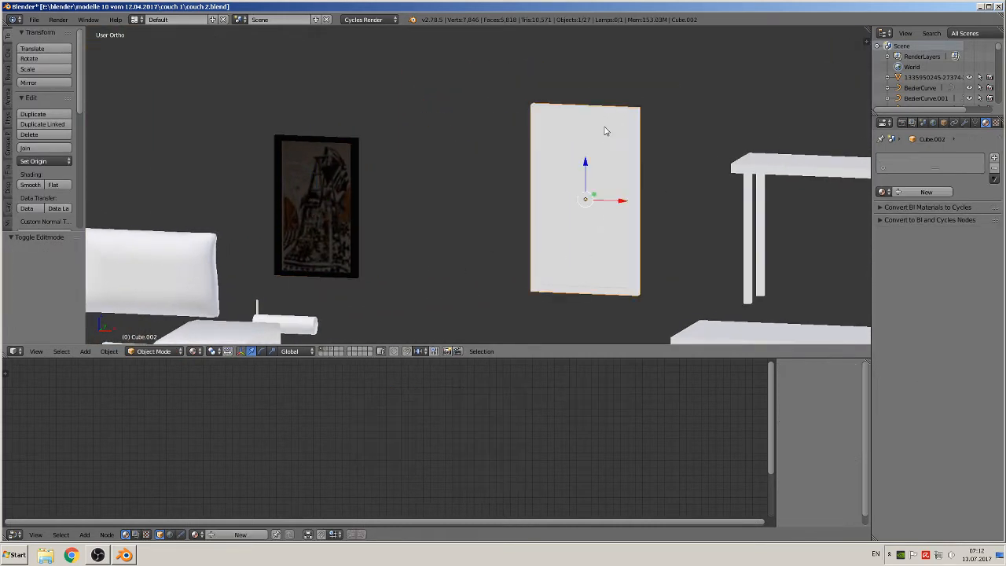
{"action": "left_click", "coordinate": [994, 159]}
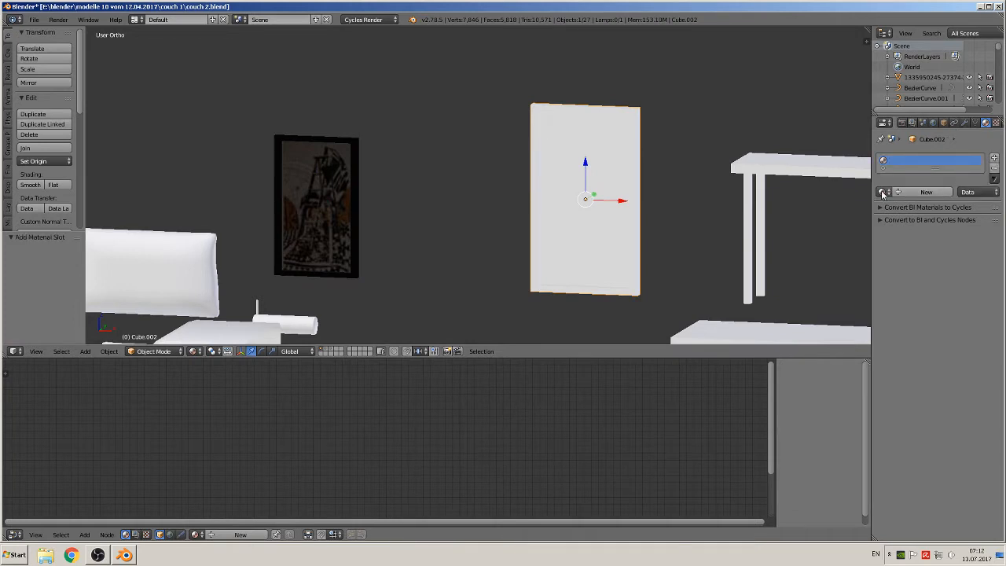
{"action": "left_click", "coordinate": [882, 192]}
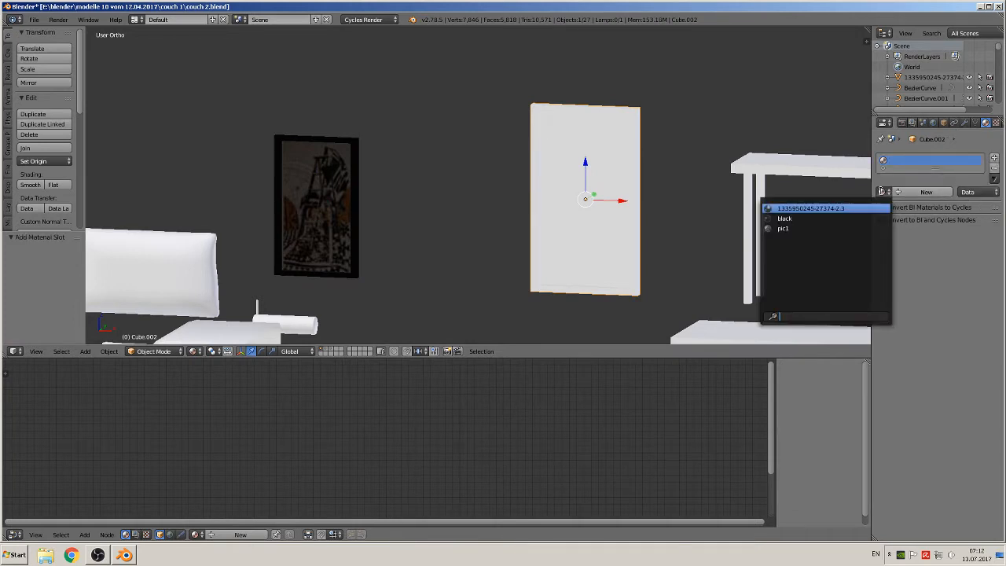
{"action": "left_click", "coordinate": [848, 219]}
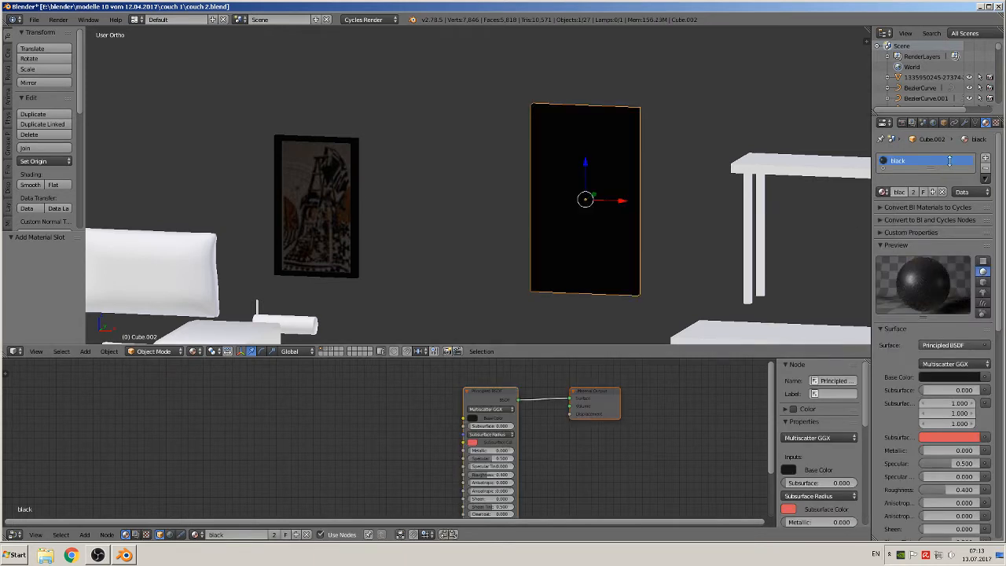
- Add a second material slot to the larger wall panel and create a new material named pic2 in it
{"action": "left_click", "coordinate": [992, 159]}
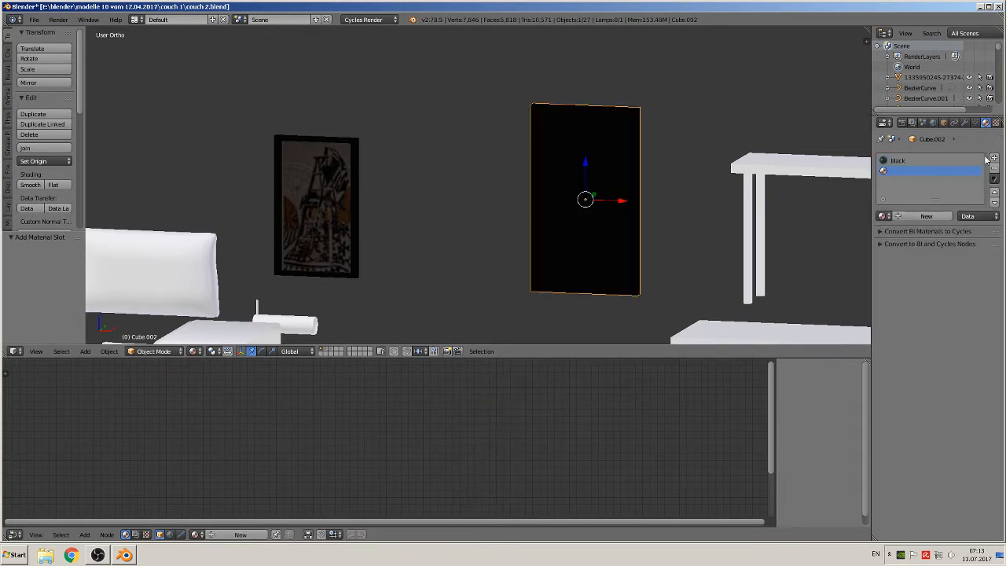
{"action": "left_click", "coordinate": [883, 217]}
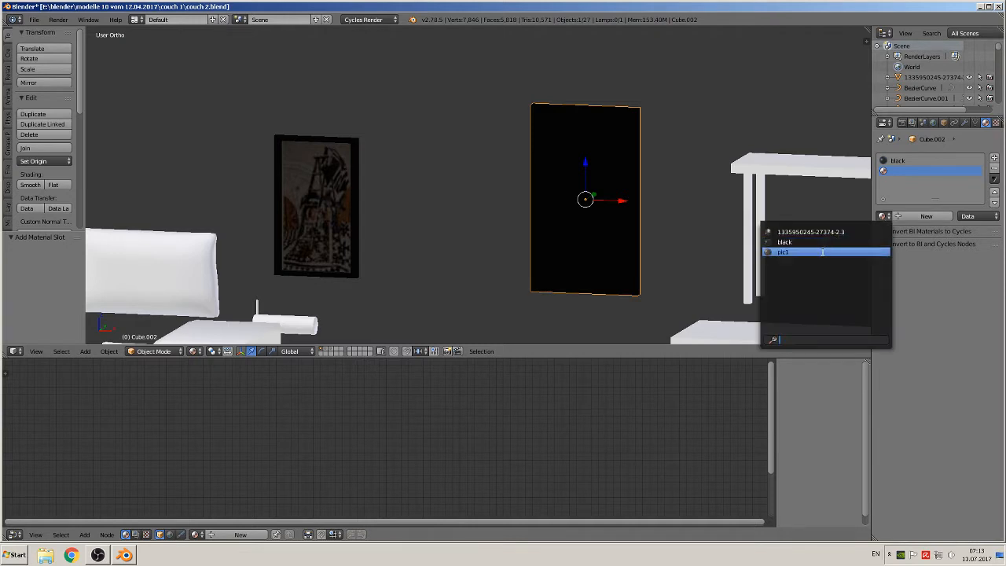
{"action": "left_click", "coordinate": [917, 217]}
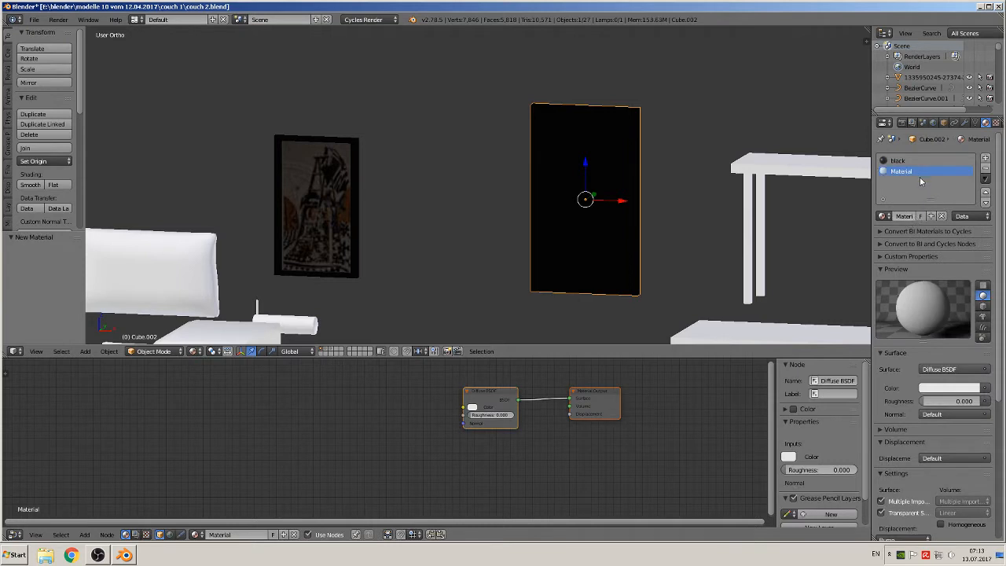
{"action": "double_click", "coordinate": [904, 216]}
{"action": "type", "text": "pic2"}
{"action": "key", "text": "Return"}
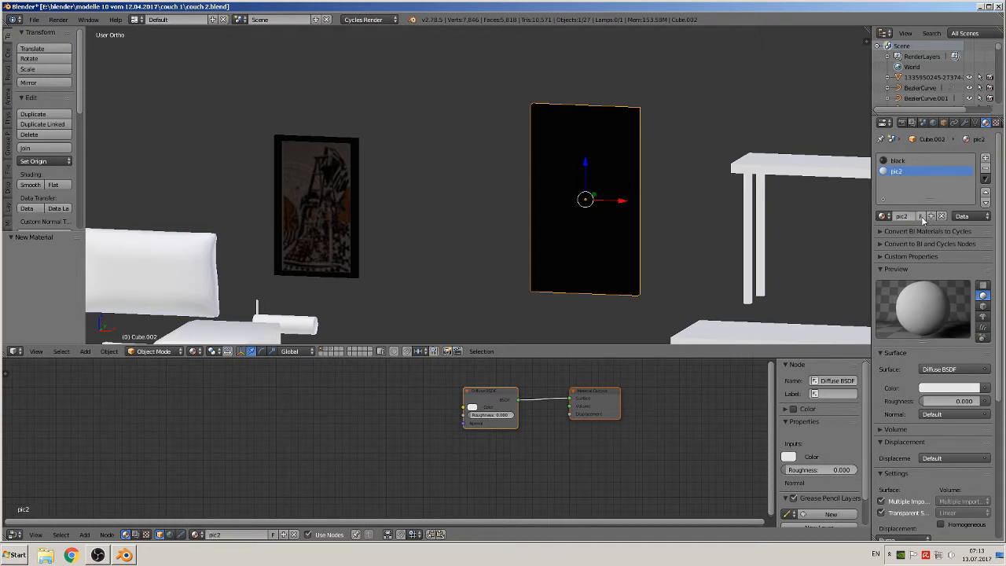
- Change pic2's surface shader to Principled BSDF and connect a new Image Texture node's Color output to its Base Color
{"action": "left_click", "coordinate": [935, 372]}
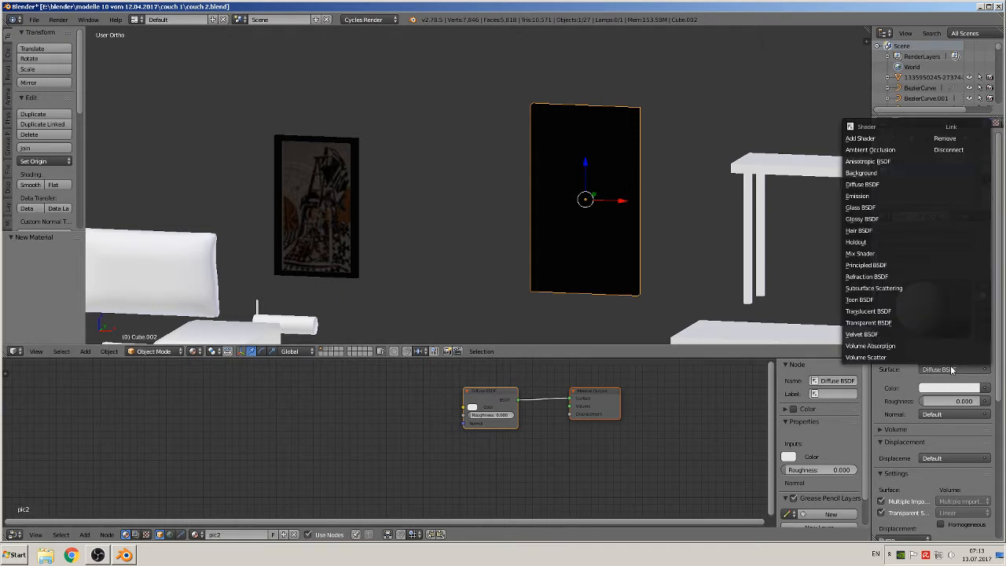
{"action": "left_click", "coordinate": [897, 264]}
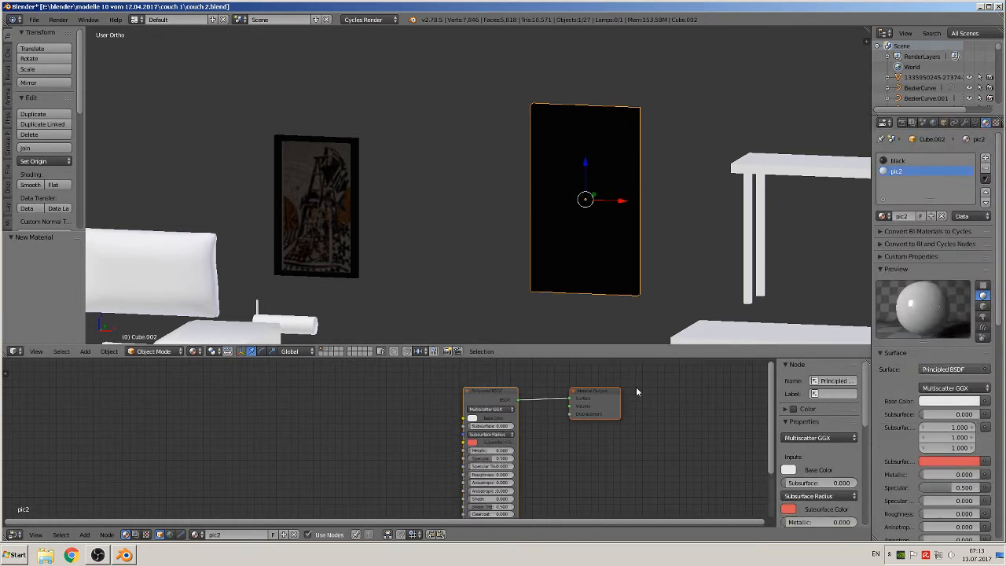
{"action": "left_click", "coordinate": [85, 534]}
{"action": "mouse_move", "coordinate": [95, 484]}
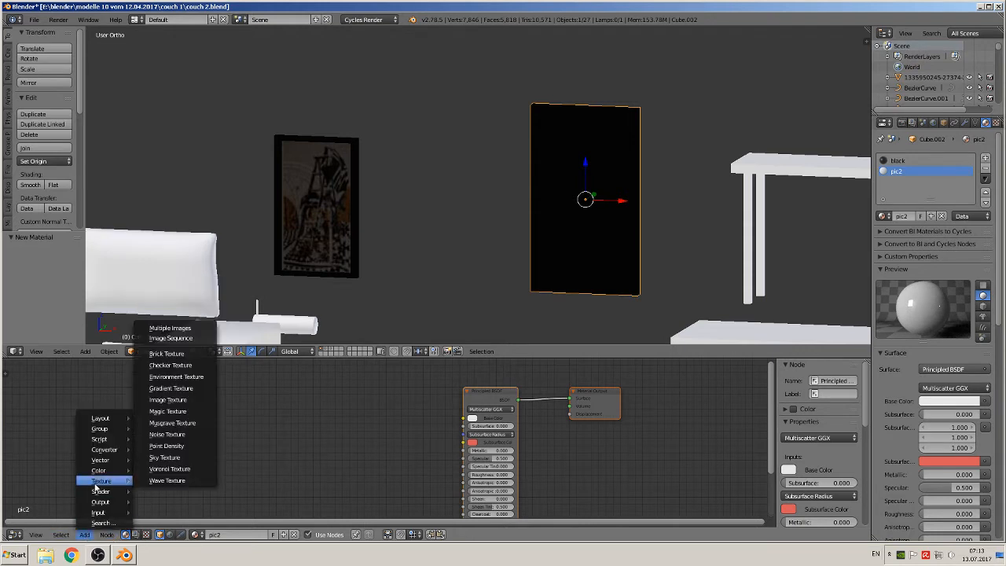
{"action": "left_click", "coordinate": [168, 399]}
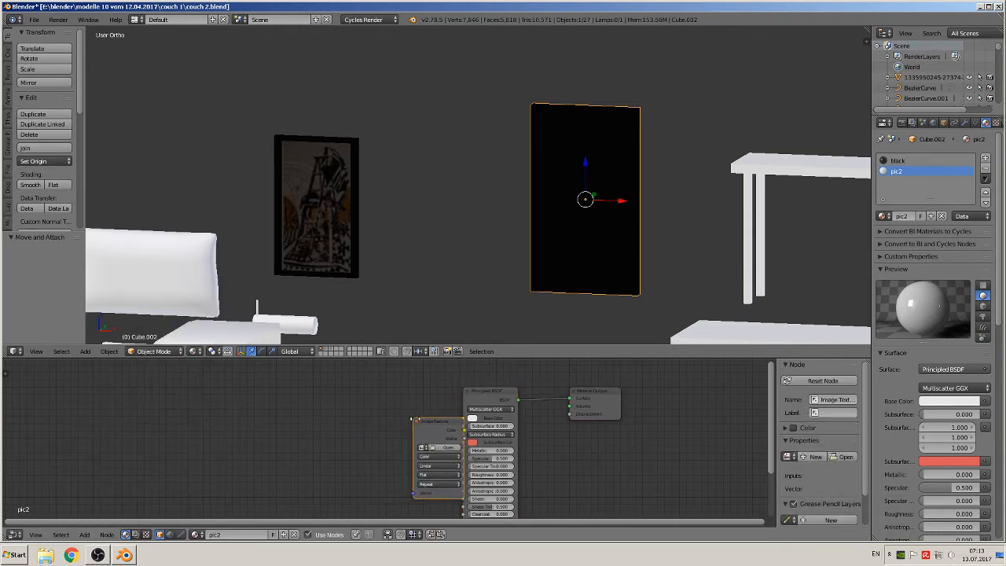
{"action": "left_click", "coordinate": [377, 401]}
{"action": "left_click_drag", "start_coordinate": [406, 410], "coordinate": [463, 417]}
- Load bild2.jpg from the Downloads folder into pic2's Image Texture node, browsing the files as thumbnails
{"action": "left_click", "coordinate": [391, 426]}
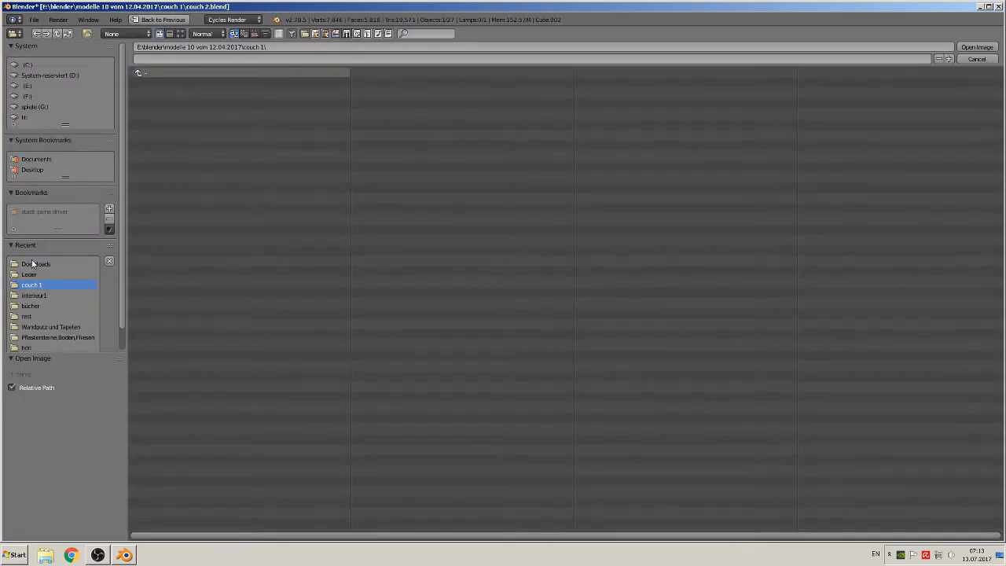
{"action": "left_click", "coordinate": [180, 33]}
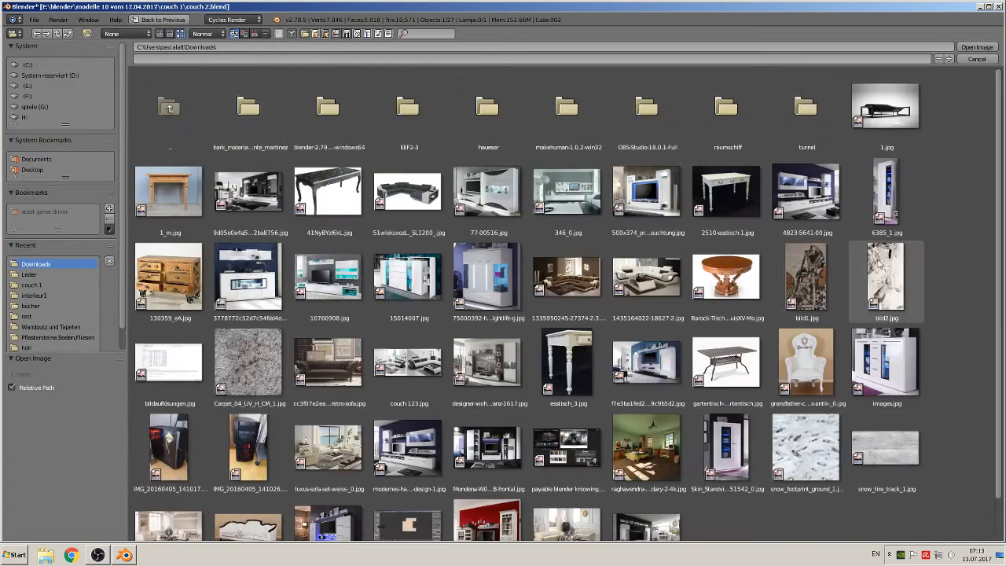
{"action": "double_click", "coordinate": [894, 281]}
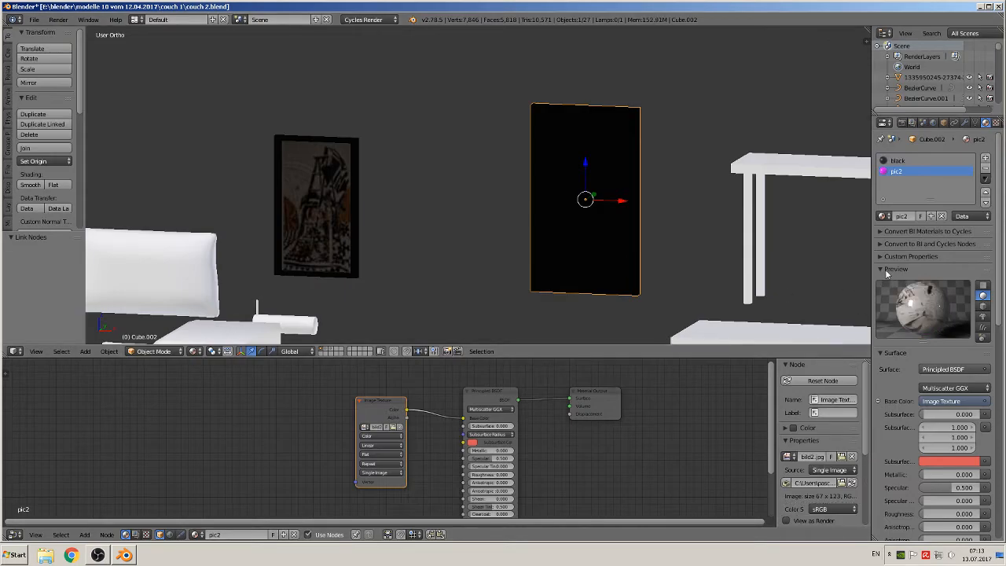
- Assign the pic2 material to the larger panel's inner picture face in Edit Mode
{"action": "key", "text": "Tab"}
{"action": "key", "text": "a"}
{"action": "left_click", "coordinate": [898, 160]}
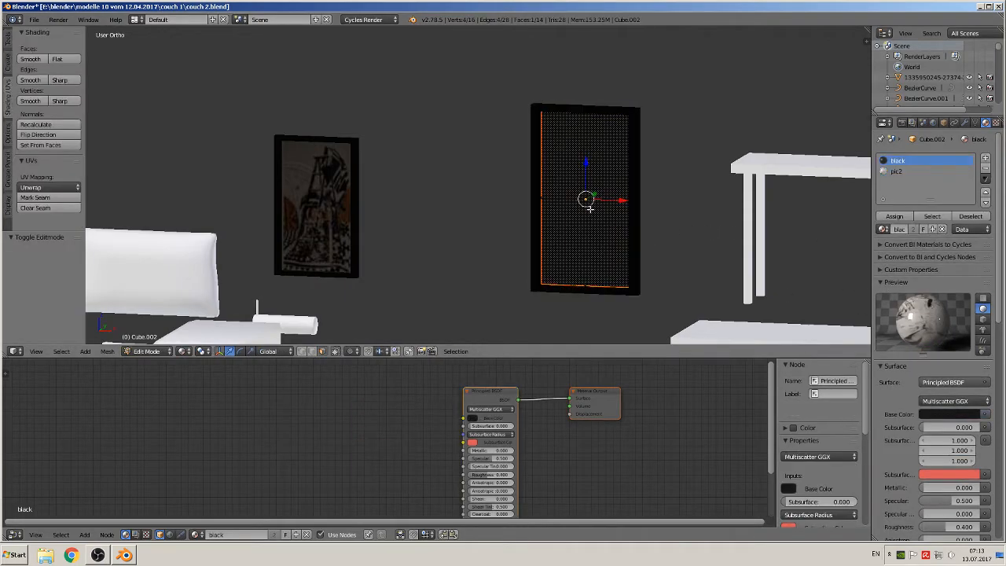
{"action": "left_click", "coordinate": [895, 172]}
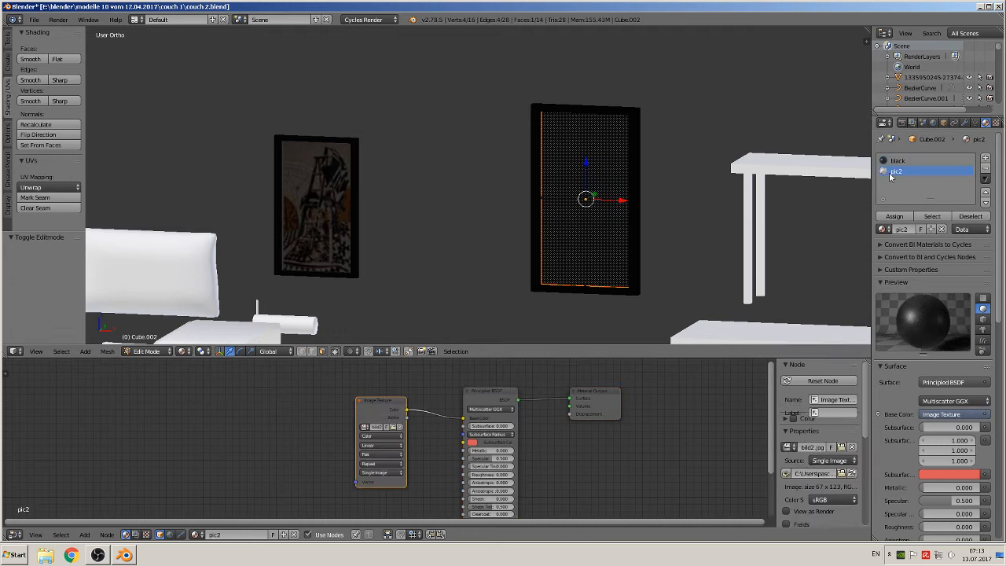
{"action": "left_click", "coordinate": [895, 216]}
- UV-map the larger panel's picture face with Project from View (Bounds) in the front view and return to Object Mode
{"action": "key", "text": "KP_1"}
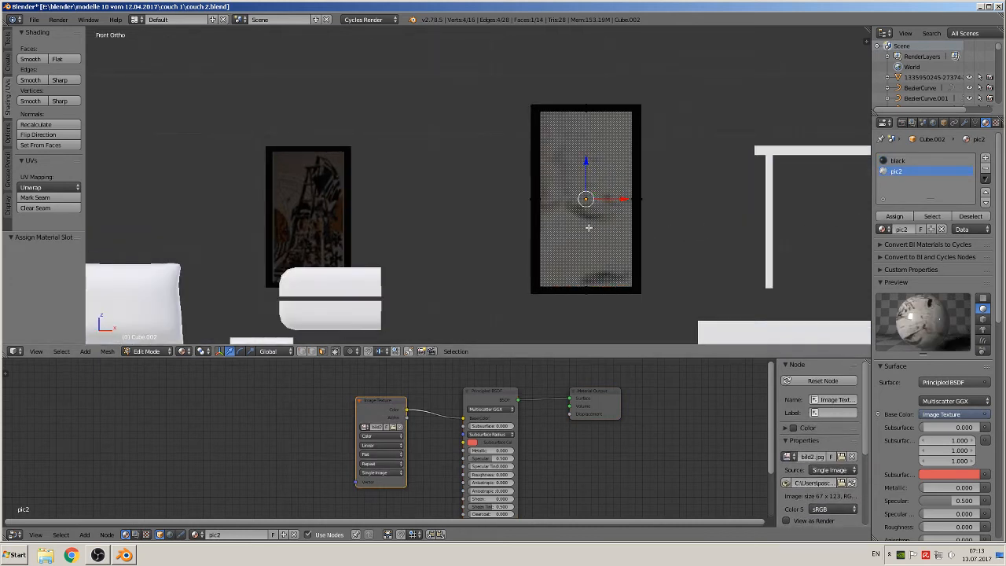
{"action": "key", "text": "u"}
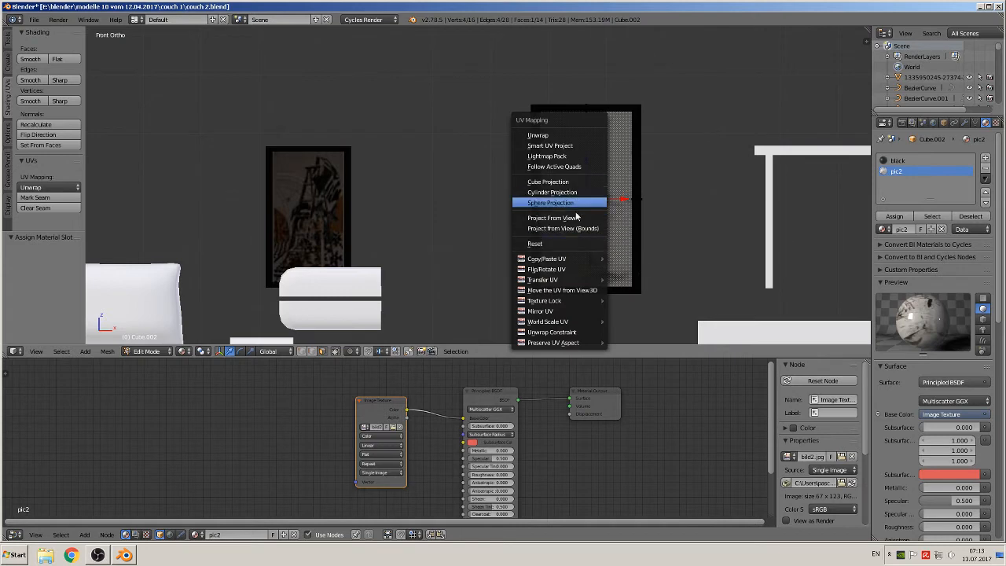
{"action": "left_click", "coordinate": [573, 228]}
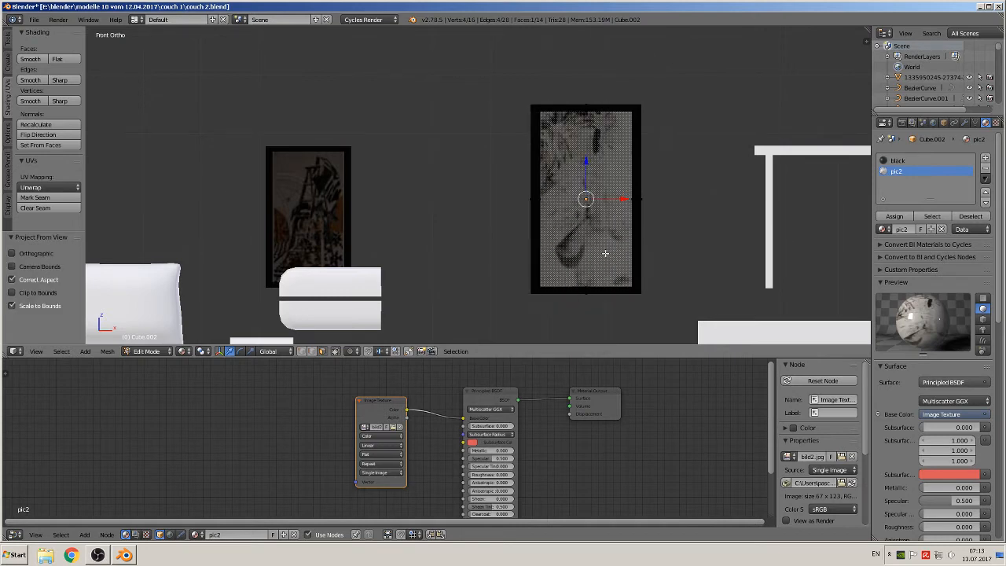
{"action": "key", "text": "Tab"}
- Save the Blender file with both framed pictures textured
{"action": "middle_click_drag", "start_coordinate": [611, 257], "coordinate": [608, 308]}
{"action": "scroll", "coordinate": [607, 308], "scroll_direction": "down", "scroll_amount": 2}
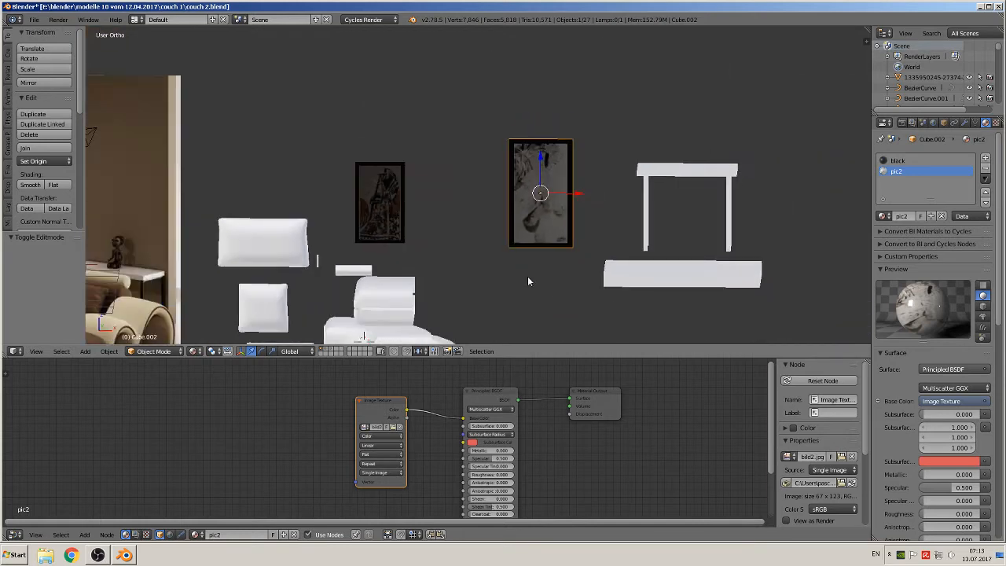
{"action": "left_click", "coordinate": [34, 19]}
{"action": "left_click", "coordinate": [47, 100]}
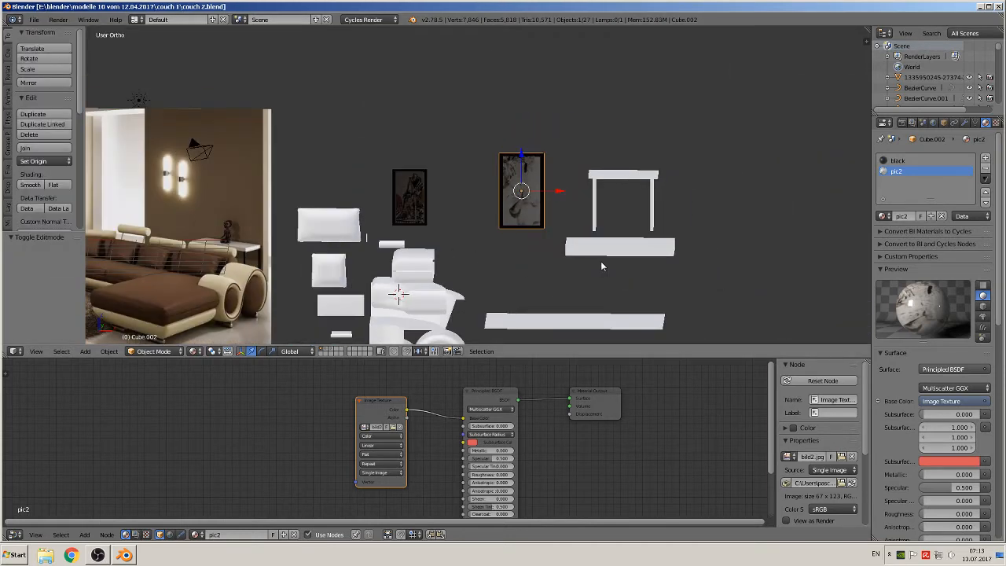
- Check the reference photo and assign the existing black material to both legs at the table's left end
{"action": "scroll", "coordinate": [601, 260], "scroll_direction": "up", "scroll_amount": 2}
{"action": "middle_click_drag", "start_coordinate": [598, 257], "coordinate": [624, 221], "text": "shift"}
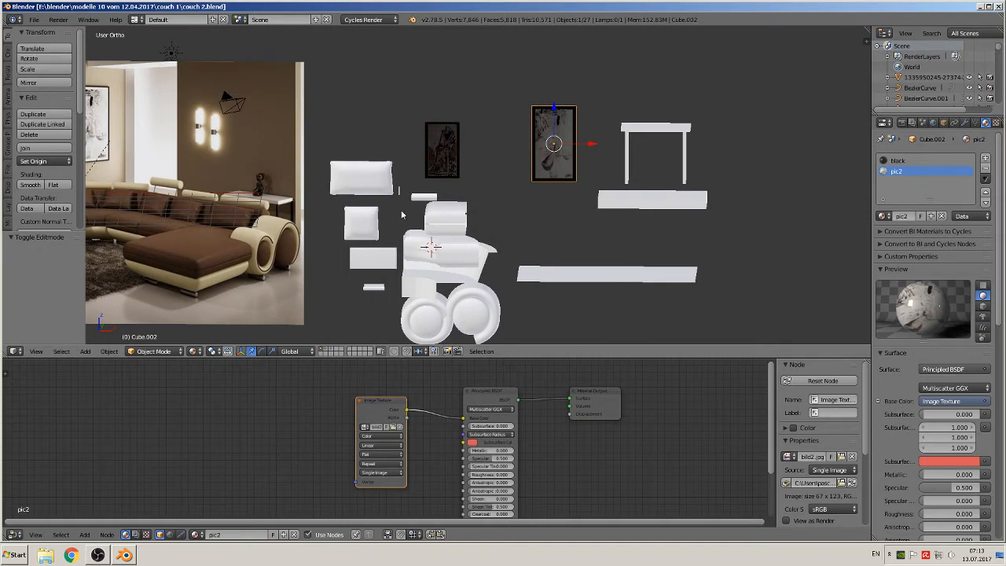
{"action": "middle_click_drag", "start_coordinate": [321, 231], "coordinate": [580, 182], "text": "shift"}
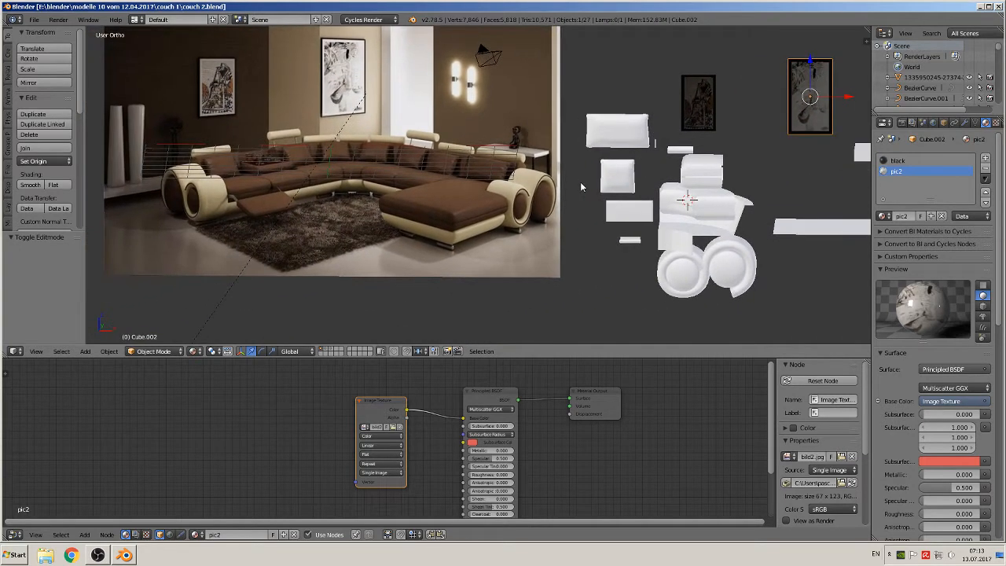
{"action": "scroll", "coordinate": [581, 181], "scroll_direction": "up", "scroll_amount": 1}
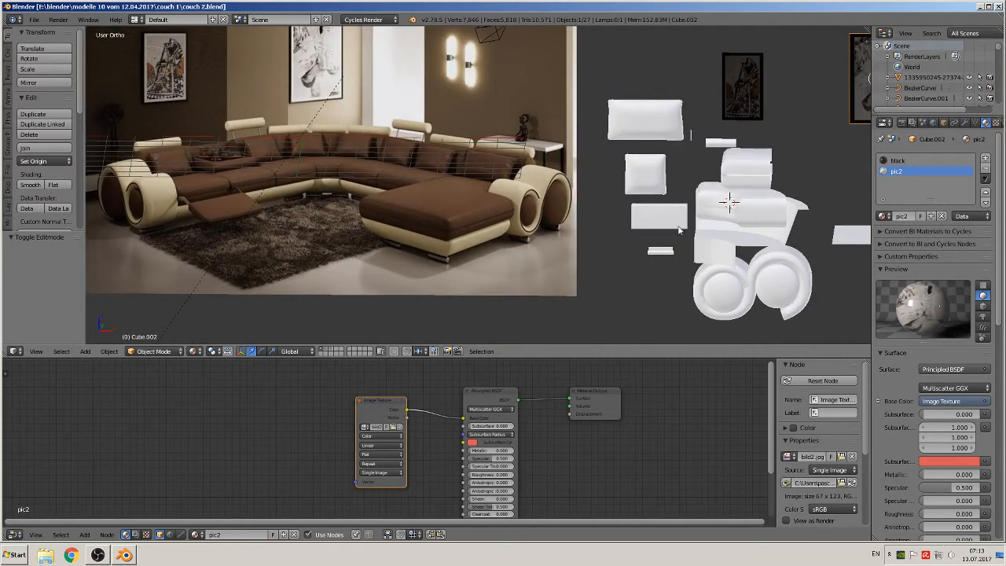
{"action": "middle_click_drag", "start_coordinate": [717, 235], "coordinate": [463, 248], "text": "shift"}
{"action": "middle_click_drag", "start_coordinate": [625, 249], "coordinate": [411, 296], "text": "shift"}
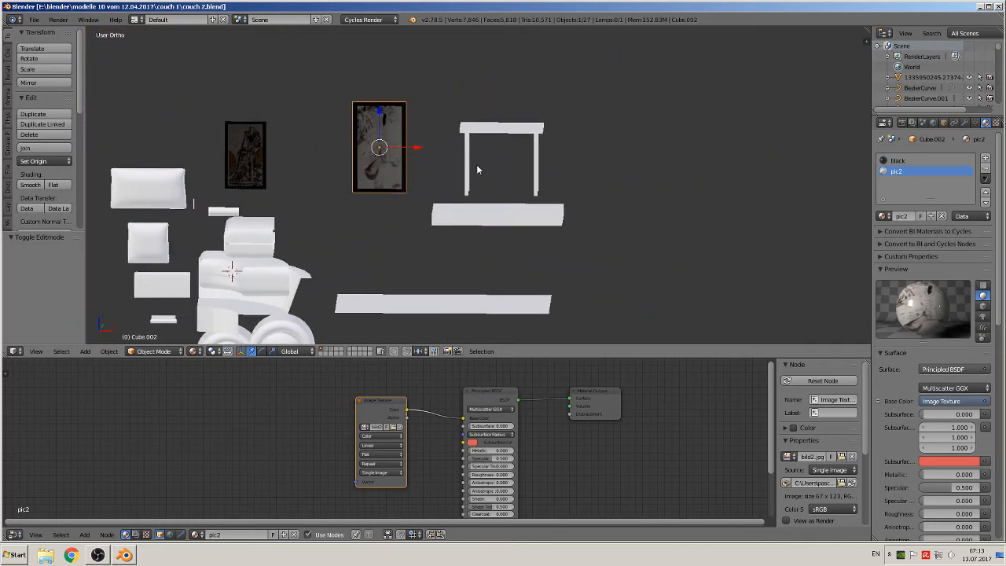
{"action": "right_click", "coordinate": [475, 164]}
{"action": "left_click", "coordinate": [882, 192]}
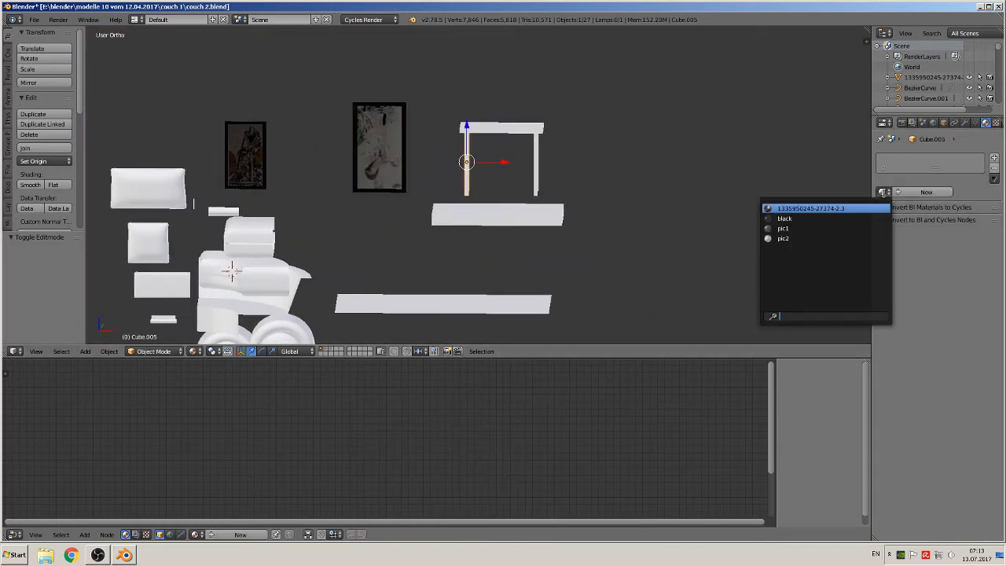
{"action": "left_click", "coordinate": [840, 218]}
{"action": "middle_click_drag", "start_coordinate": [539, 168], "coordinate": [481, 184]}
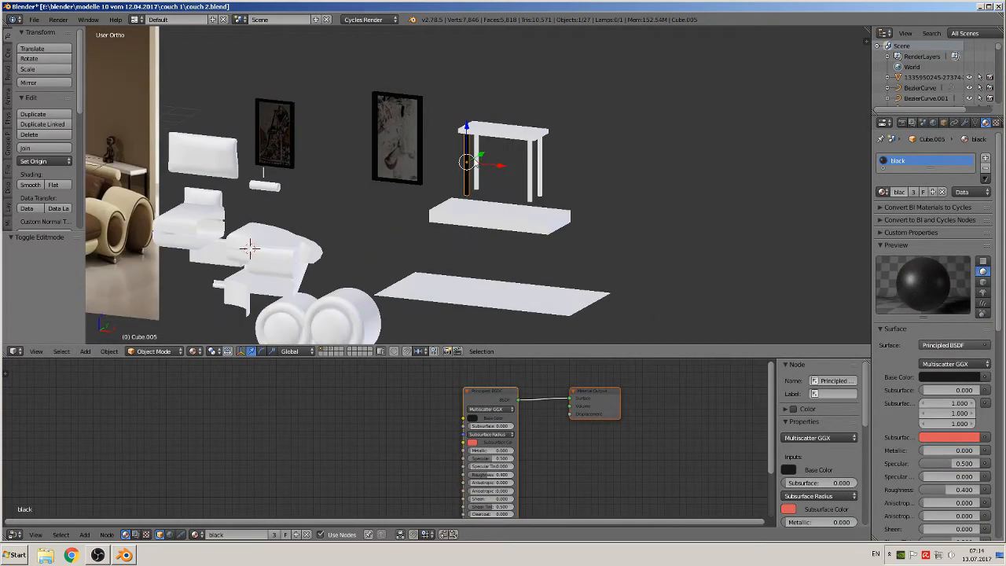
{"action": "right_click", "coordinate": [476, 162]}
{"action": "left_click", "coordinate": [882, 192]}
{"action": "left_click", "coordinate": [840, 217]}
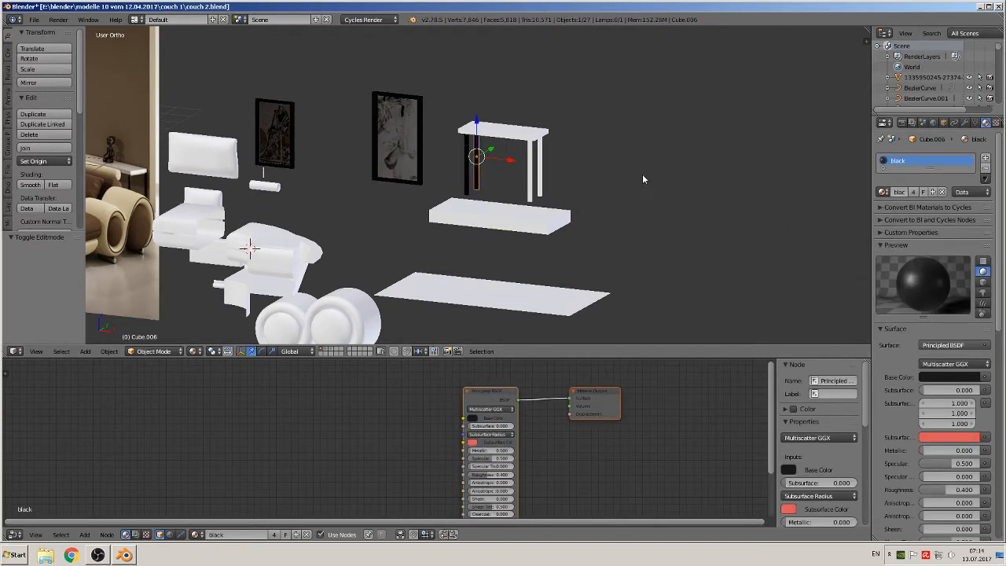
- Assign the existing black material to the two remaining legs at the table's right end
{"action": "right_click", "coordinate": [541, 166]}
{"action": "left_click", "coordinate": [882, 192]}
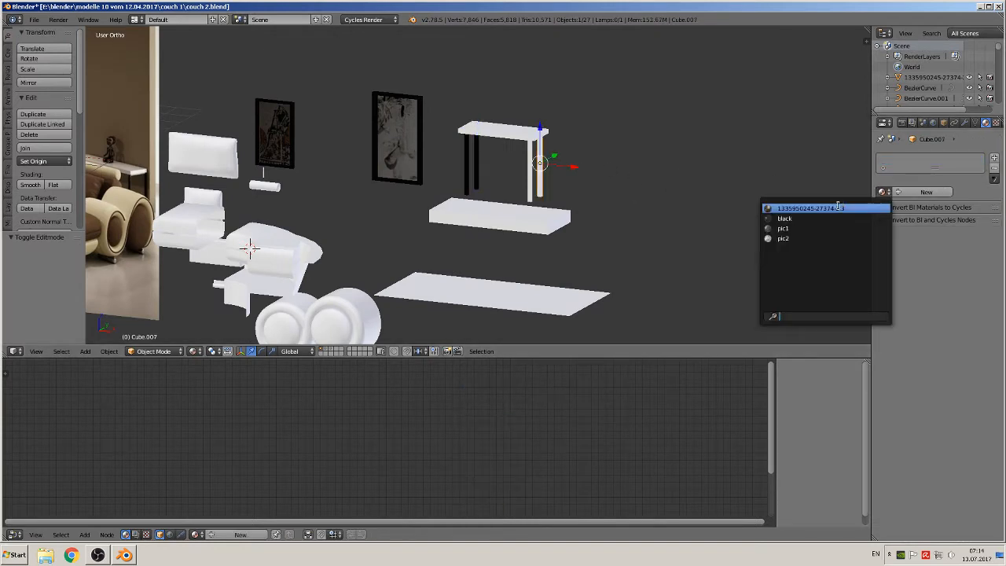
{"action": "left_click", "coordinate": [827, 219]}
{"action": "right_click", "coordinate": [531, 173]}
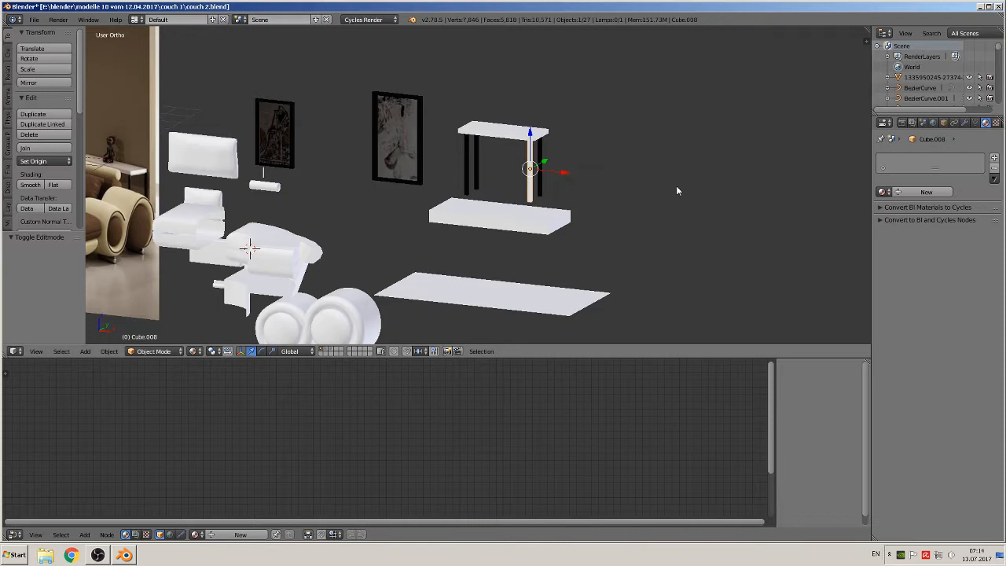
{"action": "left_click", "coordinate": [882, 192]}
{"action": "left_click", "coordinate": [859, 220]}
- Give the tabletop a new material named "white glossz" and set its surface shader to Principled BSDF
{"action": "scroll", "coordinate": [656, 217], "scroll_direction": "down", "scroll_amount": 5}
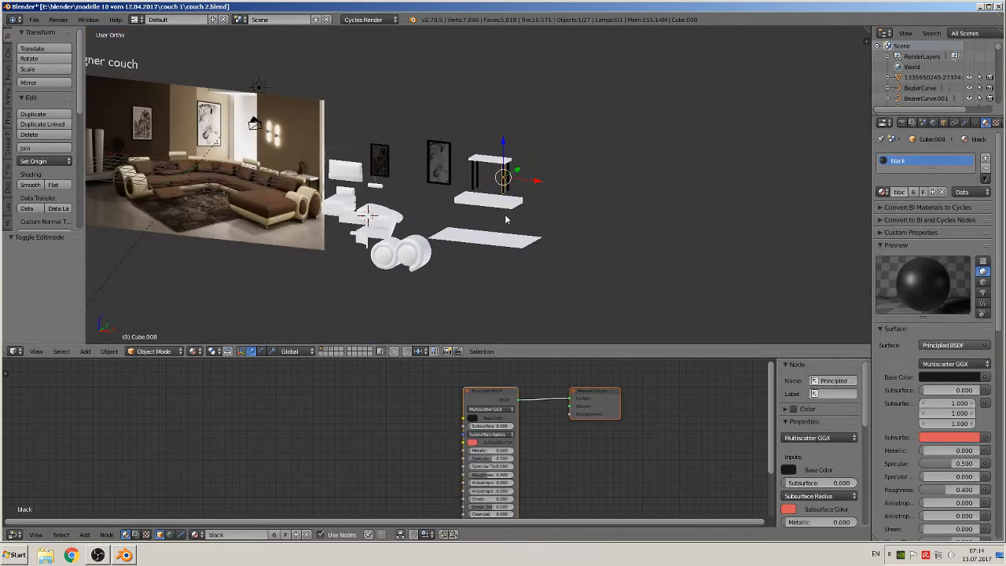
{"action": "scroll", "coordinate": [574, 250], "scroll_direction": "up", "scroll_amount": 2}
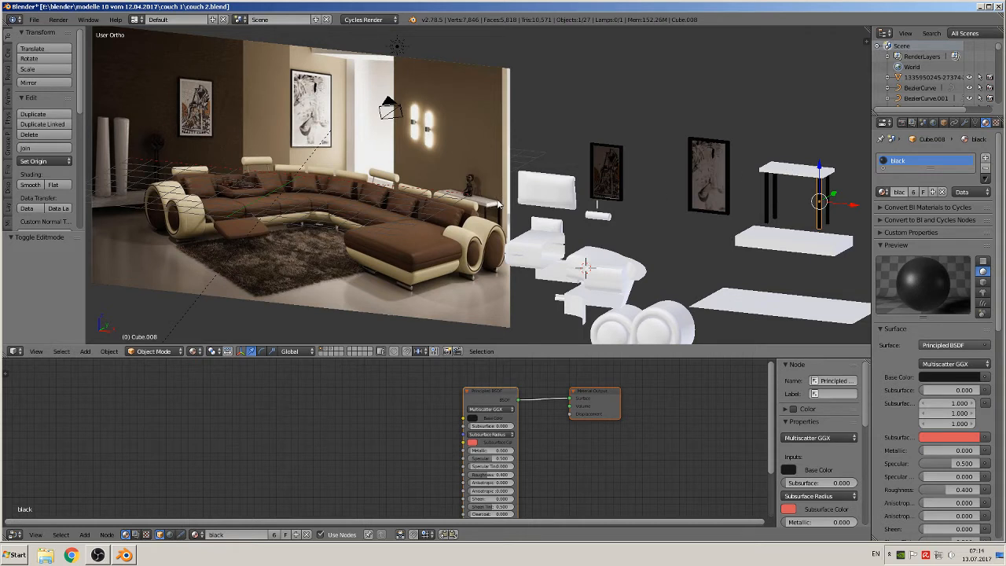
{"action": "right_click", "coordinate": [792, 173]}
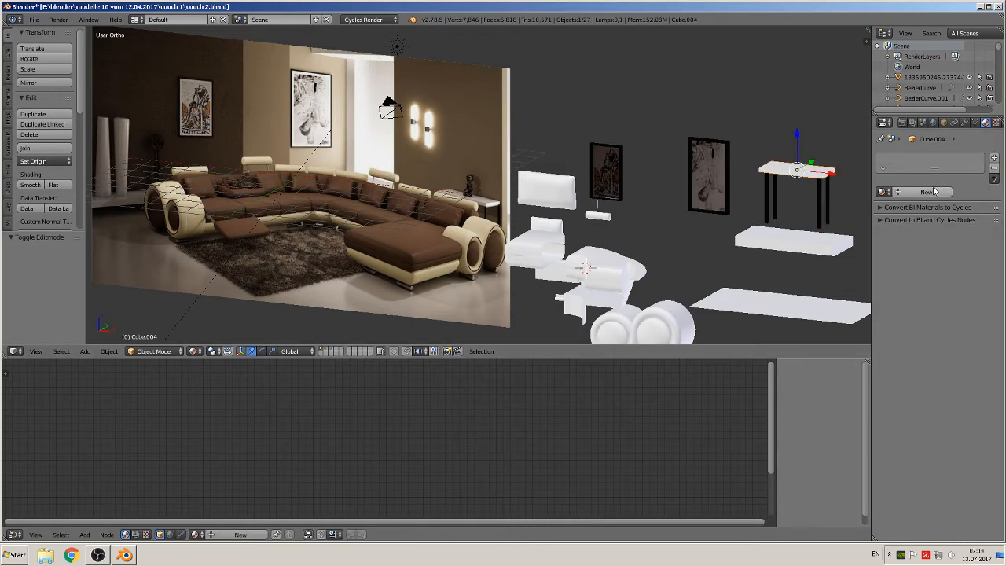
{"action": "left_click", "coordinate": [932, 192]}
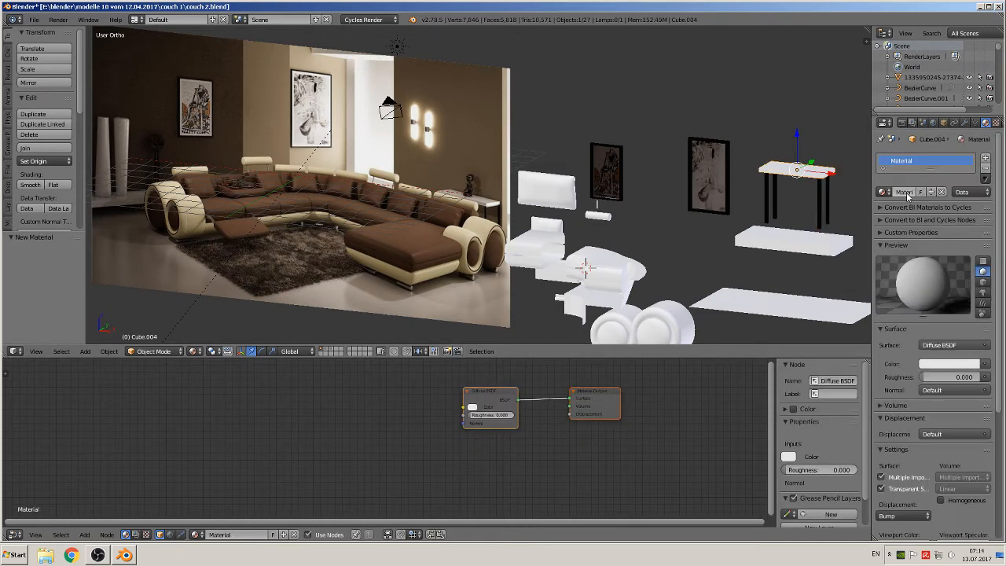
{"action": "type", "text": "whi"}
{"action": "key", "text": "Return"}
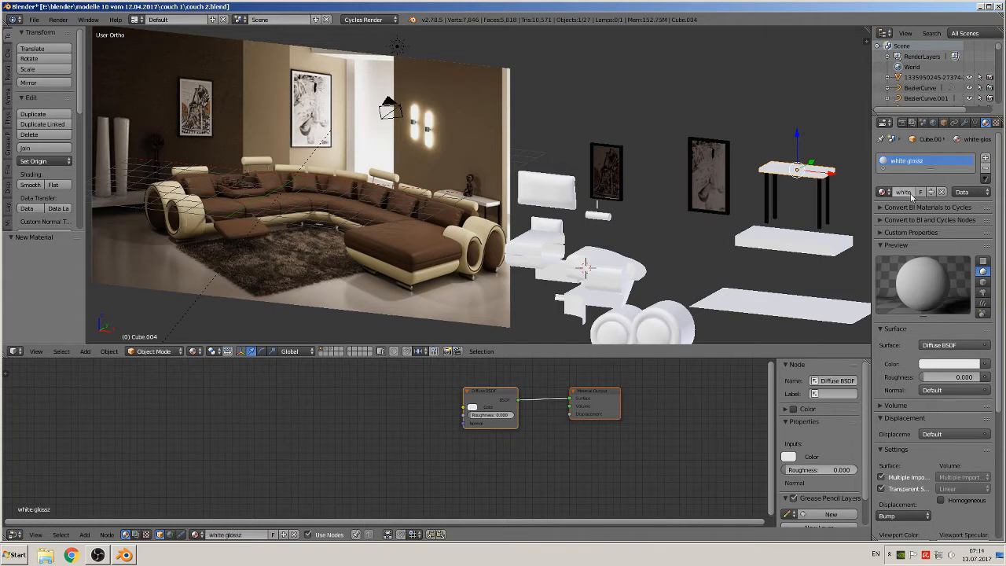
{"action": "left_click", "coordinate": [948, 346]}
{"action": "left_click", "coordinate": [904, 247]}
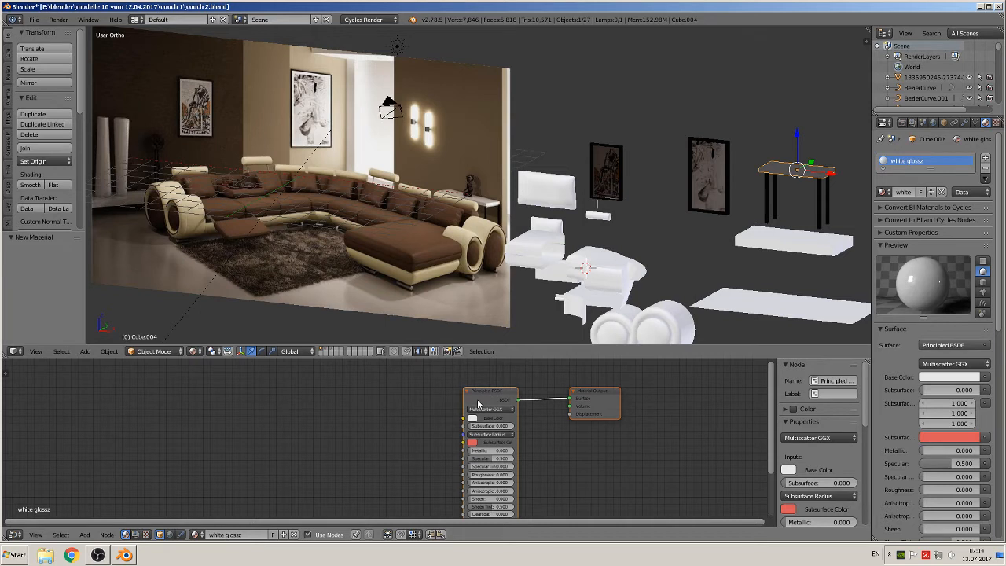
{"action": "left_click", "coordinate": [85, 534]}
{"action": "mouse_move", "coordinate": [101, 493]}
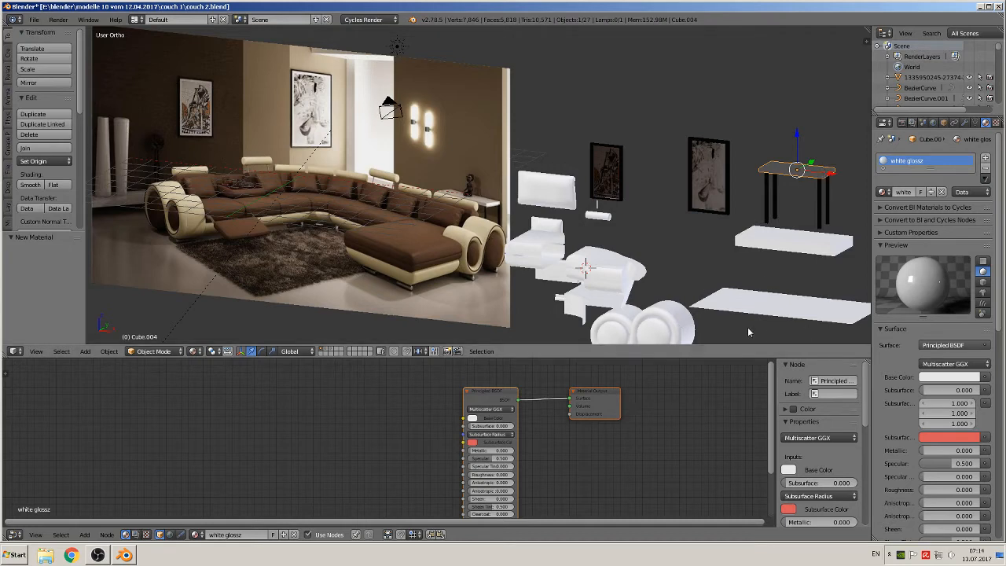
{"action": "middle_click_drag", "start_coordinate": [524, 286], "coordinate": [544, 233], "text": "shift"}
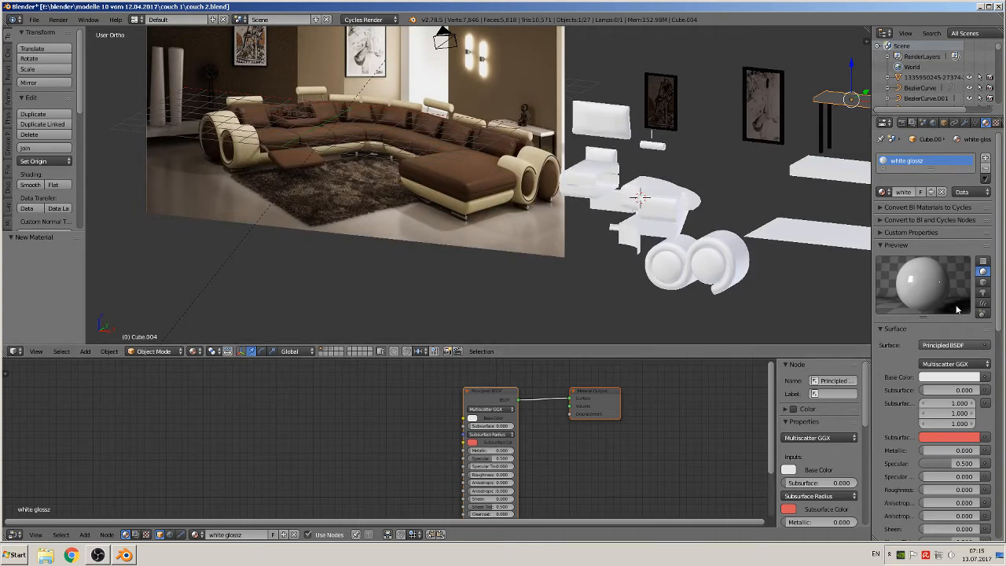
- Assign the existing "white glossz" material to the flat box below the side table, then clear the selection
{"action": "right_click", "coordinate": [837, 172]}
{"action": "left_click", "coordinate": [882, 191]}
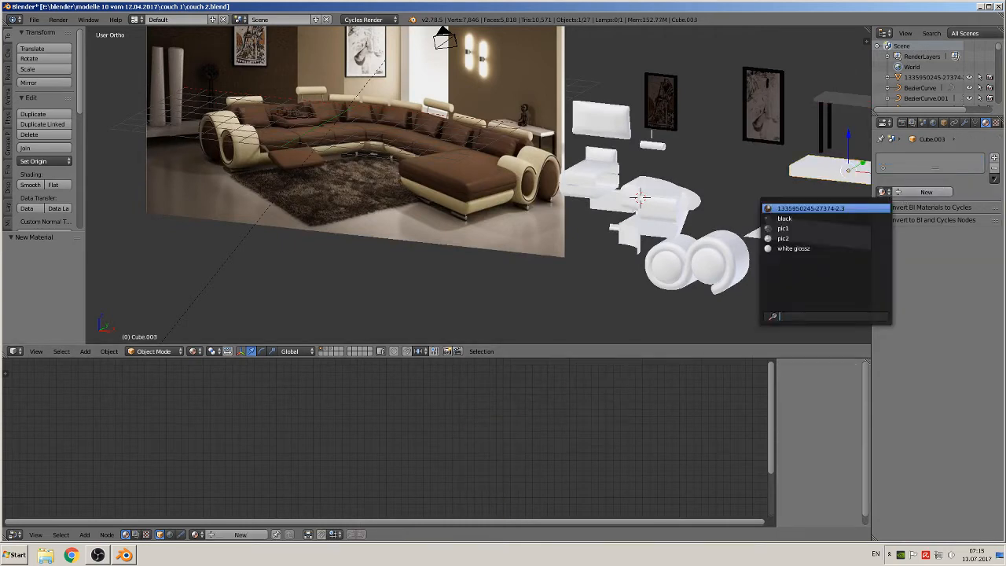
{"action": "left_click", "coordinate": [794, 248]}
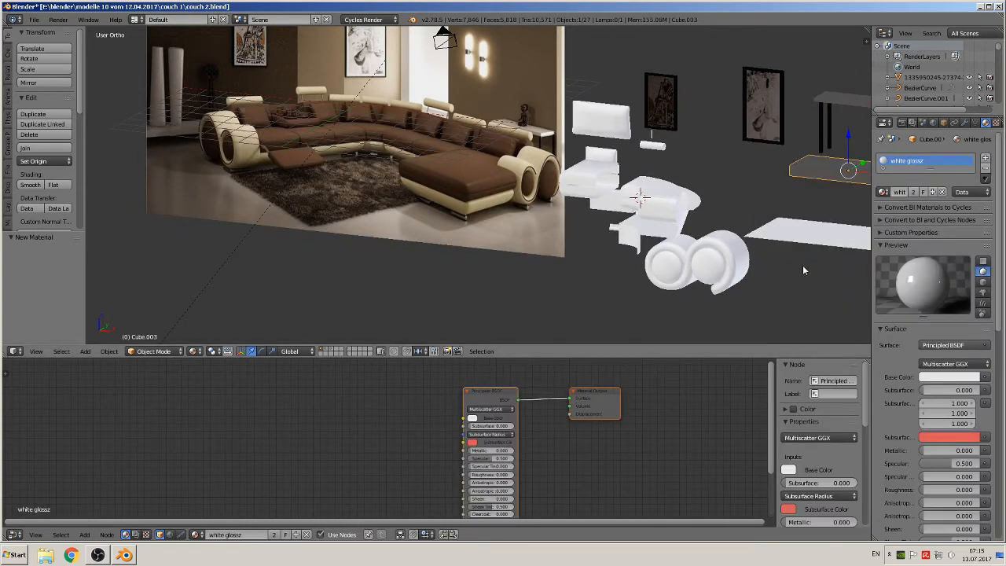
{"action": "key", "text": "a"}
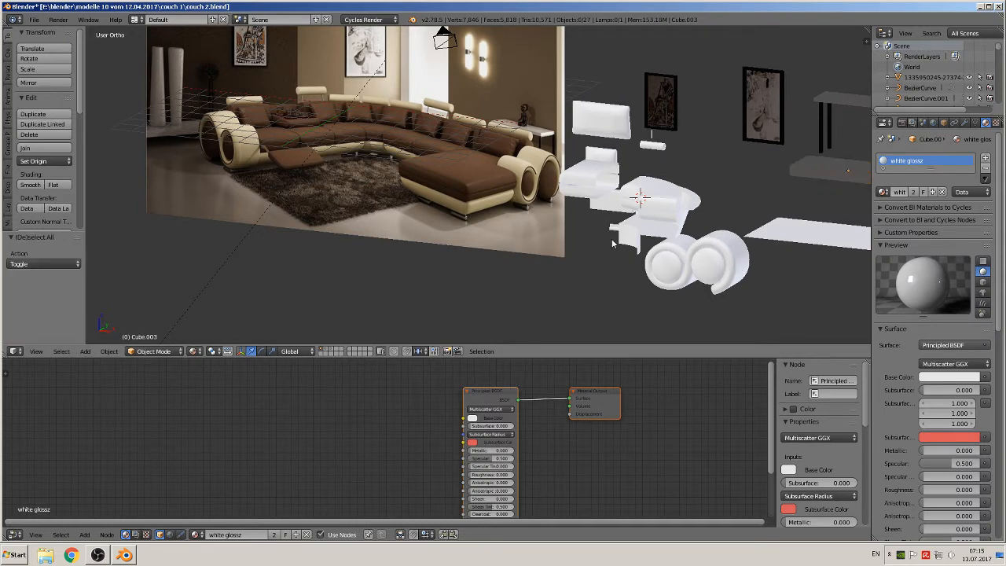
- Give the small upright cylinder beside the large cushion a new material named "chrome" with a Principled BSDF surface
{"action": "middle_click_drag", "start_coordinate": [615, 244], "coordinate": [601, 202]}
{"action": "right_click", "coordinate": [619, 161]}
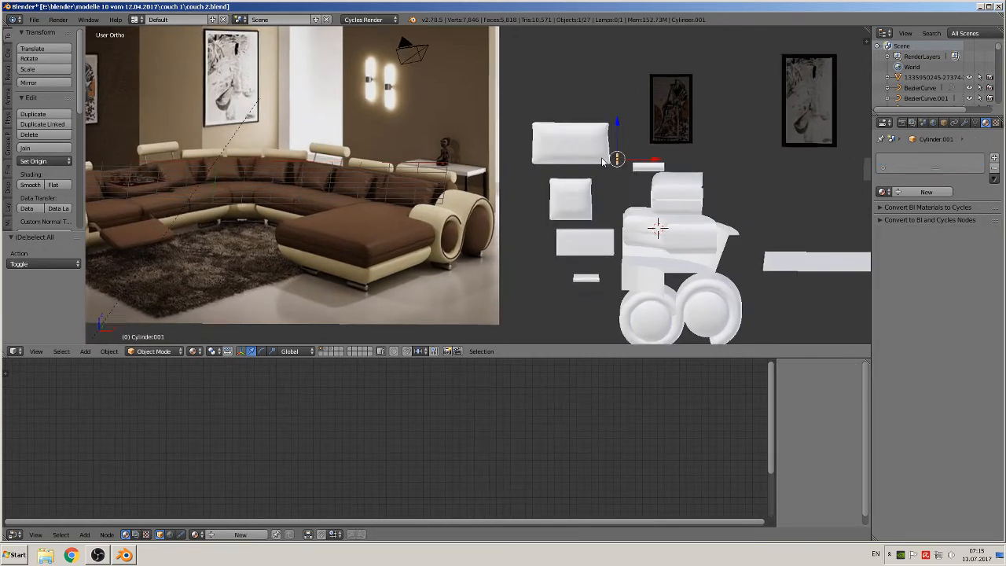
{"action": "key", "text": "KP_Decimal"}
{"action": "left_click", "coordinate": [940, 192]}
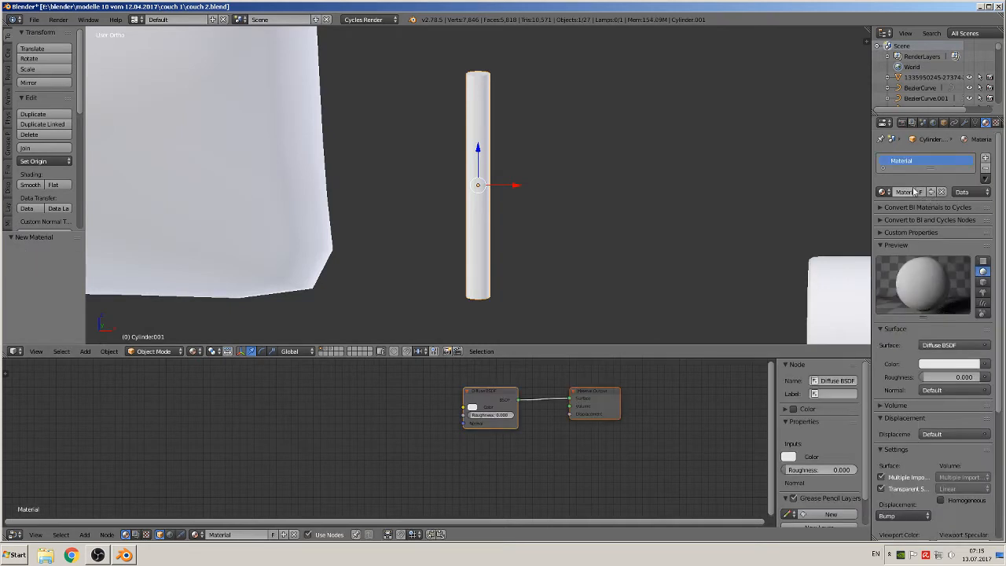
{"action": "left_click", "coordinate": [904, 192]}
{"action": "type", "text": "chrome"}
{"action": "key", "text": "Return"}
{"action": "left_click", "coordinate": [972, 346]}
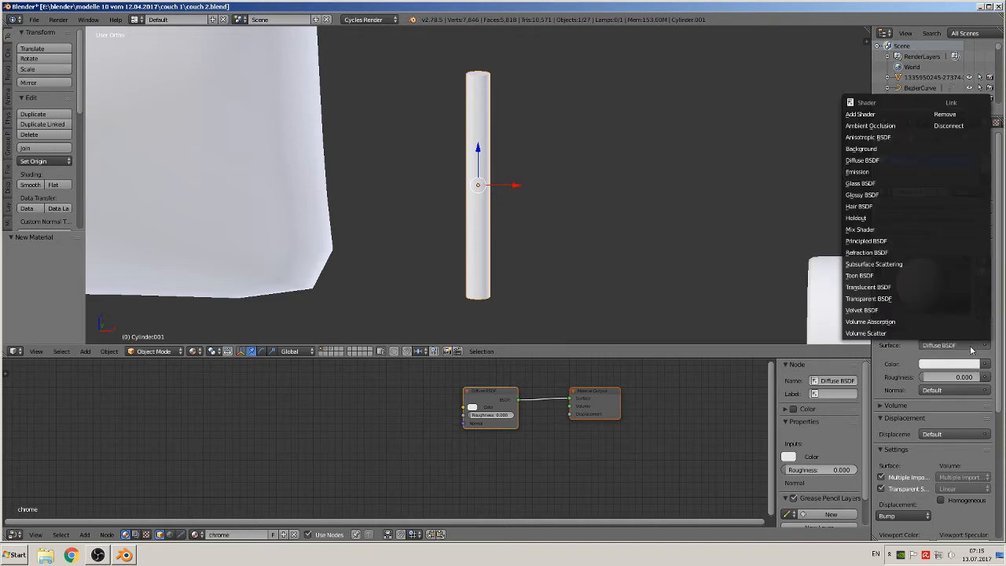
{"action": "left_click", "coordinate": [899, 240]}
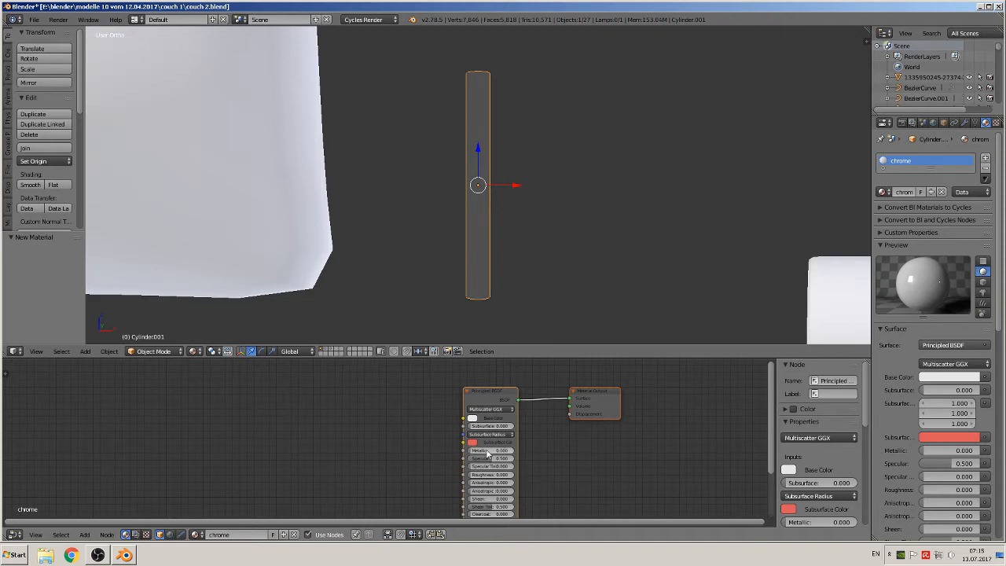
- Set the chrome material's Metallic value to 1 and its Roughness to 0.003
{"action": "scroll", "coordinate": [486, 457], "scroll_direction": "up", "scroll_amount": 3}
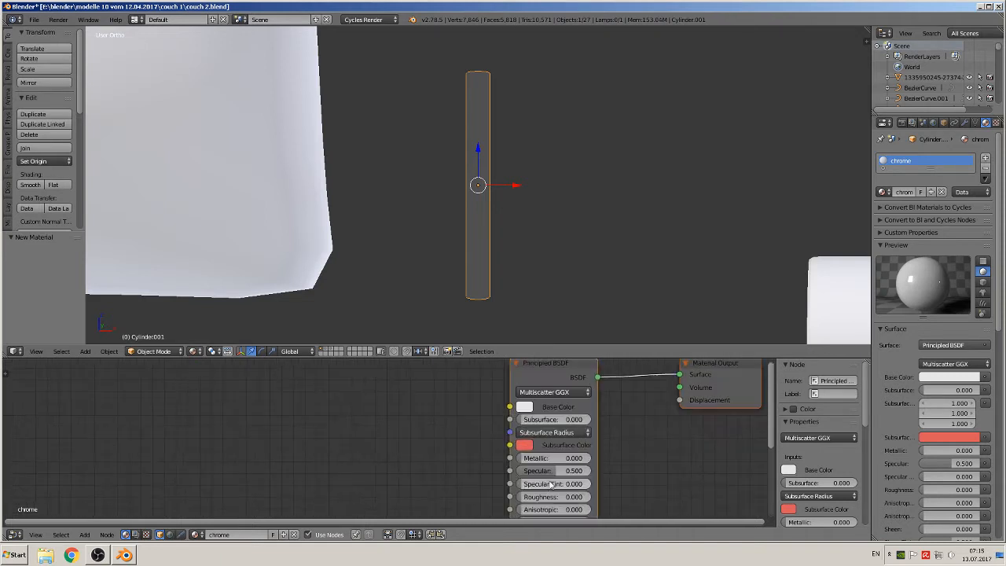
{"action": "left_click", "coordinate": [553, 459]}
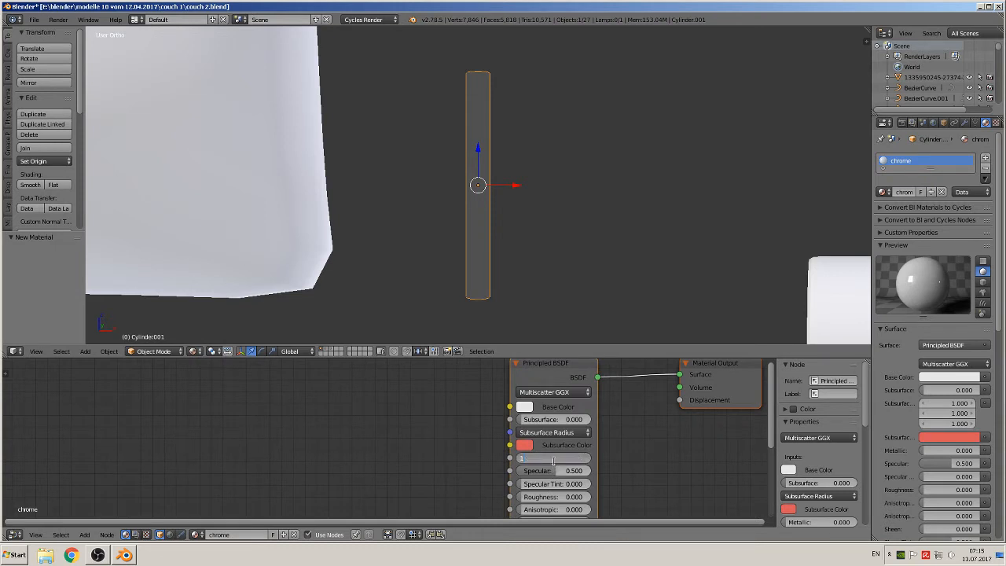
{"action": "type", "text": "1"}
{"action": "key", "text": "Return"}
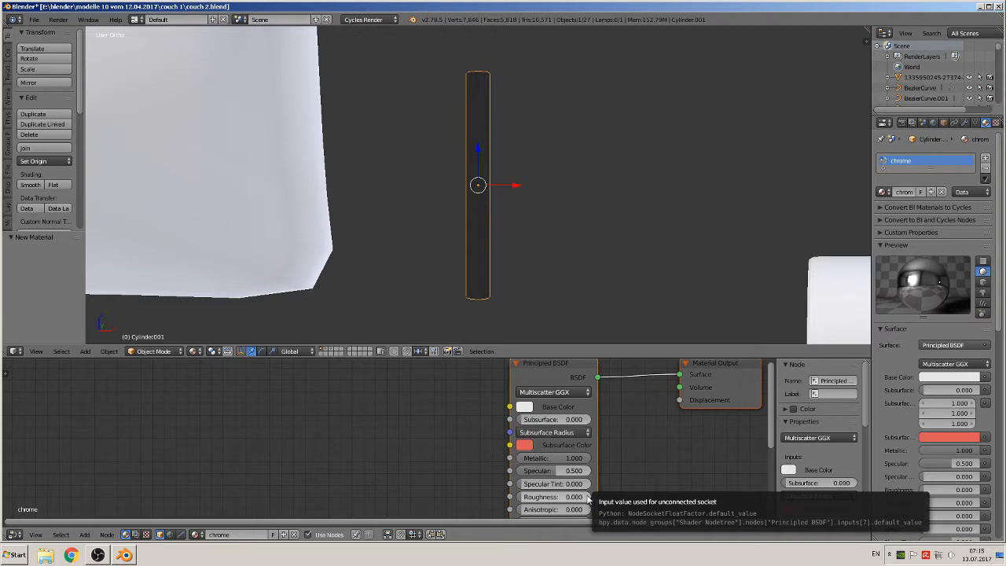
{"action": "left_click", "coordinate": [540, 500]}
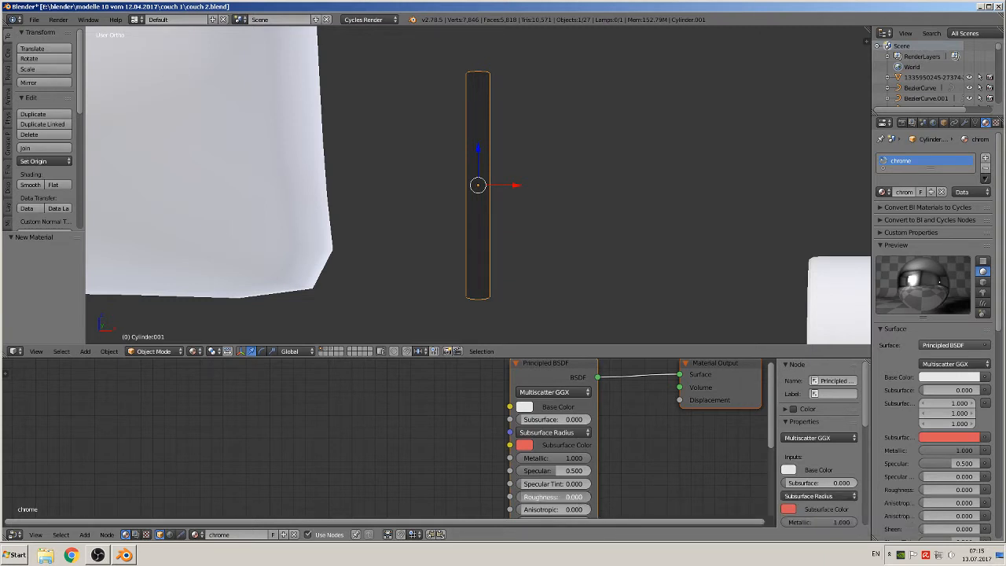
{"action": "mouse_move", "coordinate": [539, 500]}
{"action": "left_mouse_down"}
{"action": "mouse_move", "coordinate": [588, 500]}
{"action": "mouse_move", "coordinate": [540, 500]}
{"action": "left_mouse_up"}
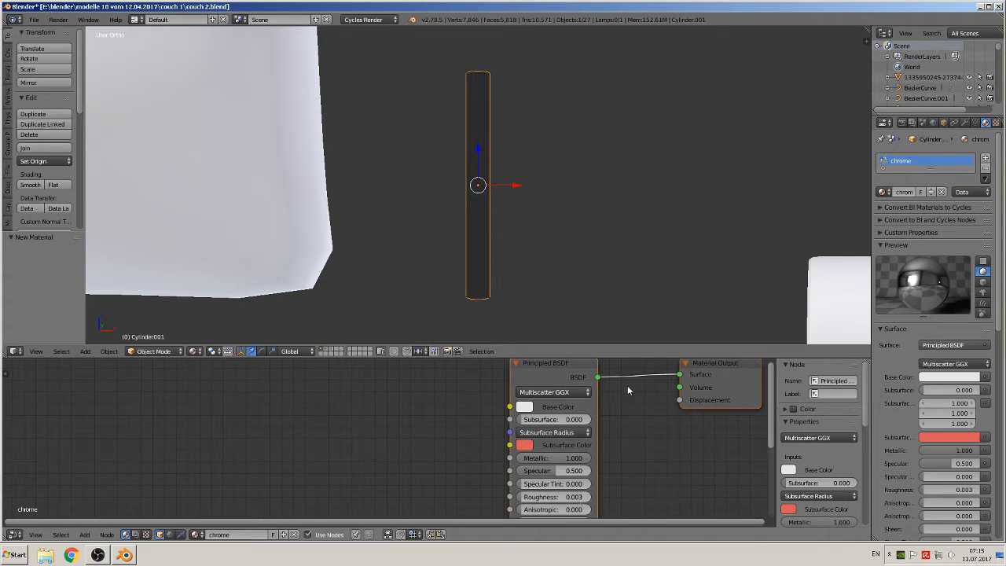
- Assign the existing chrome material to the small couch foot, the cylinder with a plate below the cushions
{"action": "scroll", "coordinate": [576, 299], "scroll_direction": "down", "scroll_amount": 3}
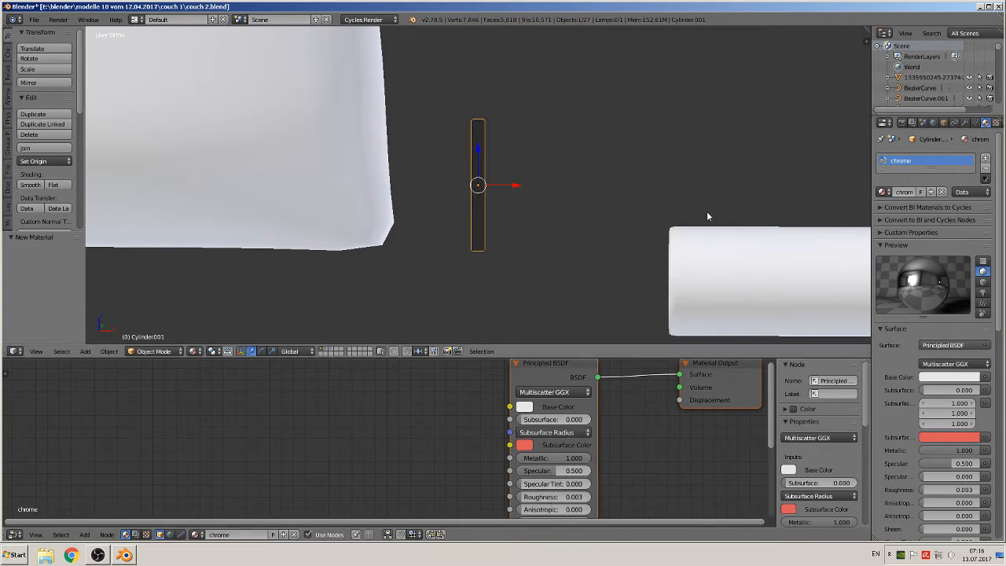
{"action": "scroll", "coordinate": [707, 217], "scroll_direction": "down", "scroll_amount": 8}
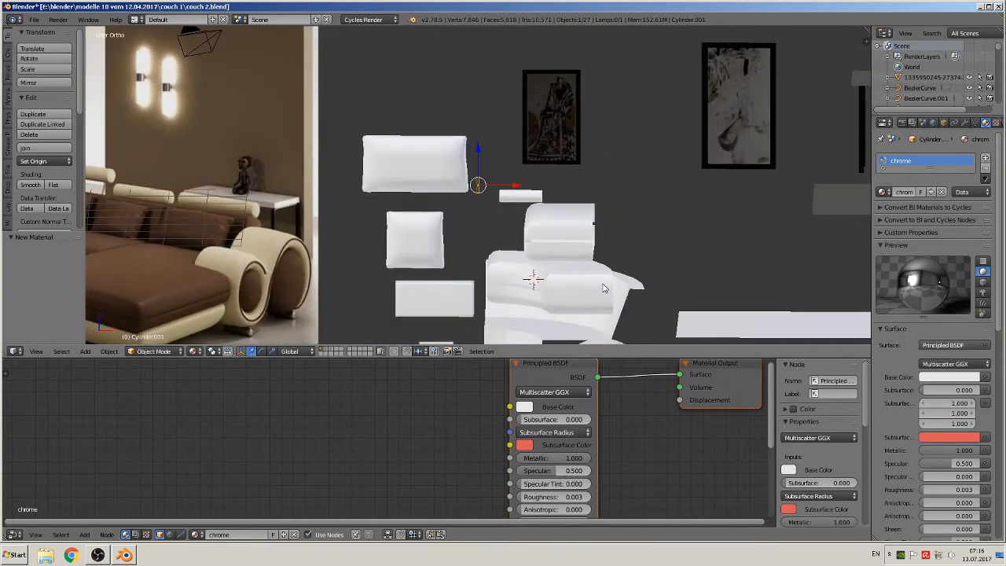
{"action": "middle_click_drag", "start_coordinate": [604, 288], "coordinate": [445, 232]}
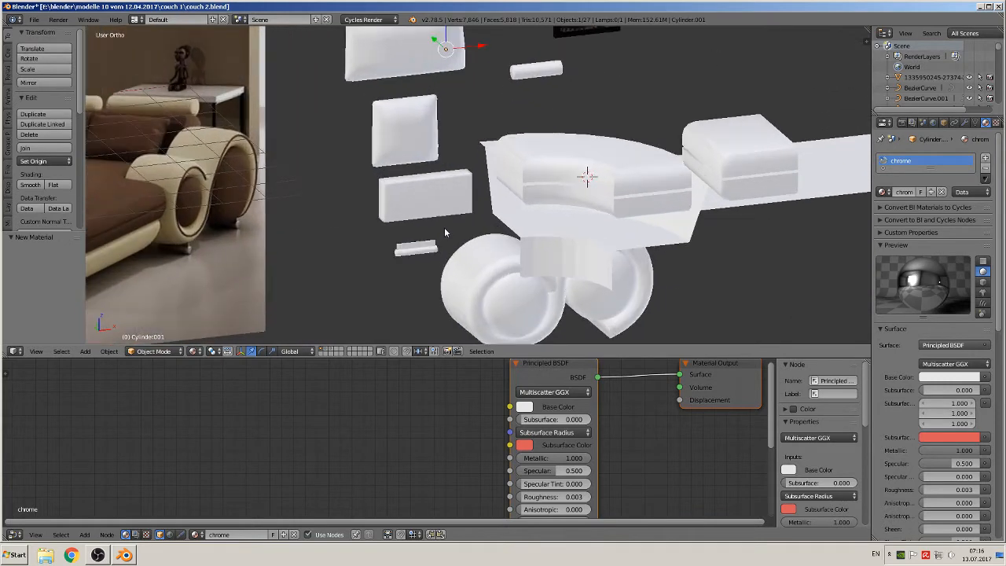
{"action": "right_click", "coordinate": [407, 252]}
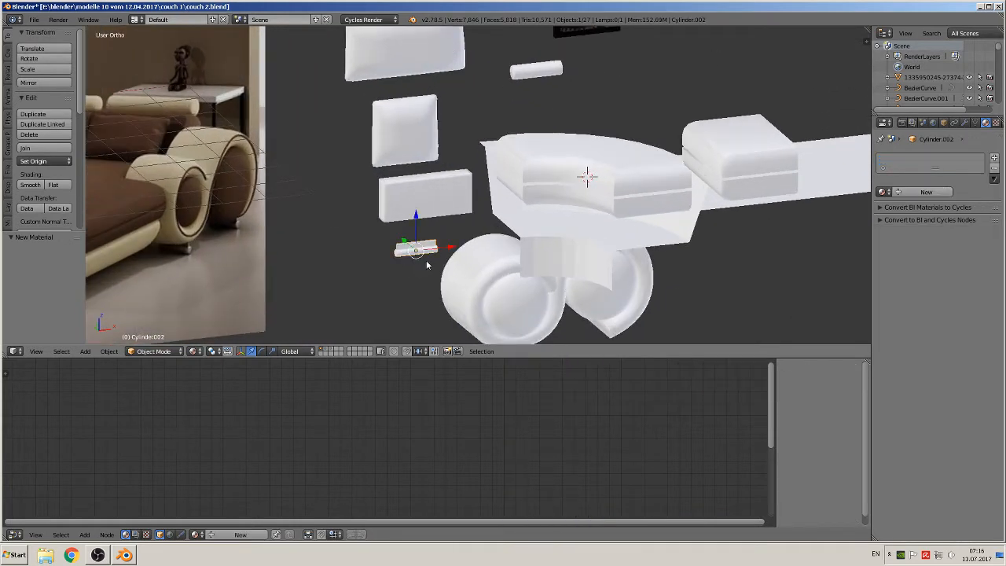
{"action": "key", "text": "KP_Decimal"}
{"action": "left_click", "coordinate": [884, 192]}
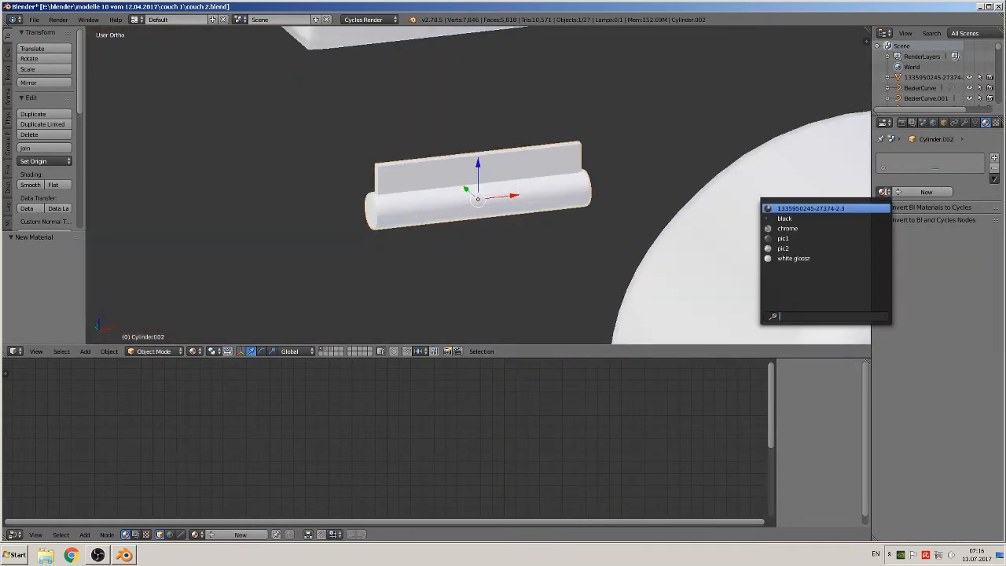
{"action": "left_click", "coordinate": [810, 228]}
- Save the Blender file with the chrome parts assigned
{"action": "scroll", "coordinate": [704, 271], "scroll_direction": "down", "scroll_amount": 8}
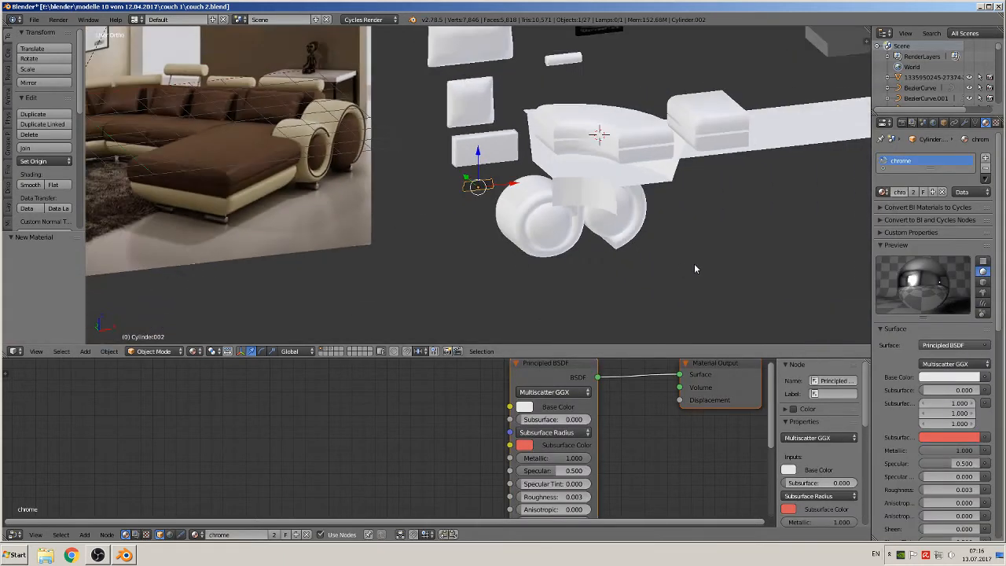
{"action": "middle_click_drag", "start_coordinate": [621, 248], "coordinate": [627, 283], "text": "shift"}
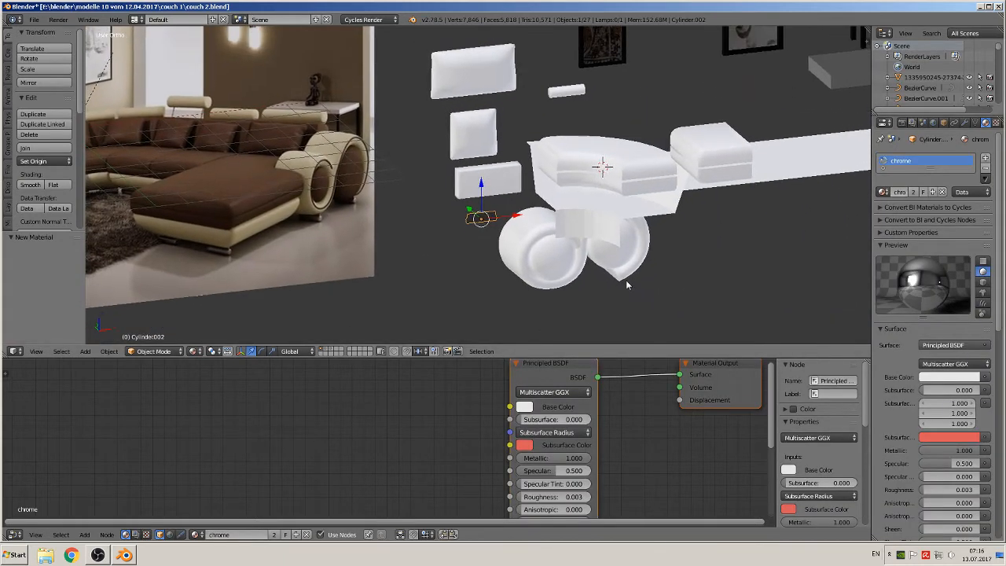
{"action": "left_click", "coordinate": [33, 19]}
{"action": "left_click", "coordinate": [67, 101]}
- Check the couch in the reference photo and give the large rectangular cushion a new material named "dark brown leather"
{"action": "scroll", "coordinate": [602, 168], "scroll_direction": "down", "scroll_amount": 3}
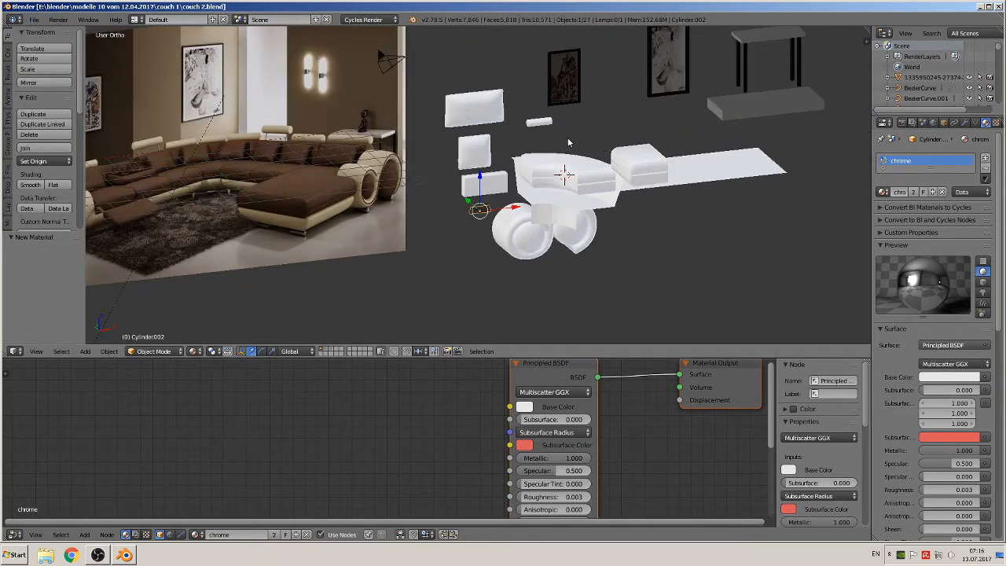
{"action": "middle_click_drag", "start_coordinate": [566, 139], "coordinate": [633, 186]}
{"action": "middle_click_drag", "start_coordinate": [546, 220], "coordinate": [330, 217]}
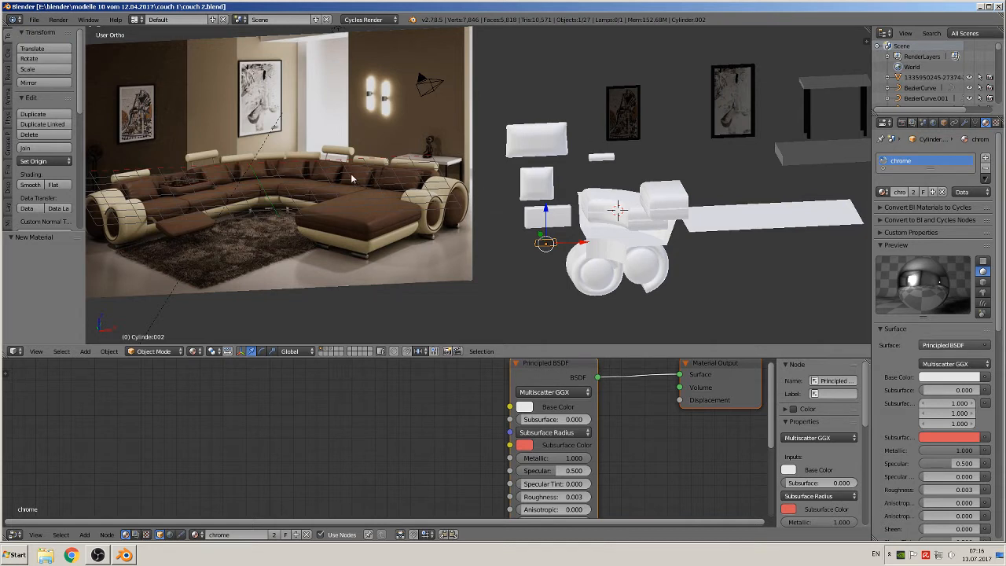
{"action": "right_click", "coordinate": [538, 143]}
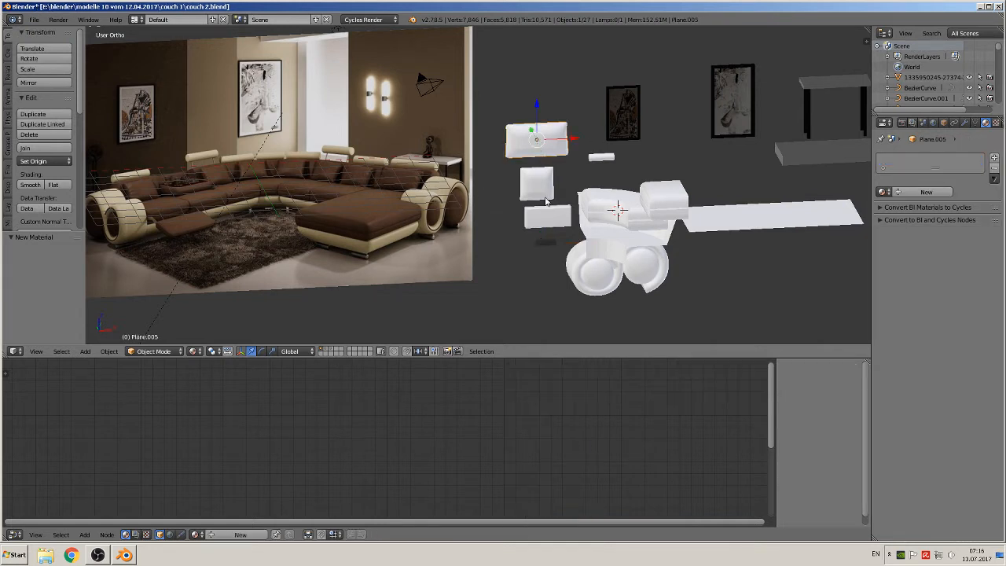
{"action": "left_click", "coordinate": [927, 193]}
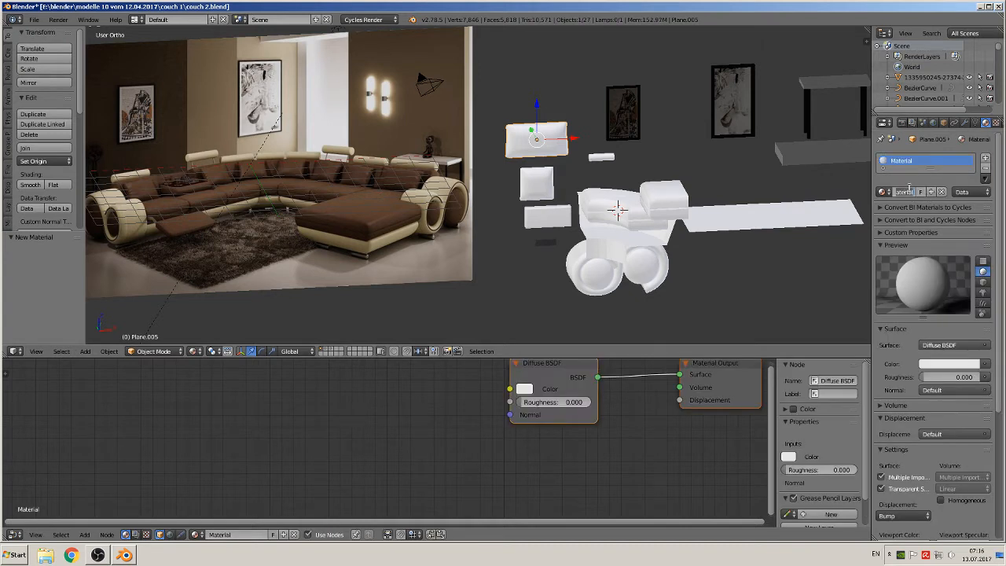
{"action": "type", "text": "c"}
{"action": "key", "text": "Return"}
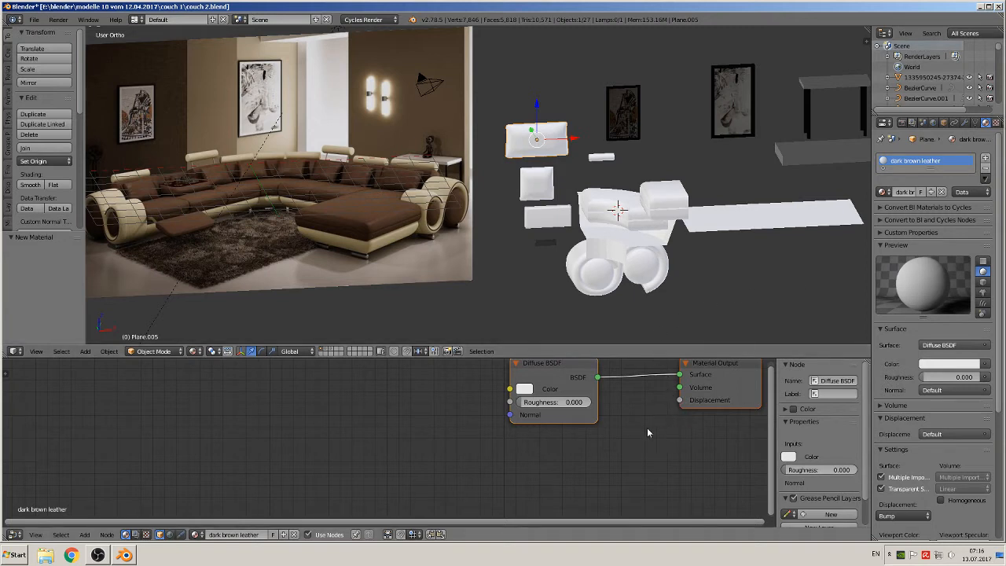
- Move the leather material's shader node farther from the Material Output and change its surface shader to Principled BSDF
{"action": "middle_click_drag", "start_coordinate": [647, 432], "coordinate": [464, 442]}
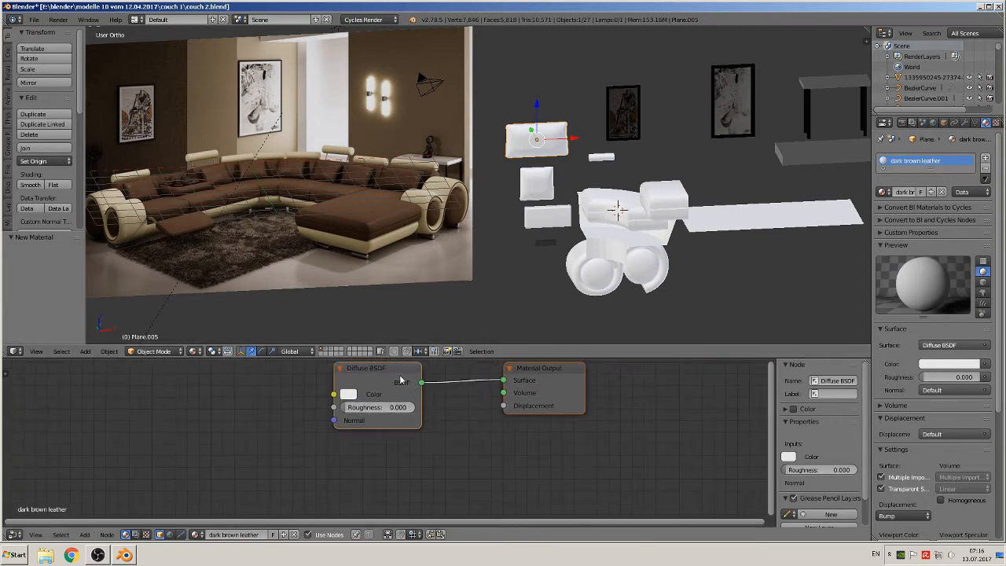
{"action": "left_click_drag", "start_coordinate": [394, 379], "coordinate": [353, 387]}
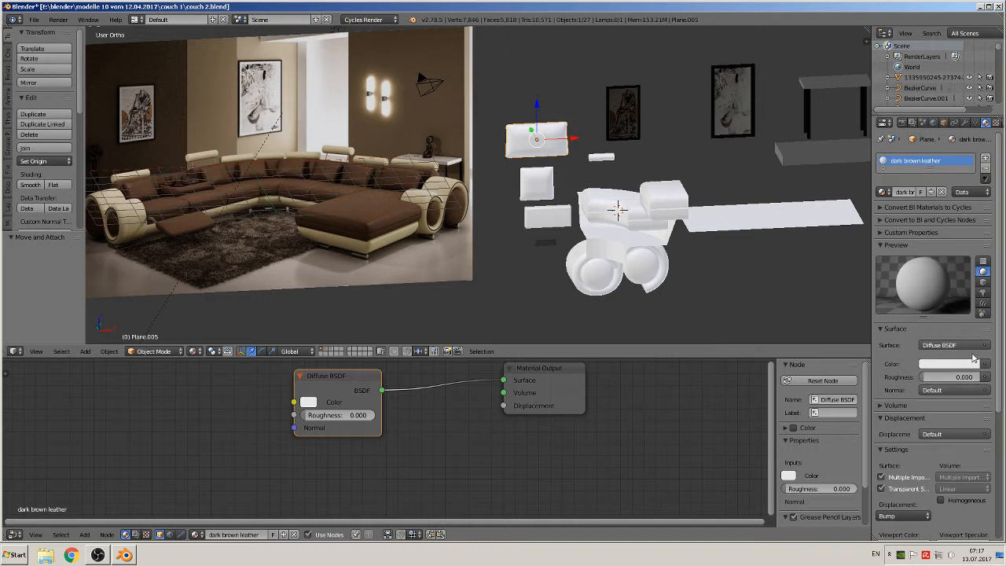
{"action": "left_click", "coordinate": [985, 367]}
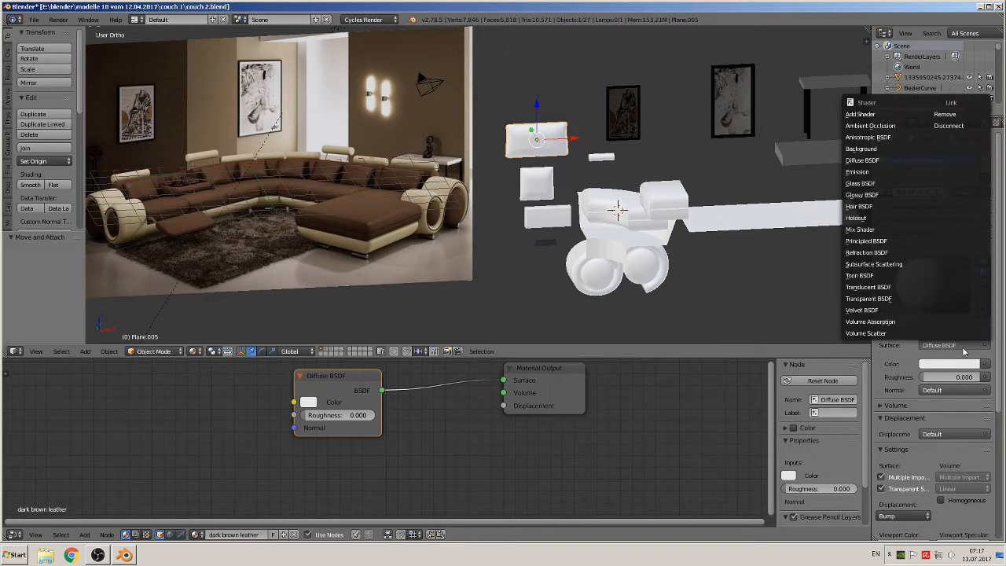
{"action": "left_click", "coordinate": [878, 242]}
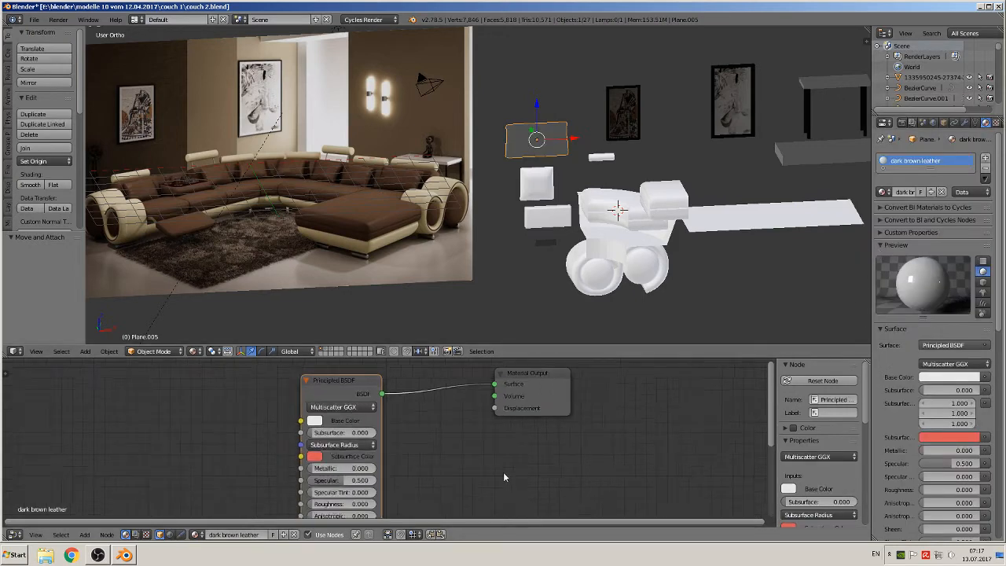
- Add an Image Texture node to the leather material, placed ahead of the Principled BSDF node
{"action": "scroll", "coordinate": [491, 471], "scroll_direction": "down", "scroll_amount": 2}
{"action": "middle_click_drag", "start_coordinate": [448, 470], "coordinate": [613, 494]}
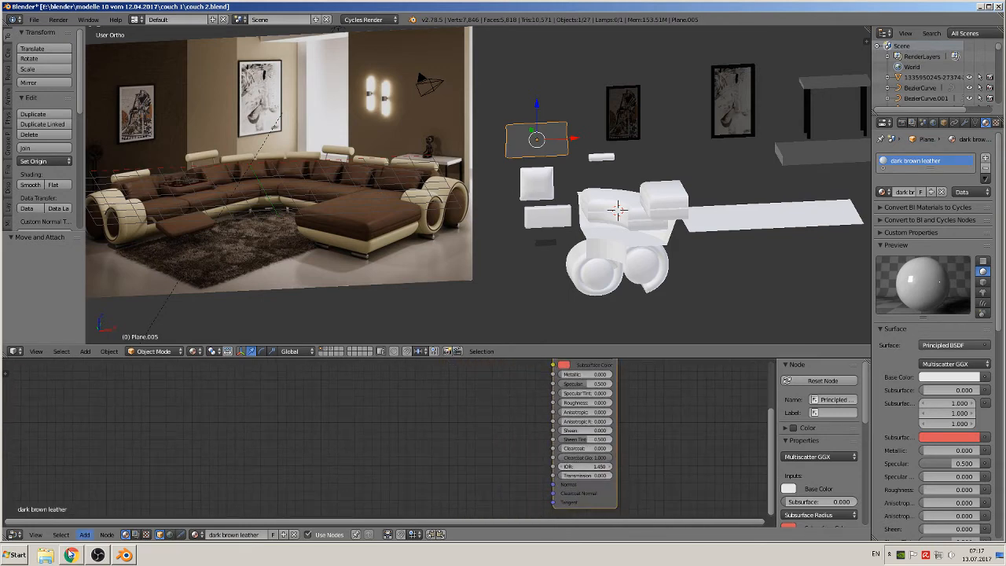
{"action": "left_click", "coordinate": [85, 535]}
{"action": "mouse_move", "coordinate": [117, 486]}
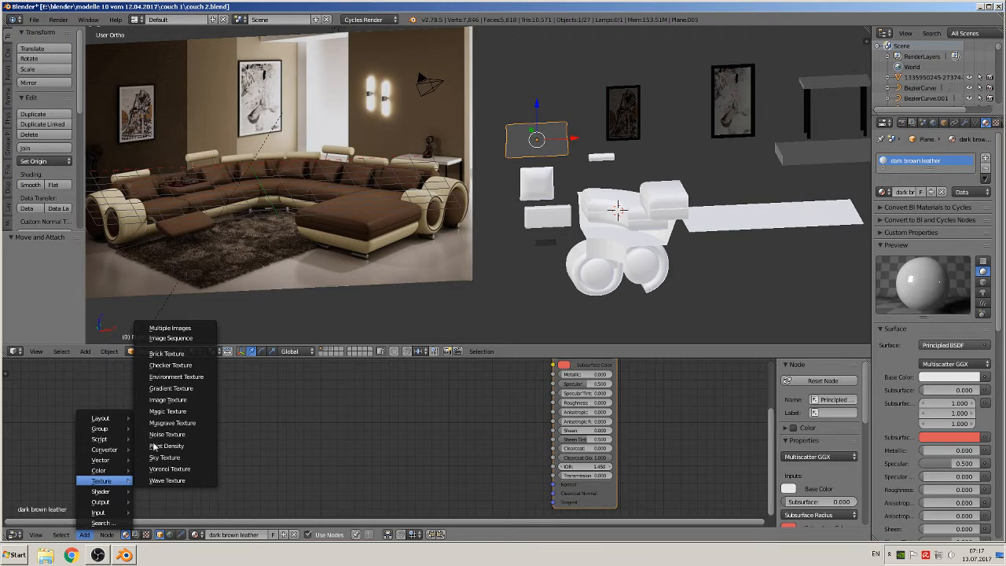
{"action": "left_click", "coordinate": [167, 399]}
{"action": "left_click", "coordinate": [305, 413]}
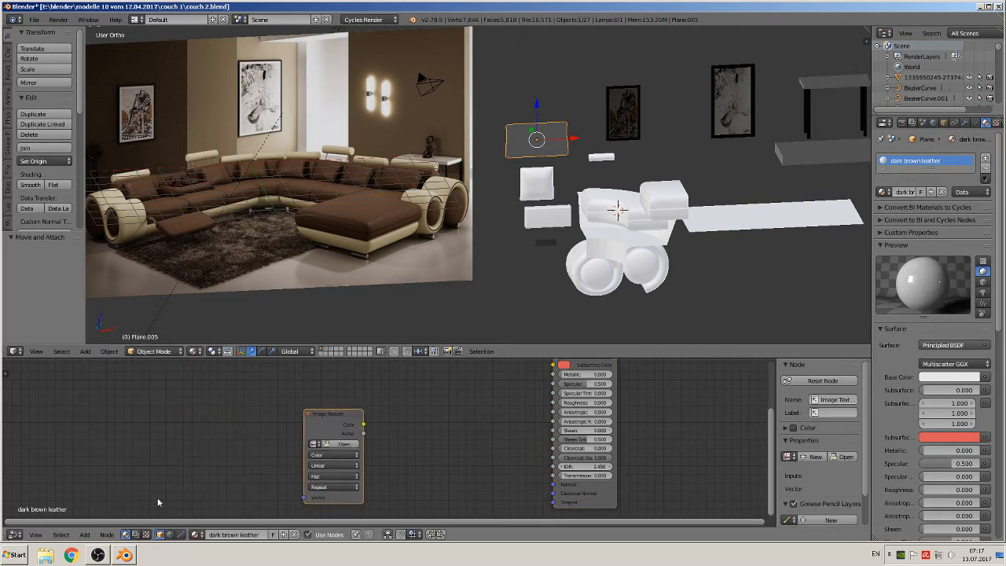
- Add a Texture Coordinate node to the leather material, well ahead of the Image Texture node
{"action": "left_click", "coordinate": [84, 535]}
{"action": "mouse_move", "coordinate": [102, 513]}
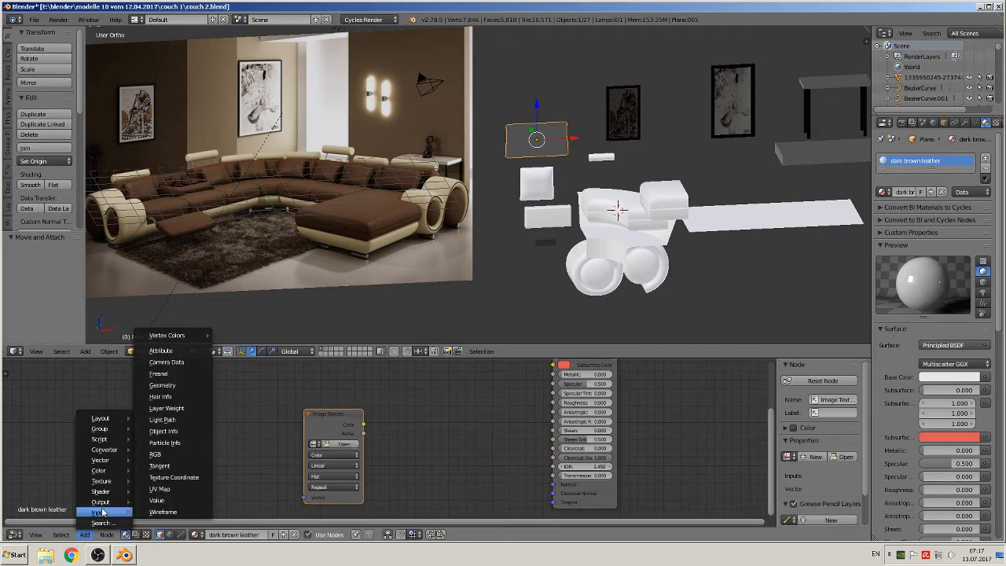
{"action": "left_click", "coordinate": [178, 478]}
{"action": "left_click", "coordinate": [39, 401]}
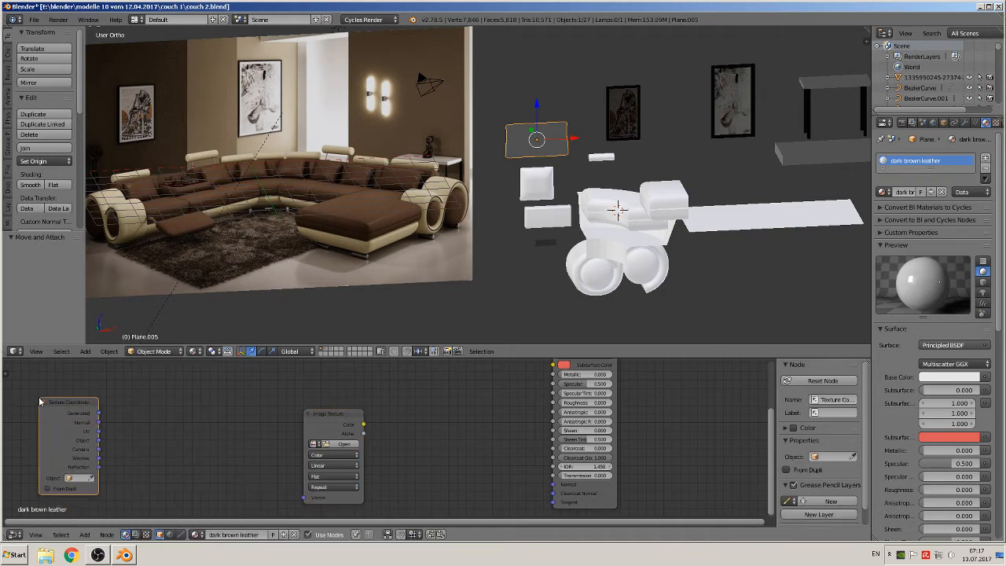
- Add a Mapping node and link it between the Texture Coordinate UV output and the Image Texture's Vector input
{"action": "left_click", "coordinate": [85, 535]}
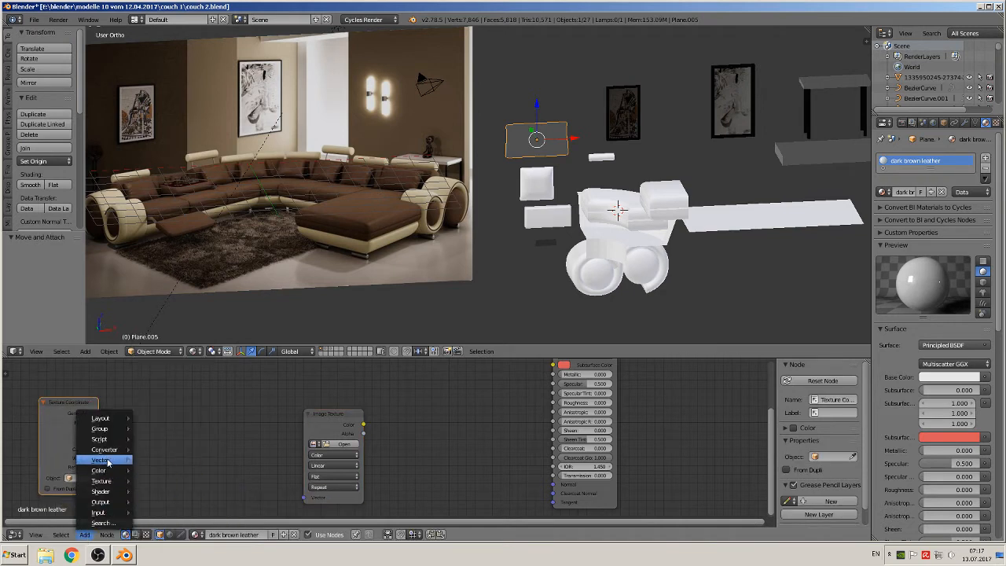
{"action": "mouse_move", "coordinate": [106, 460]}
{"action": "left_click", "coordinate": [166, 476]}
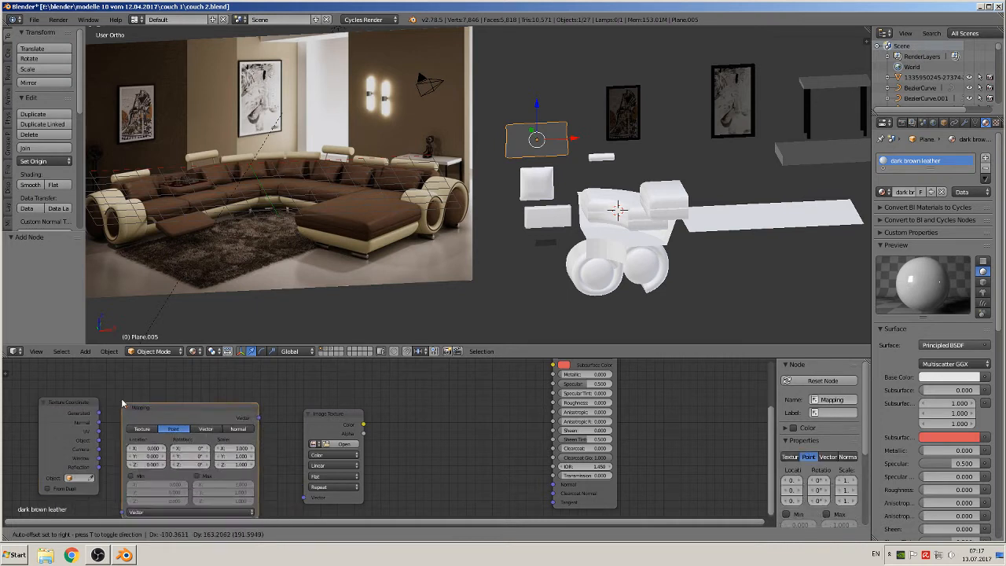
{"action": "left_click", "coordinate": [119, 385]}
{"action": "left_click_drag", "start_coordinate": [98, 432], "coordinate": [130, 500]}
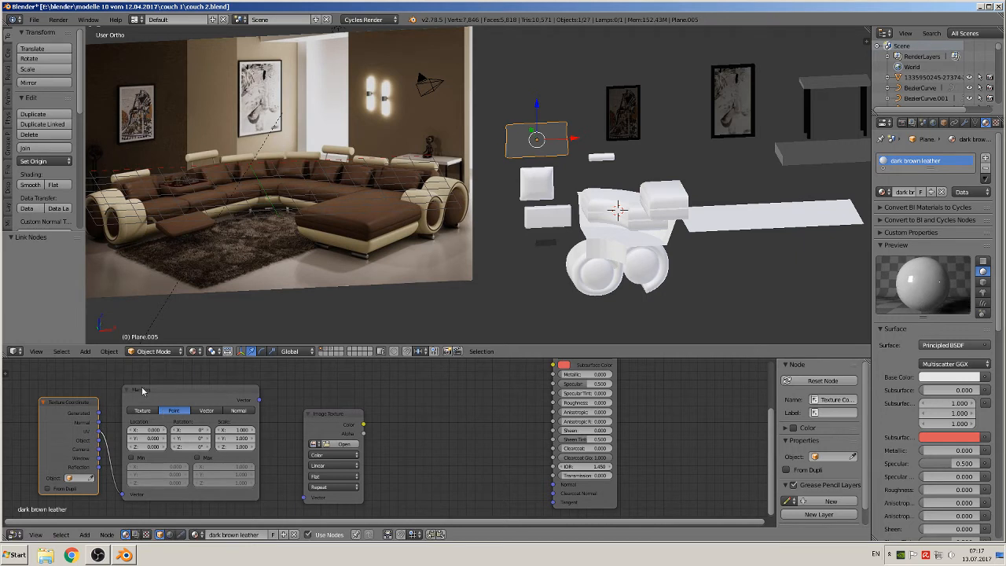
{"action": "left_click_drag", "start_coordinate": [260, 401], "coordinate": [307, 499]}
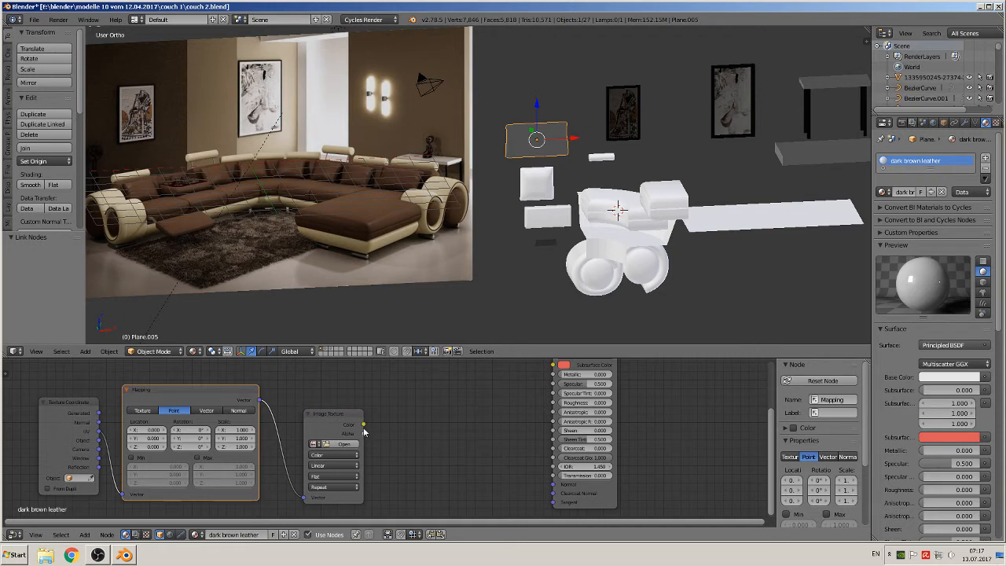
- Add a Normal Map node after the Image Texture and link the texture's Color output to its Color input
{"action": "left_click", "coordinate": [85, 535]}
{"action": "mouse_move", "coordinate": [101, 459]}
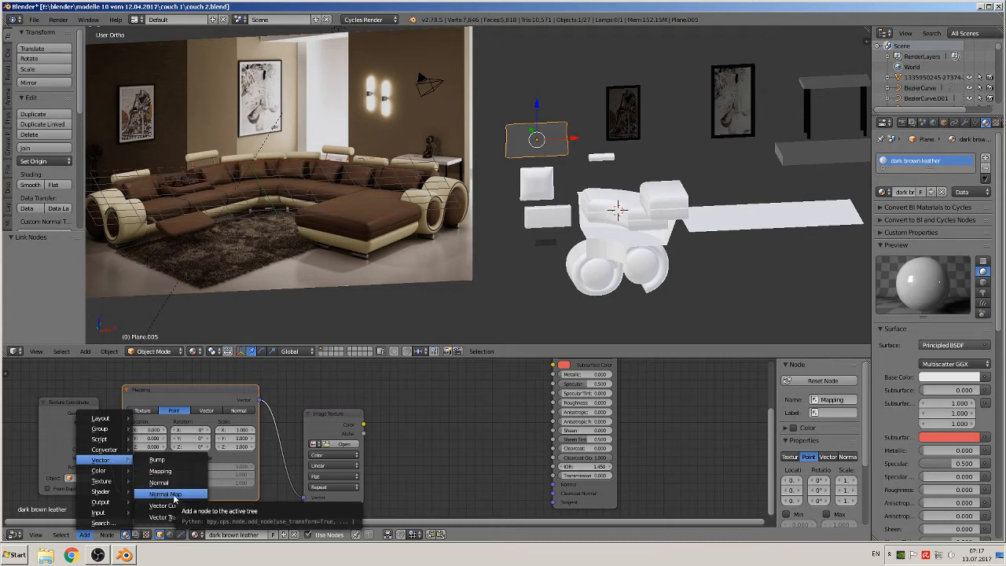
{"action": "left_click", "coordinate": [175, 495]}
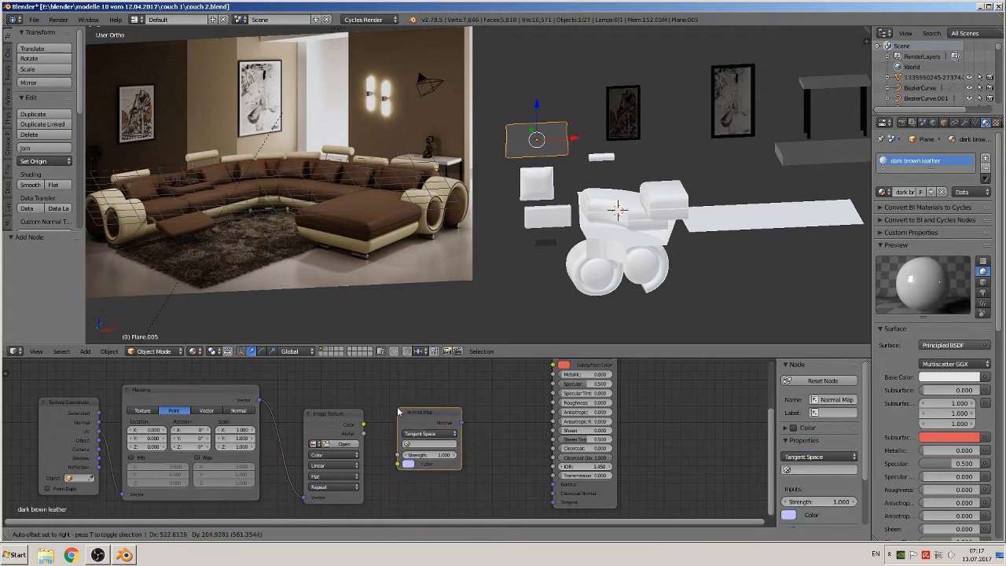
{"action": "left_click", "coordinate": [393, 410]}
{"action": "left_click_drag", "start_coordinate": [364, 425], "coordinate": [402, 470]}
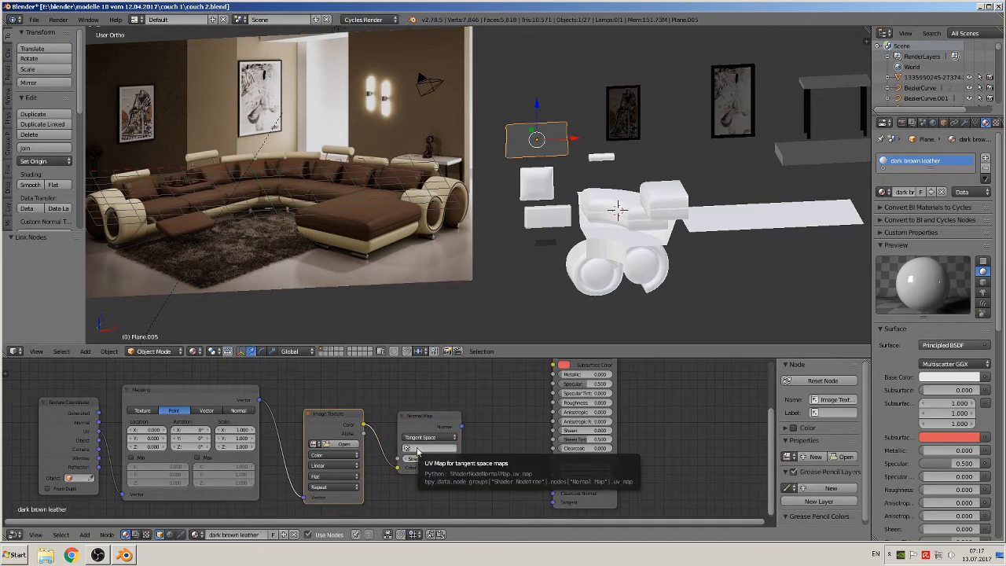
- Set the Normal Map node to use UVMap and link its Normal output to the Principled BSDF's Normal input
{"action": "left_click", "coordinate": [417, 448]}
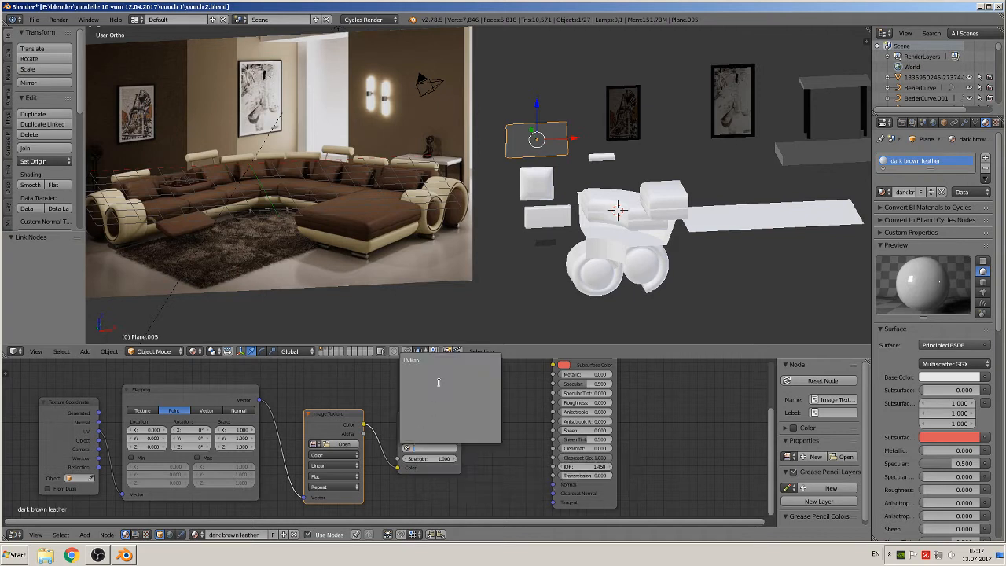
{"action": "left_click", "coordinate": [419, 360]}
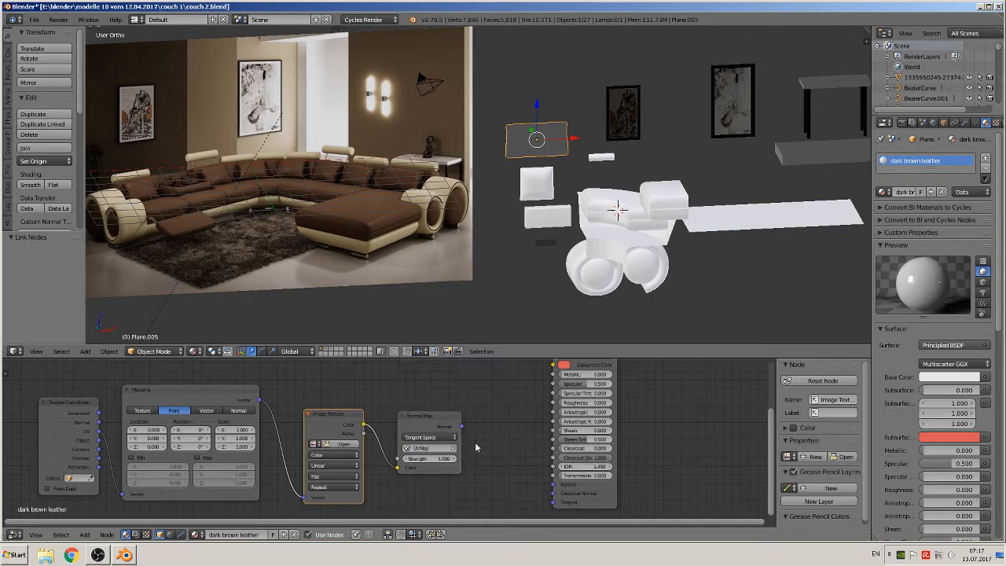
{"action": "left_click_drag", "start_coordinate": [462, 427], "coordinate": [555, 486]}
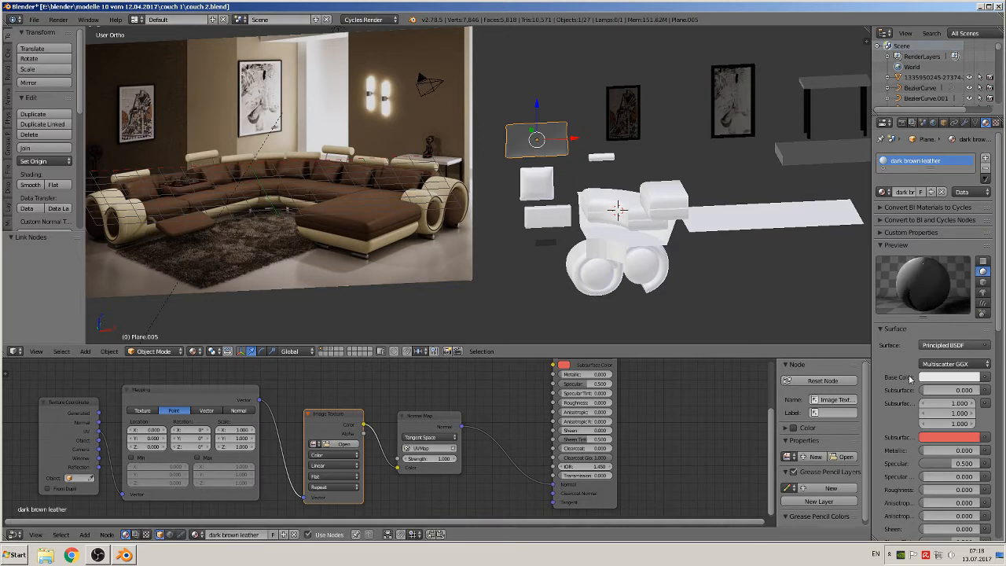
- Load the leather normal map image from the normalmaps texture folder into the Image Texture node
{"action": "left_click", "coordinate": [337, 445]}
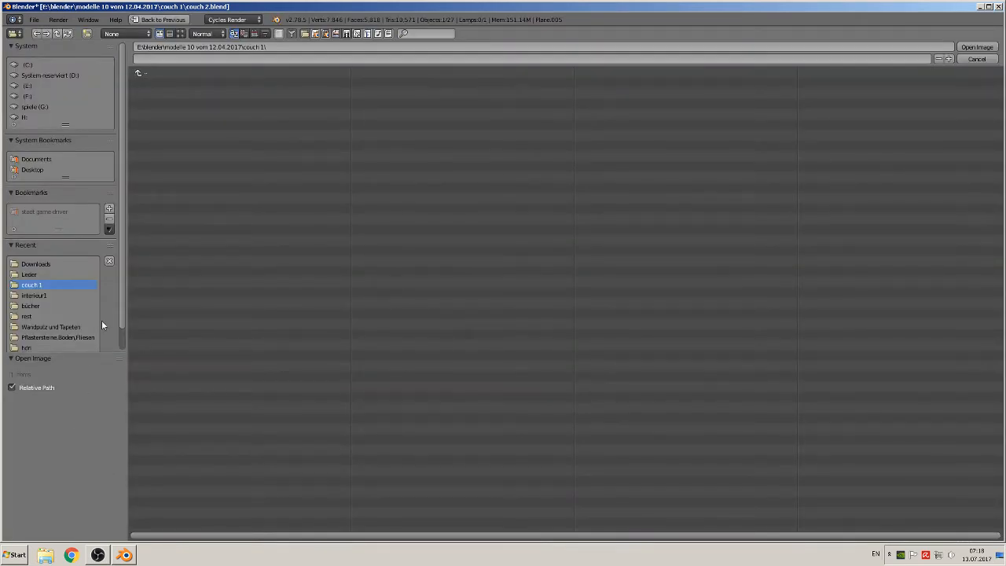
{"action": "left_click", "coordinate": [58, 326]}
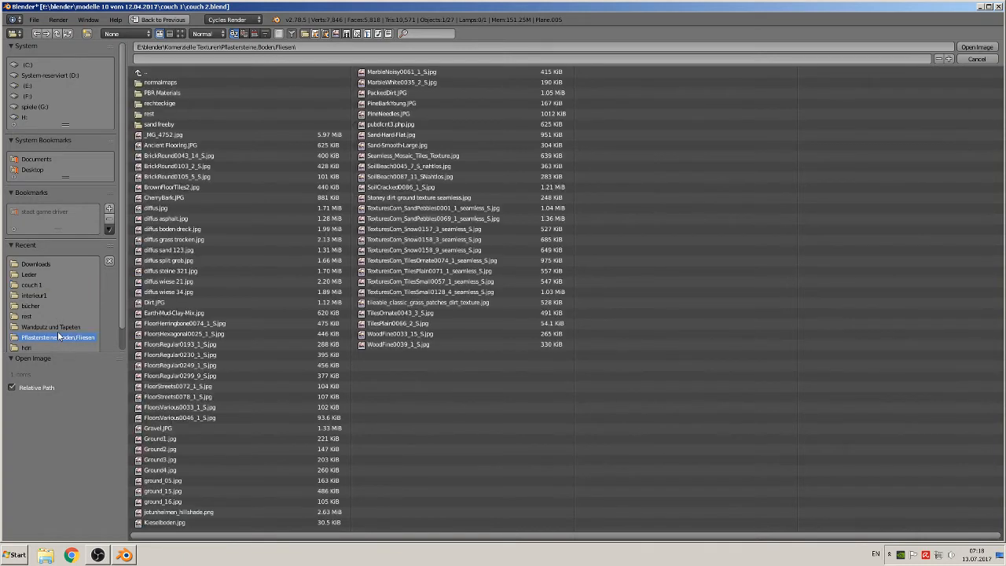
{"action": "left_click", "coordinate": [145, 74]}
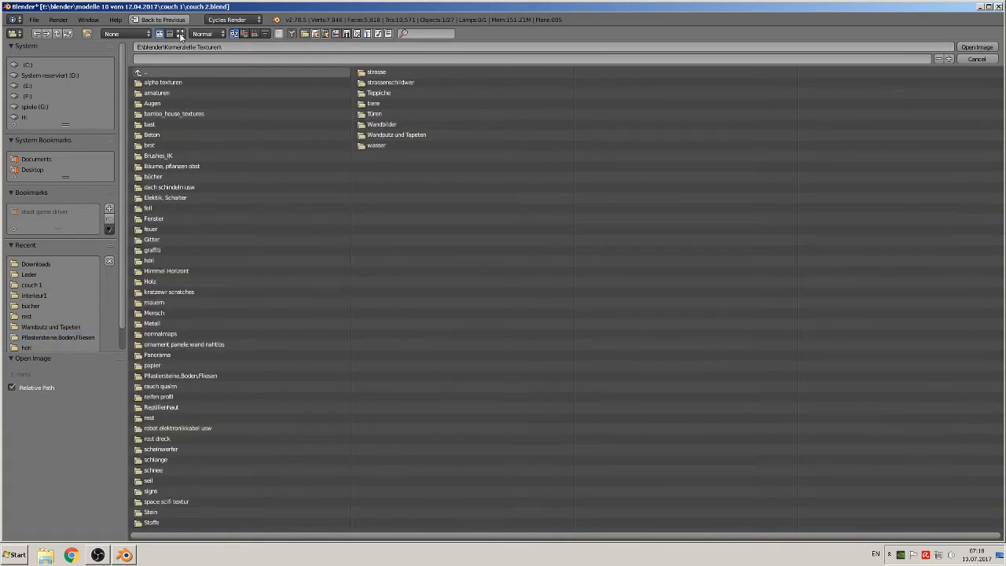
{"action": "left_click", "coordinate": [173, 333]}
{"action": "left_click", "coordinate": [183, 34]}
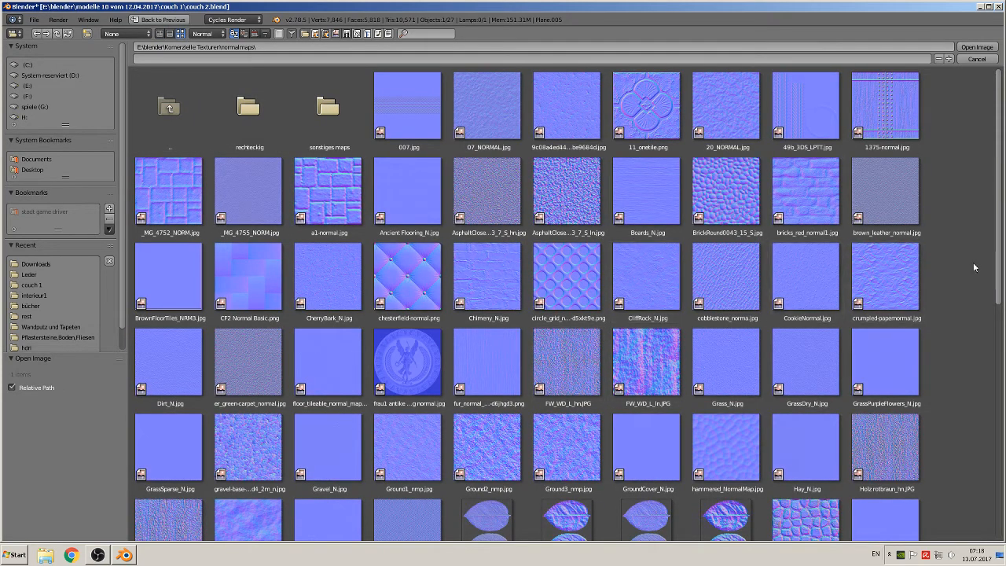
{"action": "left_click_drag", "start_coordinate": [1002, 191], "coordinate": [1002, 427]}
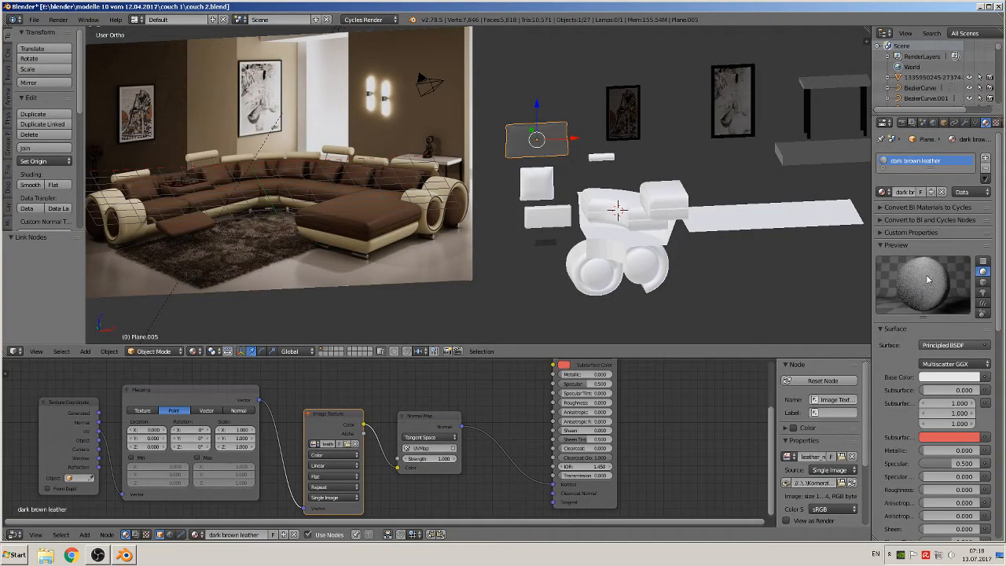
- Check the leather grain on the large cushion up close and set the Mapping node's vector type to Texture
{"action": "scroll", "coordinate": [584, 141], "scroll_direction": "up", "scroll_amount": 4}
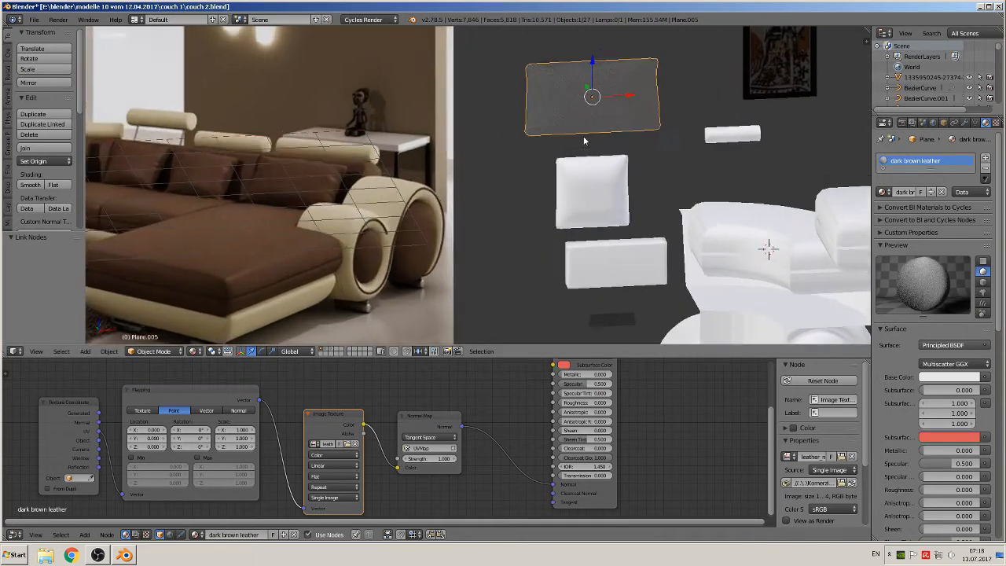
{"action": "key", "text": "KP_Decimal"}
{"action": "scroll", "coordinate": [516, 202], "scroll_direction": "up", "scroll_amount": 5}
{"action": "middle_click_drag", "start_coordinate": [518, 220], "coordinate": [544, 217]}
{"action": "scroll", "coordinate": [482, 209], "scroll_direction": "down", "scroll_amount": 2}
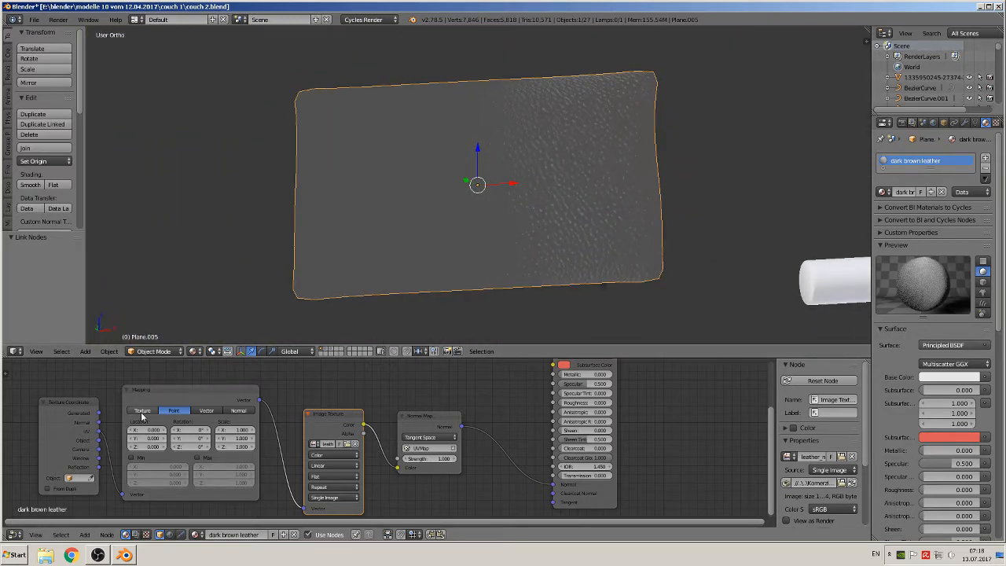
{"action": "left_click", "coordinate": [142, 411]}
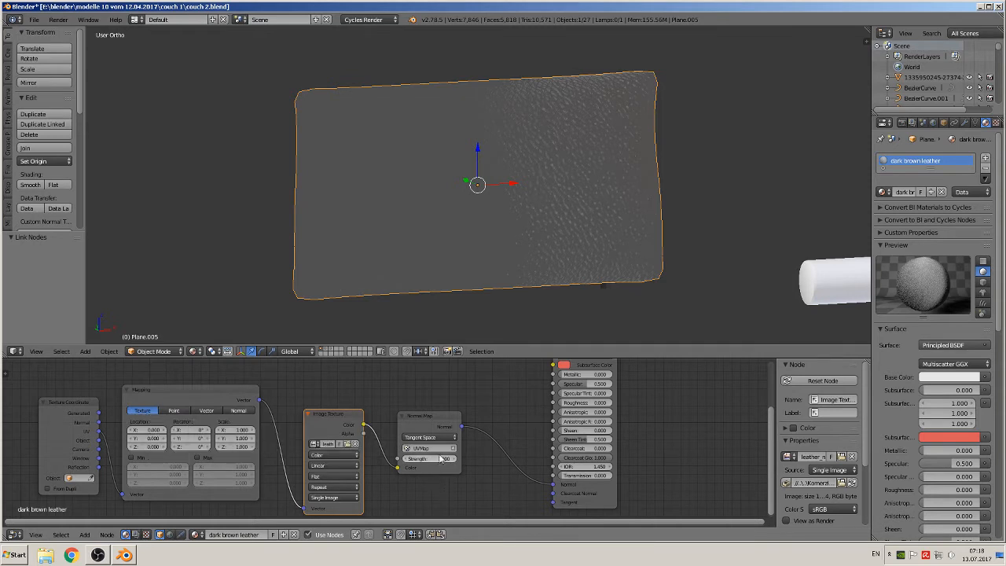
- Inspect the grain at the cushion's corner and set the Normal Map strength to 0.800
{"action": "middle_click_drag", "start_coordinate": [529, 324], "coordinate": [533, 298]}
{"action": "scroll", "coordinate": [625, 235], "scroll_direction": "up", "scroll_amount": 5}
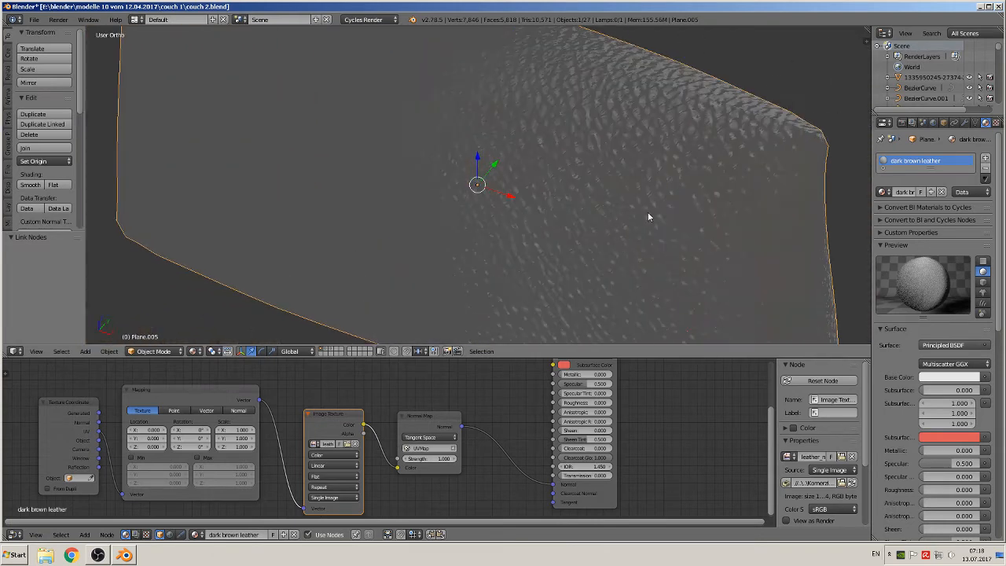
{"action": "middle_click_drag", "start_coordinate": [632, 220], "coordinate": [463, 265], "text": "shift"}
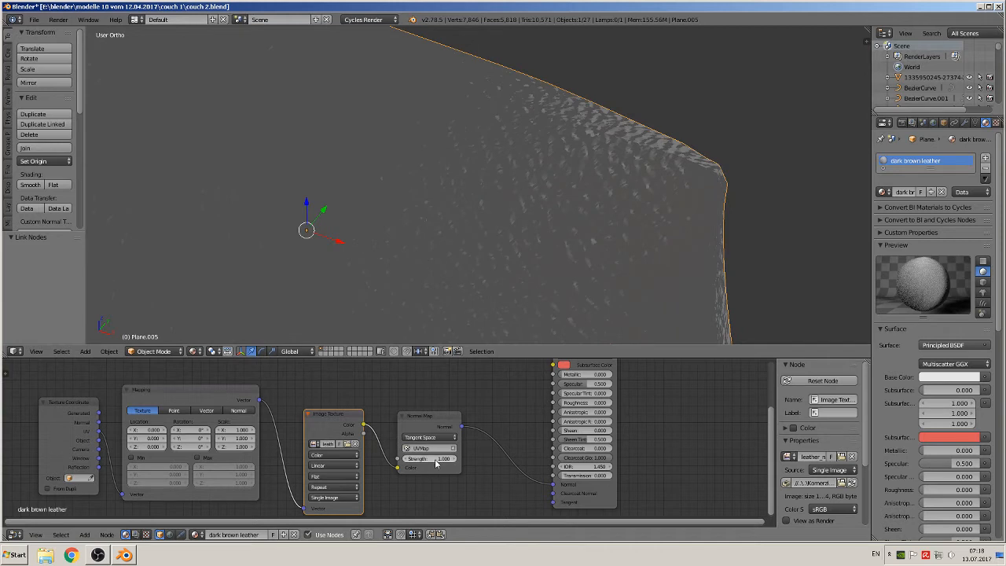
{"action": "left_click", "coordinate": [408, 462]}
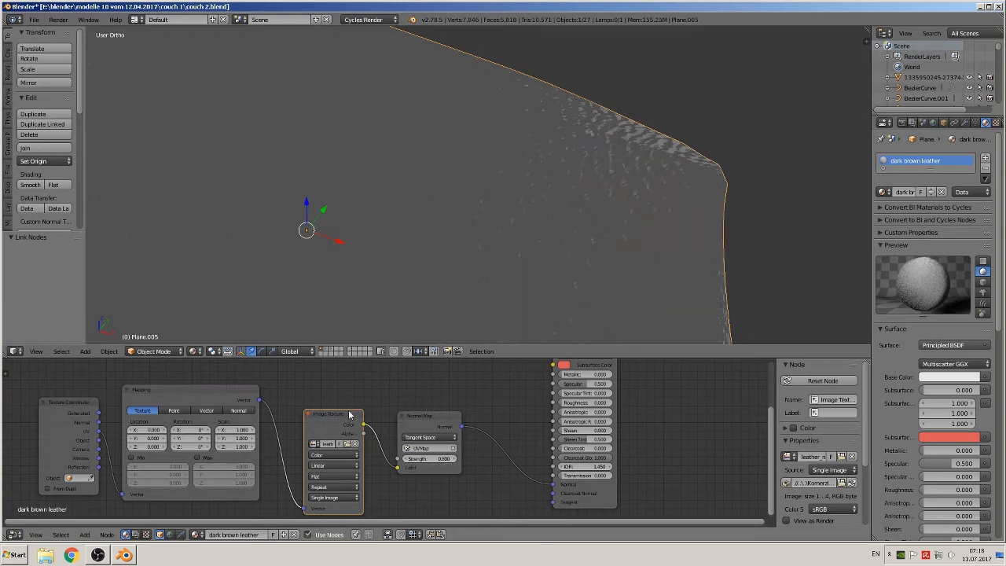
- Move the Material Output and Principled BSDF nodes farther apart to make room between them
{"action": "scroll", "coordinate": [456, 440], "scroll_direction": "down", "scroll_amount": 2}
{"action": "middle_click_drag", "start_coordinate": [473, 446], "coordinate": [360, 450]}
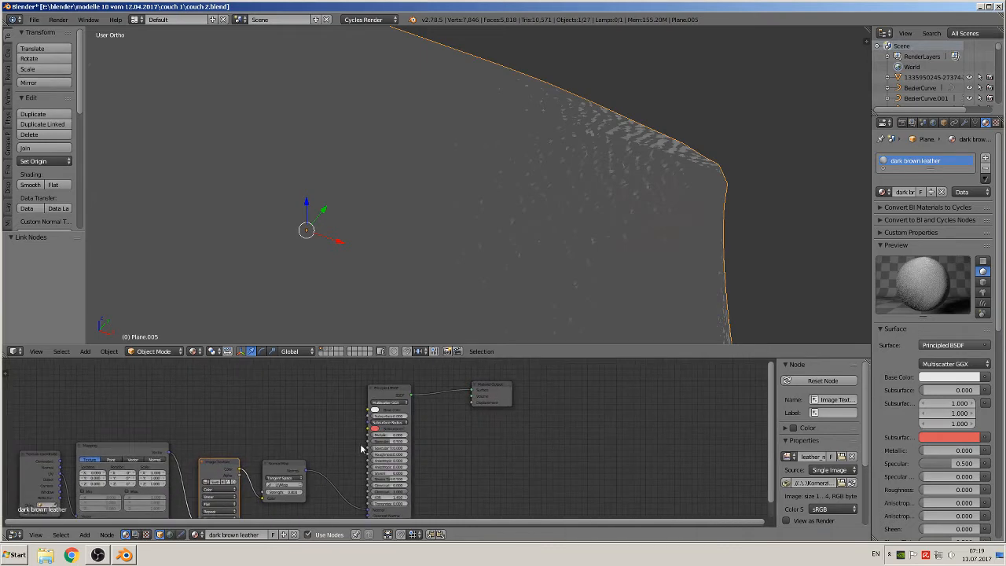
{"action": "left_click_drag", "start_coordinate": [498, 392], "coordinate": [588, 396]}
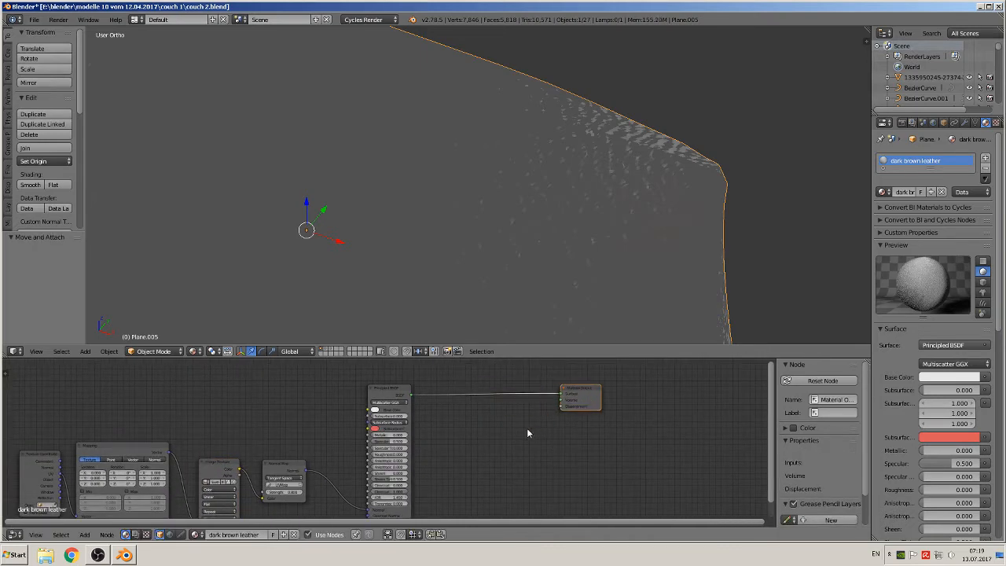
{"action": "scroll", "coordinate": [516, 444], "scroll_direction": "down", "scroll_amount": 1}
{"action": "middle_click_drag", "start_coordinate": [520, 456], "coordinate": [363, 451]}
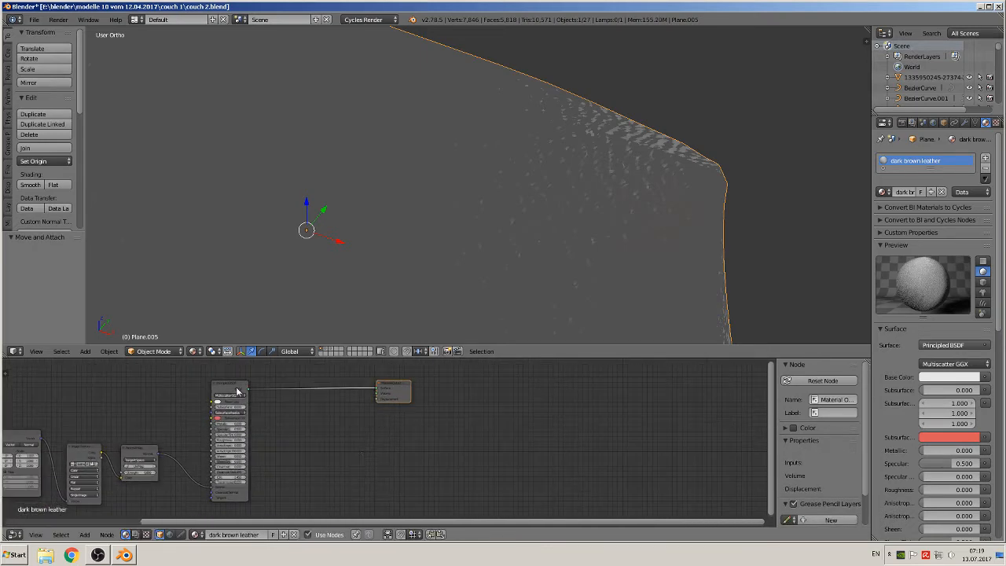
{"action": "left_click_drag", "start_coordinate": [234, 387], "coordinate": [216, 401]}
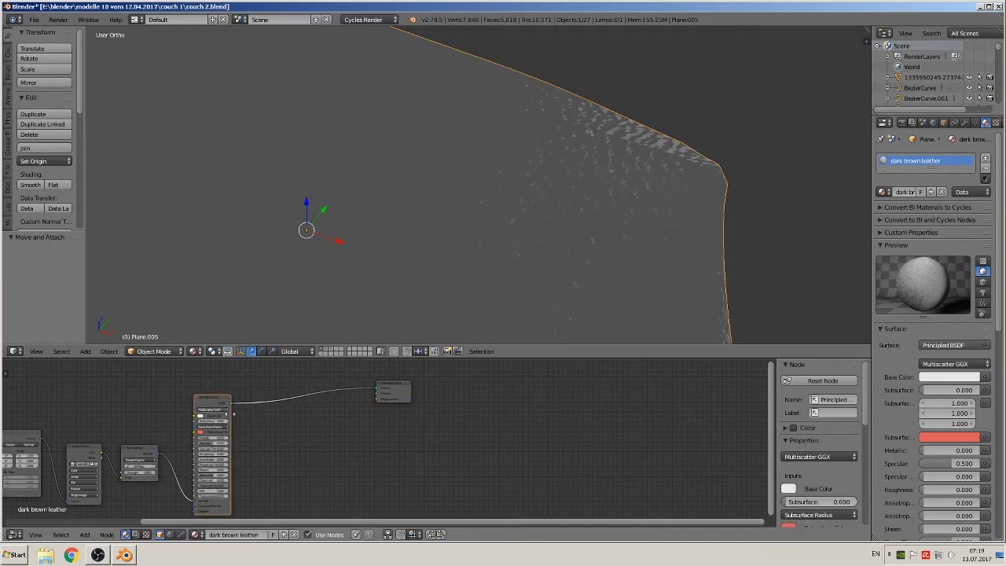
- Insert a Mix Shader between the Principled BSDF and the Material Output, and save the Blender file
{"action": "left_click", "coordinate": [84, 534]}
{"action": "mouse_move", "coordinate": [111, 492]}
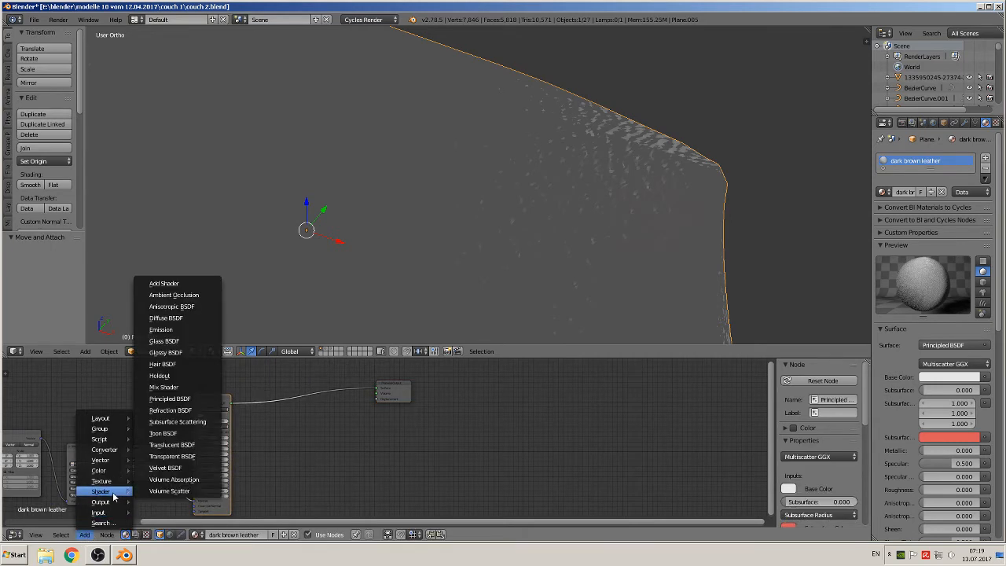
{"action": "left_click", "coordinate": [178, 387]}
{"action": "left_click", "coordinate": [283, 393]}
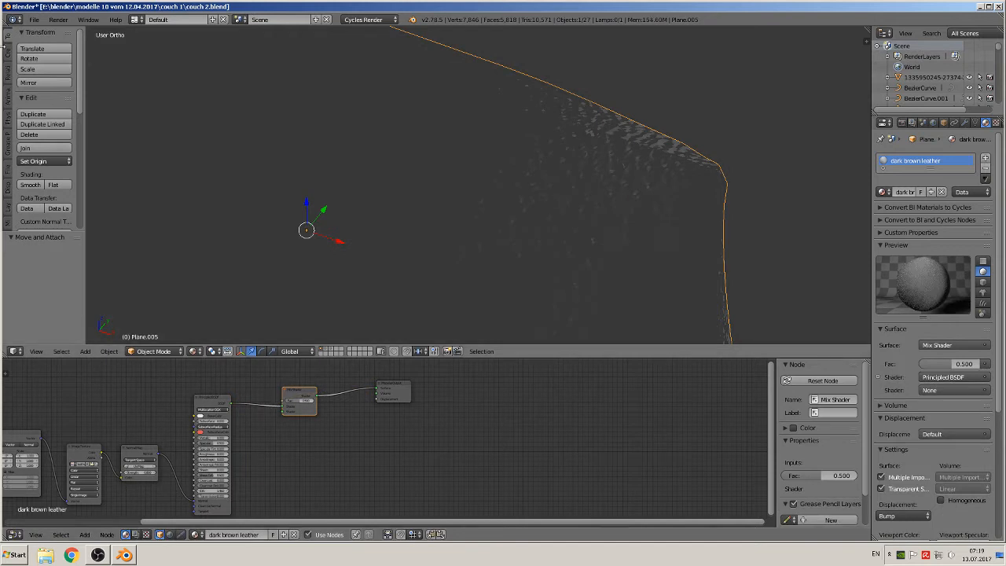
{"action": "left_click", "coordinate": [34, 18]}
{"action": "left_click", "coordinate": [55, 100]}
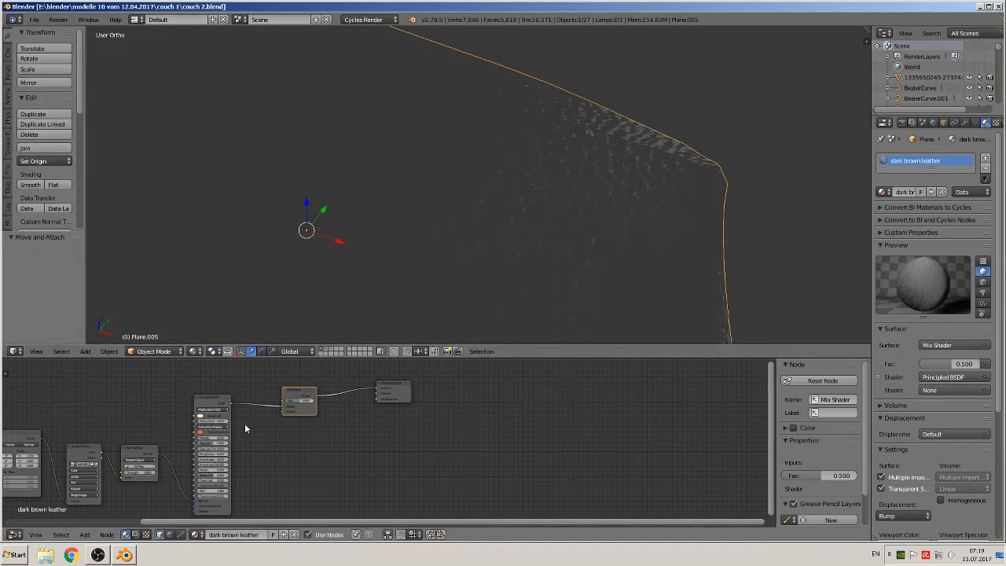
- Duplicate the Principled BSDF node, shift the Mix Shader closer to the output, and link the duplicate to its second Shader input
{"action": "left_click", "coordinate": [218, 402]}
{"action": "key", "text": "shift+d"}
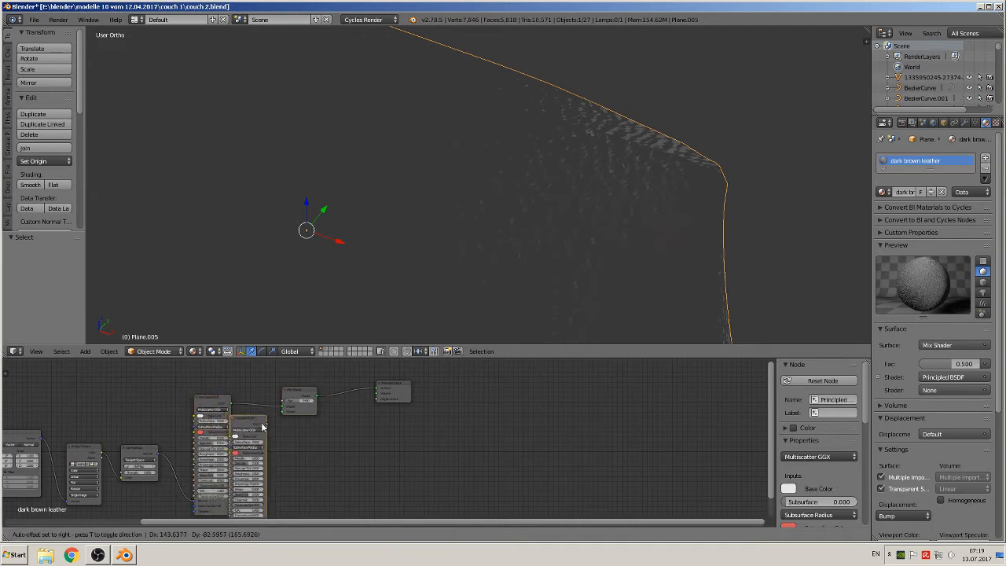
{"action": "left_click", "coordinate": [275, 429]}
{"action": "left_click_drag", "start_coordinate": [312, 396], "coordinate": [346, 388]}
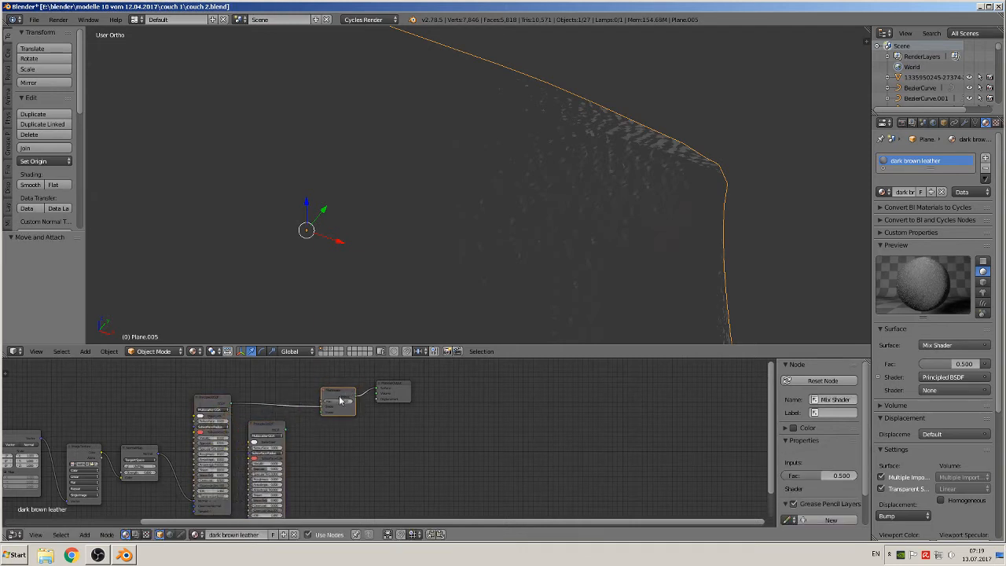
{"action": "scroll", "coordinate": [292, 442], "scroll_direction": "up", "scroll_amount": 1}
{"action": "left_click_drag", "start_coordinate": [268, 431], "coordinate": [313, 412]}
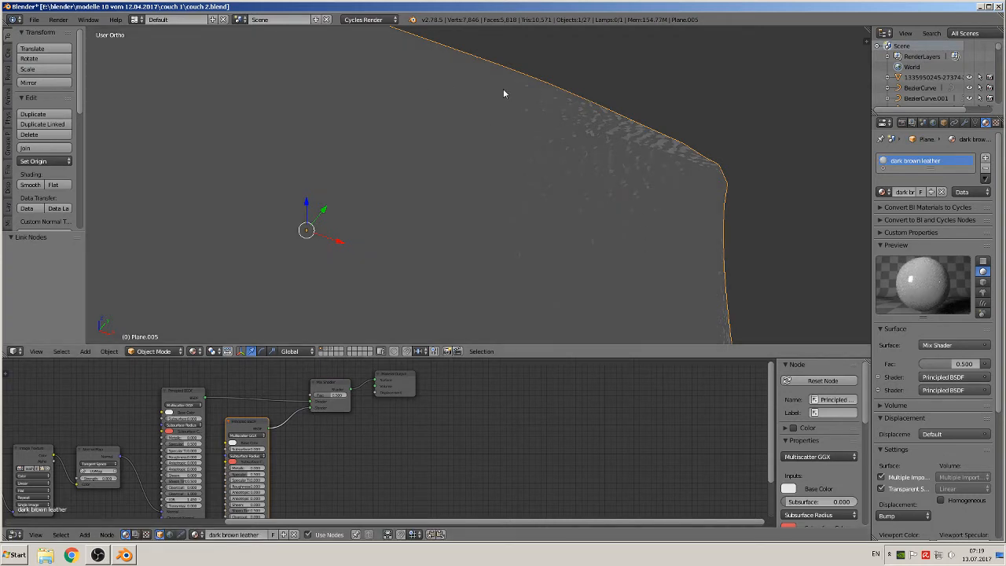
{"action": "middle_click_drag", "start_coordinate": [423, 456], "coordinate": [527, 431]}
{"action": "scroll", "coordinate": [457, 441], "scroll_direction": "up", "scroll_amount": 3}
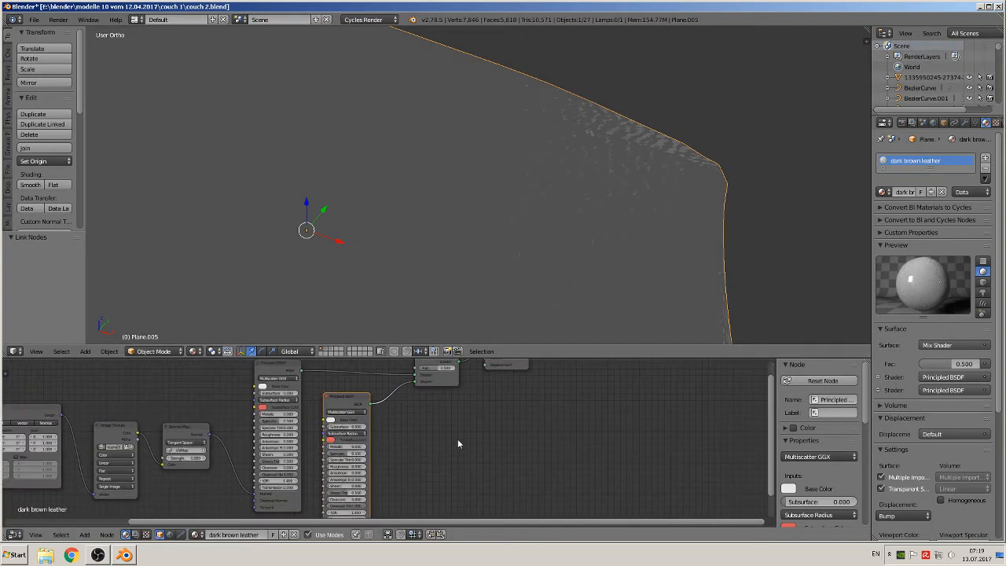
{"action": "scroll", "coordinate": [438, 447], "scroll_direction": "up", "scroll_amount": 1}
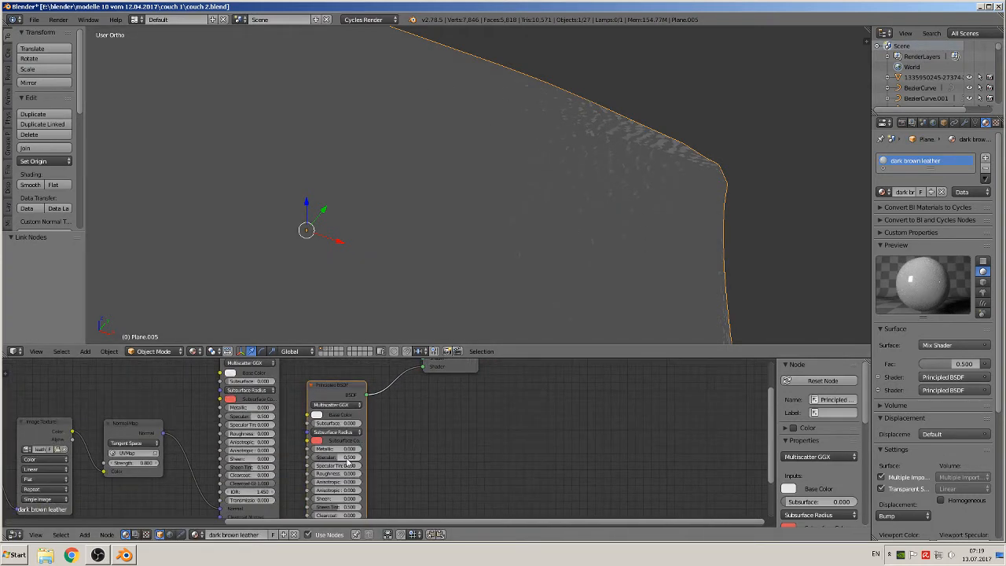
- Set the Roughness to 0.525 on the first Principled BSDF and to 0.467 on its duplicate
{"action": "left_click", "coordinate": [244, 435]}
{"action": "left_click_drag", "start_coordinate": [245, 435], "coordinate": [254, 436]}
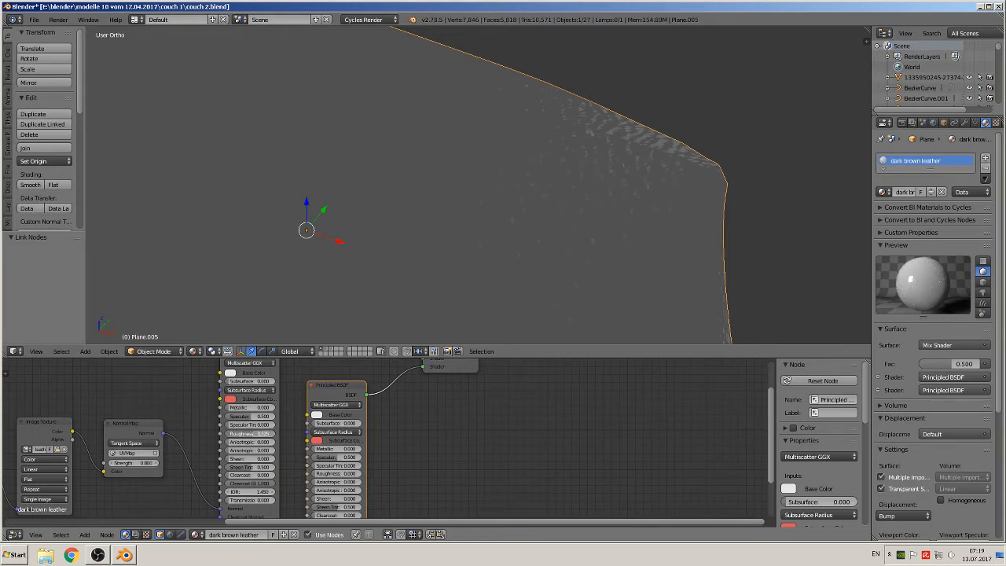
{"action": "left_click", "coordinate": [252, 434]}
{"action": "key", "text": "Return"}
{"action": "left_click_drag", "start_coordinate": [326, 475], "coordinate": [325, 475]}
{"action": "scroll", "coordinate": [372, 419], "scroll_direction": "down", "scroll_amount": 1}
{"action": "middle_click_drag", "start_coordinate": [389, 415], "coordinate": [400, 457]}
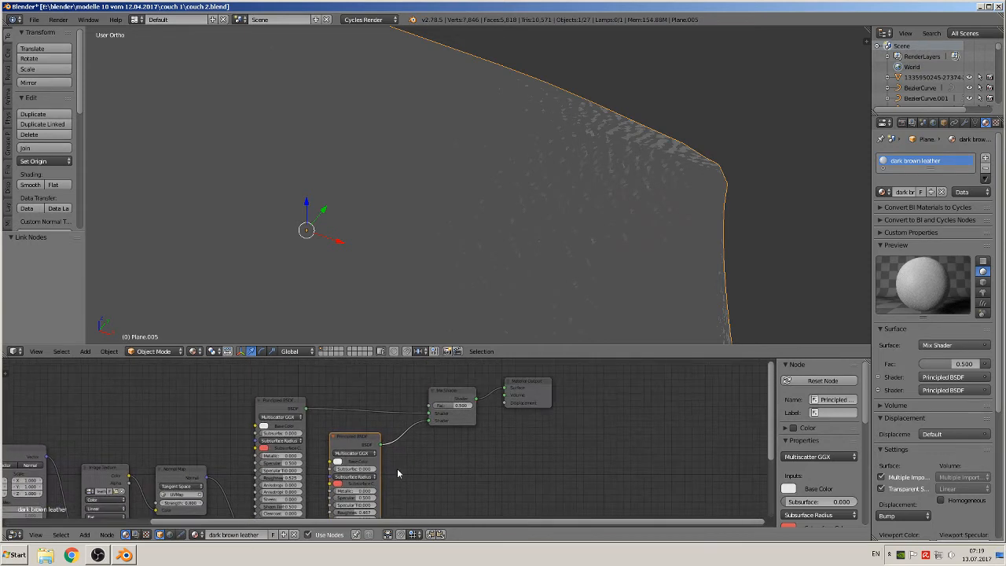
- Sample the brown of the chaise seat in the reference photo as the first Principled BSDF's Base Color
{"action": "left_click", "coordinate": [265, 427]}
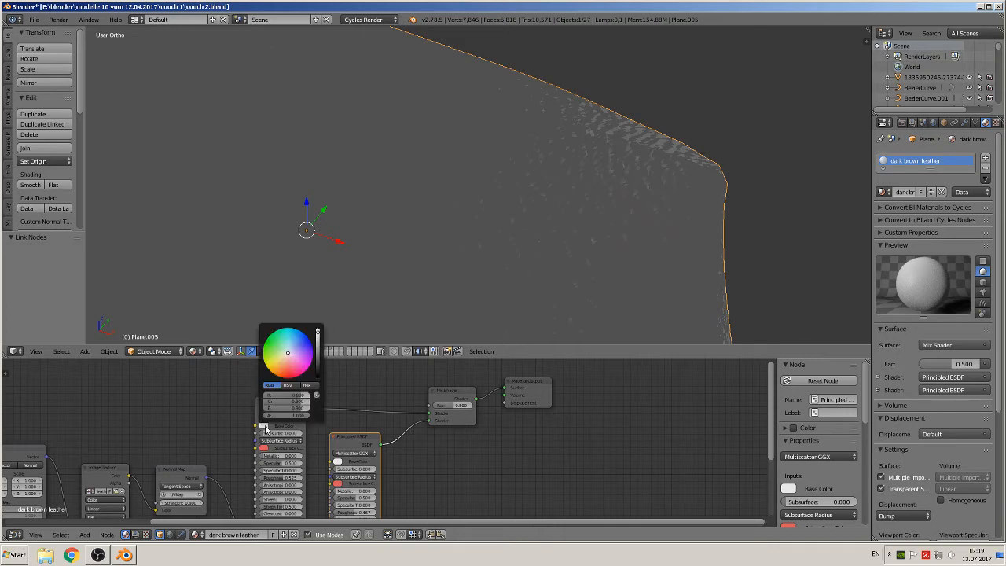
{"action": "scroll", "coordinate": [385, 253], "scroll_direction": "down", "scroll_amount": 6}
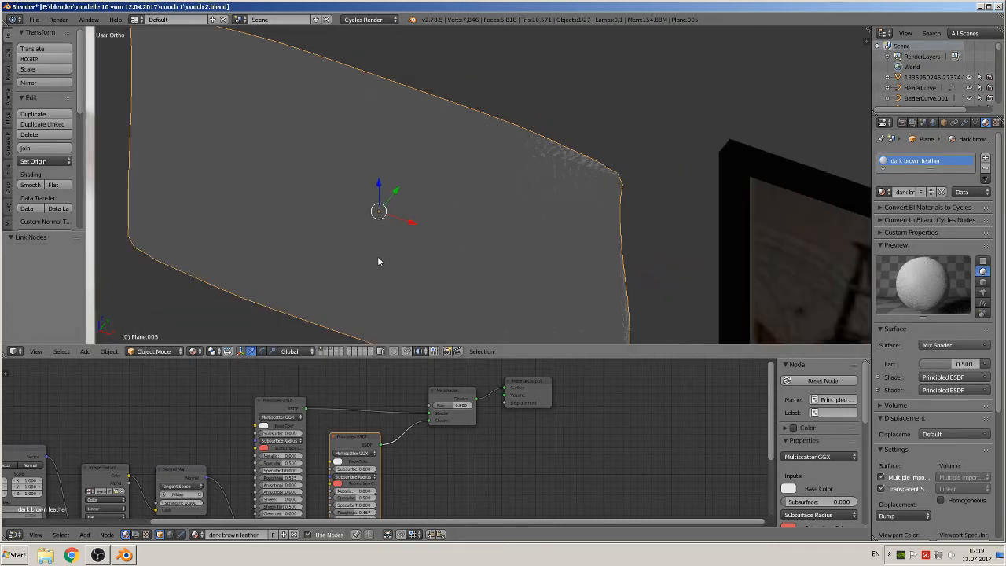
{"action": "scroll", "coordinate": [335, 220], "scroll_direction": "up", "scroll_amount": 3}
{"action": "scroll", "coordinate": [440, 243], "scroll_direction": "up", "scroll_amount": 4}
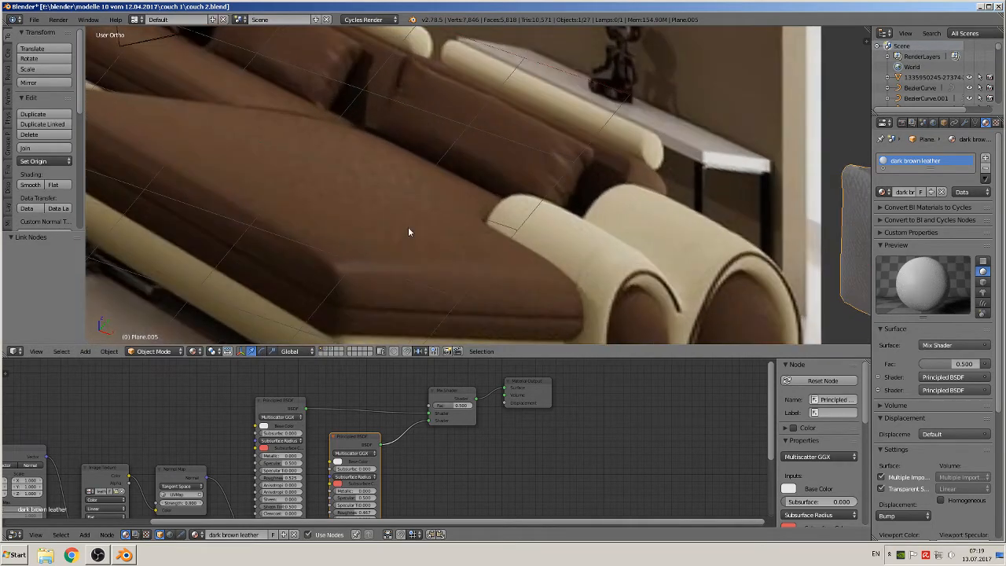
{"action": "left_click", "coordinate": [264, 427]}
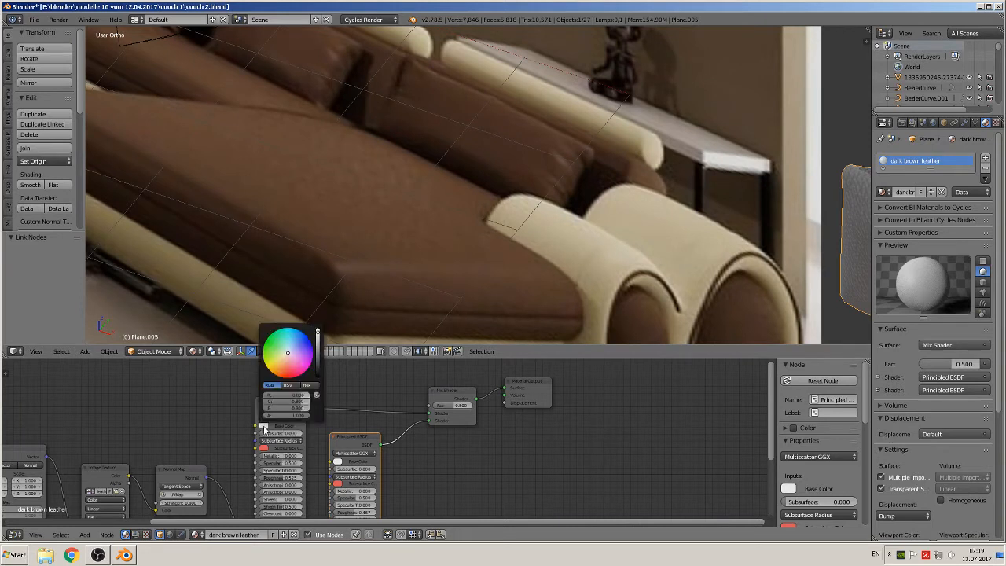
{"action": "left_click", "coordinate": [317, 398]}
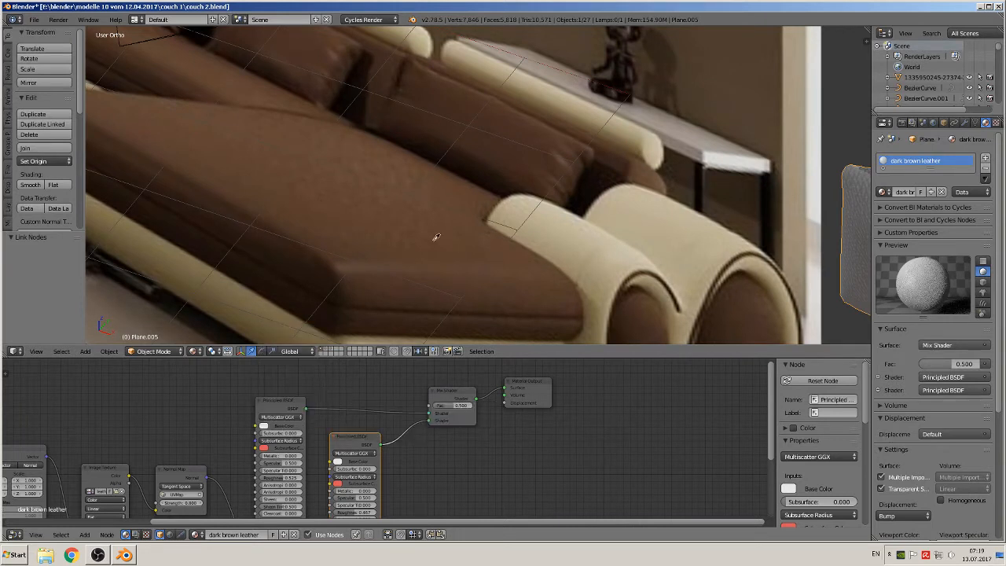
{"action": "left_click", "coordinate": [388, 227]}
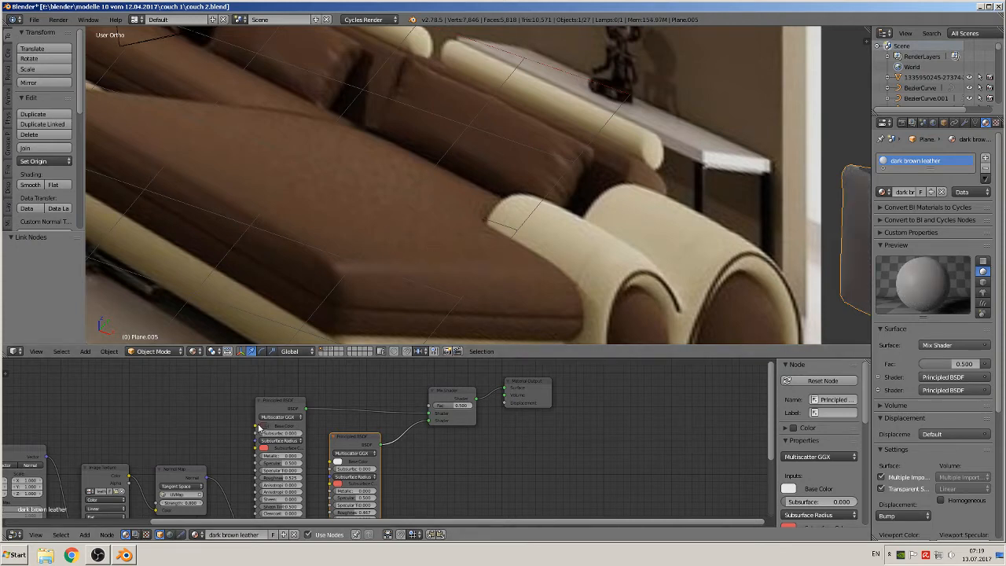
- Link the Image Texture's Color output to the Mix Shader's Fac input and inspect the grain on the cushion
{"action": "middle_click_drag", "start_coordinate": [680, 420], "coordinate": [0, 416]}
{"action": "middle_click_drag", "start_coordinate": [820, 245], "coordinate": [404, 217], "text": "shift"}
{"action": "scroll", "coordinate": [501, 240], "scroll_direction": "up", "scroll_amount": 2}
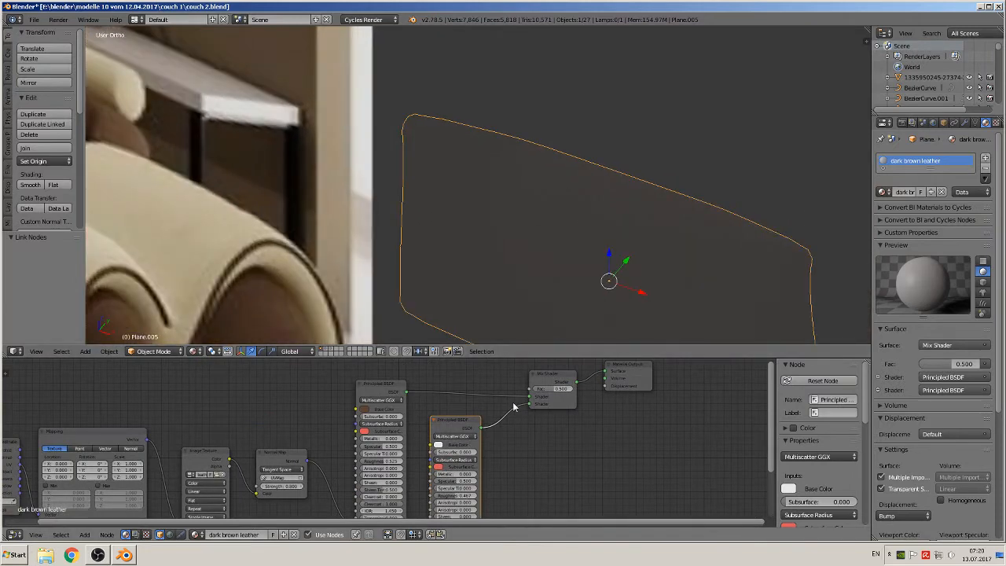
{"action": "scroll", "coordinate": [561, 431], "scroll_direction": "down", "scroll_amount": 1}
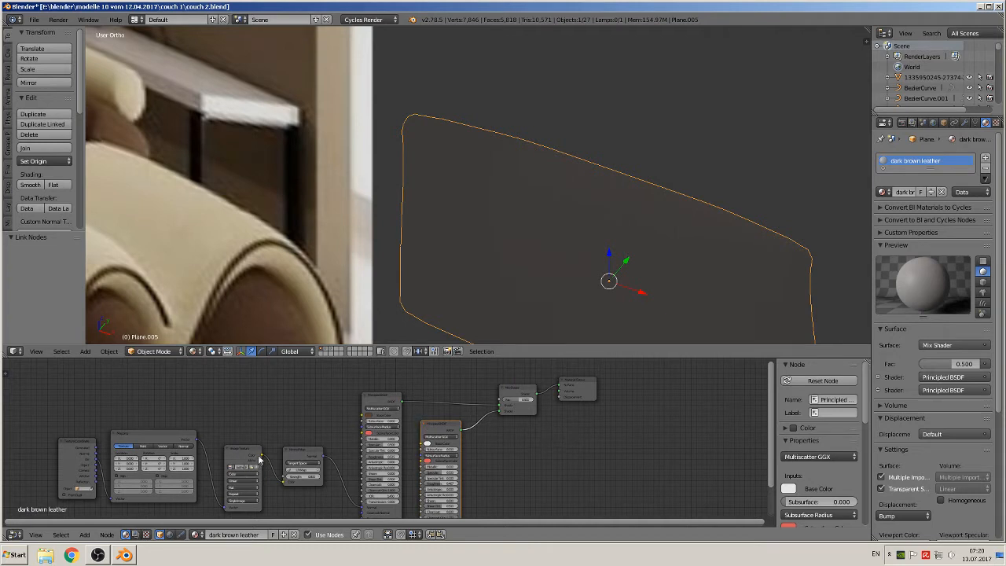
{"action": "left_click_drag", "start_coordinate": [263, 457], "coordinate": [504, 403]}
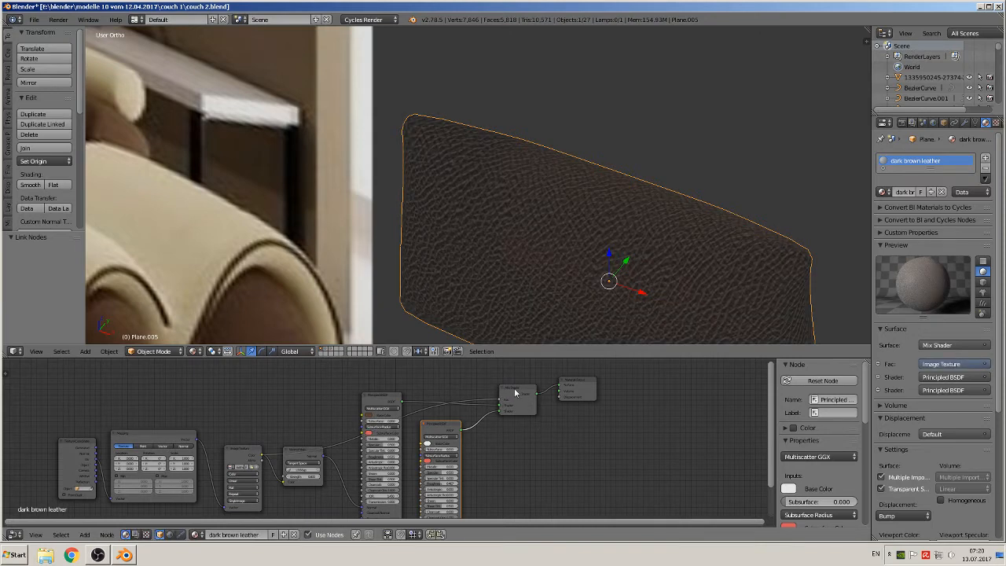
{"action": "scroll", "coordinate": [585, 287], "scroll_direction": "up", "scroll_amount": 1}
{"action": "middle_click_drag", "start_coordinate": [585, 287], "coordinate": [510, 221]}
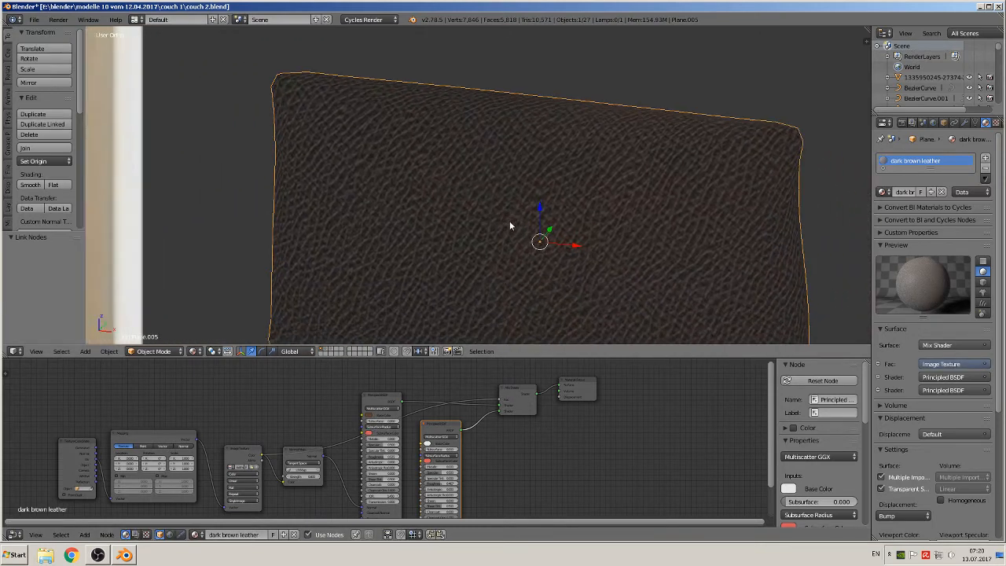
{"action": "scroll", "coordinate": [510, 226], "scroll_direction": "up", "scroll_amount": 2}
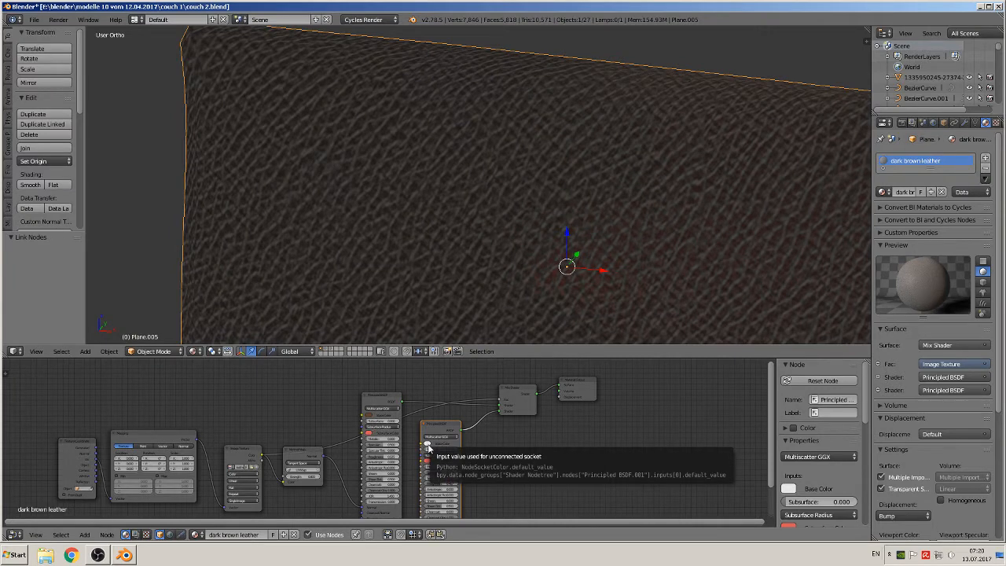
- Sample the first Principled BSDF's brown as the duplicate's Base Color, and brighten it to a lighter brown
{"action": "left_click", "coordinate": [429, 448]}
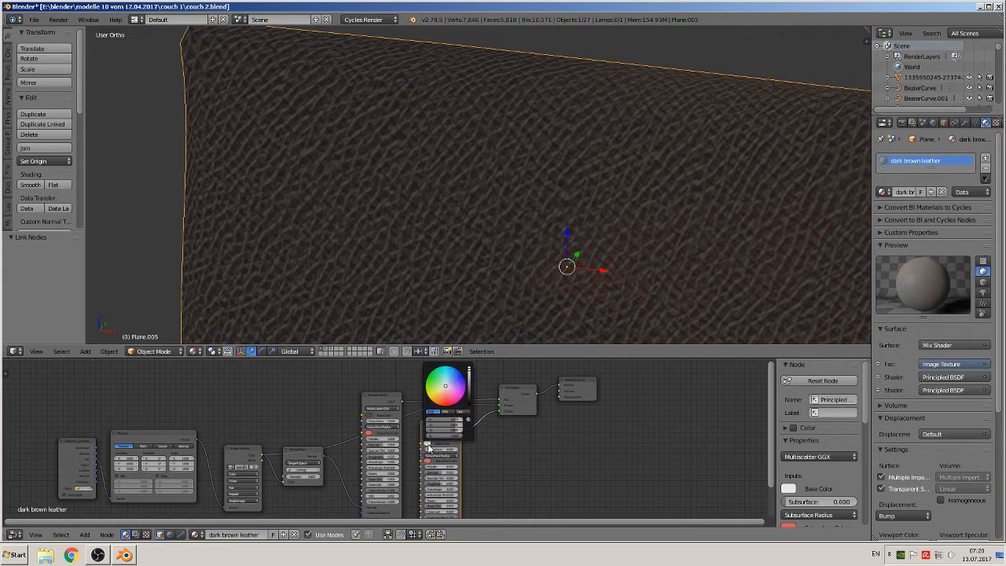
{"action": "left_click", "coordinate": [369, 414]}
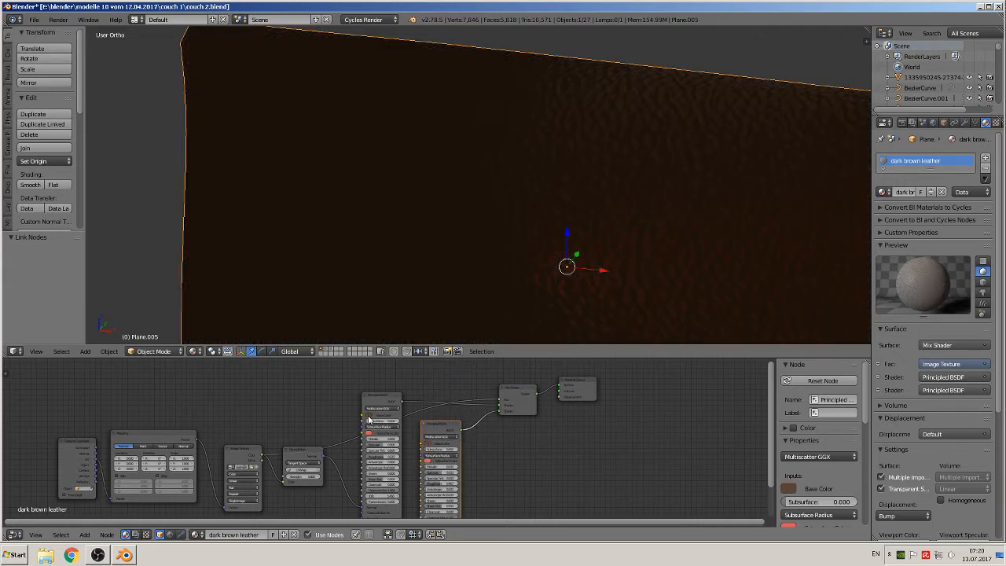
{"action": "left_click", "coordinate": [426, 447]}
{"action": "left_click", "coordinate": [429, 449]}
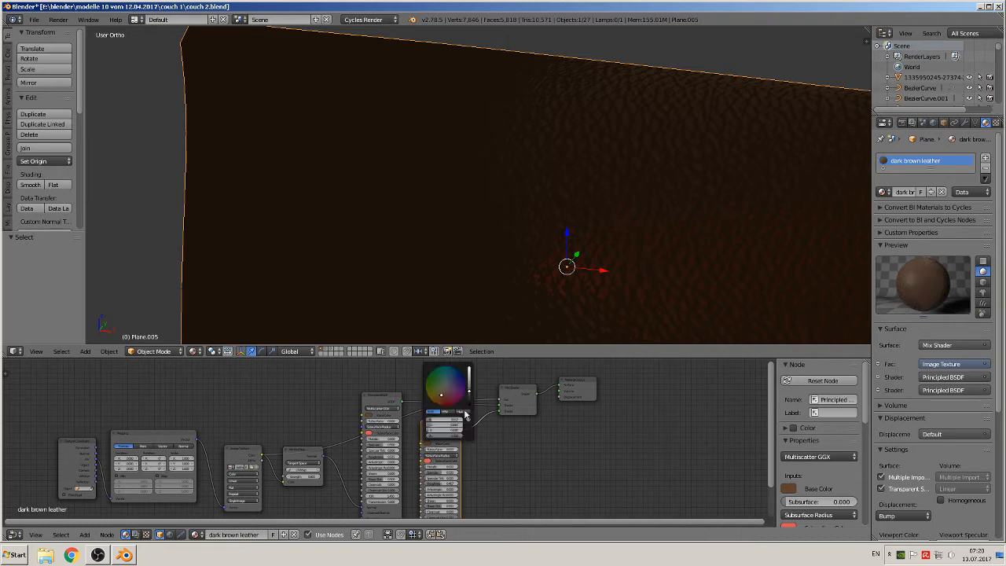
{"action": "left_click_drag", "start_coordinate": [469, 390], "coordinate": [470, 379]}
{"action": "scroll", "coordinate": [550, 254], "scroll_direction": "down", "scroll_amount": 8}
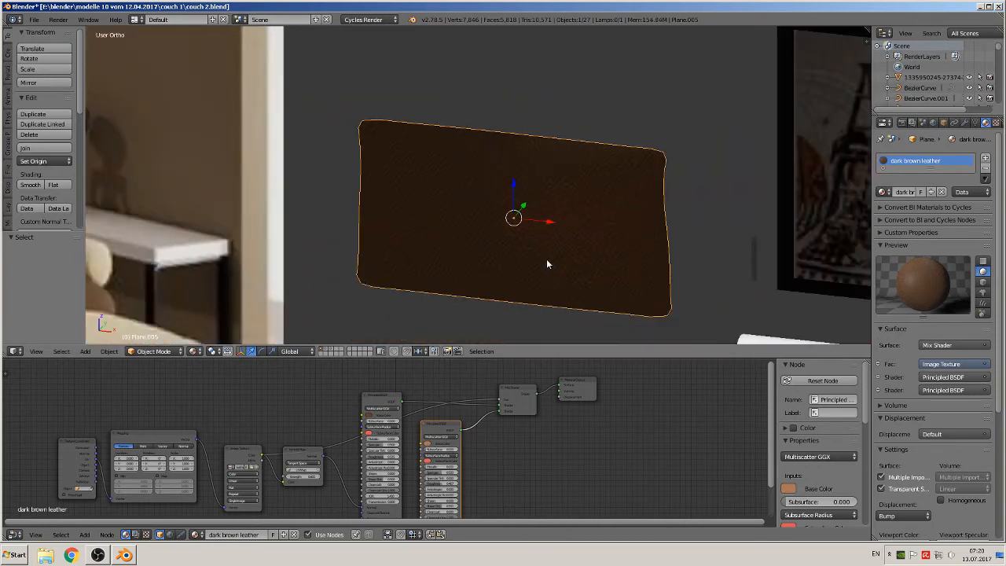
{"action": "scroll", "coordinate": [538, 243], "scroll_direction": "up", "scroll_amount": 2}
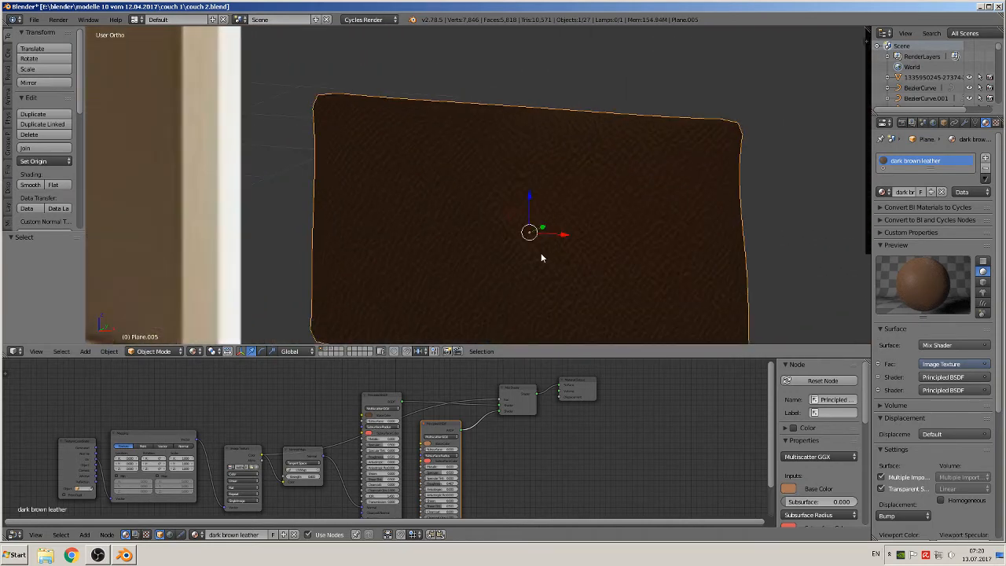
{"action": "scroll", "coordinate": [544, 269], "scroll_direction": "up", "scroll_amount": 1}
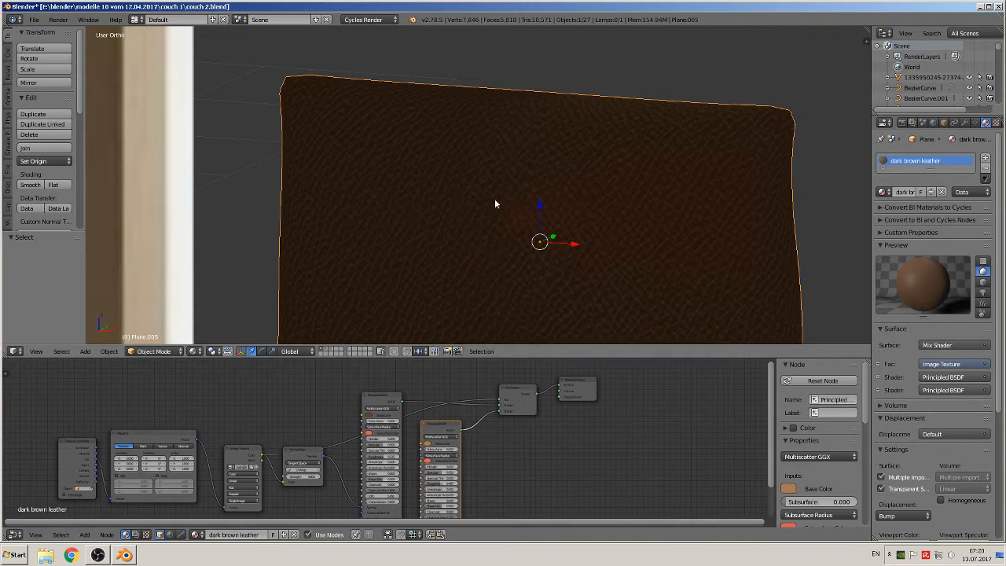
- Try a Mapping scale of 2 on X and Y for the leather texture
{"action": "scroll", "coordinate": [171, 417], "scroll_direction": "up", "scroll_amount": 3}
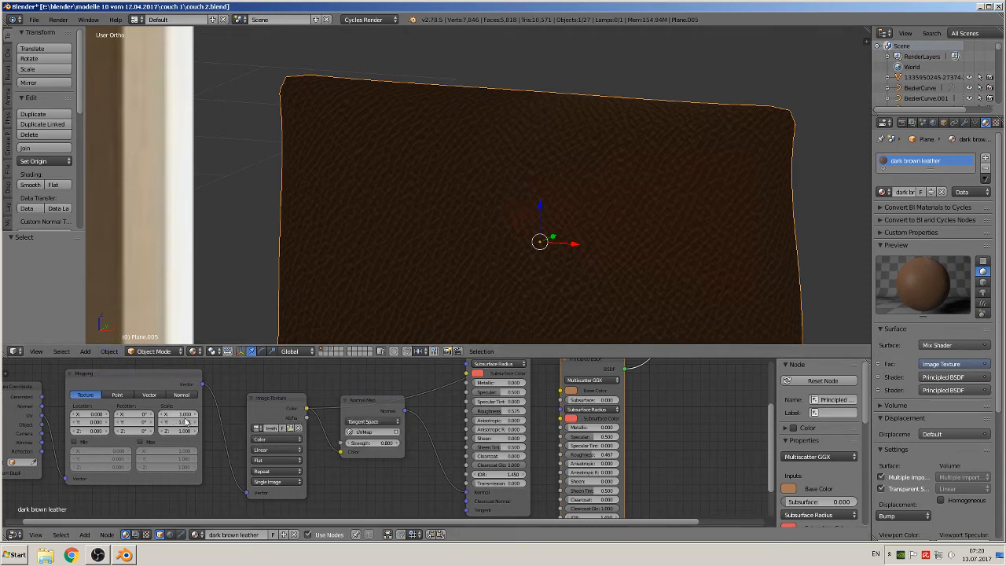
{"action": "left_click", "coordinate": [177, 412]}
{"action": "type", "text": "2"}
{"action": "left_click", "coordinate": [184, 423]}
{"action": "type", "text": "2"}
{"action": "key", "text": "Return"}
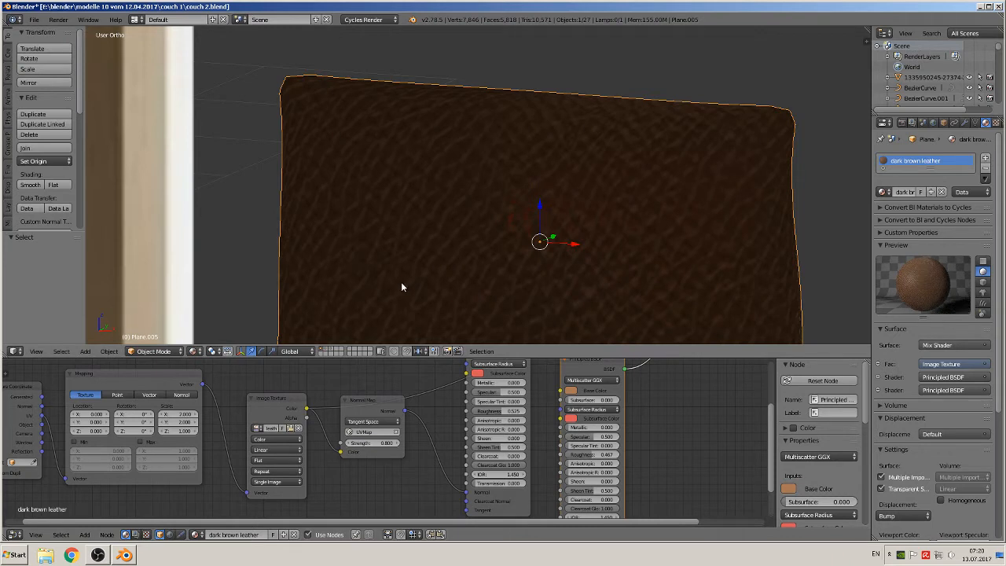
- Set the Mapping node's X and Y scale to 0.5 and check the finer grain on the cushion
{"action": "left_click", "coordinate": [183, 414]}
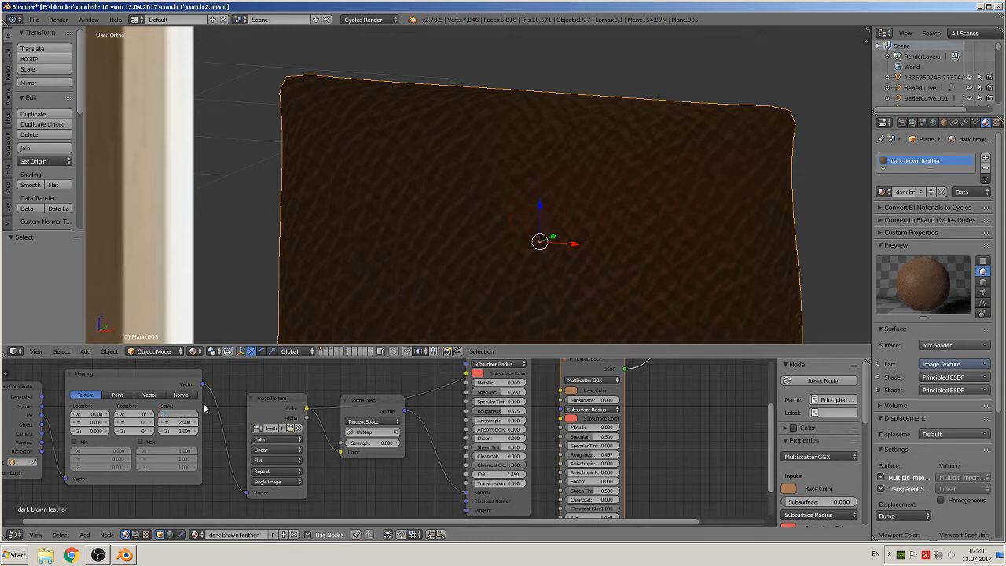
{"action": "key", "text": "Return"}
{"action": "left_click", "coordinate": [181, 422]}
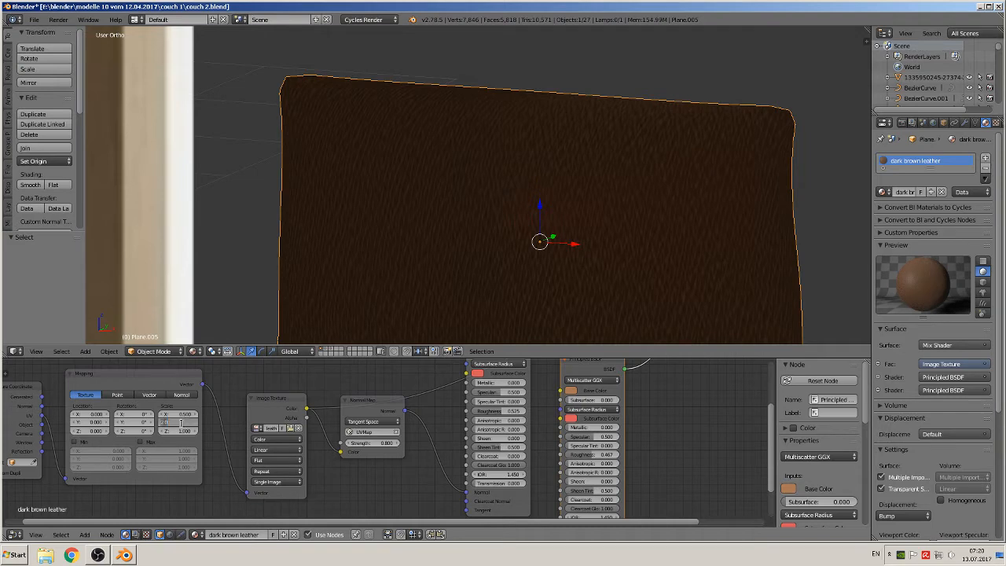
{"action": "type", "text": "0.5"}
{"action": "key", "text": "Return"}
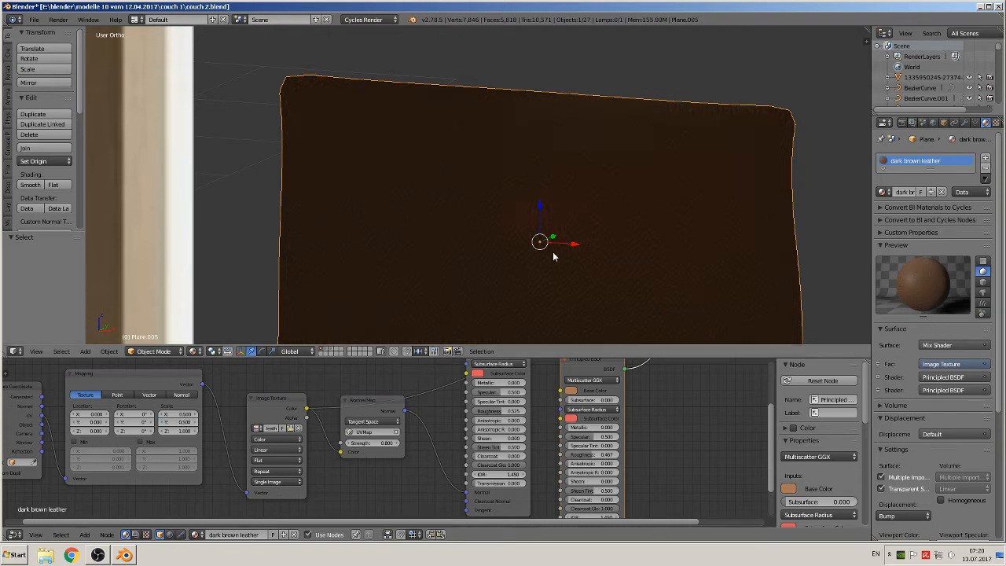
{"action": "scroll", "coordinate": [591, 218], "scroll_direction": "down", "scroll_amount": 3}
{"action": "scroll", "coordinate": [588, 215], "scroll_direction": "up", "scroll_amount": 3}
{"action": "middle_click_drag", "start_coordinate": [580, 215], "coordinate": [647, 212]}
- Assign the existing dark brown leather material to the square cushion below the textured rectangular one
{"action": "scroll", "coordinate": [592, 206], "scroll_direction": "down", "scroll_amount": 10}
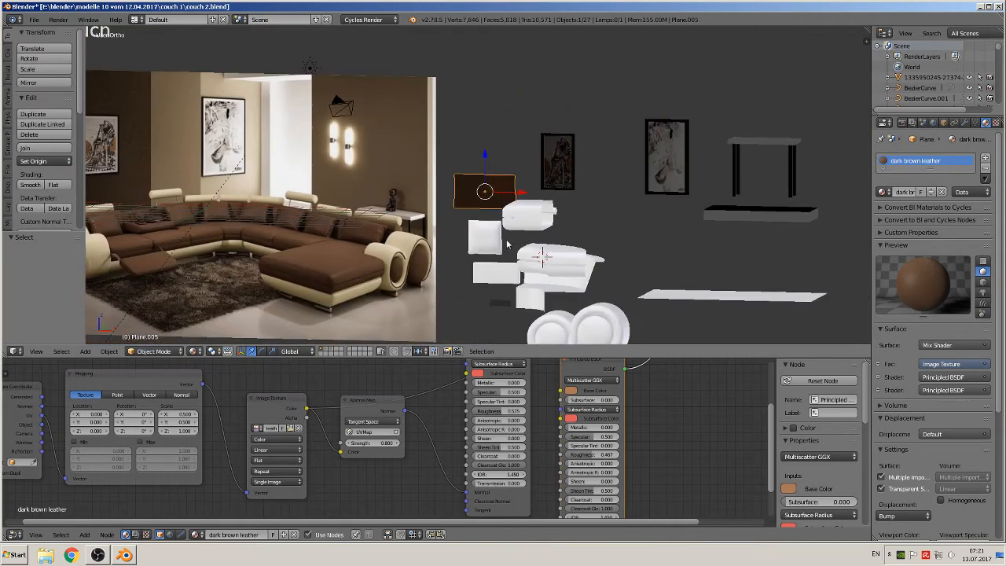
{"action": "scroll", "coordinate": [584, 221], "scroll_direction": "up", "scroll_amount": 5}
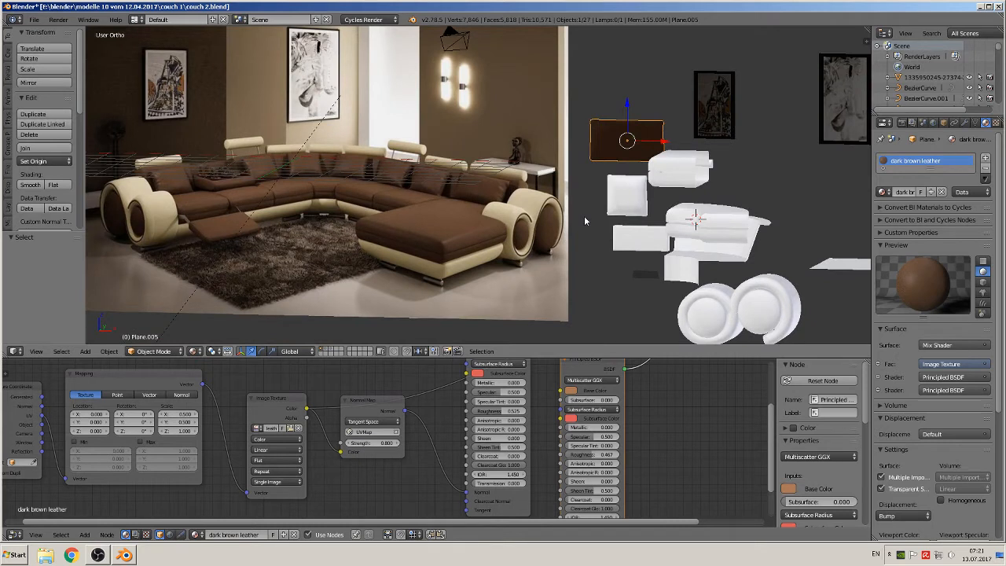
{"action": "right_click", "coordinate": [639, 200]}
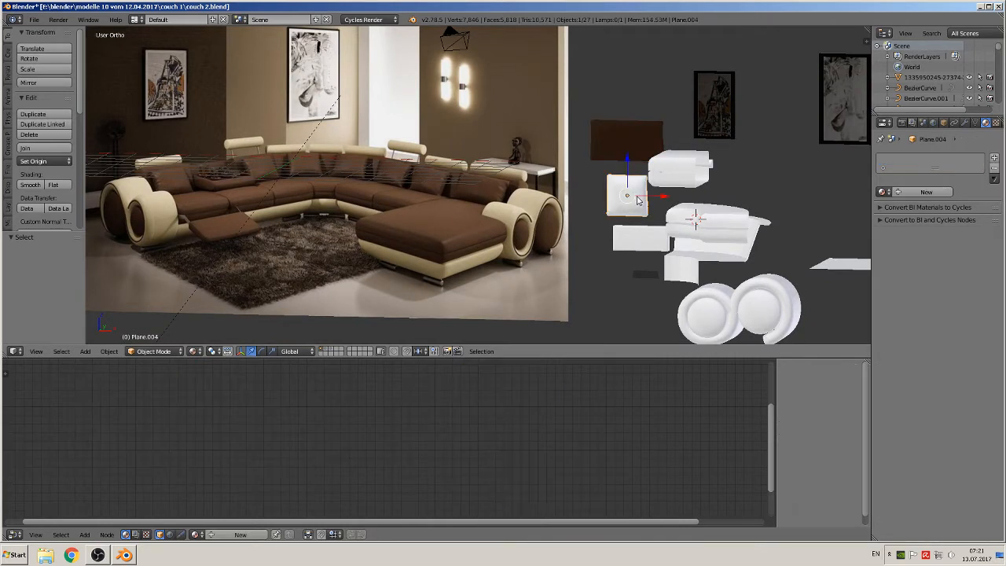
{"action": "left_click", "coordinate": [883, 192]}
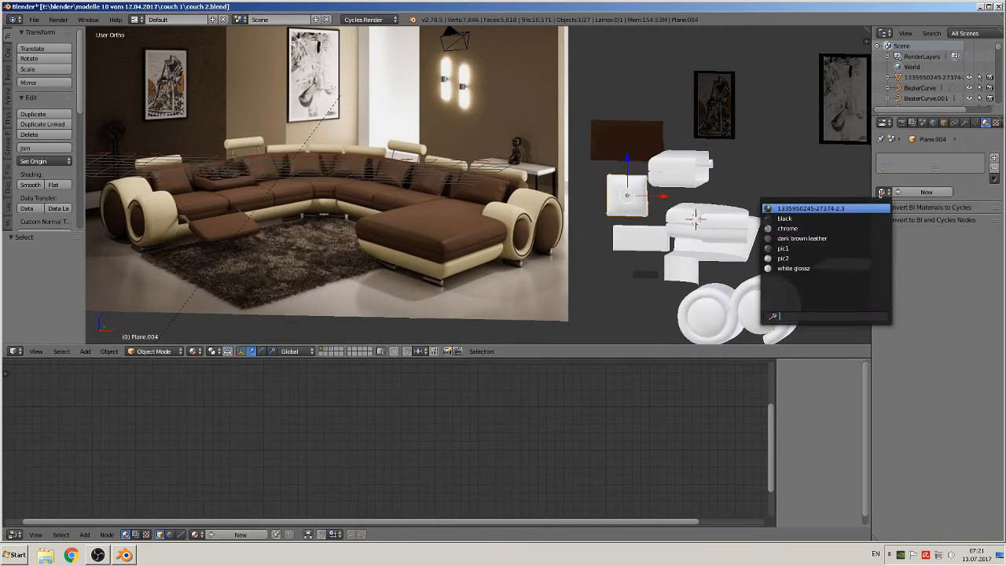
{"action": "left_click", "coordinate": [838, 238]}
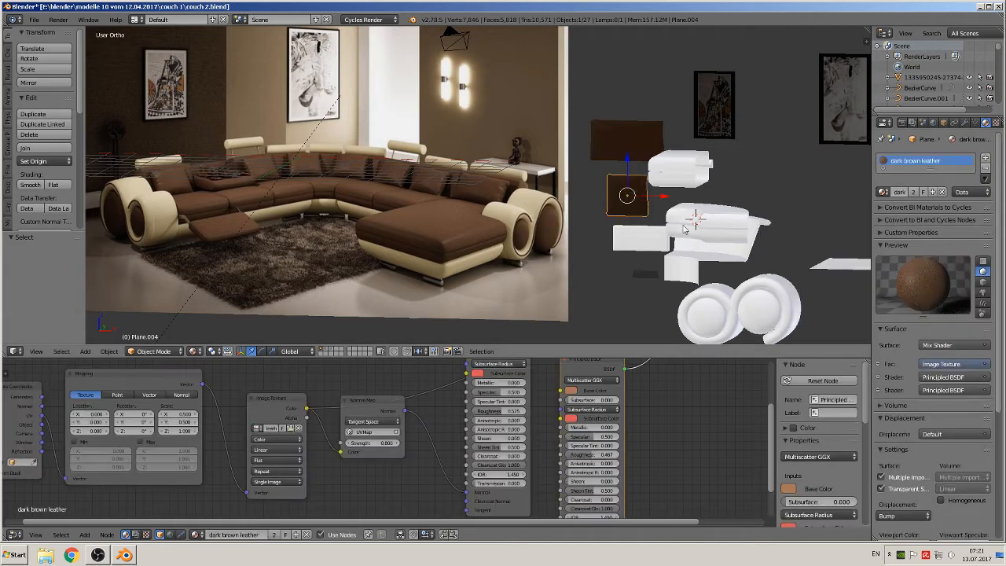
- Assign the dark brown leather material to the round inner discs of both rolled armrests
{"action": "right_click", "coordinate": [707, 316]}
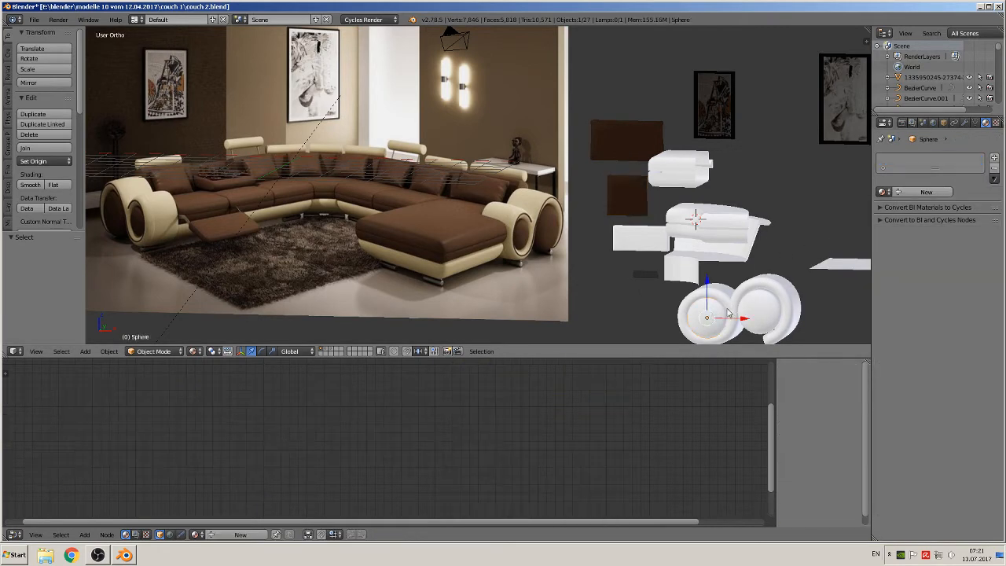
{"action": "left_click", "coordinate": [883, 192]}
{"action": "left_click", "coordinate": [835, 239]}
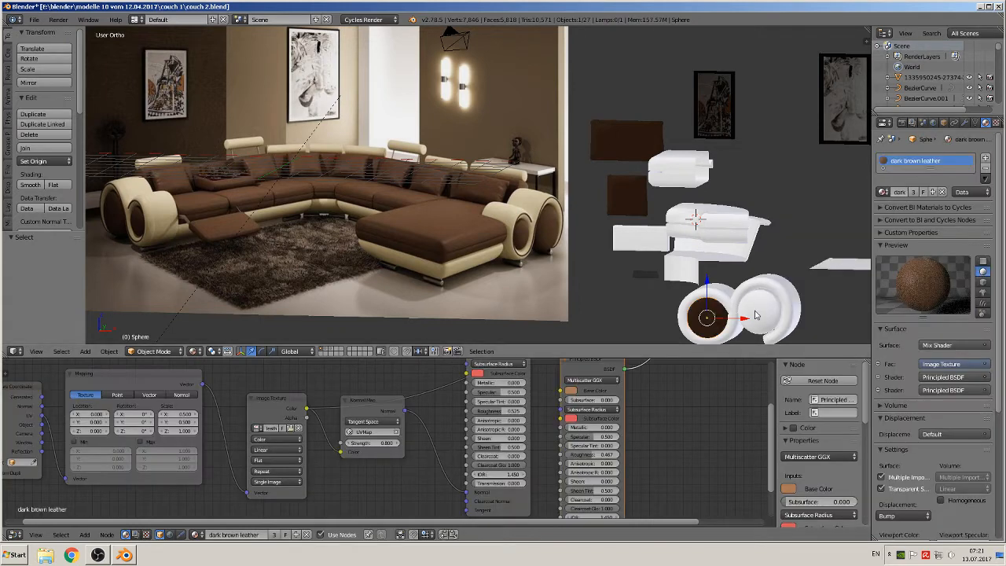
{"action": "right_click", "coordinate": [756, 315]}
{"action": "left_click", "coordinate": [882, 193]}
{"action": "left_click", "coordinate": [806, 239]}
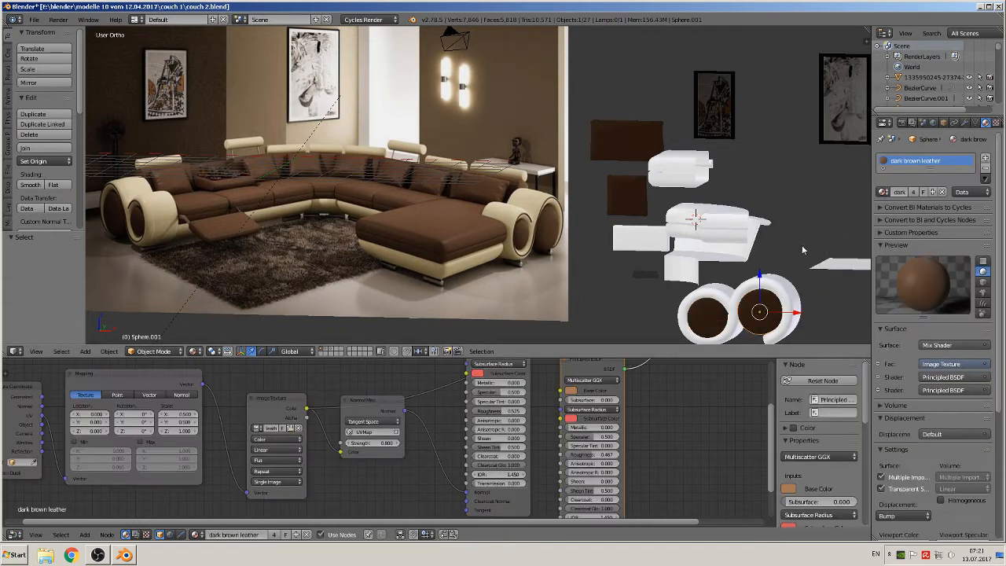
- Assign the dark brown leather material to the flat rectangular block beneath the square cushion
{"action": "right_click", "coordinate": [646, 243]}
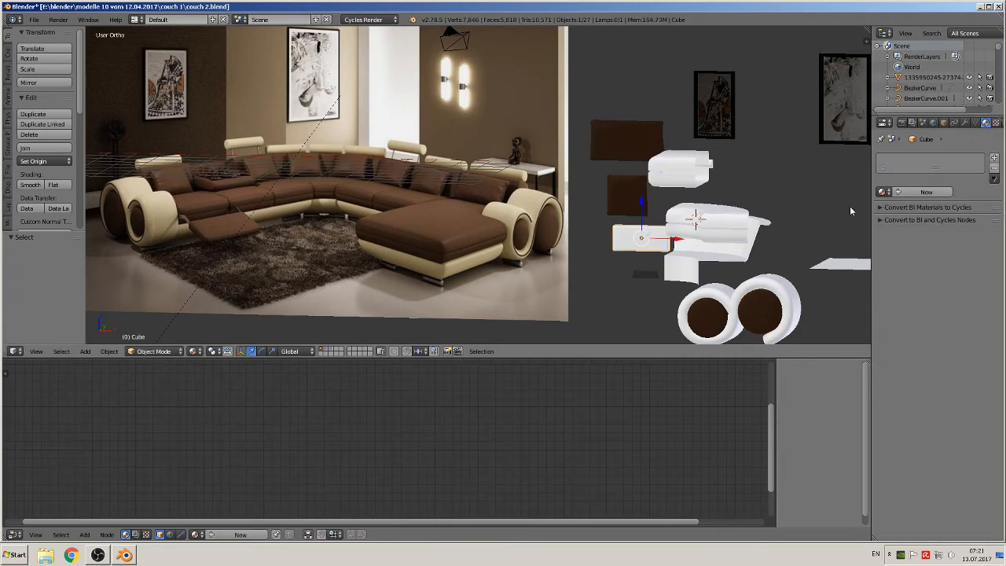
{"action": "left_click", "coordinate": [883, 191]}
{"action": "left_click", "coordinate": [839, 237]}
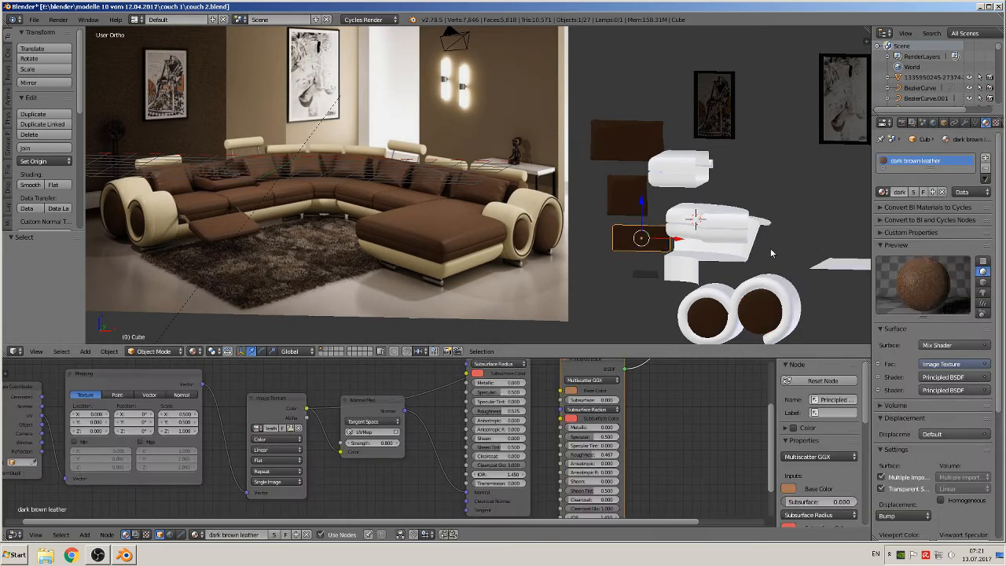
{"action": "scroll", "coordinate": [755, 250], "scroll_direction": "down", "scroll_amount": 4}
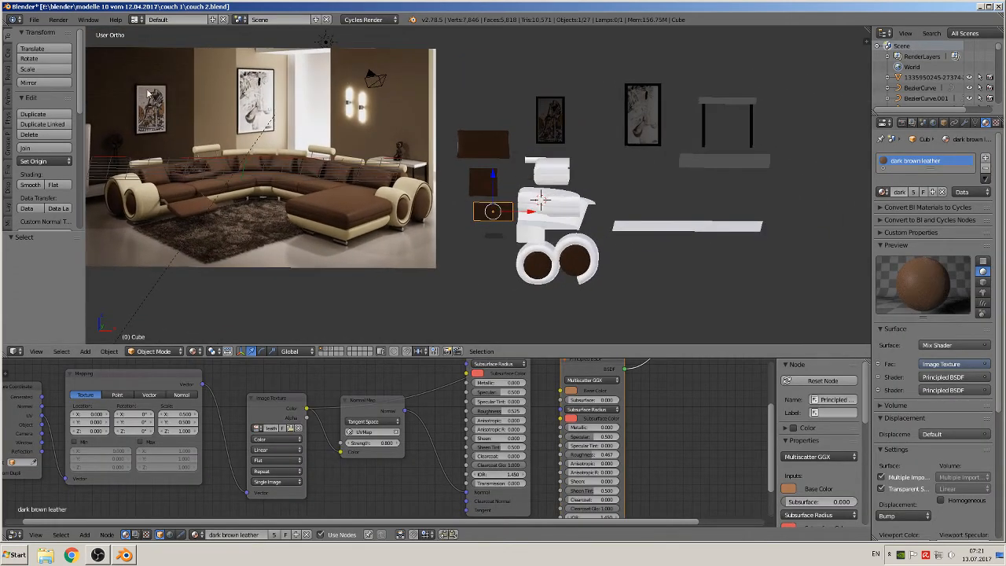
- Save the file and assign the existing dark brown leather material to the upper cushion of the separate seat block
{"action": "left_click", "coordinate": [33, 18]}
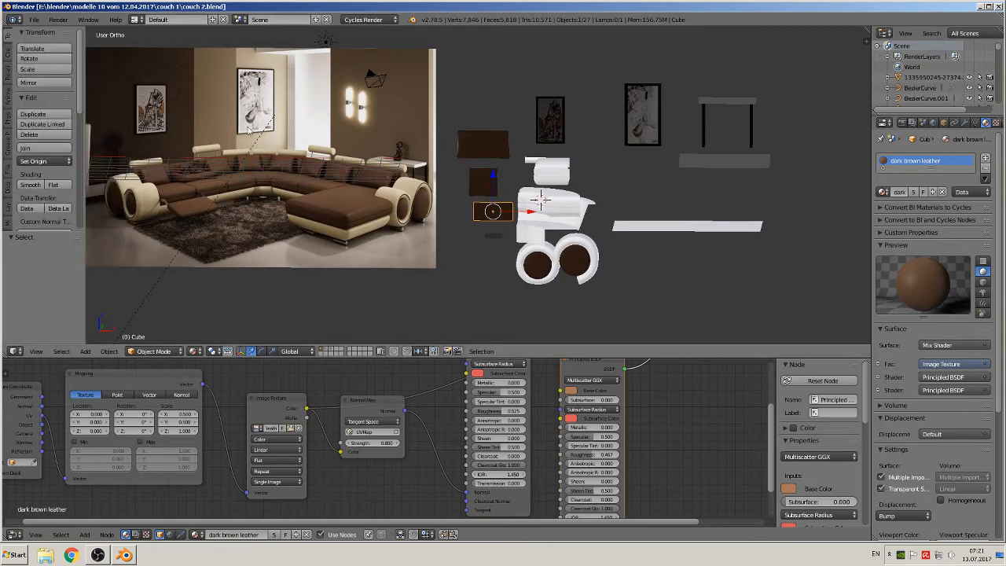
{"action": "scroll", "coordinate": [435, 231], "scroll_direction": "up", "scroll_amount": 4}
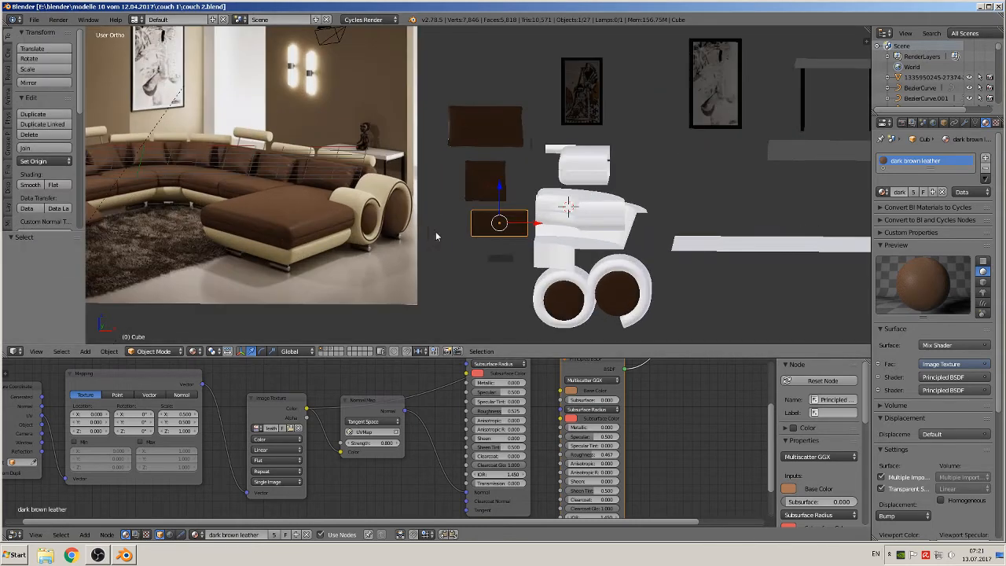
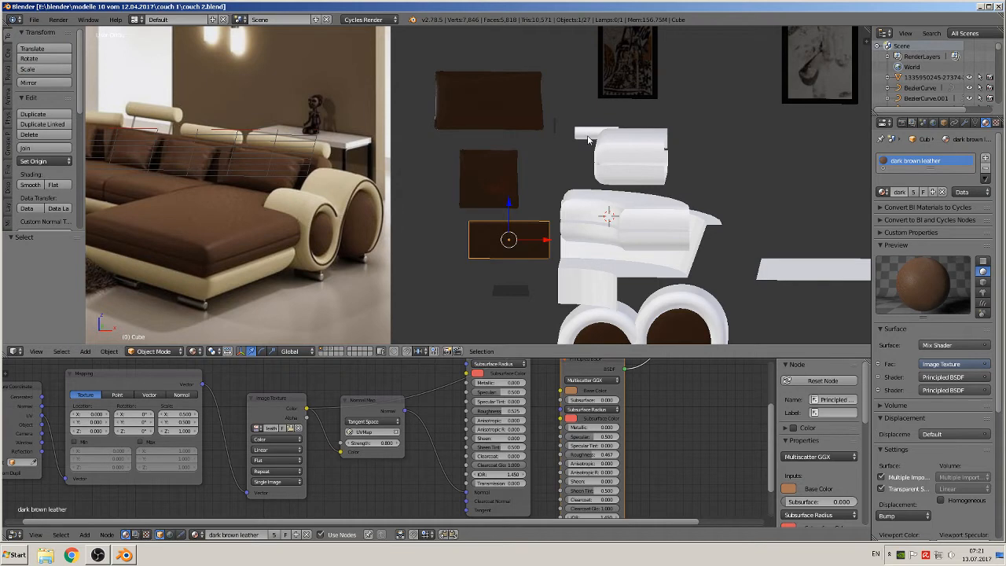
{"action": "mouse_move", "coordinate": [591, 167]}
{"action": "middle_mouse_down"}
{"action": "mouse_move", "coordinate": [607, 166]}
{"action": "mouse_move", "coordinate": [599, 172]}
{"action": "middle_mouse_up"}
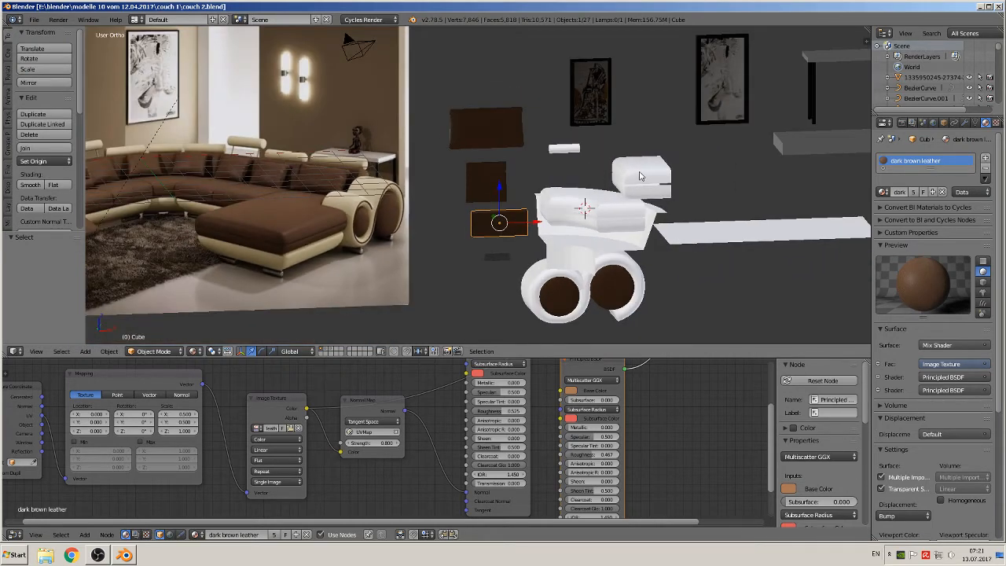
{"action": "right_click", "coordinate": [641, 176]}
{"action": "left_click", "coordinate": [882, 191]}
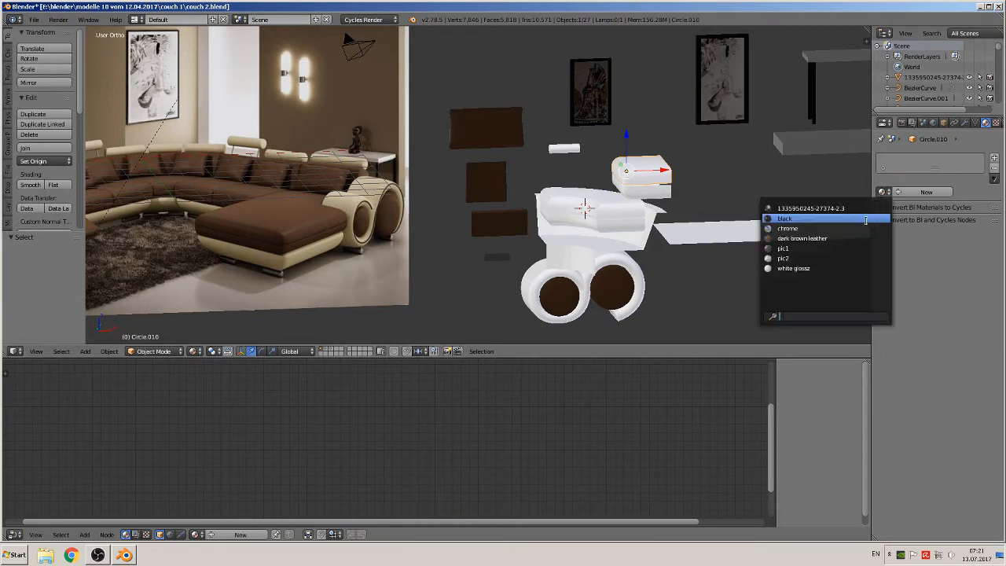
{"action": "left_click", "coordinate": [846, 235]}
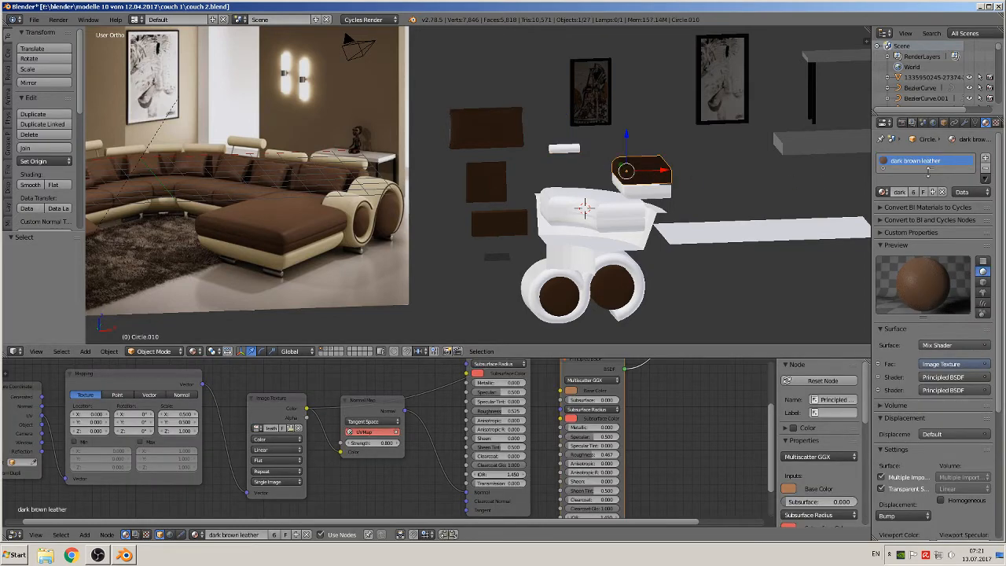
- Assign the dark brown leather material to the small cylindrical headrest and make it a single-user copy
{"action": "right_click", "coordinate": [571, 154]}
{"action": "left_click", "coordinate": [882, 192]}
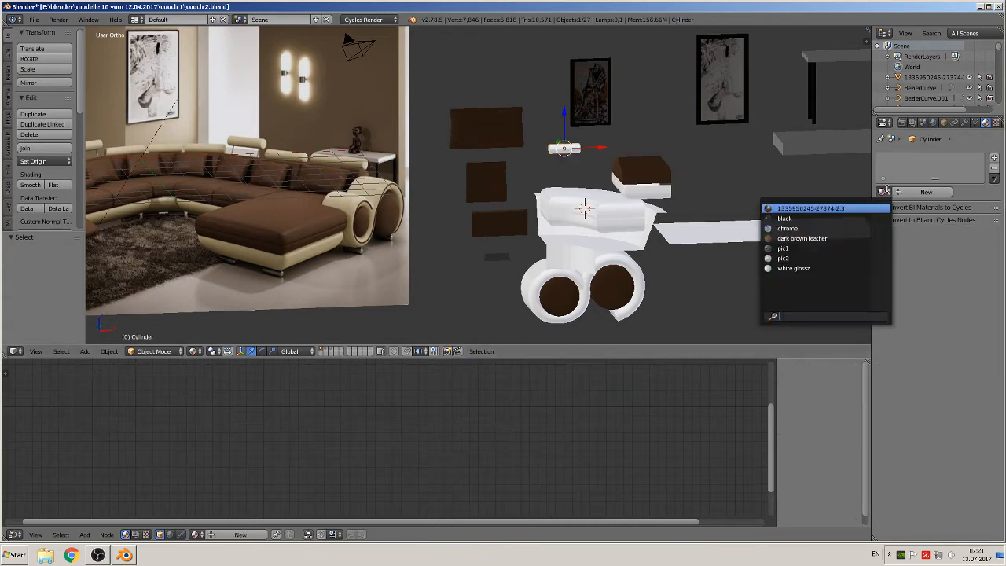
{"action": "left_click", "coordinate": [845, 238]}
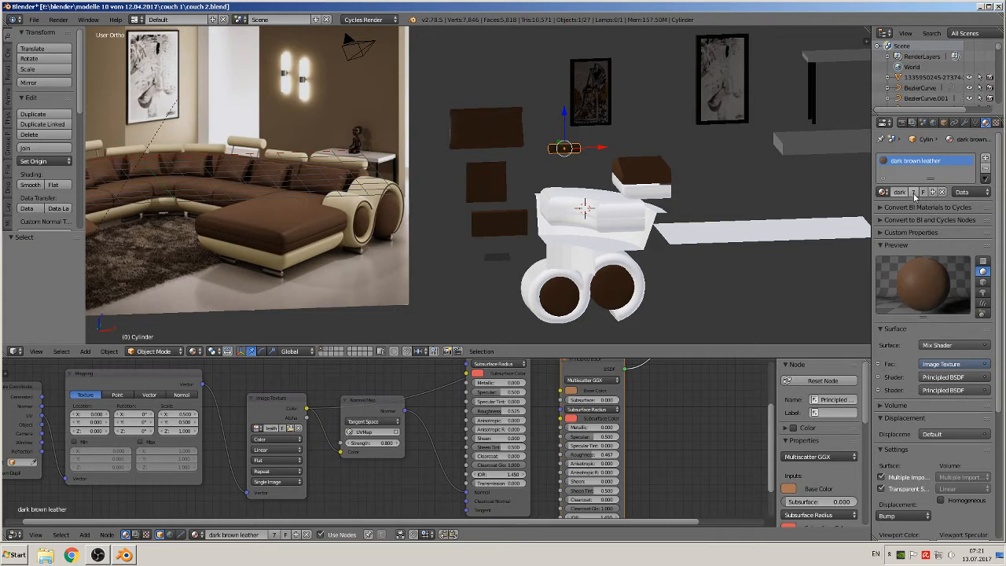
{"action": "left_click", "coordinate": [914, 197]}
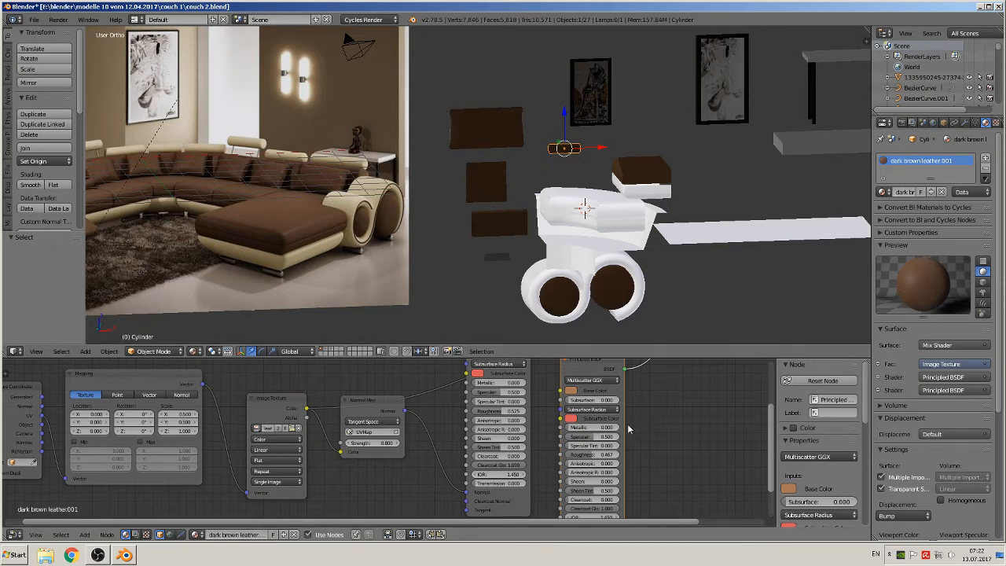
- Set the first Principled BSDF's base color to the cream leather color sampled from the armrest in the reference photo
{"action": "middle_click_drag", "start_coordinate": [617, 419], "coordinate": [543, 475]}
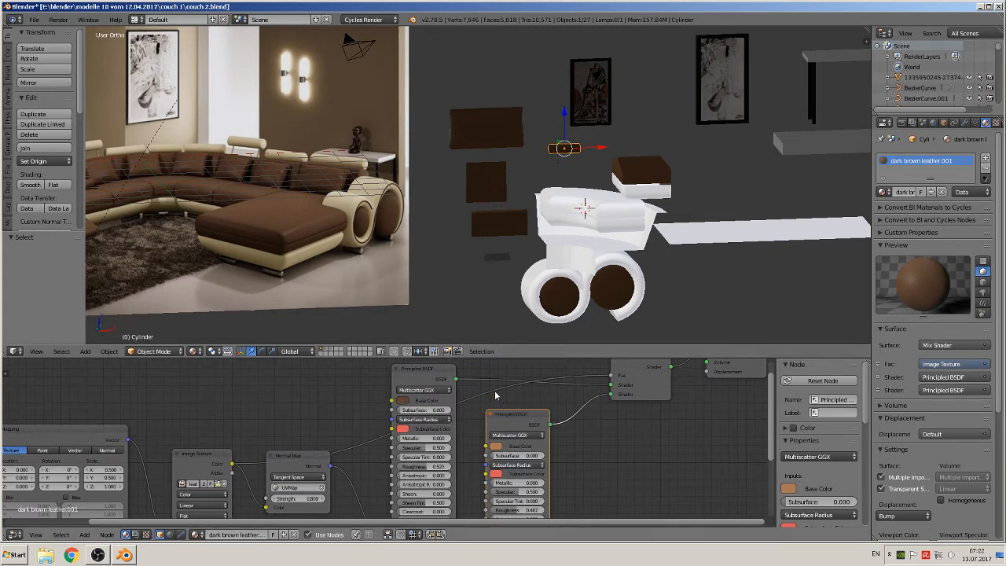
{"action": "left_click", "coordinate": [403, 401]}
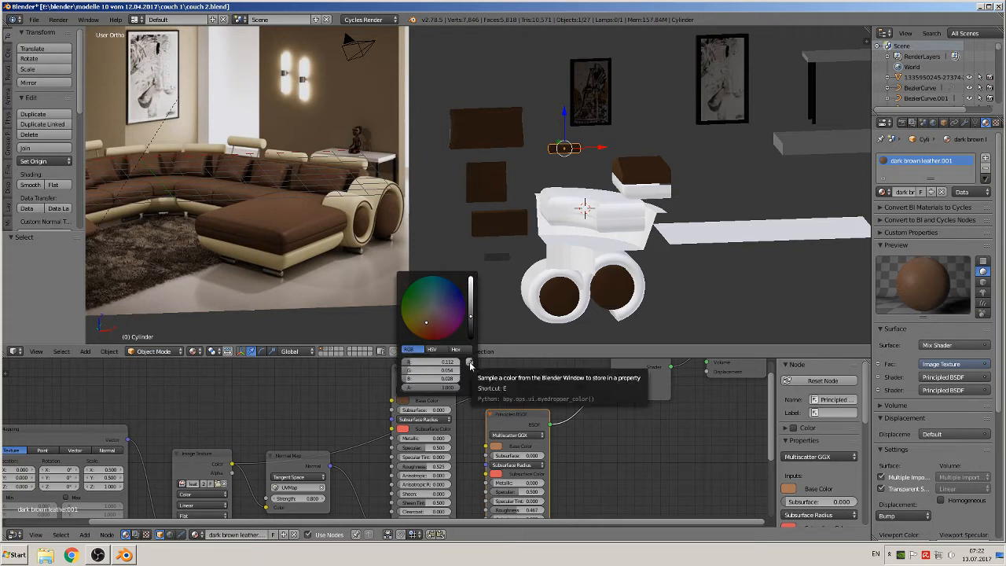
{"action": "left_click", "coordinate": [469, 361]}
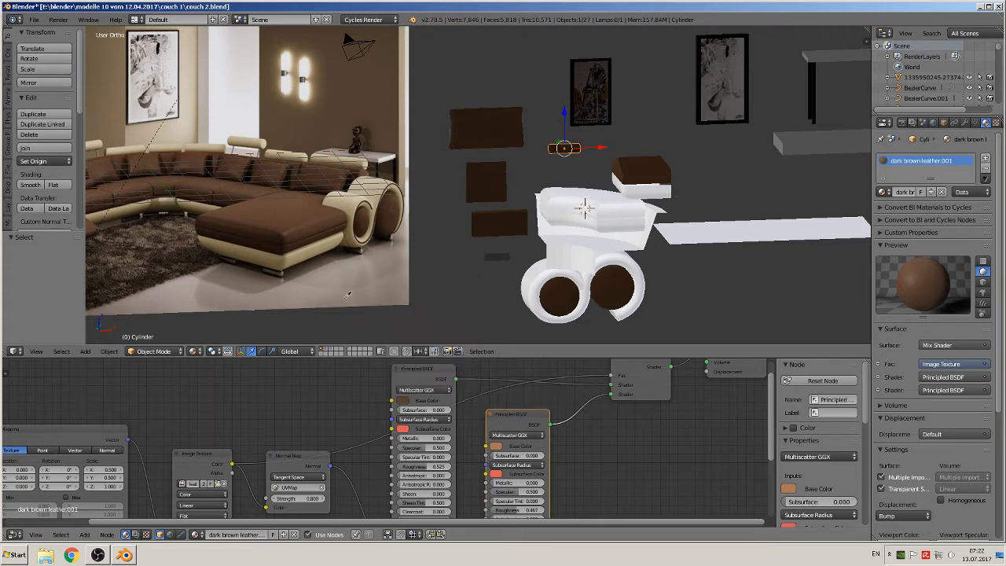
{"action": "left_click", "coordinate": [346, 199]}
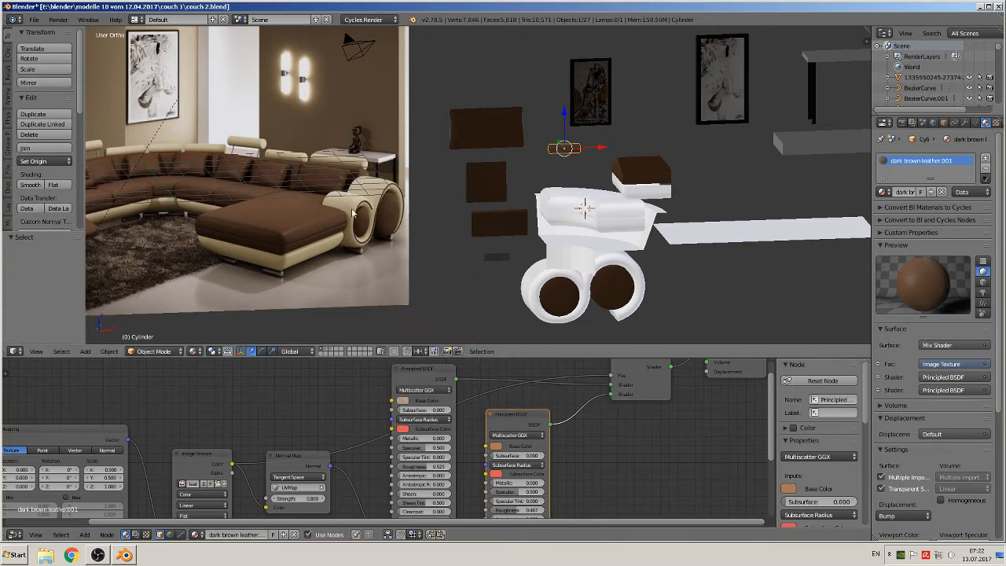
- Sample the first shader's cream color into the second Principled BSDF's base color and brighten it slightly
{"action": "left_click", "coordinate": [496, 446]}
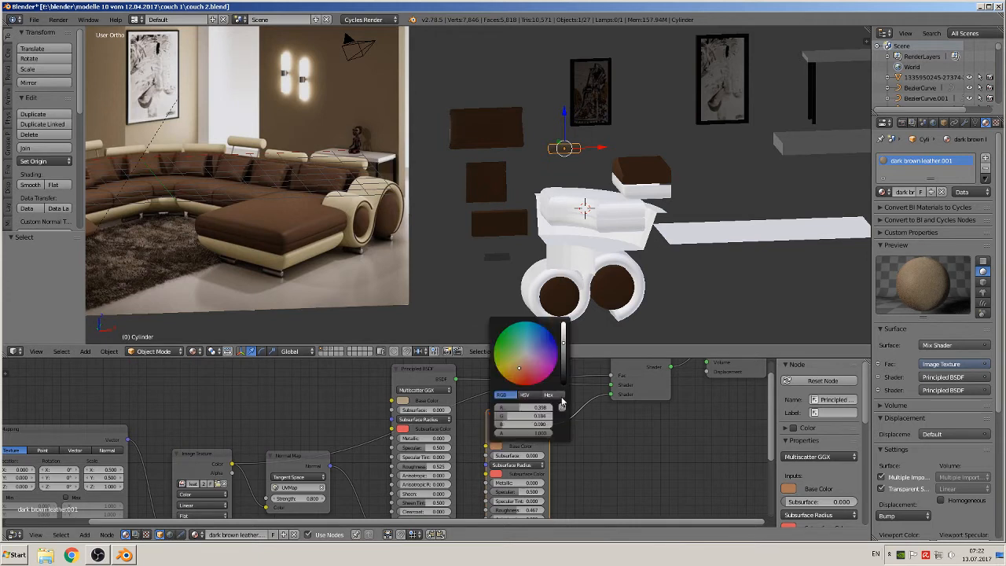
{"action": "left_click", "coordinate": [404, 401]}
{"action": "left_click", "coordinate": [496, 446]}
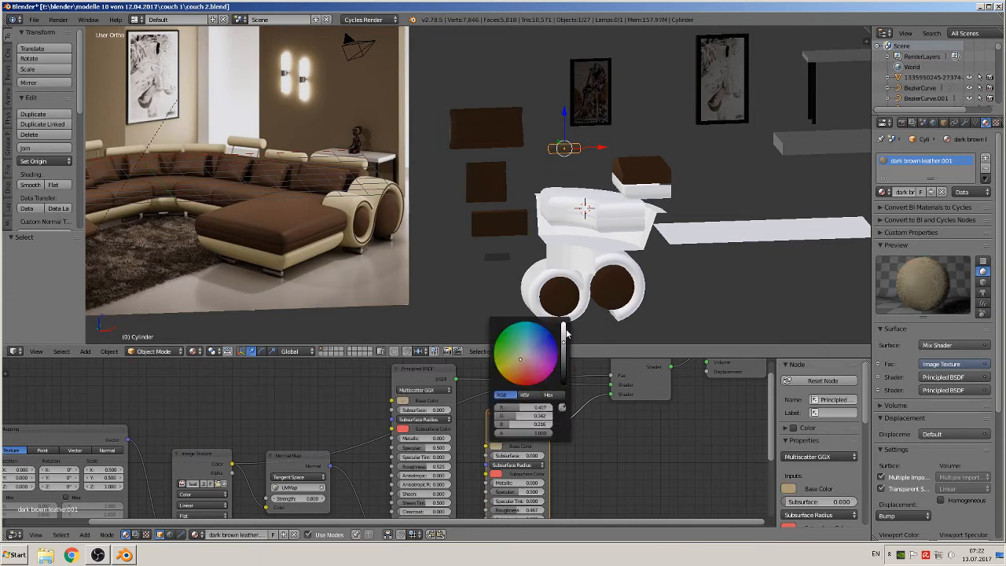
{"action": "left_click_drag", "start_coordinate": [564, 342], "coordinate": [563, 333]}
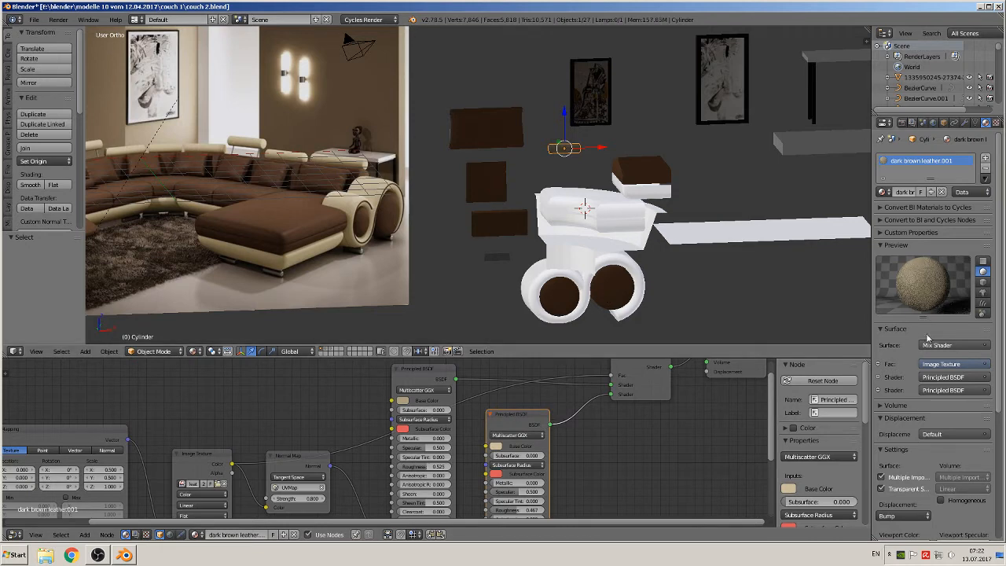
- Examine the cream leather's color and grain on the cylindrical headrest up close and from an angle
{"action": "scroll", "coordinate": [703, 249], "scroll_direction": "up", "scroll_amount": 6}
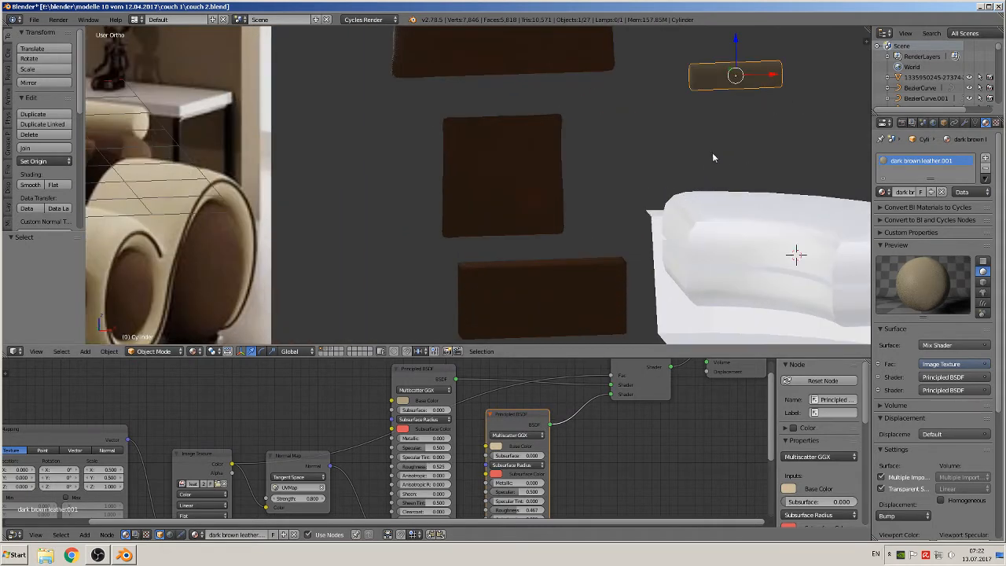
{"action": "key", "text": "KP_Decimal"}
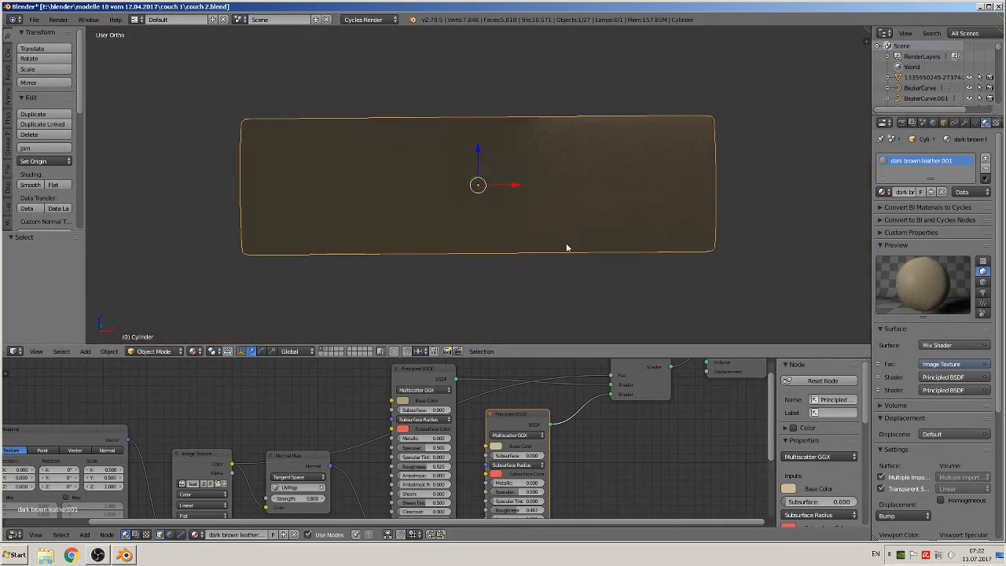
{"action": "middle_click_drag", "start_coordinate": [552, 226], "coordinate": [533, 252]}
{"action": "scroll", "coordinate": [613, 209], "scroll_direction": "up", "scroll_amount": 4}
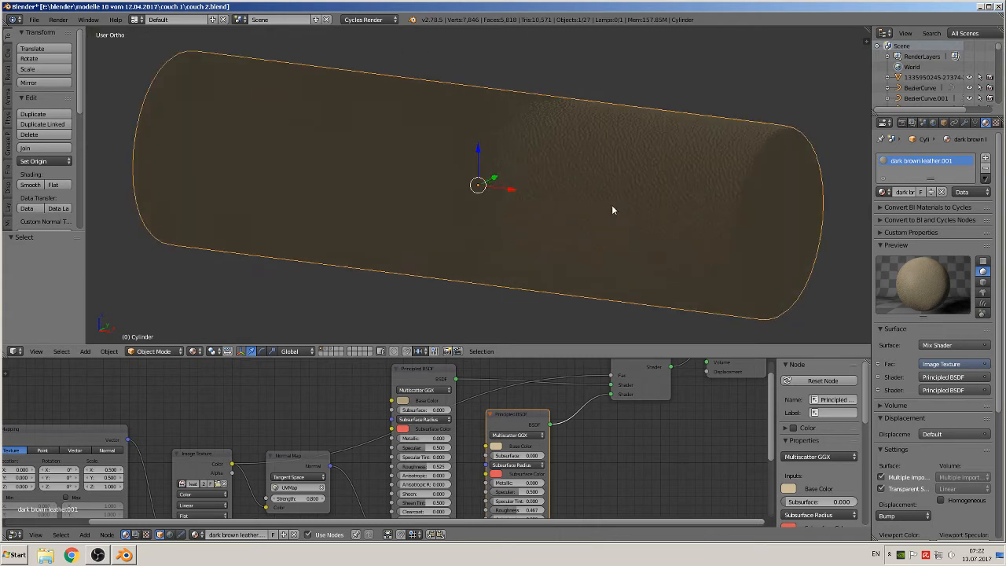
{"action": "scroll", "coordinate": [638, 225], "scroll_direction": "down", "scroll_amount": 3}
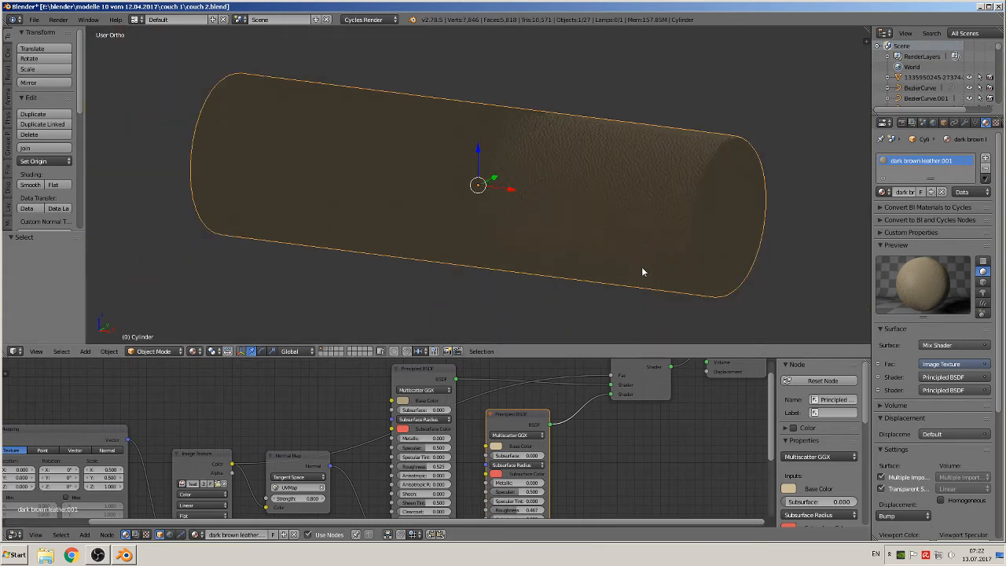
{"action": "scroll", "coordinate": [621, 236], "scroll_direction": "down", "scroll_amount": 8}
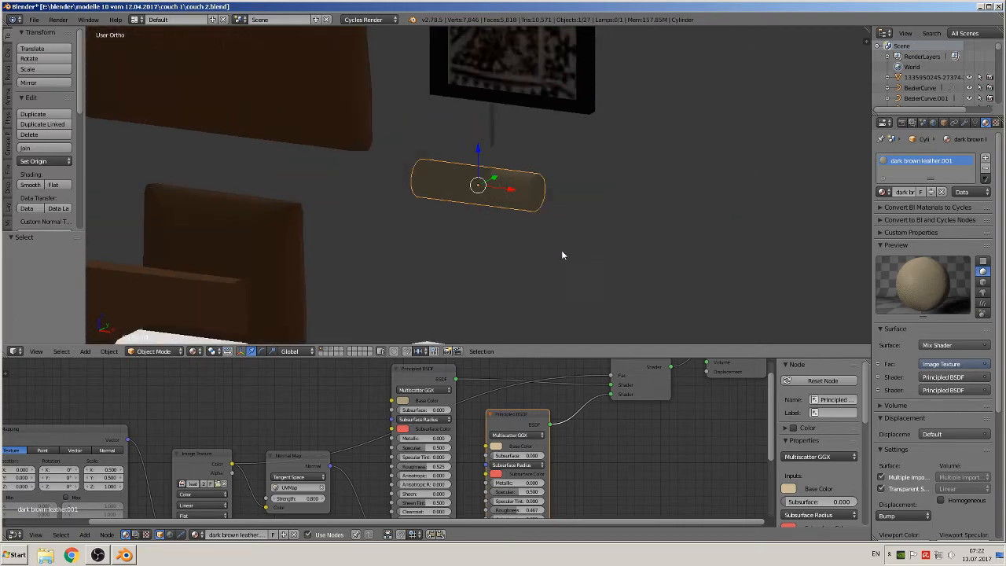
{"action": "scroll", "coordinate": [533, 260], "scroll_direction": "down", "scroll_amount": 4}
{"action": "middle_click_drag", "start_coordinate": [533, 256], "coordinate": [587, 263]}
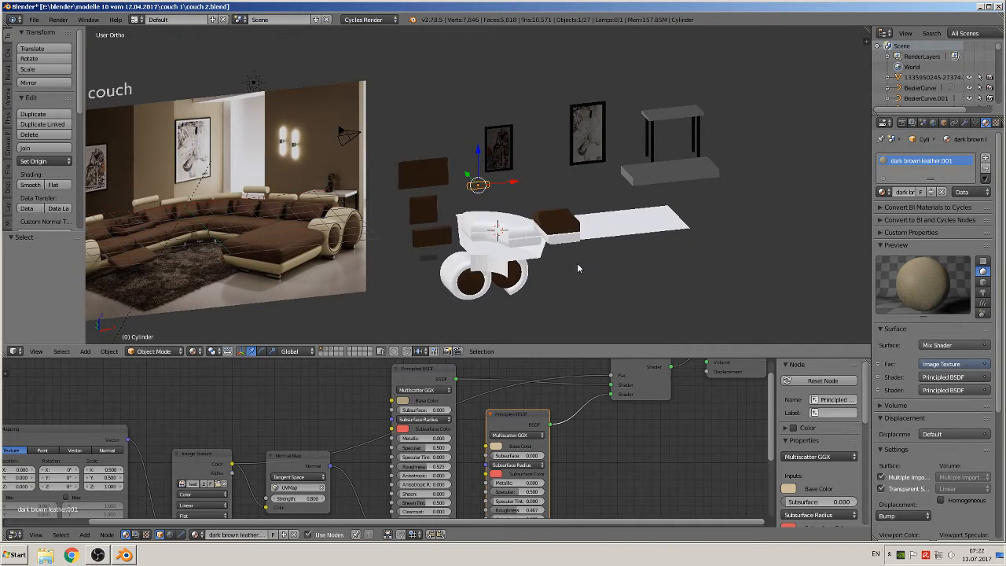
- Assign the dark brown leather material to the upper cushion of the curved seat
{"action": "scroll", "coordinate": [620, 264], "scroll_direction": "up", "scroll_amount": 5}
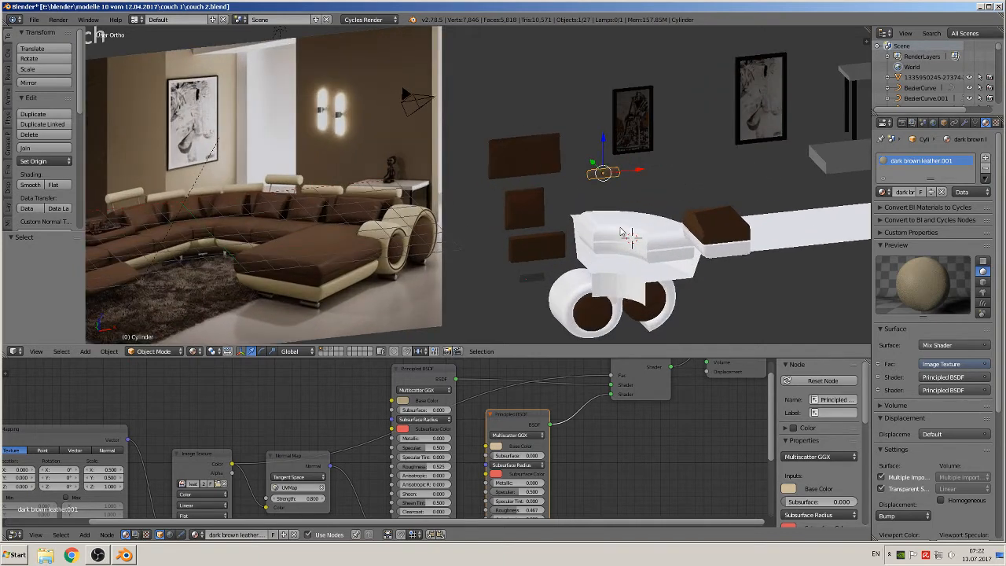
{"action": "right_click", "coordinate": [625, 234]}
{"action": "left_click", "coordinate": [881, 192]}
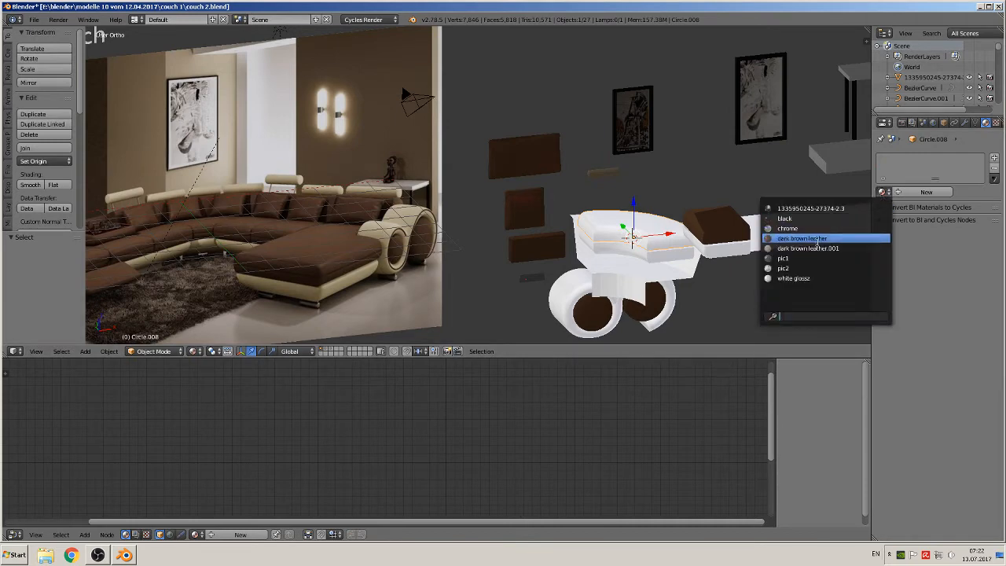
{"action": "left_click", "coordinate": [808, 246]}
- Assign the dark brown leather material to the lower cushion layers of the curved seat and the separate seat block
{"action": "right_click", "coordinate": [669, 261]}
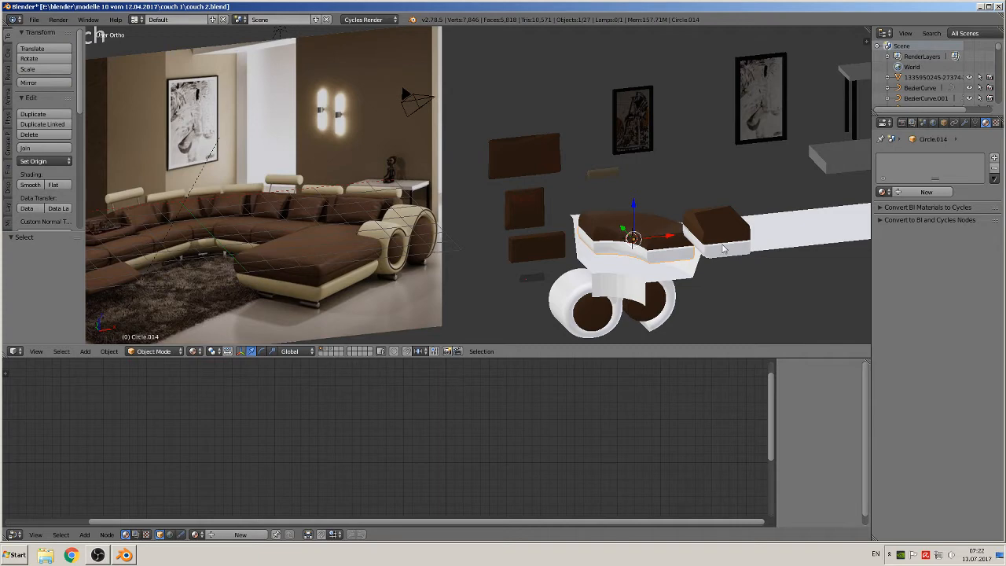
{"action": "left_click", "coordinate": [881, 193]}
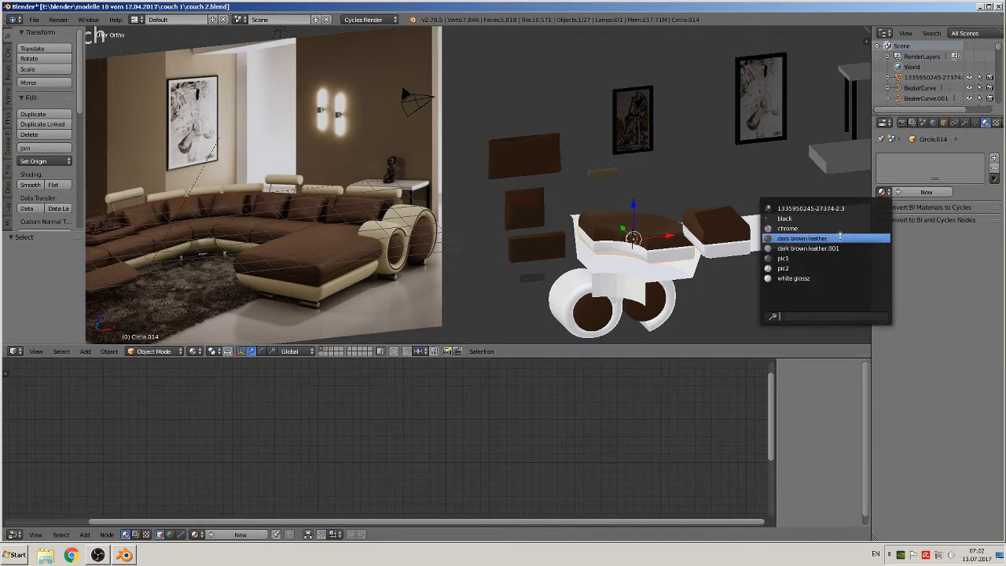
{"action": "left_click", "coordinate": [810, 239]}
{"action": "right_click", "coordinate": [747, 250]}
{"action": "left_click", "coordinate": [881, 192]}
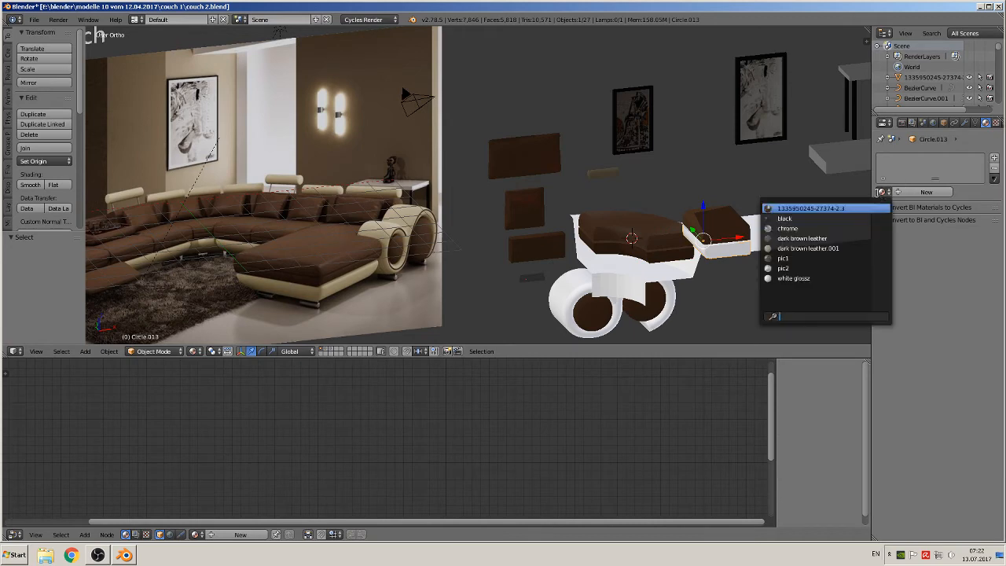
{"action": "left_click", "coordinate": [845, 238]}
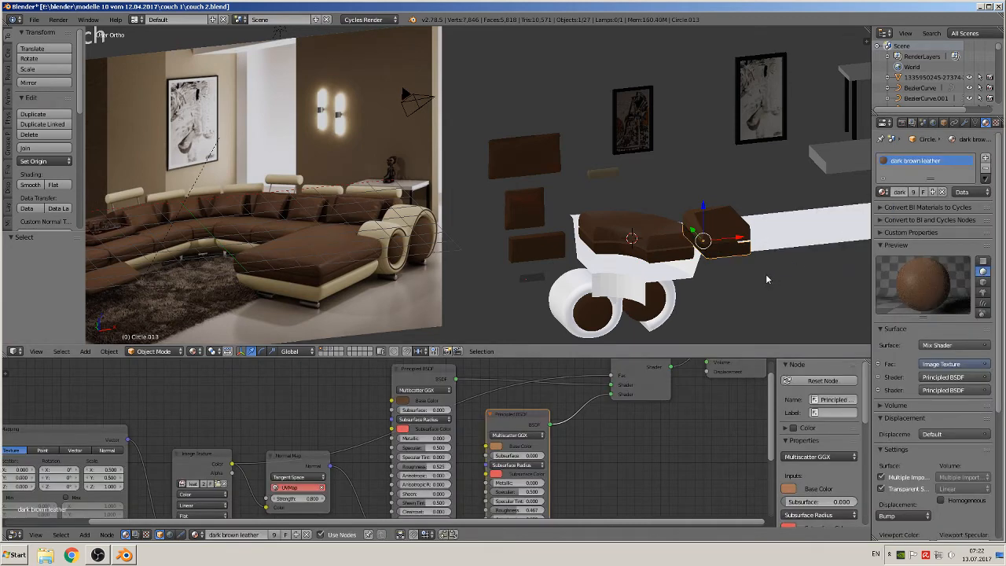
- Save the scene to the existing blend file
{"action": "middle_click_drag", "start_coordinate": [449, 319], "coordinate": [576, 265], "text": "shift"}
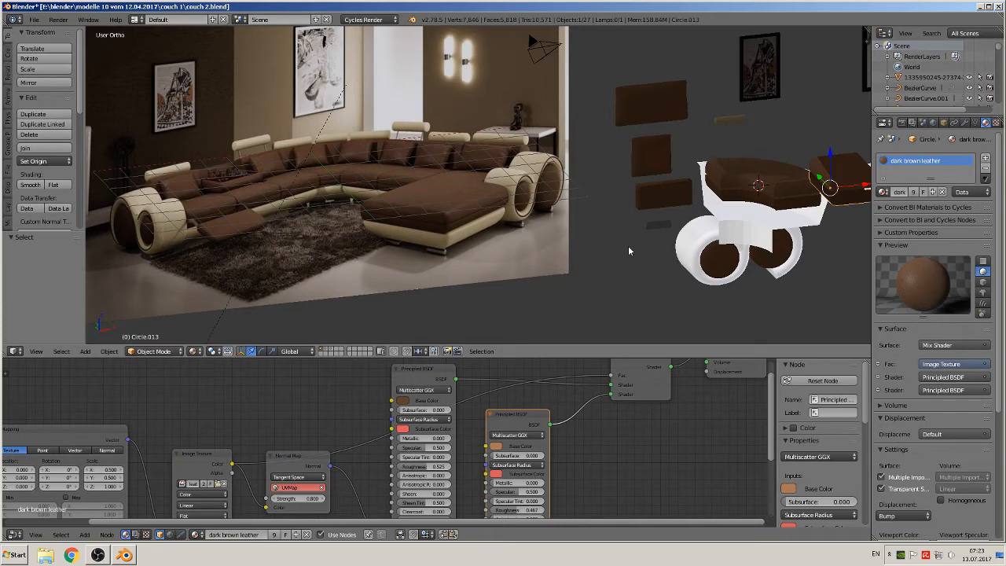
{"action": "left_click", "coordinate": [34, 19]}
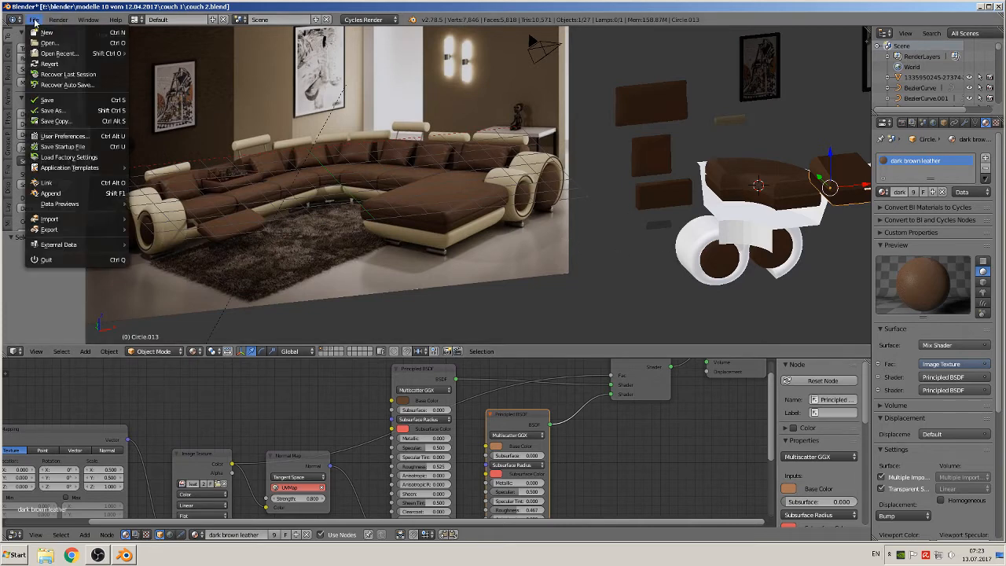
{"action": "left_click", "coordinate": [56, 100]}
- Select the long flat white plane behind the separate seat block
{"action": "scroll", "coordinate": [561, 249], "scroll_direction": "down", "scroll_amount": 2}
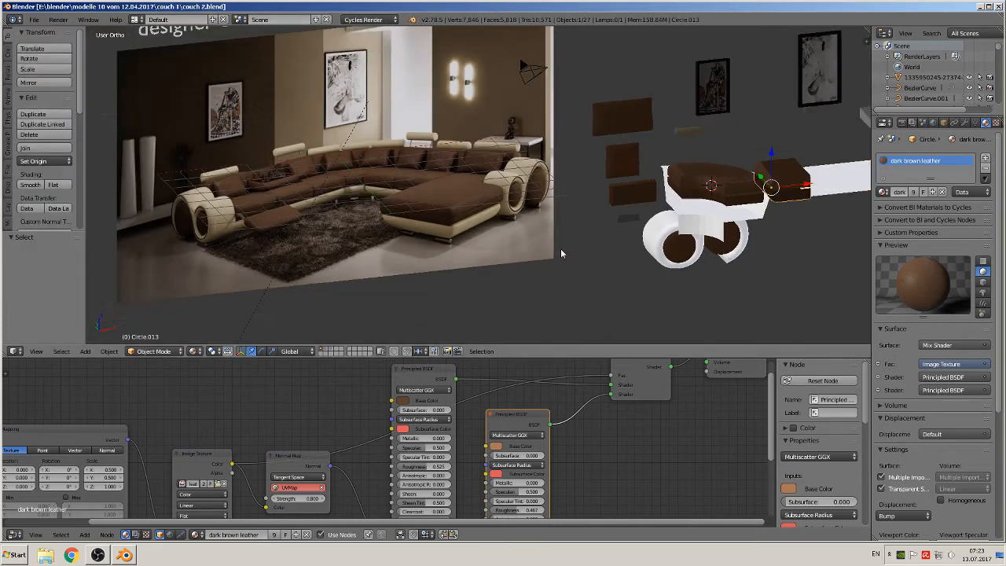
{"action": "middle_click_drag", "start_coordinate": [605, 229], "coordinate": [355, 256], "text": "shift"}
{"action": "middle_click_drag", "start_coordinate": [496, 232], "coordinate": [643, 208], "text": "shift"}
{"action": "right_click", "coordinate": [695, 203]}
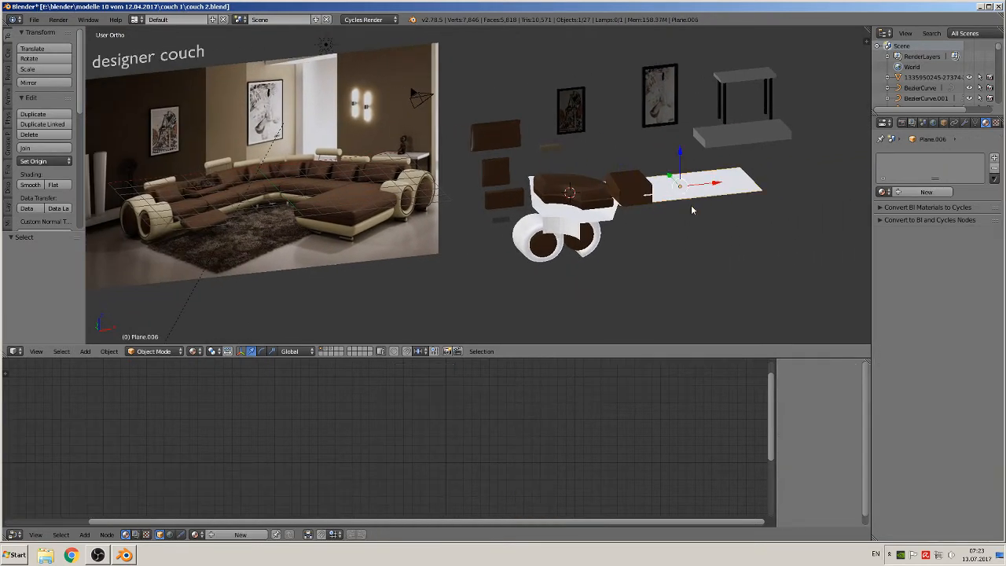
- Enlarge the 3D viewport with the reference photo's rug in close view, and save the file
{"action": "scroll", "coordinate": [276, 262], "scroll_direction": "up", "scroll_amount": 6}
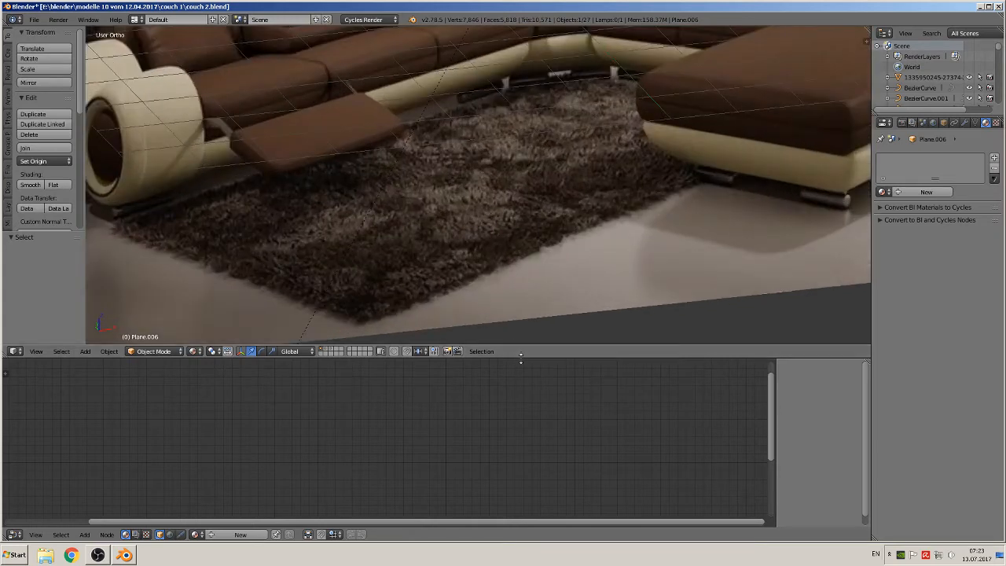
{"action": "left_click_drag", "start_coordinate": [520, 358], "coordinate": [527, 486]}
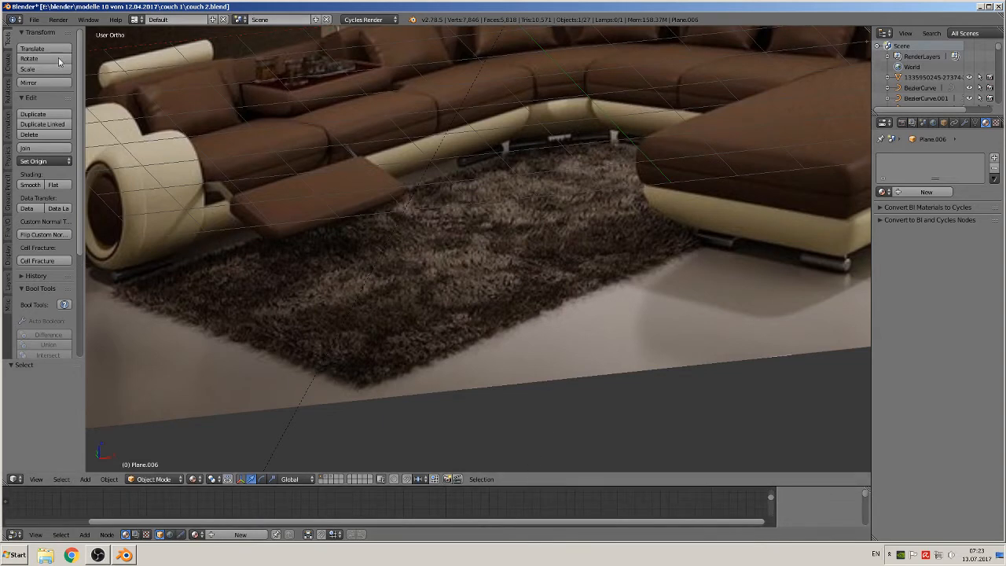
{"action": "left_click", "coordinate": [33, 19]}
{"action": "left_click", "coordinate": [49, 101]}
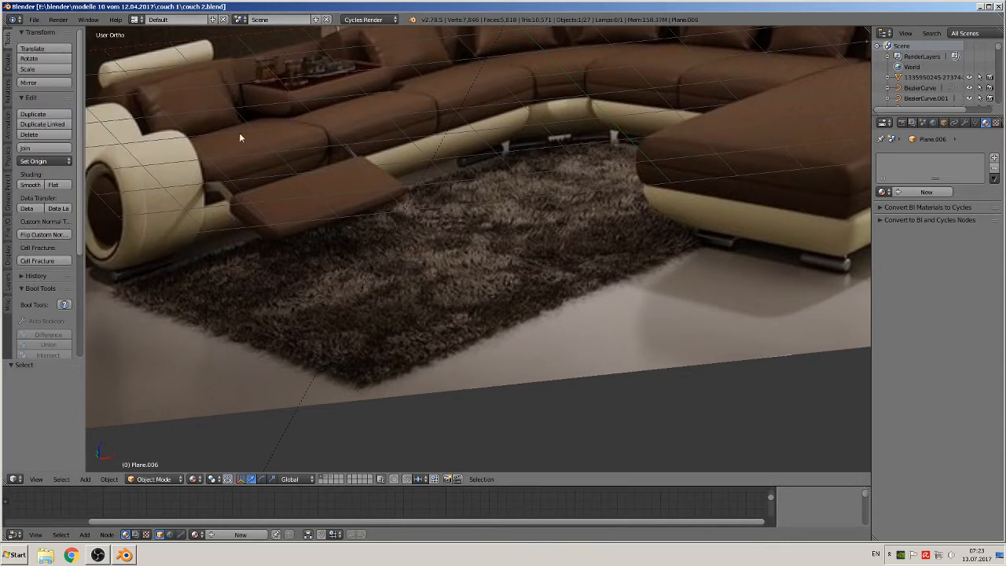
- Create a material named "carped" with a Hair BSDF surface on the long white rug plane
{"action": "scroll", "coordinate": [498, 237], "scroll_direction": "down", "scroll_amount": 8}
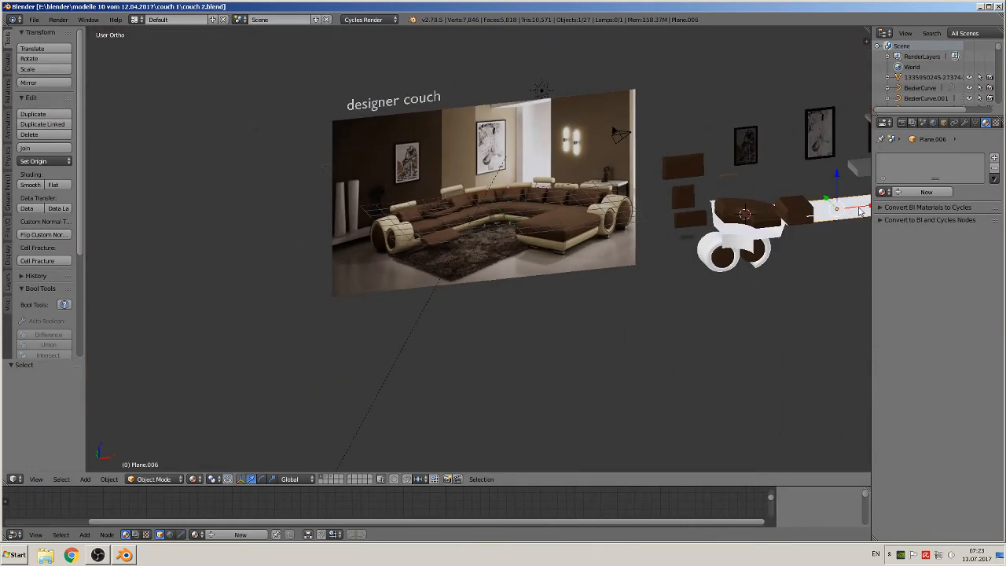
{"action": "key", "text": "KP_Decimal"}
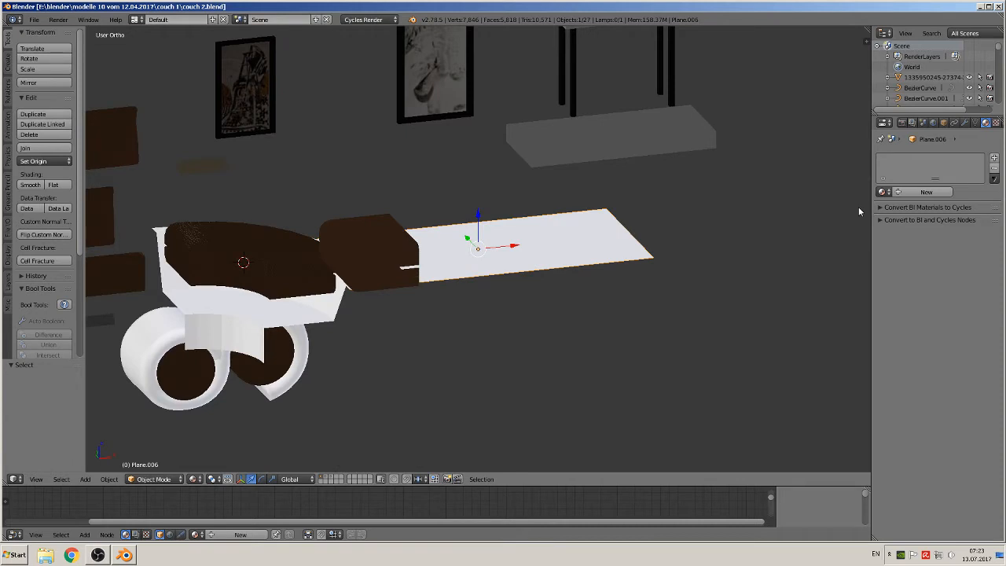
{"action": "middle_click_drag", "start_coordinate": [858, 207], "coordinate": [574, 315]}
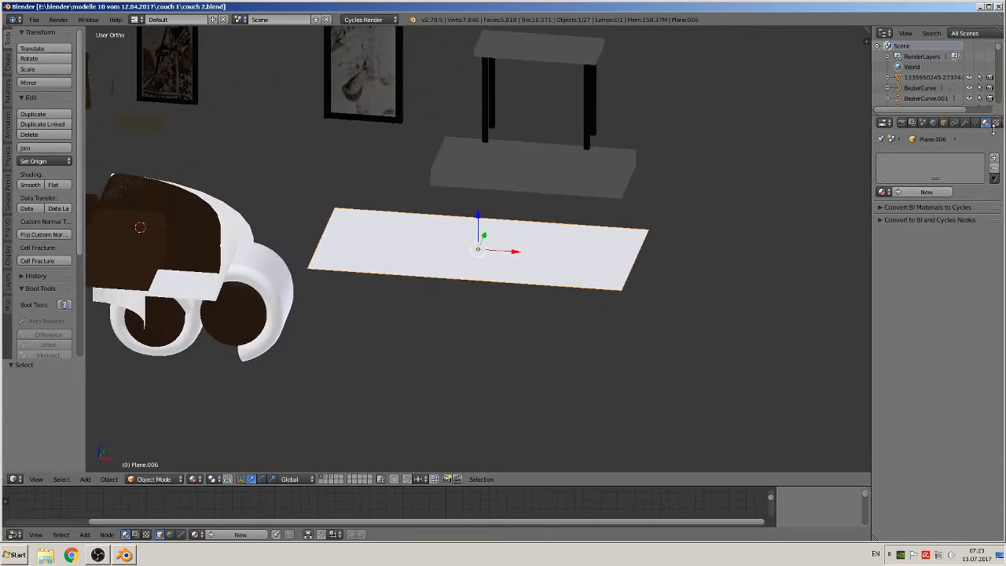
{"action": "left_click", "coordinate": [927, 194]}
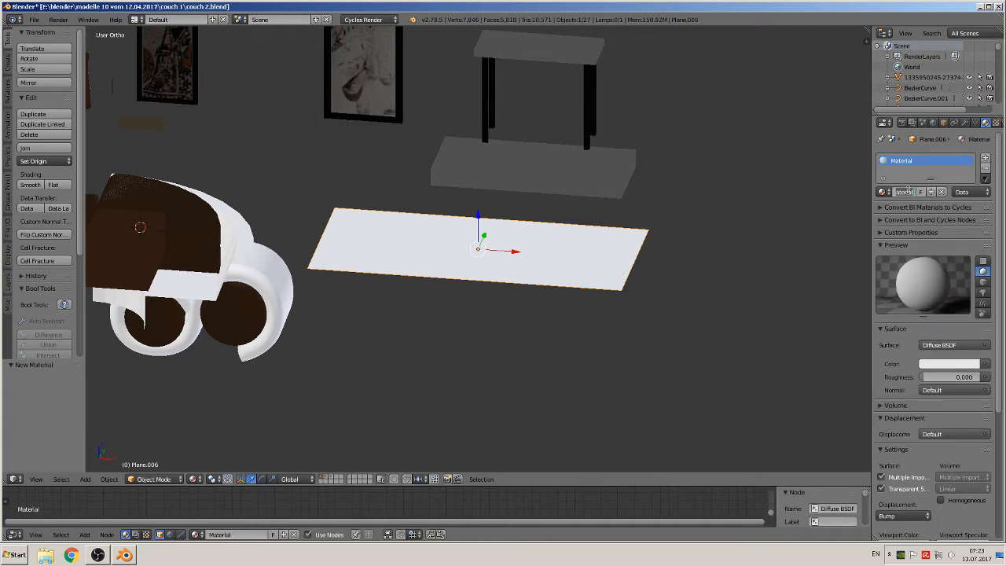
{"action": "double_click", "coordinate": [908, 191]}
{"action": "type", "text": "carped"}
{"action": "key", "text": "Return"}
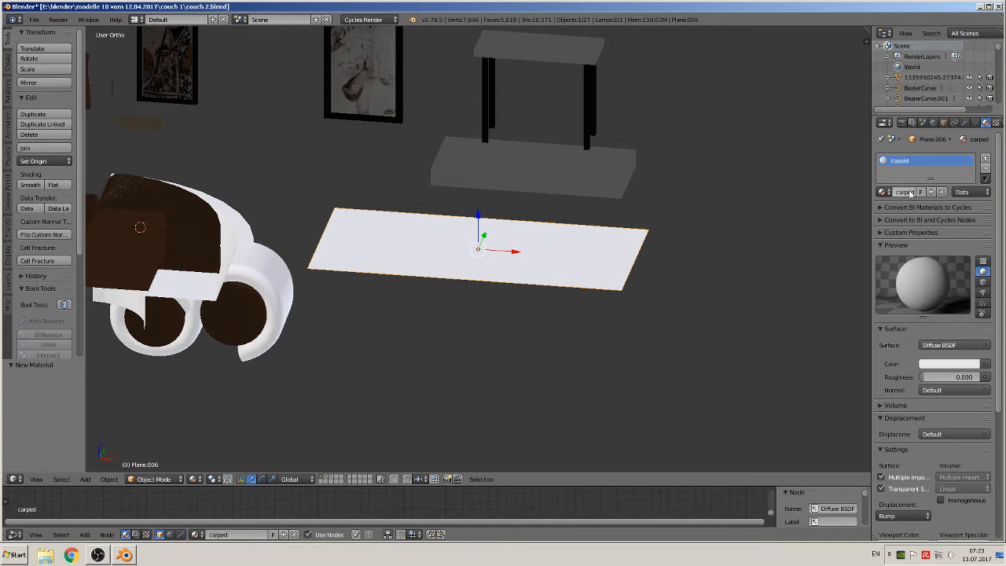
{"action": "left_click", "coordinate": [935, 346]}
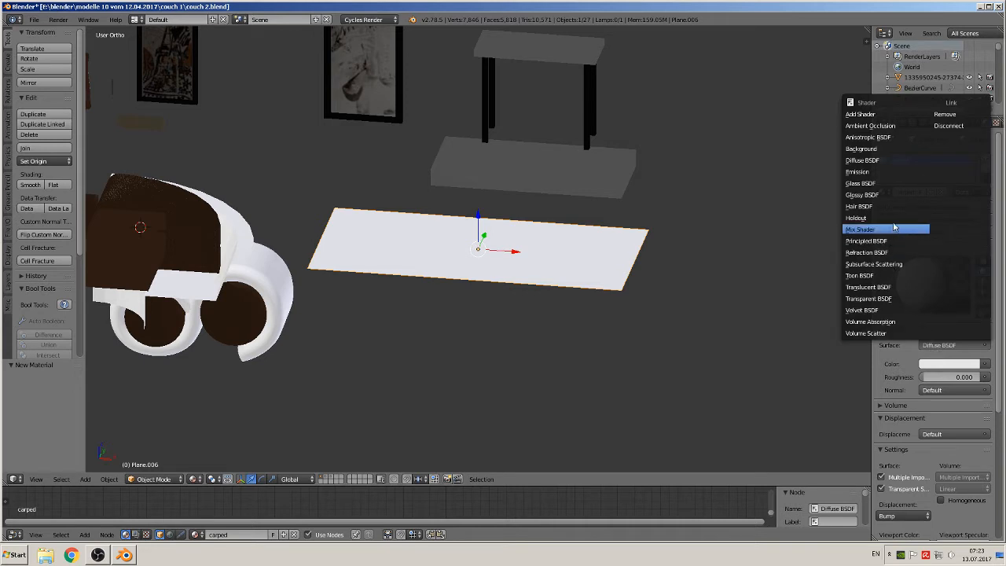
{"action": "left_click", "coordinate": [858, 207]}
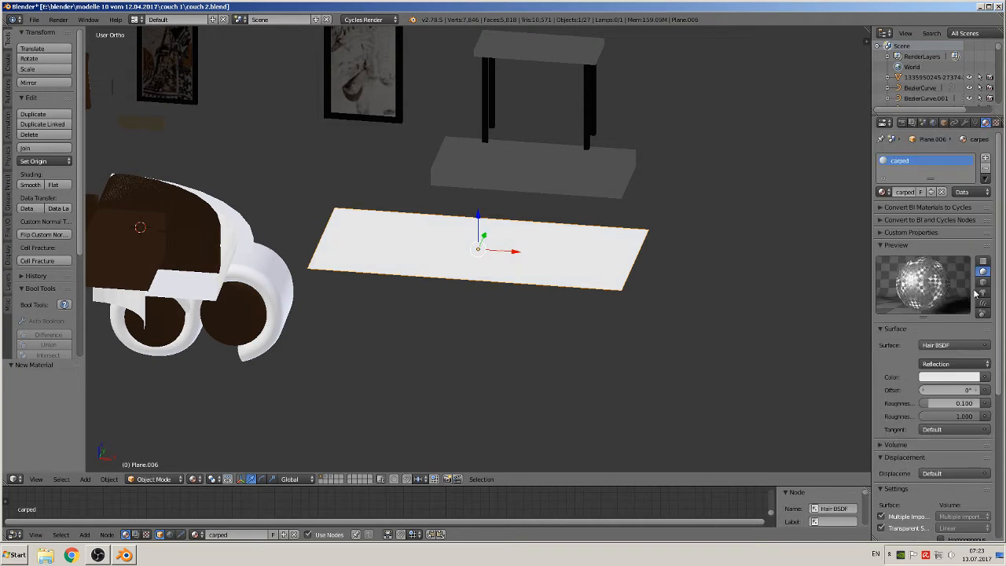
- Add a particle system to the rug plane and set its type to Hair
{"action": "scroll", "coordinate": [980, 122], "scroll_direction": "down", "scroll_amount": 1}
{"action": "scroll", "coordinate": [981, 124], "scroll_direction": "down", "scroll_amount": 1}
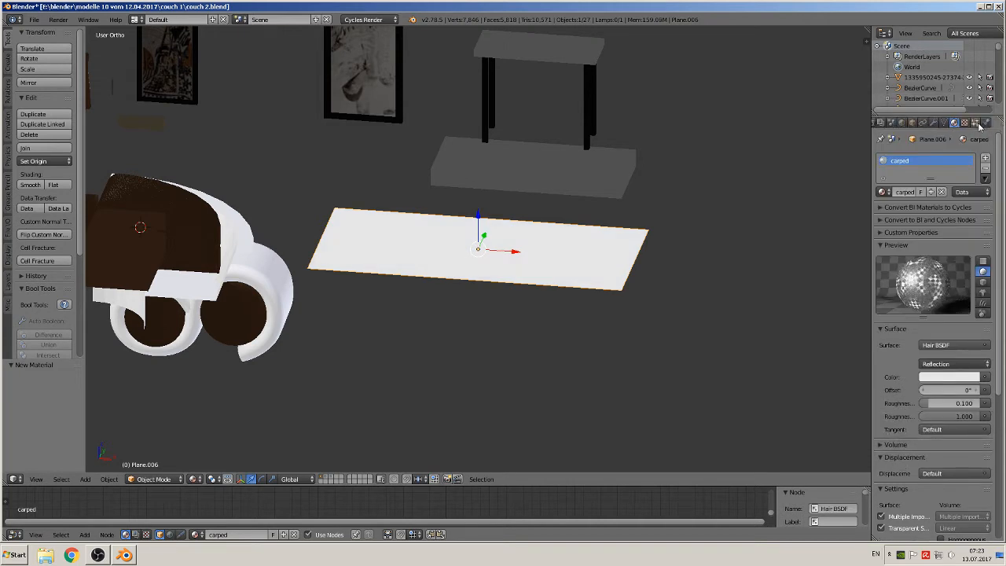
{"action": "left_click", "coordinate": [975, 124]}
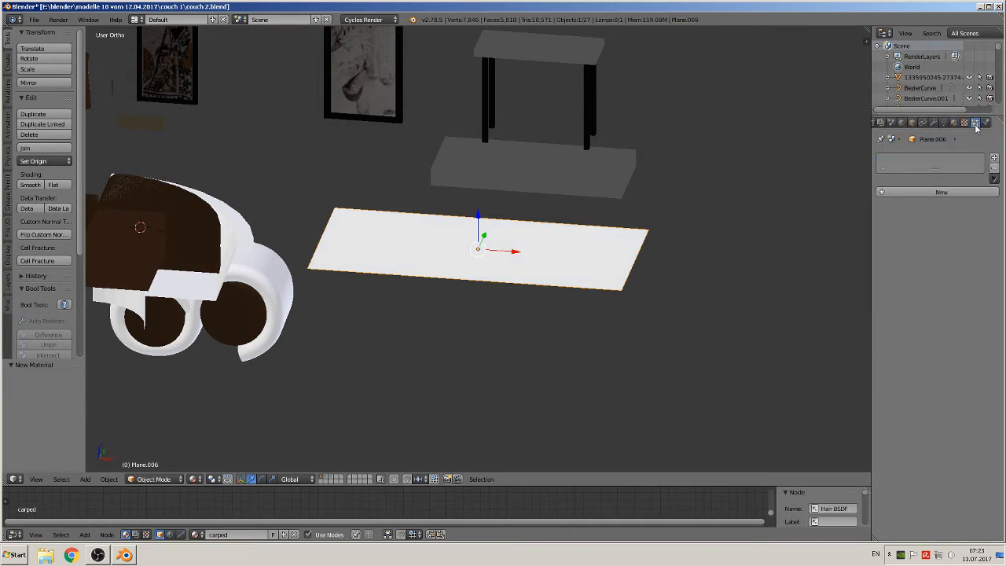
{"action": "left_click", "coordinate": [932, 198]}
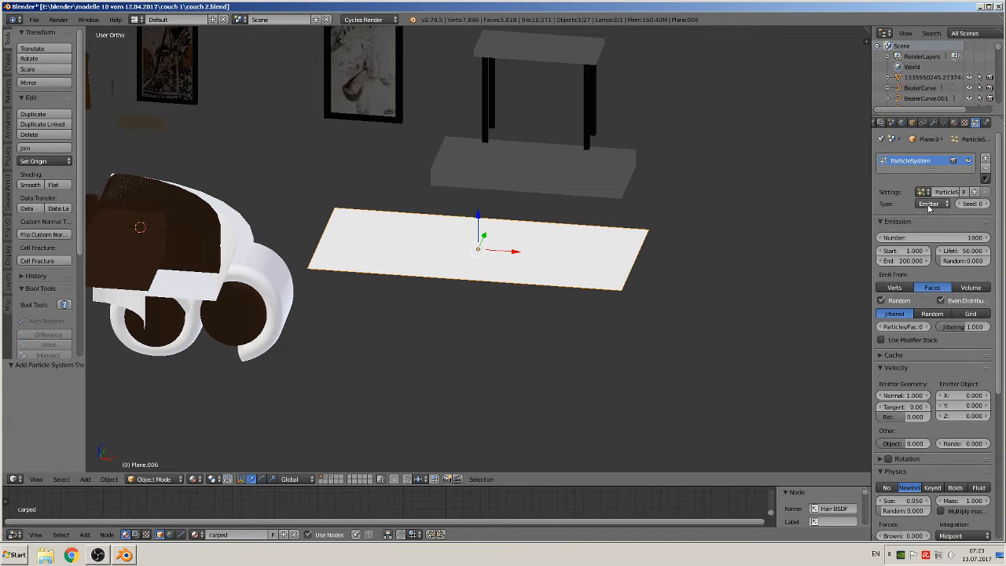
{"action": "left_click", "coordinate": [930, 206]}
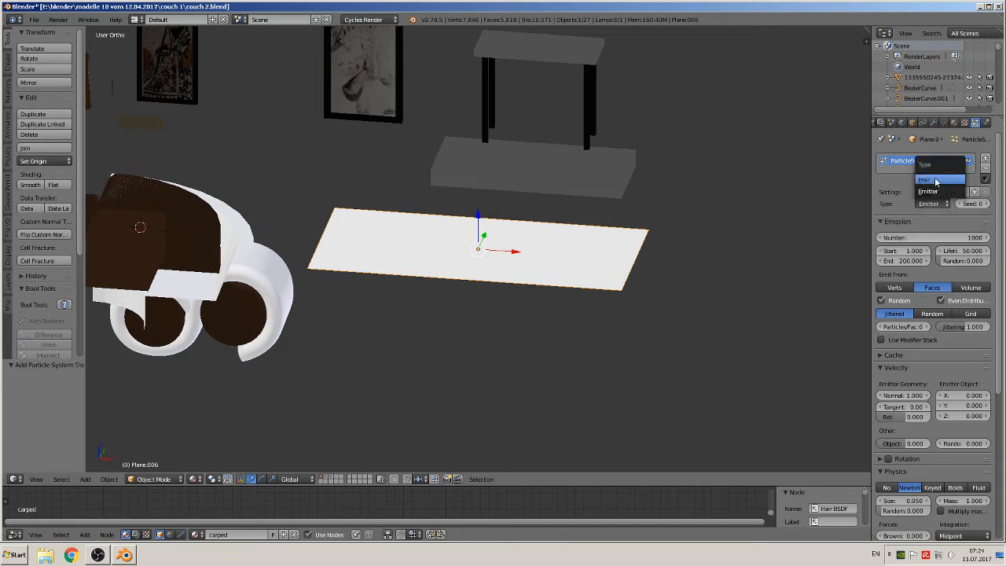
{"action": "left_click", "coordinate": [935, 181]}
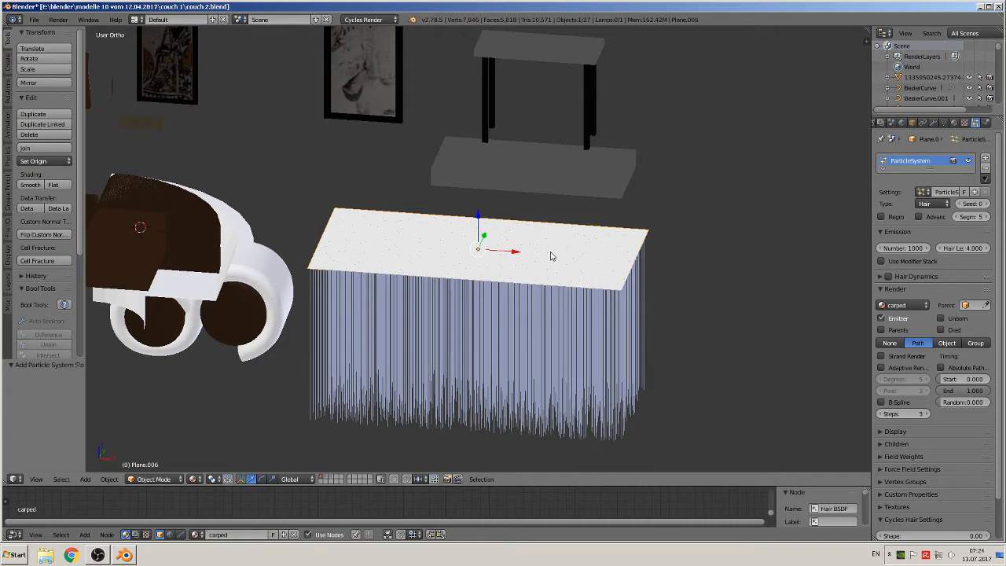
- Rotate the rug plane 180° about the global X axis so its hair points upward
{"action": "type", "text": "rx180"}
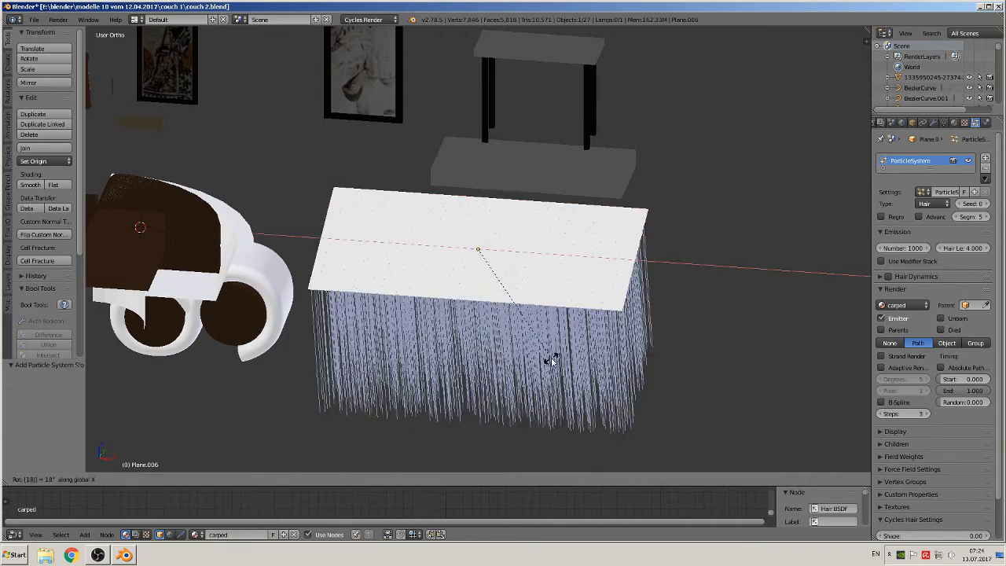
{"action": "key", "text": "Return"}
{"action": "scroll", "coordinate": [517, 343], "scroll_direction": "up", "scroll_amount": 5}
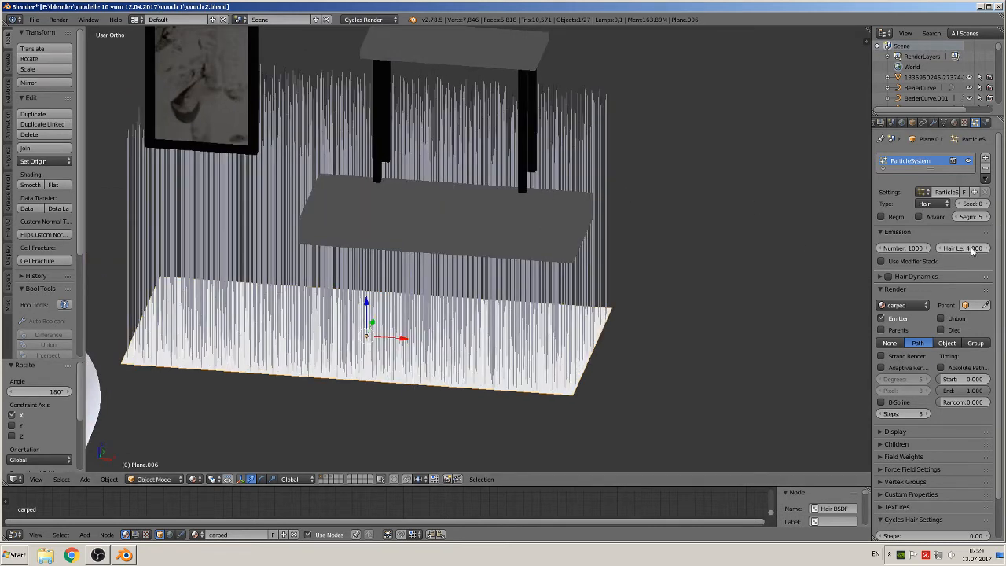
- Shorten the rug's hair length to 0.310 and set the number of hairs to 5000
{"action": "left_click_drag", "start_coordinate": [972, 250], "coordinate": [912, 250]}
{"action": "middle_click_drag", "start_coordinate": [686, 324], "coordinate": [737, 272]}
{"action": "scroll", "coordinate": [737, 273], "scroll_direction": "up", "scroll_amount": 2}
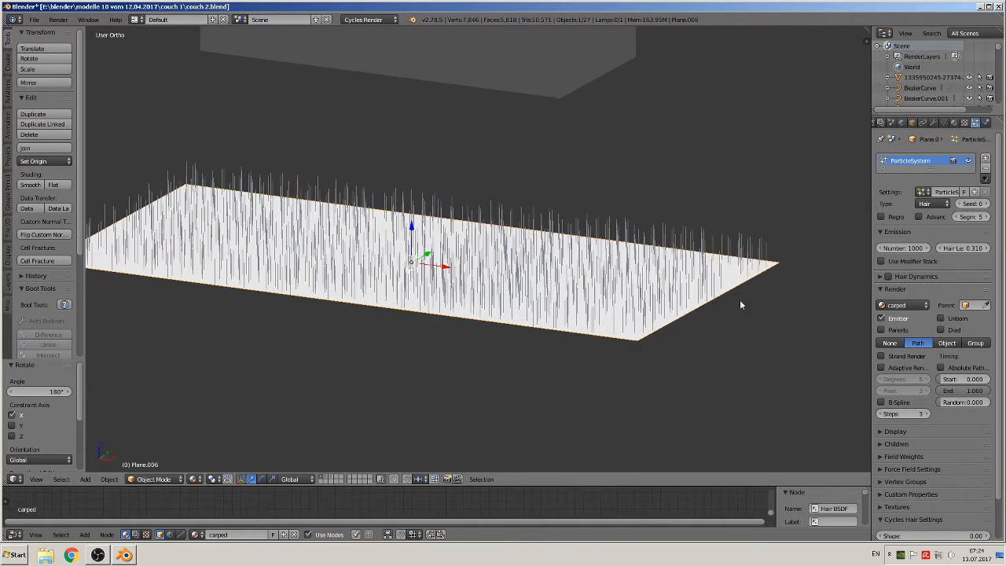
{"action": "left_click", "coordinate": [899, 248]}
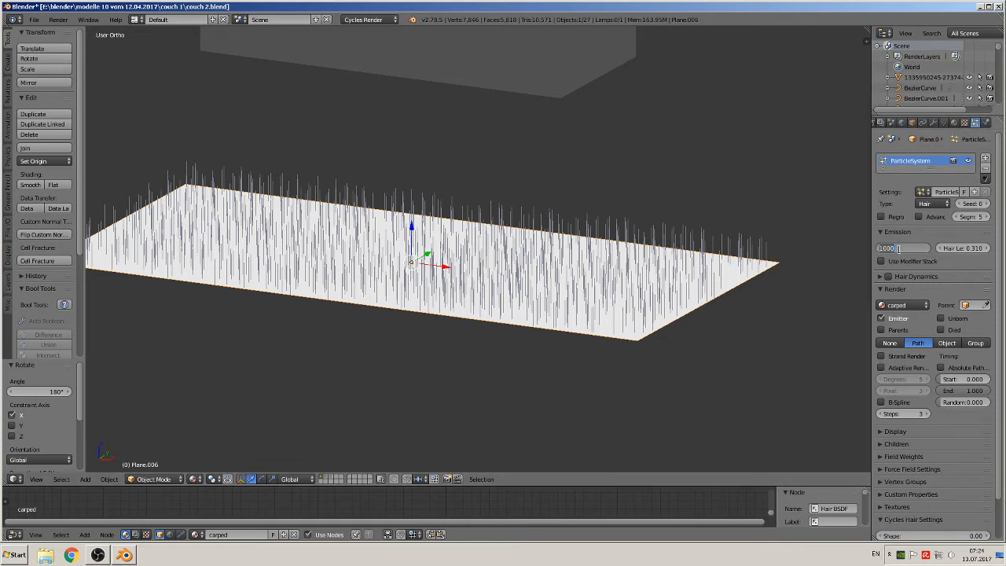
{"action": "type", "text": "5"}
{"action": "key", "text": "Return"}
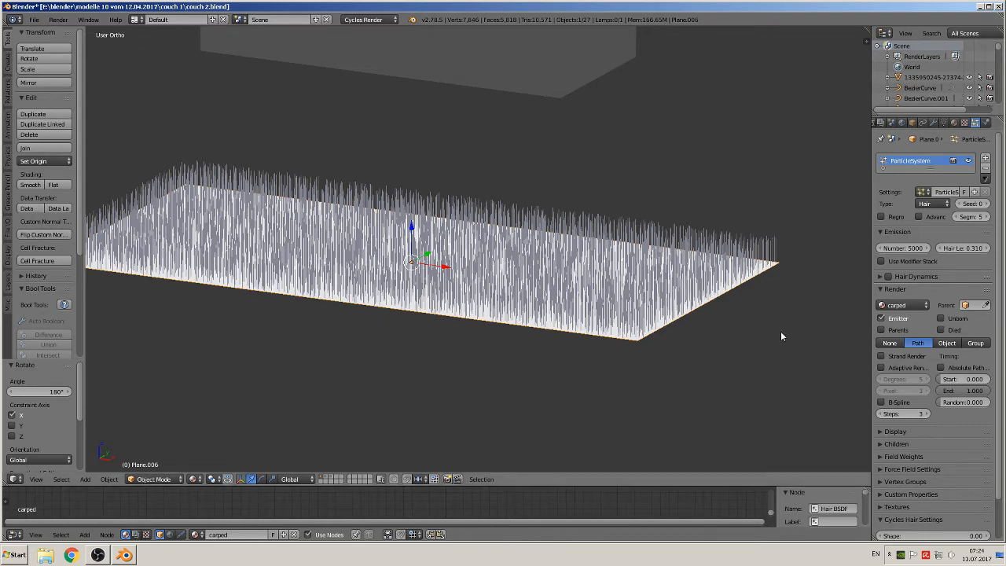
{"action": "middle_click_drag", "start_coordinate": [778, 338], "coordinate": [774, 282], "text": "shift"}
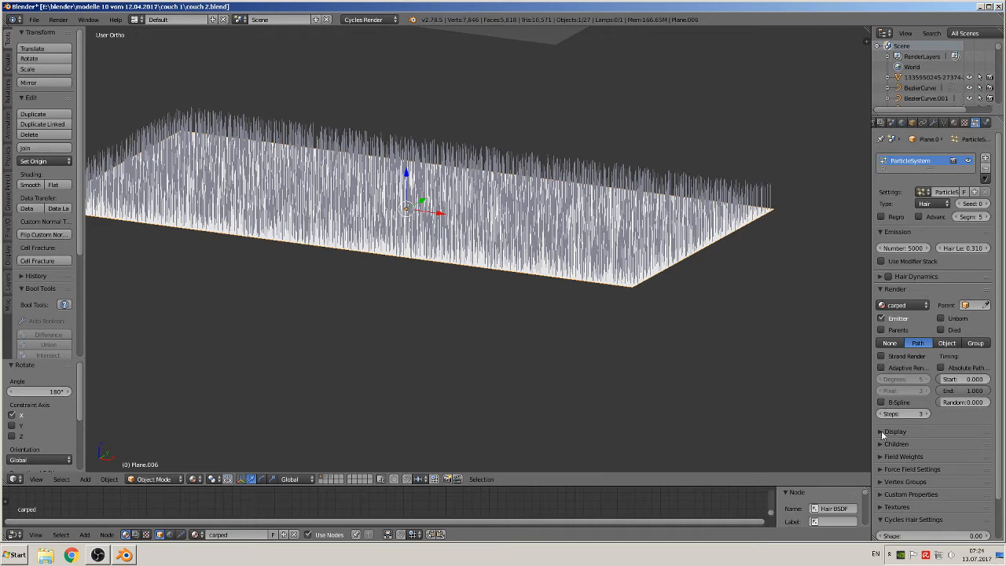
- Give the rug's hair interpolated children with a render amount of 20
{"action": "scroll", "coordinate": [896, 402], "scroll_direction": "down", "scroll_amount": 2}
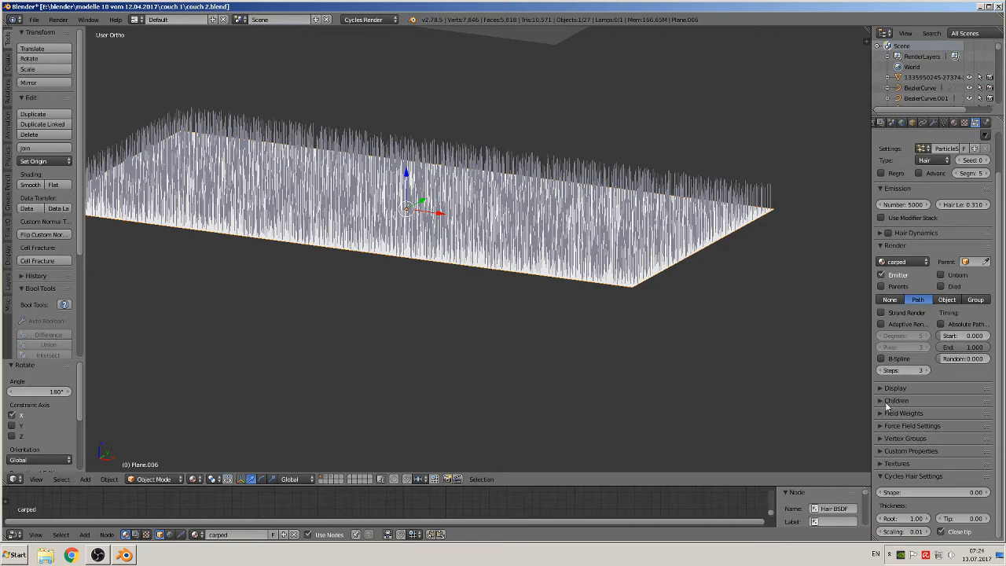
{"action": "left_click", "coordinate": [886, 404]}
{"action": "scroll", "coordinate": [684, 322], "scroll_direction": "up", "scroll_amount": 3}
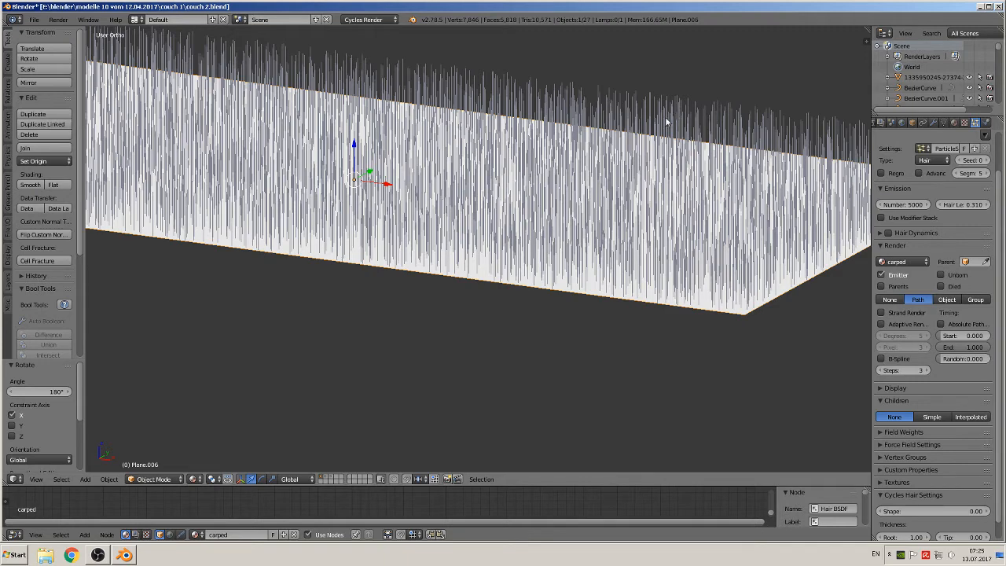
{"action": "left_click", "coordinate": [975, 416]}
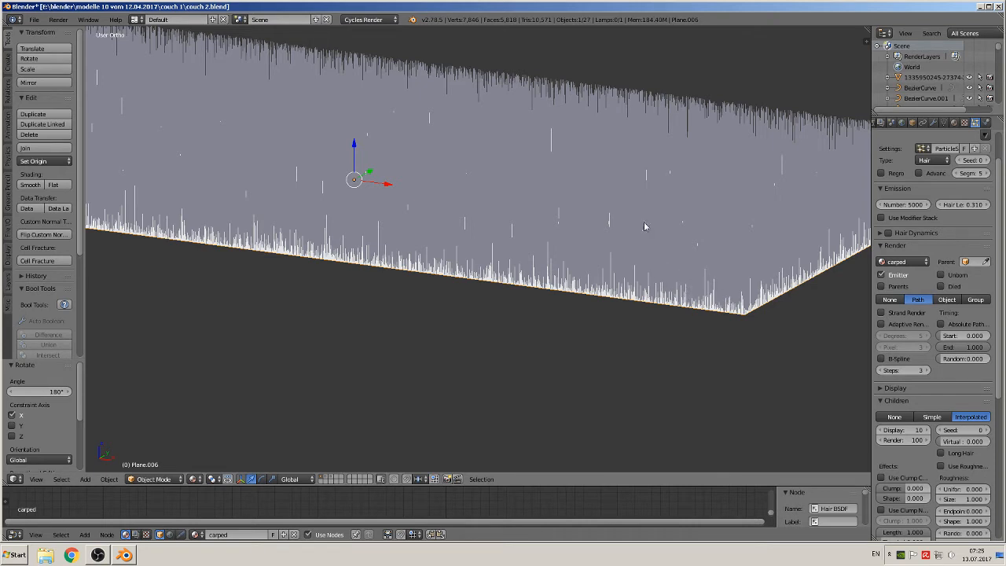
{"action": "left_click", "coordinate": [915, 444]}
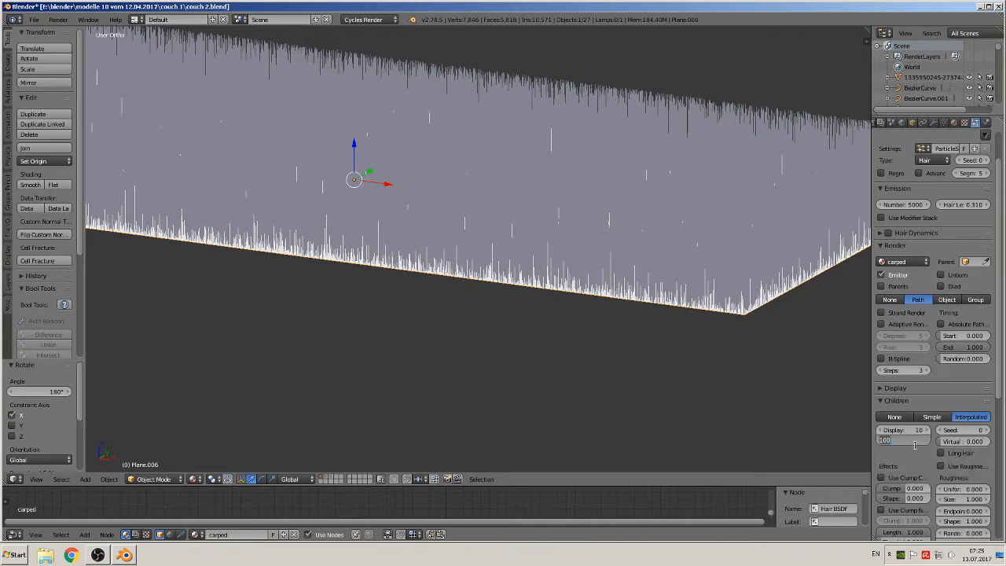
{"action": "key", "text": "Return"}
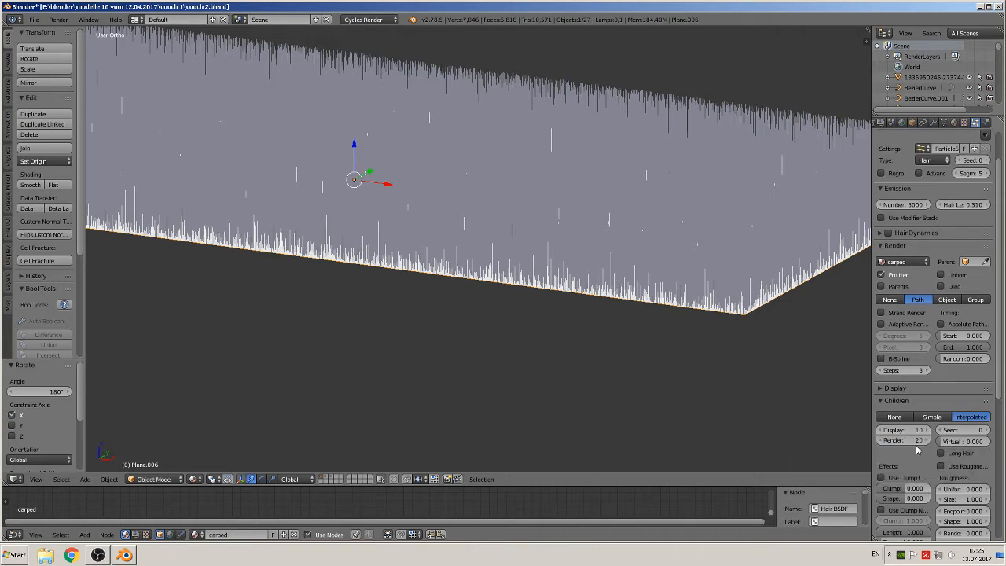
- Raise the thickness scaling in the rug's Cycles hair settings to 0.19
{"action": "middle_click_drag", "start_coordinate": [838, 420], "coordinate": [710, 305]}
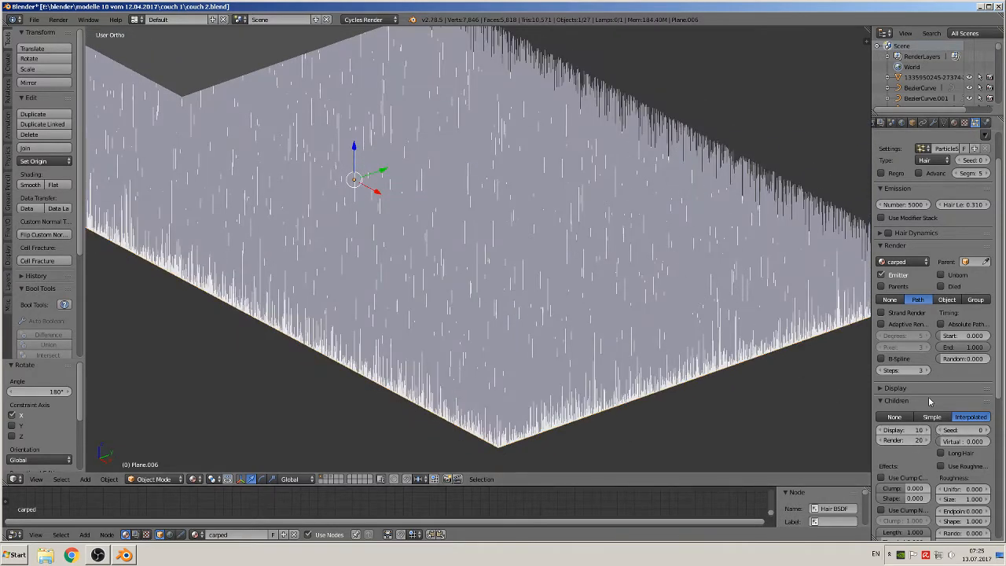
{"action": "scroll", "coordinate": [946, 396], "scroll_direction": "down", "scroll_amount": 4}
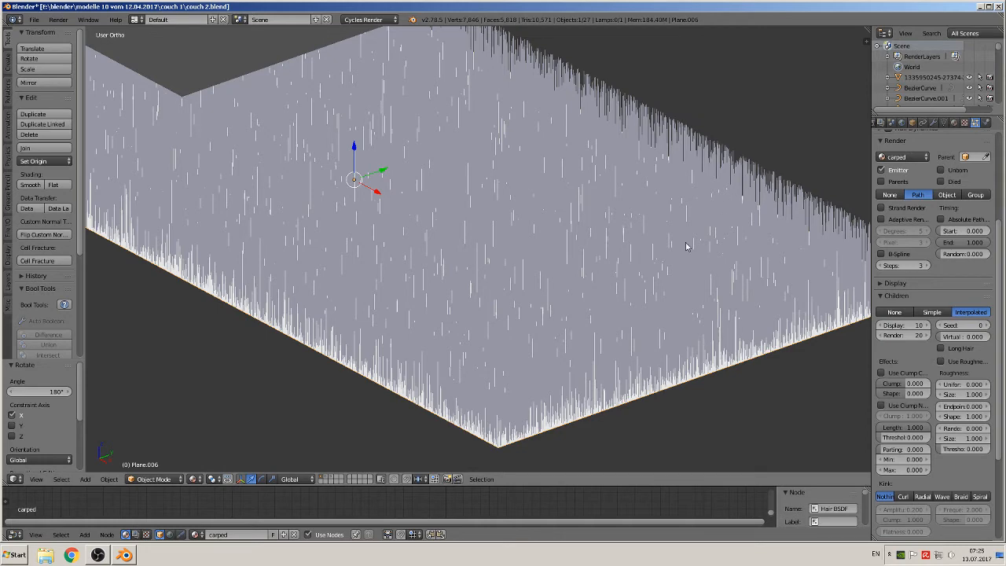
{"action": "scroll", "coordinate": [923, 406], "scroll_direction": "down", "scroll_amount": 4}
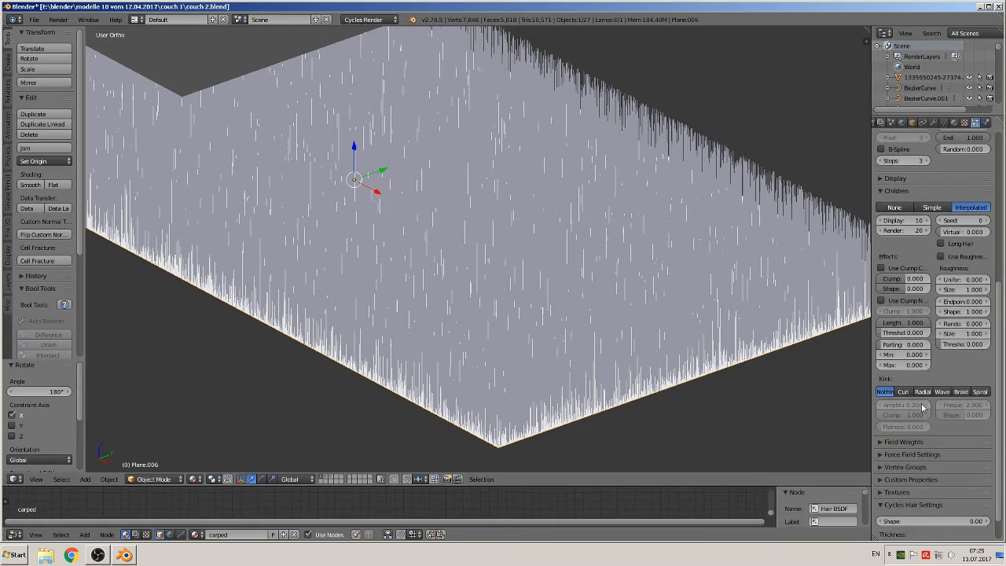
{"action": "scroll", "coordinate": [923, 407], "scroll_direction": "down", "scroll_amount": 1}
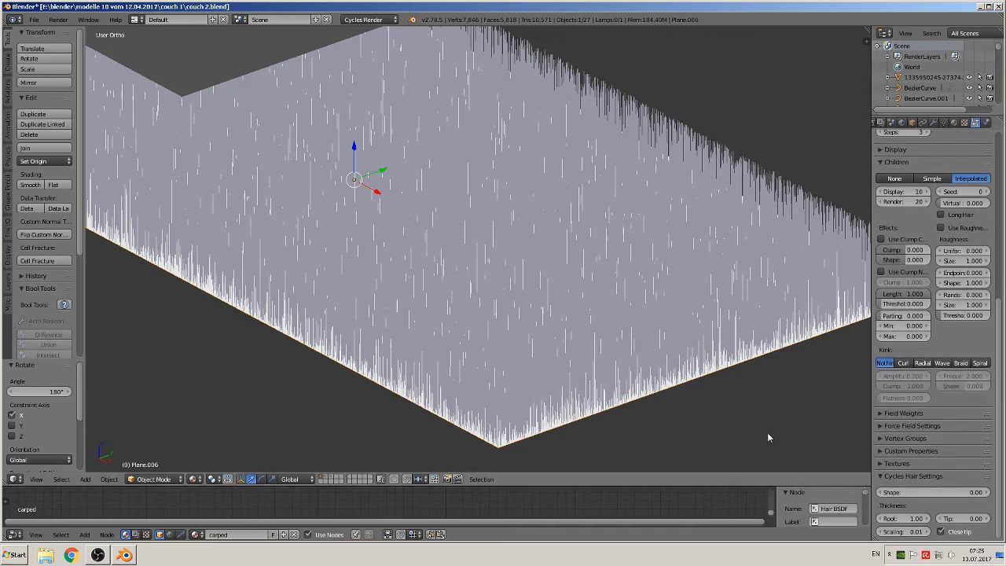
{"action": "middle_click_drag", "start_coordinate": [767, 432], "coordinate": [584, 430]}
{"action": "scroll", "coordinate": [590, 426], "scroll_direction": "up", "scroll_amount": 1}
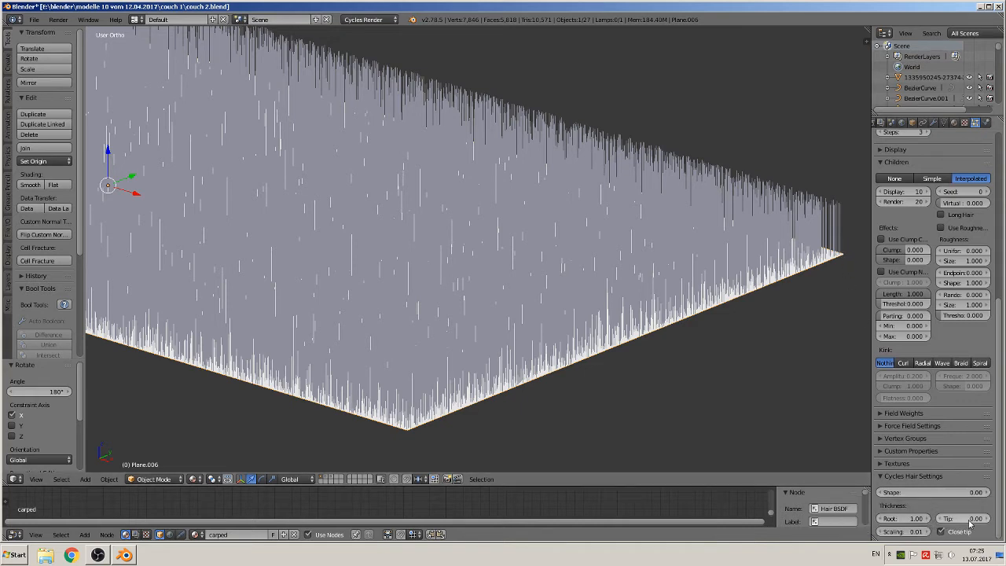
{"action": "left_click", "coordinate": [927, 532]}
{"action": "left_click", "coordinate": [928, 531]}
{"action": "left_click", "coordinate": [928, 532]}
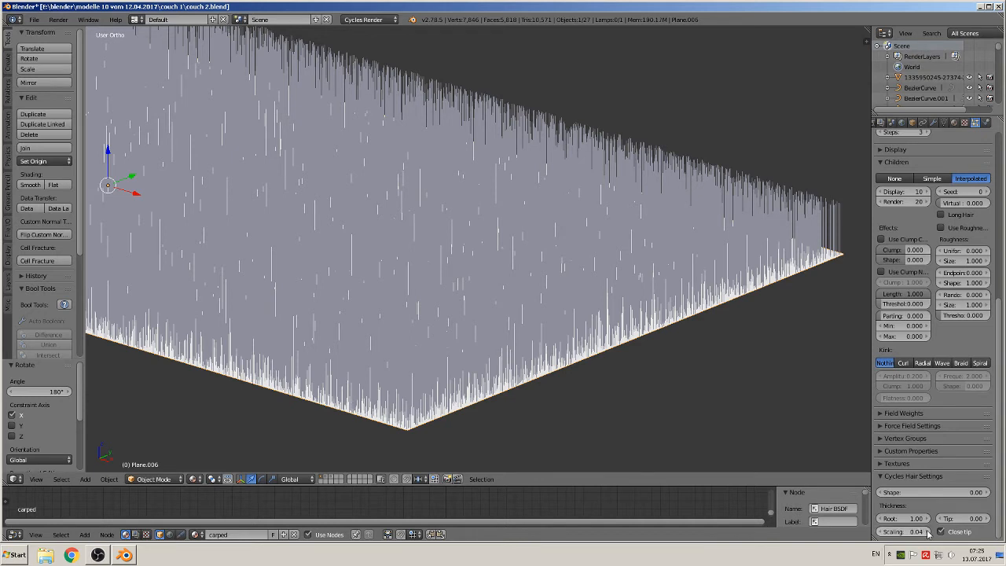
{"action": "left_click", "coordinate": [928, 532]}
{"action": "left_click", "coordinate": [928, 533]}
{"action": "left_click", "coordinate": [928, 533]}
{"action": "left_click", "coordinate": [928, 532]}
{"action": "left_click", "coordinate": [928, 532]}
- Set the rug hair's tip thickness to 0.5 and its strand shape to 0.06
{"action": "left_click", "coordinate": [951, 521]}
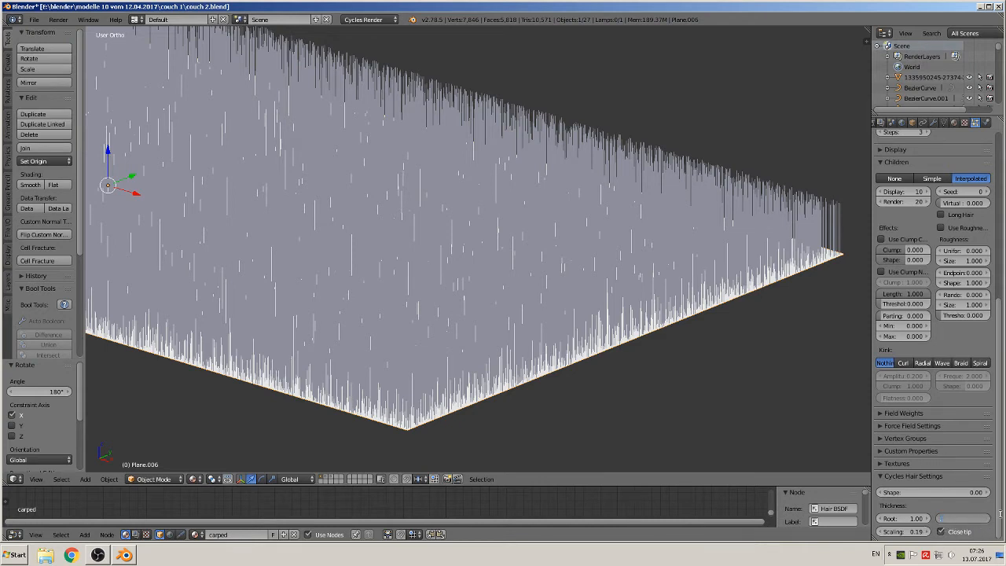
{"action": "type", "text": "0.5"}
{"action": "key", "text": "Return"}
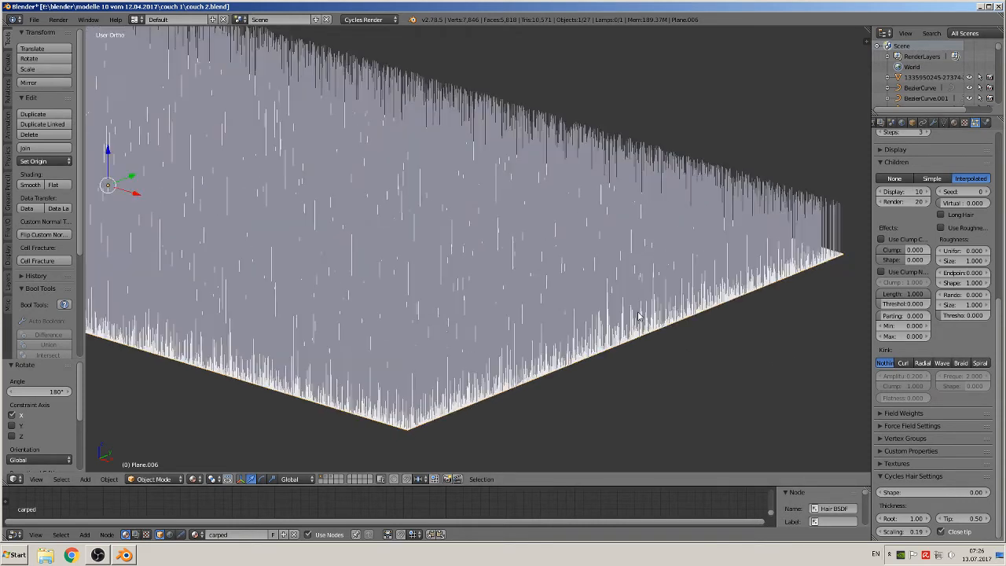
{"action": "left_click", "coordinate": [988, 493]}
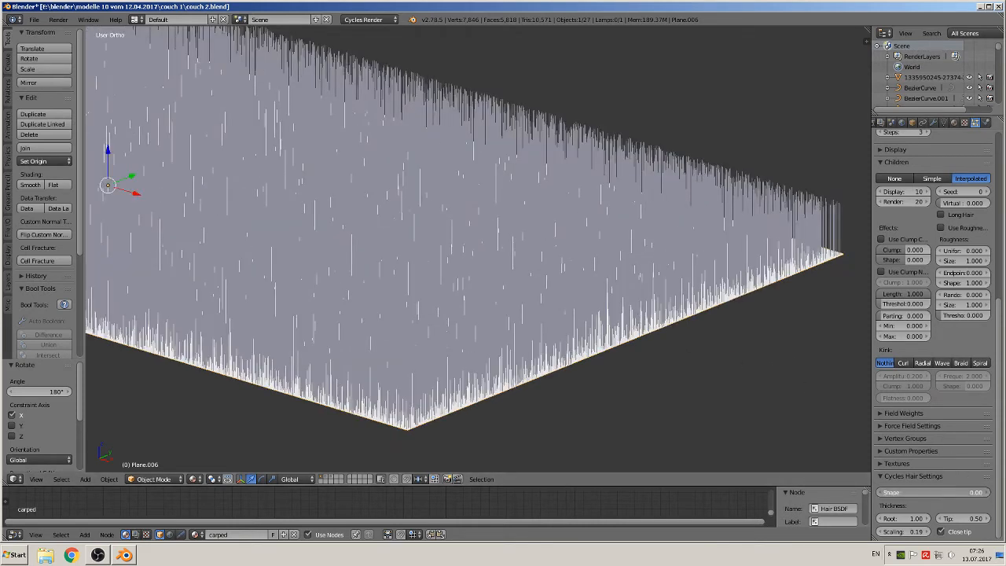
{"action": "left_click", "coordinate": [987, 493]}
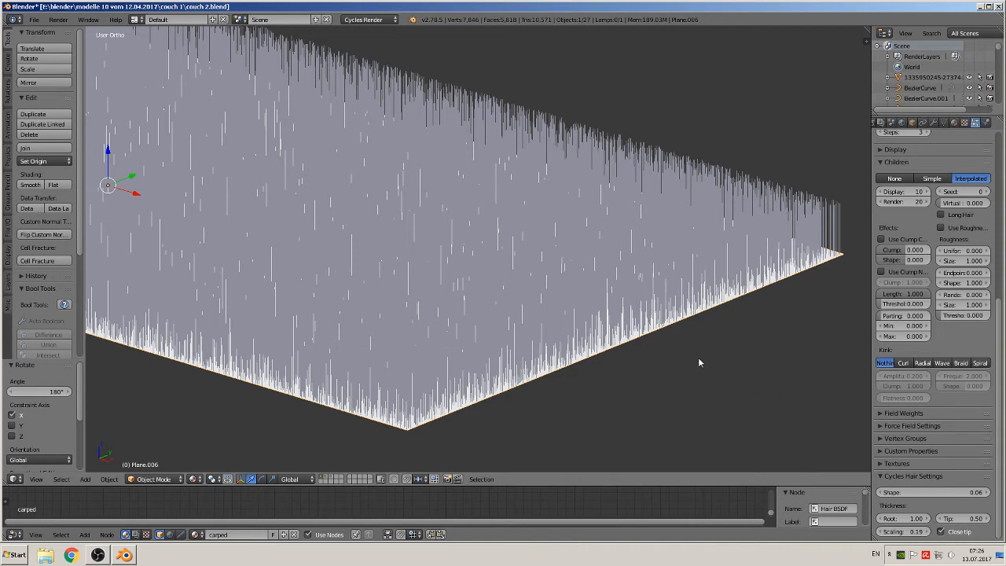
{"action": "scroll", "coordinate": [713, 333], "scroll_direction": "down", "scroll_amount": 1}
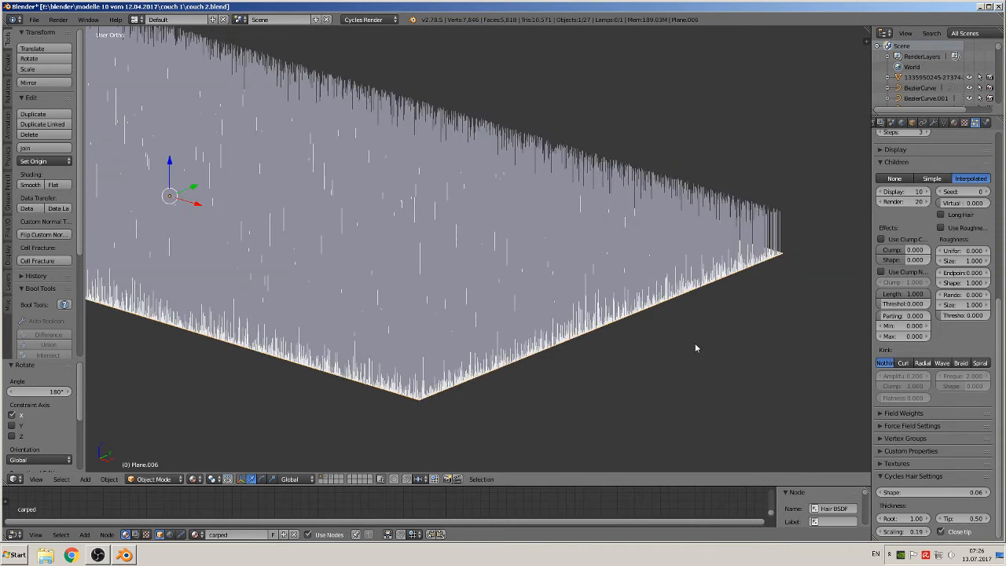
{"action": "scroll", "coordinate": [695, 343], "scroll_direction": "up", "scroll_amount": 1}
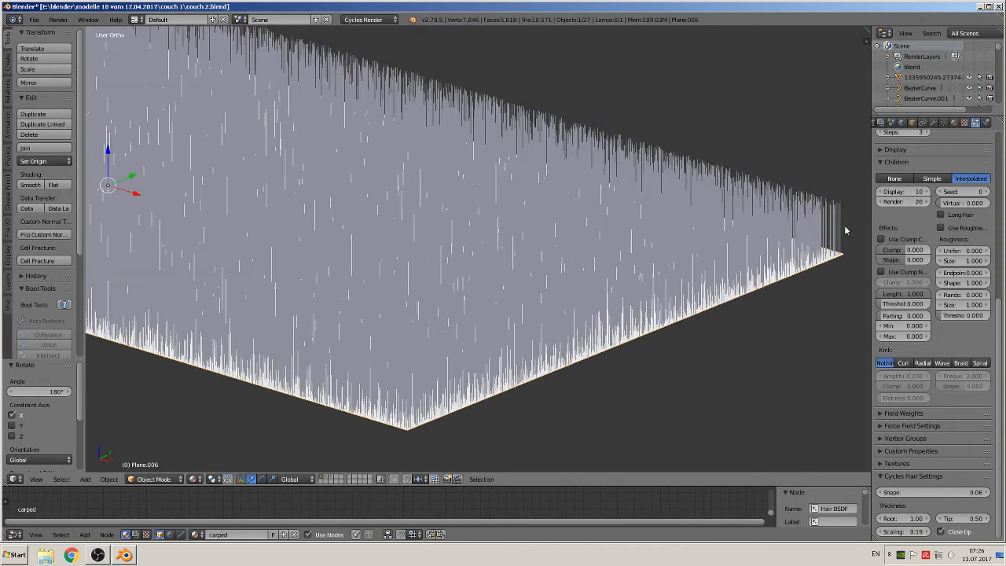
- Set the rug hair's strand shape to 0.04 and its thickness scaling to 1.45 in the Cycles hair settings
{"action": "left_click", "coordinate": [957, 492]}
{"action": "type", "text": "1"}
{"action": "key", "text": "Return"}
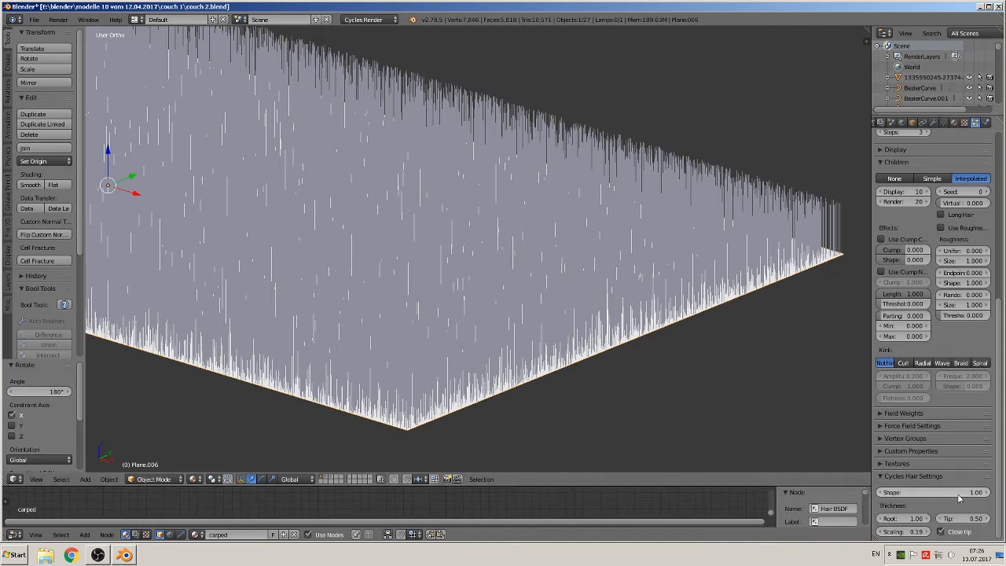
{"action": "left_click_drag", "start_coordinate": [962, 493], "coordinate": [772, 493]}
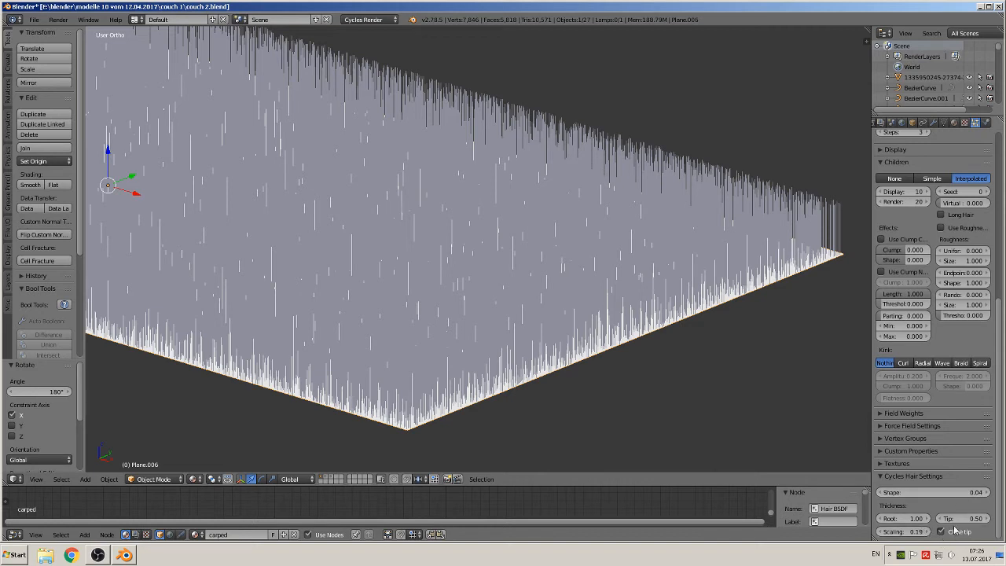
{"action": "left_click_drag", "start_coordinate": [910, 533], "coordinate": [967, 533]}
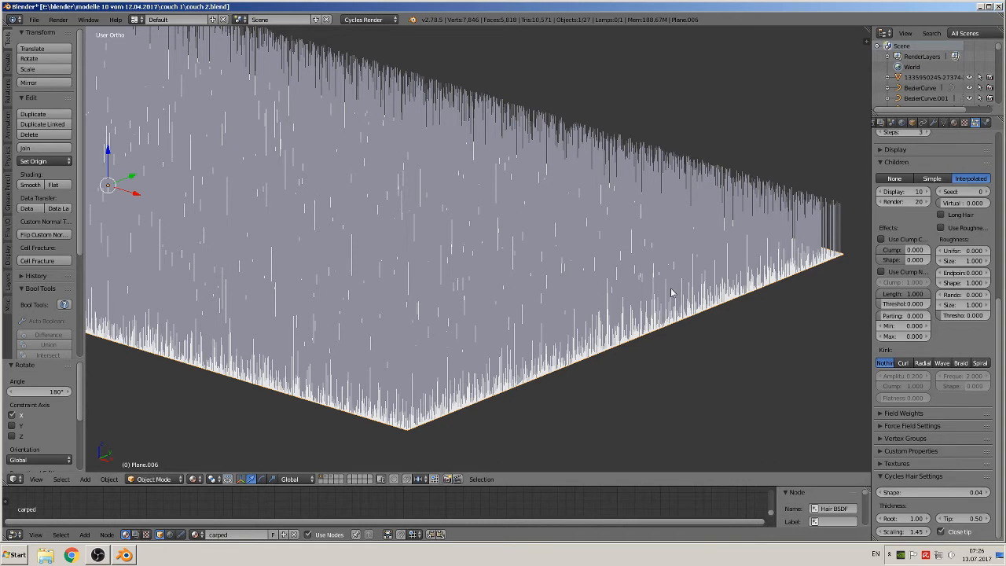
- Look over the whole haired rug beside the couch and save the scene file
{"action": "scroll", "coordinate": [672, 294], "scroll_direction": "down", "scroll_amount": 4}
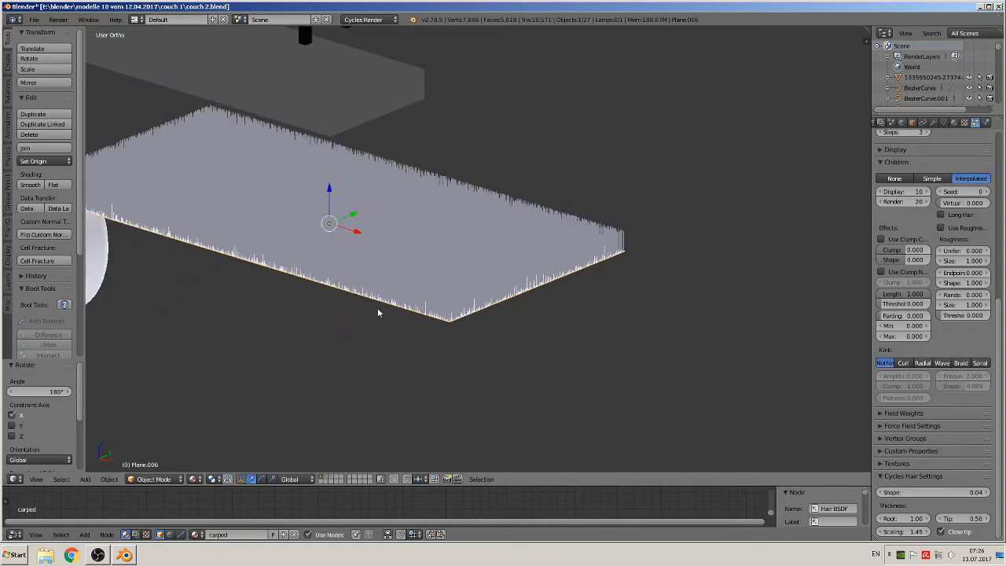
{"action": "middle_click_drag", "start_coordinate": [401, 333], "coordinate": [598, 329], "text": "shift"}
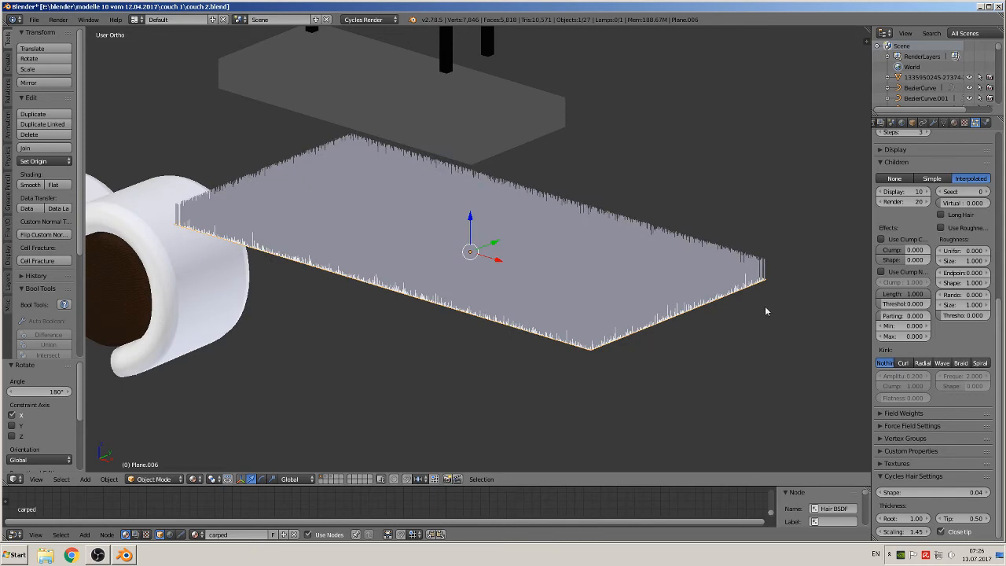
{"action": "middle_click_drag", "start_coordinate": [493, 359], "coordinate": [536, 374]}
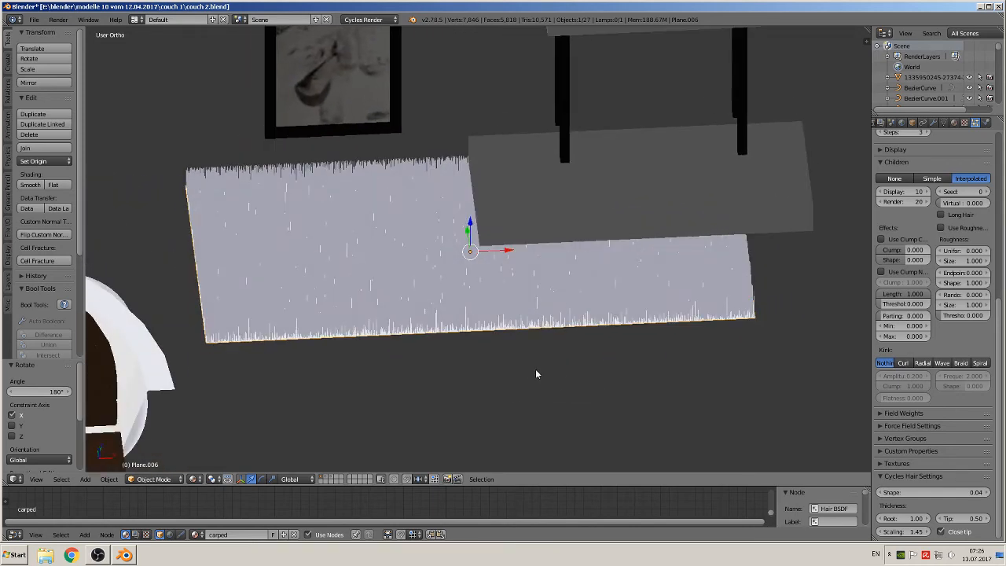
{"action": "left_click", "coordinate": [34, 19]}
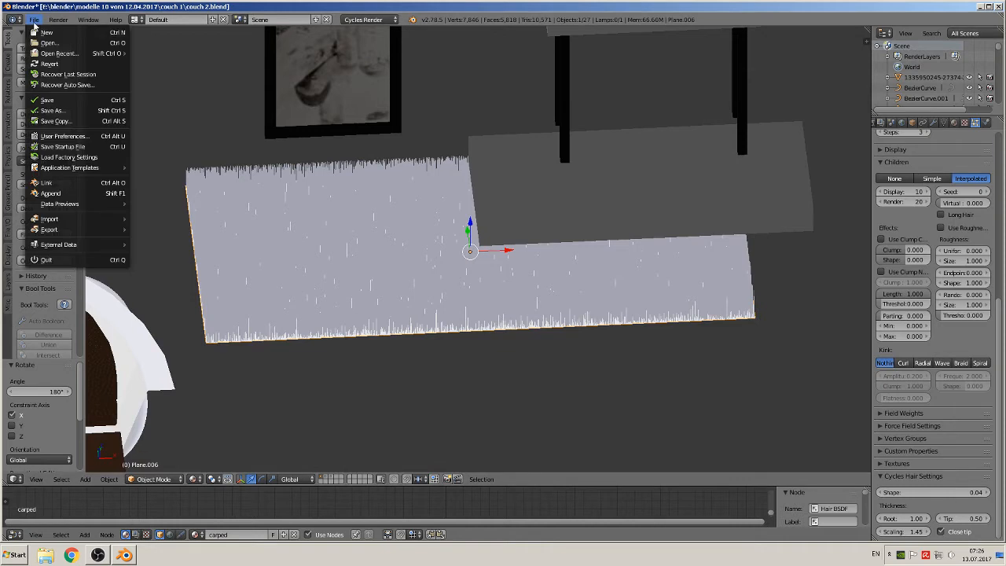
{"action": "left_click", "coordinate": [70, 102]}
- Switch the rug to Particle Edit mode and choose the Comb brush with a strength of 0.111
{"action": "left_click", "coordinate": [153, 479]}
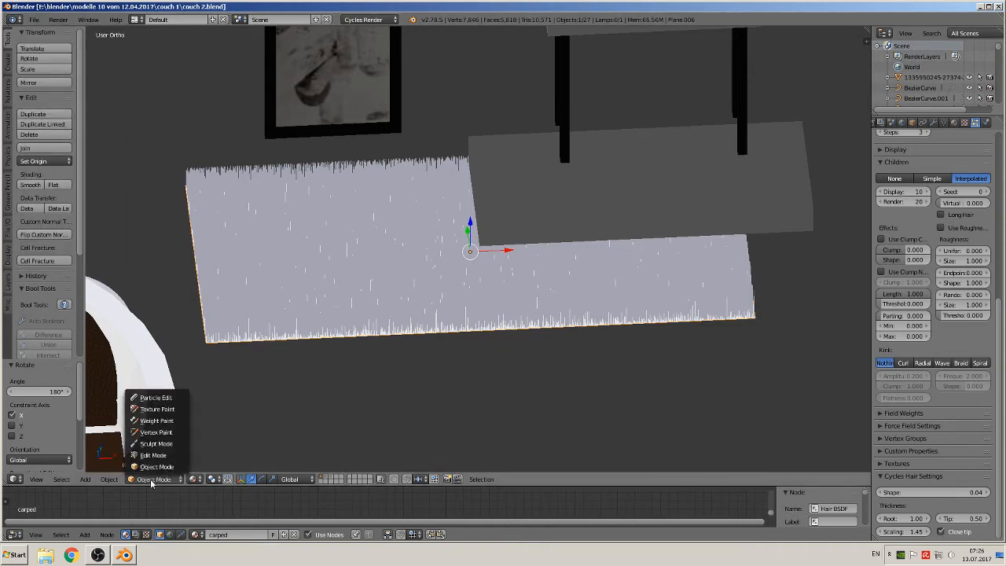
{"action": "left_click", "coordinate": [157, 398]}
{"action": "middle_click_drag", "start_coordinate": [224, 373], "coordinate": [251, 352]}
{"action": "middle_click_drag", "start_coordinate": [386, 370], "coordinate": [454, 378]}
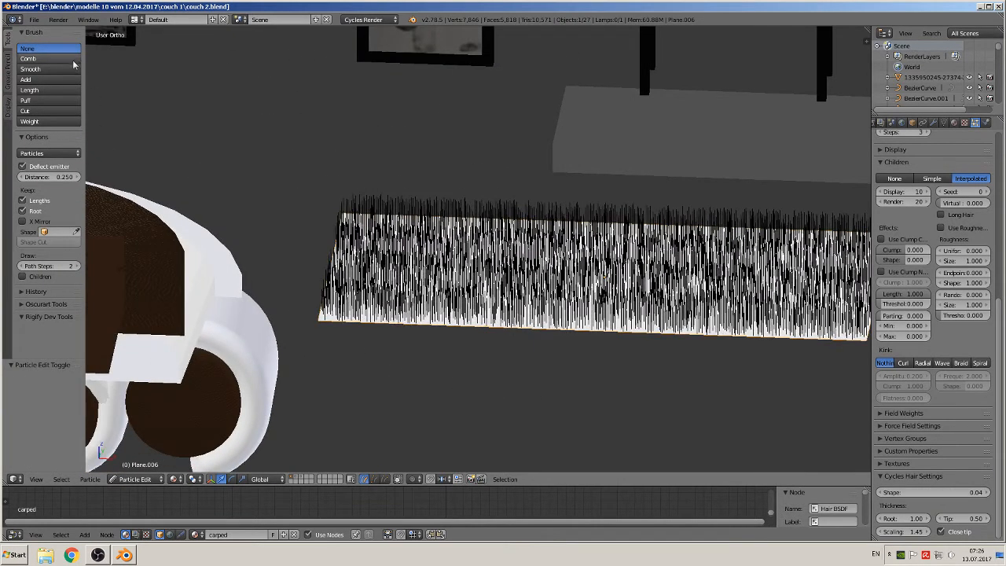
{"action": "left_click", "coordinate": [32, 59]}
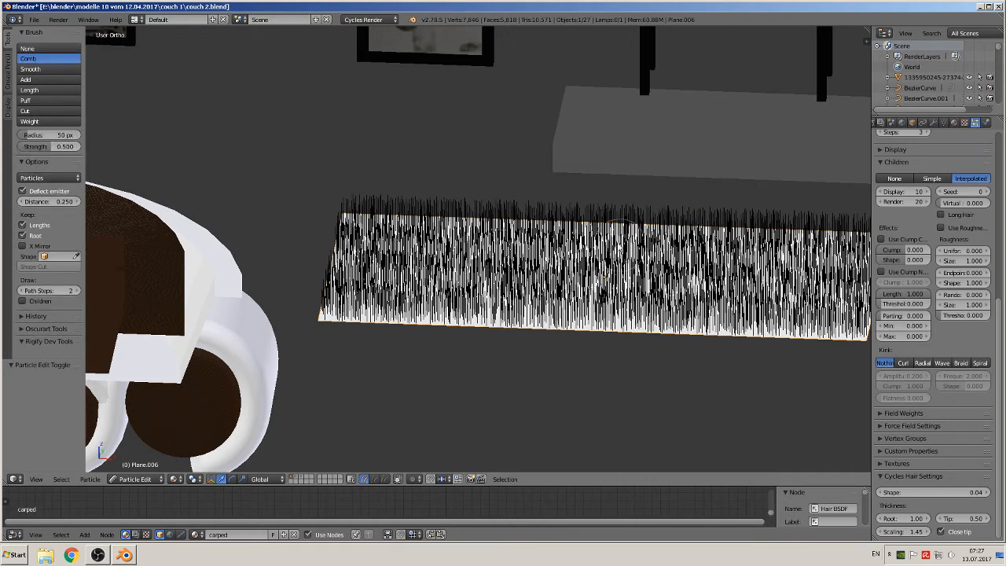
{"action": "left_click_drag", "start_coordinate": [50, 148], "coordinate": [26, 148]}
- Comb the hairs along the rug's outer edges in uneven directions, working from above
{"action": "mouse_move", "coordinate": [395, 340]}
{"action": "middle_mouse_down"}
{"action": "mouse_move", "coordinate": [418, 343]}
{"action": "mouse_move", "coordinate": [414, 336]}
{"action": "mouse_move", "coordinate": [419, 408]}
{"action": "middle_mouse_up"}
{"action": "left_click_drag", "start_coordinate": [358, 370], "coordinate": [328, 379]}
{"action": "mouse_move", "coordinate": [361, 337]}
{"action": "left_mouse_down"}
{"action": "mouse_move", "coordinate": [319, 349]}
{"action": "mouse_move", "coordinate": [320, 168]}
{"action": "mouse_move", "coordinate": [338, 157]}
{"action": "mouse_move", "coordinate": [401, 139]}
{"action": "mouse_move", "coordinate": [513, 149]}
{"action": "mouse_move", "coordinate": [857, 143]}
{"action": "left_mouse_up"}
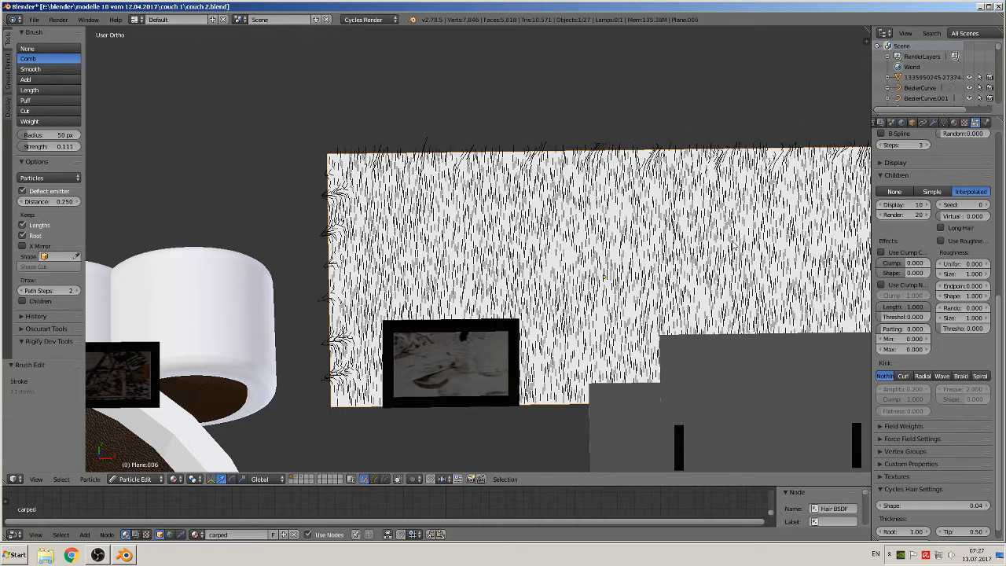
{"action": "middle_click_drag", "start_coordinate": [857, 143], "coordinate": [678, 78], "text": "shift"}
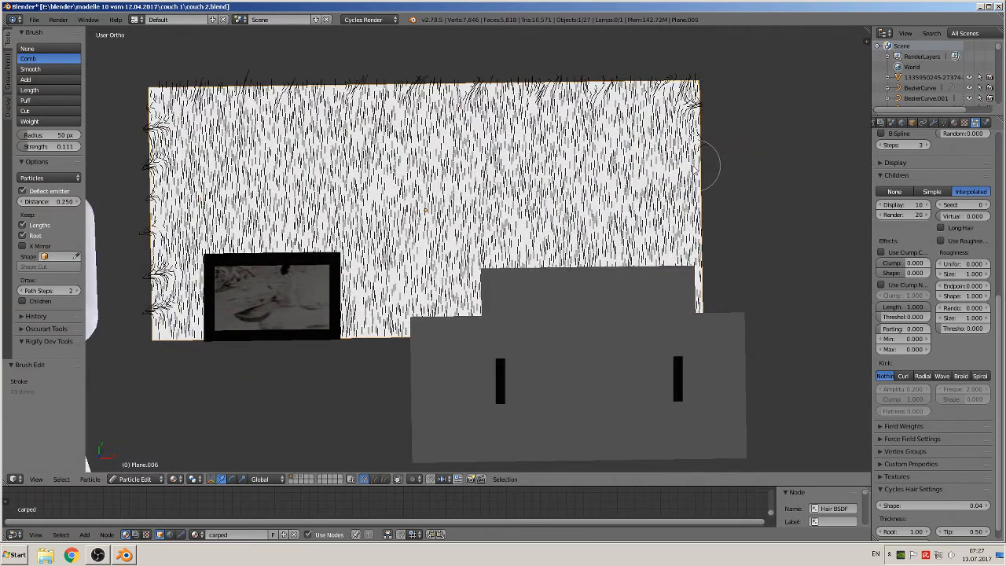
{"action": "mouse_move", "coordinate": [706, 167]}
{"action": "left_mouse_down"}
{"action": "mouse_move", "coordinate": [723, 224]}
{"action": "mouse_move", "coordinate": [706, 275]}
{"action": "left_mouse_up"}
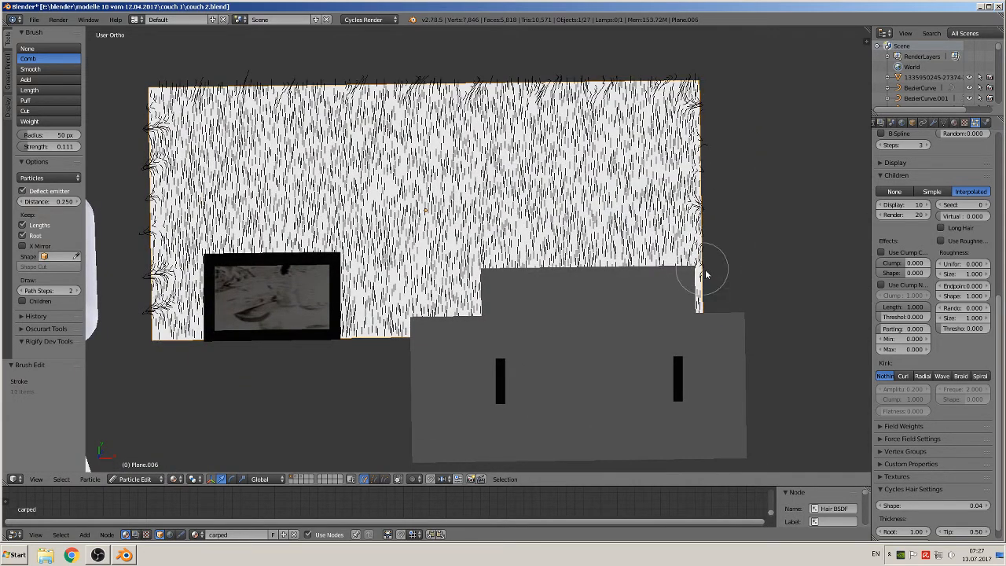
- Comb scattered patches of hair across the rug's inner surface so the strands bend irregularly
{"action": "middle_click_drag", "start_coordinate": [706, 271], "coordinate": [692, 256]}
{"action": "mouse_move", "coordinate": [649, 267]}
{"action": "left_mouse_down"}
{"action": "mouse_move", "coordinate": [688, 311]}
{"action": "mouse_move", "coordinate": [579, 325]}
{"action": "mouse_move", "coordinate": [281, 274]}
{"action": "mouse_move", "coordinate": [162, 230]}
{"action": "mouse_move", "coordinate": [147, 237]}
{"action": "left_mouse_up"}
{"action": "middle_click_drag", "start_coordinate": [253, 267], "coordinate": [235, 232]}
{"action": "mouse_move", "coordinate": [224, 225]}
{"action": "left_mouse_down"}
{"action": "mouse_move", "coordinate": [401, 212]}
{"action": "mouse_move", "coordinate": [428, 164]}
{"action": "left_mouse_up"}
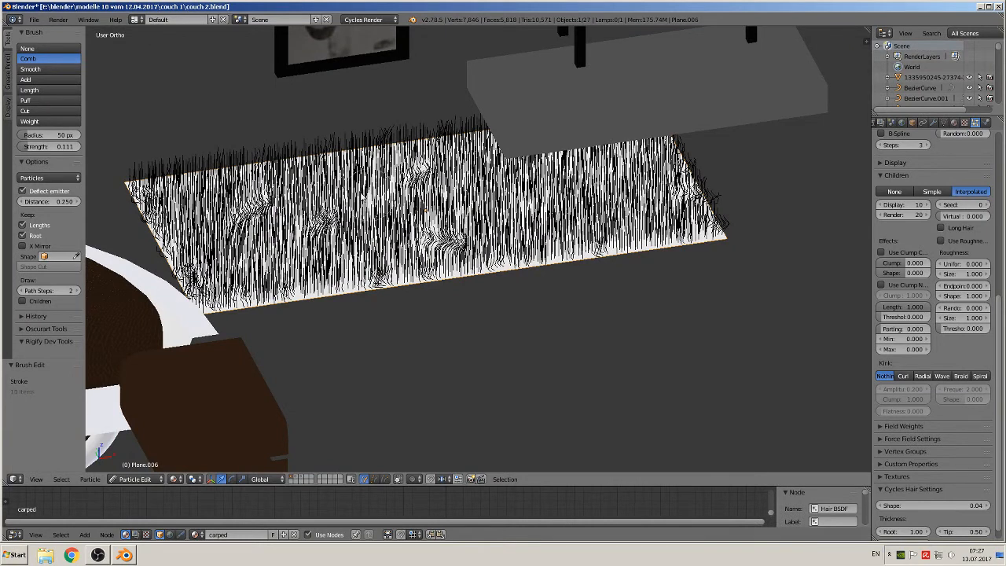
- Comb several scattered patches of hair across the carpet's surface with short strokes in different directions
{"action": "left_click_drag", "start_coordinate": [367, 186], "coordinate": [360, 175]}
{"action": "mouse_move", "coordinate": [557, 195]}
{"action": "left_mouse_down"}
{"action": "mouse_move", "coordinate": [589, 189]}
{"action": "mouse_move", "coordinate": [630, 212]}
{"action": "left_mouse_up"}
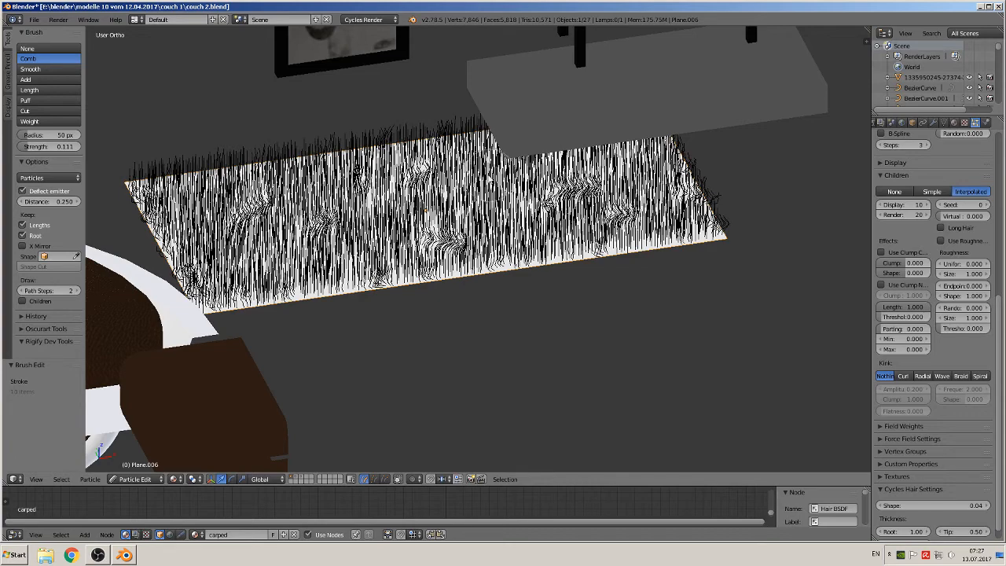
{"action": "left_click_drag", "start_coordinate": [476, 179], "coordinate": [484, 203]}
{"action": "left_click_drag", "start_coordinate": [592, 162], "coordinate": [635, 165]}
- Comb the hair at one short end and one adjoining edge of the carpet outward and downward from side views
{"action": "middle_click_drag", "start_coordinate": [600, 327], "coordinate": [469, 325]}
{"action": "middle_click_drag", "start_coordinate": [455, 293], "coordinate": [488, 254]}
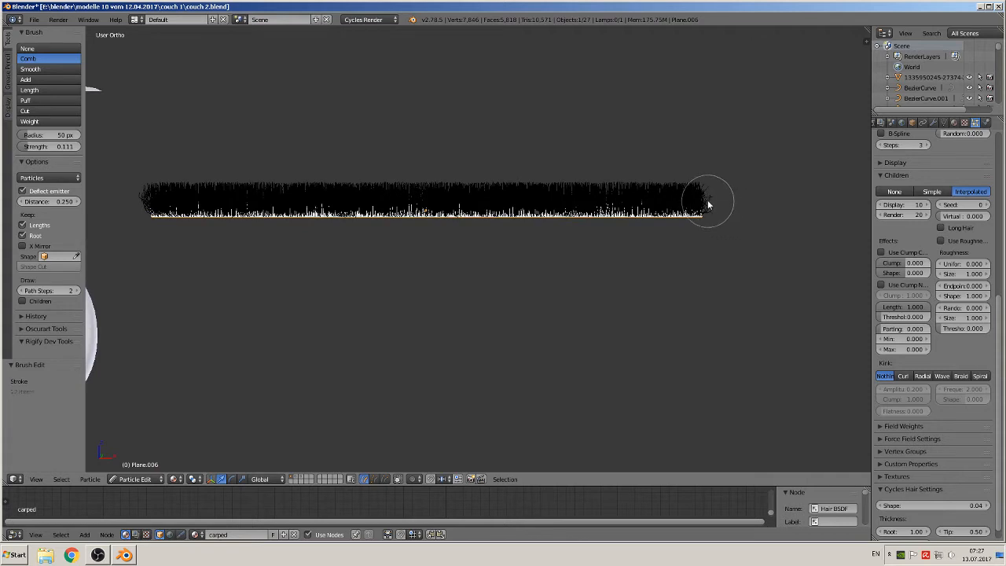
{"action": "mouse_move", "coordinate": [696, 198]}
{"action": "left_mouse_down"}
{"action": "mouse_move", "coordinate": [729, 209]}
{"action": "mouse_move", "coordinate": [735, 226]}
{"action": "left_mouse_up"}
{"action": "mouse_move", "coordinate": [684, 186]}
{"action": "left_mouse_down"}
{"action": "mouse_move", "coordinate": [715, 236]}
{"action": "mouse_move", "coordinate": [737, 214]}
{"action": "mouse_move", "coordinate": [689, 193]}
{"action": "mouse_move", "coordinate": [731, 226]}
{"action": "left_mouse_up"}
{"action": "mouse_move", "coordinate": [730, 227]}
{"action": "middle_mouse_down"}
{"action": "mouse_move", "coordinate": [718, 272]}
{"action": "mouse_move", "coordinate": [706, 278]}
{"action": "mouse_move", "coordinate": [734, 272]}
{"action": "mouse_move", "coordinate": [607, 322]}
{"action": "mouse_move", "coordinate": [594, 315]}
{"action": "mouse_move", "coordinate": [608, 323]}
{"action": "mouse_move", "coordinate": [602, 267]}
{"action": "mouse_move", "coordinate": [615, 246]}
{"action": "middle_mouse_up"}
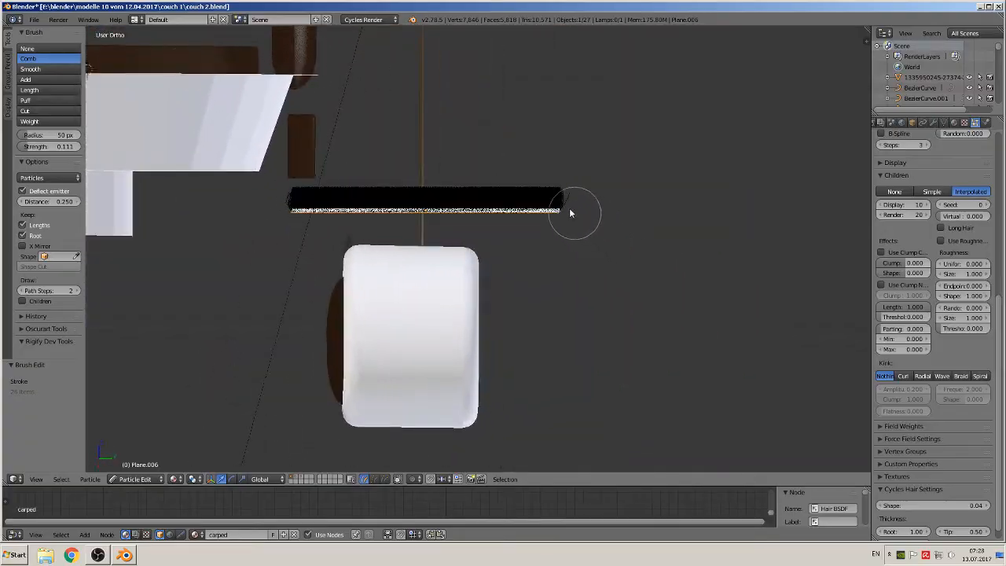
{"action": "left_click_drag", "start_coordinate": [540, 186], "coordinate": [586, 226]}
{"action": "left_click_drag", "start_coordinate": [546, 184], "coordinate": [600, 228]}
- Comb the hair outward along the opposite edge of the carpet from the side view
{"action": "middle_click_drag", "start_coordinate": [537, 237], "coordinate": [313, 199]}
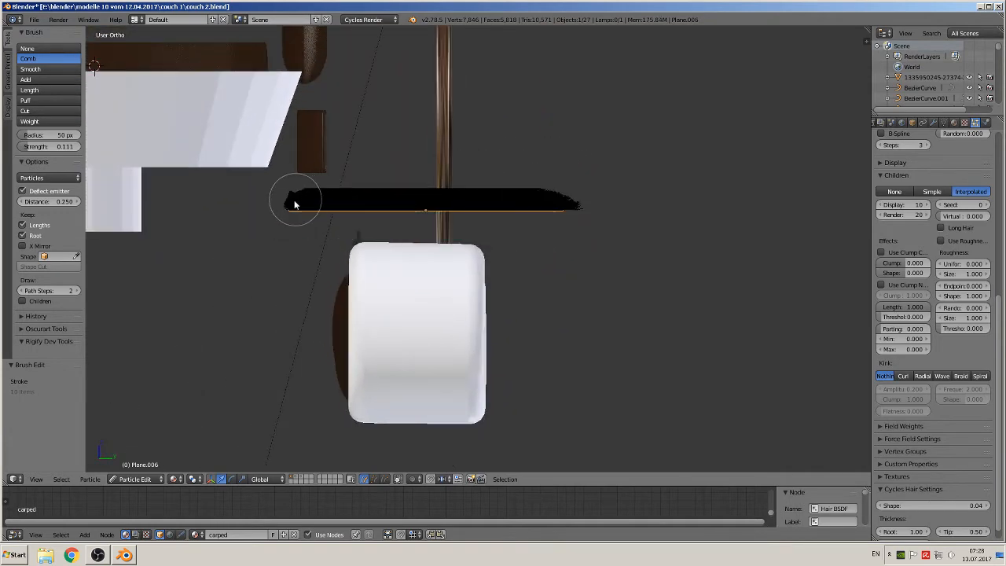
{"action": "left_click_drag", "start_coordinate": [303, 206], "coordinate": [268, 216]}
{"action": "middle_click_drag", "start_coordinate": [275, 218], "coordinate": [294, 222]}
{"action": "mouse_move", "coordinate": [295, 218]}
{"action": "left_mouse_down"}
{"action": "mouse_move", "coordinate": [295, 186]}
{"action": "mouse_move", "coordinate": [305, 190]}
{"action": "left_mouse_up"}
{"action": "mouse_move", "coordinate": [305, 190]}
{"action": "middle_mouse_down"}
{"action": "mouse_move", "coordinate": [229, 233]}
{"action": "mouse_move", "coordinate": [272, 225]}
{"action": "middle_mouse_up"}
{"action": "middle_click_drag", "start_coordinate": [681, 225], "coordinate": [669, 216]}
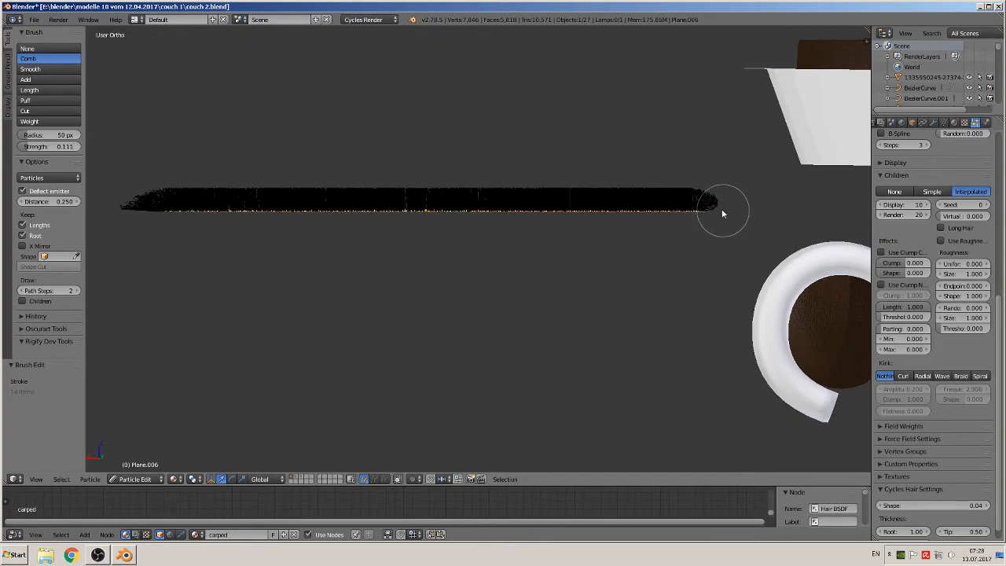
- Save the file and switch the carpet from Particle Edit to Object Mode
{"action": "middle_click_drag", "start_coordinate": [735, 223], "coordinate": [715, 277]}
{"action": "middle_click_drag", "start_coordinate": [733, 286], "coordinate": [118, 242]}
{"action": "scroll", "coordinate": [421, 214], "scroll_direction": "up", "scroll_amount": 1}
{"action": "scroll", "coordinate": [442, 231], "scroll_direction": "down", "scroll_amount": 1}
{"action": "middle_click_drag", "start_coordinate": [441, 231], "coordinate": [196, 62]}
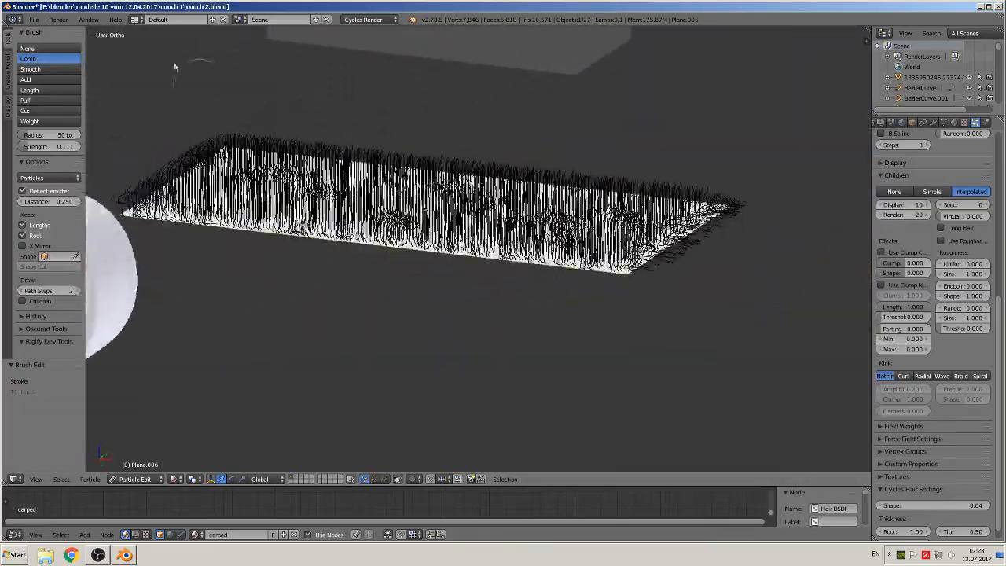
{"action": "left_click", "coordinate": [33, 19]}
{"action": "left_click", "coordinate": [70, 100]}
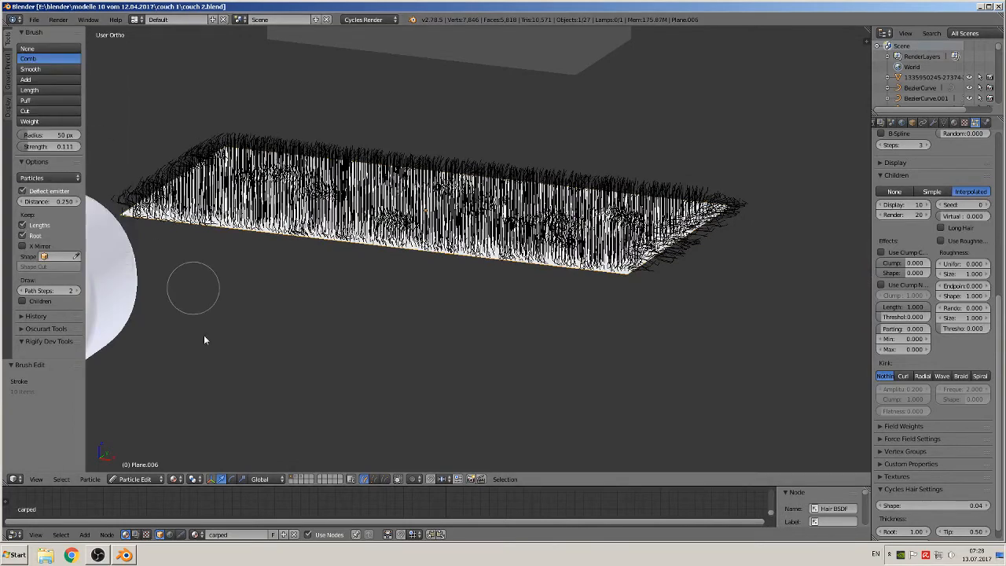
{"action": "left_click", "coordinate": [142, 480]}
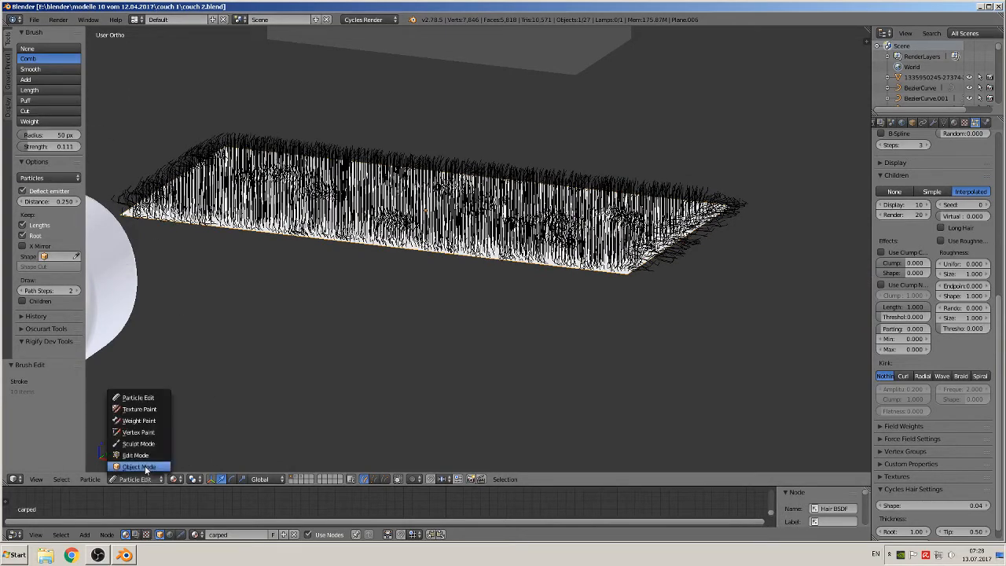
{"action": "left_click", "coordinate": [138, 467]}
{"action": "mouse_move", "coordinate": [610, 322]}
{"action": "middle_mouse_down"}
{"action": "mouse_move", "coordinate": [624, 341]}
{"action": "mouse_move", "coordinate": [649, 341]}
{"action": "mouse_move", "coordinate": [610, 333]}
{"action": "middle_mouse_up"}
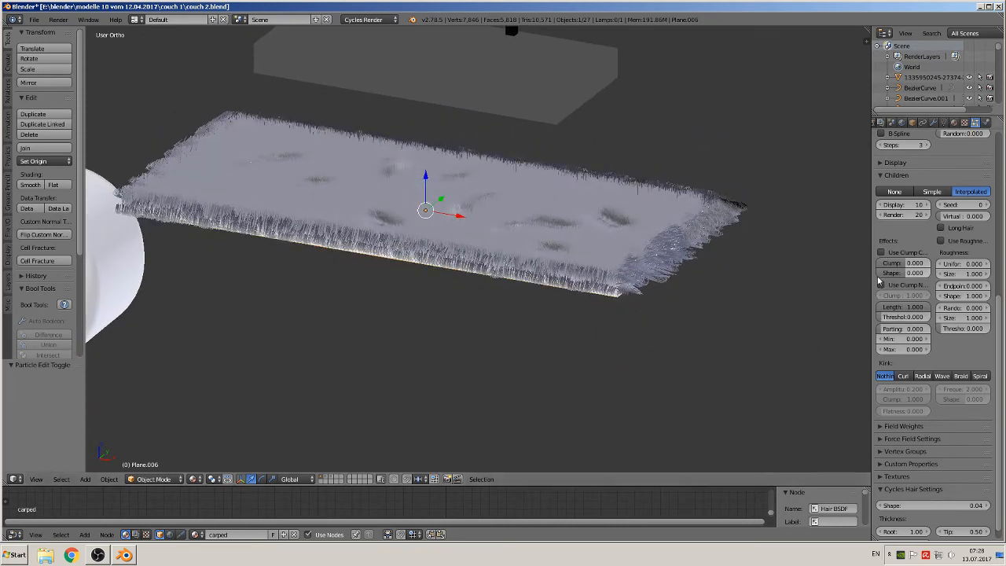
- Enable the clump curve and clump noise for the carpet's child hairs, with clump noise size 1.162 and threshold 0.344
{"action": "left_click", "coordinate": [883, 253]}
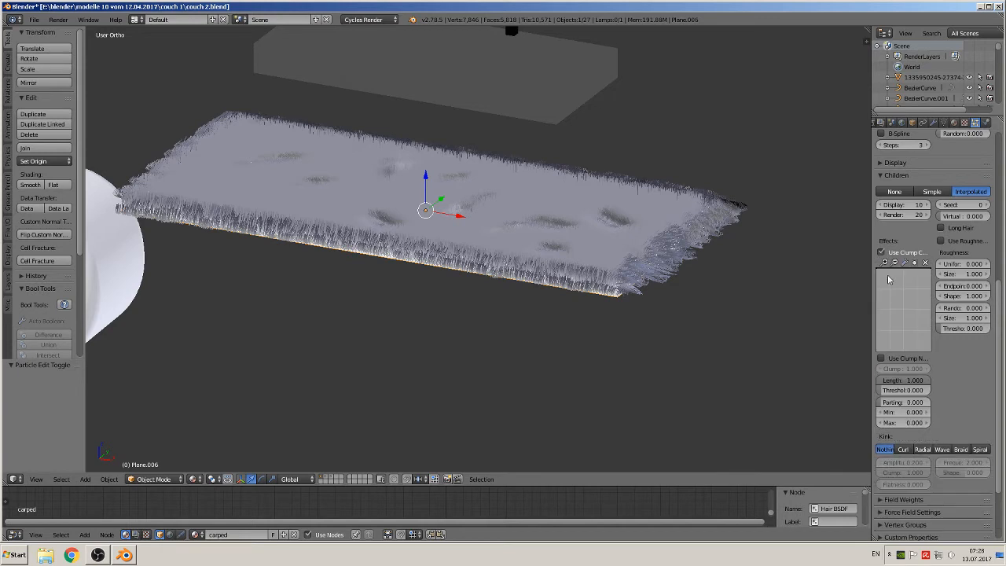
{"action": "left_click", "coordinate": [881, 359]}
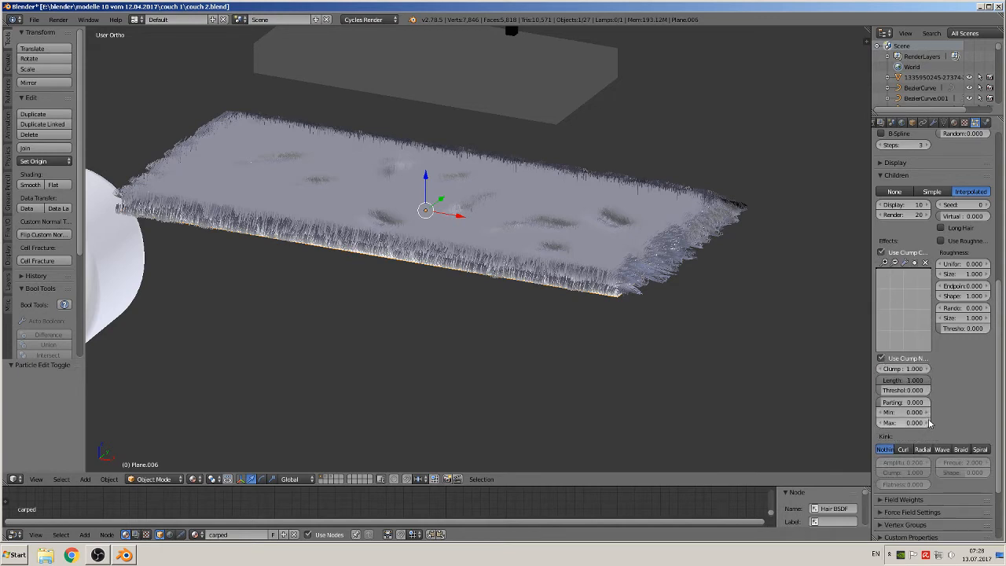
{"action": "left_click_drag", "start_coordinate": [903, 390], "coordinate": [922, 368]}
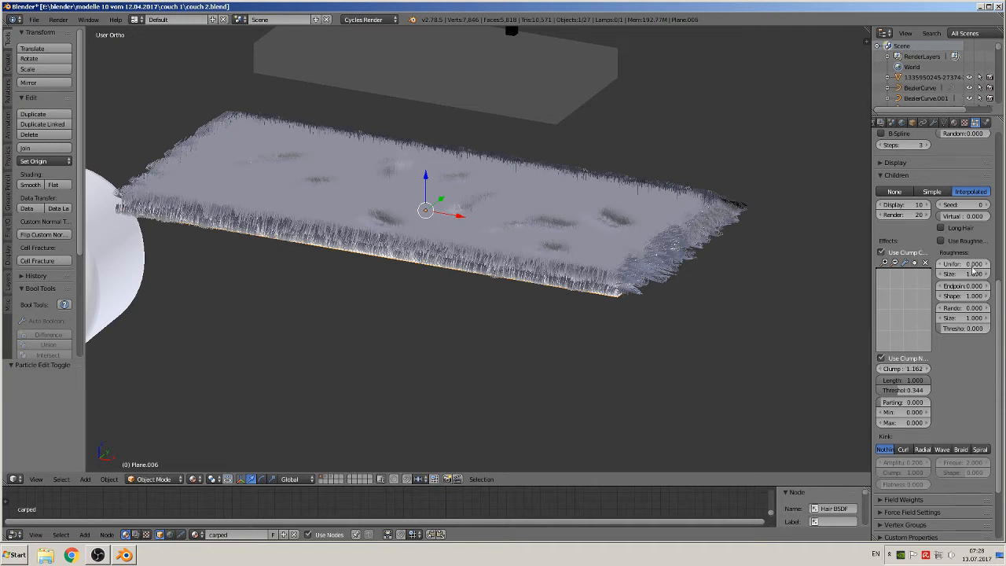
- Set the child hairs' uniform roughness to 0.012 with size 1.043, and random roughness to 0.010 with size 1.002 and threshold 0.156
{"action": "left_click_drag", "start_coordinate": [974, 269], "coordinate": [973, 269]}
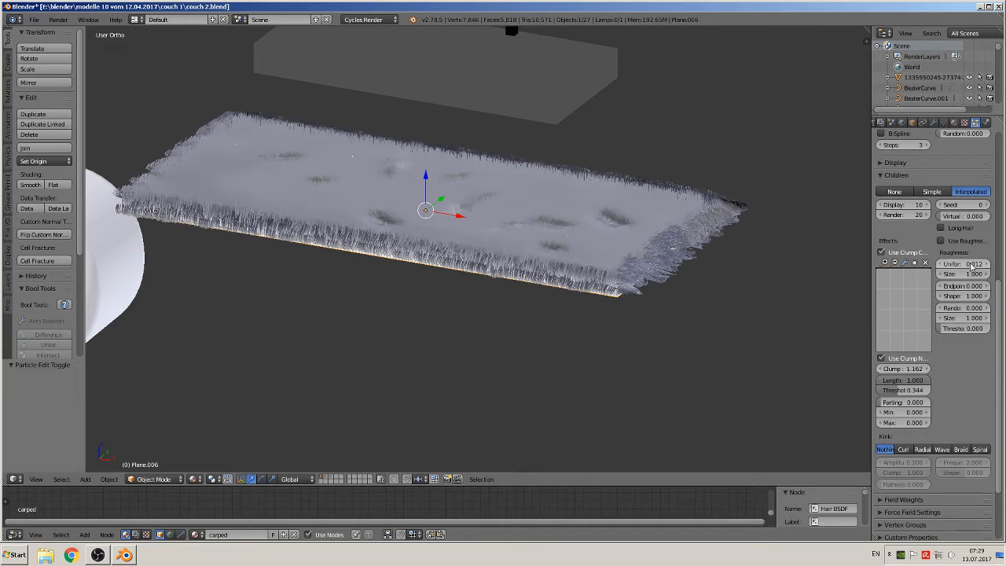
{"action": "scroll", "coordinate": [733, 333], "scroll_direction": "up", "scroll_amount": 1}
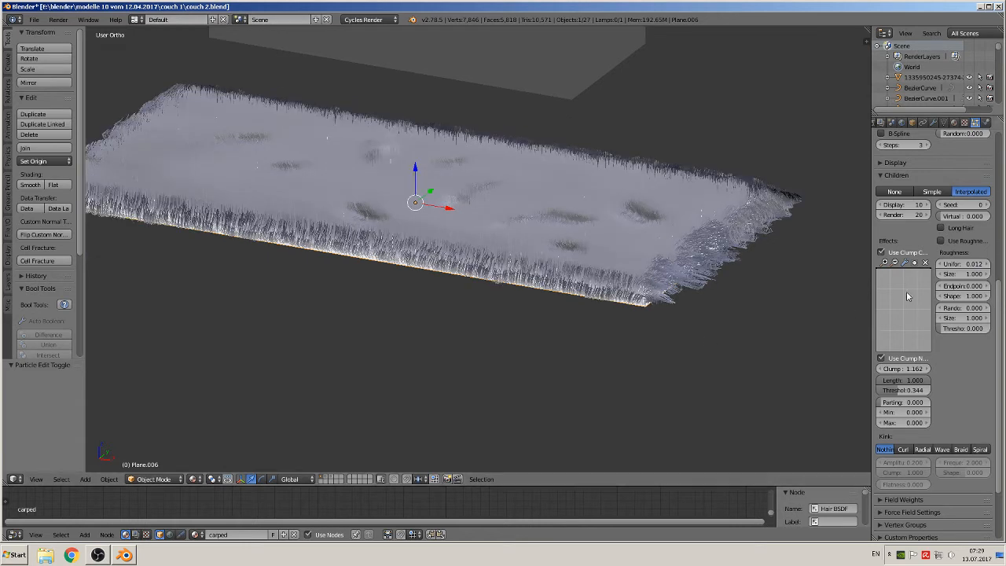
{"action": "left_click_drag", "start_coordinate": [974, 273], "coordinate": [976, 273]}
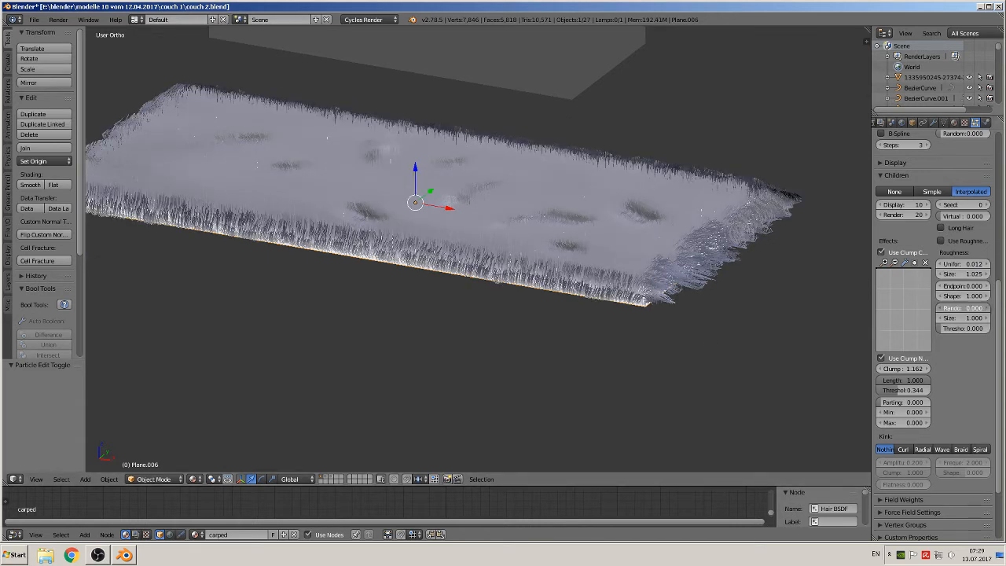
{"action": "left_click_drag", "start_coordinate": [963, 309], "coordinate": [983, 330]}
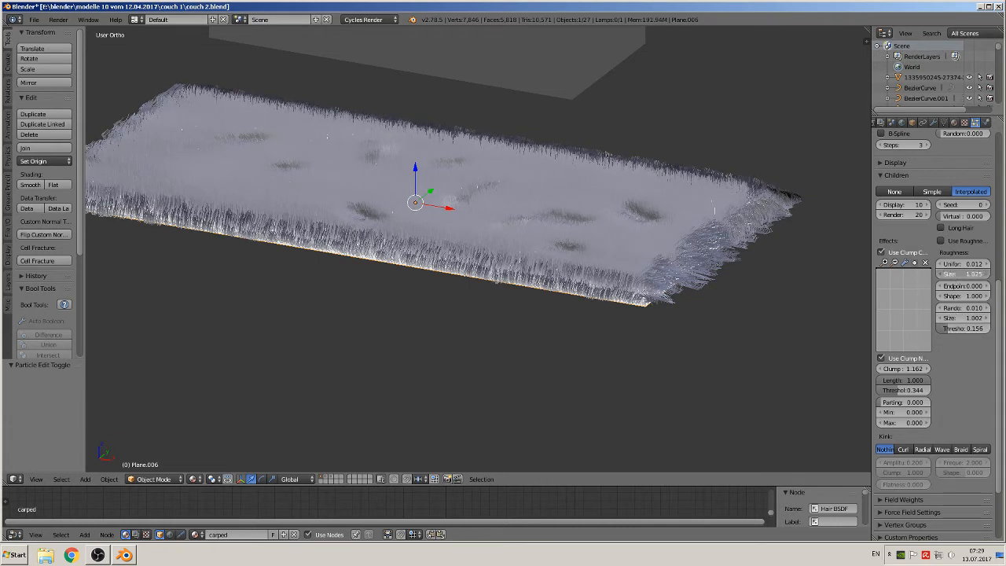
{"action": "left_click_drag", "start_coordinate": [951, 271], "coordinate": [951, 269]}
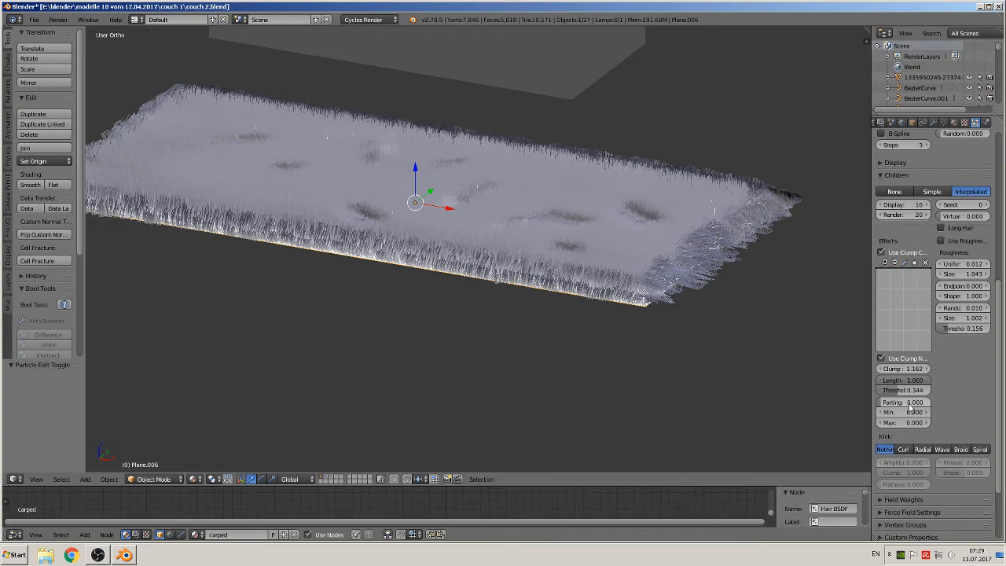
- Set the child hairs' length to 0.896, parting to 0.083 and random roughness to 0.047
{"action": "left_click_drag", "start_coordinate": [914, 404], "coordinate": [927, 382]}
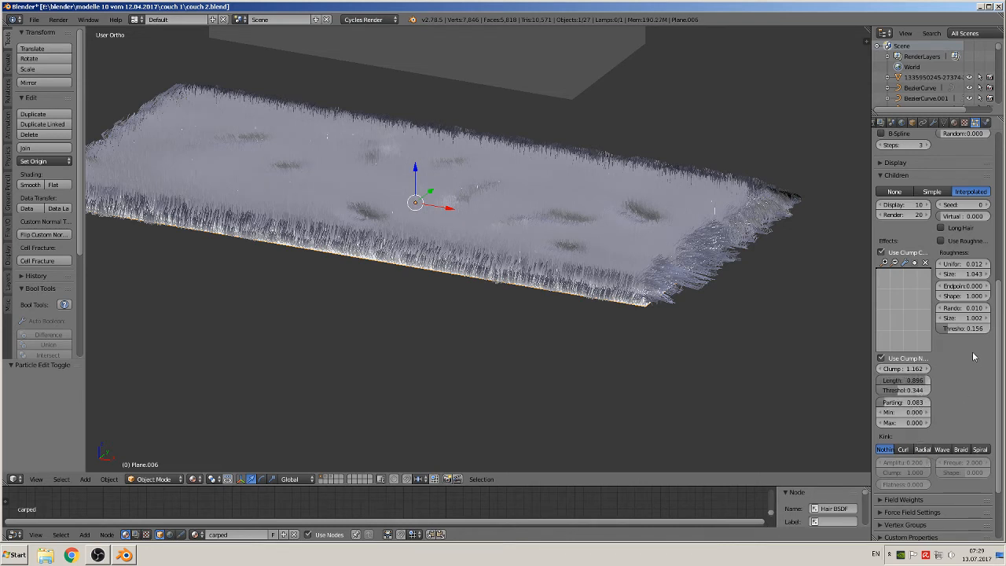
{"action": "left_click_drag", "start_coordinate": [963, 308], "coordinate": [999, 307]}
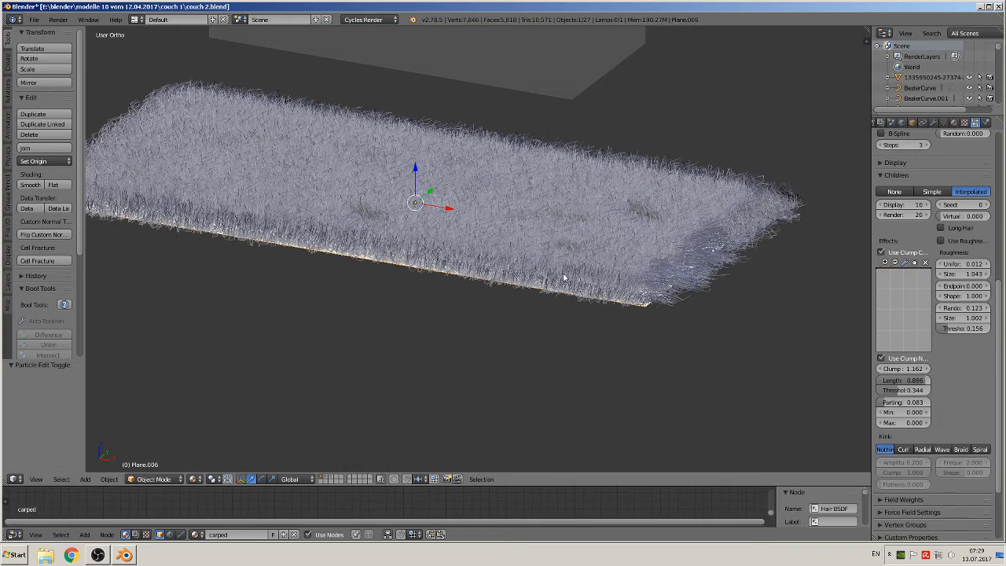
{"action": "scroll", "coordinate": [605, 363], "scroll_direction": "up", "scroll_amount": 2}
{"action": "middle_click_drag", "start_coordinate": [578, 363], "coordinate": [561, 350]}
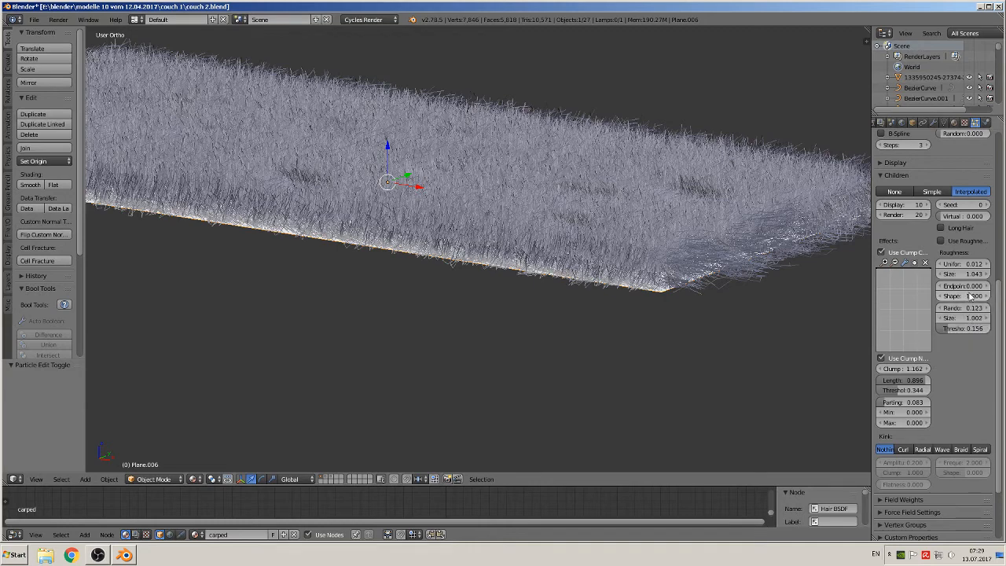
{"action": "left_click_drag", "start_coordinate": [967, 308], "coordinate": [931, 308]}
{"action": "middle_click_drag", "start_coordinate": [500, 352], "coordinate": [527, 222]}
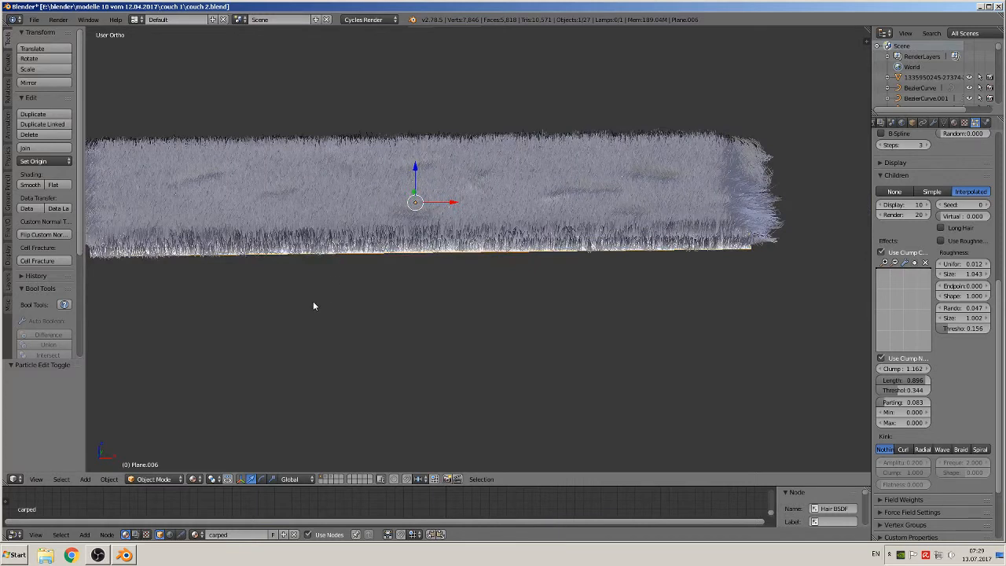
- Colour the carpet's Hair BSDF material dark brown (R 0.044, G 0.009, B 0.002) and save the file
{"action": "left_click", "coordinate": [194, 481]}
{"action": "middle_click_drag", "start_coordinate": [578, 315], "coordinate": [651, 256]}
{"action": "left_click", "coordinate": [954, 123]}
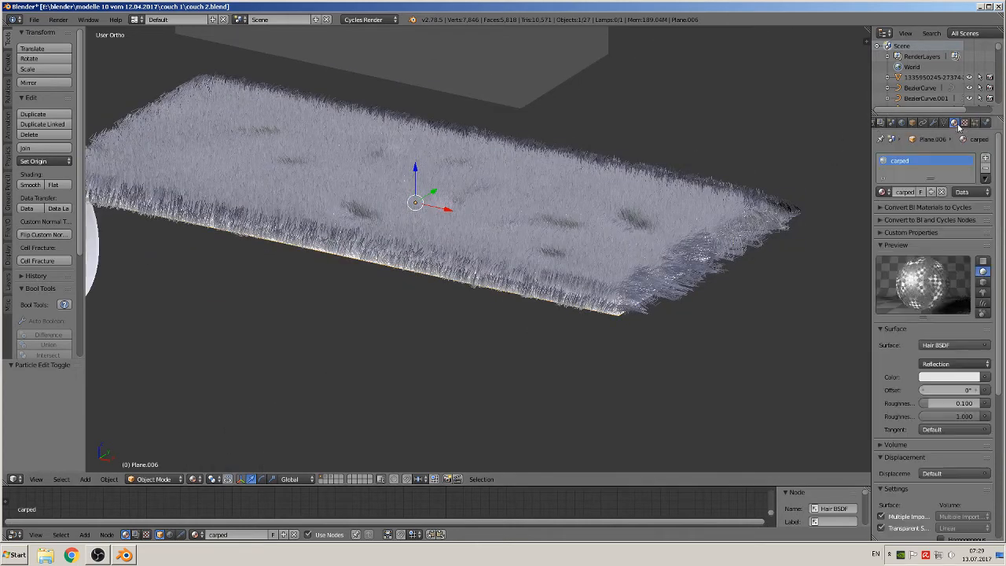
{"action": "left_click", "coordinate": [941, 379]}
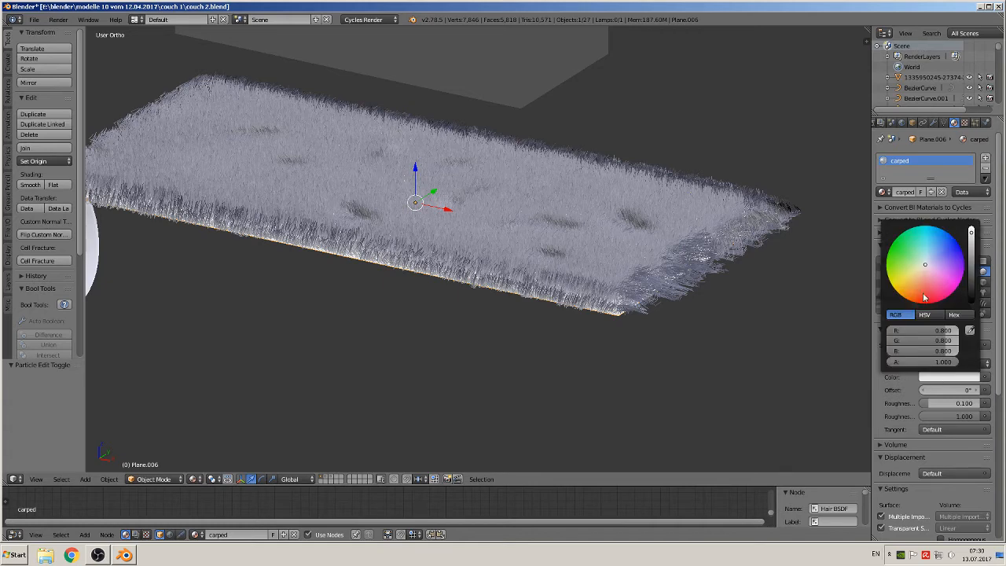
{"action": "left_click", "coordinate": [915, 297]}
{"action": "left_click", "coordinate": [974, 289]}
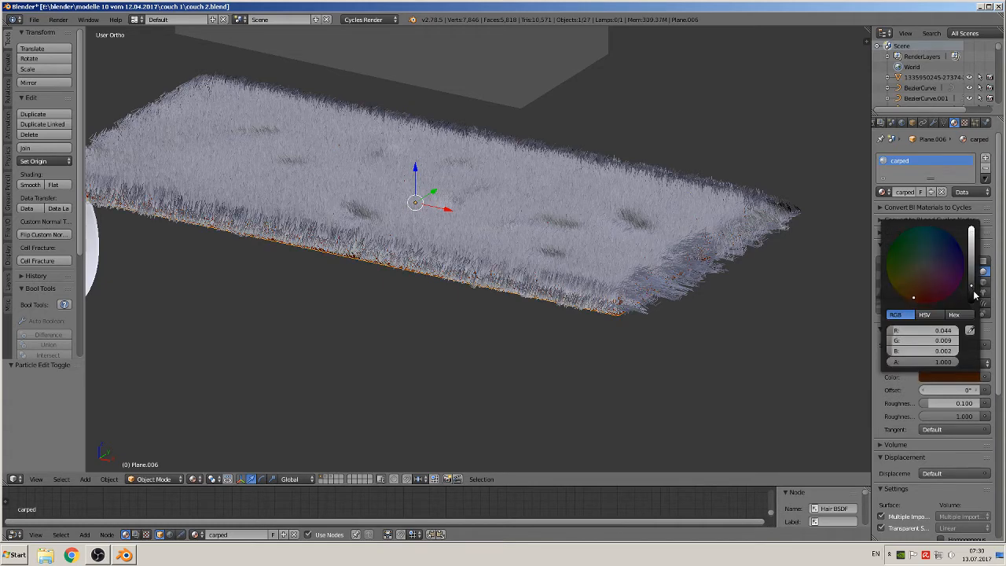
{"action": "left_click", "coordinate": [33, 19]}
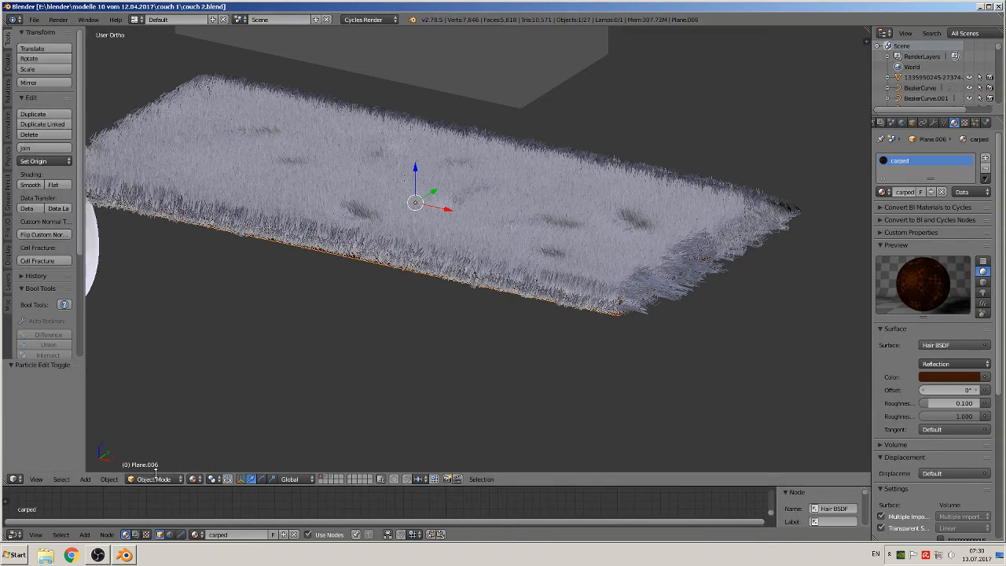
- Preview the brown carpet in Rendered viewport shading, then return the viewport to Material shading
{"action": "left_click", "coordinate": [199, 481]}
{"action": "left_click", "coordinate": [234, 406]}
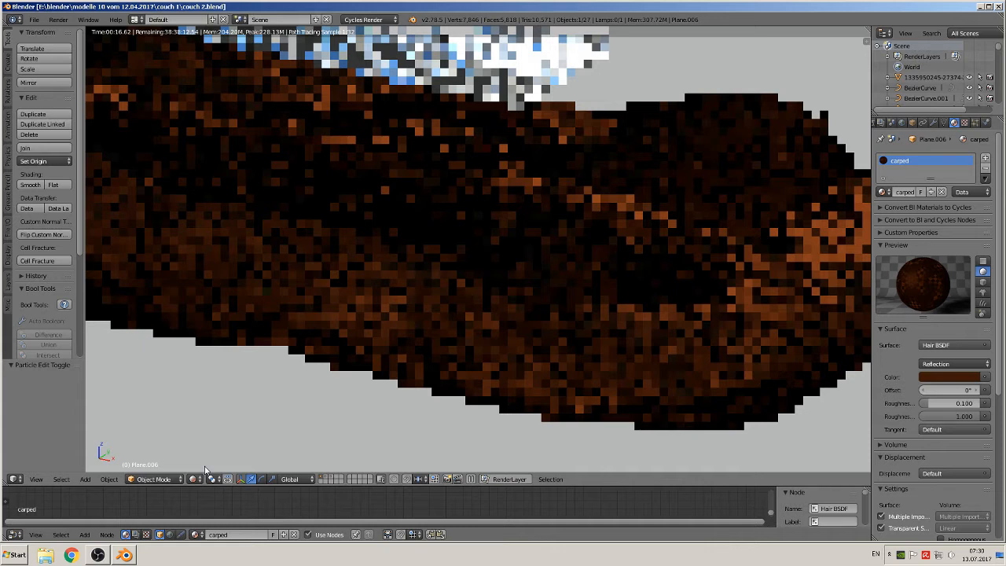
{"action": "left_click", "coordinate": [204, 470]}
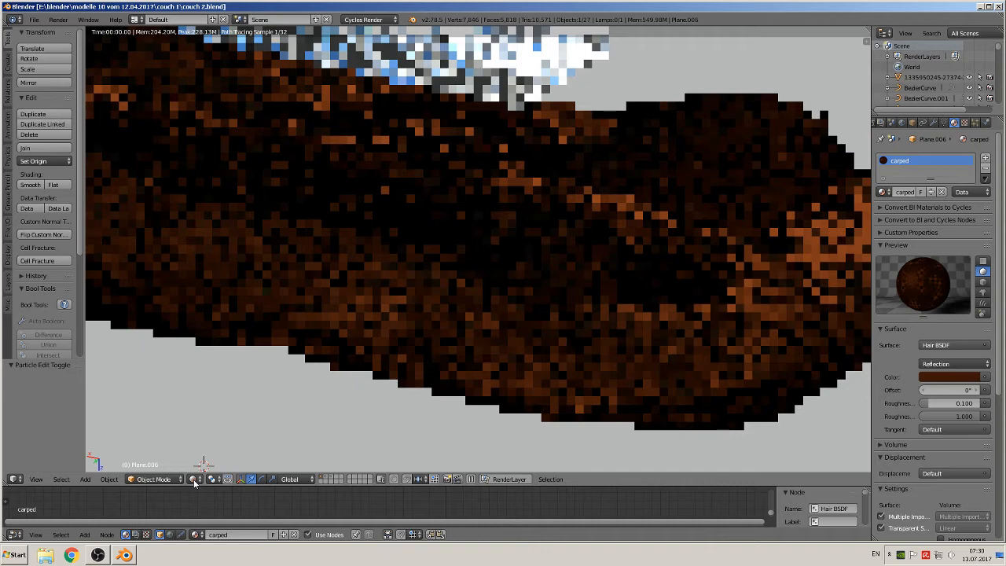
{"action": "left_click", "coordinate": [194, 481]}
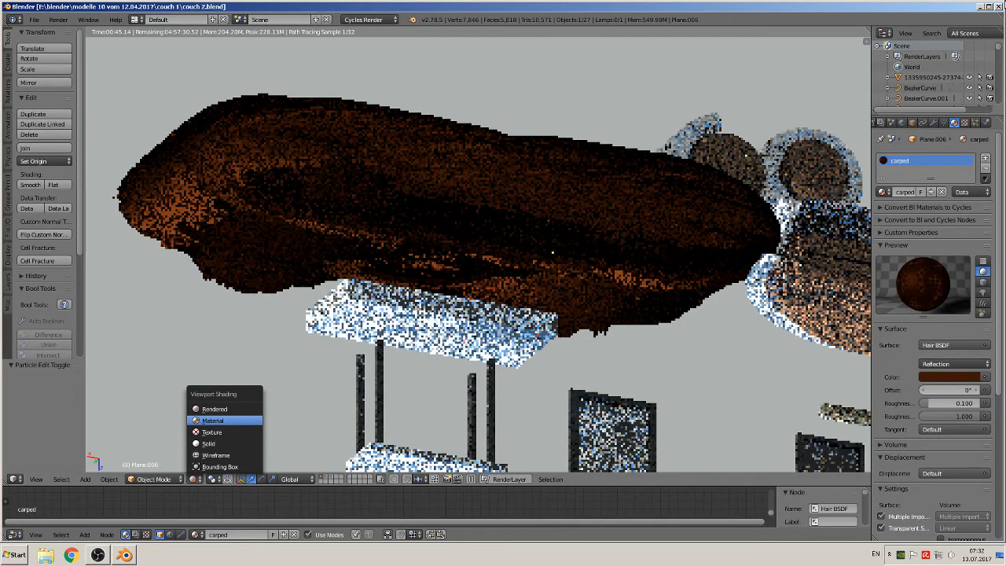
{"action": "left_click", "coordinate": [212, 421]}
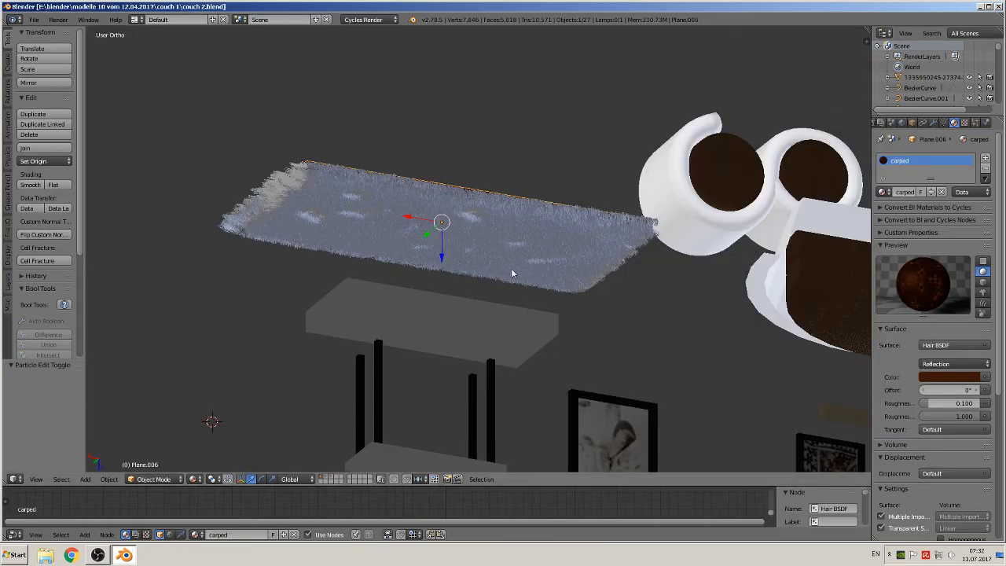
{"action": "middle_click_drag", "start_coordinate": [512, 271], "coordinate": [482, 116]}
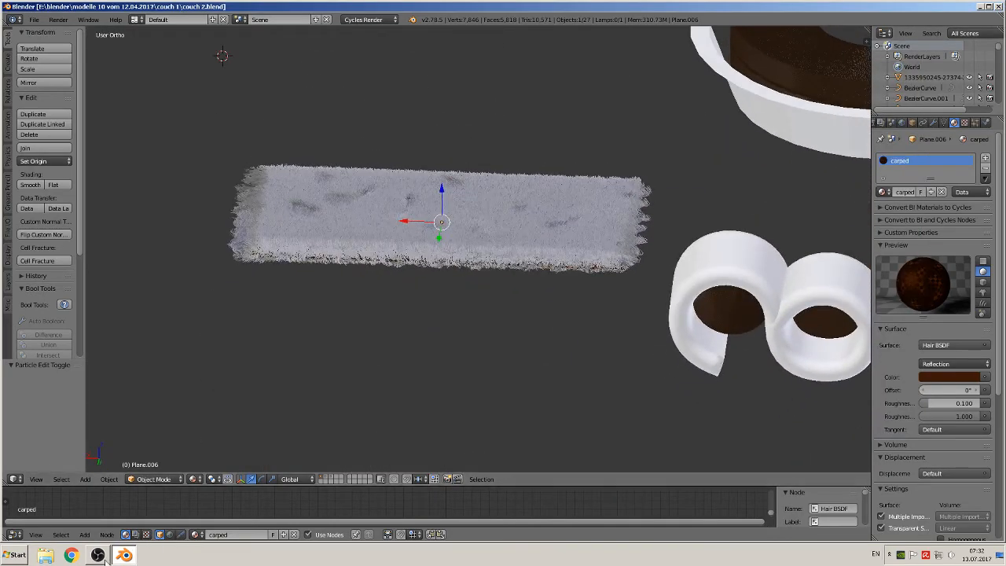
{"action": "left_click", "coordinate": [106, 558]}
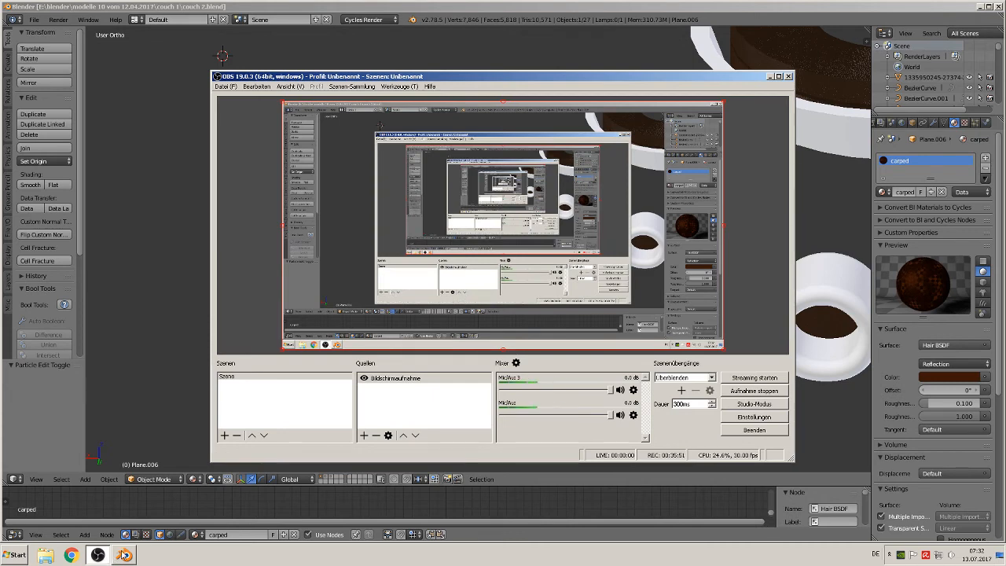
{"action": "left_click", "coordinate": [139, 367]}
{"action": "scroll", "coordinate": [312, 283], "scroll_direction": "up", "scroll_amount": 1}
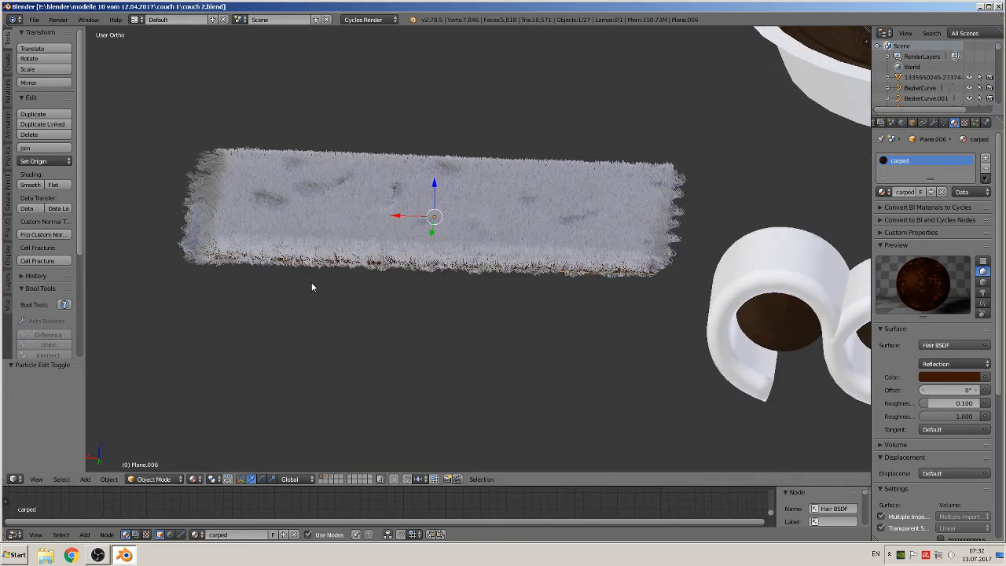
{"action": "scroll", "coordinate": [319, 275], "scroll_direction": "down", "scroll_amount": 2}
{"action": "key", "text": "KP_1"}
{"action": "middle_click_drag", "start_coordinate": [327, 273], "coordinate": [265, 125]}
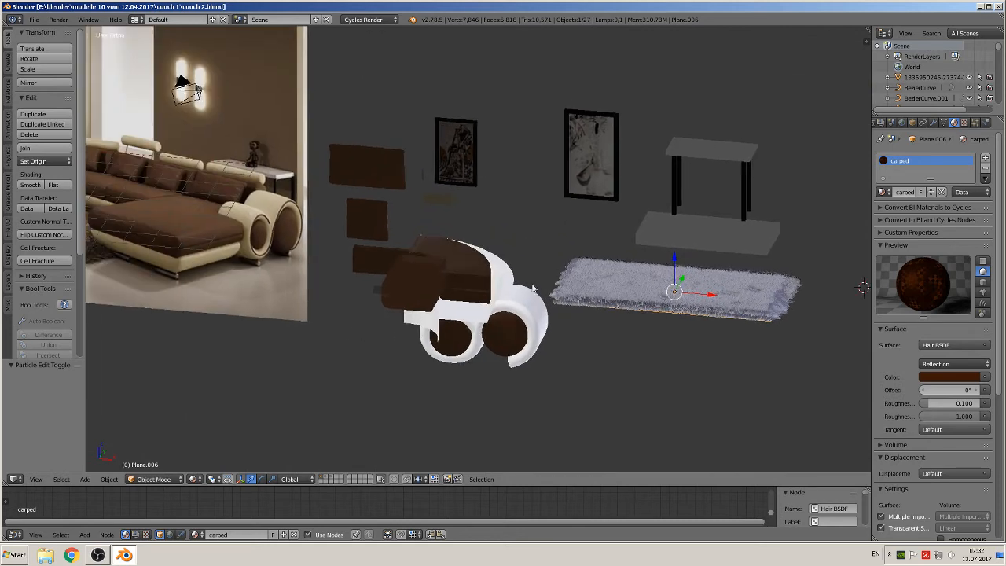
- Save the scene as a new file named couch 3.blend in the couch 1 folder
{"action": "left_click", "coordinate": [33, 19]}
{"action": "left_click", "coordinate": [64, 114]}
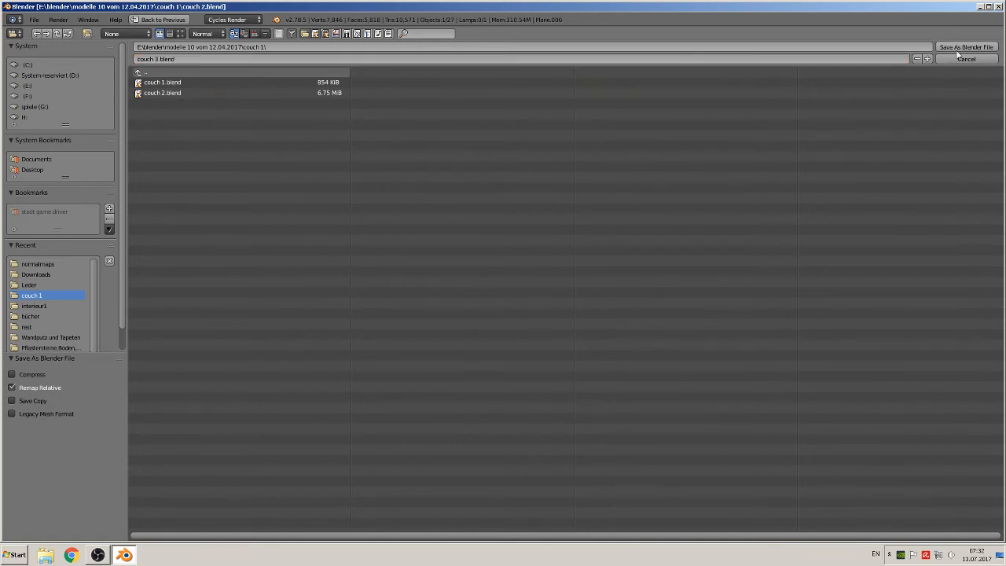
{"action": "left_click", "coordinate": [960, 47]}
{"action": "scroll", "coordinate": [696, 224], "scroll_direction": "down", "scroll_amount": 1}
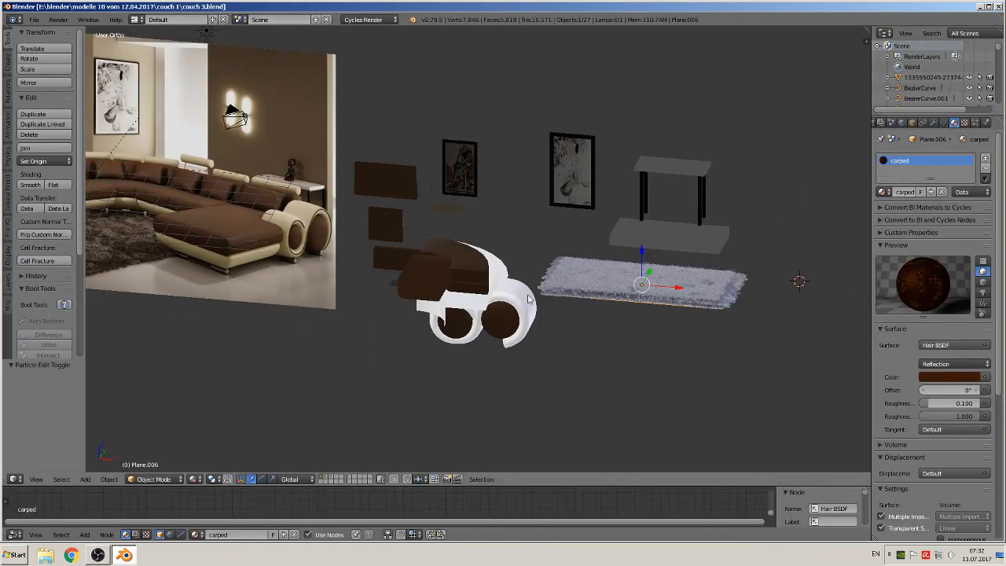
- Enable denoising for the scene's render layer
{"action": "middle_click_drag", "start_coordinate": [513, 309], "coordinate": [585, 328], "text": "shift"}
{"action": "scroll", "coordinate": [663, 328], "scroll_direction": "up", "scroll_amount": 2}
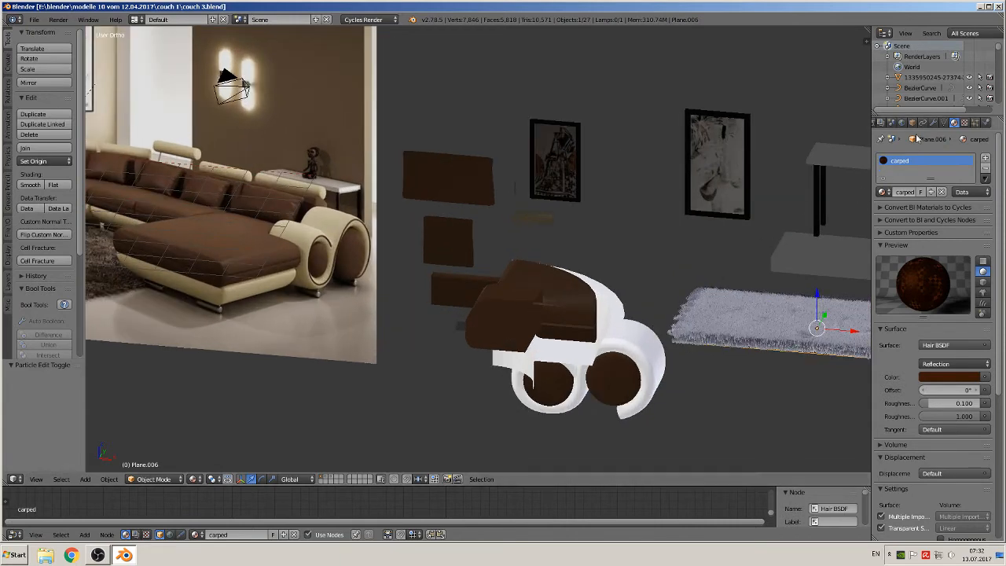
{"action": "left_click", "coordinate": [882, 123]}
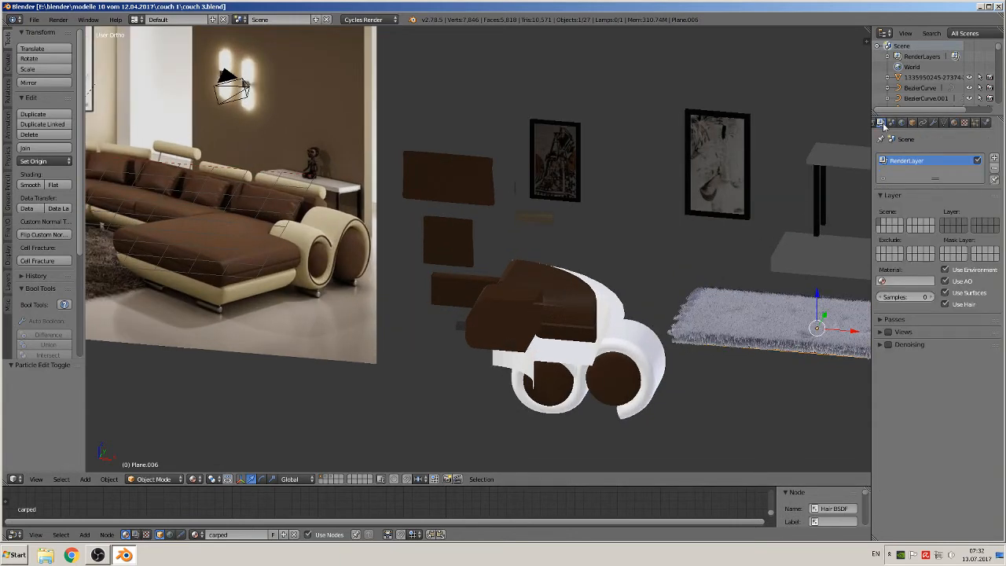
{"action": "left_click", "coordinate": [888, 345]}
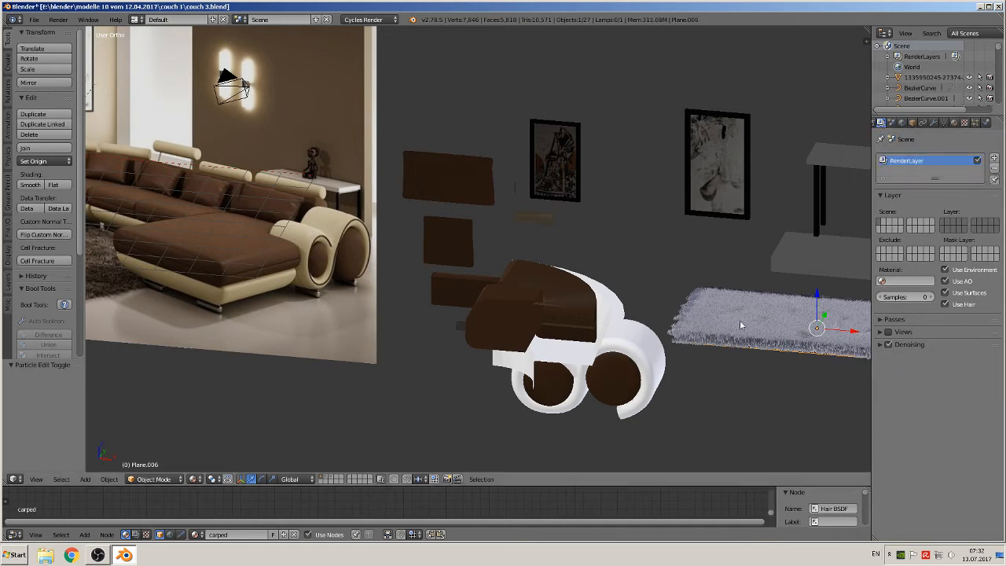
- Replace the world's environment texture image with the indoor panorama whose file name starts with hdrvfx, choosing it from thumbnails
{"action": "middle_click_drag", "start_coordinate": [570, 338], "coordinate": [598, 344]}
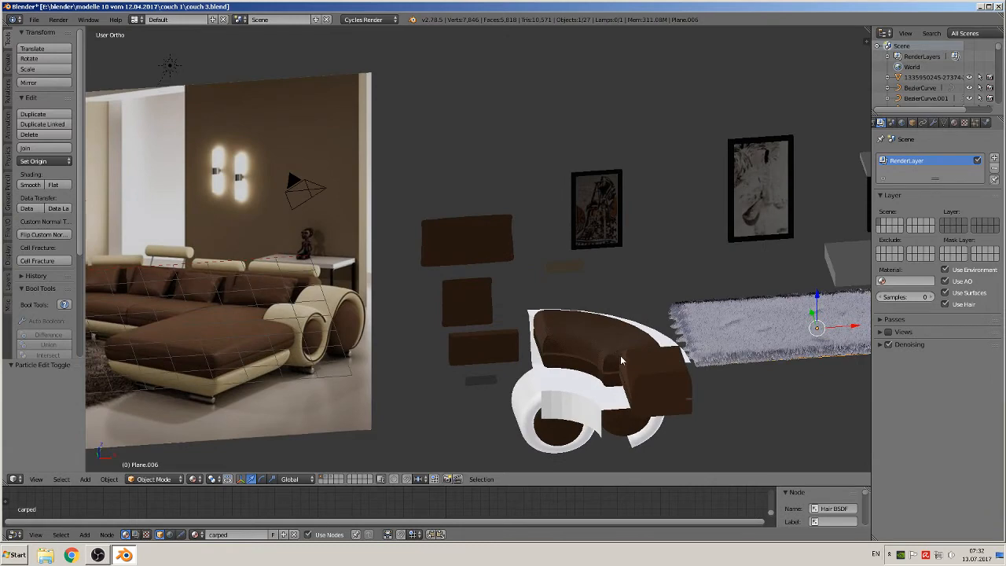
{"action": "middle_click_drag", "start_coordinate": [610, 396], "coordinate": [614, 314], "text": "shift"}
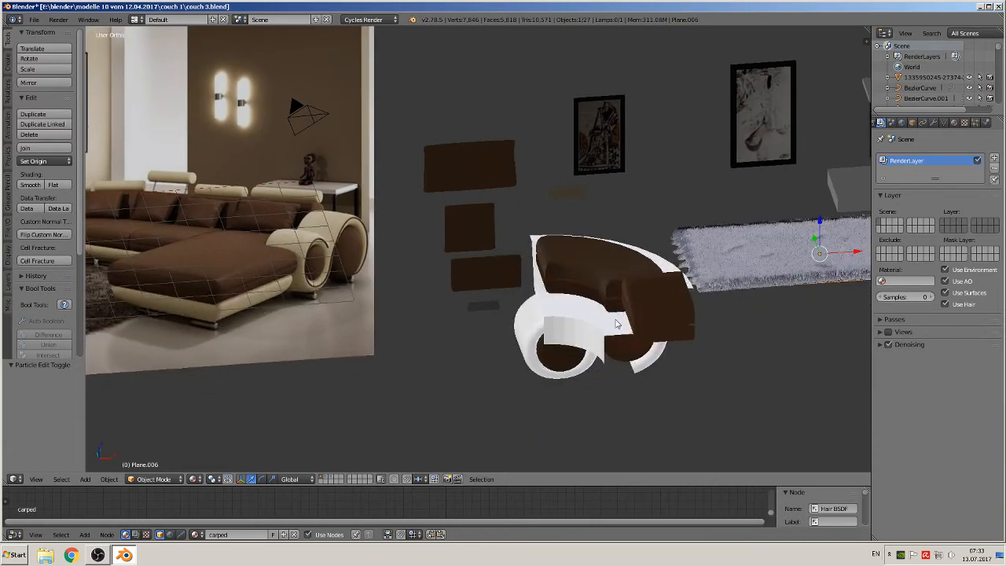
{"action": "middle_click_drag", "start_coordinate": [632, 360], "coordinate": [644, 360]}
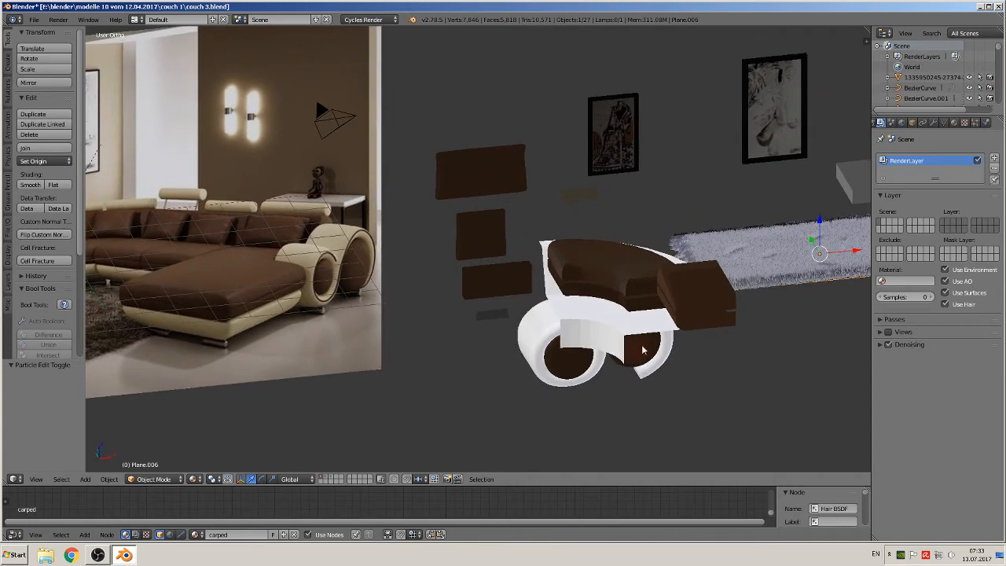
{"action": "left_click", "coordinate": [935, 123]}
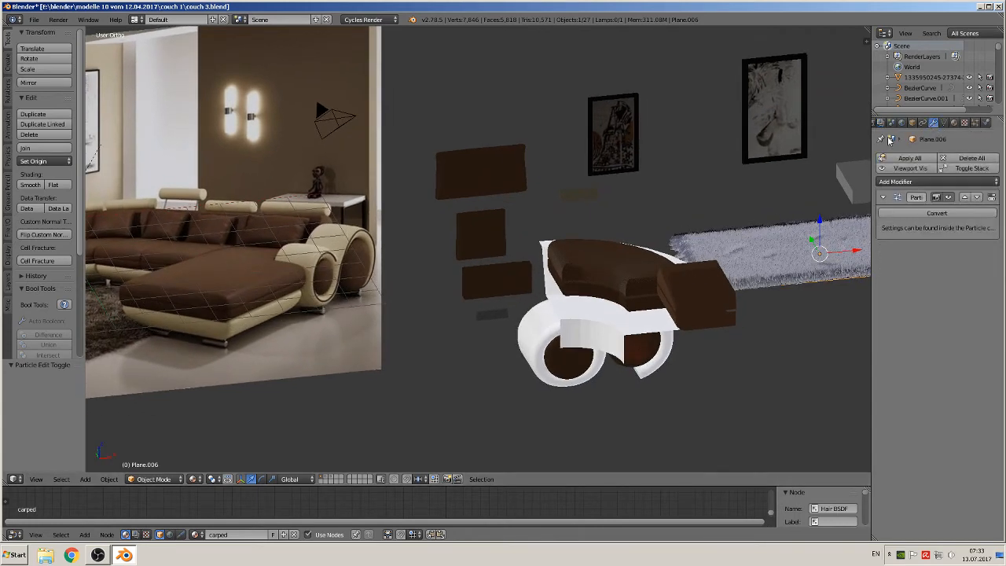
{"action": "left_click", "coordinate": [902, 124]}
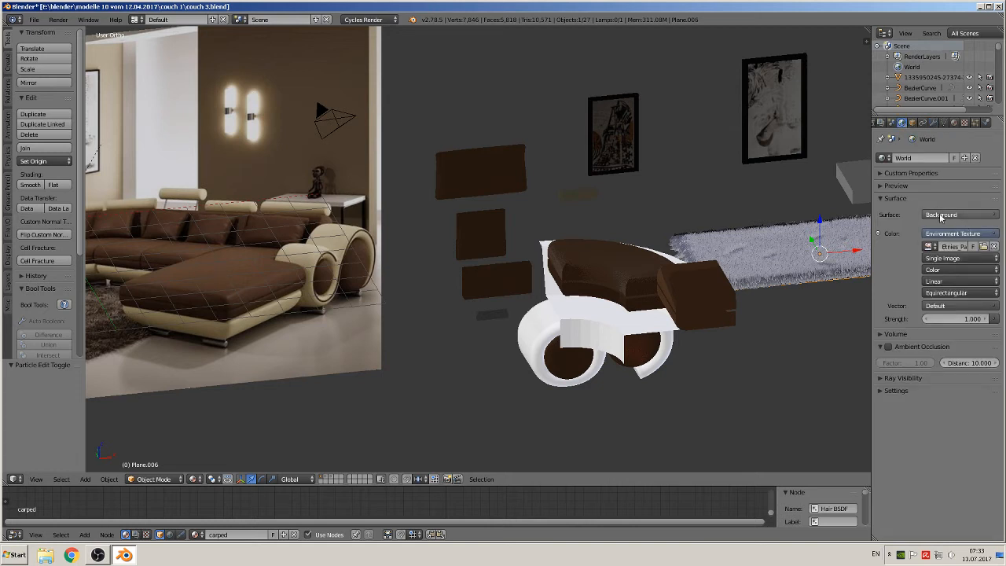
{"action": "left_click", "coordinate": [984, 247]}
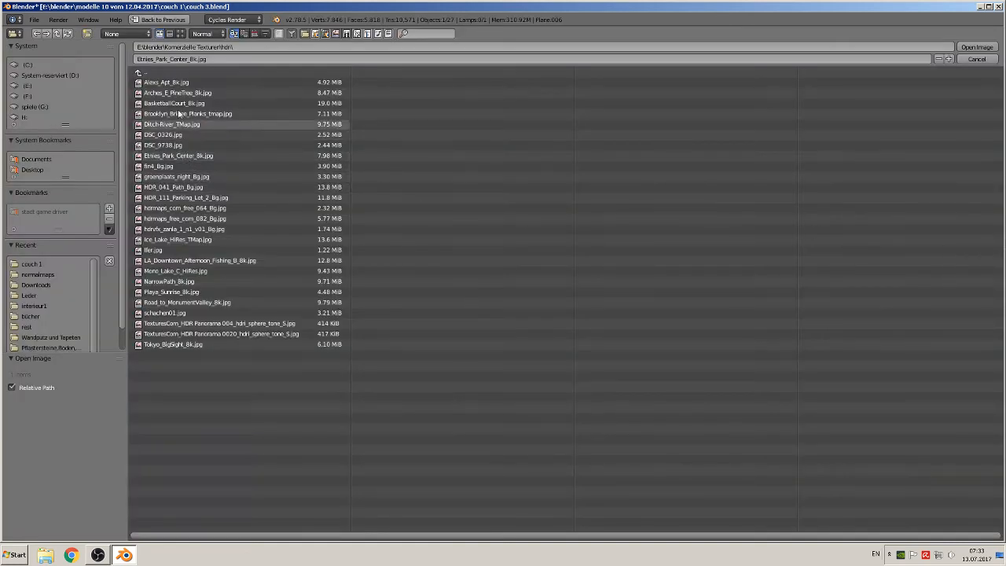
{"action": "left_click", "coordinate": [180, 34]}
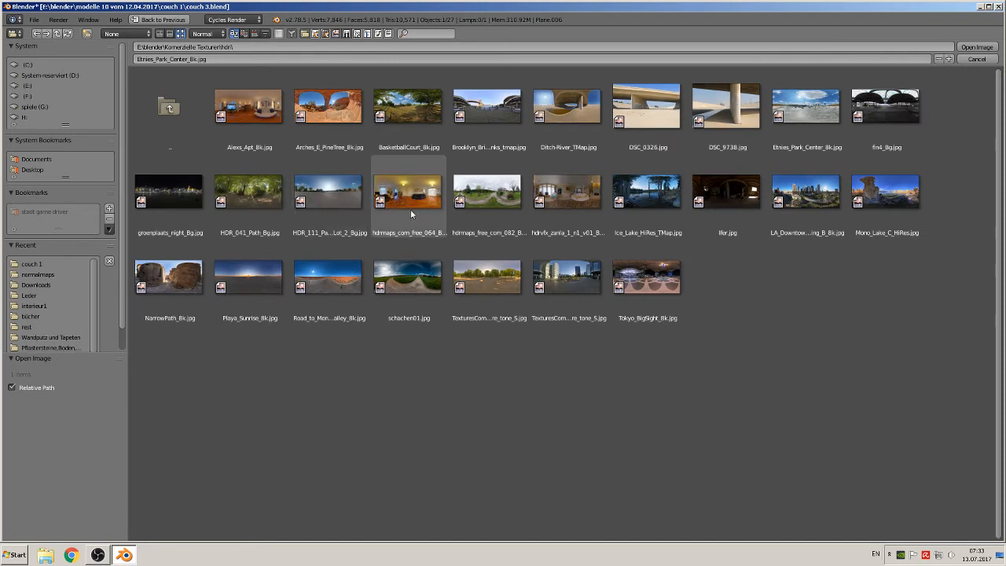
{"action": "double_click", "coordinate": [582, 199]}
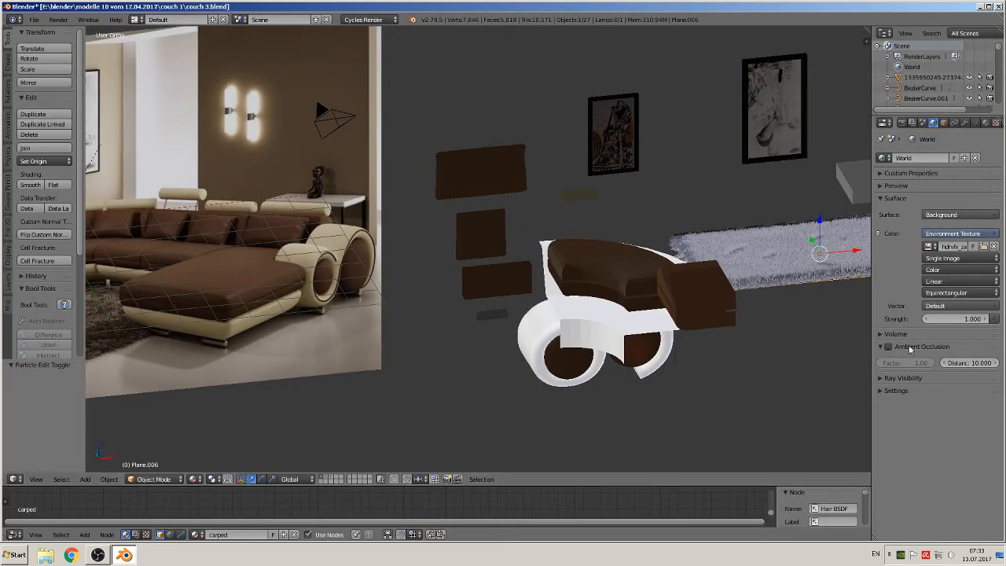
- Select the sun lamp above the reference image and move it -18.373 along the Y axis, in front of the scene
{"action": "scroll", "coordinate": [927, 86], "scroll_direction": "down", "scroll_amount": 3}
{"action": "scroll", "coordinate": [927, 84], "scroll_direction": "down", "scroll_amount": 2}
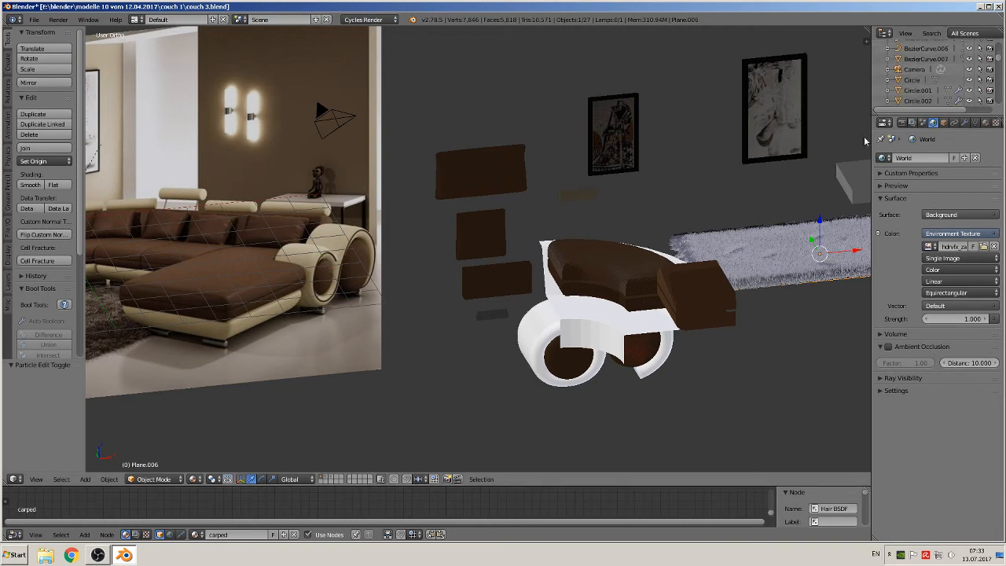
{"action": "scroll", "coordinate": [634, 179], "scroll_direction": "down", "scroll_amount": 8}
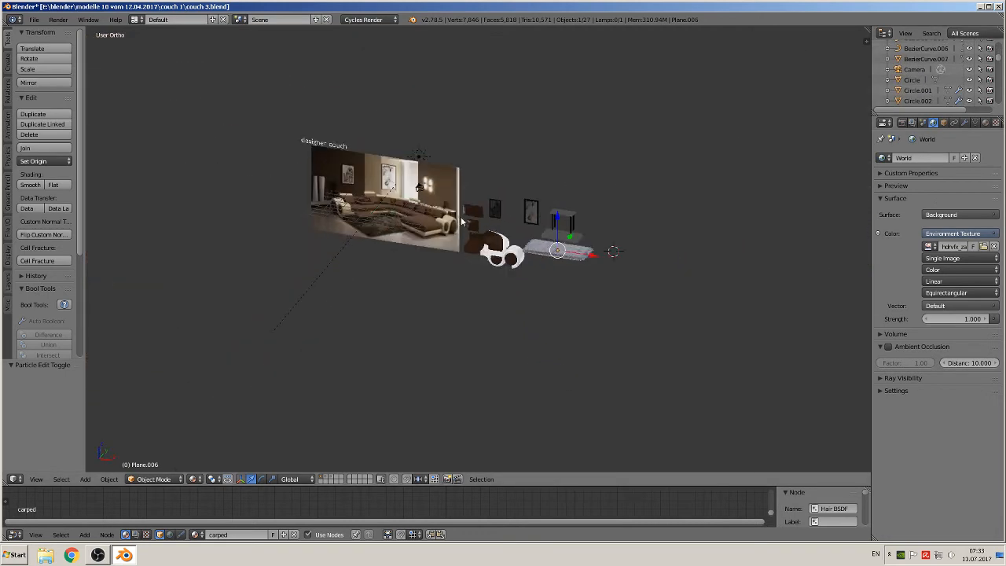
{"action": "right_click", "coordinate": [423, 156]}
{"action": "middle_click_drag", "start_coordinate": [424, 169], "coordinate": [388, 197]}
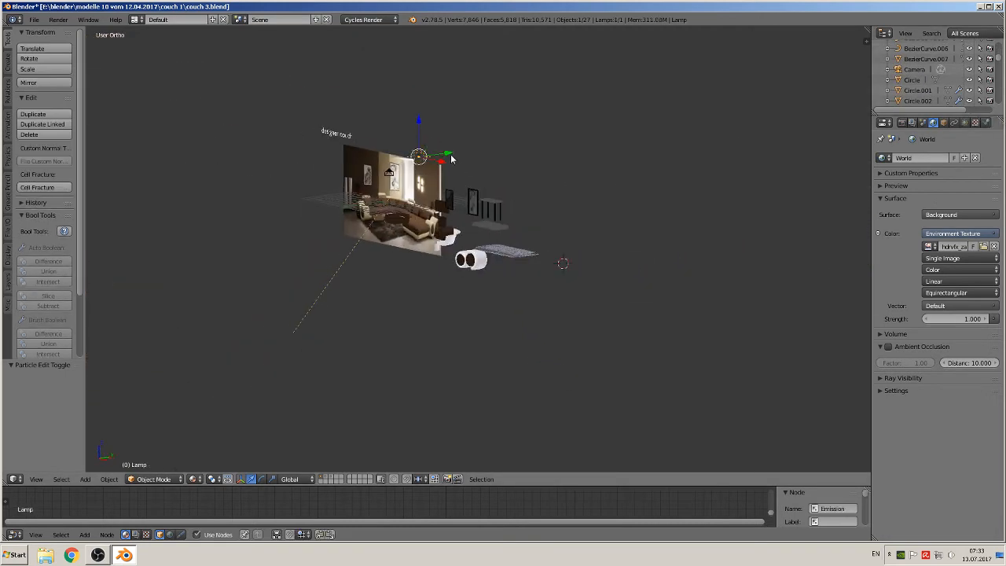
{"action": "left_click_drag", "start_coordinate": [450, 155], "coordinate": [337, 206]}
- Rotate the sun lamp by about -41° in a side view so it shines towards the furniture
{"action": "middle_click_drag", "start_coordinate": [339, 221], "coordinate": [263, 238]}
{"action": "key", "text": "r"}
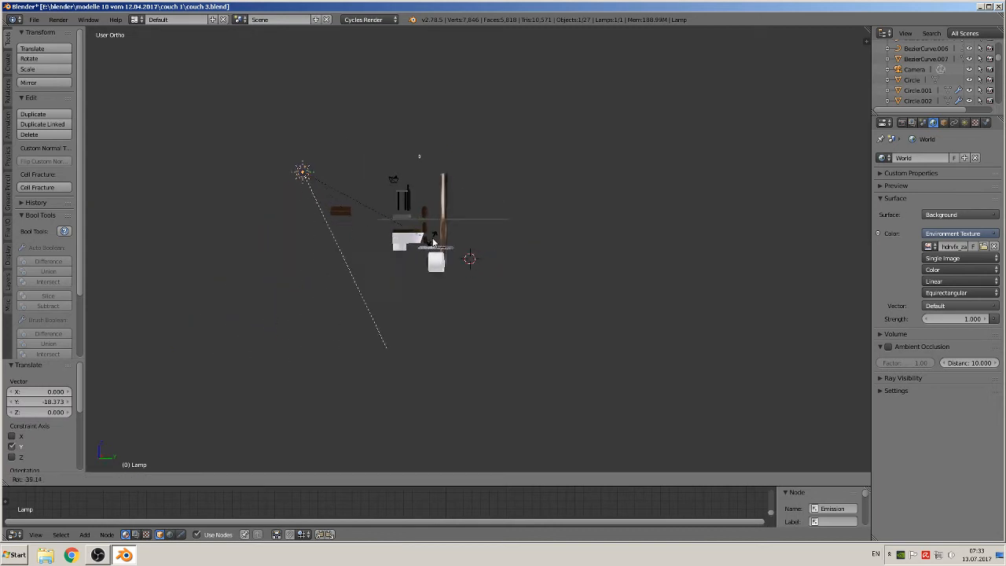
{"action": "left_click", "coordinate": [432, 241]}
{"action": "middle_click_drag", "start_coordinate": [432, 240], "coordinate": [529, 358]}
{"action": "key", "text": "r"}
{"action": "key", "text": "y"}
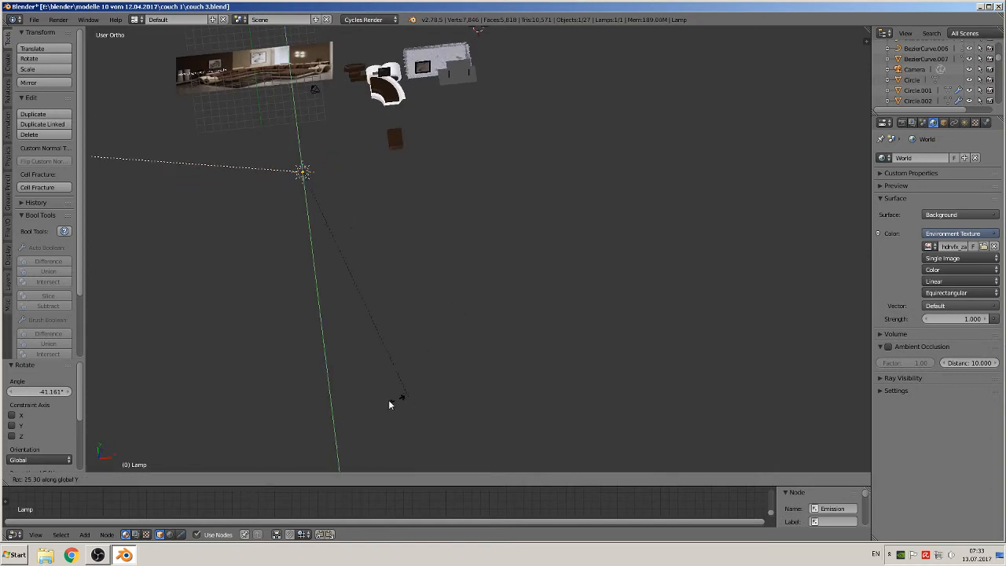
{"action": "right_click", "coordinate": [421, 395]}
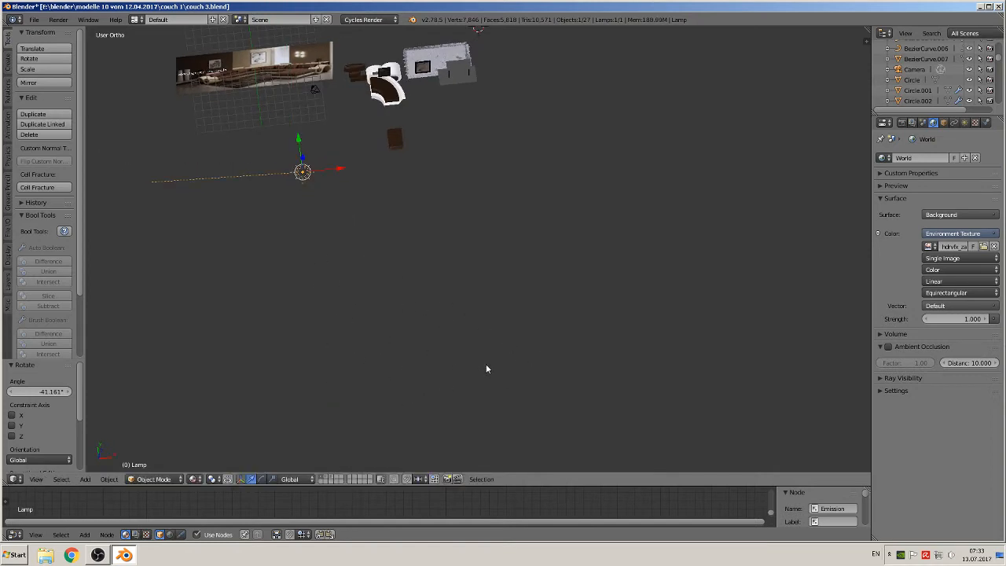
{"action": "key", "text": "r"}
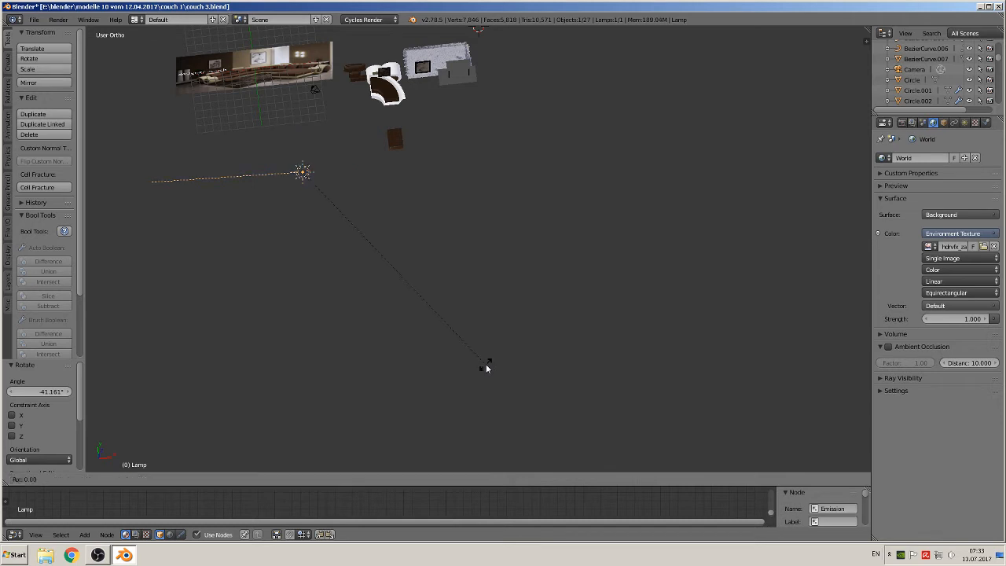
{"action": "key", "text": "y"}
{"action": "right_click", "coordinate": [384, 349]}
{"action": "key", "text": "r"}
{"action": "key", "text": "y"}
{"action": "right_click", "coordinate": [350, 370]}
{"action": "middle_click_drag", "start_coordinate": [349, 371], "coordinate": [318, 322]}
{"action": "key", "text": "r"}
{"action": "key", "text": "y"}
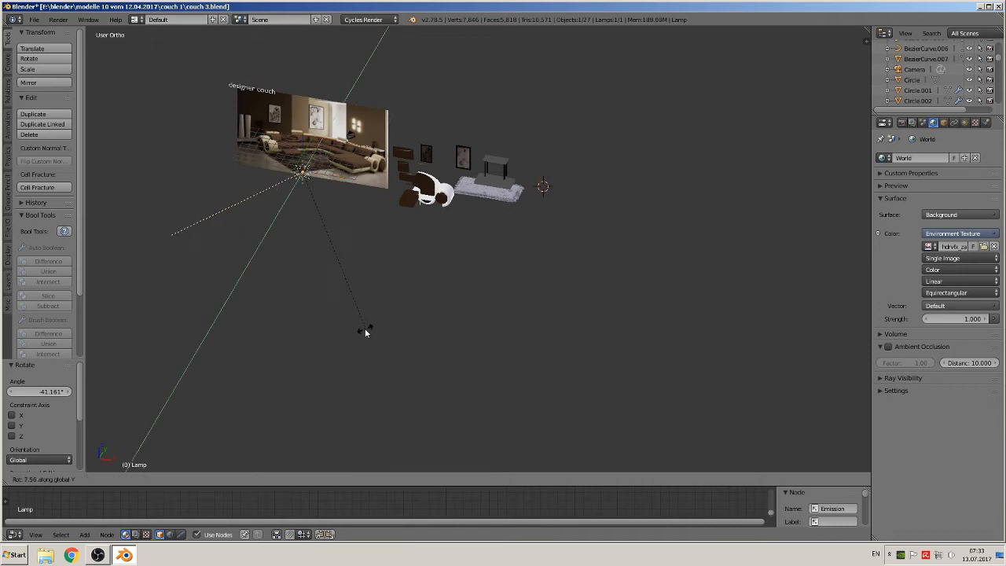
{"action": "right_click", "coordinate": [385, 333]}
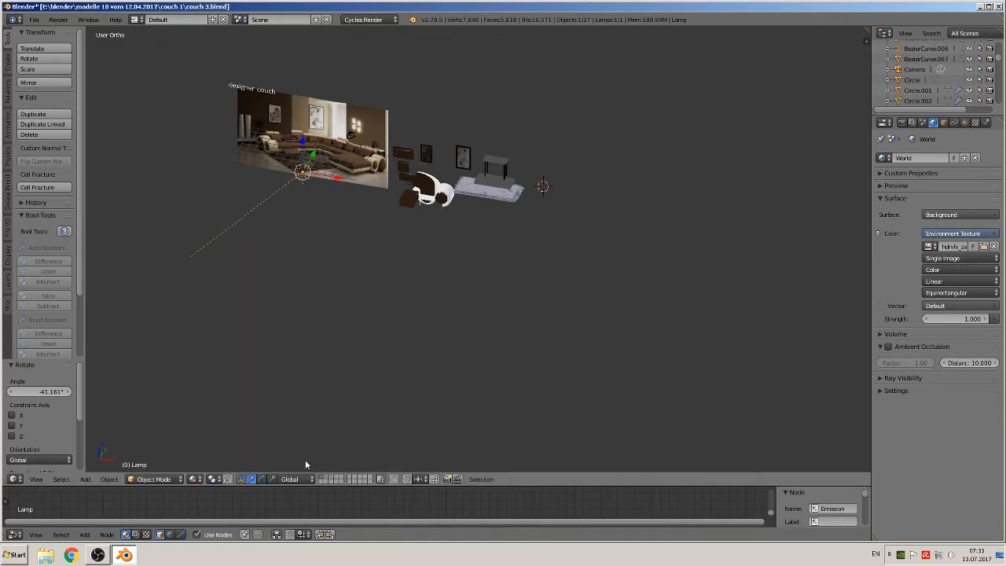
- Rotate the sun lamp by about -46° as seen from the front of the scene, aiming it at the couch parts
{"action": "middle_click_drag", "start_coordinate": [306, 464], "coordinate": [331, 298]}
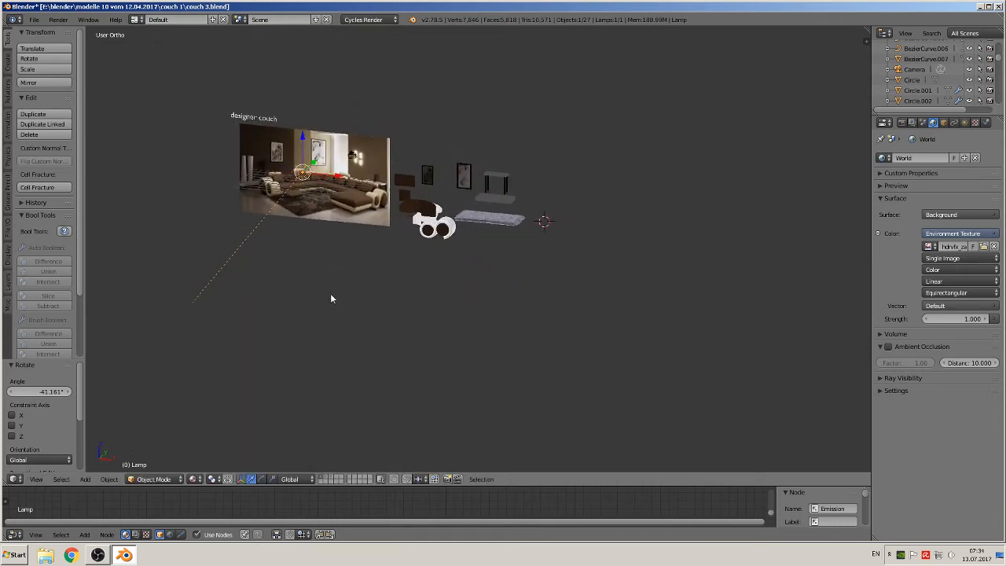
{"action": "key", "text": "r"}
{"action": "left_click", "coordinate": [465, 266]}
{"action": "middle_click_drag", "start_coordinate": [459, 270], "coordinate": [371, 329]}
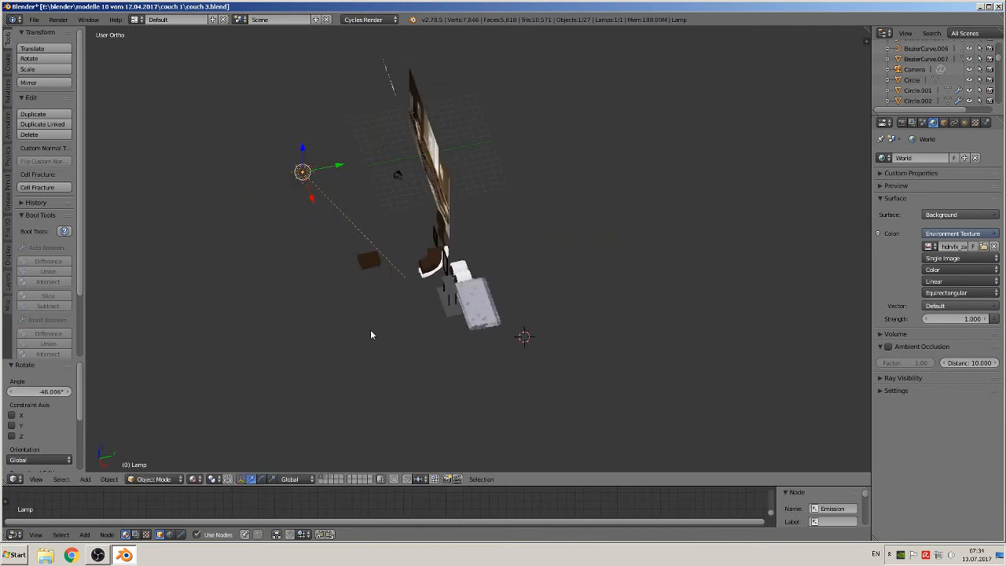
- Set the sun lamp's size to 0.003 and expand its preview
{"action": "left_click", "coordinate": [964, 123]}
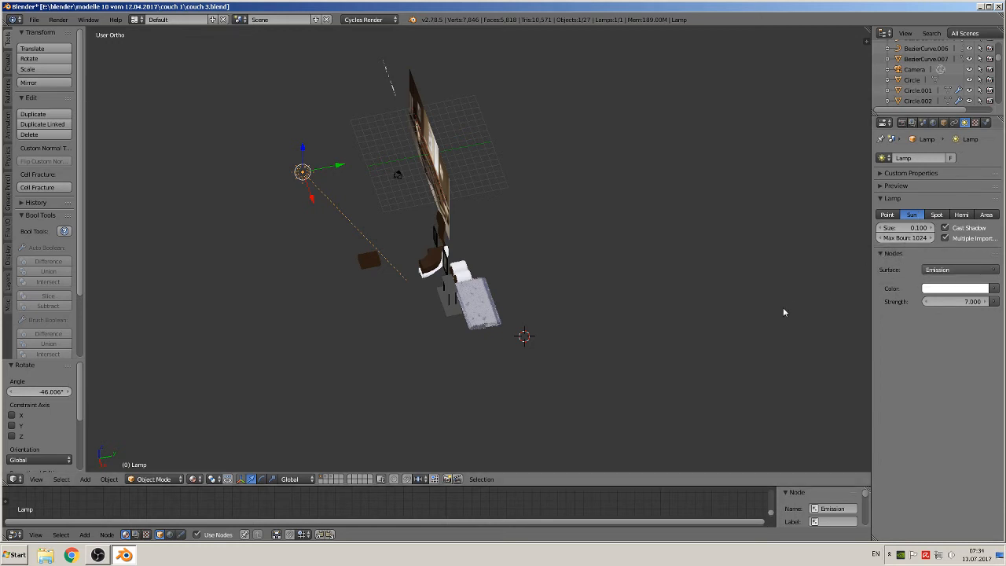
{"action": "middle_click_drag", "start_coordinate": [721, 310], "coordinate": [694, 292]}
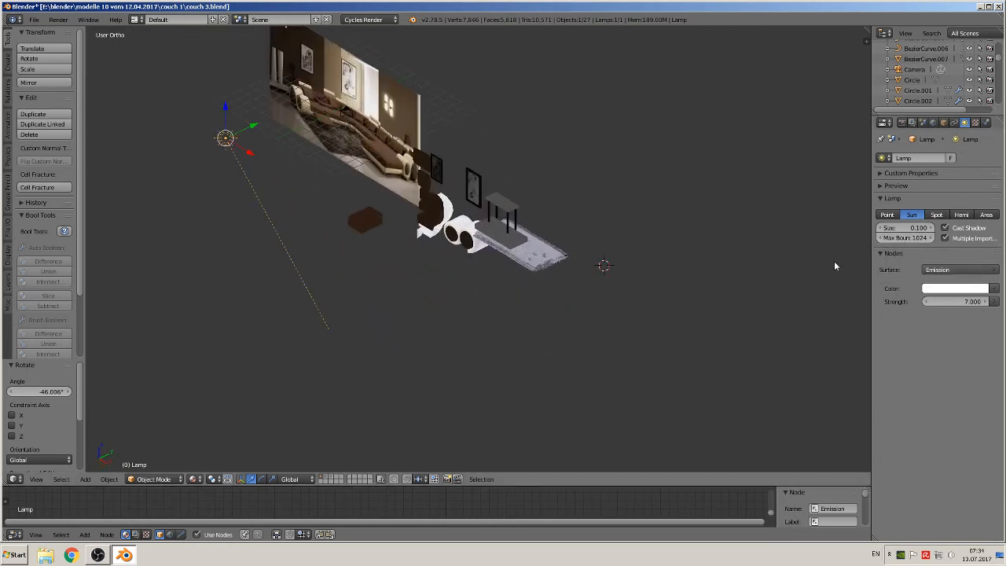
{"action": "left_click", "coordinate": [901, 228]}
{"action": "type", "text": "0.1"}
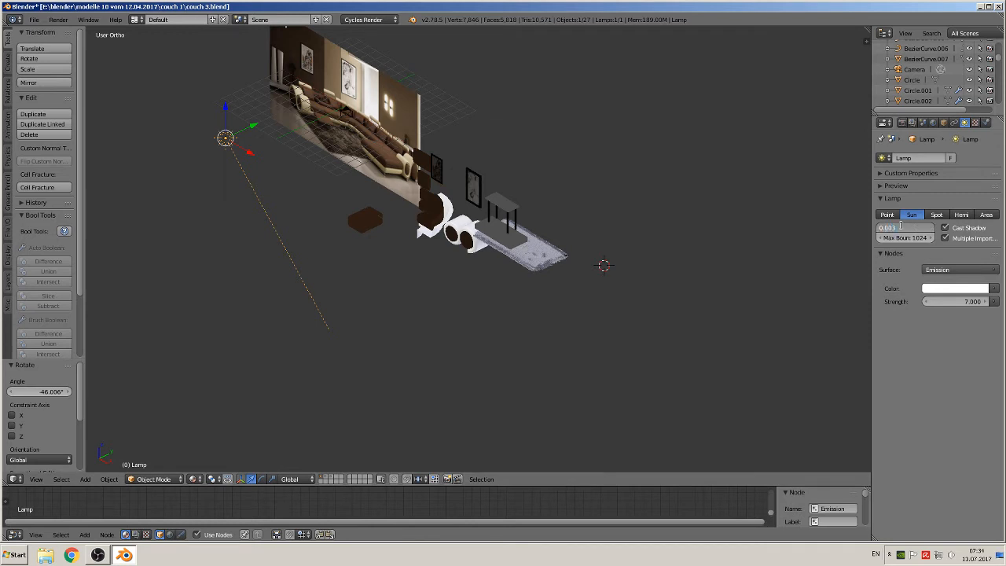
{"action": "key", "text": "Return"}
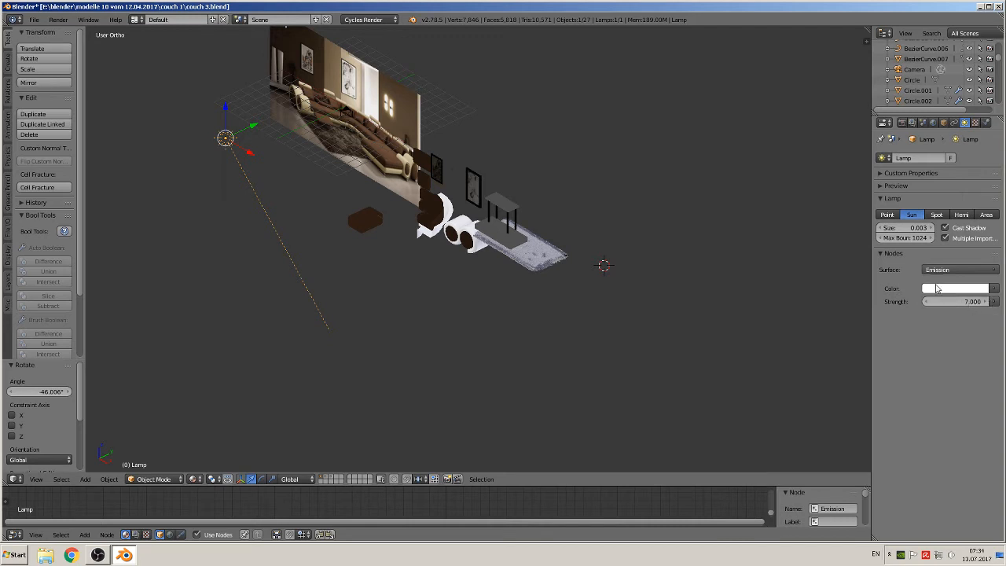
{"action": "left_click", "coordinate": [893, 186]}
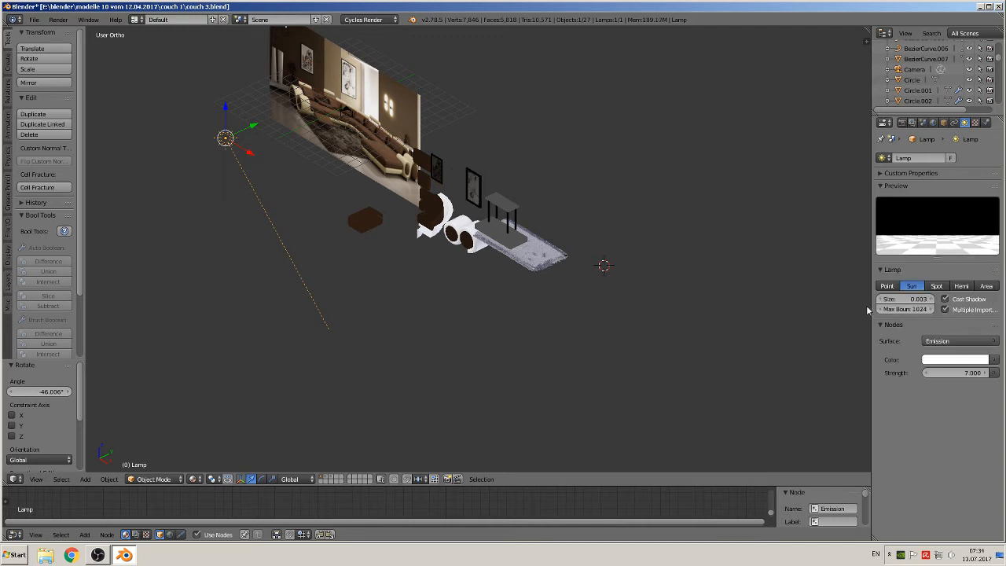
- Switch to the front view and select the wide brown cushion beside the reference image
{"action": "middle_click_drag", "start_coordinate": [602, 265], "coordinate": [582, 267]}
{"action": "scroll", "coordinate": [581, 263], "scroll_direction": "down", "scroll_amount": 2}
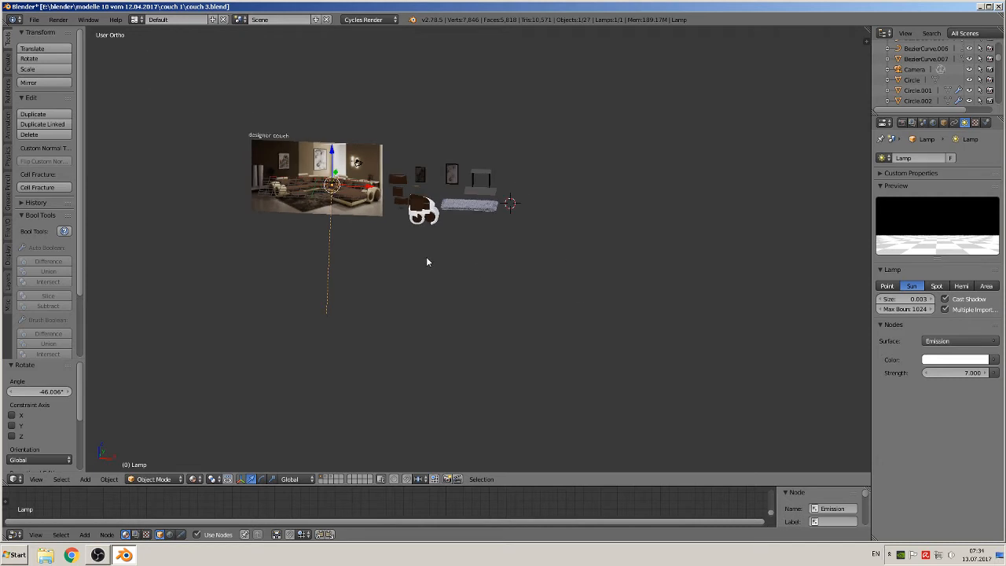
{"action": "middle_click_drag", "start_coordinate": [434, 242], "coordinate": [596, 275], "text": "shift"}
{"action": "scroll", "coordinate": [596, 272], "scroll_direction": "up", "scroll_amount": 3}
{"action": "key", "text": "KP_1"}
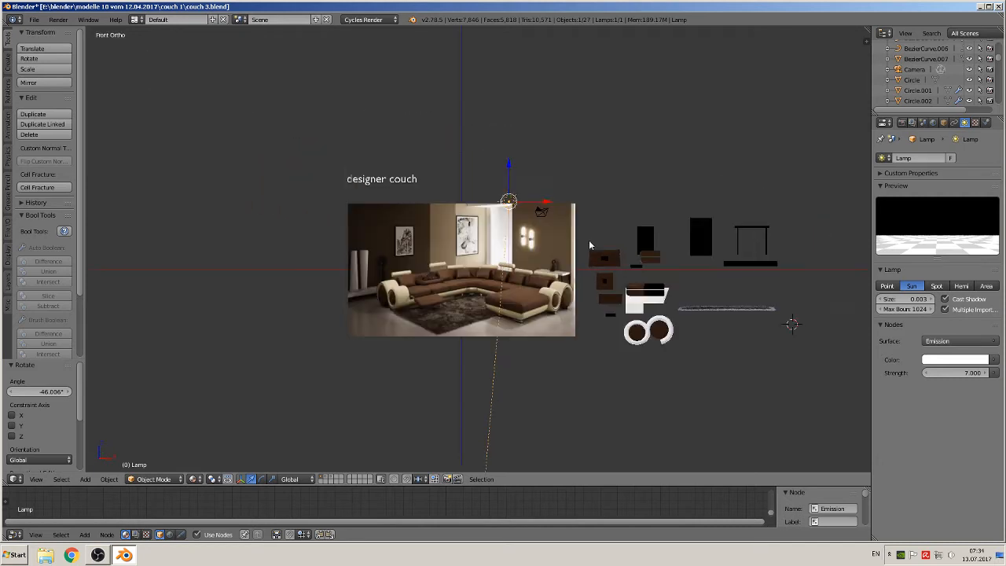
{"action": "scroll", "coordinate": [589, 242], "scroll_direction": "up", "scroll_amount": 4}
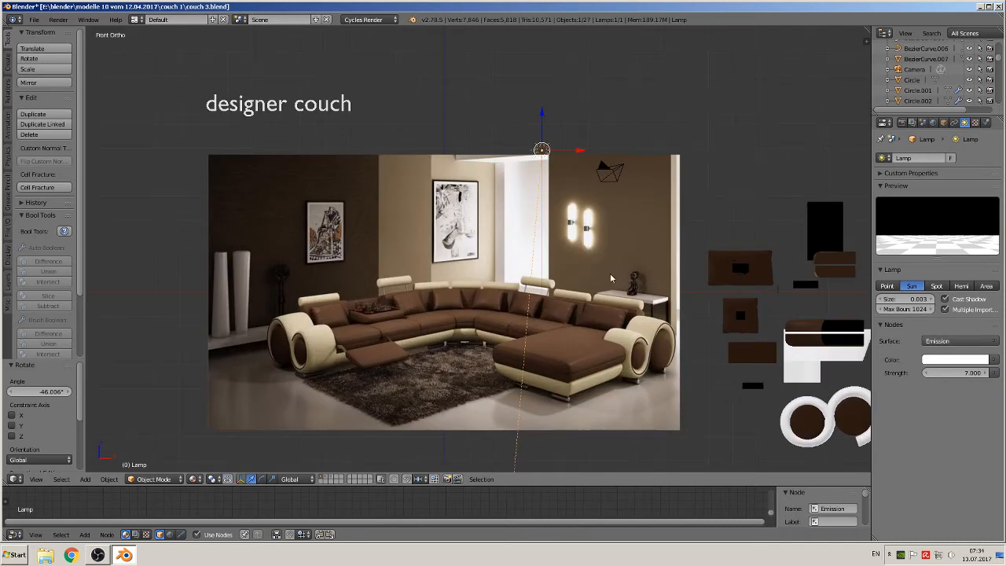
{"action": "middle_click_drag", "start_coordinate": [611, 275], "coordinate": [591, 228], "text": "shift"}
{"action": "scroll", "coordinate": [617, 245], "scroll_direction": "up", "scroll_amount": 2}
{"action": "middle_click_drag", "start_coordinate": [658, 249], "coordinate": [374, 256], "text": "shift"}
{"action": "scroll", "coordinate": [540, 253], "scroll_direction": "up", "scroll_amount": 4}
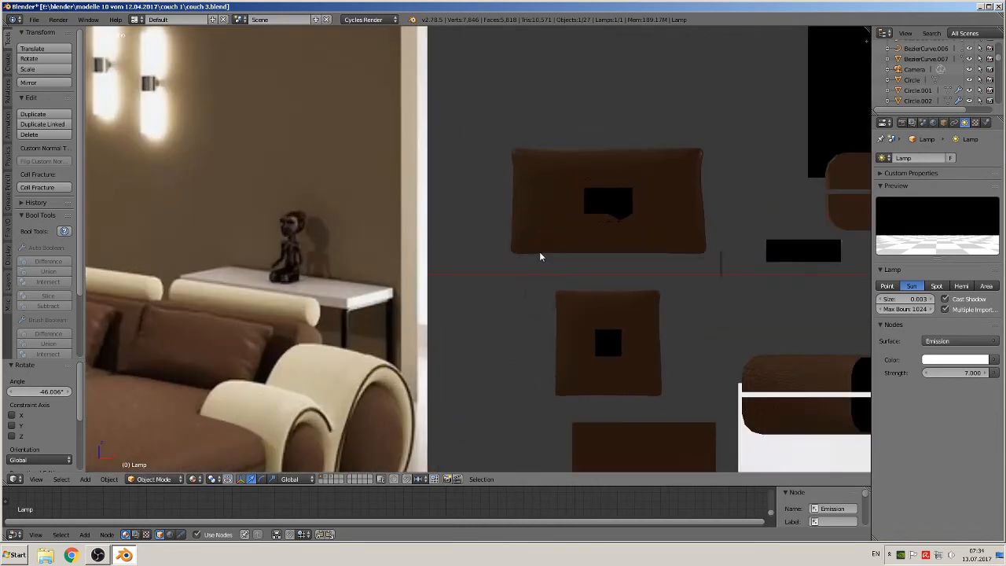
{"action": "scroll", "coordinate": [560, 252], "scroll_direction": "up", "scroll_amount": 1}
{"action": "right_click", "coordinate": [625, 207]}
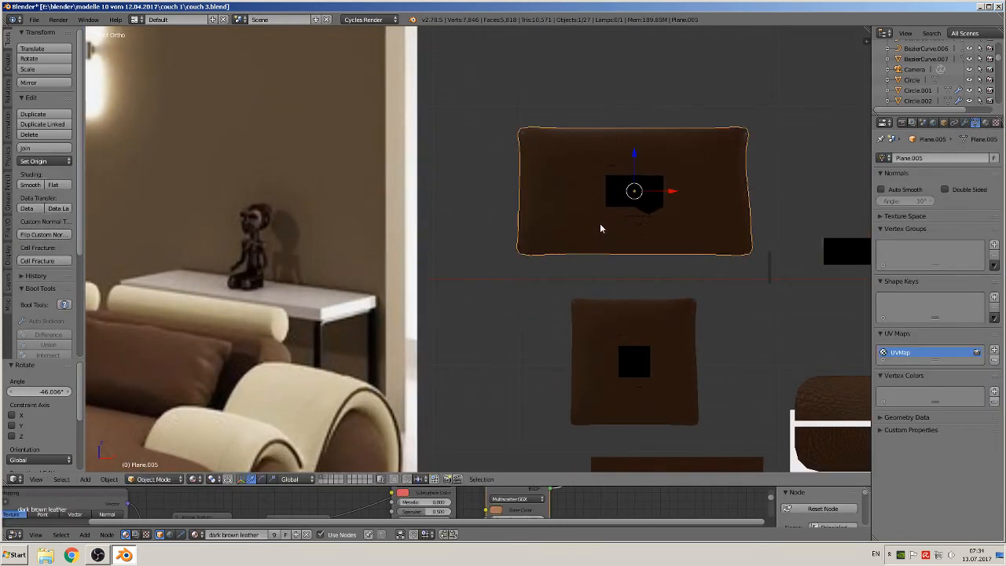
- Examine the leather texture on the curved corner seat cushion up close
{"action": "middle_click_drag", "start_coordinate": [600, 223], "coordinate": [632, 259]}
{"action": "scroll", "coordinate": [632, 280], "scroll_direction": "down", "scroll_amount": 3}
{"action": "middle_click_drag", "start_coordinate": [616, 311], "coordinate": [410, 237], "text": "shift"}
{"action": "scroll", "coordinate": [485, 269], "scroll_direction": "up", "scroll_amount": 1}
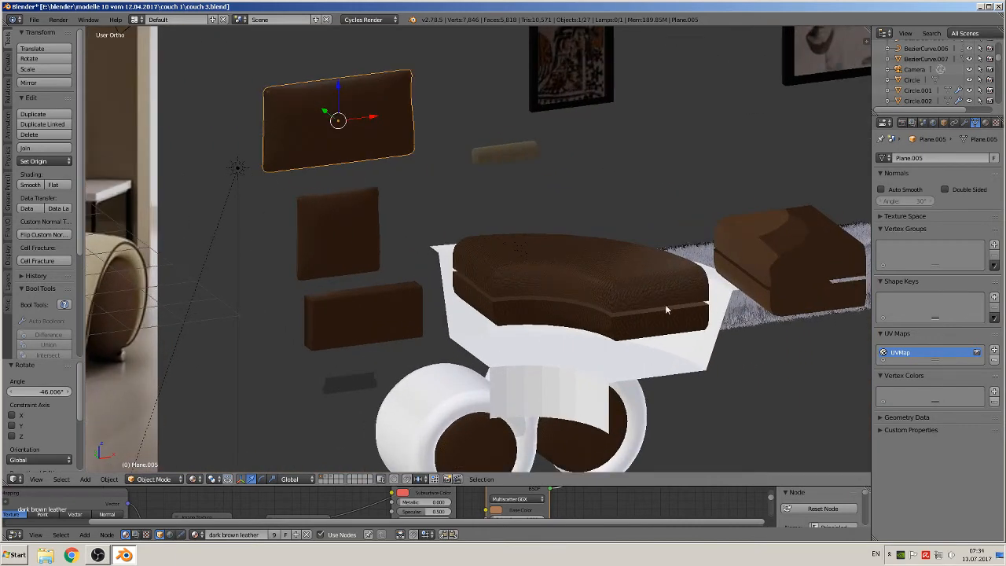
{"action": "scroll", "coordinate": [665, 307], "scroll_direction": "up", "scroll_amount": 5}
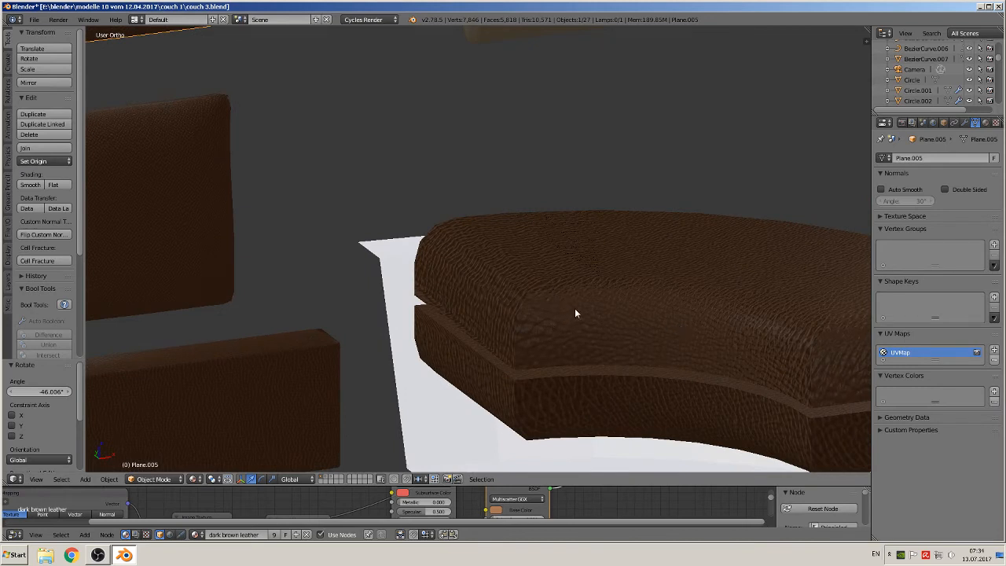
{"action": "scroll", "coordinate": [627, 337], "scroll_direction": "down", "scroll_amount": 5}
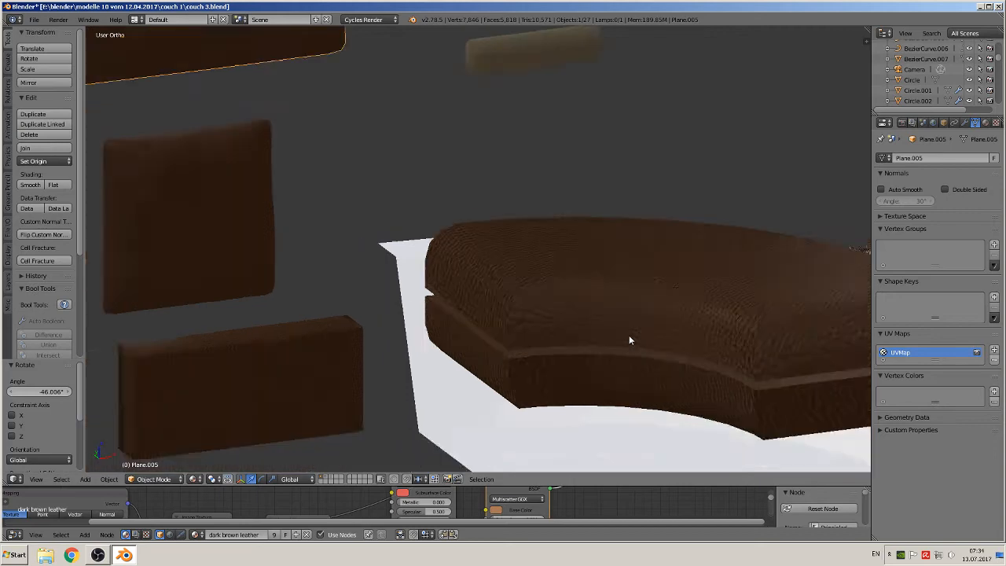
- Add a plane near the lower edge of the reference image and rotate it 90° about the X axis
{"action": "scroll", "coordinate": [628, 333], "scroll_direction": "down", "scroll_amount": 2}
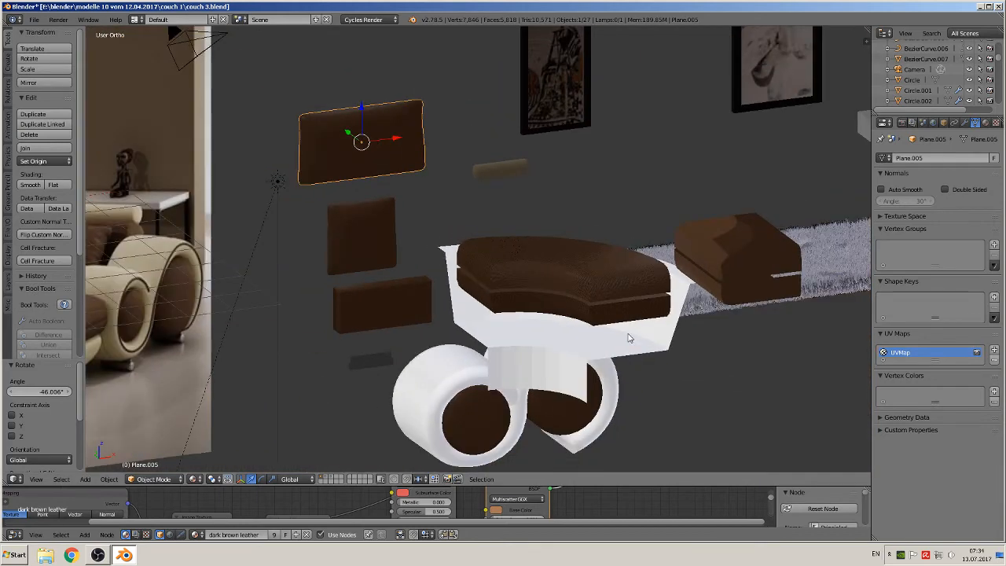
{"action": "scroll", "coordinate": [629, 337], "scroll_direction": "down", "scroll_amount": 2}
{"action": "middle_click_drag", "start_coordinate": [550, 315], "coordinate": [216, 283], "text": "shift"}
{"action": "middle_click_drag", "start_coordinate": [161, 260], "coordinate": [326, 212], "text": "shift"}
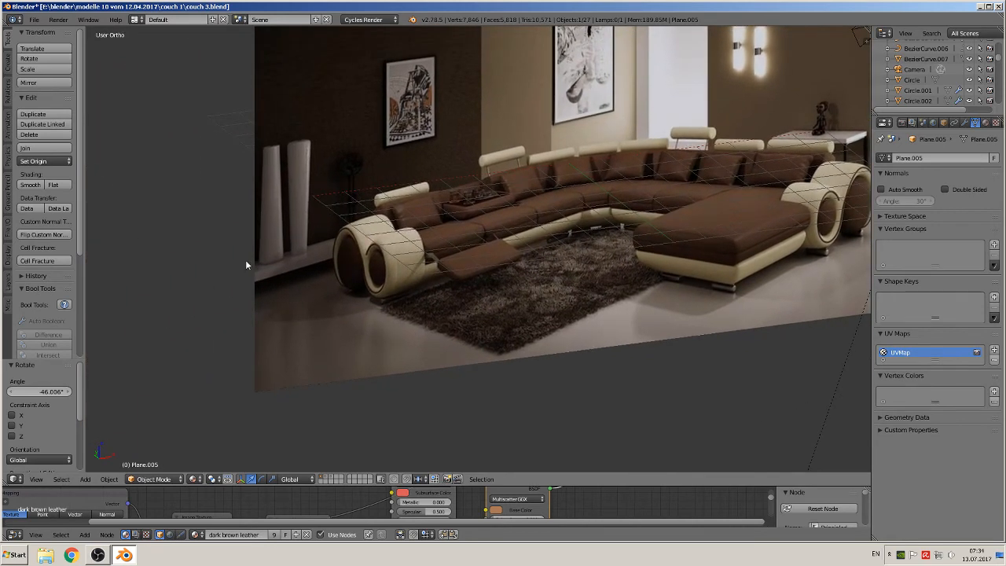
{"action": "key", "text": "KP_1"}
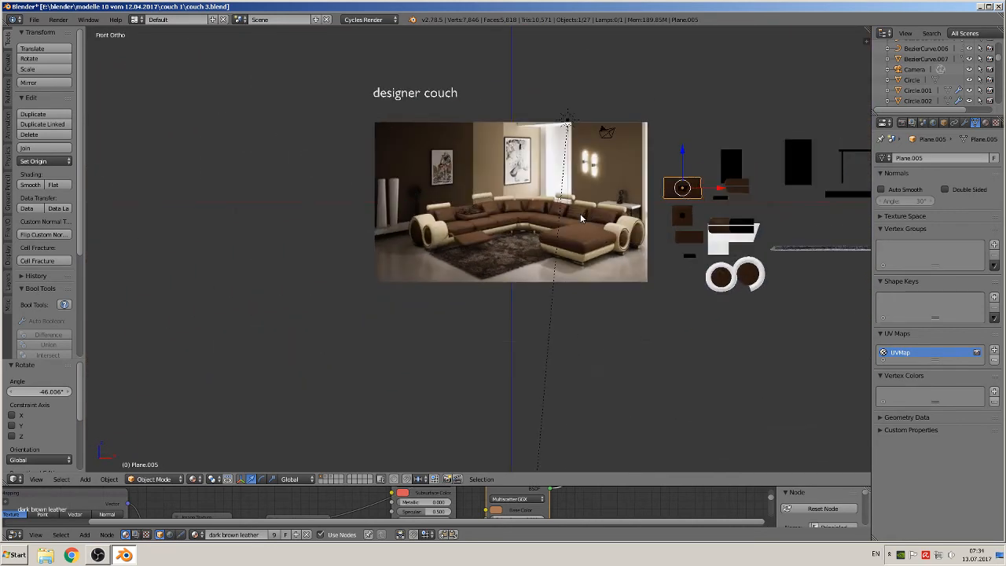
{"action": "scroll", "coordinate": [477, 213], "scroll_direction": "up", "scroll_amount": 2}
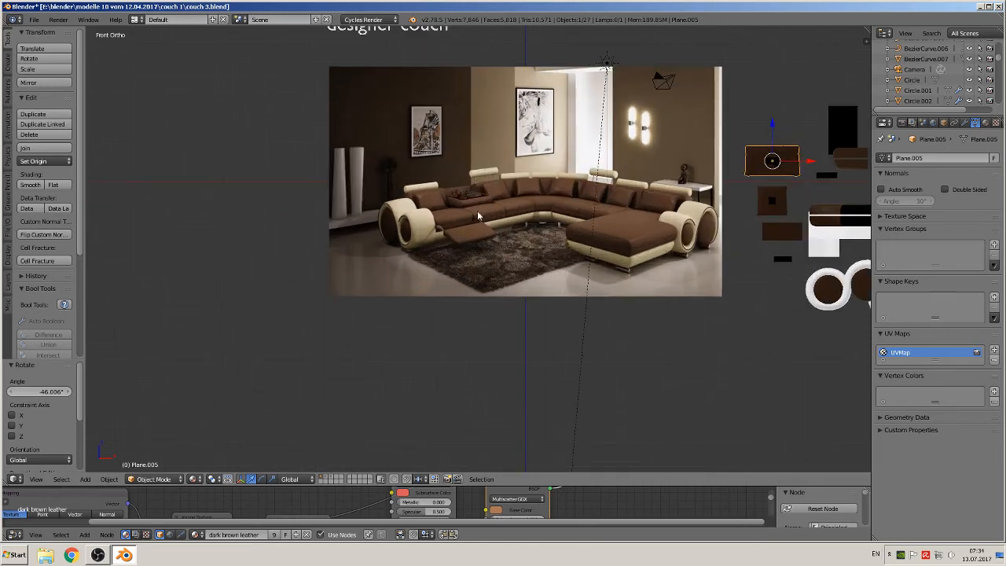
{"action": "left_click", "coordinate": [86, 479]}
{"action": "mouse_move", "coordinate": [104, 467]}
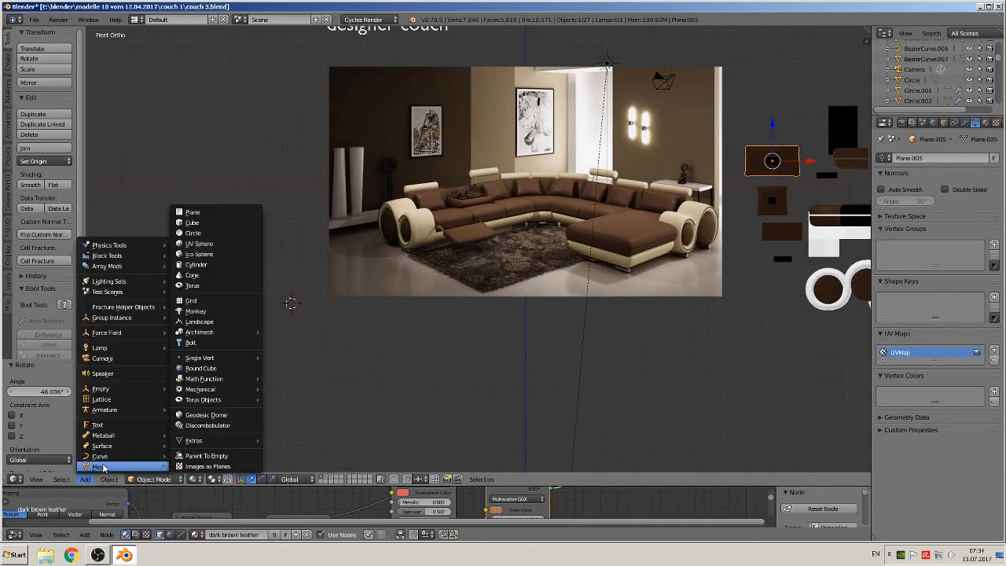
{"action": "left_click", "coordinate": [230, 212]}
{"action": "key", "text": "r"}
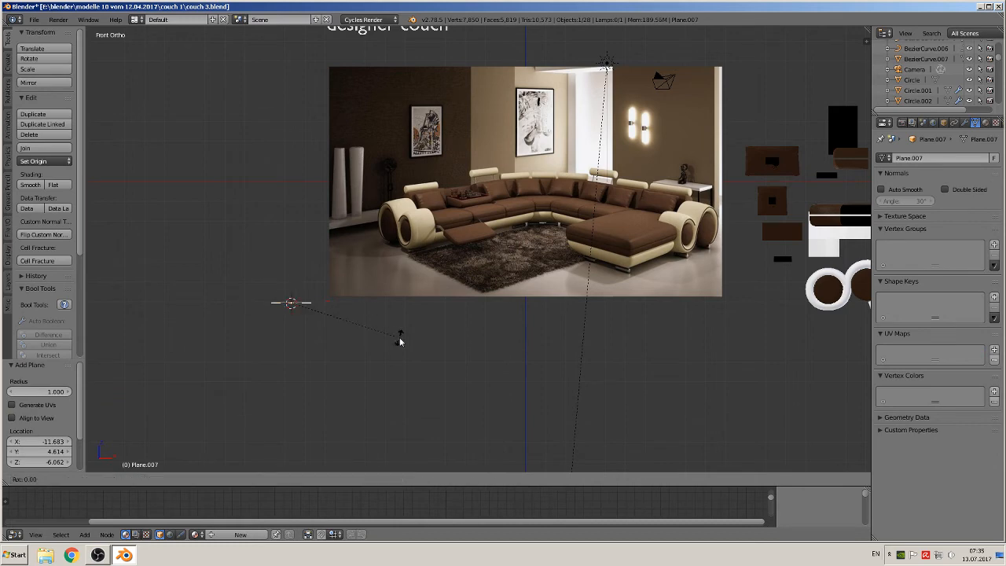
{"action": "key", "text": "x"}
{"action": "key", "text": "9"}
{"action": "key", "text": "0"}
{"action": "key", "text": "Return"}
- Scale the upright plane by about 5.3 and move it about -7.8 along the Y axis, in front of the reference image
{"action": "key", "text": "s"}
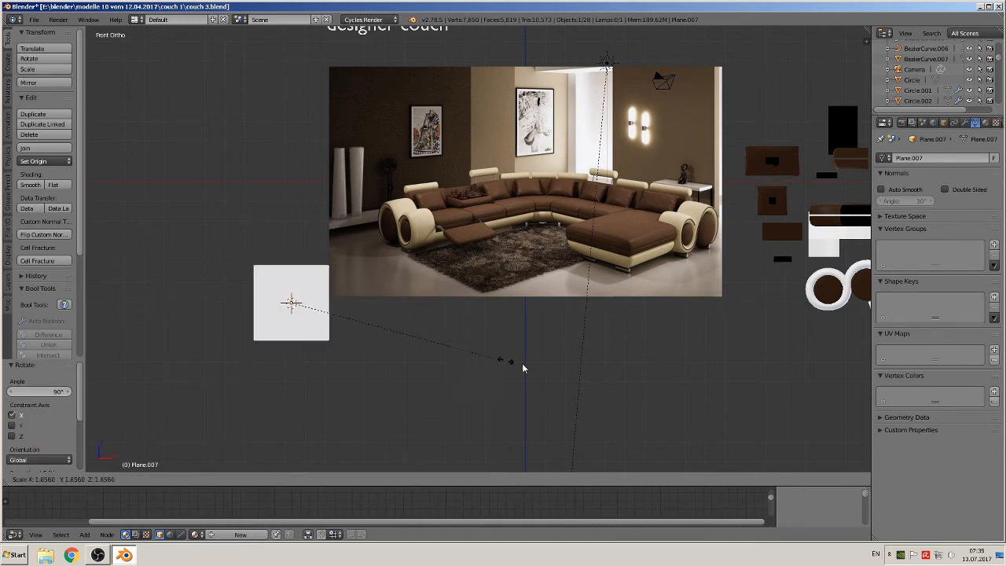
{"action": "left_click", "coordinate": [100, 356]}
{"action": "middle_click_drag", "start_coordinate": [210, 338], "coordinate": [157, 356]}
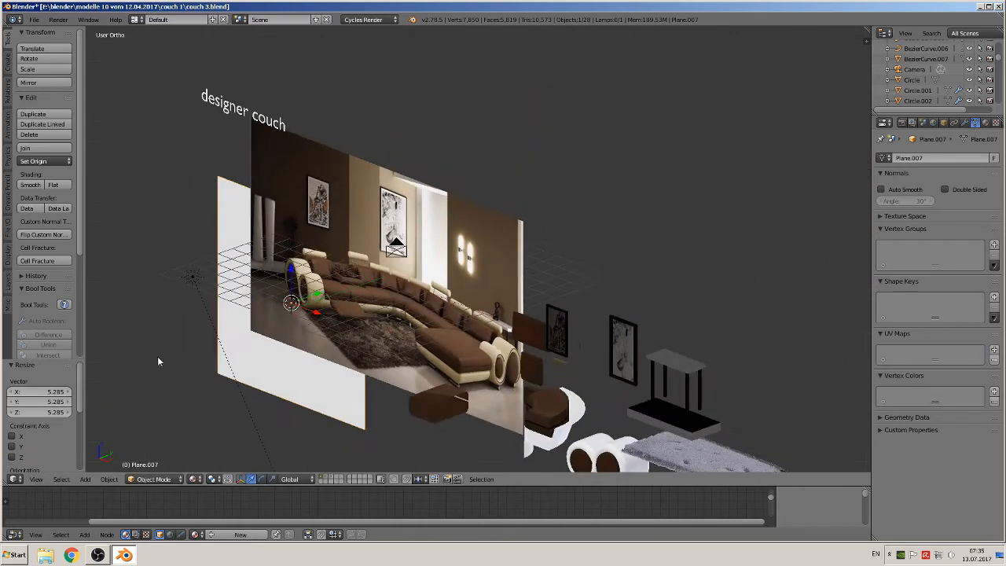
{"action": "key", "text": "g"}
{"action": "key", "text": "y"}
{"action": "left_click", "coordinate": [236, 359]}
{"action": "key", "text": "KP_1"}
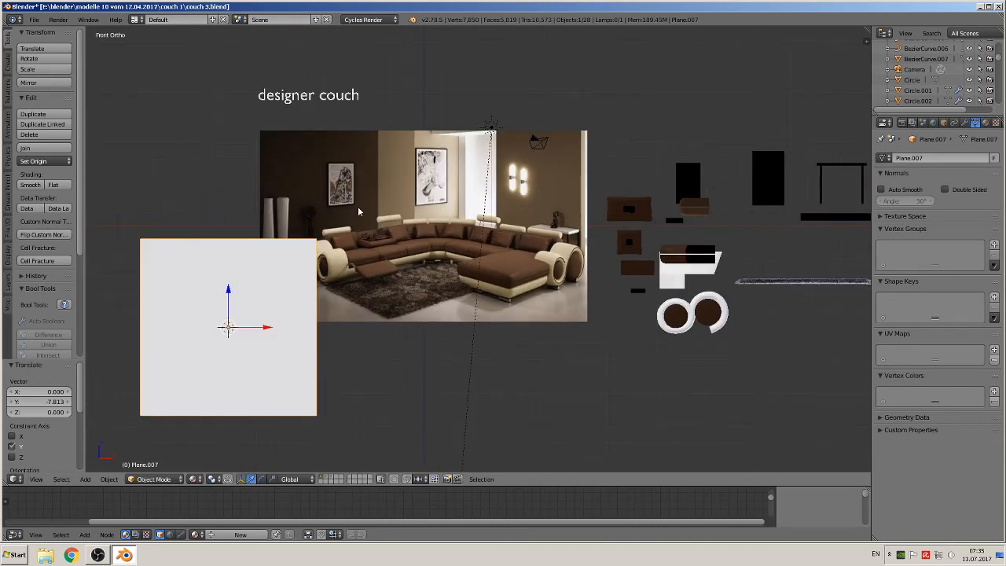
{"action": "middle_click_drag", "start_coordinate": [333, 321], "coordinate": [374, 330]}
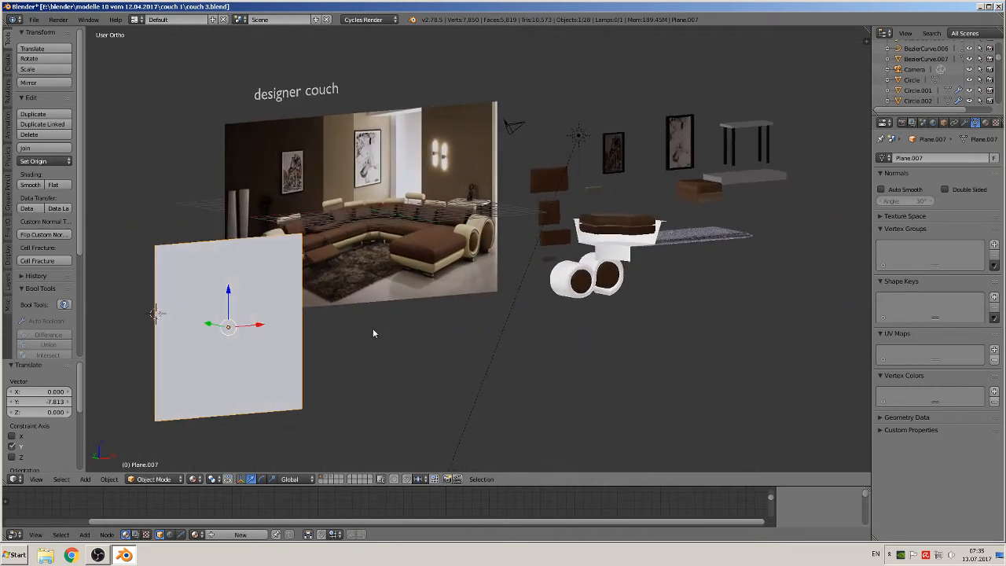
- Extrude the upright plane's vertical edge nearest the reference couch by about -3.3 along the Y axis
{"action": "key", "text": "Tab"}
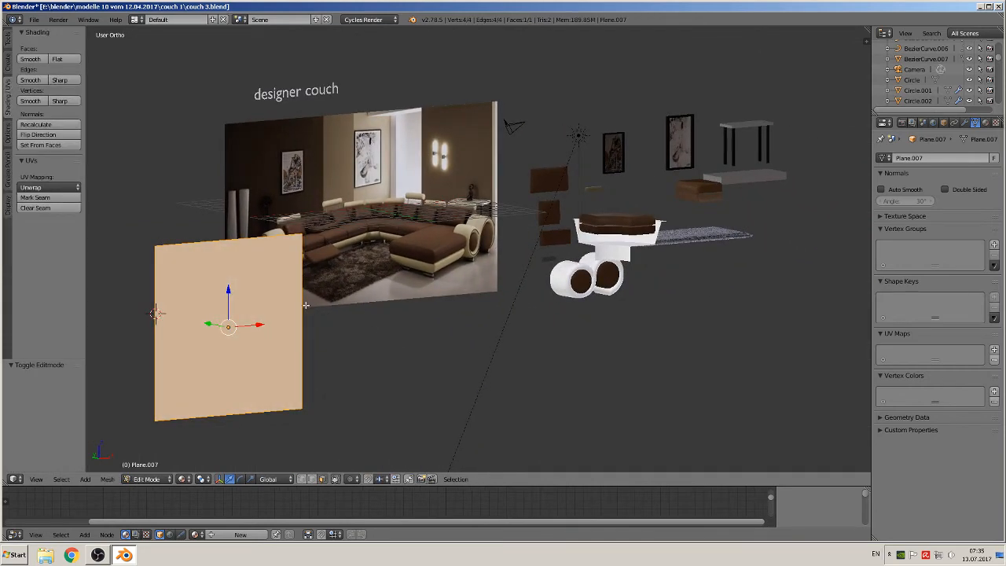
{"action": "left_click", "coordinate": [312, 480]}
{"action": "right_click", "coordinate": [301, 338]}
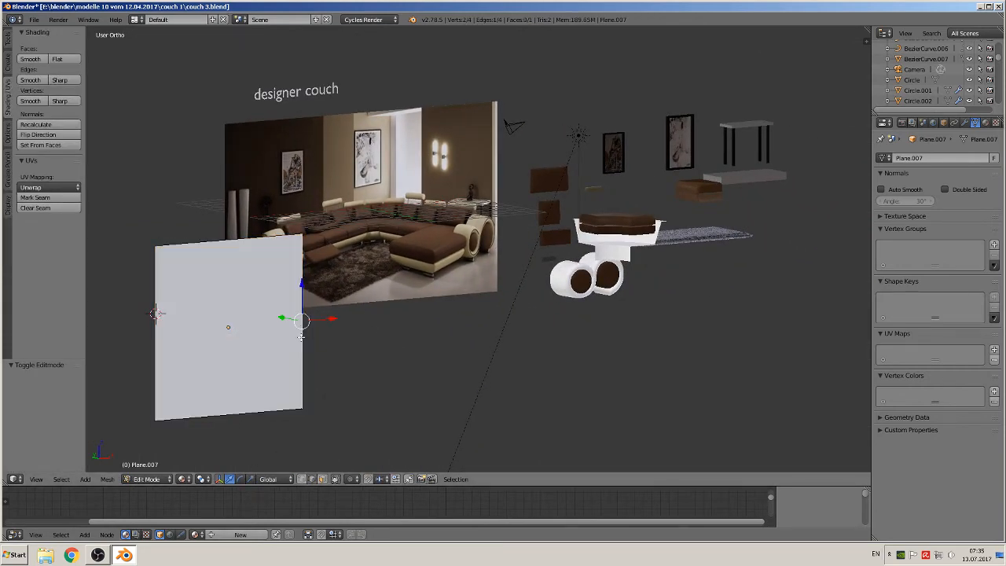
{"action": "middle_click_drag", "start_coordinate": [301, 338], "coordinate": [320, 369]}
{"action": "key", "text": "e"}
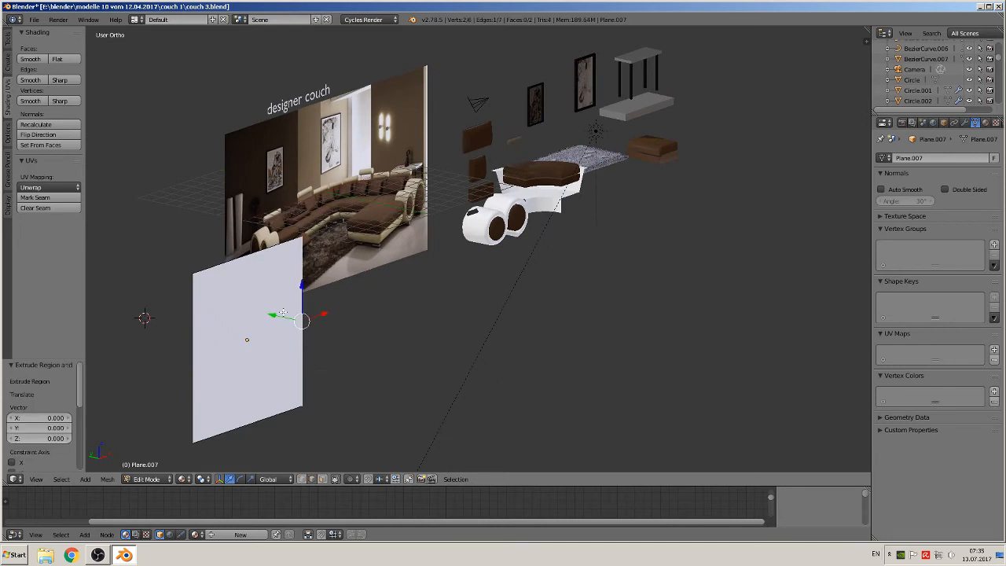
{"action": "key", "text": "y"}
{"action": "left_click", "coordinate": [320, 344]}
{"action": "middle_click_drag", "start_coordinate": [321, 343], "coordinate": [247, 322]}
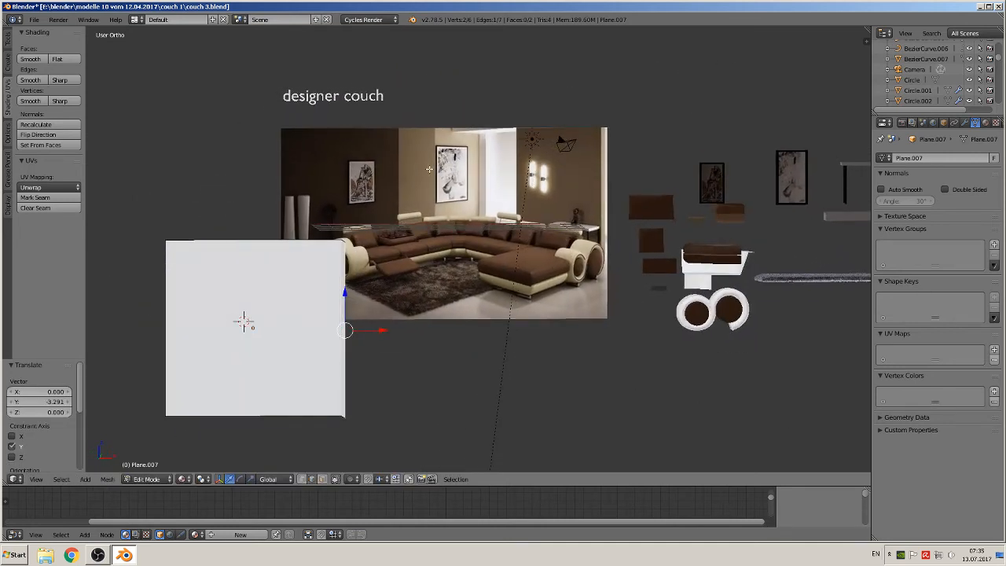
- Extrude the wall's open vertical edge about 4.5 along the X axis to form a second front-facing section
{"action": "middle_click_drag", "start_coordinate": [383, 339], "coordinate": [413, 367]}
{"action": "key", "text": "e"}
{"action": "left_click", "coordinate": [387, 355]}
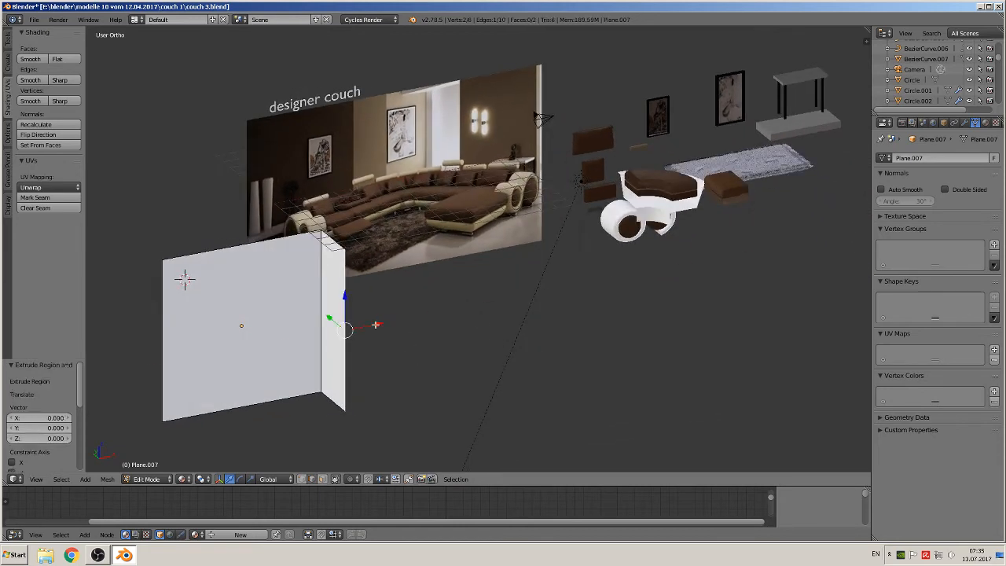
{"action": "left_click_drag", "start_coordinate": [376, 325], "coordinate": [445, 313]}
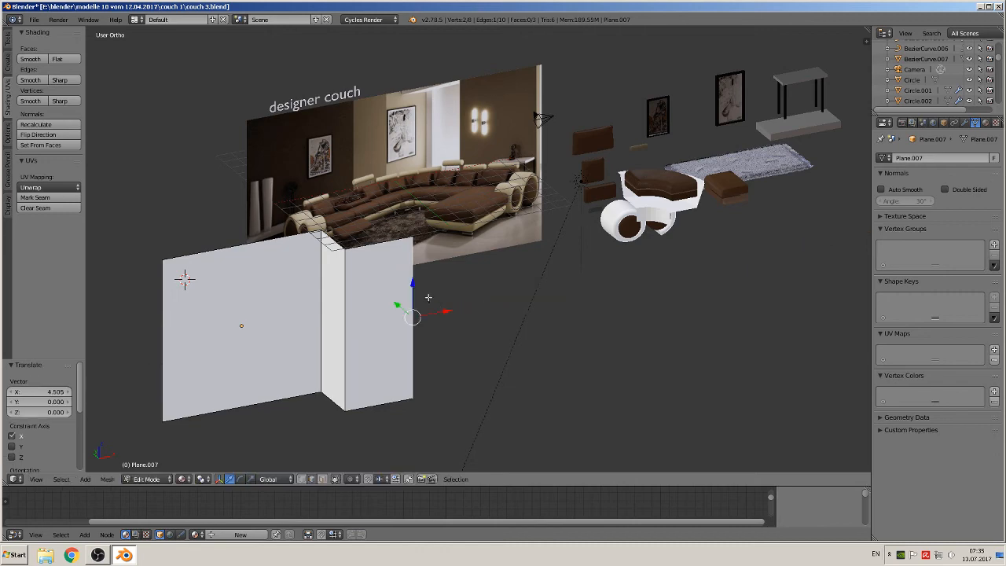
{"action": "middle_click_drag", "start_coordinate": [428, 297], "coordinate": [450, 250]}
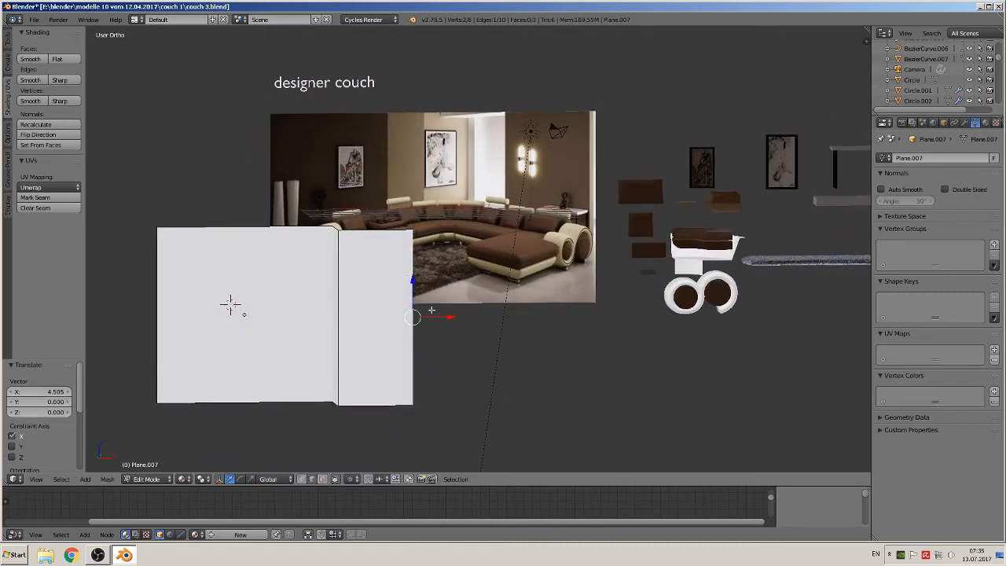
- Extrude the wall's open edge a short way forward along Y, and again about 6.5 along X for a third section
{"action": "middle_click_drag", "start_coordinate": [432, 310], "coordinate": [453, 339]}
{"action": "key", "text": "e"}
{"action": "left_click", "coordinate": [453, 339]}
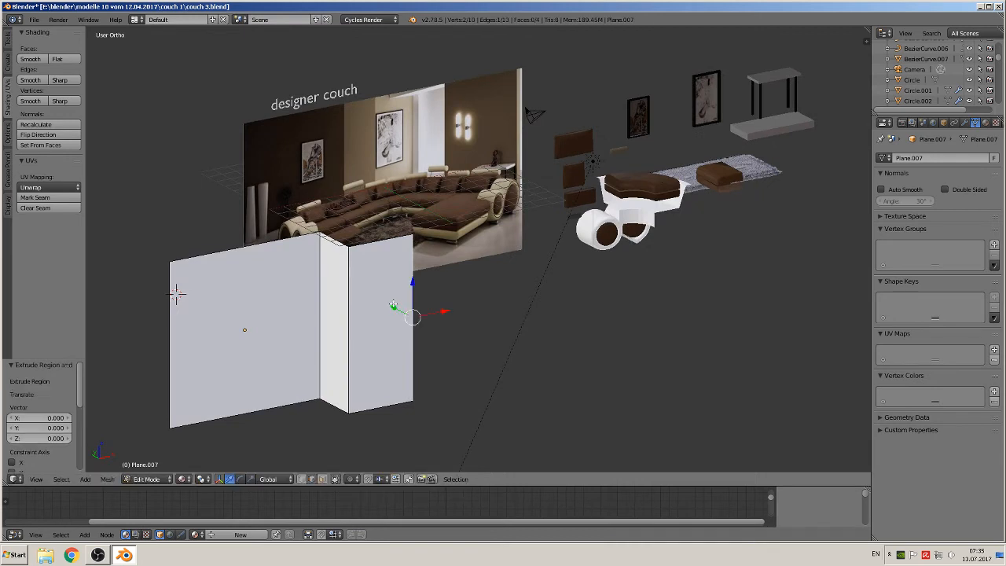
{"action": "left_click_drag", "start_coordinate": [393, 304], "coordinate": [524, 329]}
{"action": "key", "text": "e"}
{"action": "left_click", "coordinate": [402, 316]}
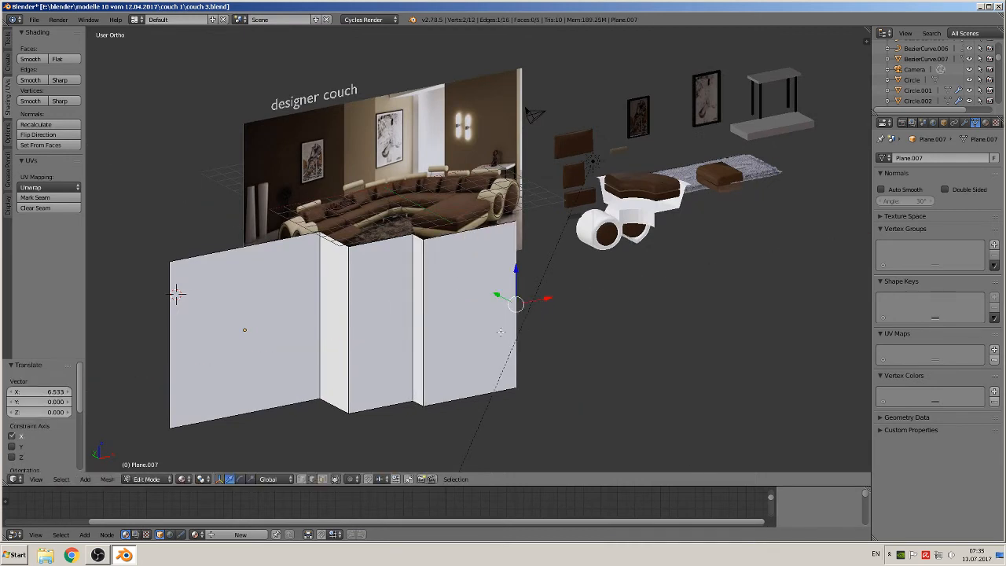
{"action": "middle_click_drag", "start_coordinate": [365, 200], "coordinate": [408, 193]}
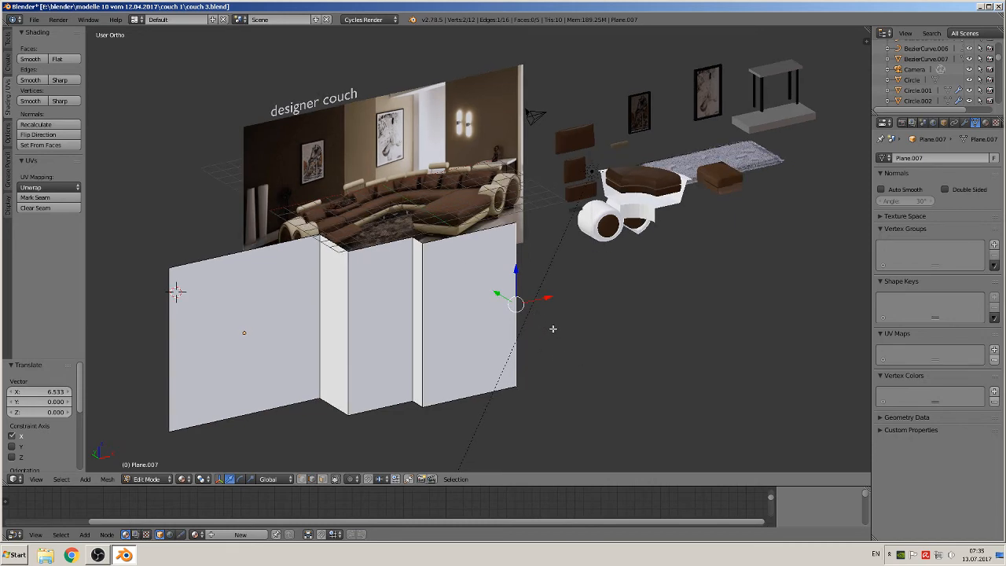
{"action": "middle_click_drag", "start_coordinate": [553, 329], "coordinate": [511, 274]}
{"action": "middle_click_drag", "start_coordinate": [436, 265], "coordinate": [413, 240]}
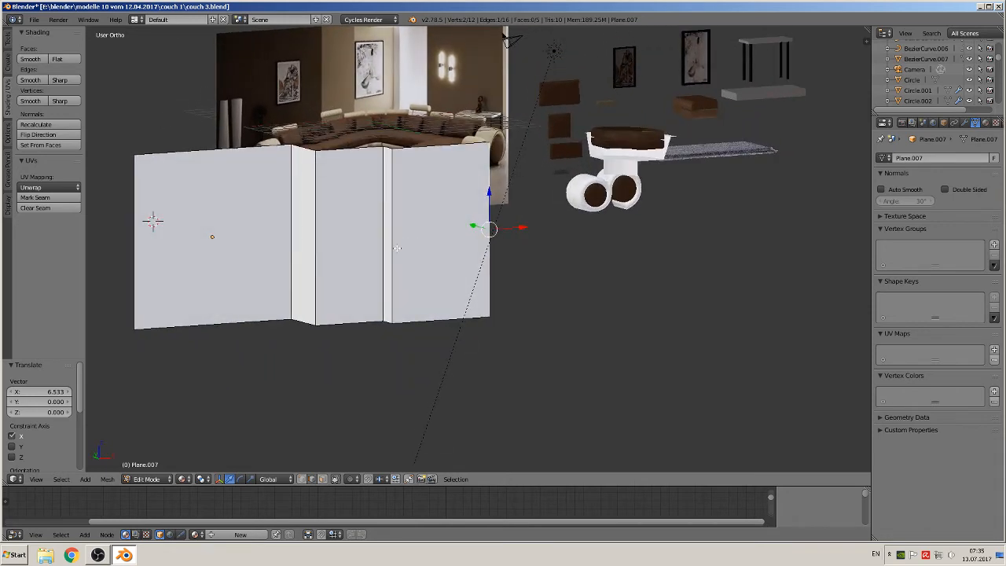
- Duplicate the vertical corner edge where the third wall section starts and move the copy about -6.2 along the Y axis
{"action": "right_click", "coordinate": [397, 248]}
{"action": "middle_click_drag", "start_coordinate": [397, 248], "coordinate": [474, 322]}
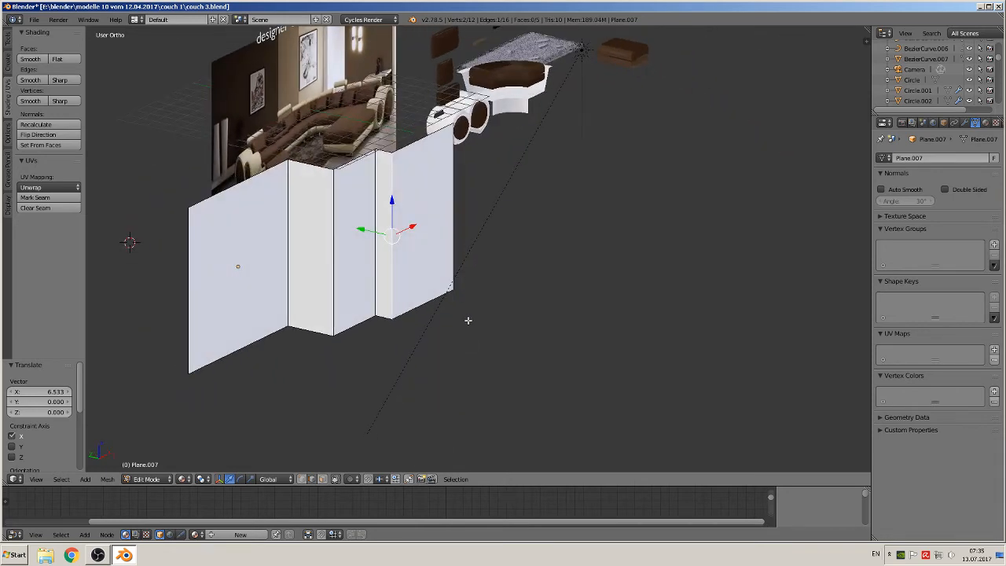
{"action": "key", "text": "shift+d"}
{"action": "right_click", "coordinate": [467, 320]}
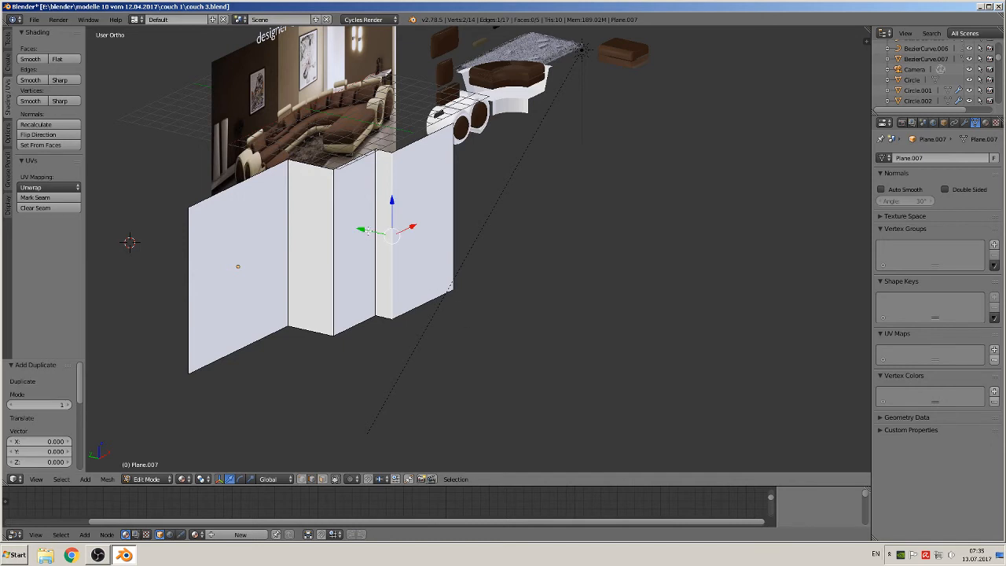
{"action": "key", "text": "g"}
{"action": "key", "text": "y"}
{"action": "left_click", "coordinate": [448, 272]}
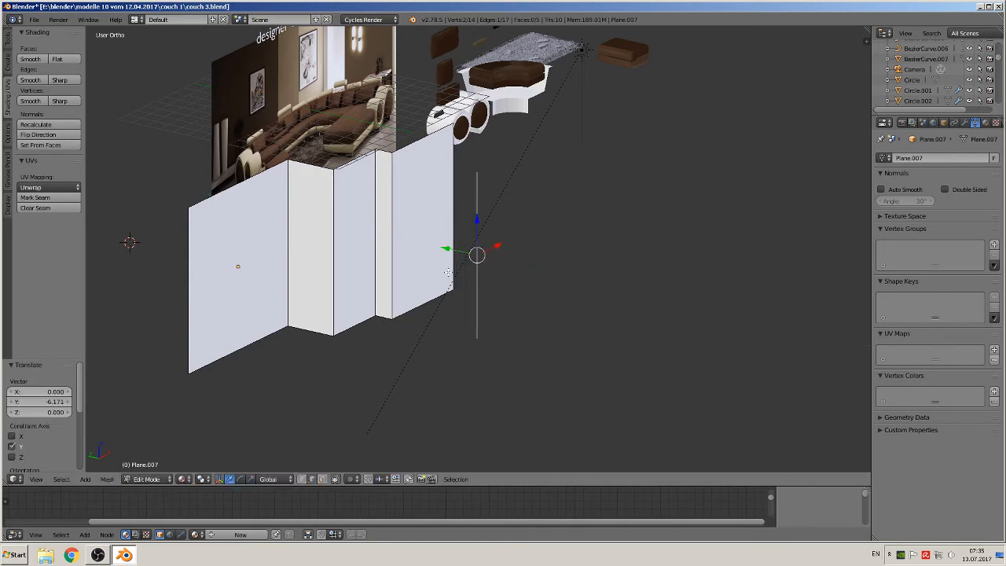
- Extrude the duplicated edge by about -11.3 along the Y axis to form a detached side wall
{"action": "key", "text": "e"}
{"action": "key", "text": "y"}
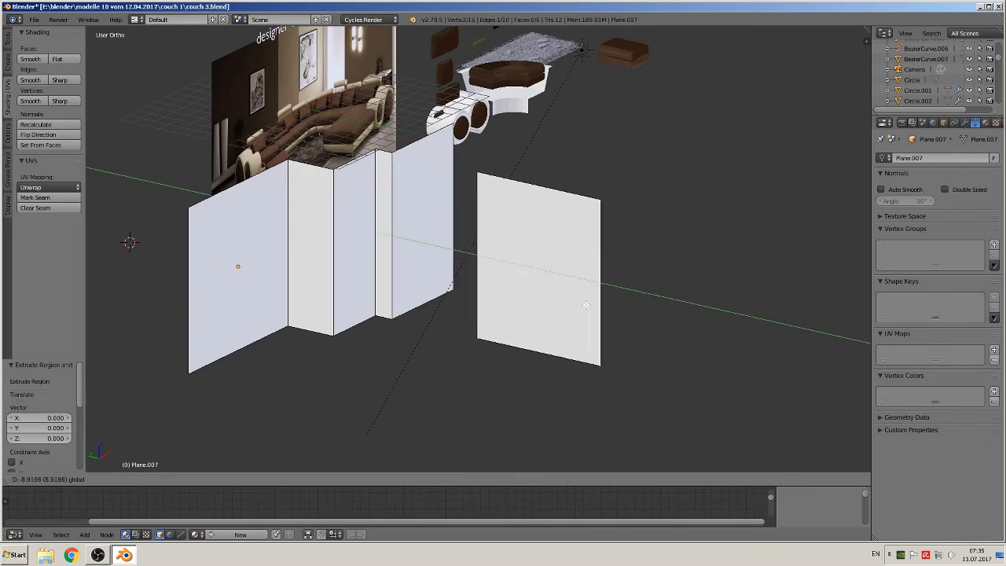
{"action": "left_click", "coordinate": [603, 316]}
{"action": "middle_click_drag", "start_coordinate": [603, 315], "coordinate": [552, 304]}
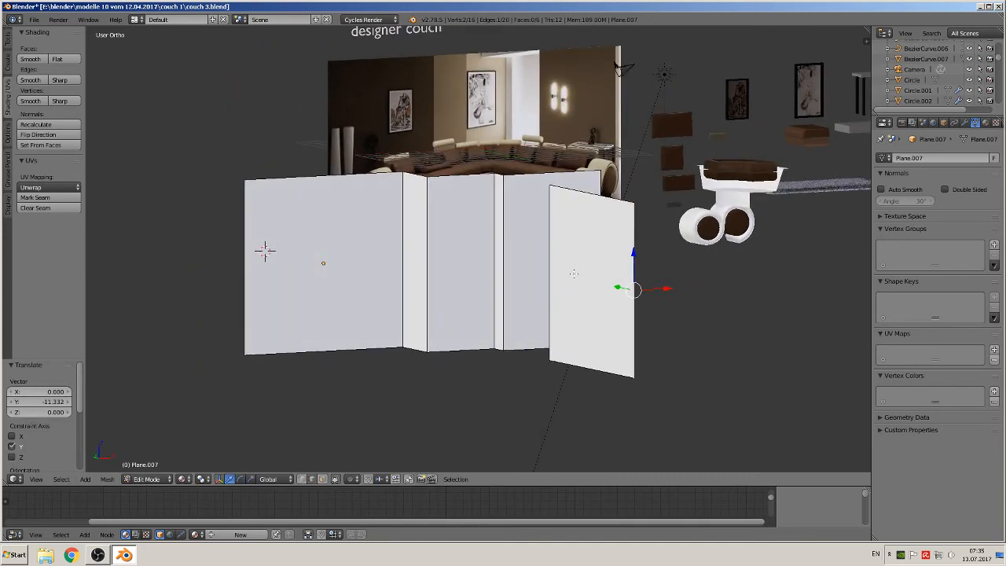
- Leave mesh editing and move the whole wall object about -18 along X and 6.5 along Y, clear of the reference image
{"action": "key", "text": "Tab"}
{"action": "middle_click_drag", "start_coordinate": [571, 295], "coordinate": [543, 329]}
{"action": "scroll", "coordinate": [543, 329], "scroll_direction": "down", "scroll_amount": 3}
{"action": "left_click_drag", "start_coordinate": [458, 235], "coordinate": [283, 248]}
{"action": "middle_click_drag", "start_coordinate": [265, 270], "coordinate": [301, 286]}
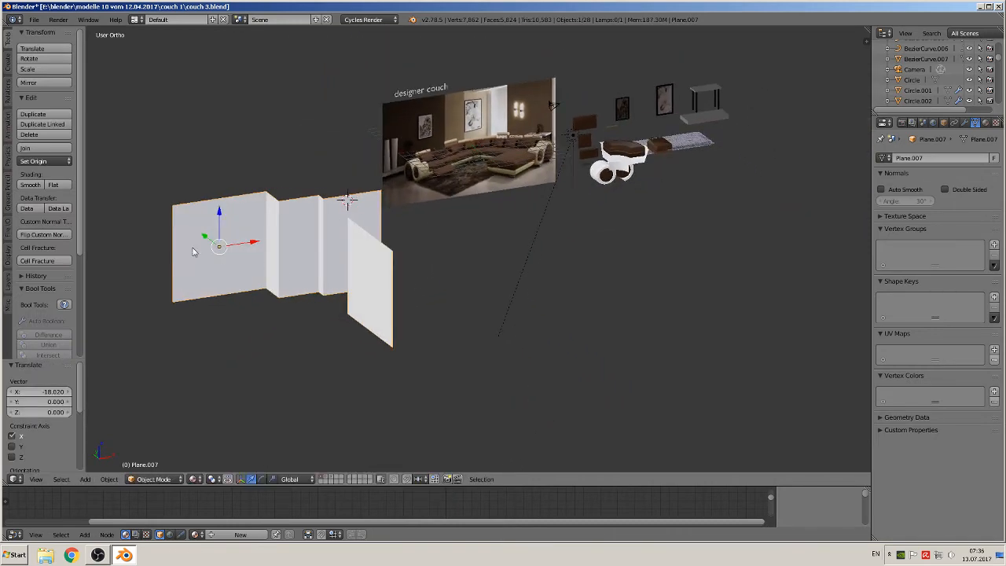
{"action": "left_click_drag", "start_coordinate": [205, 241], "coordinate": [180, 216]}
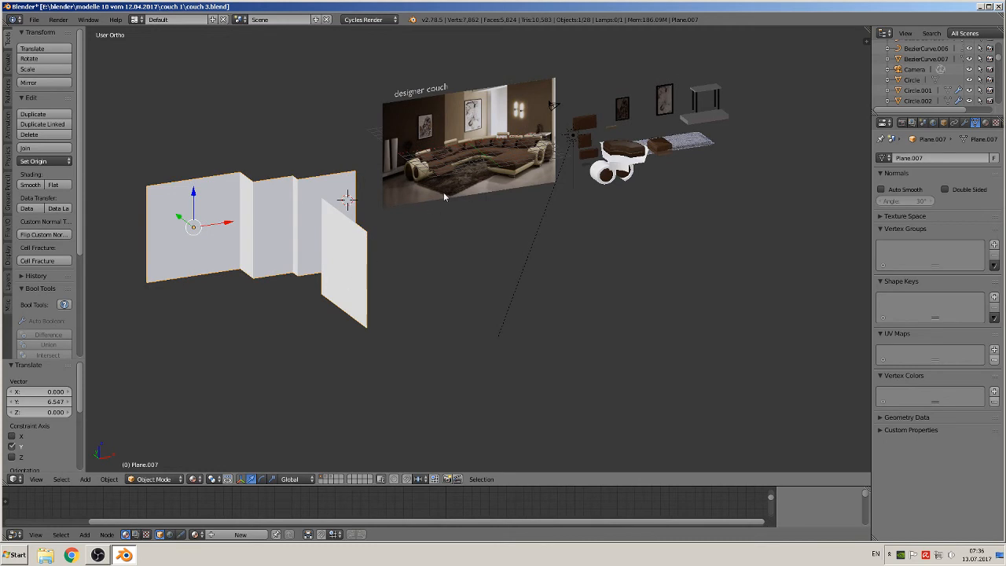
{"action": "middle_click_drag", "start_coordinate": [314, 285], "coordinate": [455, 264], "text": "shift"}
{"action": "scroll", "coordinate": [455, 264], "scroll_direction": "up", "scroll_amount": 4}
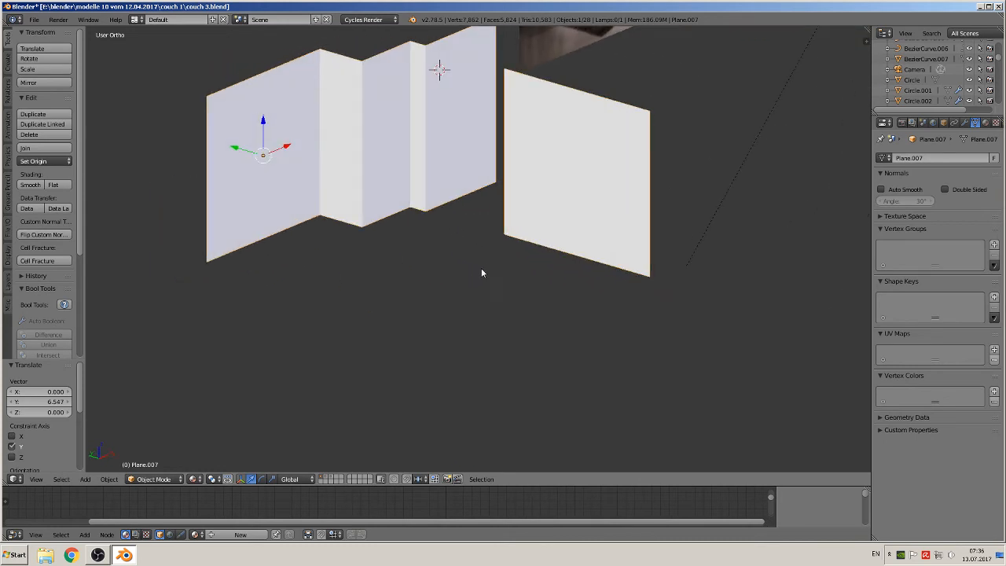
{"action": "key", "text": "Tab"}
{"action": "scroll", "coordinate": [307, 272], "scroll_direction": "up", "scroll_amount": 2}
{"action": "scroll", "coordinate": [291, 267], "scroll_direction": "down", "scroll_amount": 2}
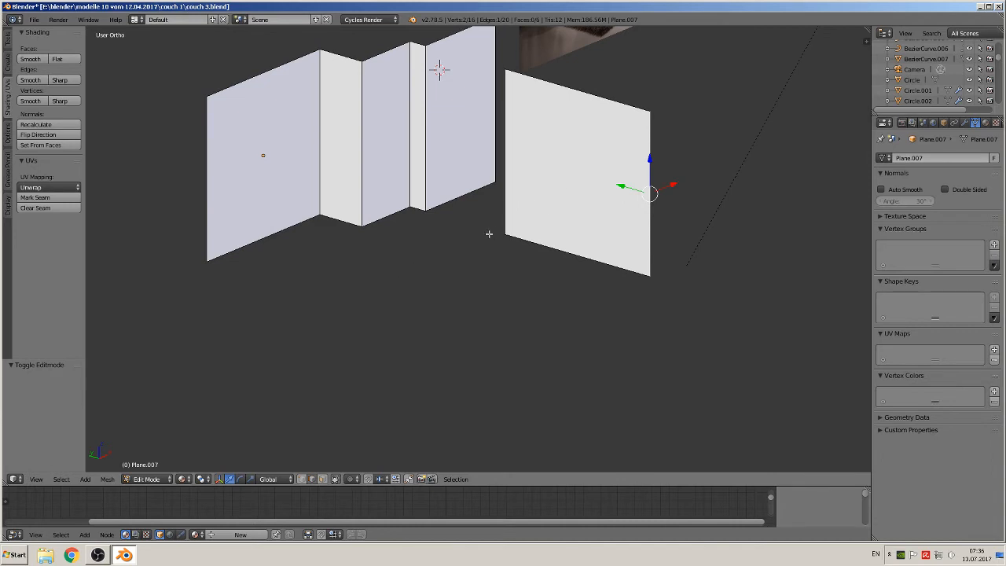
{"action": "key", "text": "Tab"}
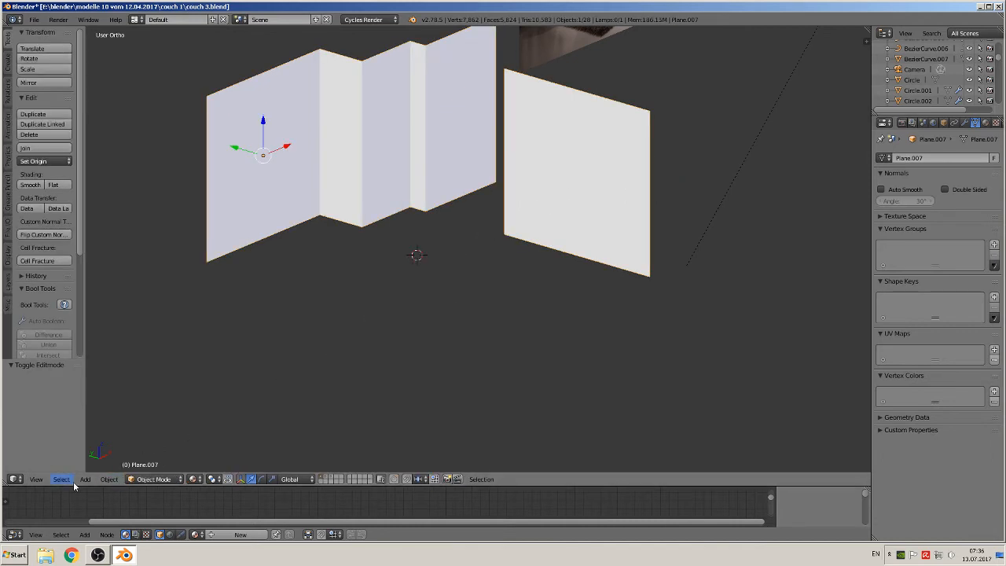
- Add a horizontal plane below the walls as the floor and scale it by about 16.6
{"action": "left_click", "coordinate": [85, 479]}
{"action": "mouse_move", "coordinate": [101, 467]}
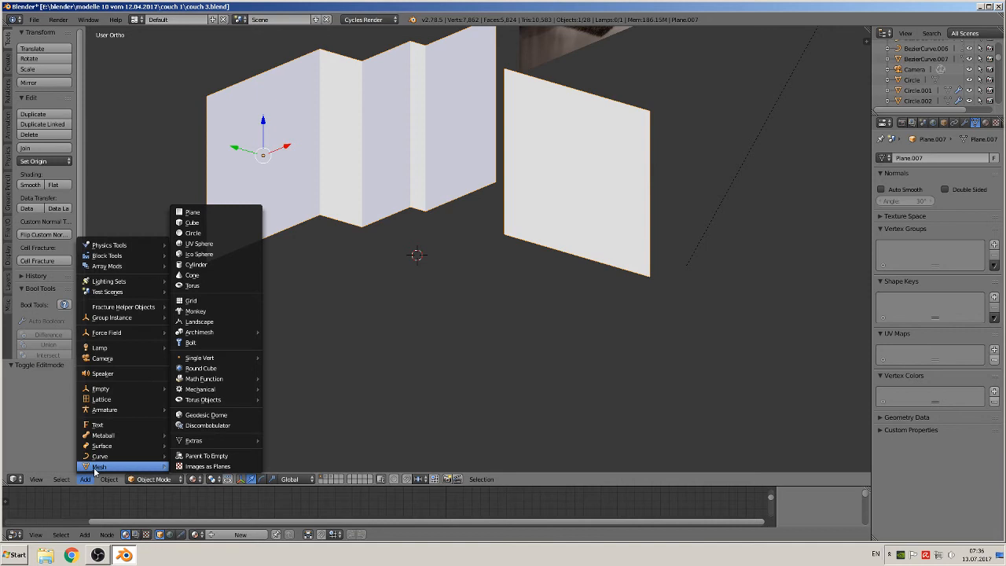
{"action": "left_click", "coordinate": [213, 214]}
{"action": "key", "text": "s"}
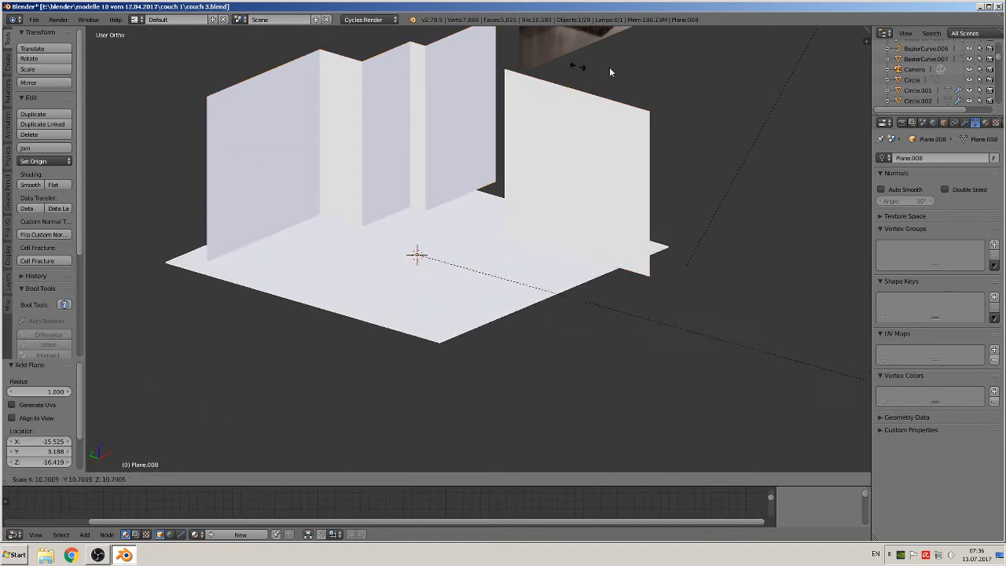
{"action": "left_click", "coordinate": [246, 129]}
- Move the floor plane about -9.65 along X and 5.2 along Z so it sits at the base of the walls
{"action": "middle_click_drag", "start_coordinate": [329, 199], "coordinate": [291, 167]}
{"action": "key", "text": "KP_1"}
{"action": "scroll", "coordinate": [460, 245], "scroll_direction": "down", "scroll_amount": 3}
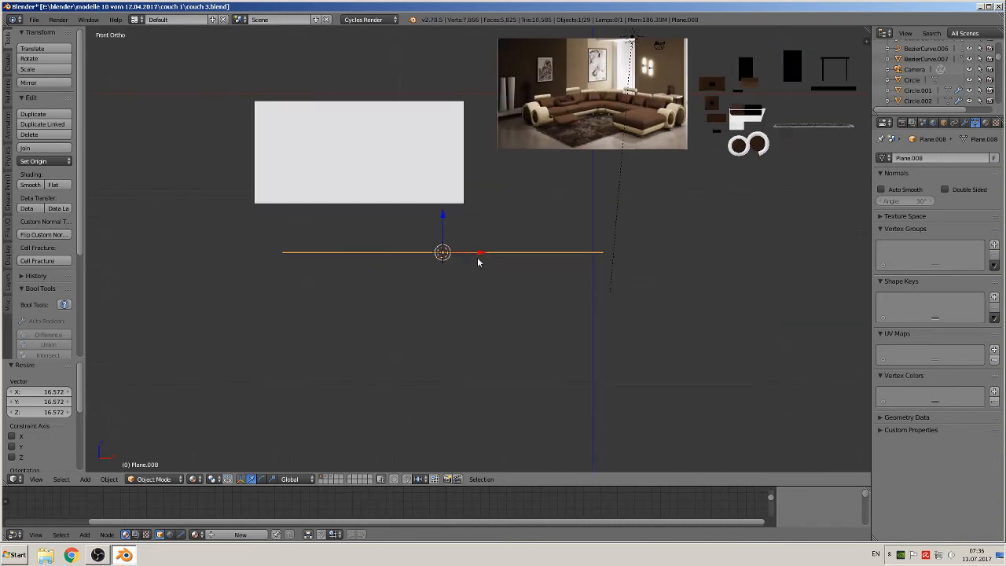
{"action": "key", "text": "g"}
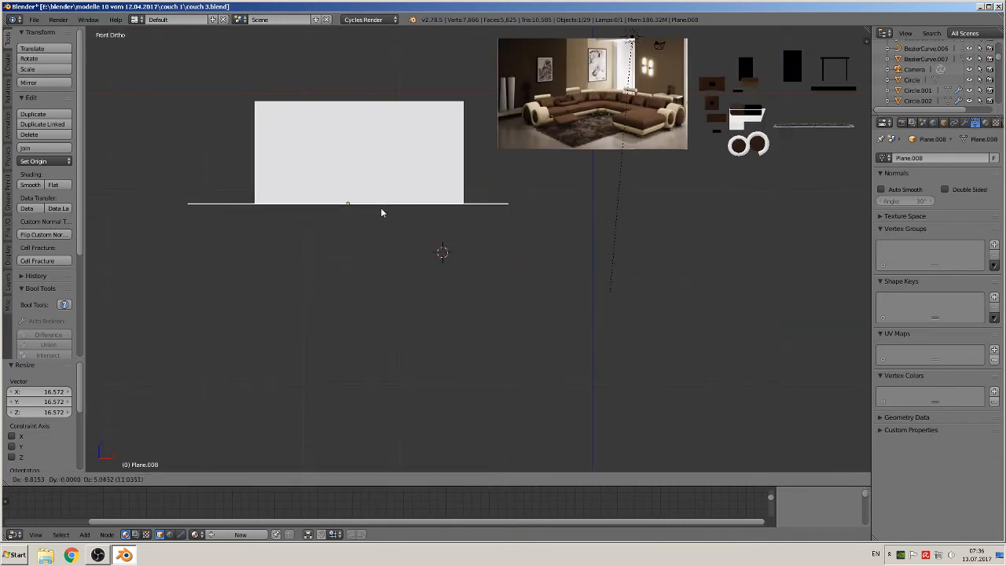
{"action": "left_click", "coordinate": [380, 208]}
{"action": "middle_click_drag", "start_coordinate": [382, 208], "coordinate": [351, 316]}
{"action": "scroll", "coordinate": [388, 315], "scroll_direction": "up", "scroll_amount": 2}
{"action": "scroll", "coordinate": [277, 247], "scroll_direction": "down", "scroll_amount": 2}
{"action": "middle_click_drag", "start_coordinate": [276, 246], "coordinate": [376, 348], "text": "shift"}
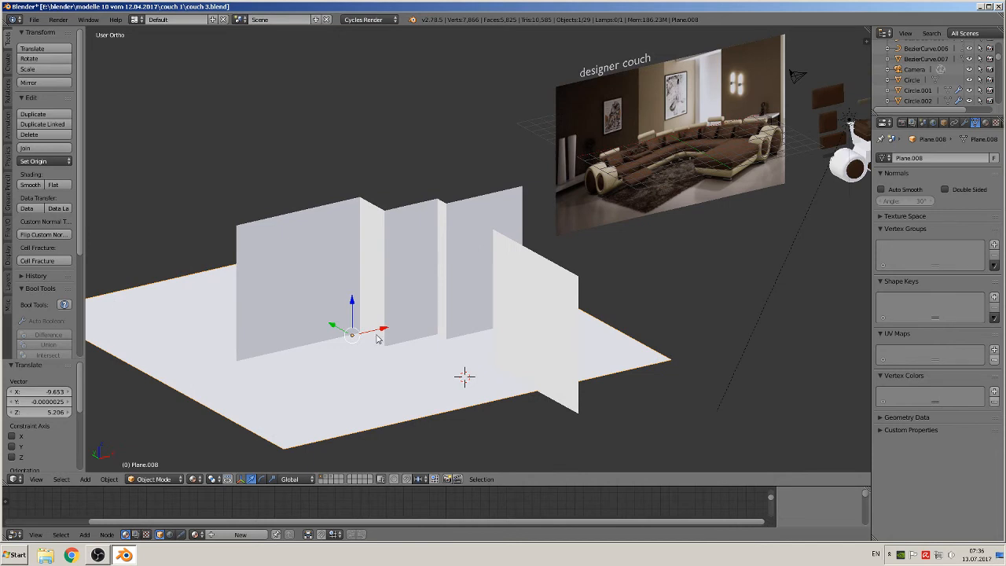
{"action": "key", "text": "Tab"}
{"action": "key", "text": "Tab"}
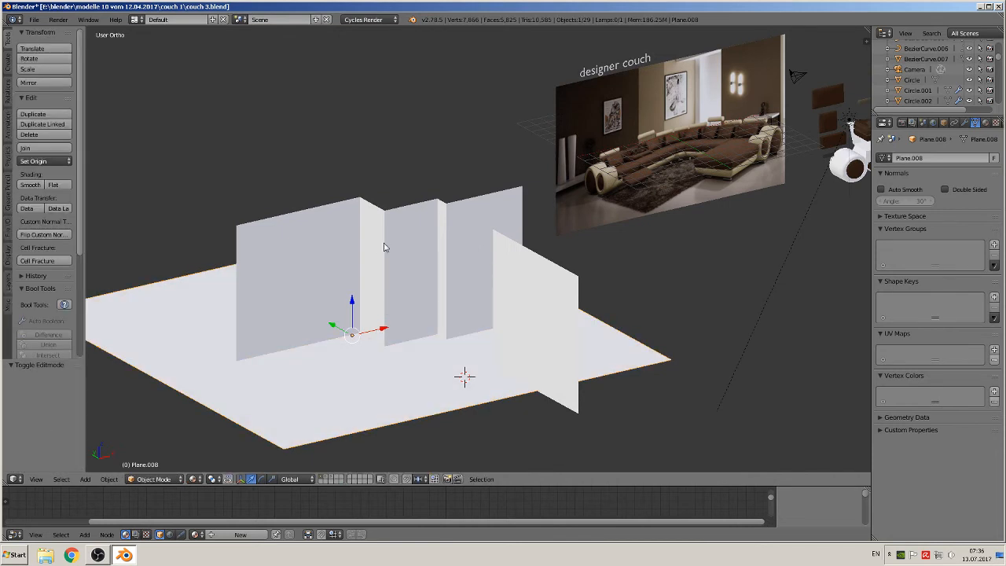
- Enter mesh editing on the wall object and mark the border of the first large wall face as a seam
{"action": "right_click", "coordinate": [521, 218]}
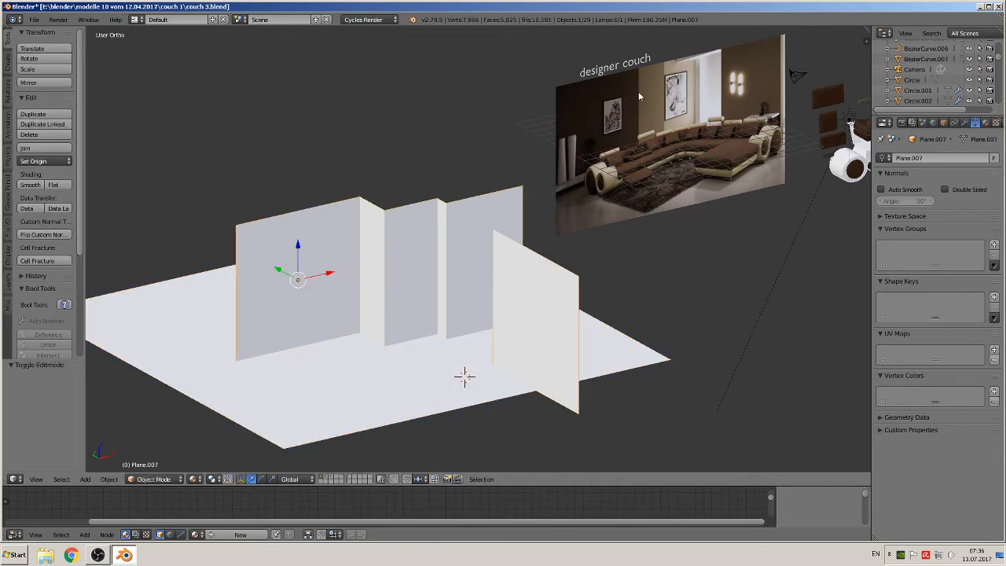
{"action": "middle_click_drag", "start_coordinate": [638, 91], "coordinate": [690, 139]}
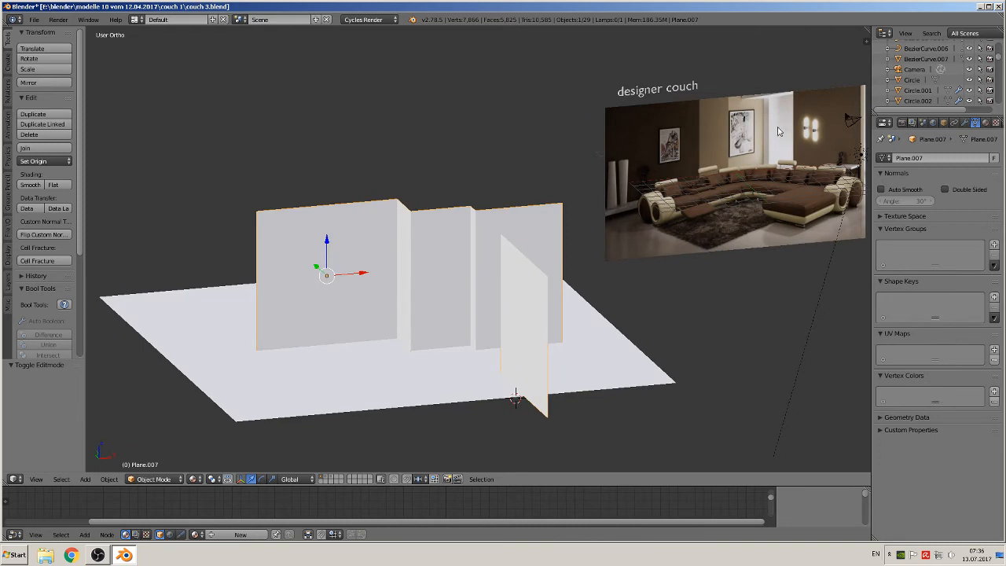
{"action": "key", "text": "Tab"}
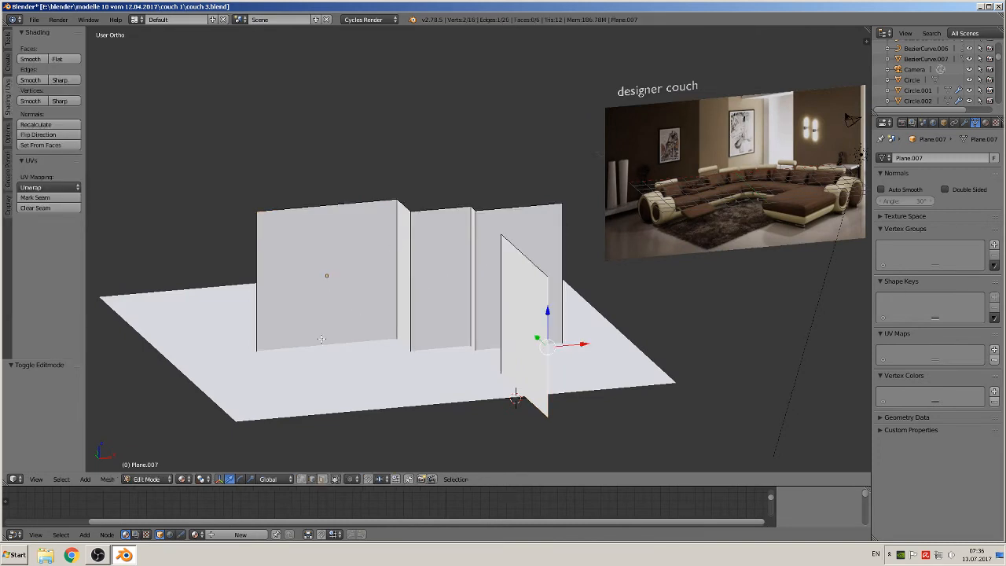
{"action": "left_click", "coordinate": [323, 478]}
{"action": "right_click", "coordinate": [327, 276]}
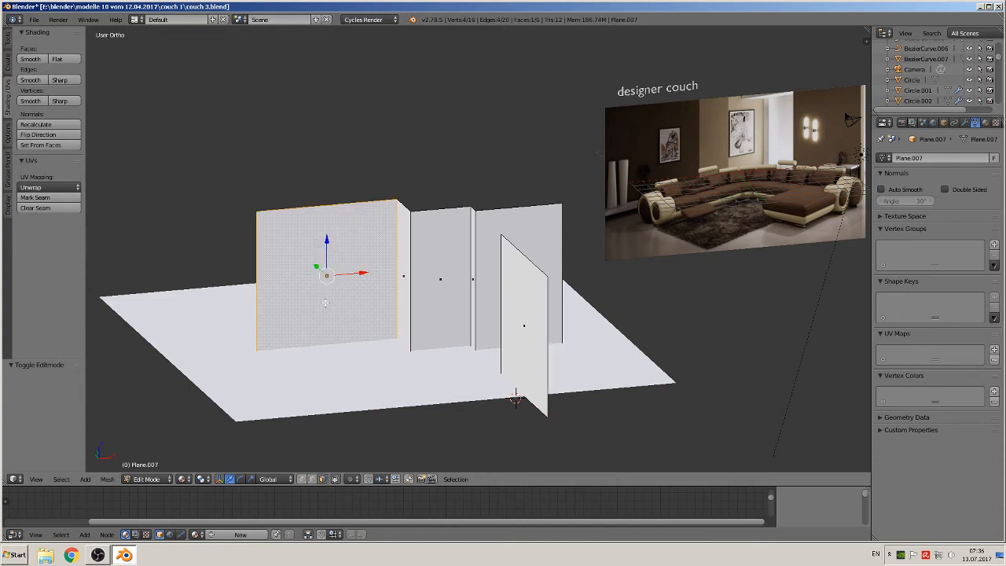
{"action": "left_click", "coordinate": [49, 198]}
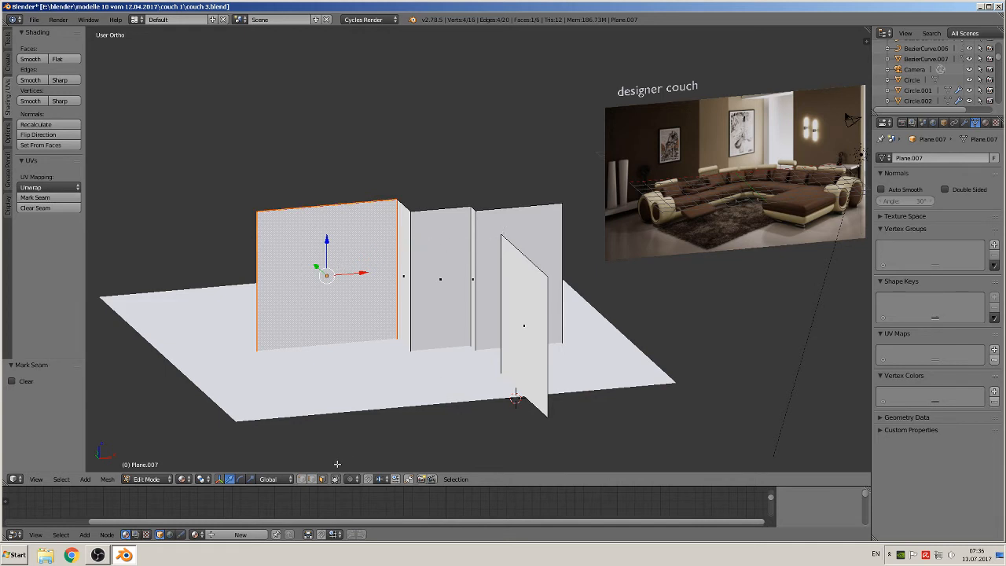
- Mark the vertical corner edge at the end of the second wall section and the whole upper edge run as seams
{"action": "left_click", "coordinate": [313, 479]}
{"action": "right_click", "coordinate": [472, 265]}
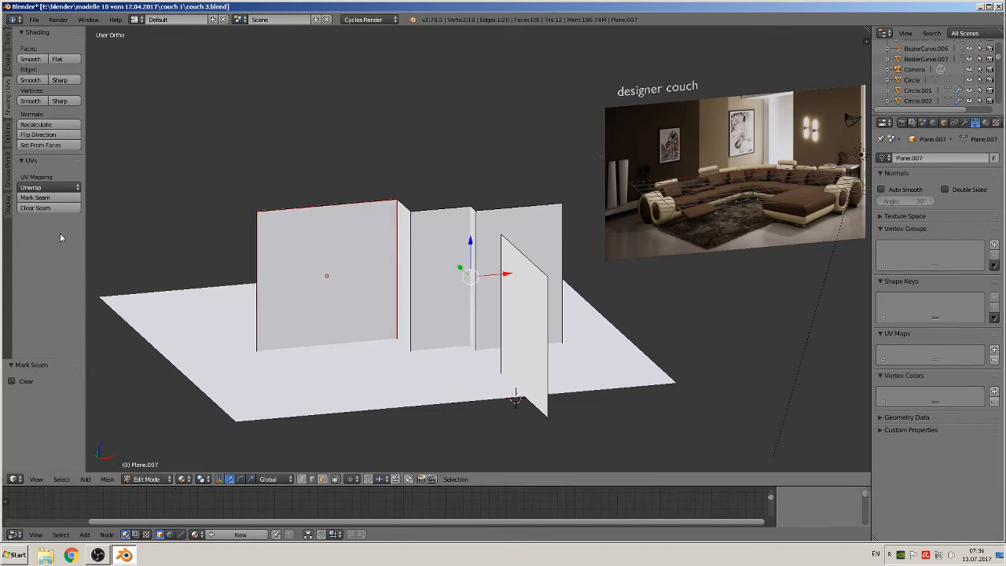
{"action": "left_click", "coordinate": [49, 198]}
{"action": "right_click", "coordinate": [444, 208], "text": "alt"}
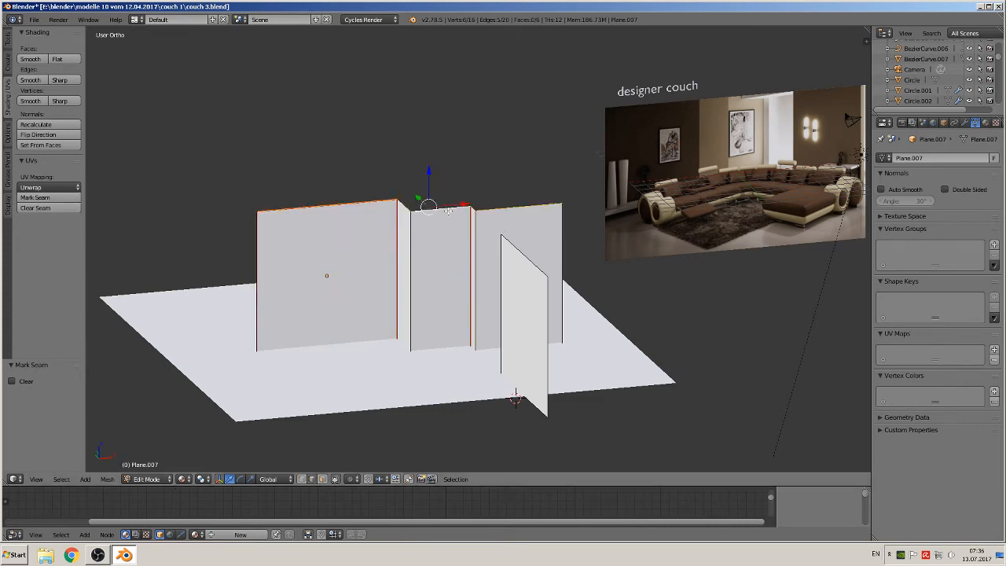
{"action": "left_click", "coordinate": [31, 198]}
- Mark the stepped wall's lower edge run and the outer vertical edge of its third section as seams
{"action": "middle_click_drag", "start_coordinate": [430, 356], "coordinate": [426, 386]}
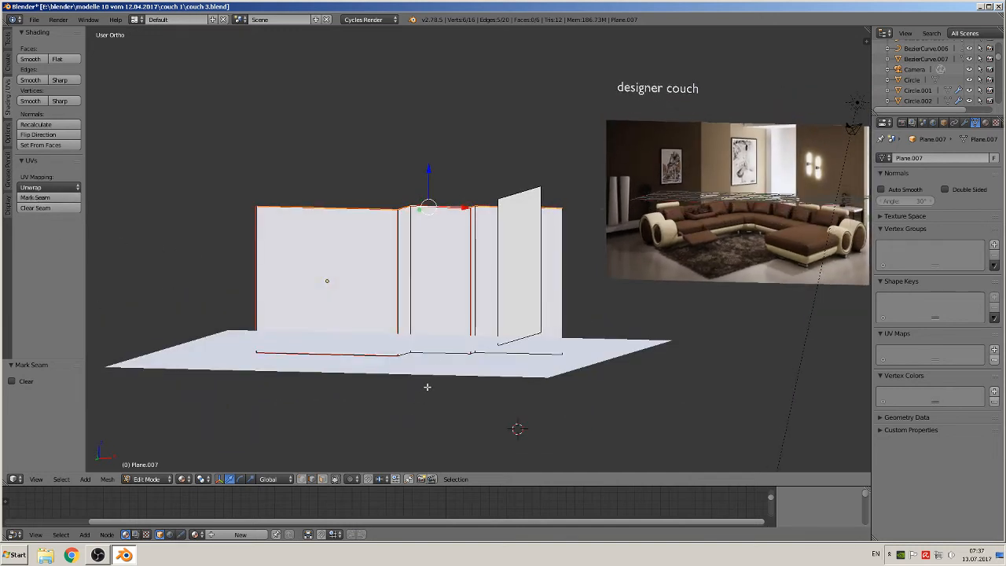
{"action": "right_click", "coordinate": [433, 355], "text": "alt"}
{"action": "left_click", "coordinate": [52, 198]}
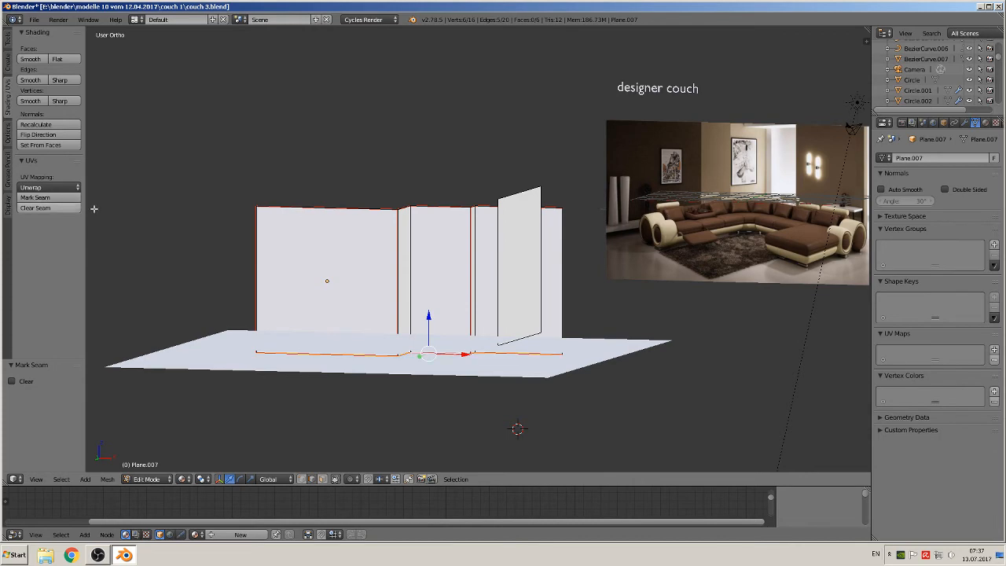
{"action": "middle_click_drag", "start_coordinate": [148, 280], "coordinate": [184, 310]}
{"action": "right_click", "coordinate": [560, 283], "text": "alt"}
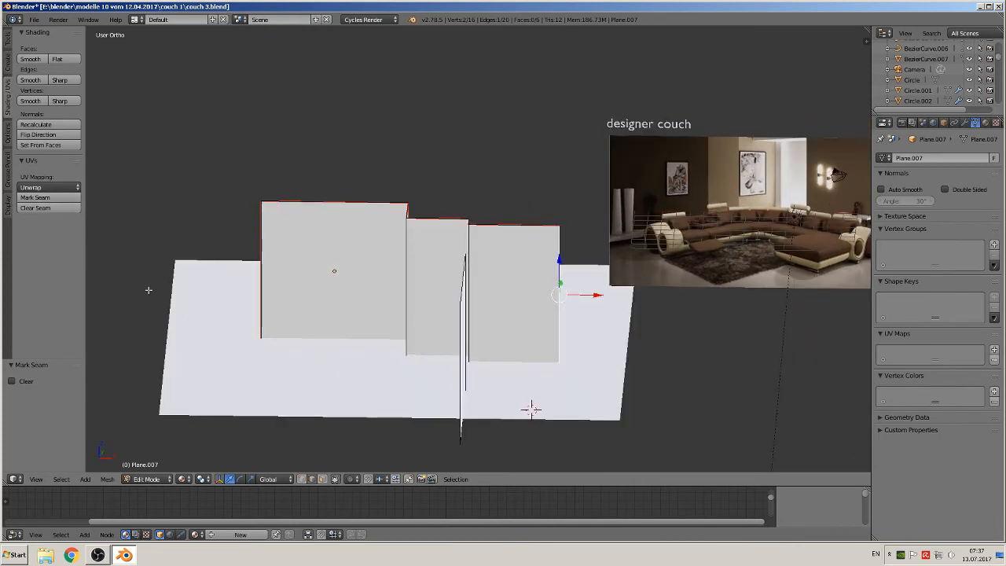
{"action": "left_click", "coordinate": [47, 197]}
{"action": "middle_click_drag", "start_coordinate": [167, 317], "coordinate": [234, 315]}
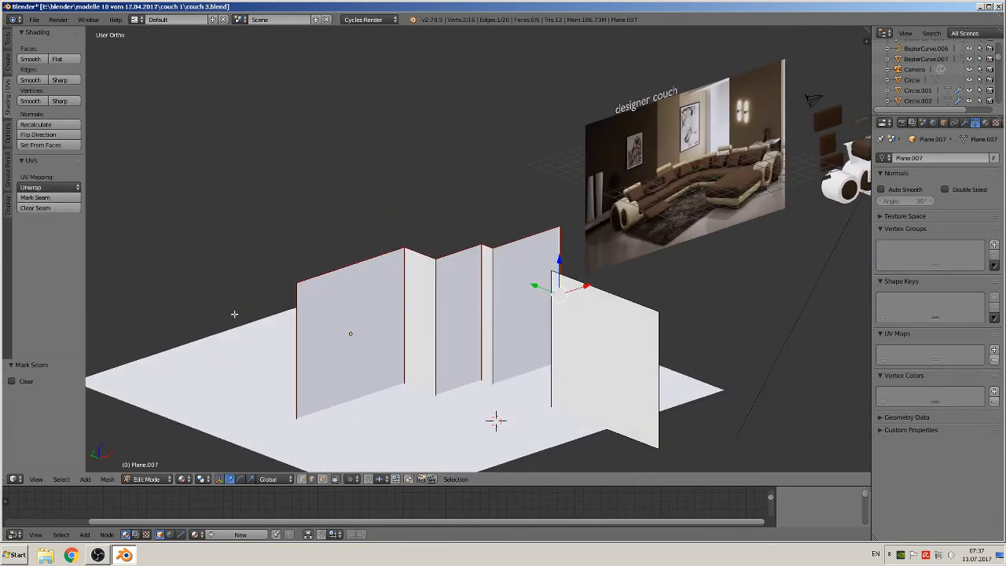
- Mark all four border edges of the detached side wall as seams and leave mesh editing
{"action": "middle_click_drag", "start_coordinate": [613, 345], "coordinate": [561, 316], "text": "shift"}
{"action": "right_click", "coordinate": [552, 261]}
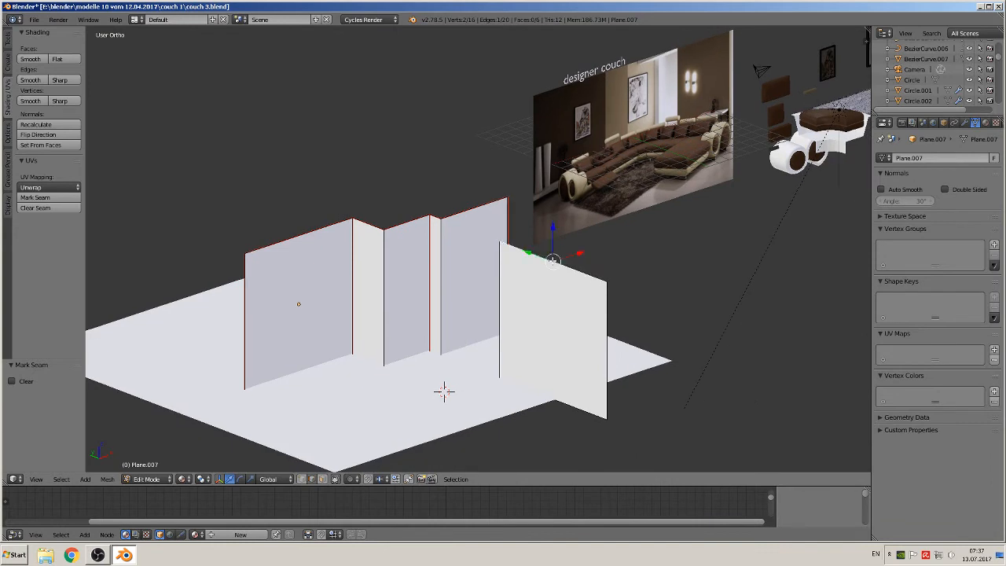
{"action": "right_click", "coordinate": [605, 329], "text": "shift"}
{"action": "right_click", "coordinate": [500, 330], "text": "shift"}
{"action": "right_click", "coordinate": [584, 409], "text": "shift"}
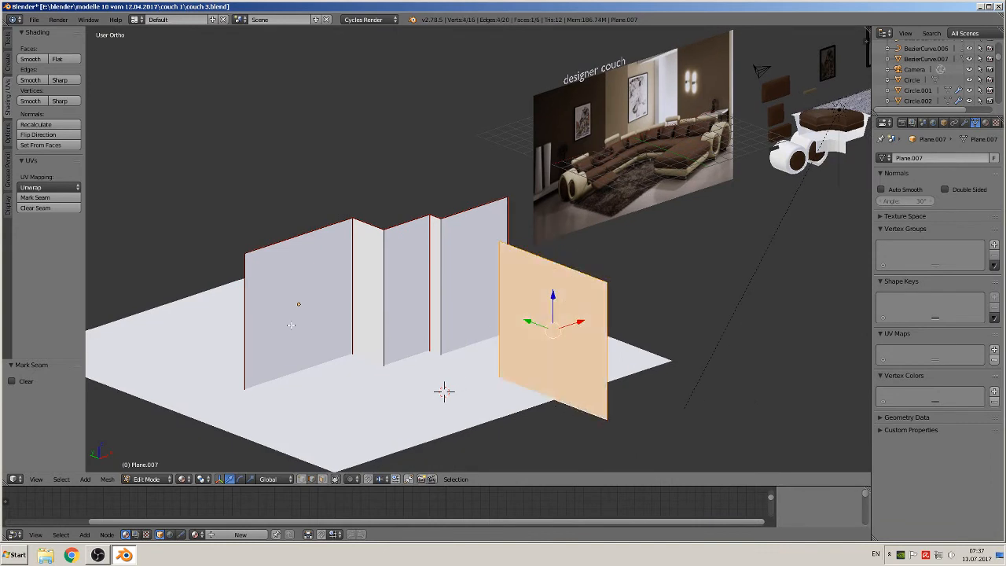
{"action": "left_click", "coordinate": [48, 208]}
{"action": "key", "text": "Tab"}
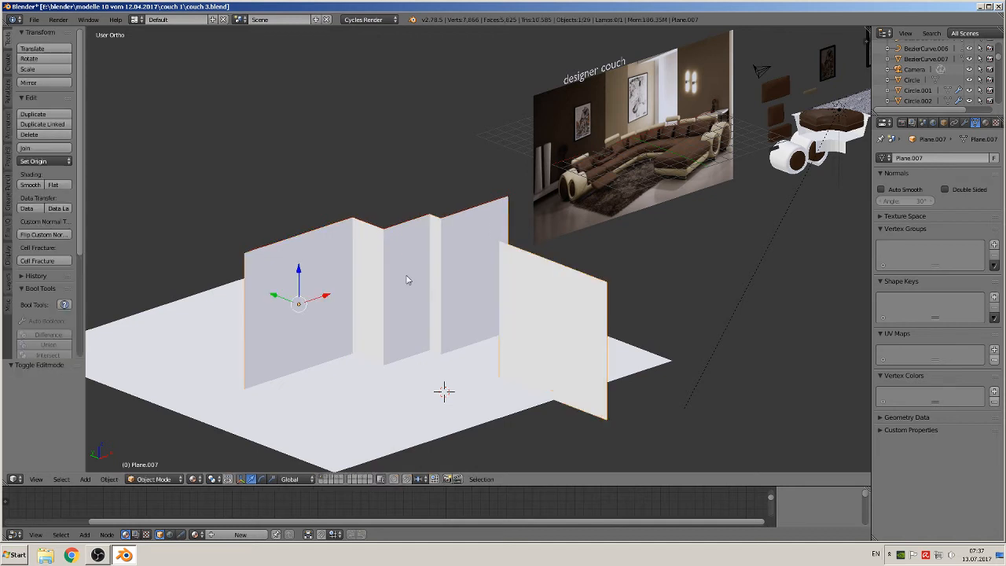
- Select the whole wall mesh, apply the wall object's rotation and scale, and set its origin to its geometry
{"action": "key", "text": "Tab"}
{"action": "key", "text": "a"}
{"action": "key", "text": "a"}
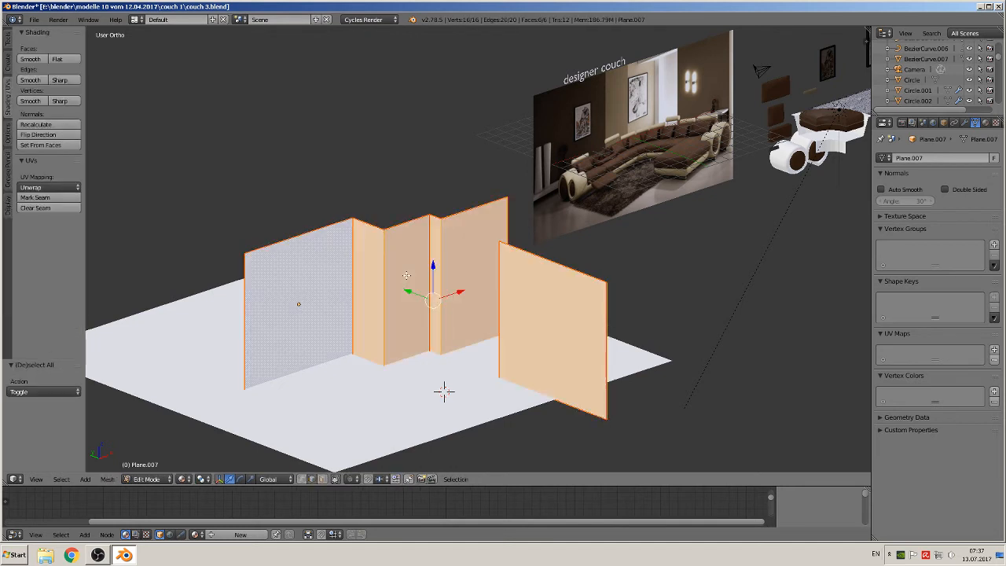
{"action": "key", "text": "Tab"}
{"action": "left_click", "coordinate": [110, 480]}
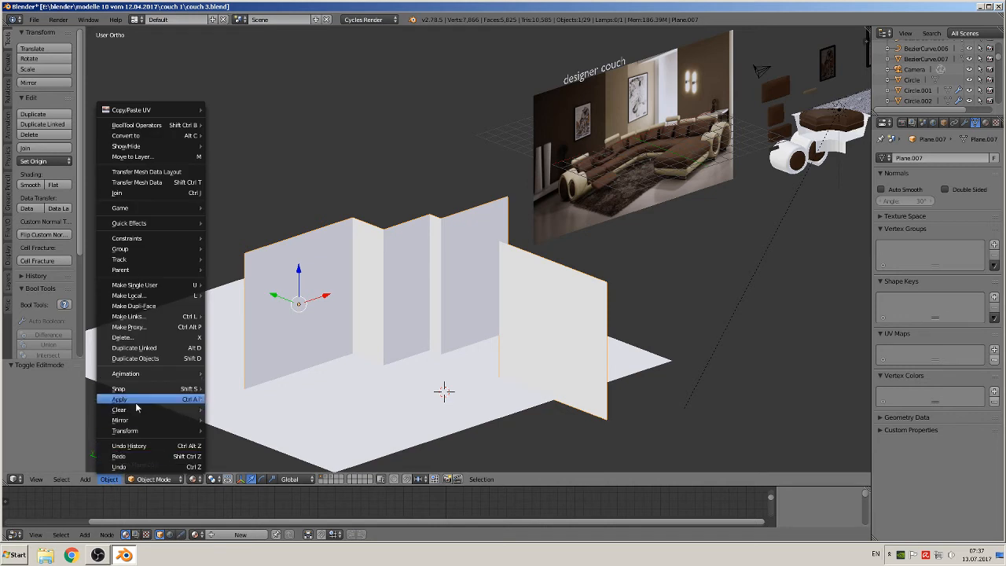
{"action": "mouse_move", "coordinate": [138, 400]}
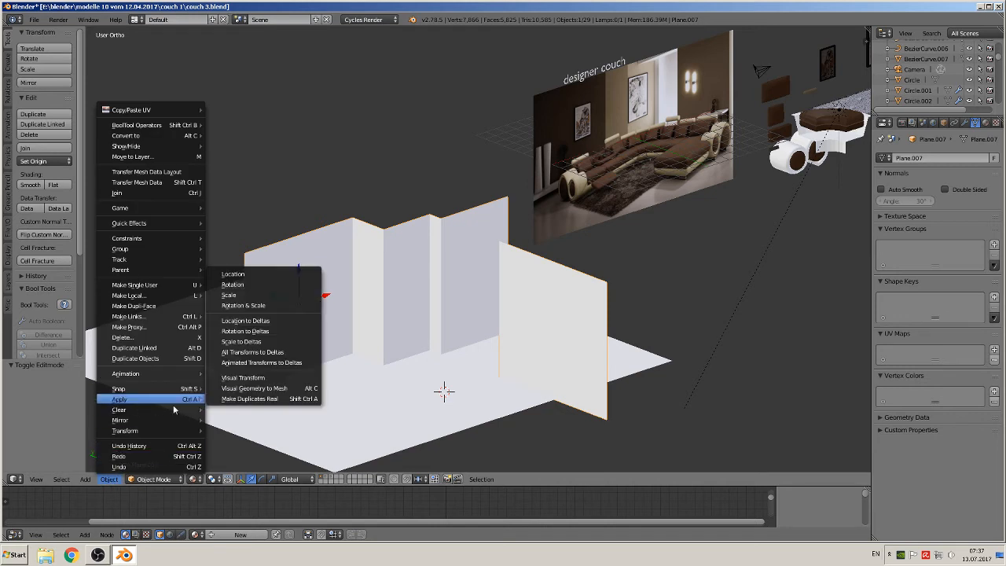
{"action": "left_click", "coordinate": [264, 306]}
{"action": "left_click", "coordinate": [43, 161]}
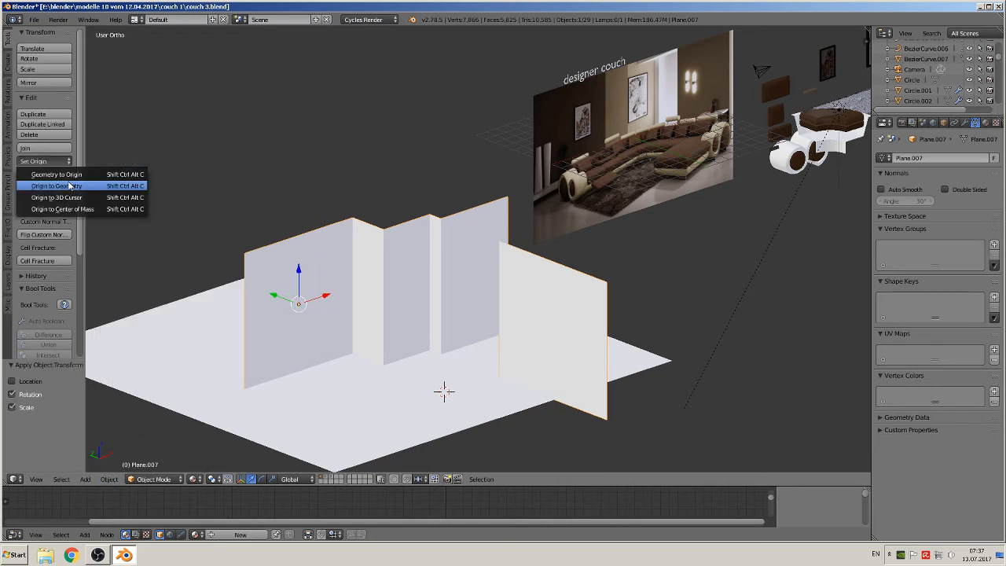
{"action": "left_click", "coordinate": [69, 187]}
- Unwrap the complete wall mesh along its marked seams and return to Object Mode
{"action": "key", "text": "Tab"}
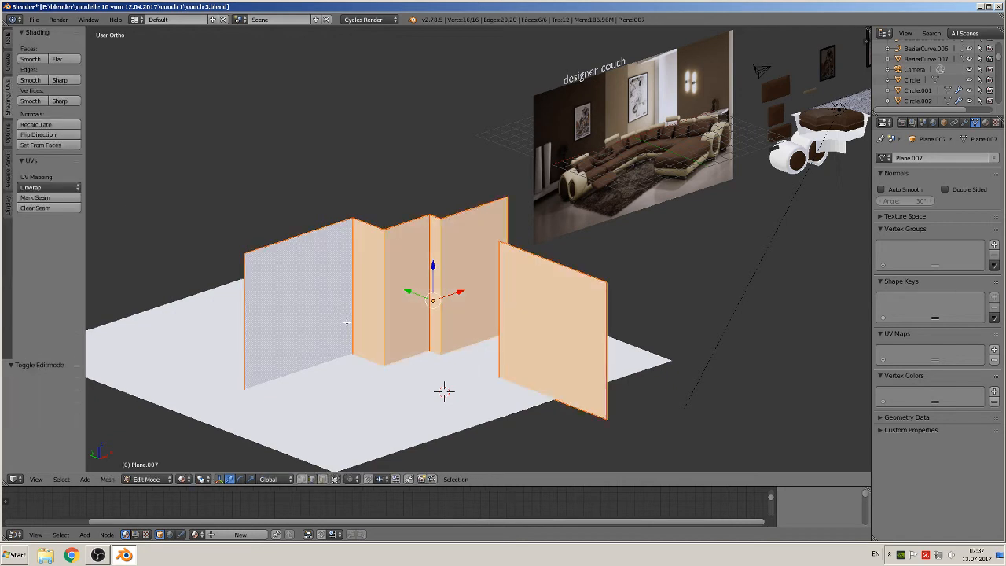
{"action": "key", "text": "u"}
{"action": "left_click", "coordinate": [319, 231]}
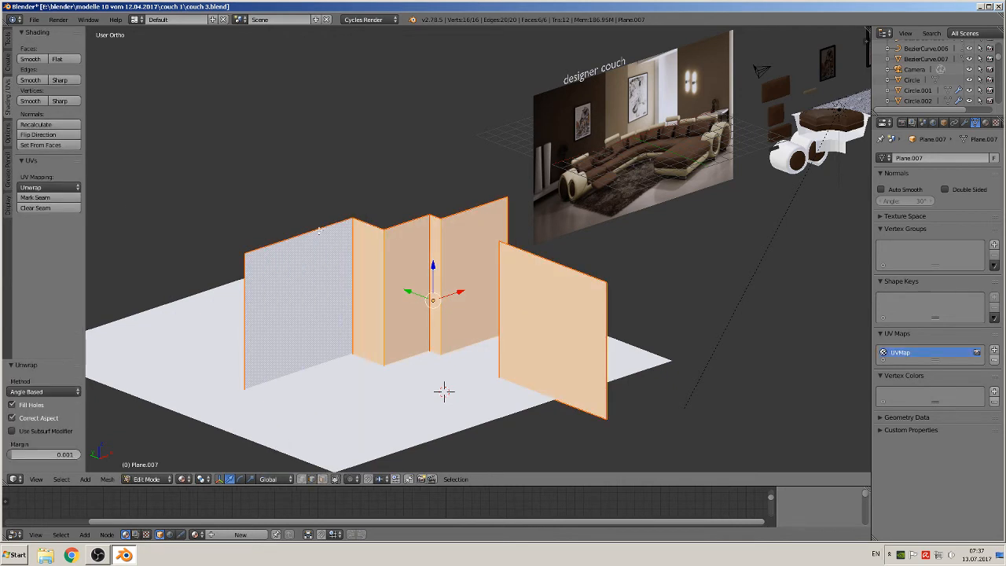
{"action": "key", "text": "Tab"}
- Mark the floor plane's border edges as seams and unwrap its face
{"action": "right_click", "coordinate": [389, 395]}
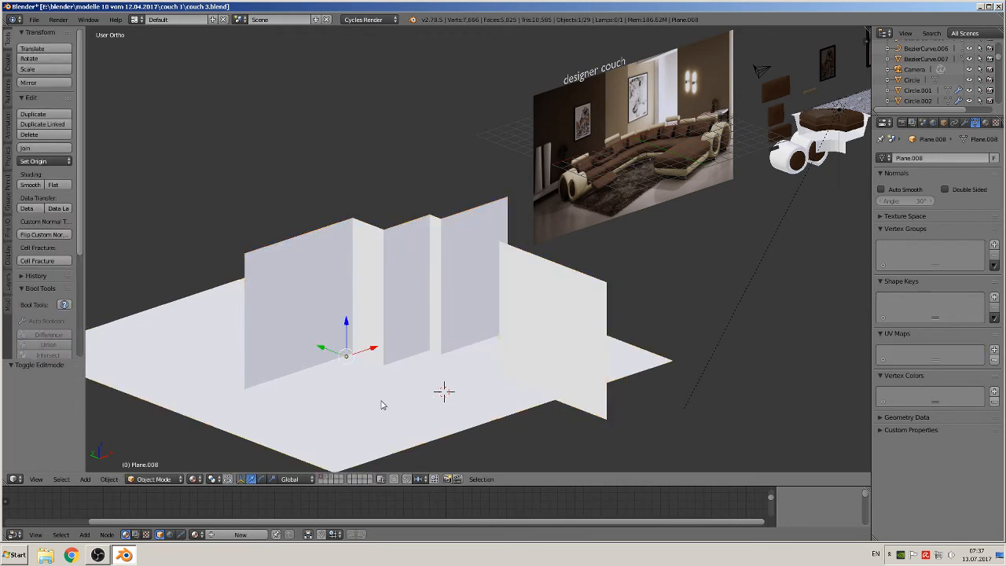
{"action": "key", "text": "Tab"}
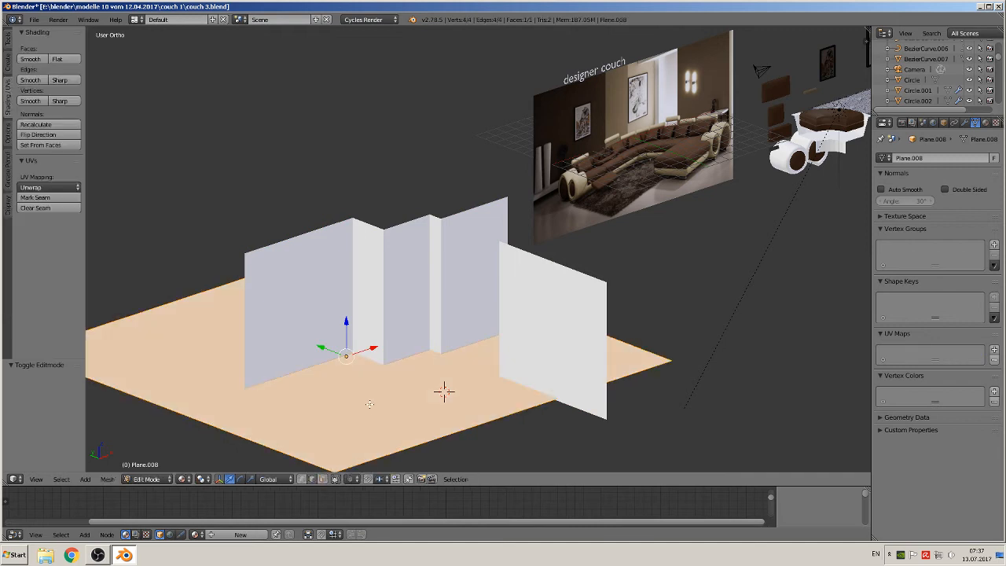
{"action": "left_click", "coordinate": [49, 197]}
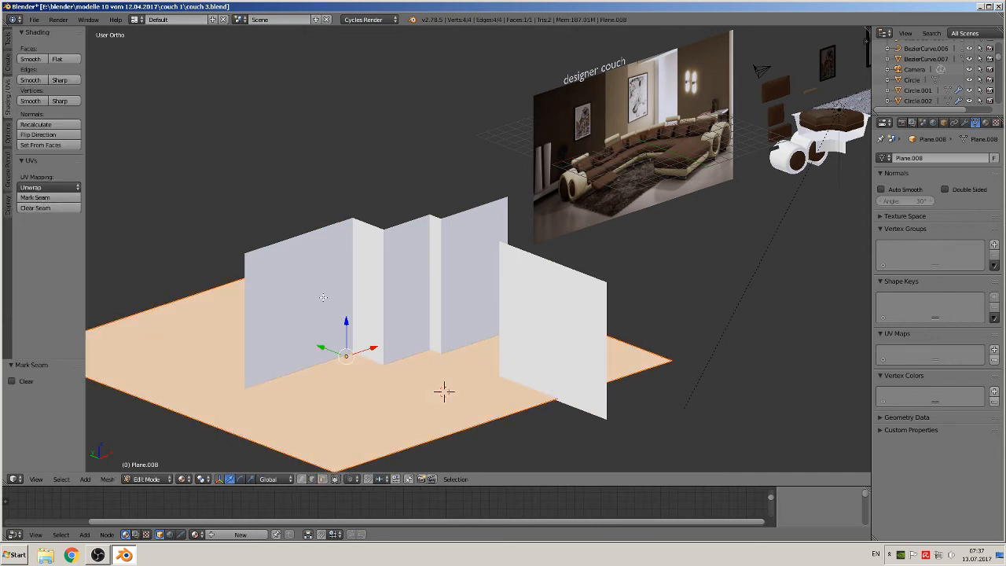
{"action": "key", "text": "KP_7"}
{"action": "scroll", "coordinate": [323, 297], "scroll_direction": "down", "scroll_amount": 2}
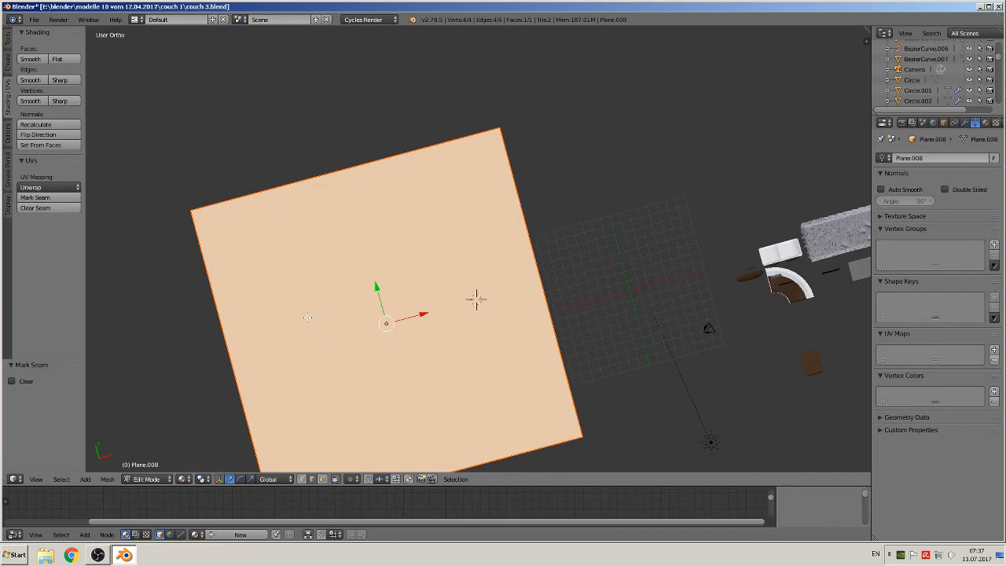
{"action": "key", "text": "u"}
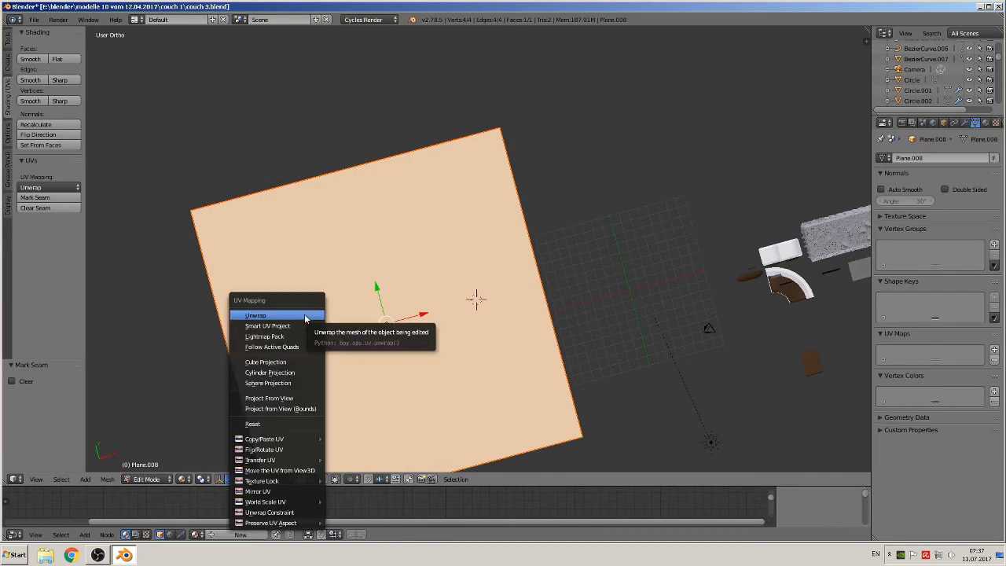
{"action": "left_click", "coordinate": [305, 315]}
{"action": "key", "text": "Tab"}
- Apply the floor plane's rotation and scale
{"action": "middle_click_drag", "start_coordinate": [307, 321], "coordinate": [354, 294]}
{"action": "left_click", "coordinate": [109, 479]}
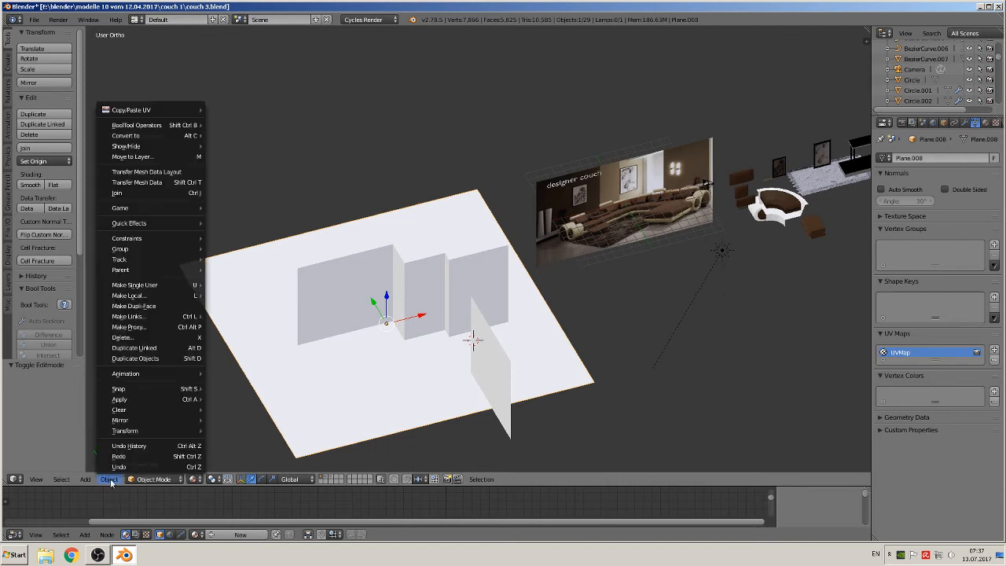
{"action": "mouse_move", "coordinate": [134, 398]}
{"action": "left_click", "coordinate": [259, 307]}
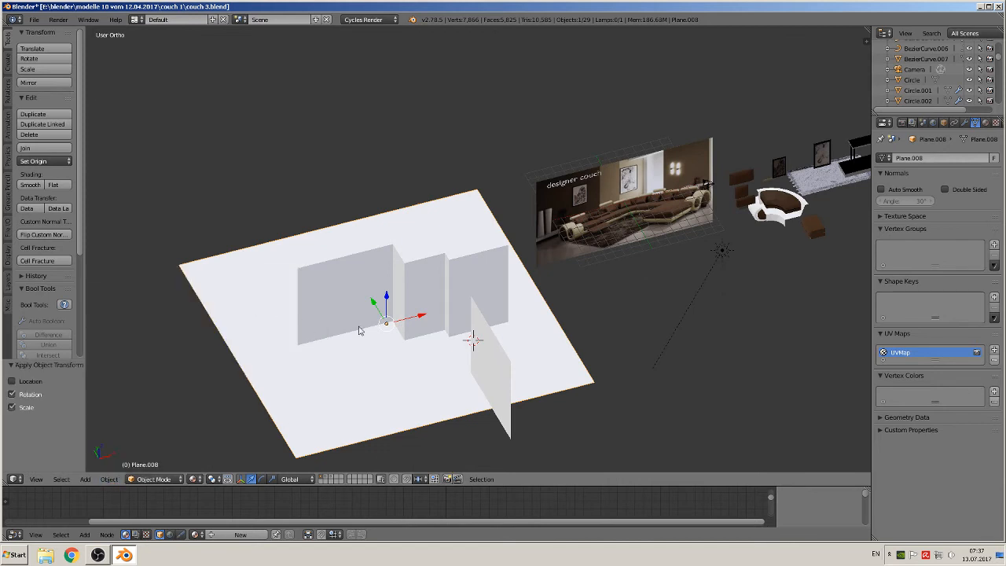
{"action": "middle_click_drag", "start_coordinate": [393, 342], "coordinate": [395, 316]}
{"action": "key", "text": "KP_1"}
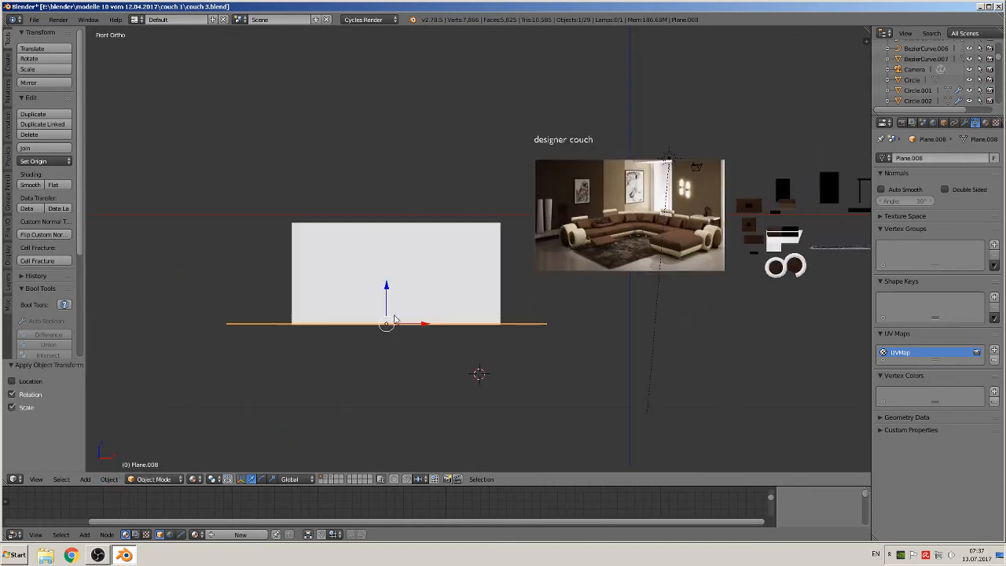
{"action": "scroll", "coordinate": [405, 324], "scroll_direction": "up", "scroll_amount": 1}
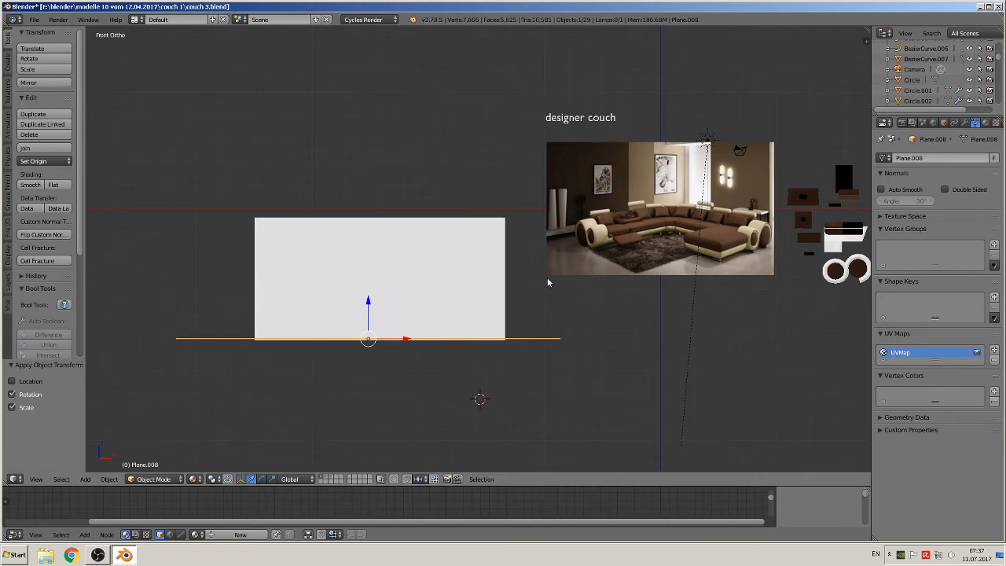
{"action": "scroll", "coordinate": [594, 228], "scroll_direction": "up", "scroll_amount": 1}
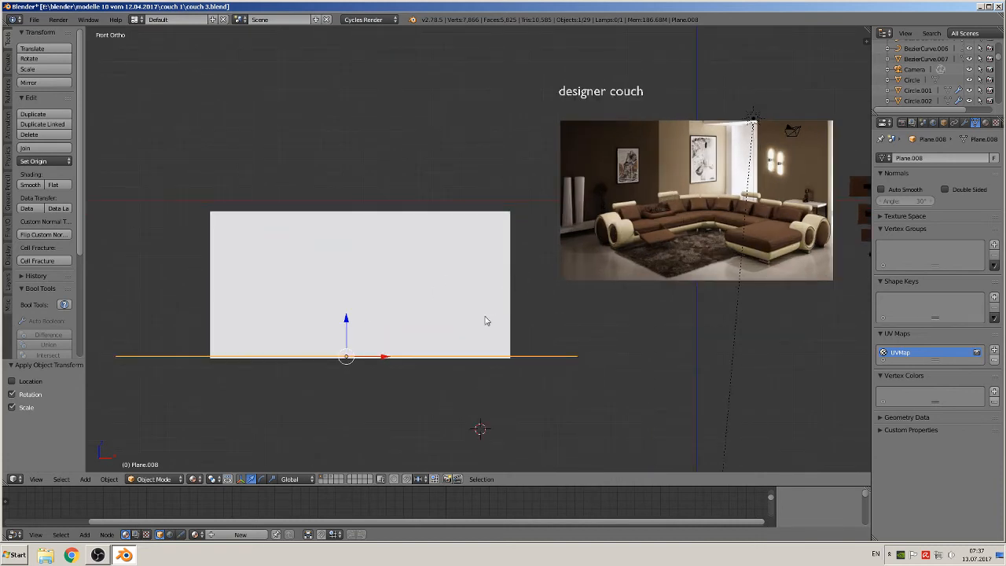
{"action": "middle_click_drag", "start_coordinate": [469, 319], "coordinate": [468, 340]}
{"action": "scroll", "coordinate": [468, 340], "scroll_direction": "up", "scroll_amount": 1}
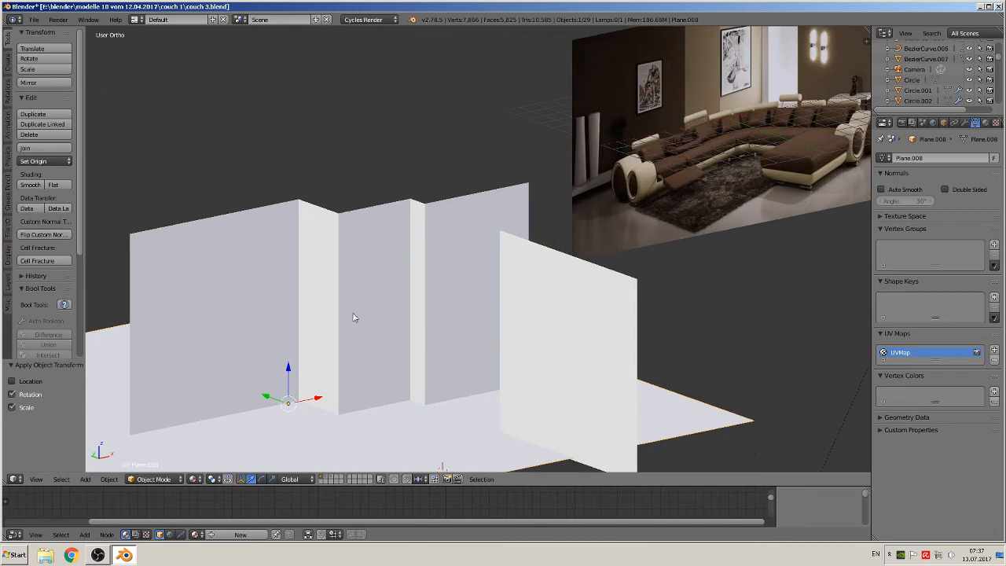
- Create a new material on the floor plane and name it "putz dark 1"
{"action": "left_click", "coordinate": [986, 123]}
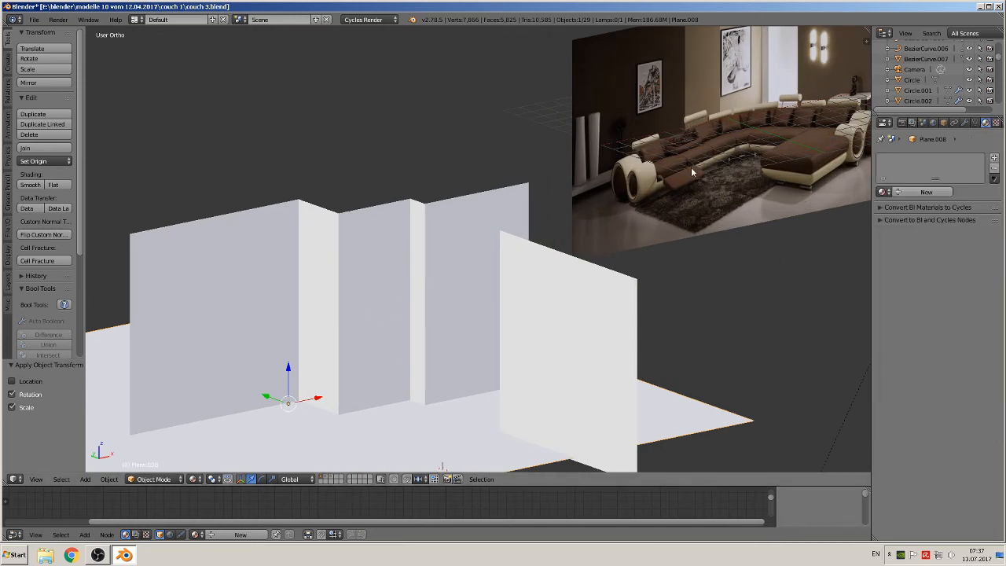
{"action": "left_click", "coordinate": [925, 192]}
{"action": "left_click", "coordinate": [902, 192]}
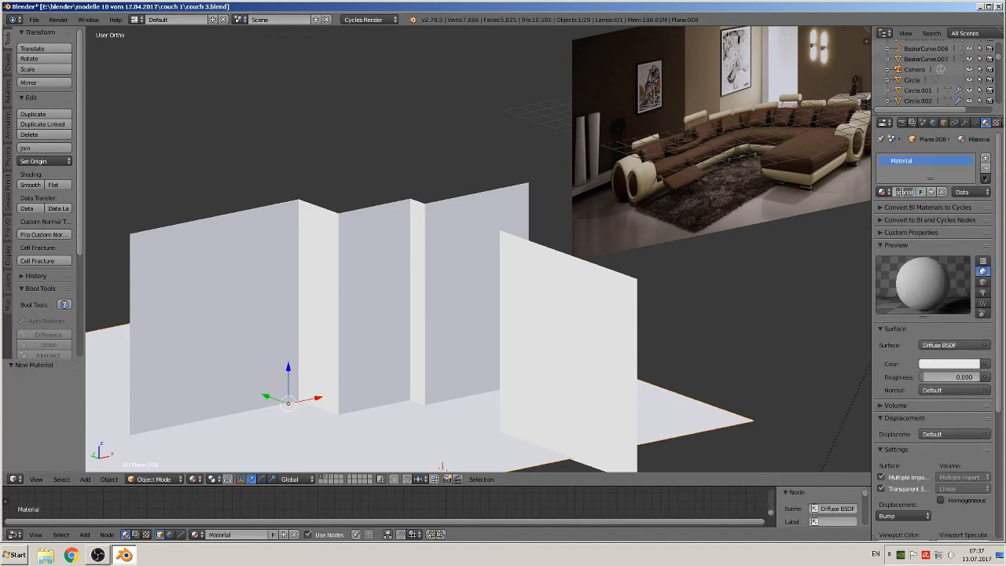
{"action": "type", "text": "bo"}
{"action": "type", "text": "ty1"}
{"action": "key", "text": "Return"}
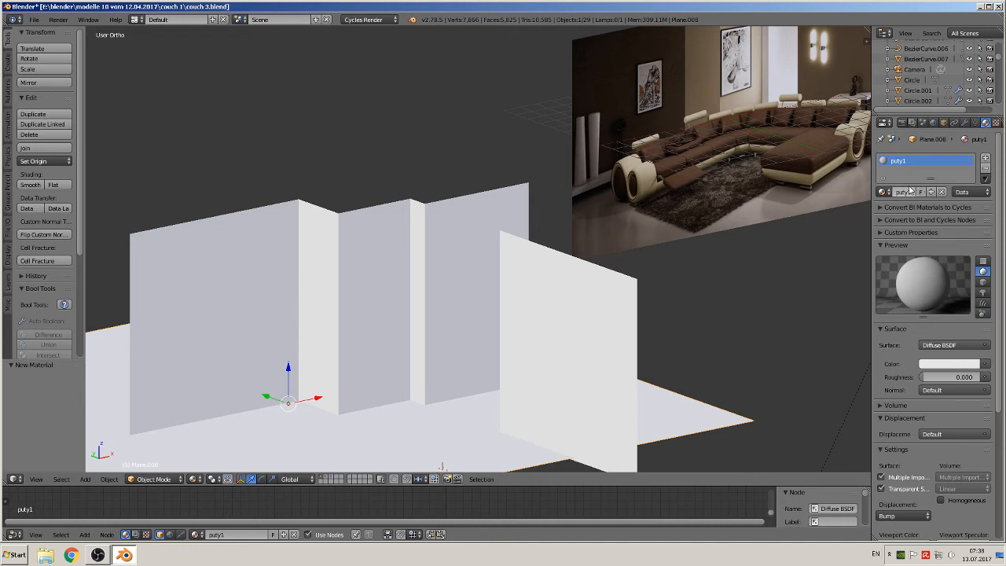
{"action": "left_click", "coordinate": [905, 192]}
{"action": "left_click", "coordinate": [908, 191]}
{"action": "key", "text": "alt+shift"}
{"action": "left_click", "coordinate": [909, 191]}
{"action": "type", "text": "dark"}
{"action": "key", "text": "Return"}
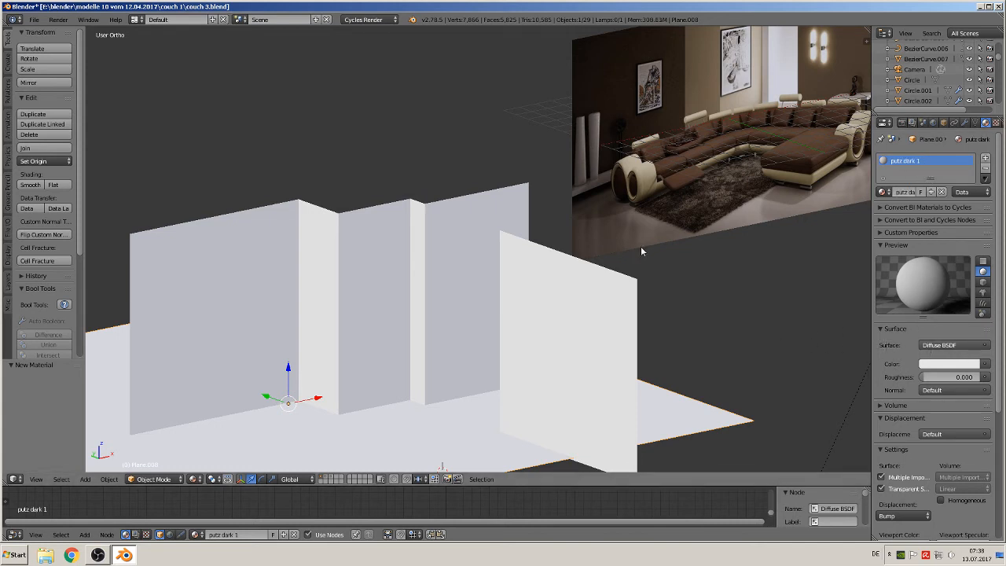
- Add a second material slot to the floor plane with a new material named "putz middle 1"
{"action": "left_click", "coordinate": [986, 158]}
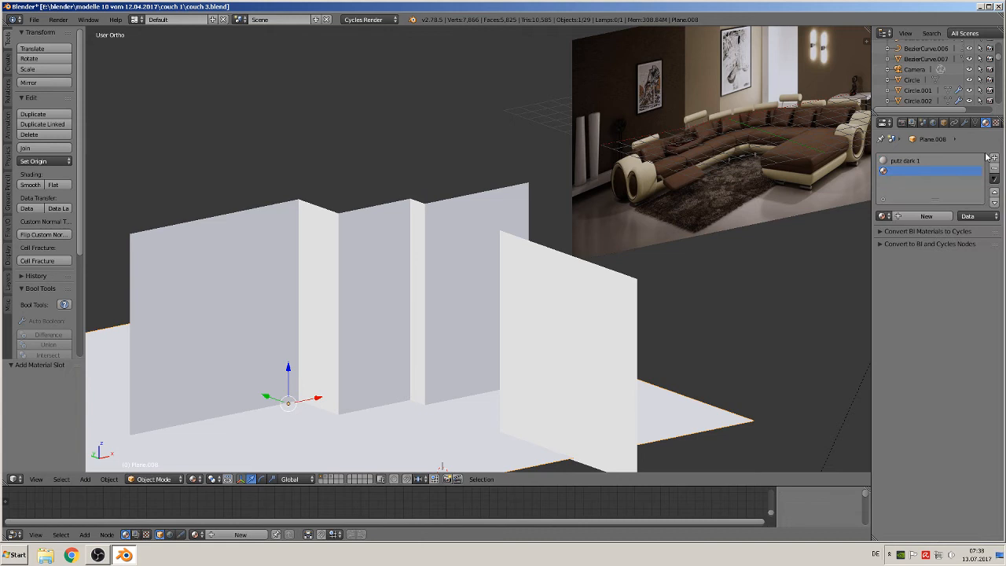
{"action": "left_click", "coordinate": [907, 217]}
{"action": "key", "text": "BackSpace"}
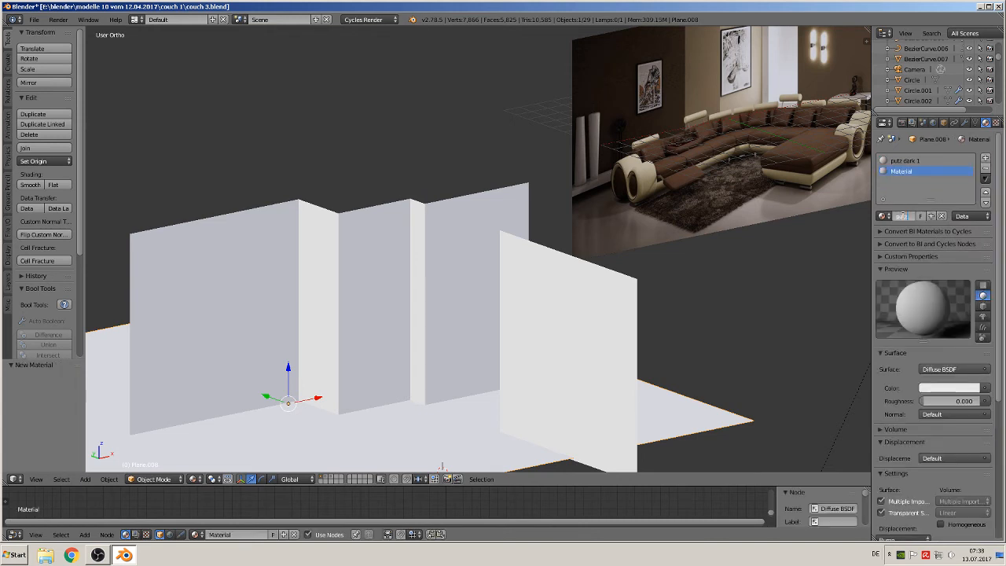
{"action": "type", "text": "putz middle 1"}
{"action": "key", "text": "Return"}
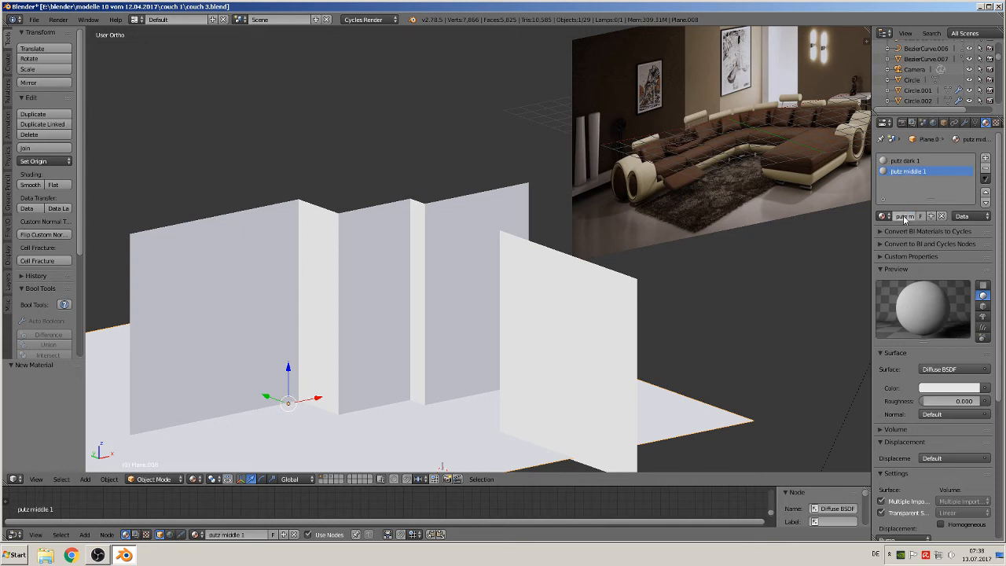
- Add a third material slot to the floor plane with a new material named "putz white"
{"action": "left_click", "coordinate": [985, 158]}
{"action": "left_click", "coordinate": [915, 218]}
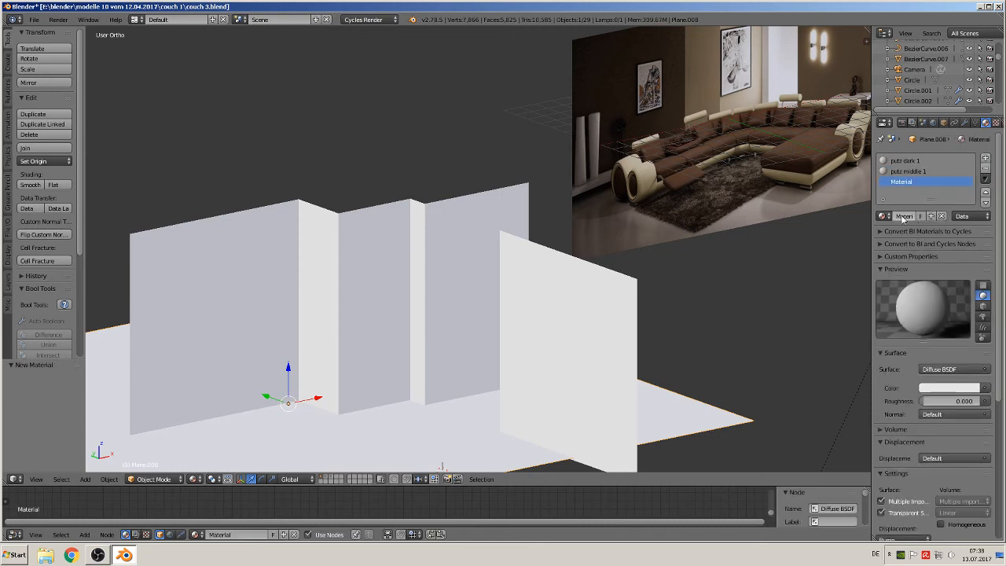
{"action": "left_click", "coordinate": [902, 217]}
{"action": "type", "text": "a"}
{"action": "key", "text": "Return"}
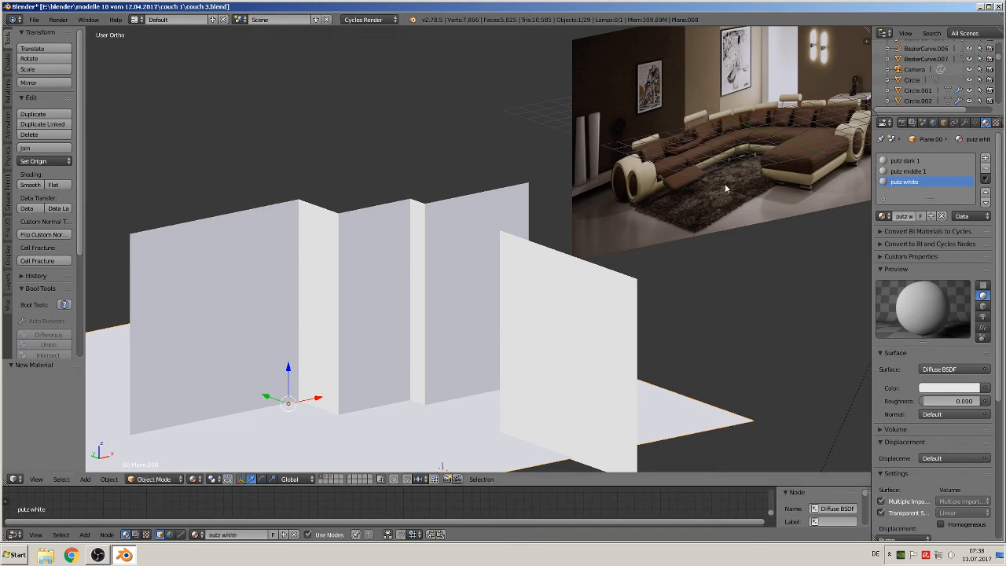
{"action": "key", "text": "KP_1"}
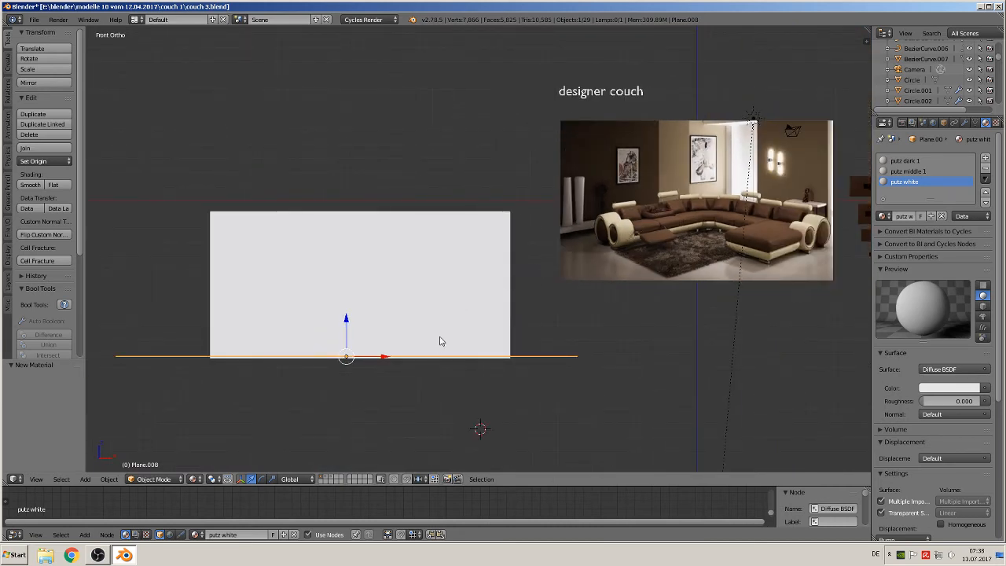
{"action": "middle_click_drag", "start_coordinate": [440, 341], "coordinate": [550, 297]}
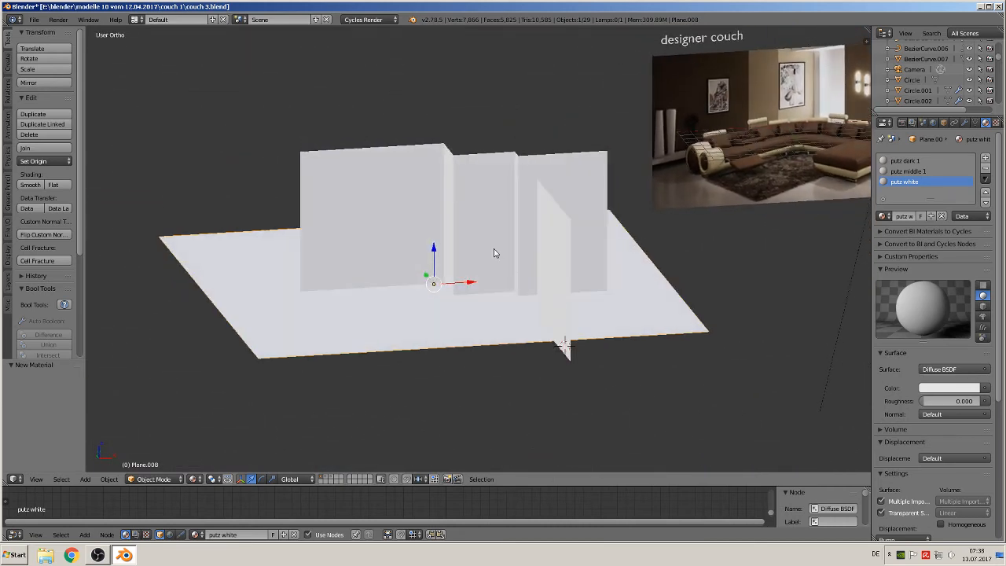
{"action": "right_click", "coordinate": [442, 246]}
{"action": "right_click_drag", "start_coordinate": [445, 251], "coordinate": [862, 215]}
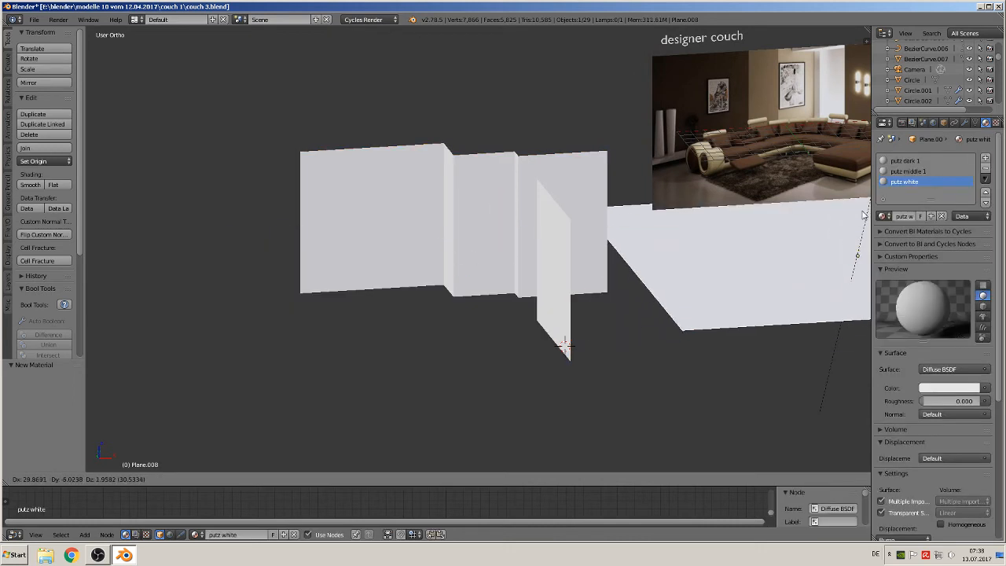
{"action": "right_click", "coordinate": [619, 252]}
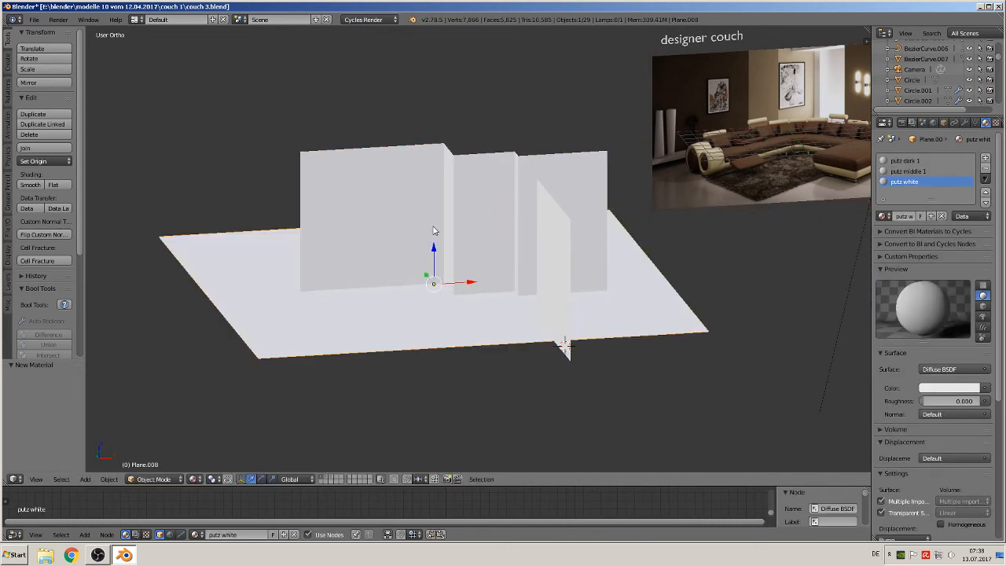
- Select the stepped wall object and assign it the existing putz middle 1 material
{"action": "right_click", "coordinate": [381, 163]}
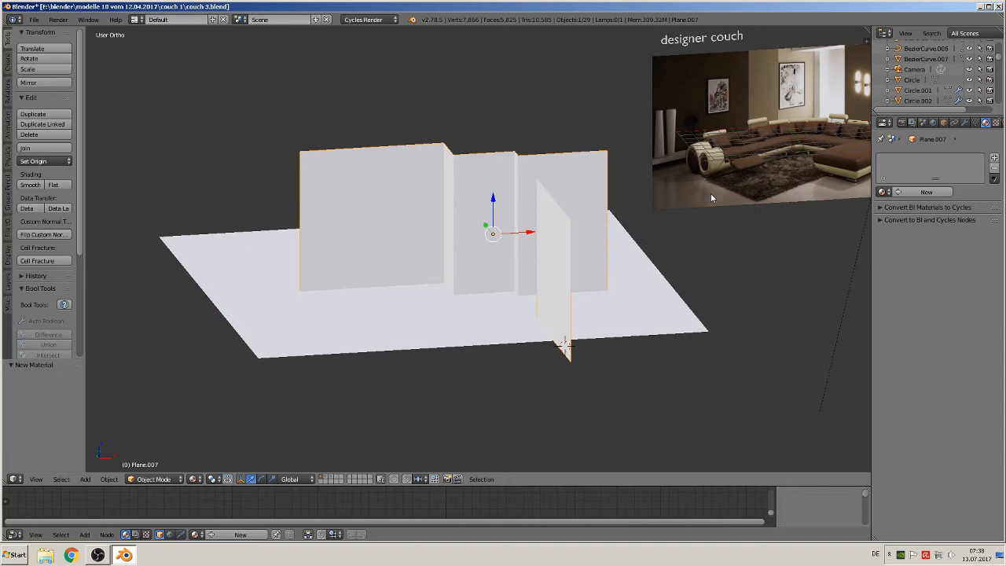
{"action": "left_click", "coordinate": [882, 192]}
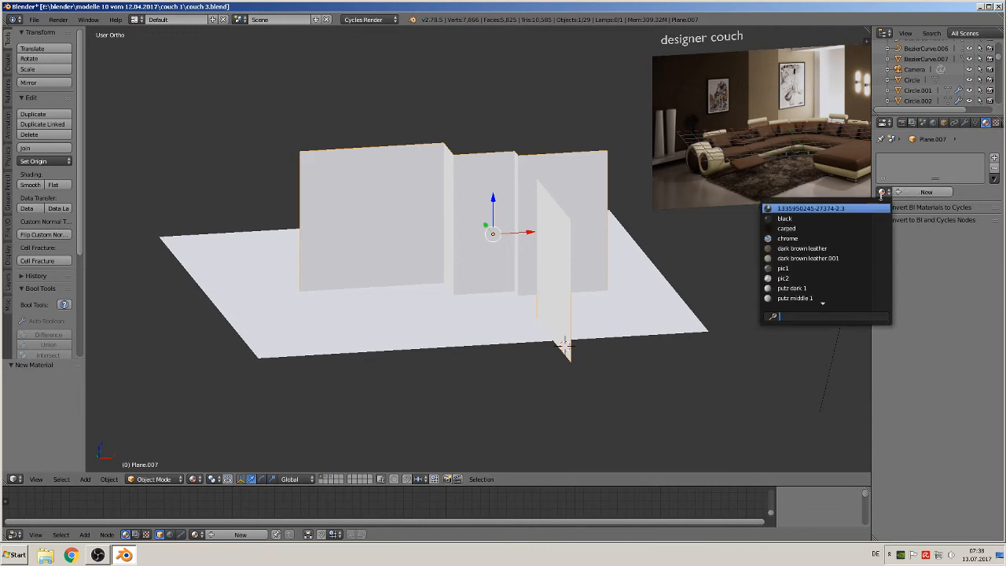
{"action": "left_click", "coordinate": [842, 287]}
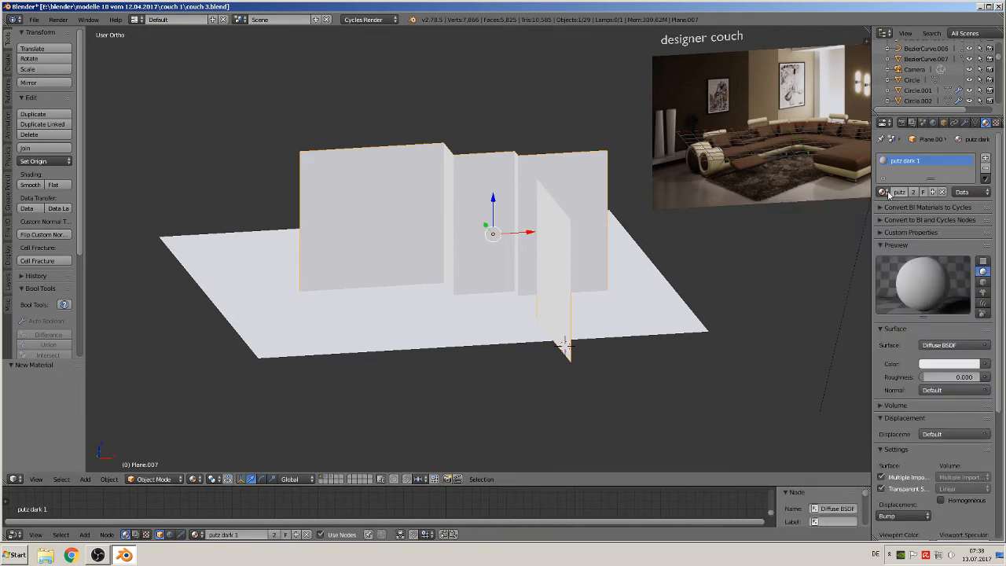
{"action": "left_click", "coordinate": [881, 195]}
{"action": "left_click", "coordinate": [847, 298]}
- Add two more material slots to the wall and assign them the existing putz dark 1 and putz white materials
{"action": "left_click", "coordinate": [985, 158]}
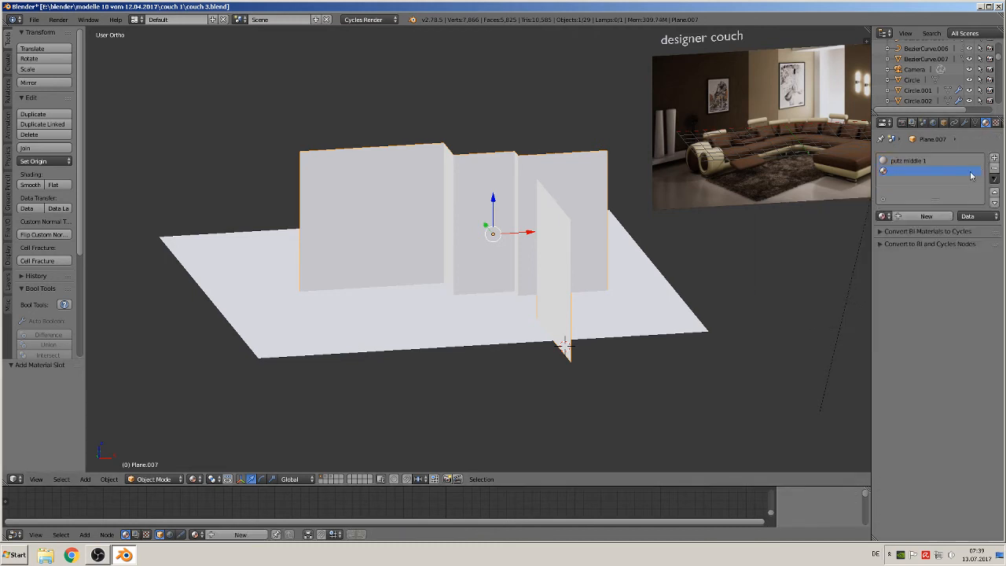
{"action": "left_click", "coordinate": [882, 216]}
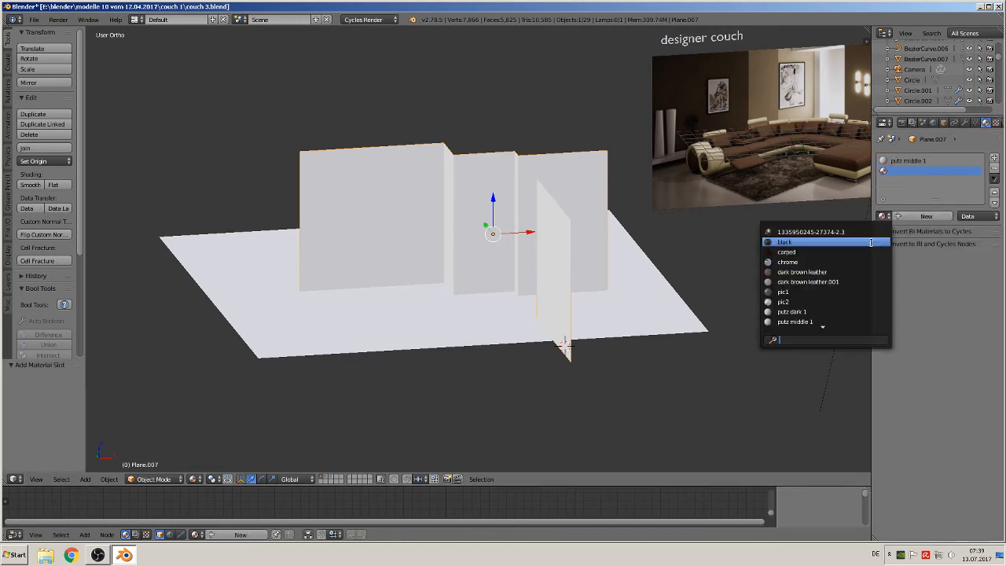
{"action": "left_click", "coordinate": [845, 315]}
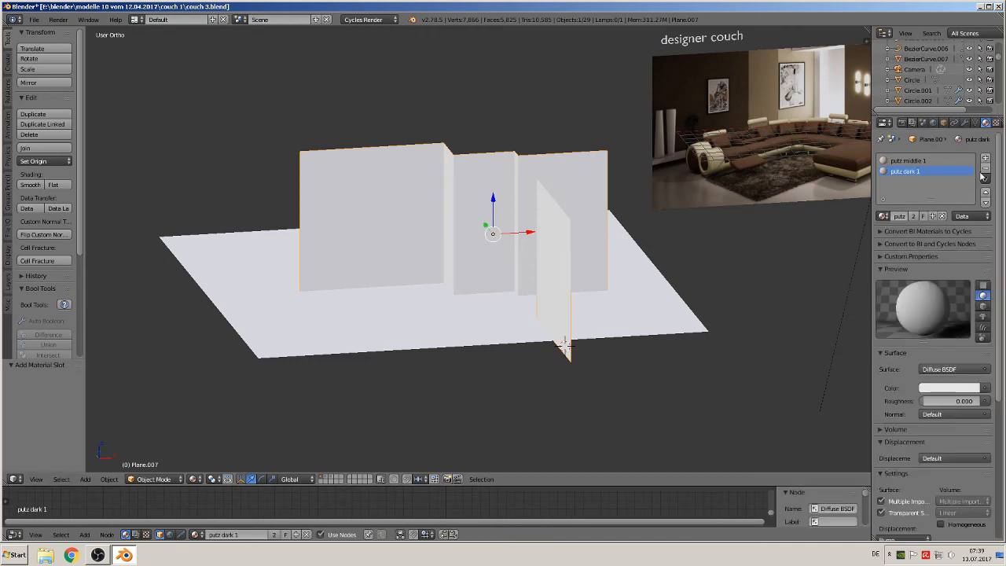
{"action": "left_click", "coordinate": [994, 158]}
{"action": "left_click", "coordinate": [883, 216]}
{"action": "scroll", "coordinate": [853, 324], "scroll_direction": "down", "scroll_amount": 2}
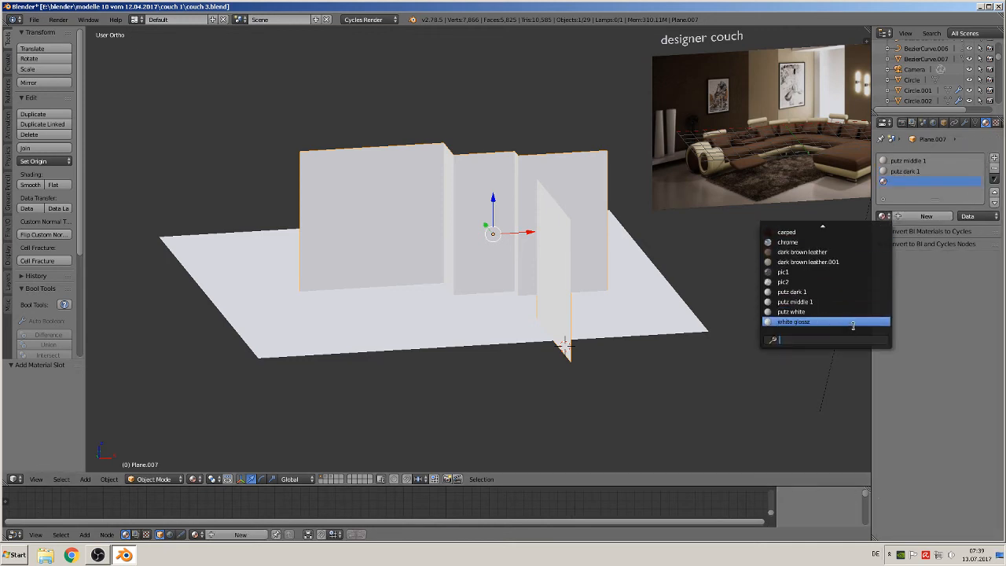
{"action": "left_click", "coordinate": [845, 312]}
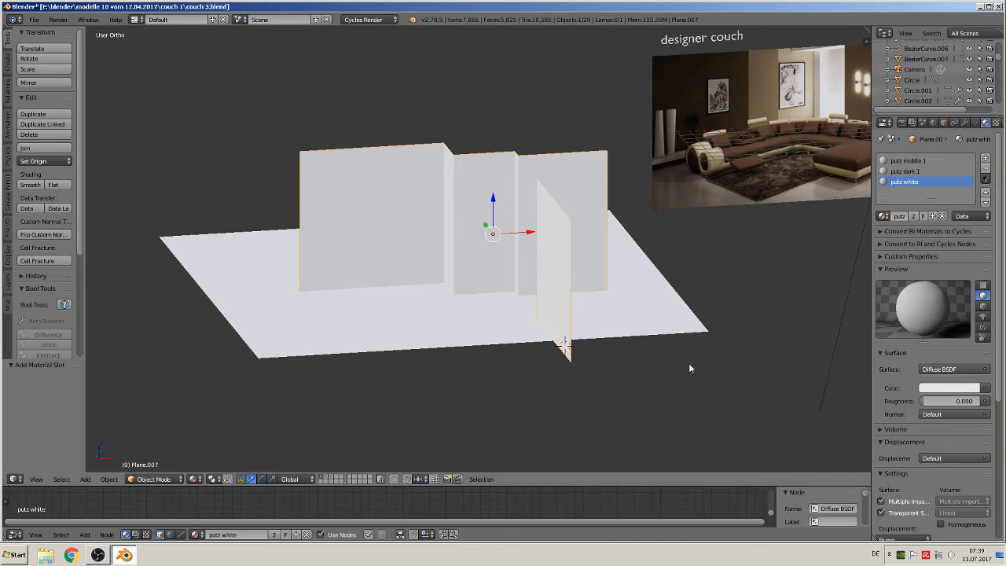
- Remove all three putz material slots from the floor plane
{"action": "right_click", "coordinate": [413, 329]}
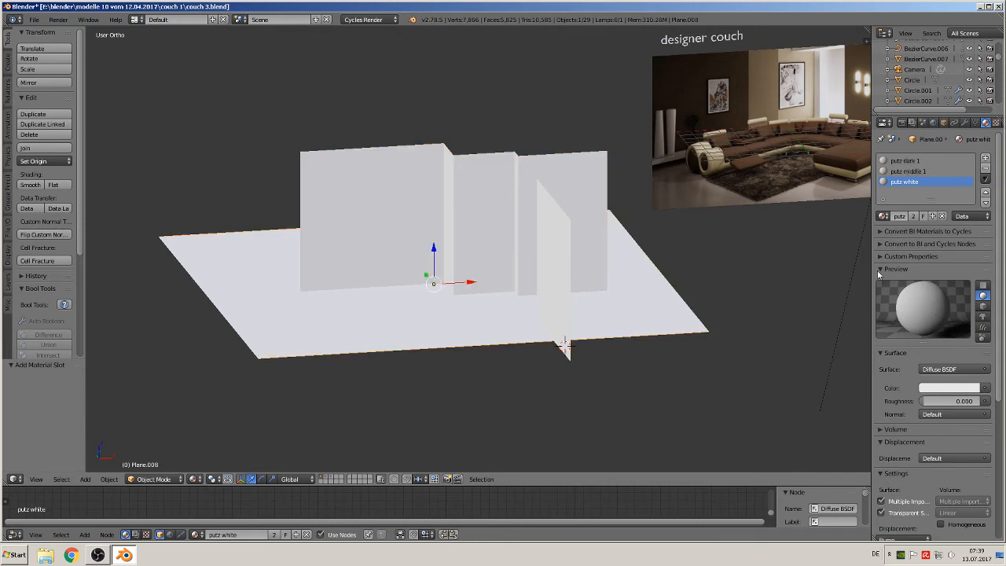
{"action": "left_click", "coordinate": [985, 169]}
{"action": "left_click", "coordinate": [985, 169]}
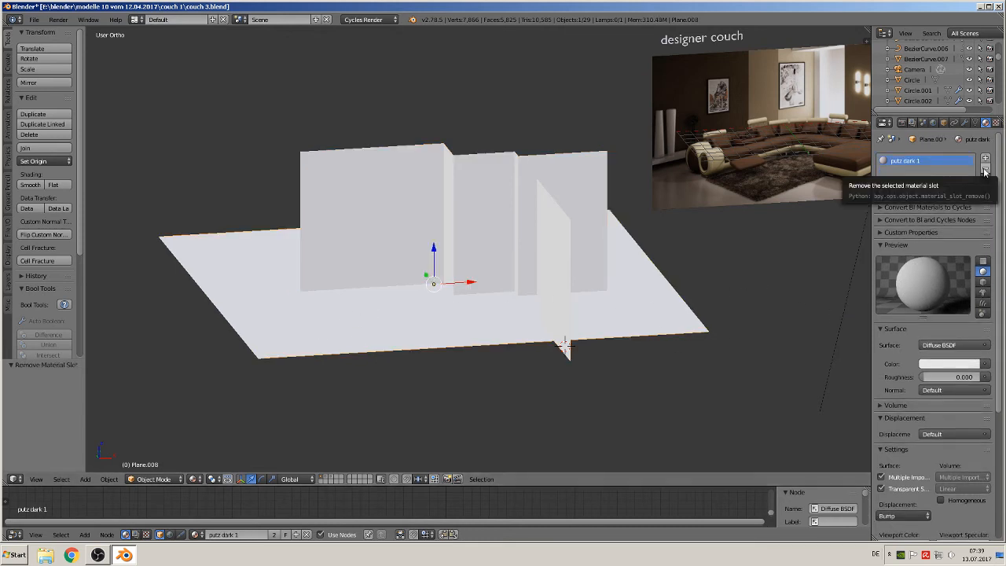
{"action": "left_click", "coordinate": [985, 169]}
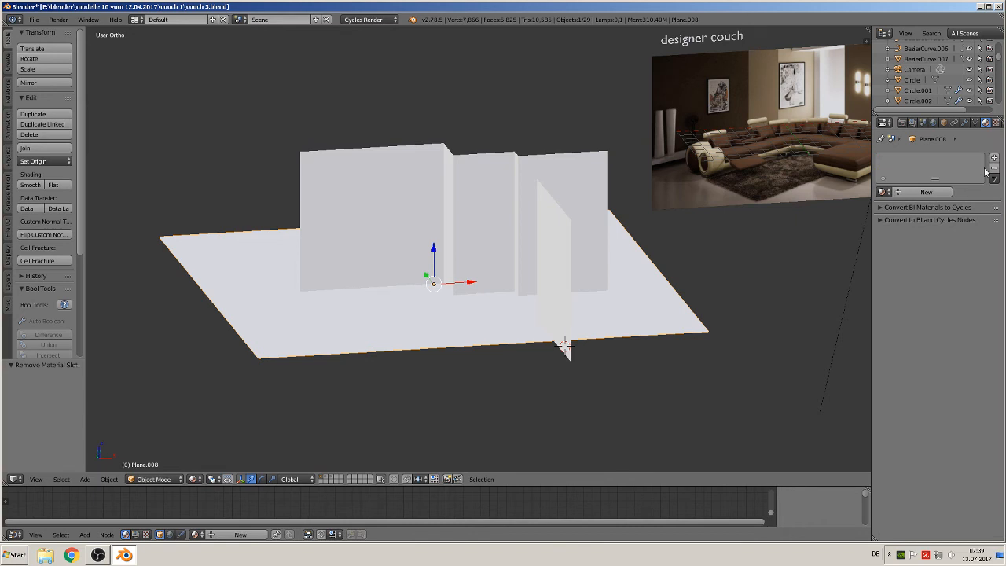
- Create a new material on the floor plane and name it "bottom"
{"action": "left_click", "coordinate": [909, 192]}
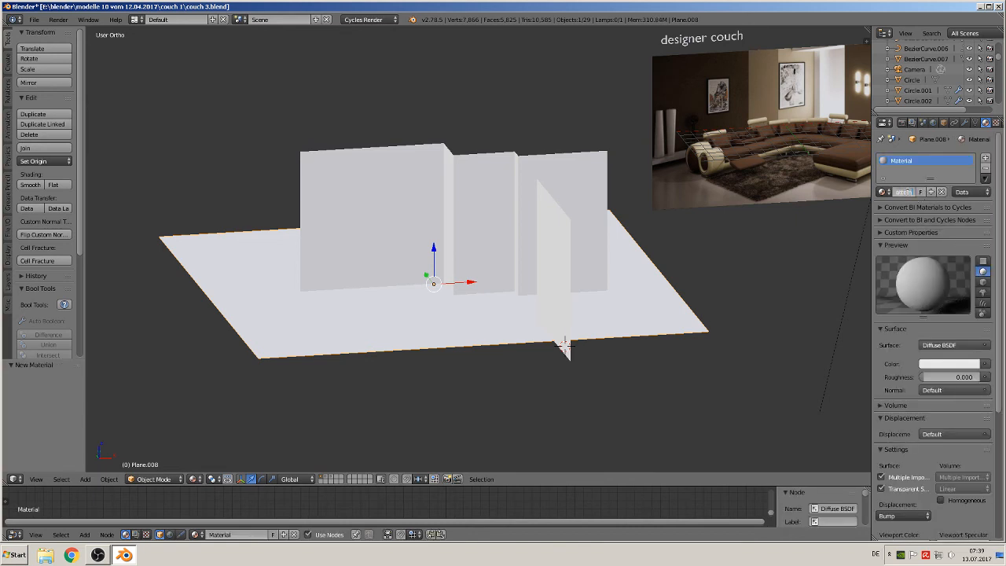
{"action": "type", "text": "bottom"}
{"action": "key", "text": "Return"}
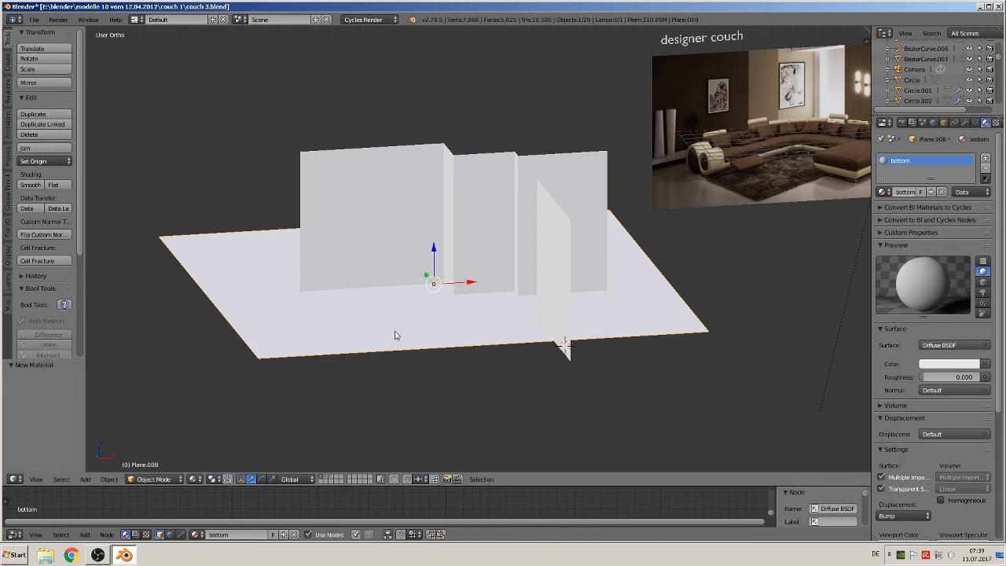
- Set the surface shader of the wall's putz white material to Principled BSDF and enlarge the node editor
{"action": "right_click", "coordinate": [562, 213]}
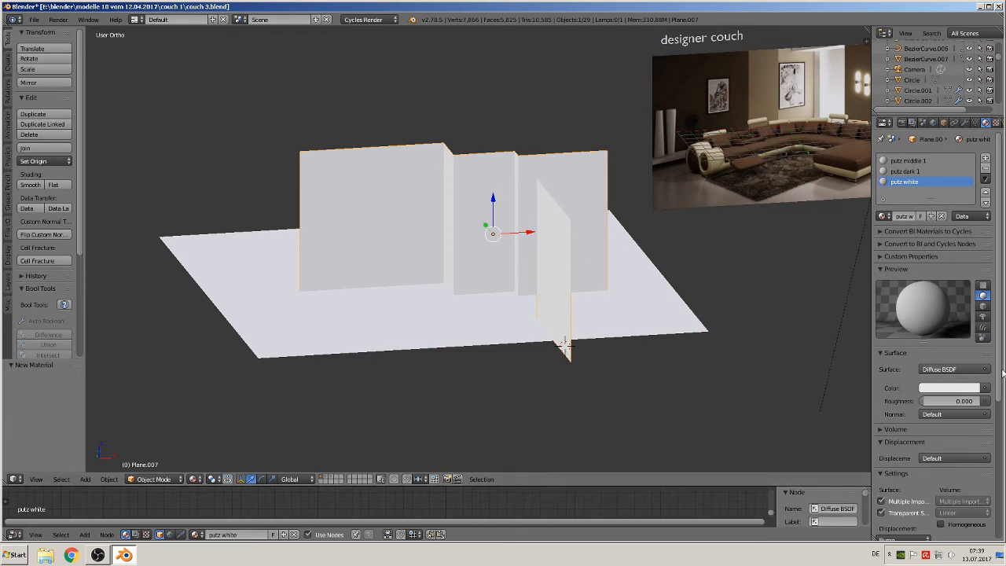
{"action": "left_click", "coordinate": [954, 370]}
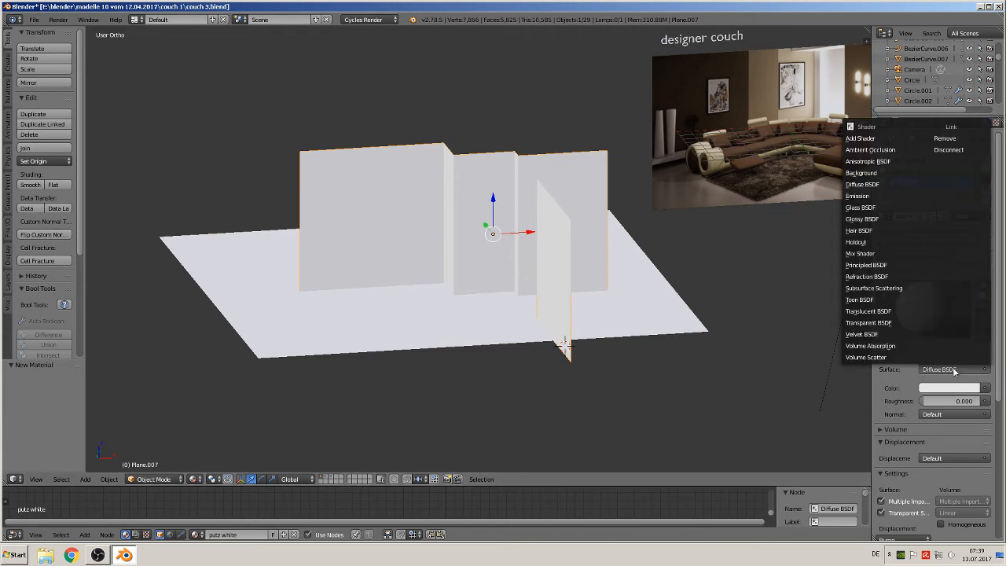
{"action": "left_click", "coordinate": [898, 268]}
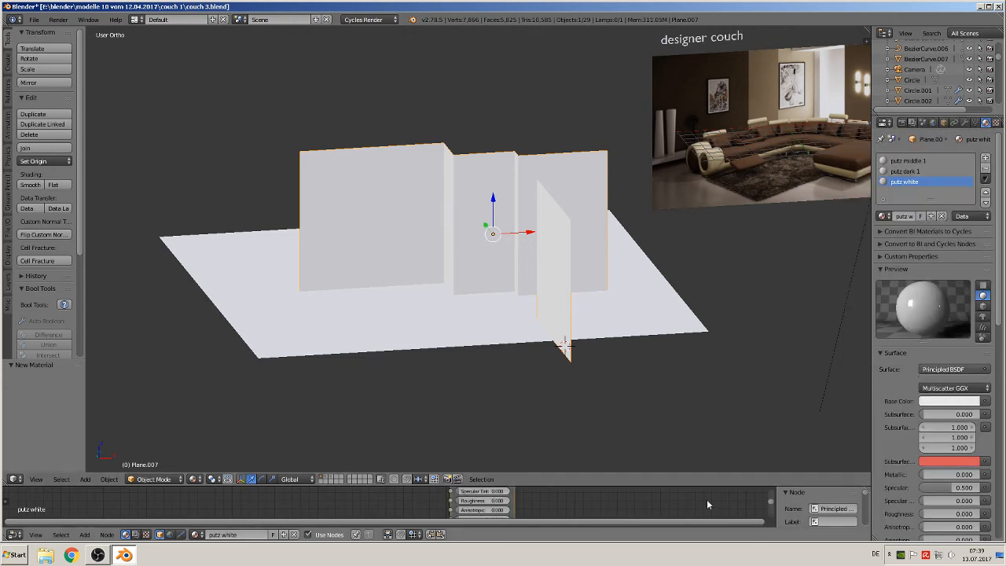
{"action": "left_click_drag", "start_coordinate": [700, 486], "coordinate": [708, 357]}
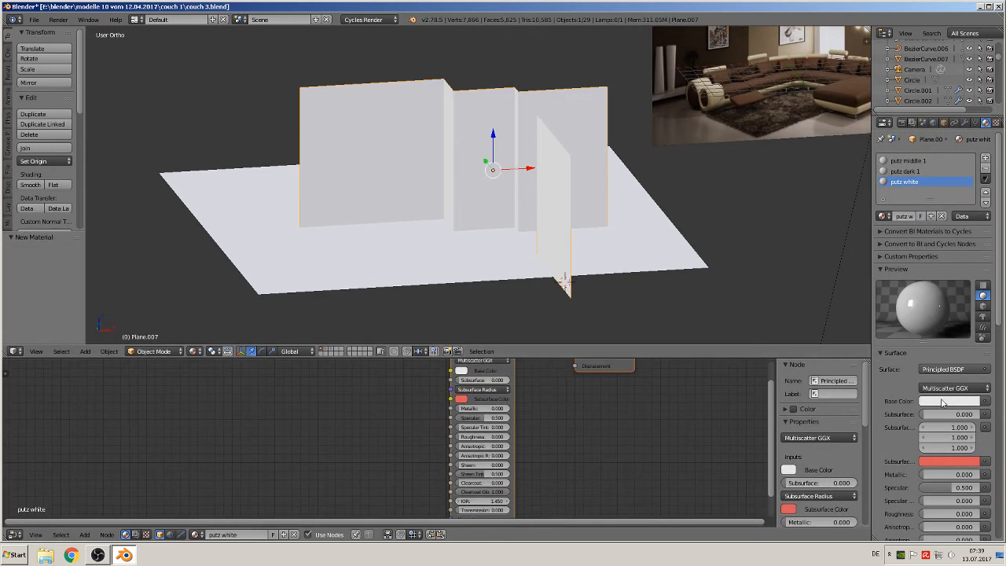
- Link an Image Texture to the putz white material's base color and open the image file selection
{"action": "left_click", "coordinate": [987, 402]}
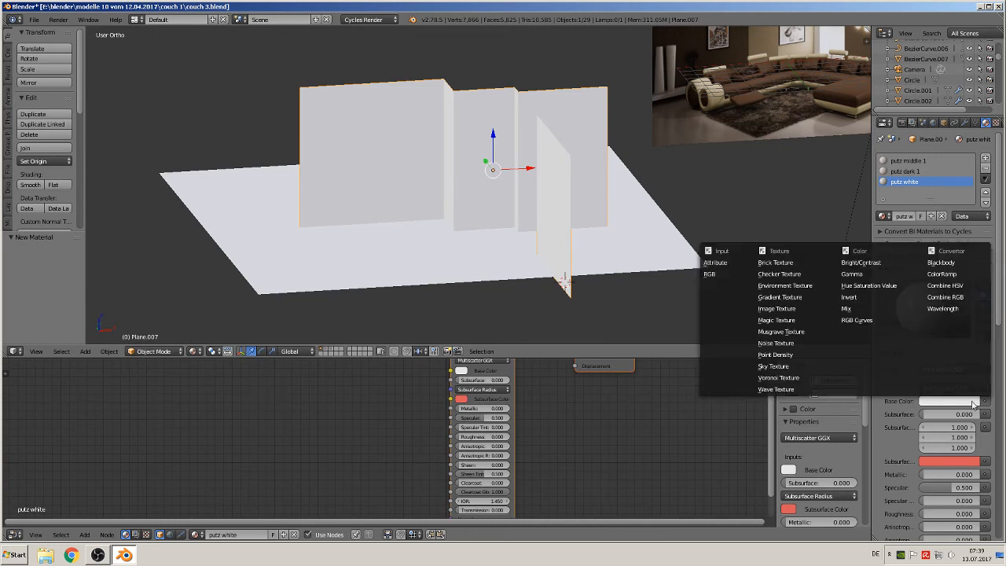
{"action": "left_click", "coordinate": [794, 320]}
{"action": "left_click", "coordinate": [967, 415]}
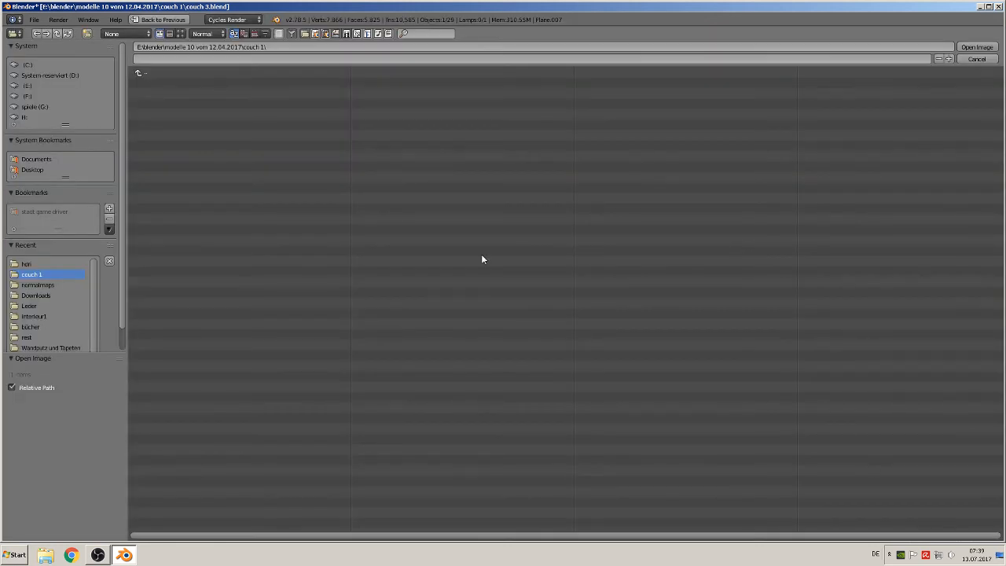
- Load the tileable wall texture (11) image from the Wandputz und Tapeten folder into the Image Texture node
{"action": "left_click", "coordinate": [35, 306]}
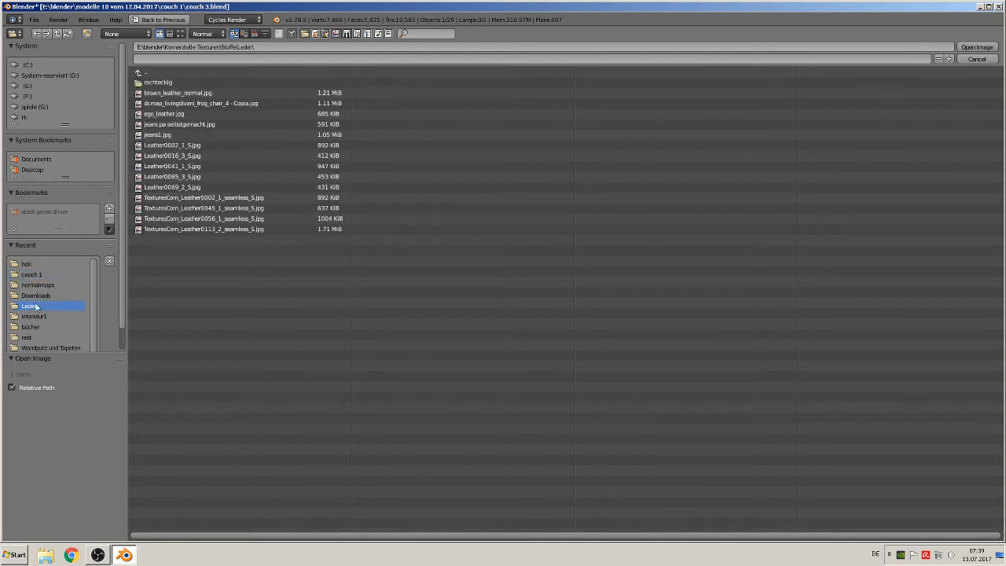
{"action": "left_click", "coordinate": [173, 74]}
{"action": "left_click", "coordinate": [180, 33]}
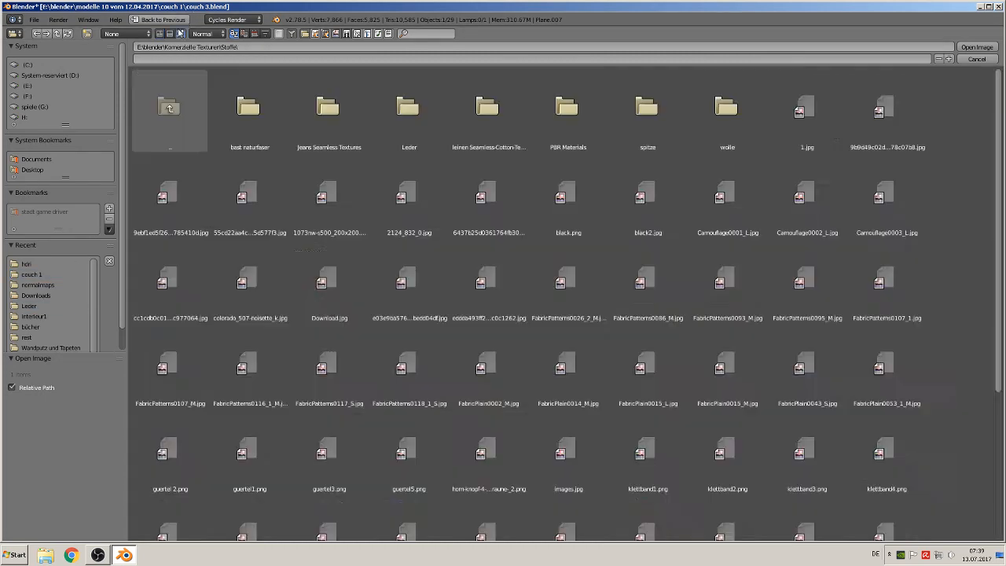
{"action": "left_click", "coordinate": [169, 106]}
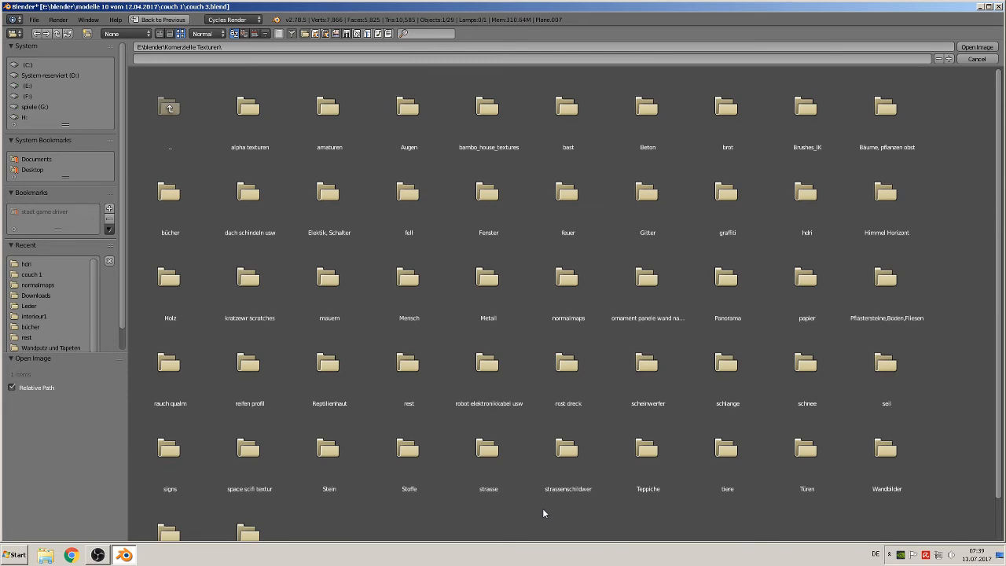
{"action": "scroll", "coordinate": [542, 513], "scroll_direction": "down", "scroll_amount": 1}
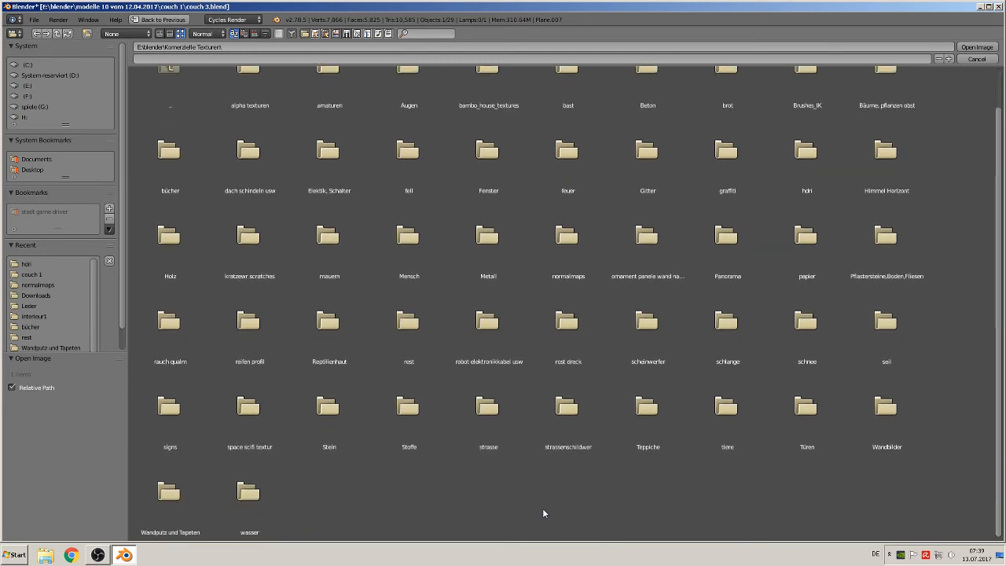
{"action": "left_click", "coordinate": [185, 500]}
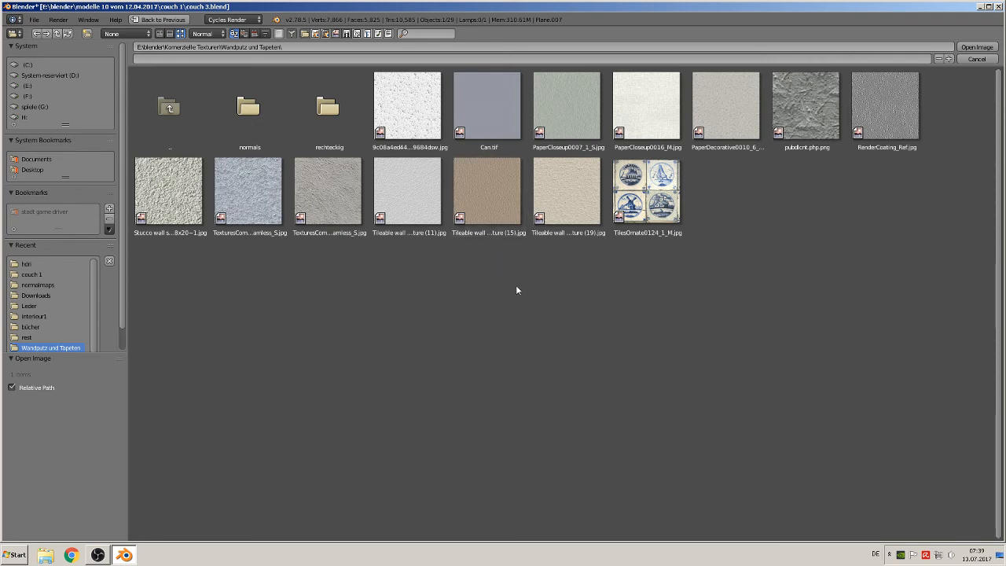
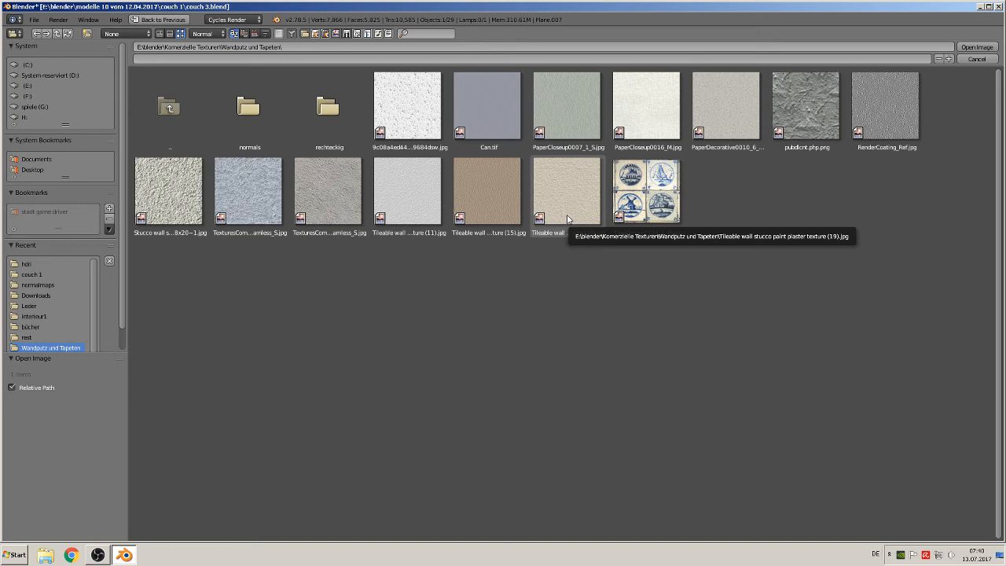
{"action": "double_click", "coordinate": [430, 215]}
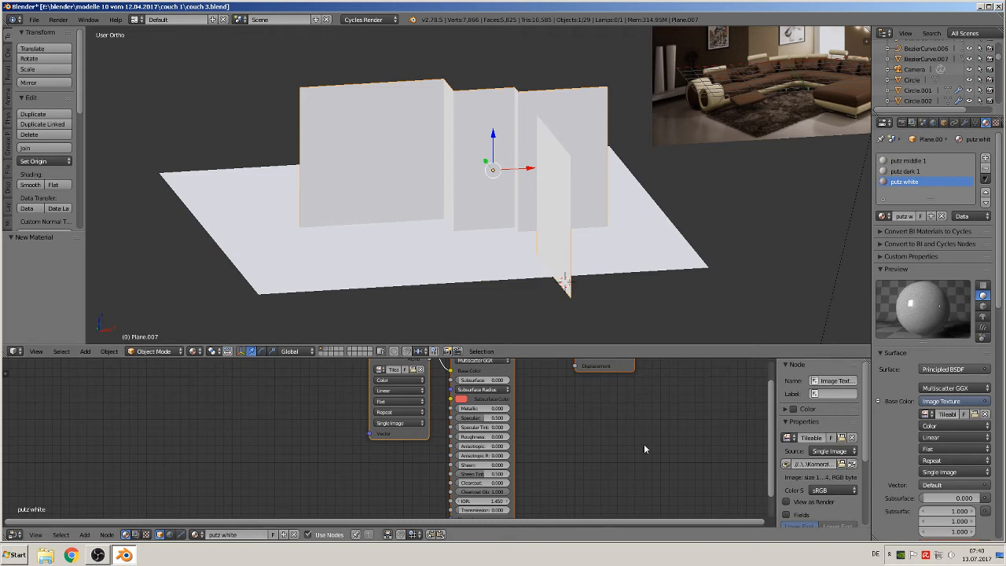
- Set the putz white shader's roughness to 0.725 and assign the material to all faces of the wall
{"action": "mouse_move", "coordinate": [482, 437]}
{"action": "left_mouse_down"}
{"action": "mouse_move", "coordinate": [511, 437]}
{"action": "mouse_move", "coordinate": [497, 437]}
{"action": "left_mouse_up"}
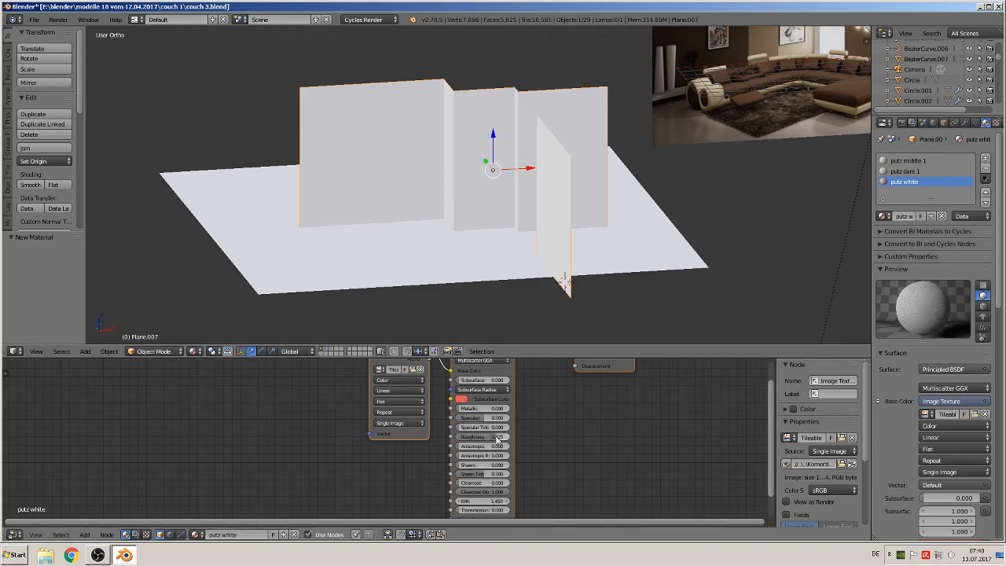
{"action": "scroll", "coordinate": [425, 252], "scroll_direction": "up", "scroll_amount": 2}
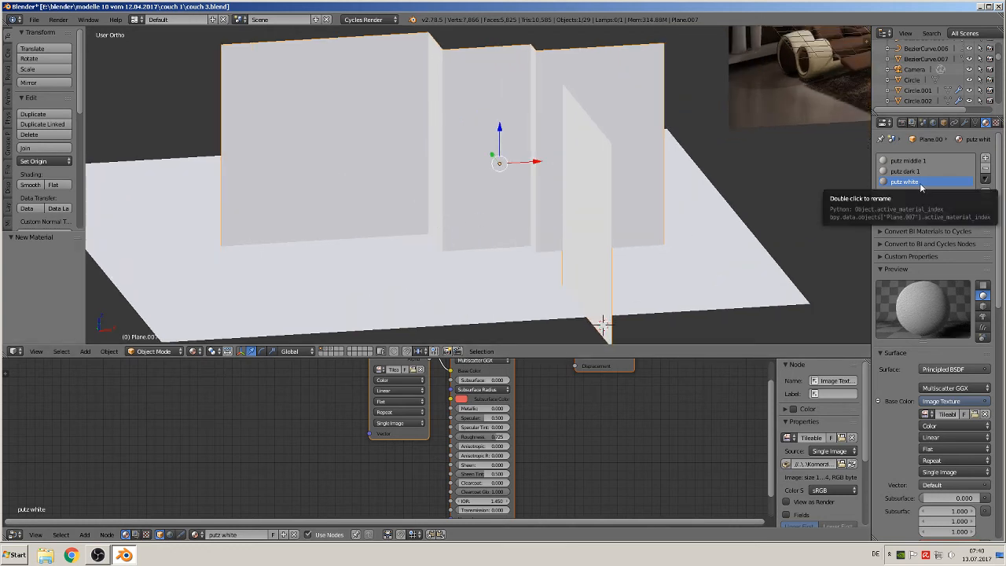
{"action": "key", "text": "Tab"}
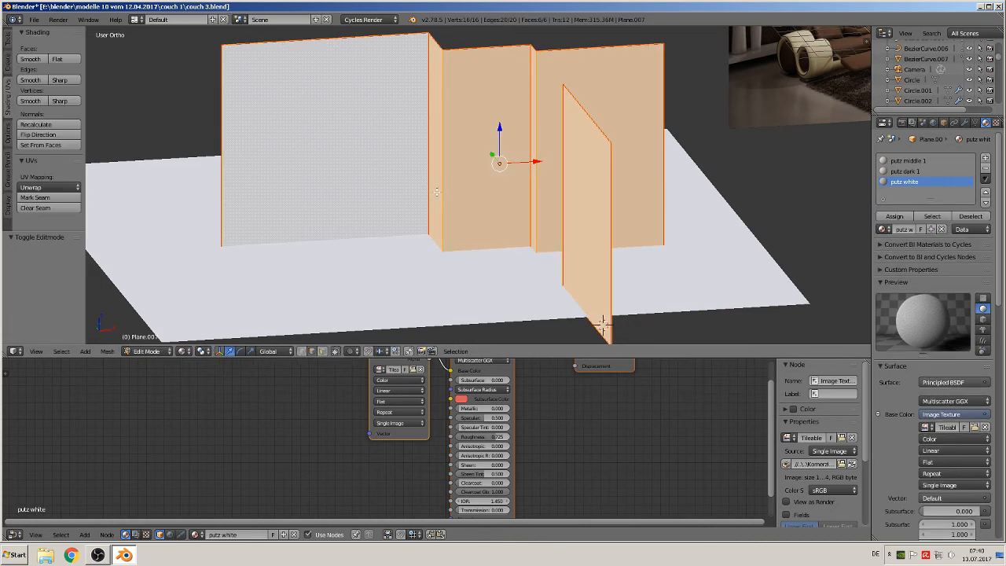
{"action": "left_click", "coordinate": [895, 215]}
{"action": "key", "text": "Tab"}
{"action": "scroll", "coordinate": [580, 296], "scroll_direction": "up", "scroll_amount": 1}
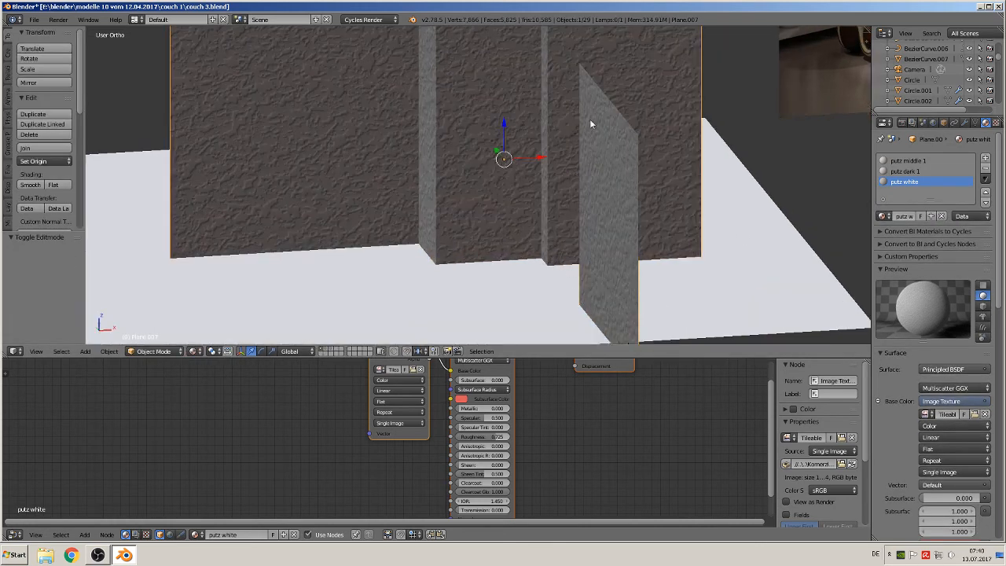
- Move the Image Texture node away from the Principled BSDF and add a Texture Coordinate node ahead of it
{"action": "middle_click_drag", "start_coordinate": [559, 434], "coordinate": [559, 508]}
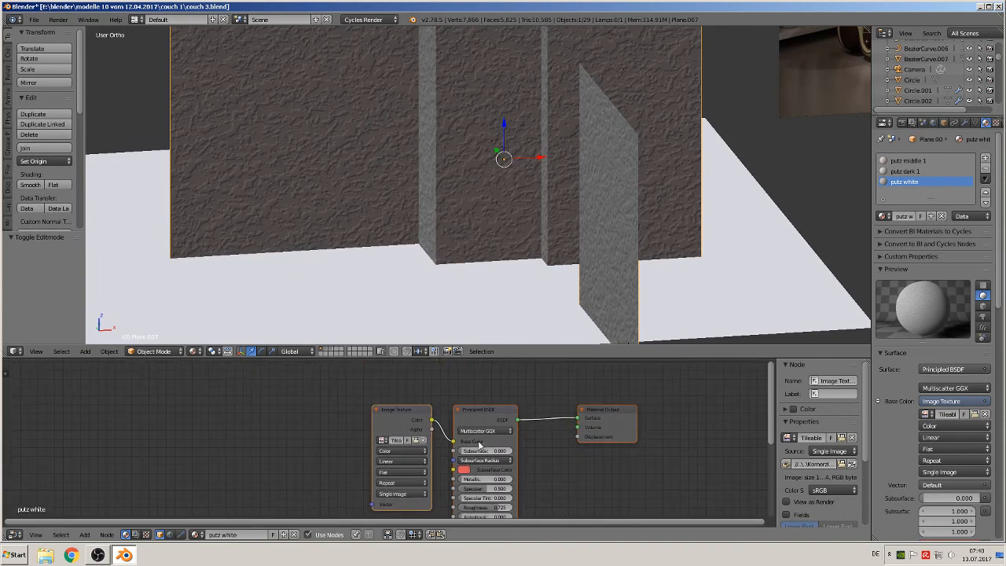
{"action": "left_click_drag", "start_coordinate": [404, 426], "coordinate": [371, 429]}
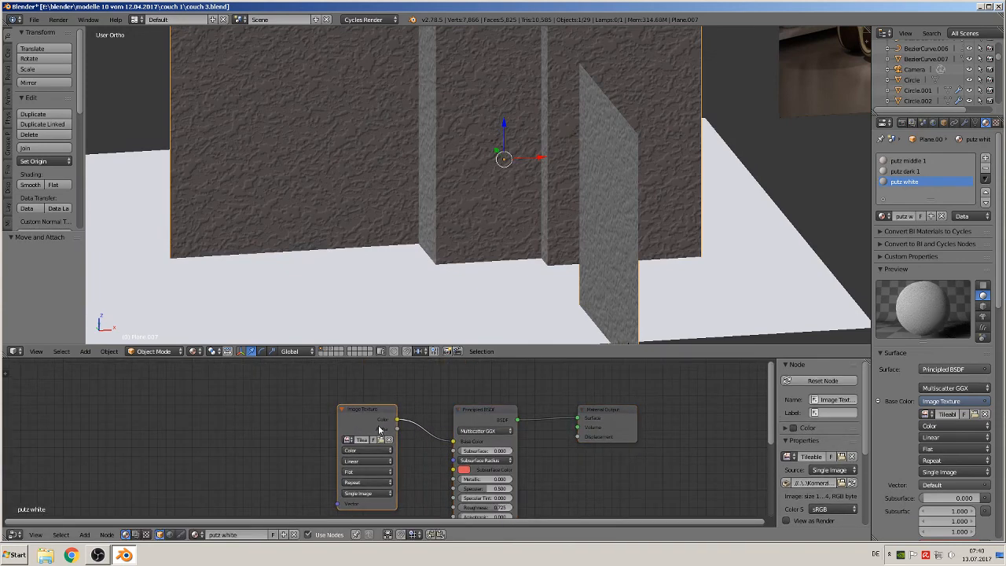
{"action": "scroll", "coordinate": [384, 426], "scroll_direction": "down", "scroll_amount": 2}
{"action": "scroll", "coordinate": [306, 454], "scroll_direction": "down", "scroll_amount": 2}
{"action": "middle_click_drag", "start_coordinate": [248, 473], "coordinate": [315, 440]}
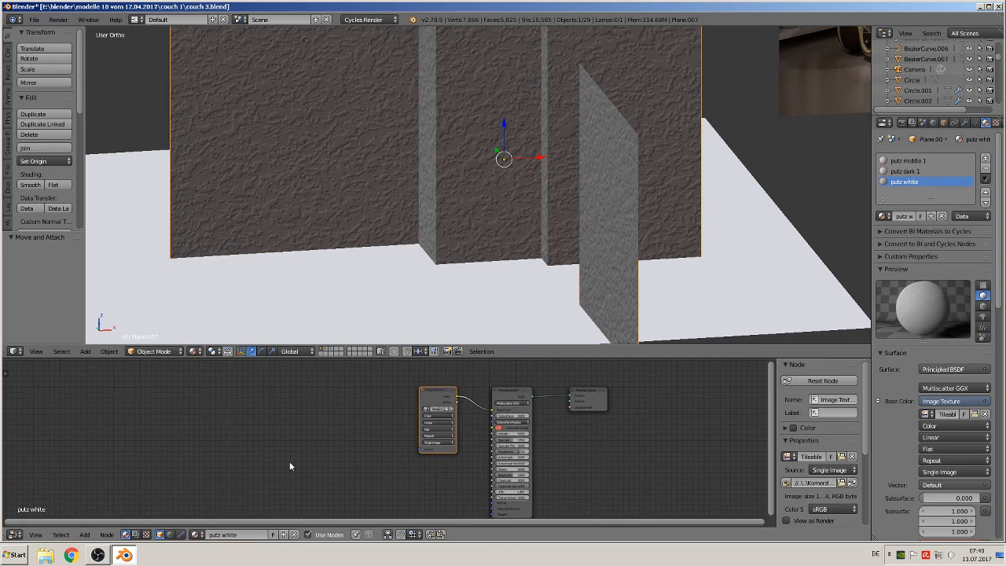
{"action": "left_click", "coordinate": [86, 536]}
{"action": "mouse_move", "coordinate": [98, 513]}
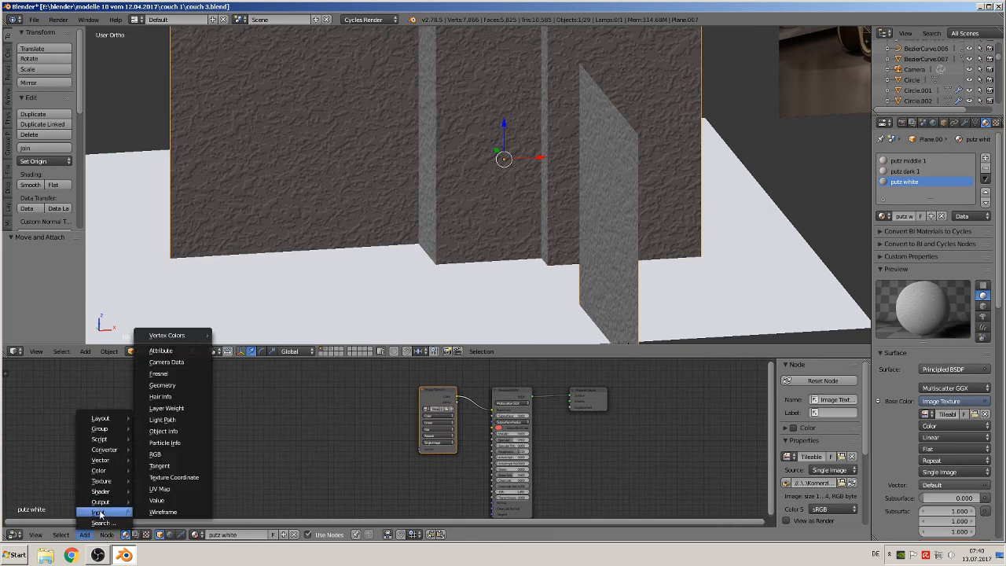
{"action": "left_click", "coordinate": [180, 480]}
{"action": "left_click", "coordinate": [78, 409]}
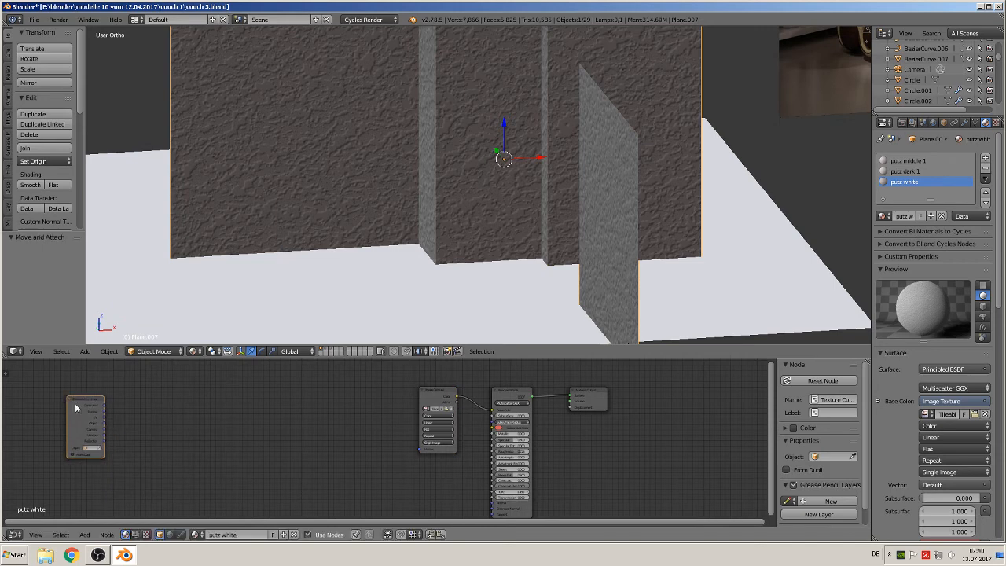
- Add a Mapping node of type Texture and link the Texture Coordinate's UV output to its vector input
{"action": "left_click", "coordinate": [87, 535]}
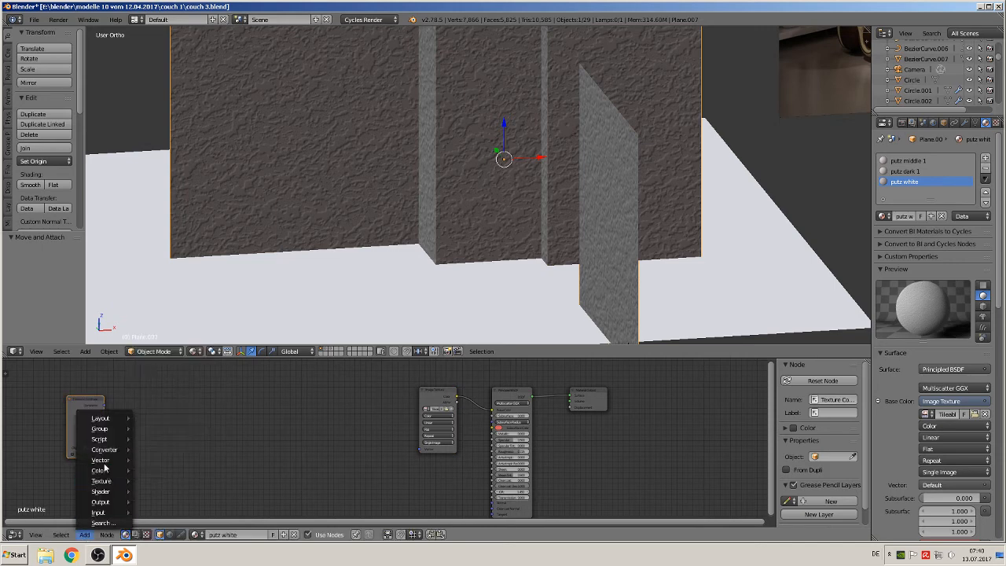
{"action": "mouse_move", "coordinate": [101, 465]}
{"action": "left_click", "coordinate": [160, 471]}
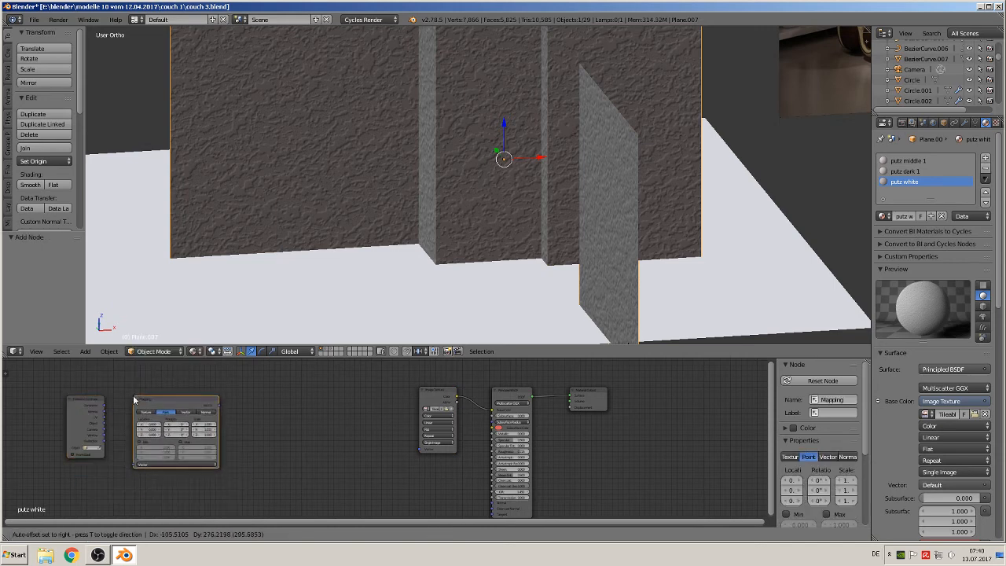
{"action": "left_click", "coordinate": [169, 460]}
{"action": "left_click", "coordinate": [104, 422]}
{"action": "left_click_drag", "start_coordinate": [104, 422], "coordinate": [139, 463]}
{"action": "left_click", "coordinate": [147, 411]}
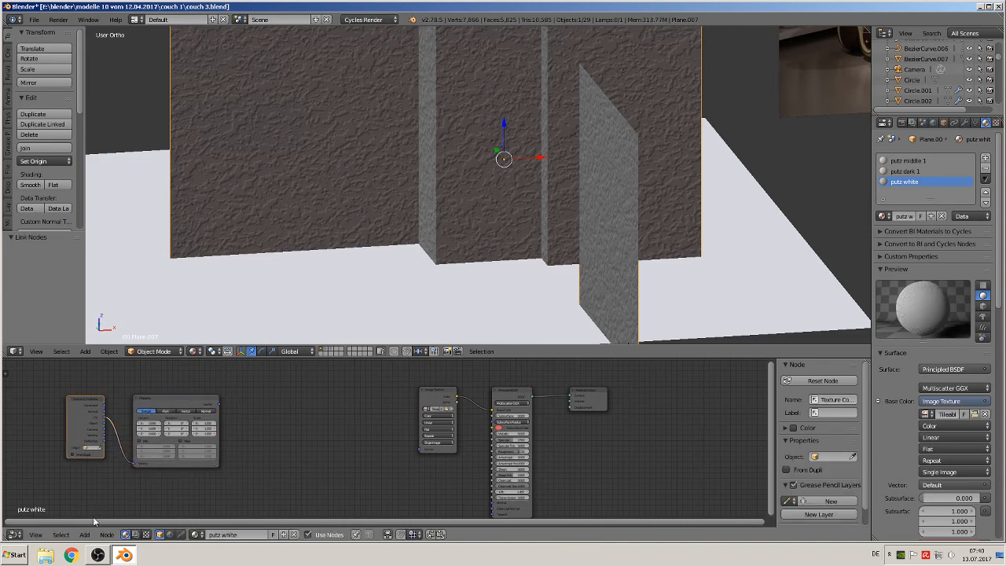
- Link the Mapping output to the Image Texture's vector input and arrange both coordinate nodes closer to it
{"action": "left_click_drag", "start_coordinate": [220, 406], "coordinate": [424, 448]}
{"action": "left_click_drag", "start_coordinate": [187, 405], "coordinate": [340, 409]}
{"action": "left_click_drag", "start_coordinate": [83, 401], "coordinate": [252, 418]}
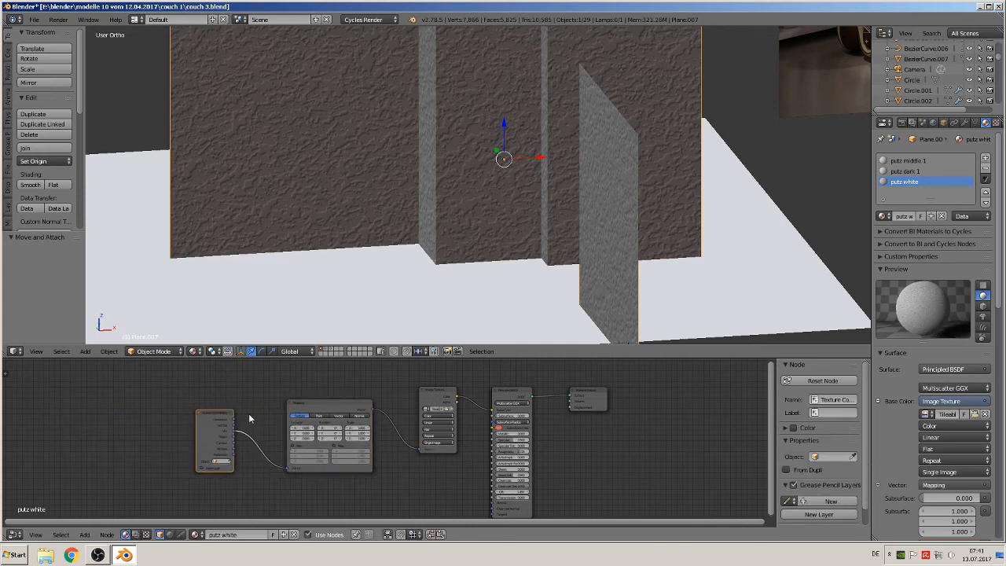
- Set the Mapping node's X and Y scale to 0.1
{"action": "scroll", "coordinate": [338, 468], "scroll_direction": "up", "scroll_amount": 4}
{"action": "double_click", "coordinate": [336, 419]}
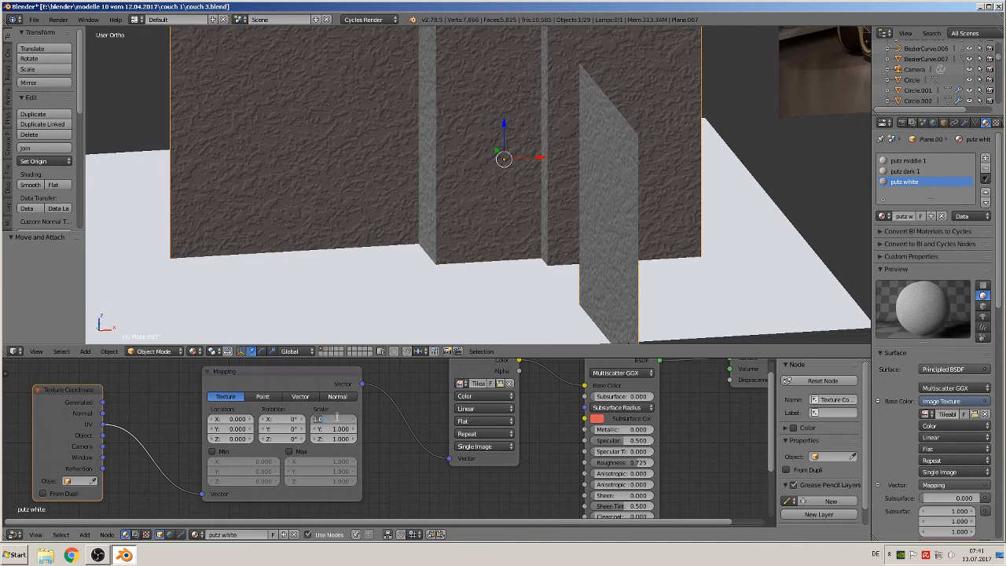
{"action": "type", "text": "0.1"}
{"action": "key", "text": "Return"}
{"action": "double_click", "coordinate": [339, 429]}
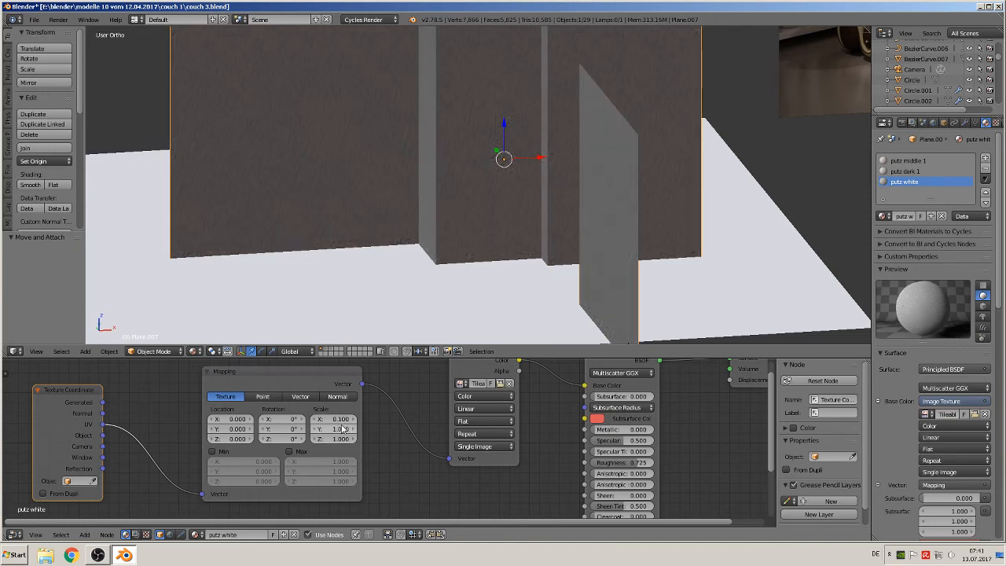
{"action": "type", "text": "0.1"}
{"action": "key", "text": "Return"}
- Move the Image Texture link on the Principled BSDF from Base Color to Roughness
{"action": "scroll", "coordinate": [474, 220], "scroll_direction": "up", "scroll_amount": 5}
{"action": "scroll", "coordinate": [481, 217], "scroll_direction": "down", "scroll_amount": 5}
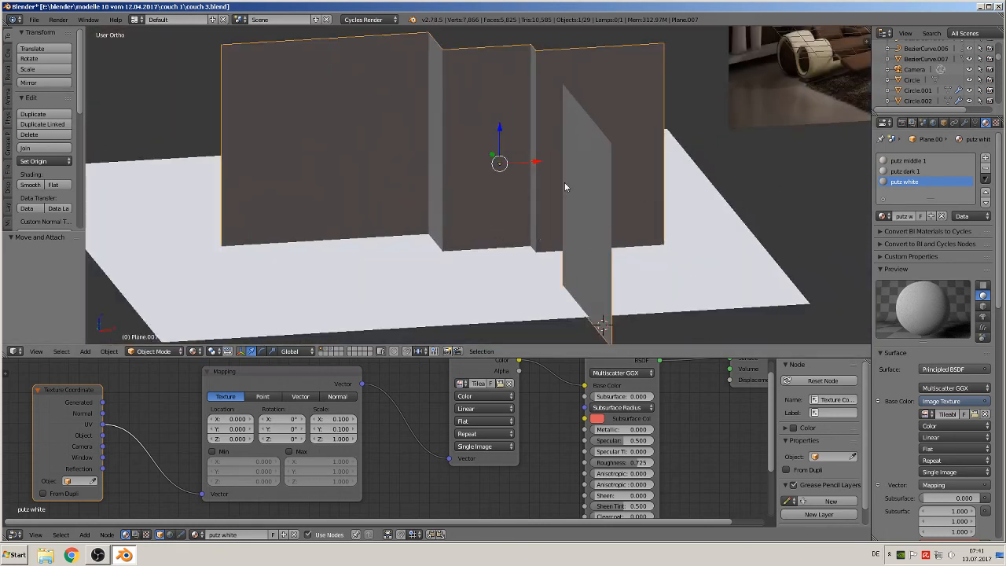
{"action": "middle_click_drag", "start_coordinate": [484, 268], "coordinate": [477, 286], "text": "shift"}
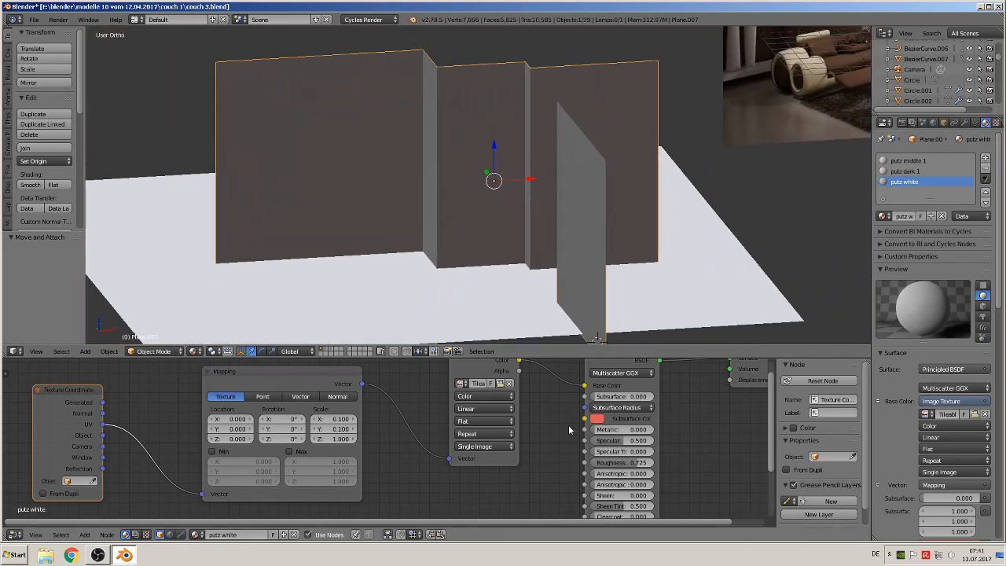
{"action": "middle_click_drag", "start_coordinate": [558, 419], "coordinate": [414, 454]}
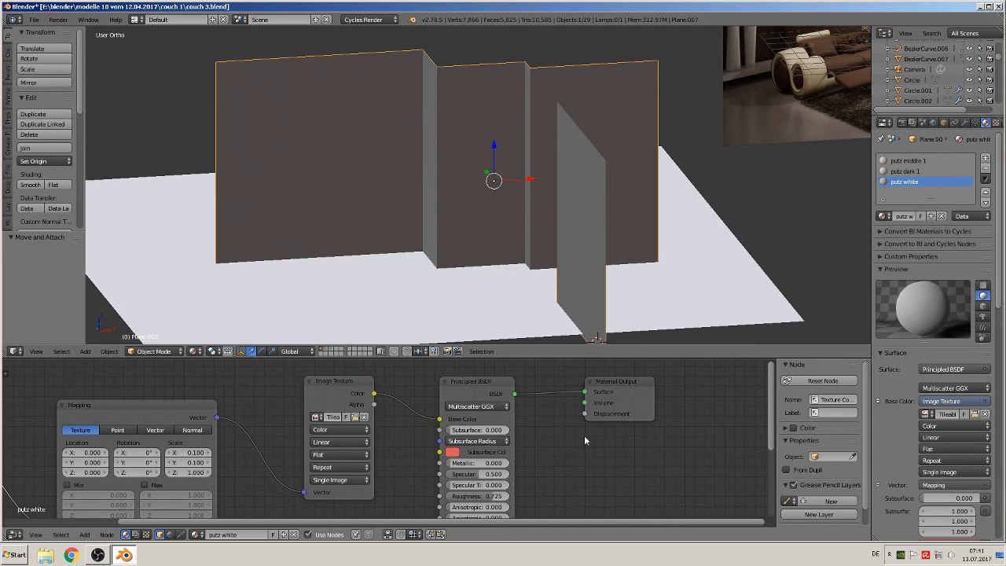
{"action": "middle_click_drag", "start_coordinate": [625, 448], "coordinate": [659, 434]}
{"action": "scroll", "coordinate": [475, 411], "scroll_direction": "down", "scroll_amount": 1}
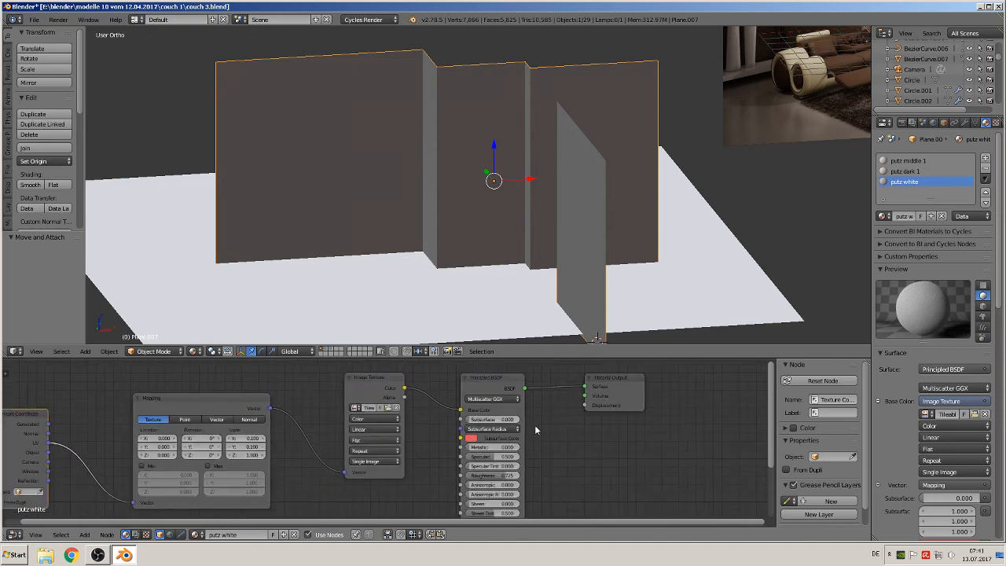
{"action": "left_click_drag", "start_coordinate": [461, 410], "coordinate": [461, 482]}
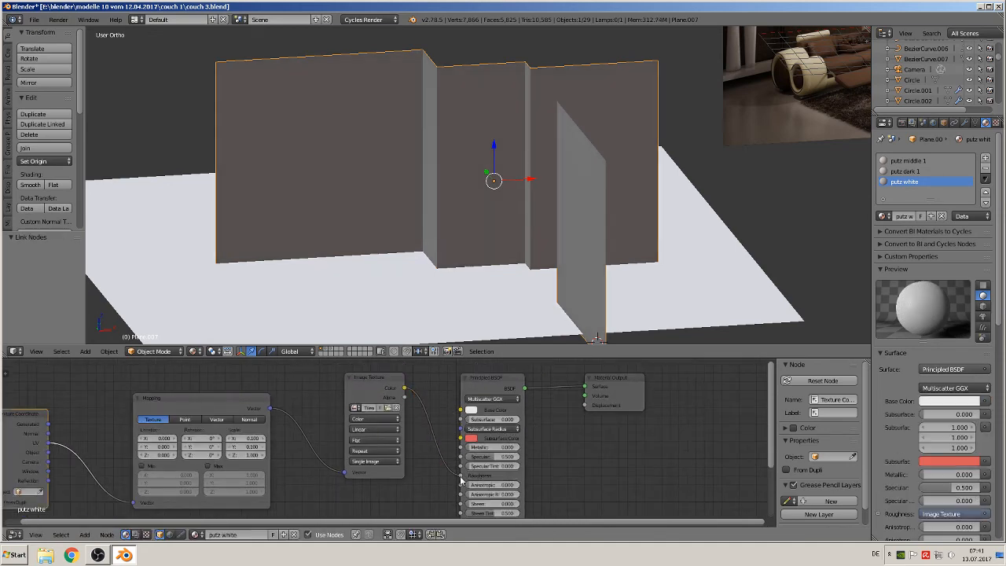
- Make room before the Material Output node and place a duplicate of the Principled BSDF beside the original
{"action": "scroll", "coordinate": [545, 269], "scroll_direction": "up", "scroll_amount": 6}
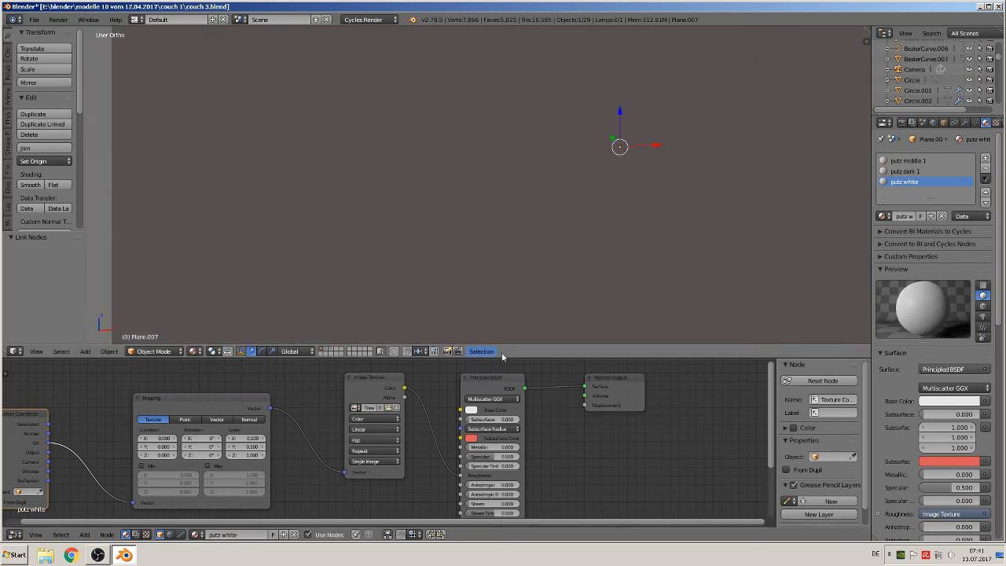
{"action": "scroll", "coordinate": [542, 410], "scroll_direction": "down", "scroll_amount": 2}
{"action": "scroll", "coordinate": [542, 411], "scroll_direction": "down", "scroll_amount": 2}
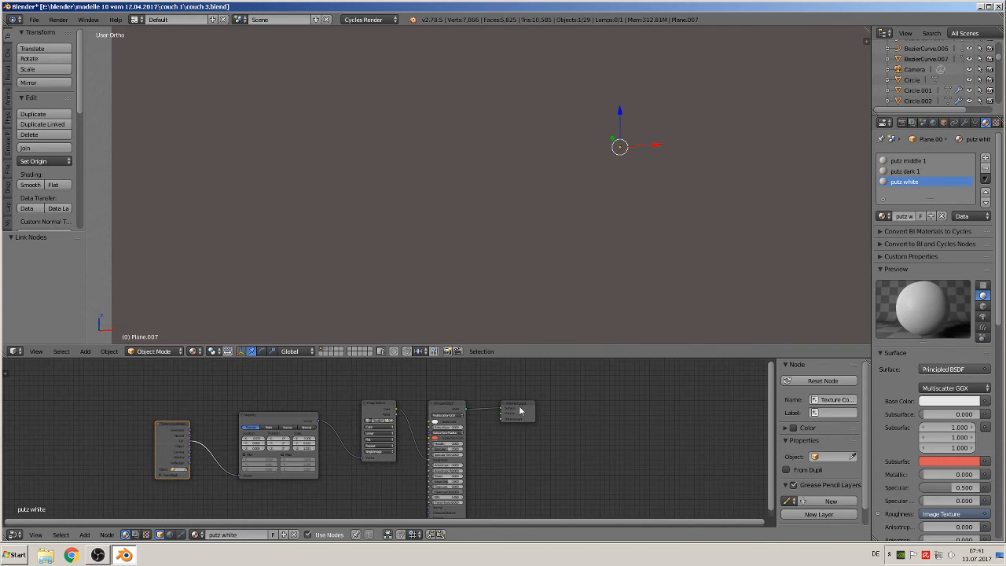
{"action": "left_click_drag", "start_coordinate": [520, 410], "coordinate": [620, 406]}
{"action": "left_click", "coordinate": [441, 414]}
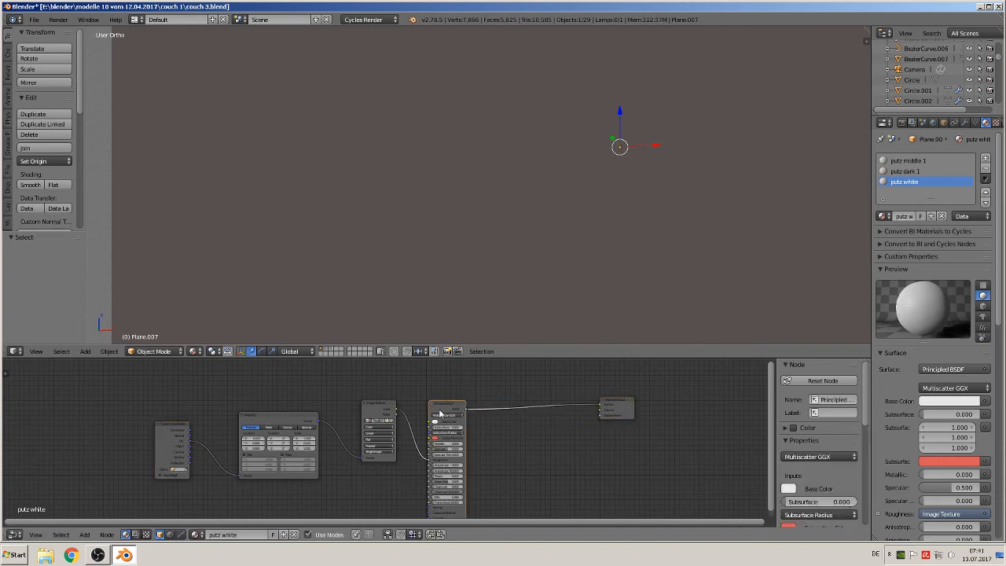
{"action": "key", "text": "shift+d"}
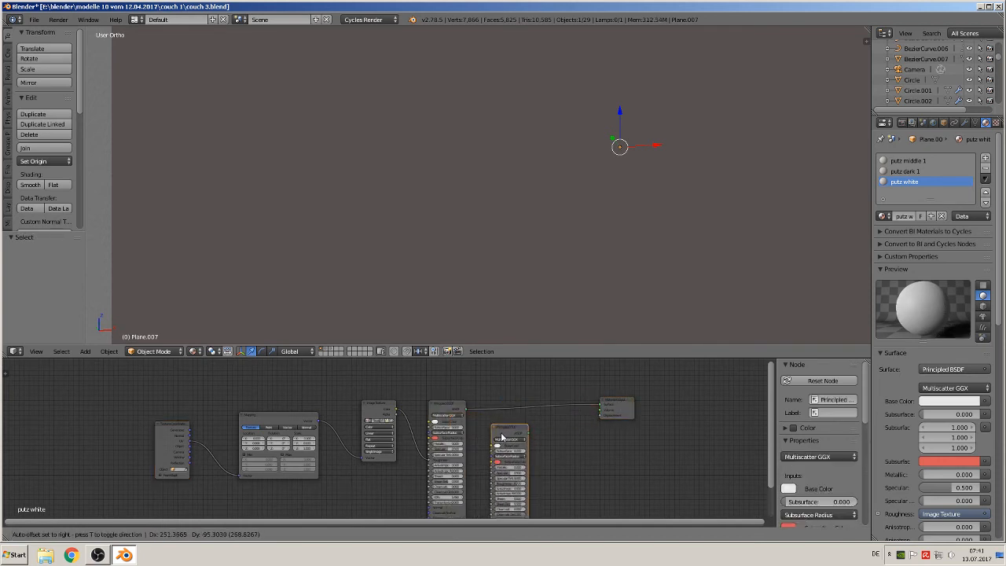
{"action": "left_click", "coordinate": [502, 438]}
- Insert a Mix Shader before the Material Output, combining both Principled BSDFs with the Image Texture's color as factor
{"action": "left_click", "coordinate": [84, 535]}
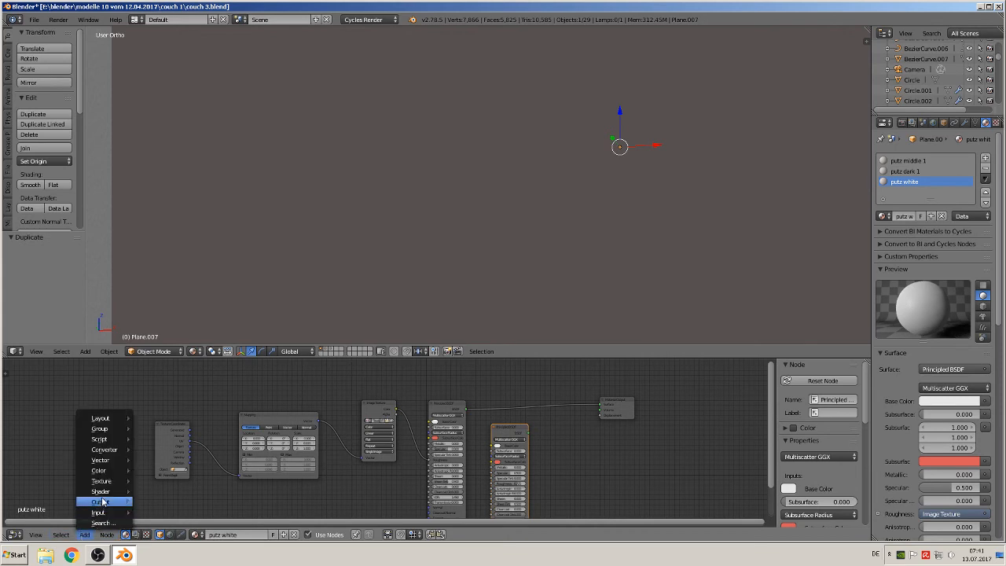
{"action": "mouse_move", "coordinate": [101, 492]}
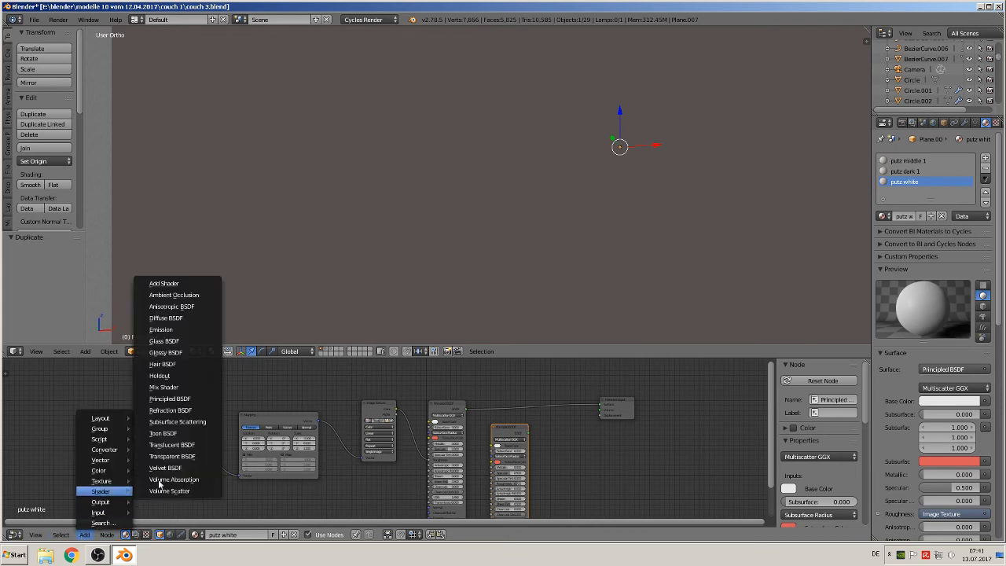
{"action": "left_click", "coordinate": [188, 387]}
{"action": "left_click", "coordinate": [553, 404]}
{"action": "left_click_drag", "start_coordinate": [530, 433], "coordinate": [546, 414]}
{"action": "left_click_drag", "start_coordinate": [395, 410], "coordinate": [549, 405]}
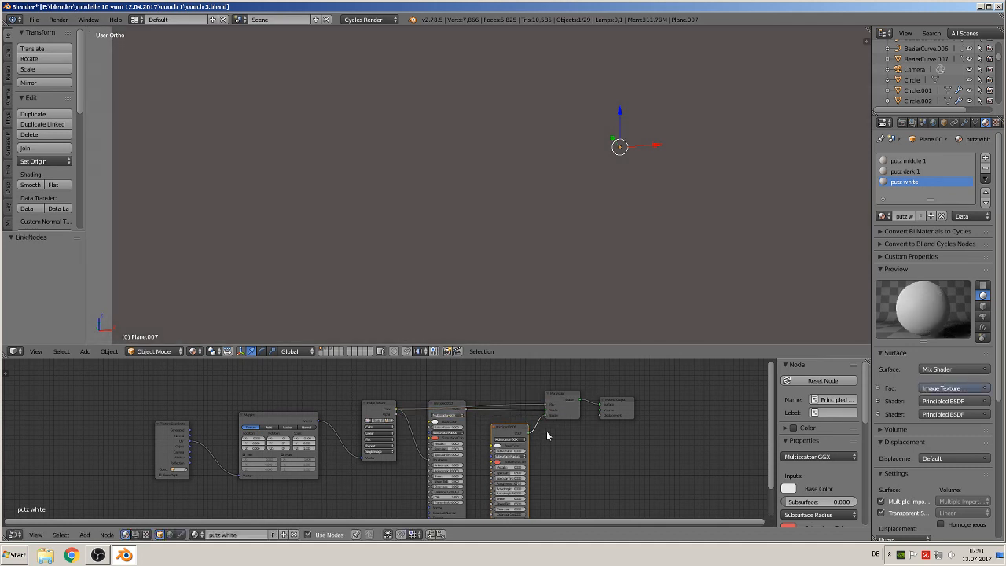
{"action": "scroll", "coordinate": [545, 433], "scroll_direction": "up", "scroll_amount": 1}
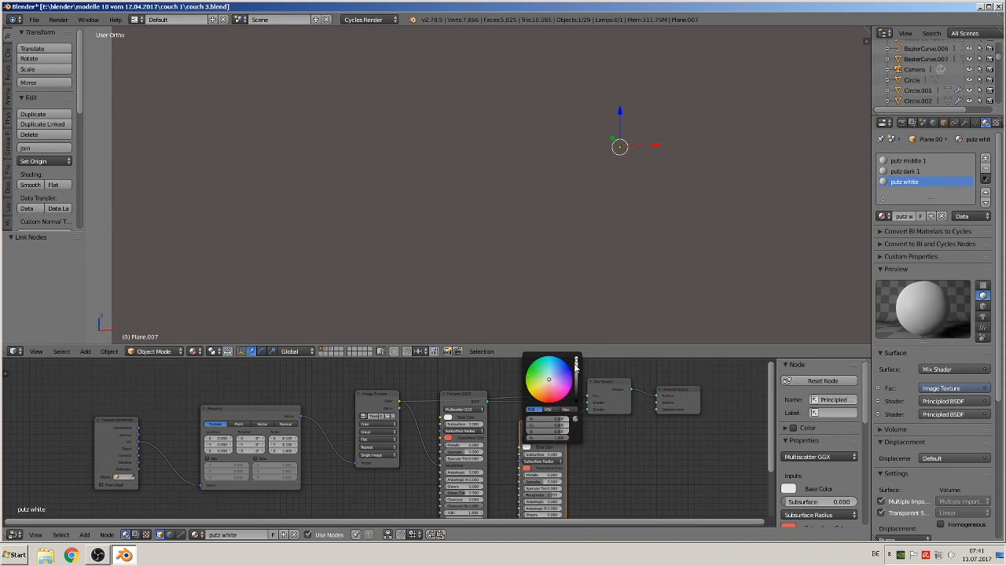
- Darken the Base Color of the duplicate Principled BSDF slightly
{"action": "left_click_drag", "start_coordinate": [576, 360], "coordinate": [576, 365]}
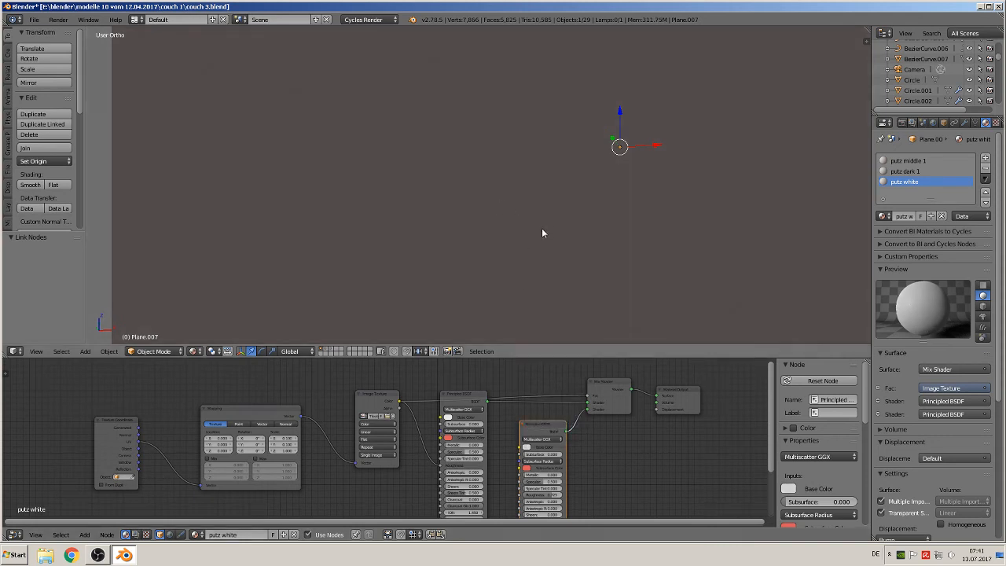
{"action": "scroll", "coordinate": [541, 244], "scroll_direction": "up", "scroll_amount": 4}
{"action": "scroll", "coordinate": [548, 273], "scroll_direction": "down", "scroll_amount": 2}
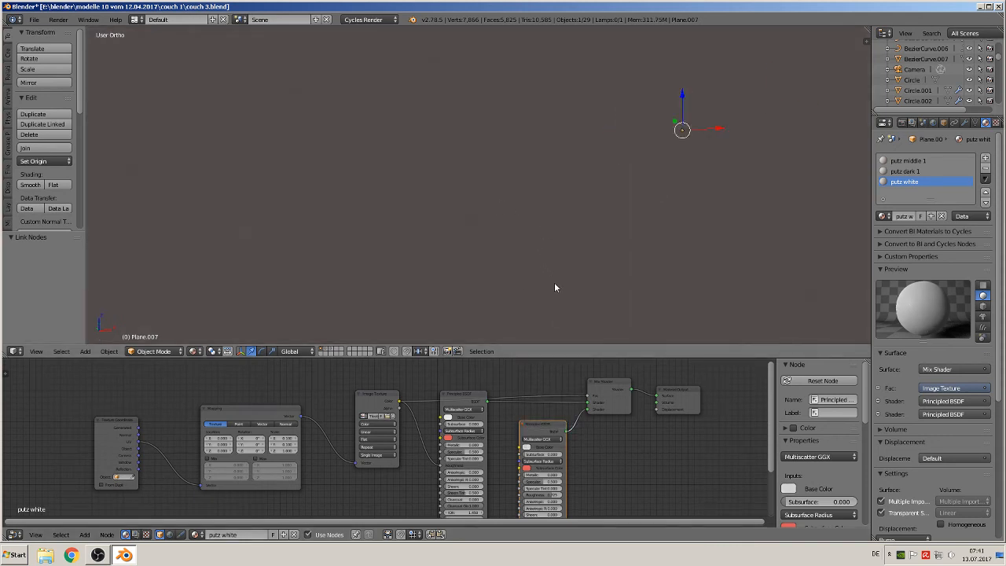
{"action": "scroll", "coordinate": [554, 287], "scroll_direction": "down", "scroll_amount": 3}
{"action": "middle_click_drag", "start_coordinate": [550, 301], "coordinate": [571, 290]}
{"action": "scroll", "coordinate": [591, 317], "scroll_direction": "down", "scroll_amount": 3}
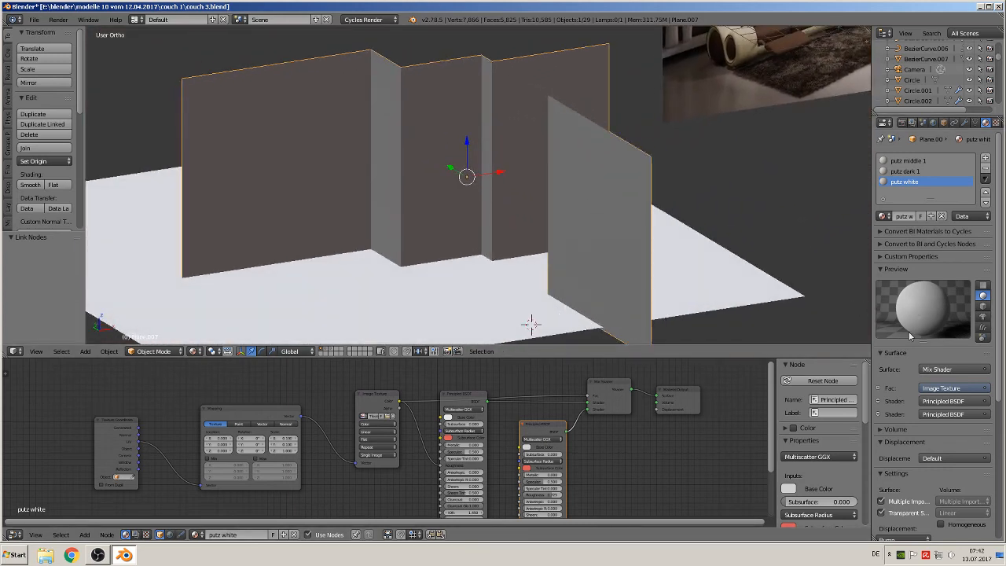
- Brighten the first Principled BSDF's Base Color to near white and set its Subsurface Color to a neutral near white
{"action": "left_click", "coordinate": [450, 421]}
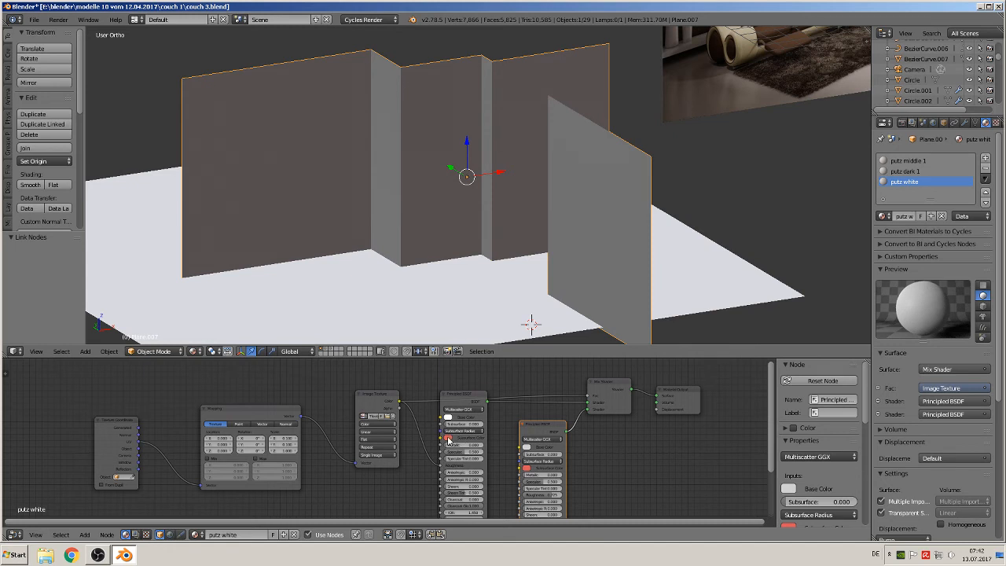
{"action": "left_click", "coordinate": [449, 438]}
{"action": "left_click", "coordinate": [449, 437]}
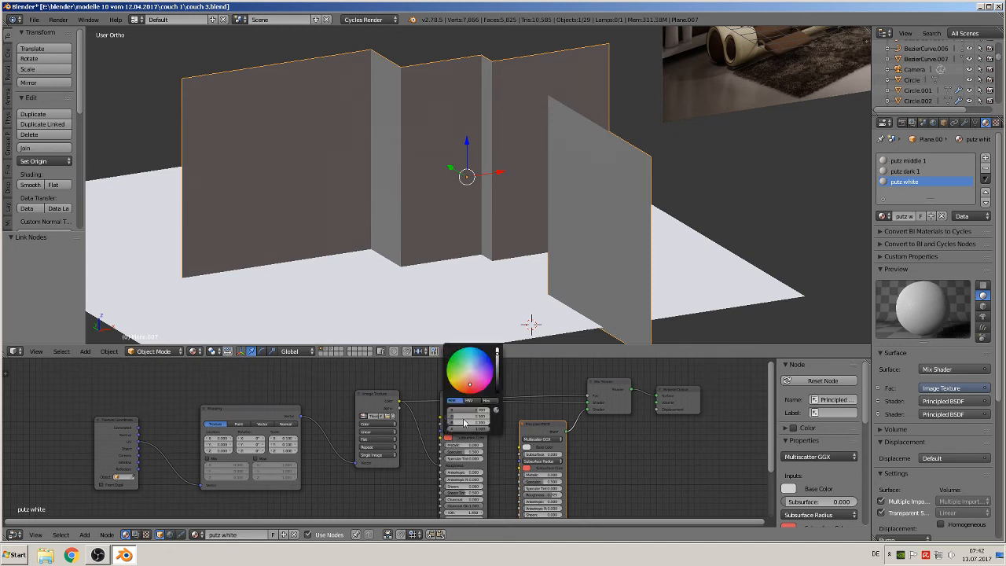
{"action": "left_click", "coordinate": [470, 370]}
{"action": "left_click_drag", "start_coordinate": [496, 353], "coordinate": [497, 347]}
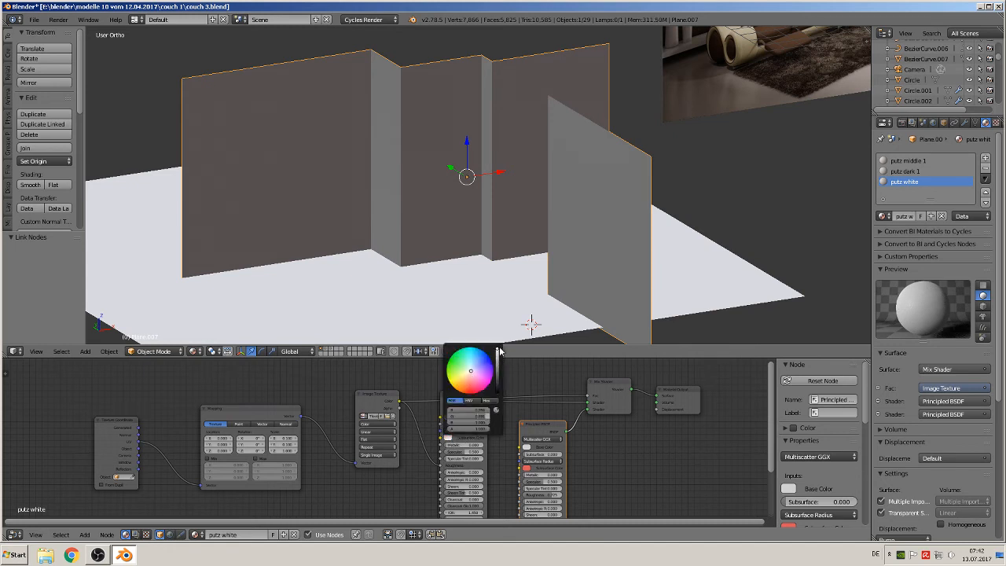
- Lighten the Base Color of the duplicate Principled BSDF slightly
{"action": "left_click", "coordinate": [526, 447]}
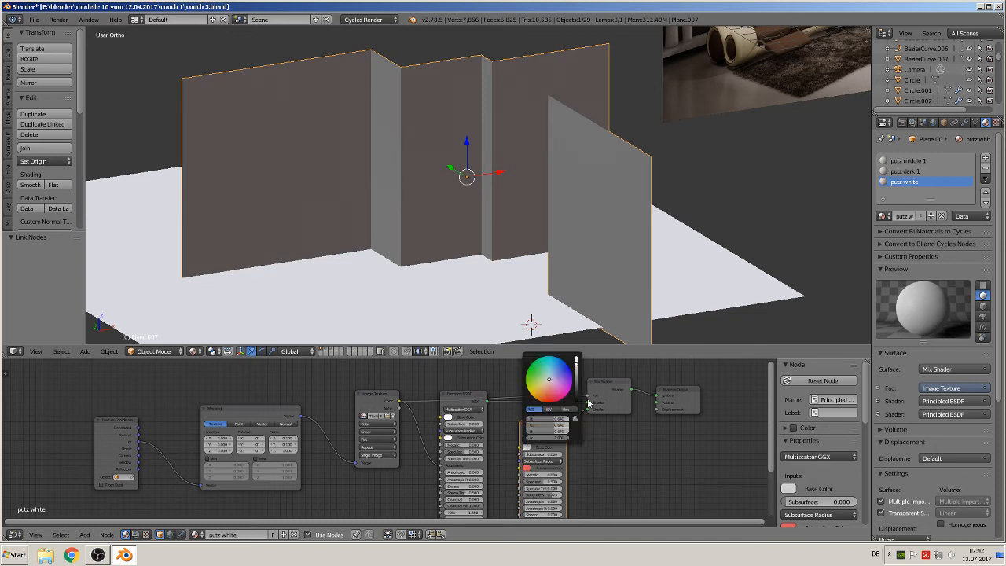
{"action": "left_click_drag", "start_coordinate": [577, 364], "coordinate": [577, 360]}
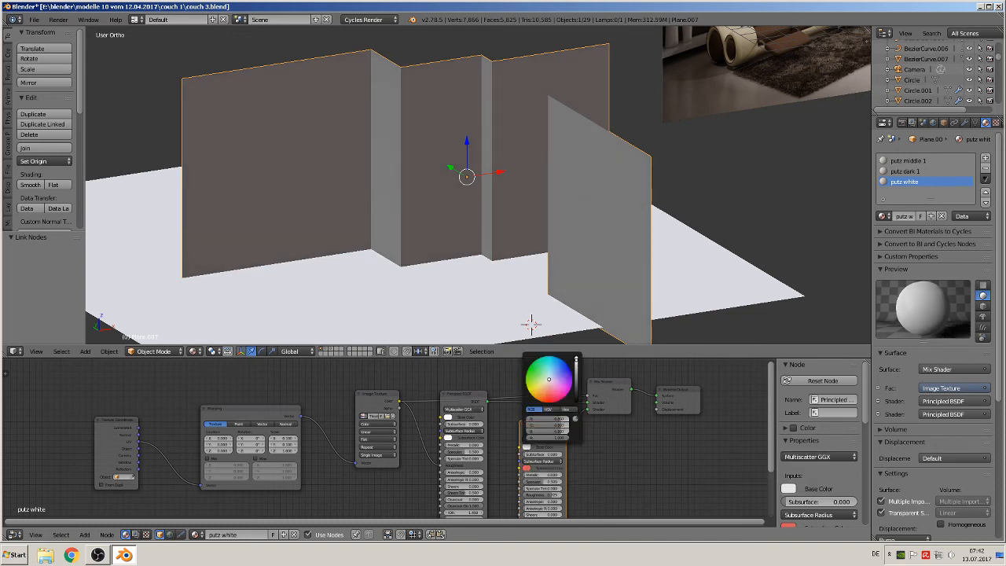
{"action": "scroll", "coordinate": [403, 206], "scroll_direction": "up", "scroll_amount": 10}
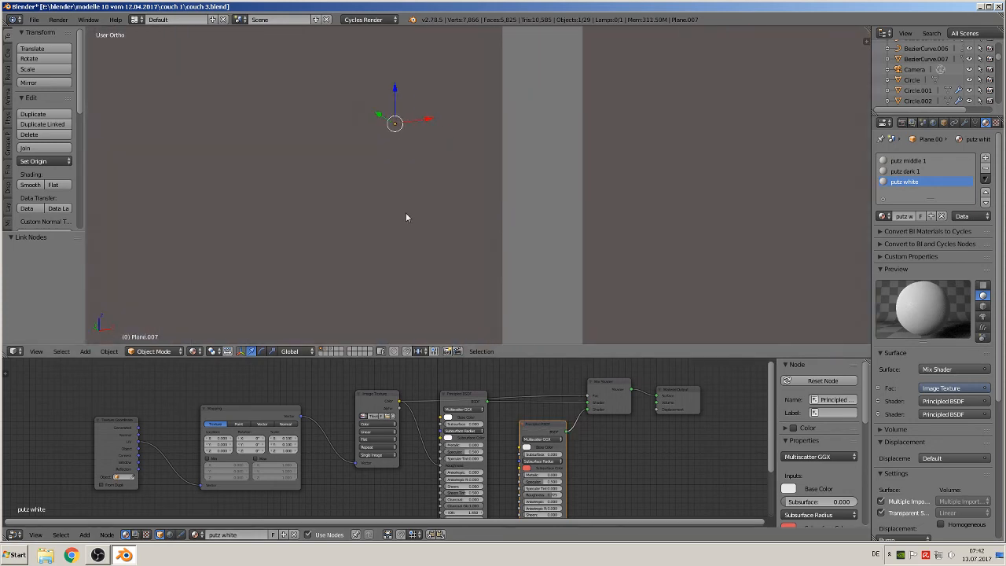
{"action": "scroll", "coordinate": [405, 218], "scroll_direction": "down", "scroll_amount": 10}
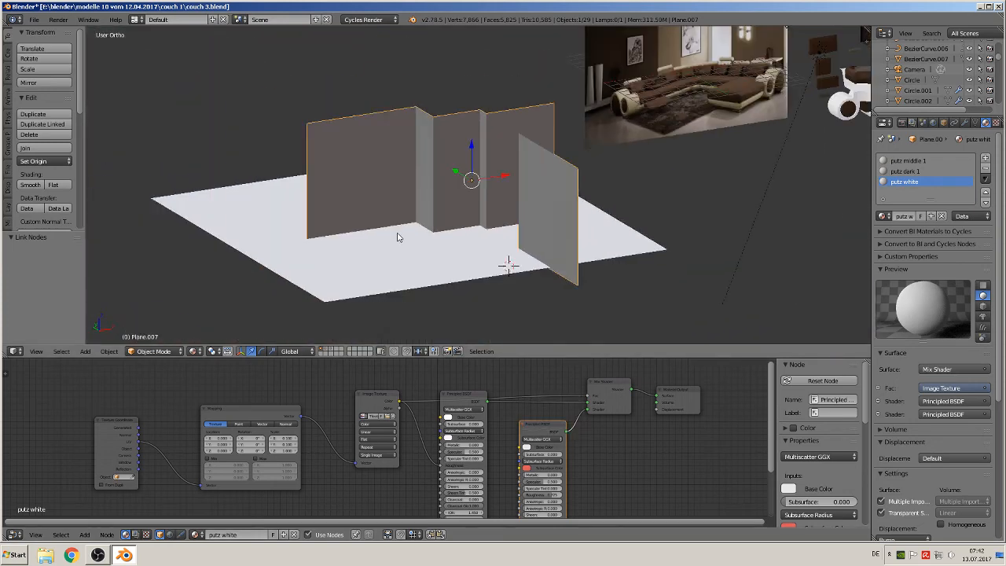
{"action": "middle_click_drag", "start_coordinate": [399, 236], "coordinate": [370, 243]}
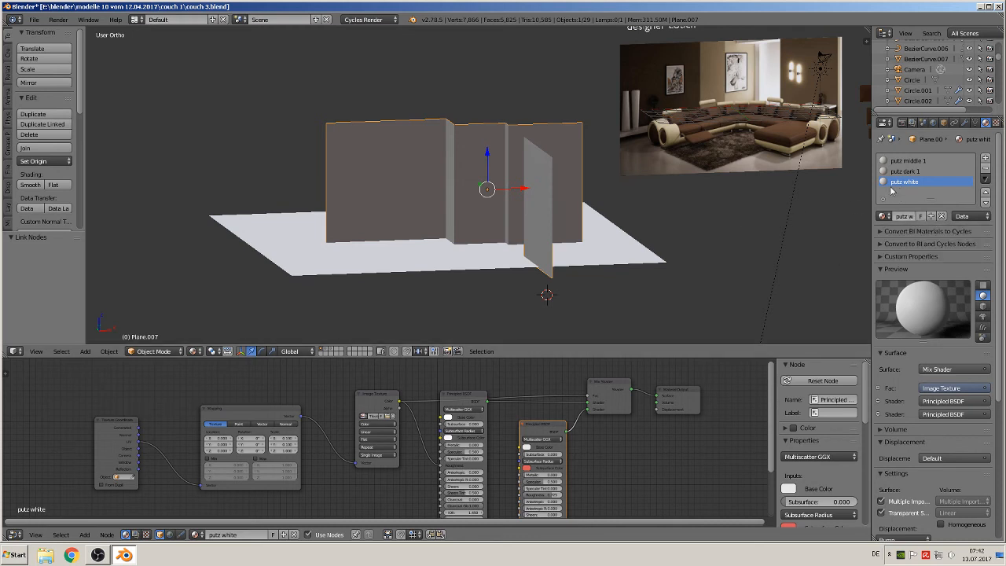
- Keep the putz white material with a fake user and make a separate copy of it in its slot
{"action": "left_click", "coordinate": [917, 172]}
{"action": "left_click", "coordinate": [914, 181]}
{"action": "left_click", "coordinate": [921, 217]}
{"action": "left_click", "coordinate": [915, 219]}
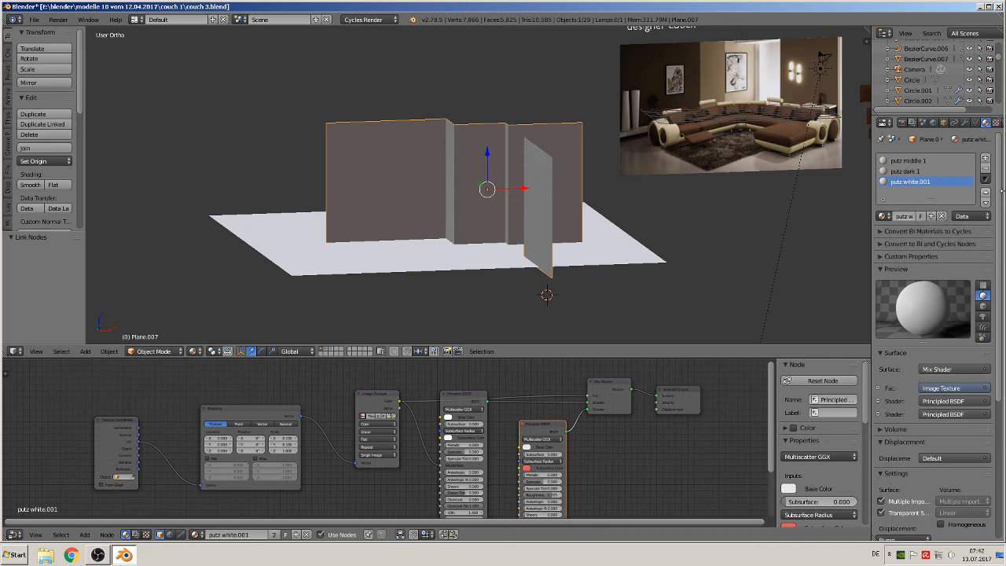
{"action": "left_click", "coordinate": [883, 217]}
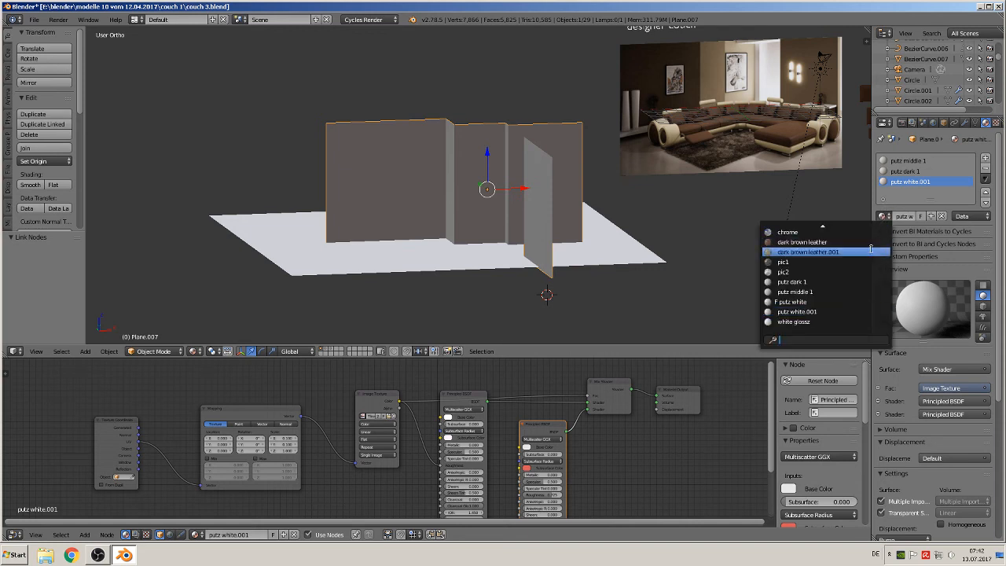
{"action": "left_click", "coordinate": [907, 181]}
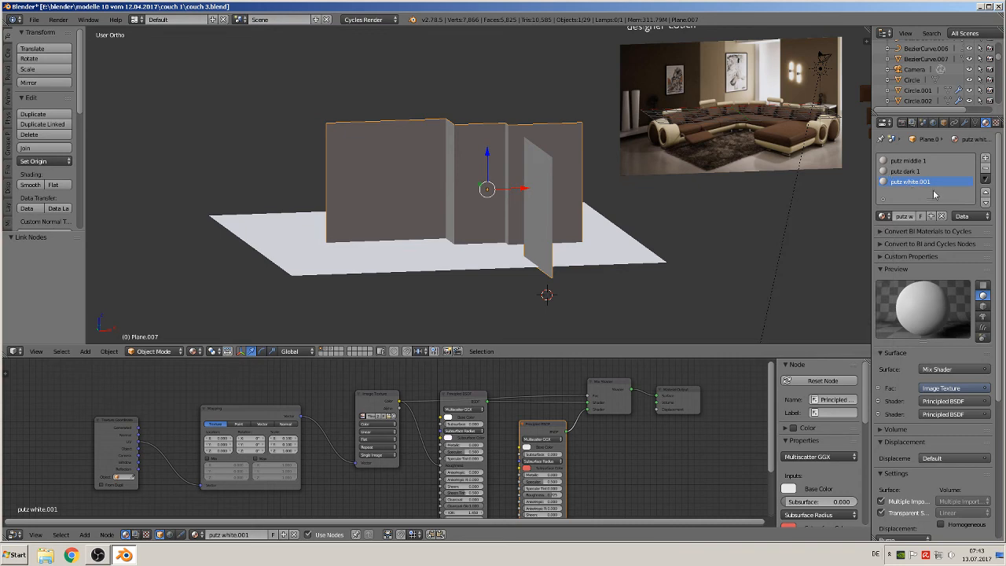
- Set the Base Color of both Principled BSDFs to dark brown, matching the dark wall in the reference photo
{"action": "middle_click_drag", "start_coordinate": [729, 204], "coordinate": [495, 324], "text": "shift"}
{"action": "scroll", "coordinate": [491, 316], "scroll_direction": "up", "scroll_amount": 4}
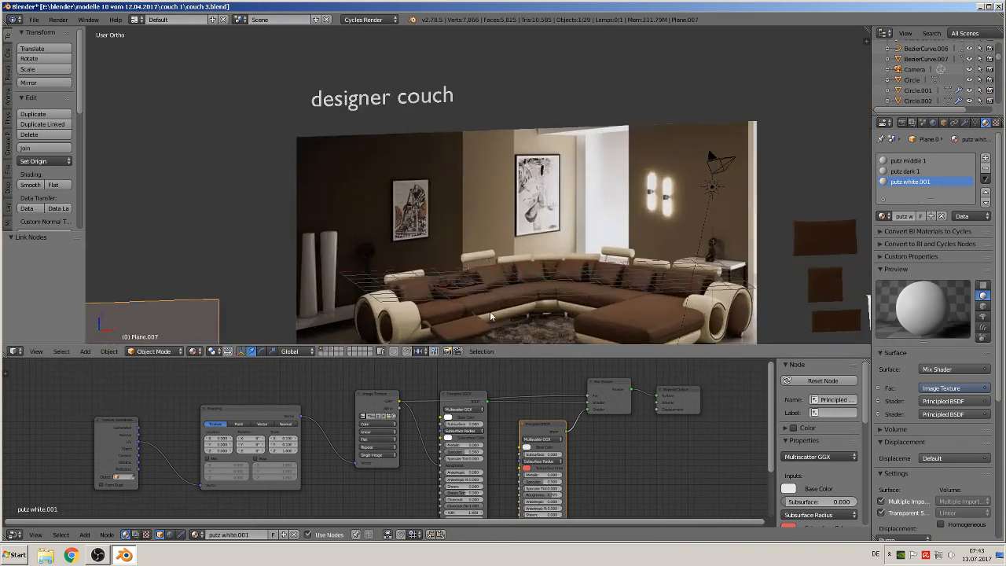
{"action": "scroll", "coordinate": [490, 316], "scroll_direction": "up", "scroll_amount": 2}
{"action": "scroll", "coordinate": [464, 417], "scroll_direction": "up", "scroll_amount": 2}
{"action": "left_click", "coordinate": [464, 417]}
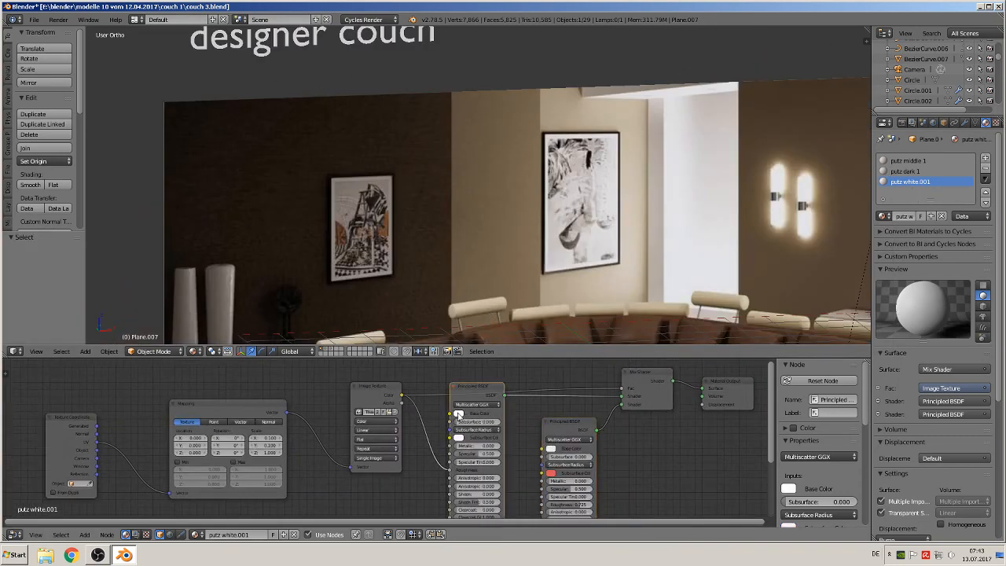
{"action": "left_click", "coordinate": [459, 415]}
{"action": "left_click", "coordinate": [551, 451]}
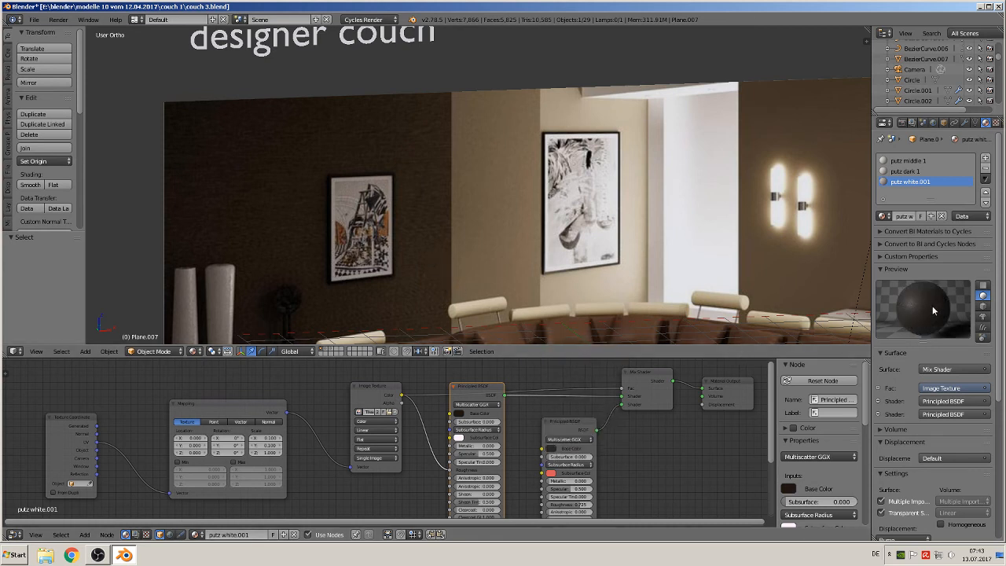
- Add a fourth material slot with putz white to the wall object and assign it to all wall faces
{"action": "scroll", "coordinate": [523, 311], "scroll_direction": "down", "scroll_amount": 8}
{"action": "middle_click_drag", "start_coordinate": [492, 287], "coordinate": [666, 223], "text": "shift"}
{"action": "scroll", "coordinate": [666, 227], "scroll_direction": "up", "scroll_amount": 2}
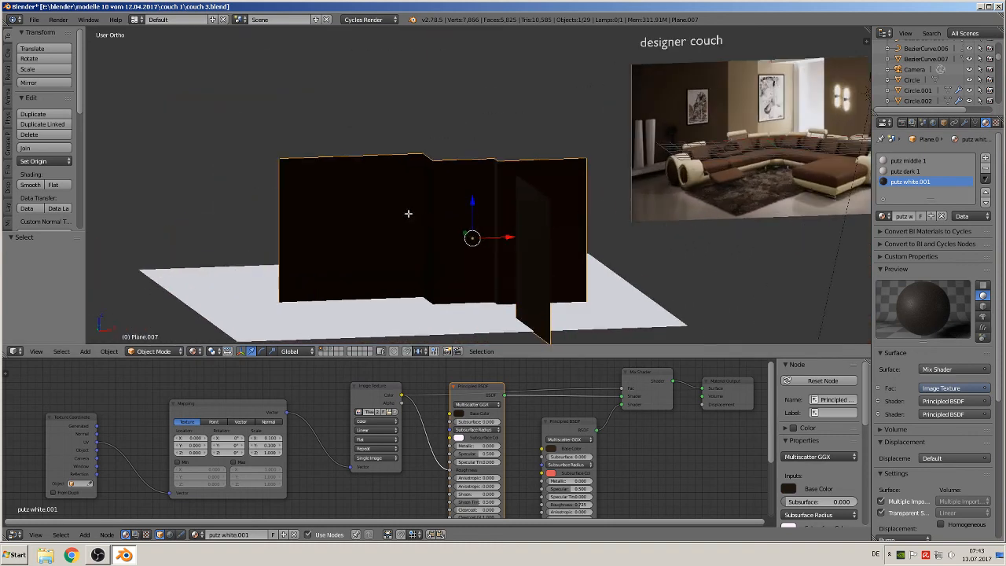
{"action": "key", "text": "Tab"}
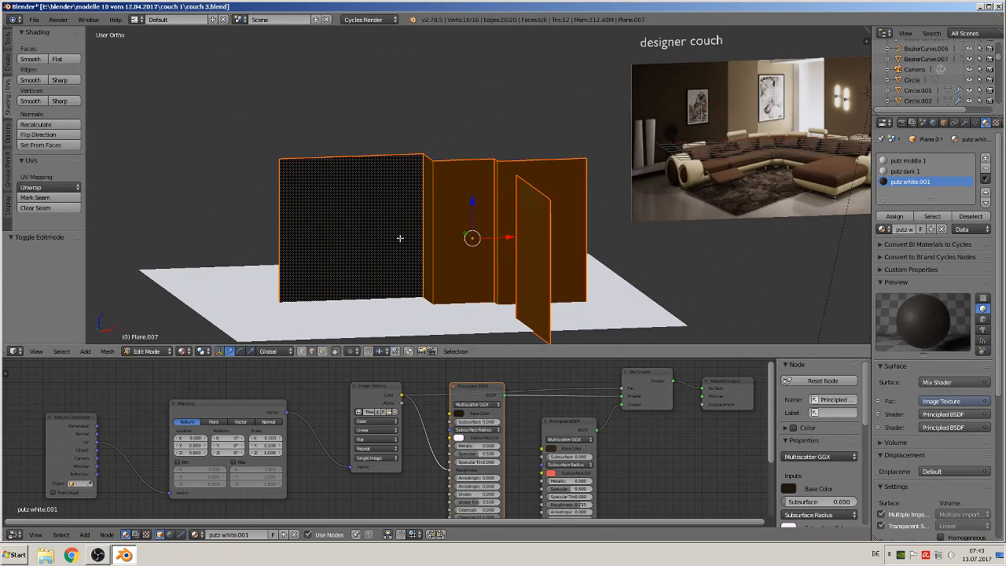
{"action": "key", "text": "Tab"}
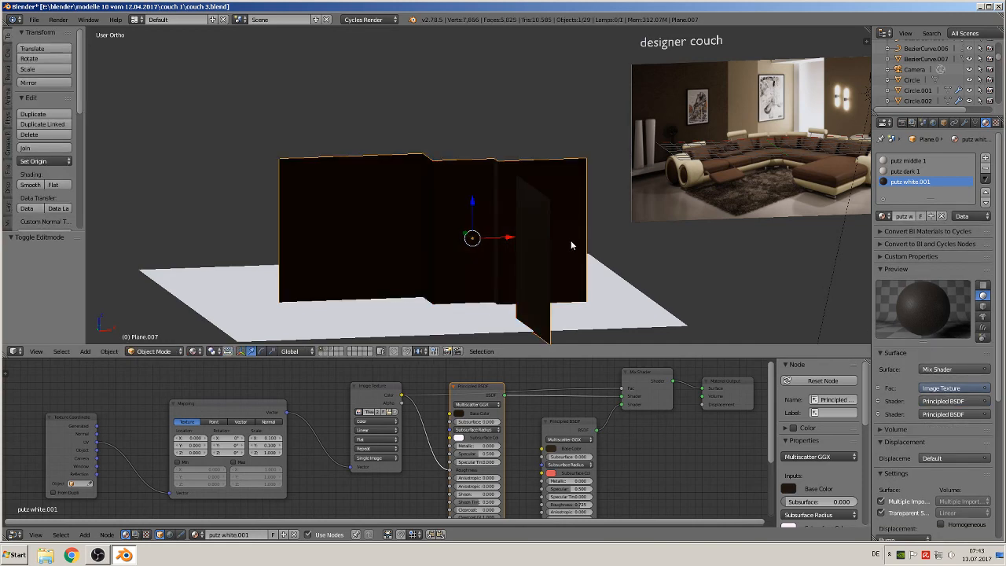
{"action": "key", "text": "Tab"}
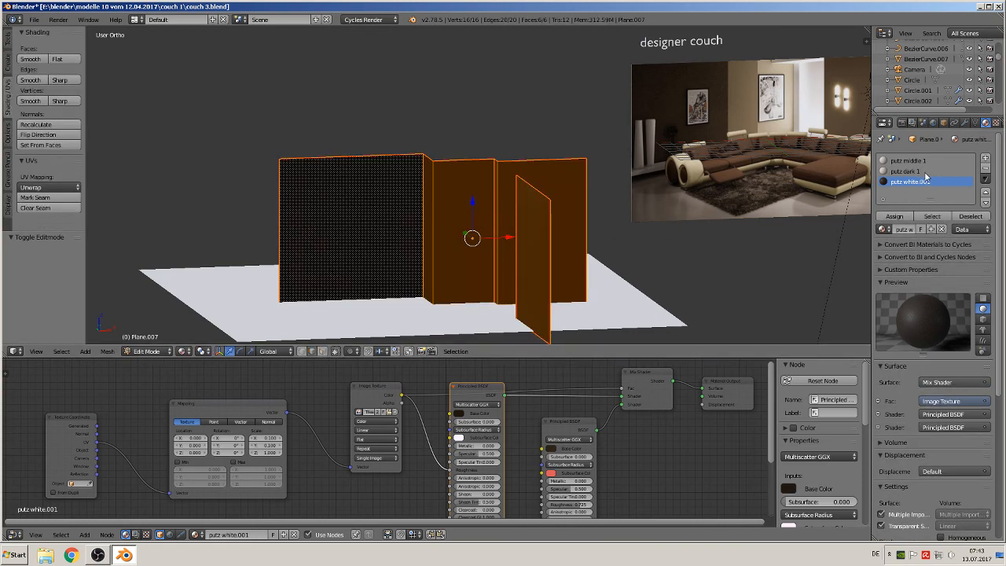
{"action": "left_click", "coordinate": [986, 158]}
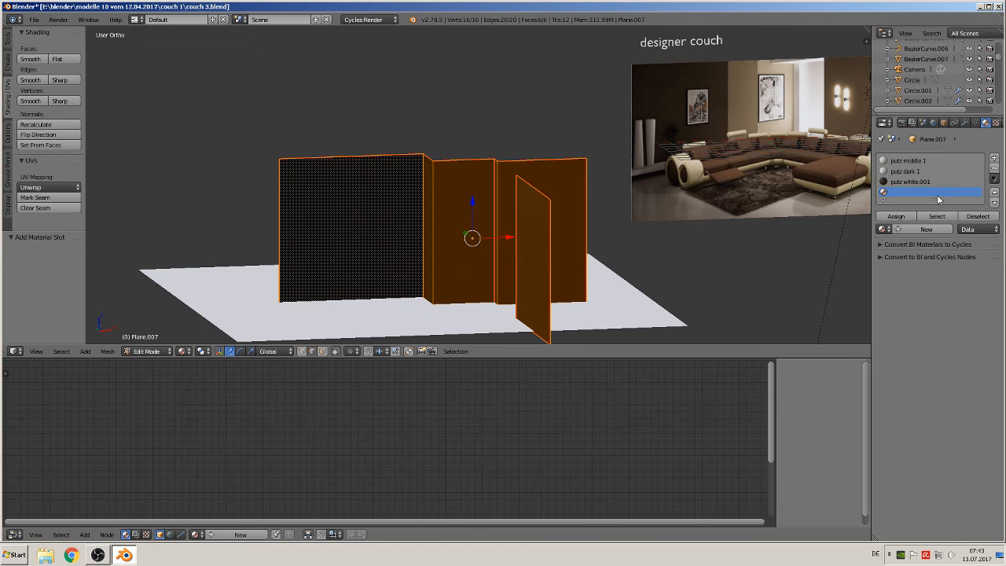
{"action": "left_click", "coordinate": [884, 228]}
{"action": "scroll", "coordinate": [842, 325], "scroll_direction": "down", "scroll_amount": 4}
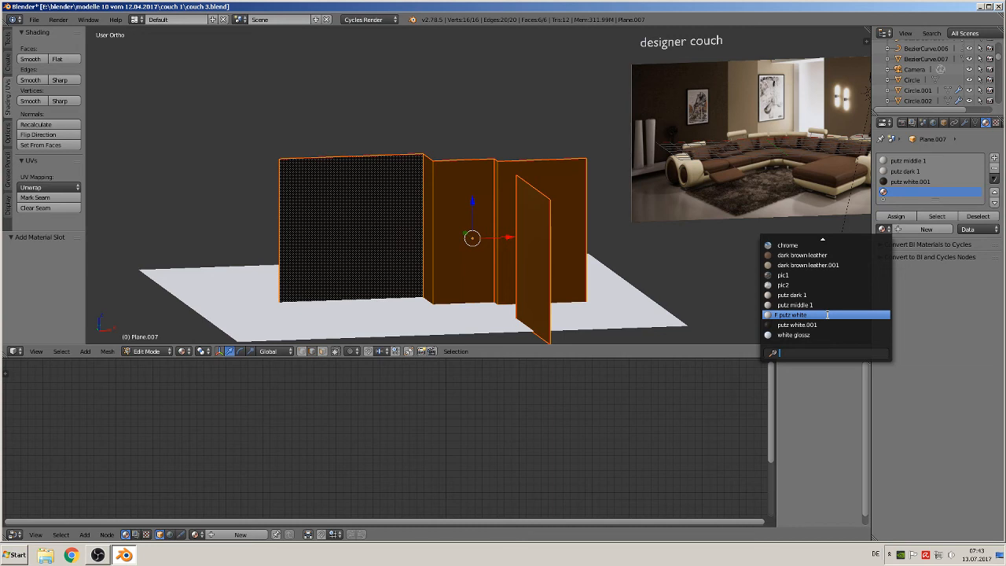
{"action": "left_click", "coordinate": [828, 315]}
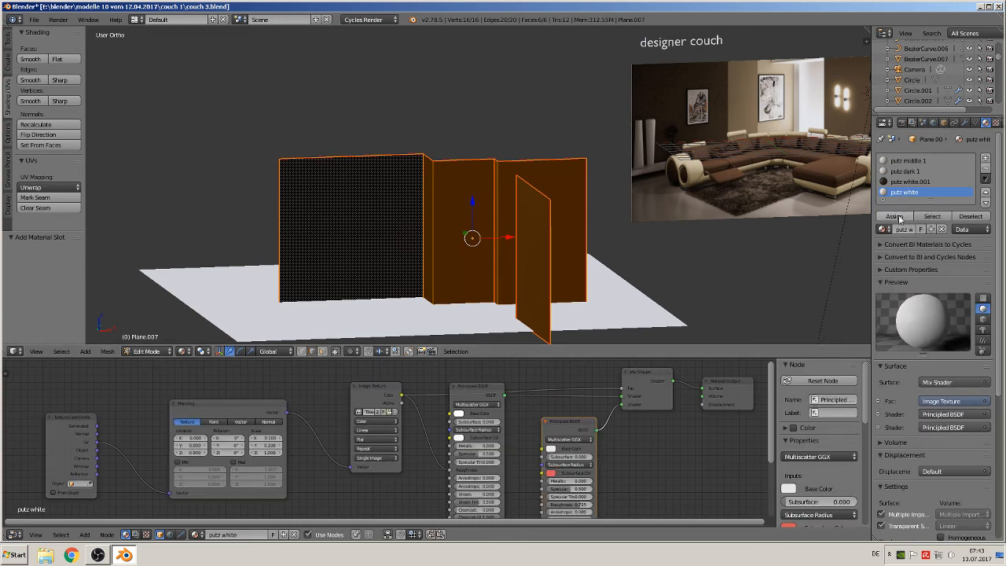
{"action": "left_click", "coordinate": [895, 217]}
- Assign the putz white.001 material to the large left wall face only
{"action": "scroll", "coordinate": [476, 247], "scroll_direction": "up", "scroll_amount": 1}
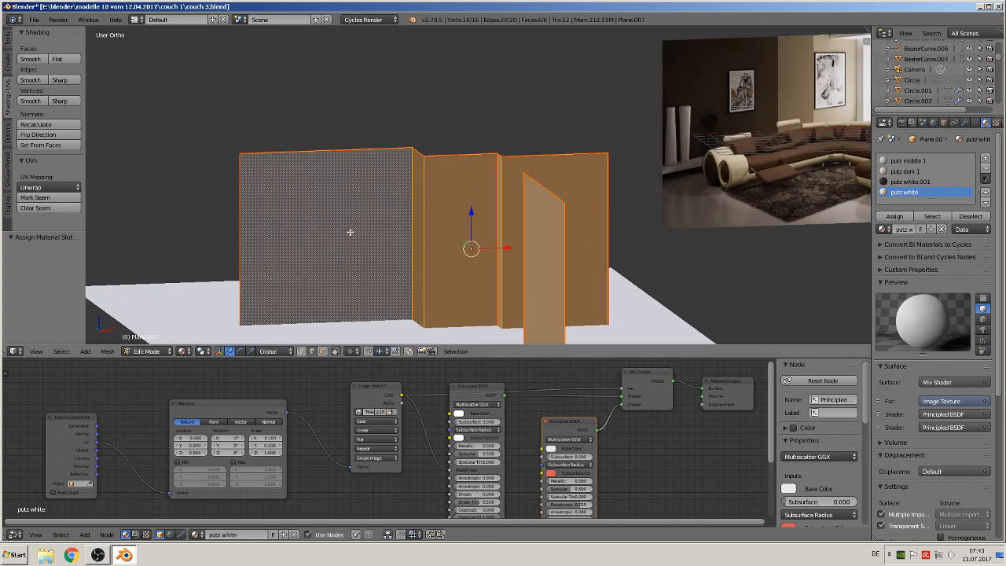
{"action": "right_click", "coordinate": [325, 255]}
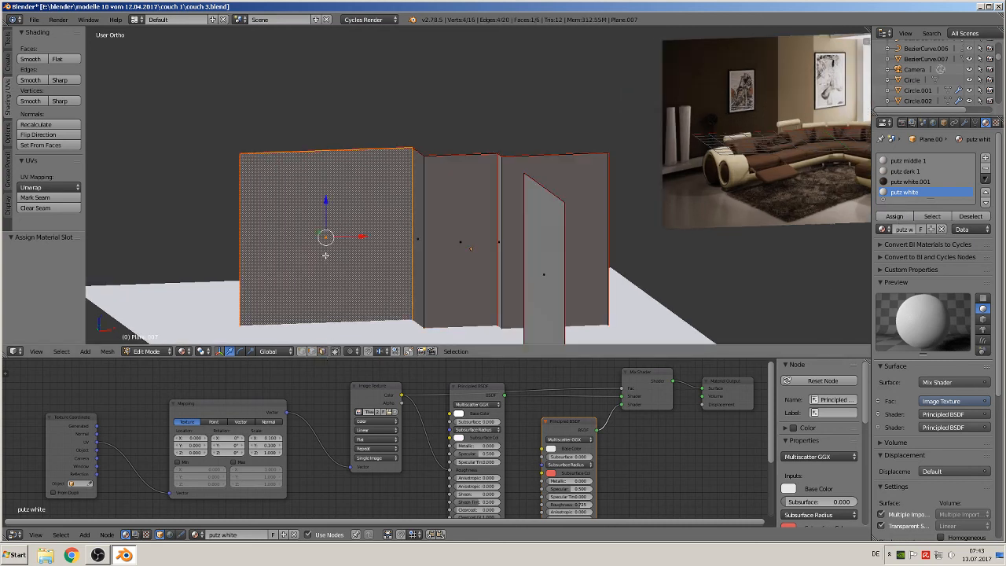
{"action": "left_click", "coordinate": [909, 181]}
{"action": "left_click", "coordinate": [894, 216]}
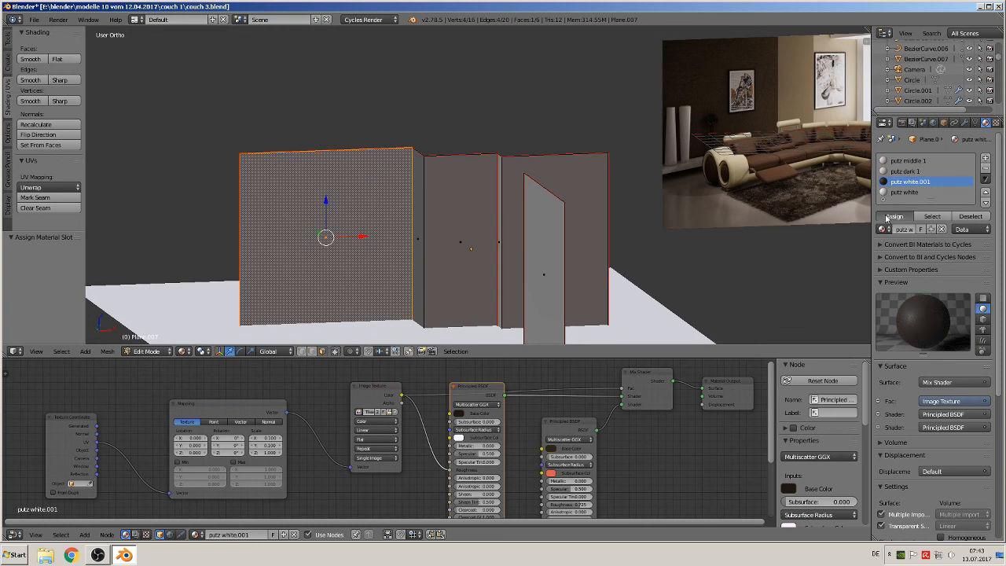
{"action": "key", "text": "Tab"}
- Compare the wall sections and their colours with the reference living-room picture
{"action": "scroll", "coordinate": [403, 270], "scroll_direction": "up", "scroll_amount": 2}
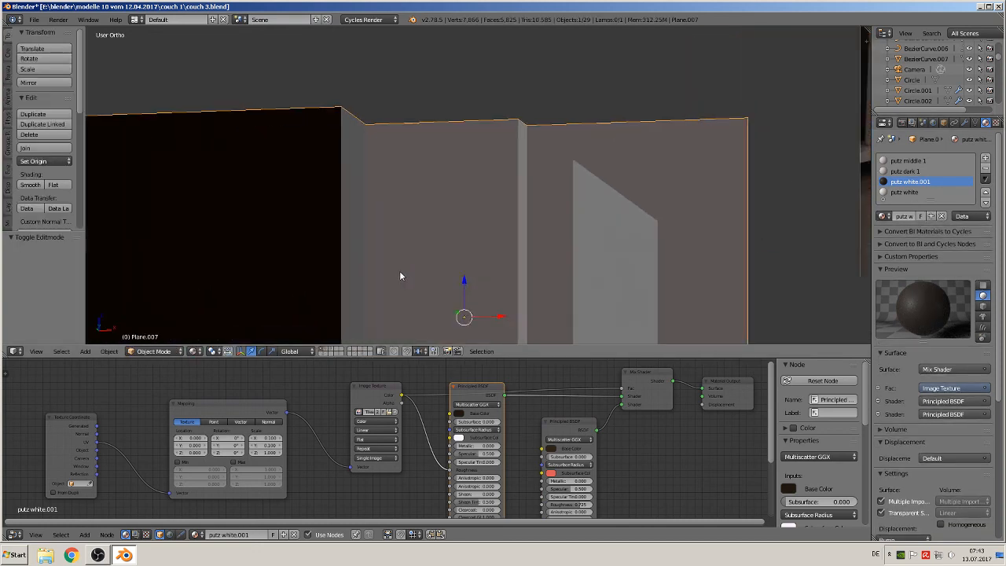
{"action": "scroll", "coordinate": [426, 252], "scroll_direction": "down", "scroll_amount": 1}
{"action": "middle_click_drag", "start_coordinate": [426, 258], "coordinate": [708, 112]}
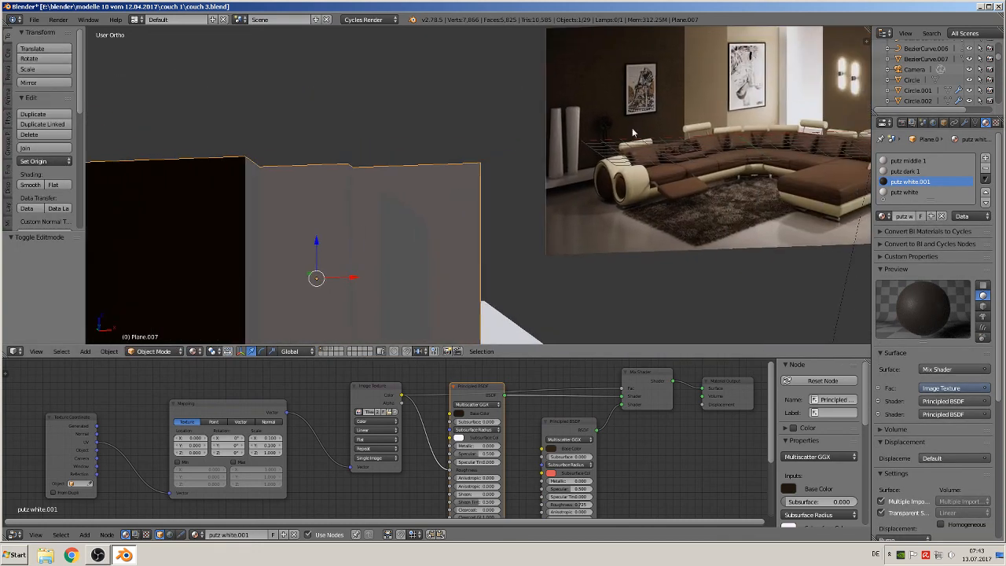
{"action": "middle_click_drag", "start_coordinate": [413, 237], "coordinate": [565, 195], "text": "shift"}
{"action": "scroll", "coordinate": [548, 180], "scroll_direction": "up", "scroll_amount": 1}
{"action": "scroll", "coordinate": [441, 187], "scroll_direction": "down", "scroll_amount": 3}
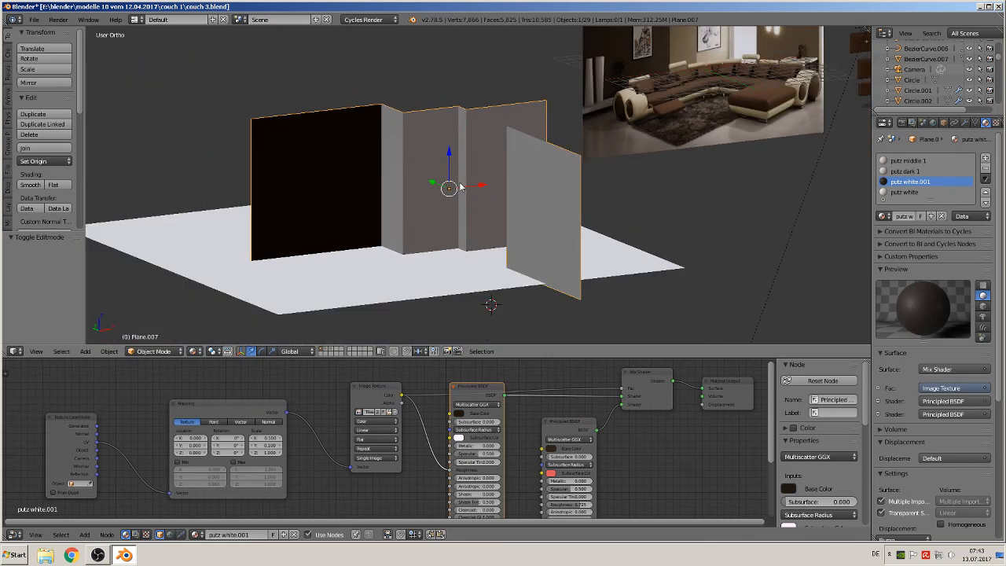
{"action": "middle_click_drag", "start_coordinate": [461, 186], "coordinate": [466, 250]}
{"action": "scroll", "coordinate": [465, 250], "scroll_direction": "up", "scroll_amount": 2}
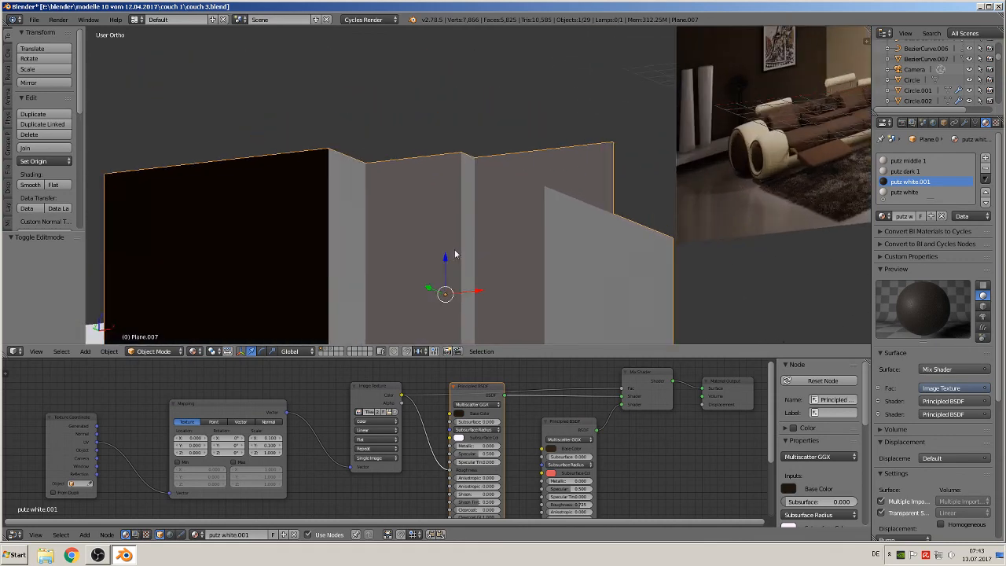
- Select the two adjoining wall faces next to the large dark brown wall in the wall mesh
{"action": "key", "text": "Tab"}
{"action": "right_click", "coordinate": [346, 240]}
{"action": "right_click", "coordinate": [410, 245], "text": "shift"}
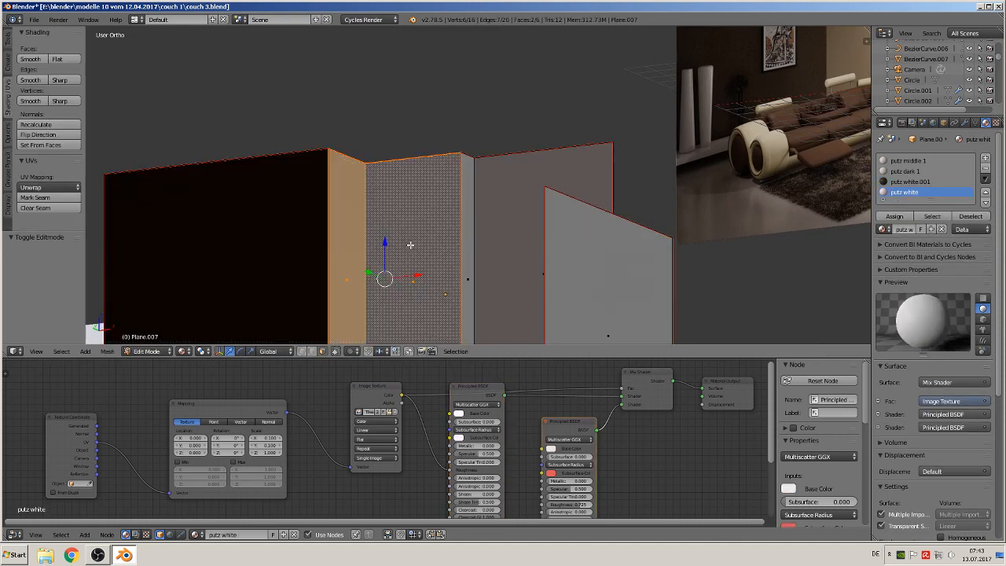
- Check the node setups of the putz middle 1, putz dark 1, putz white.001 and putz white material slots
{"action": "left_click", "coordinate": [920, 163]}
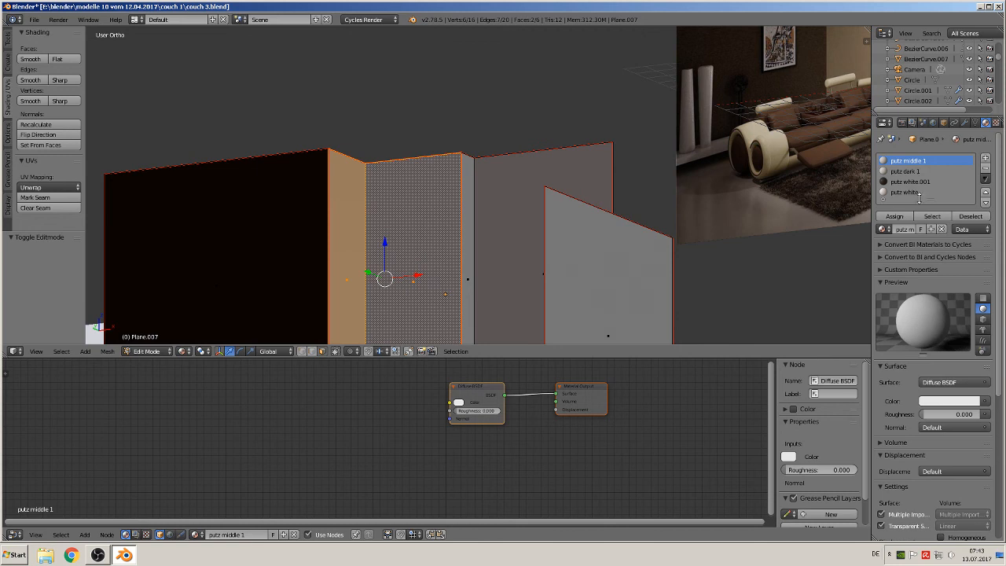
{"action": "middle_click_drag", "start_coordinate": [621, 264], "coordinate": [605, 219], "text": "shift"}
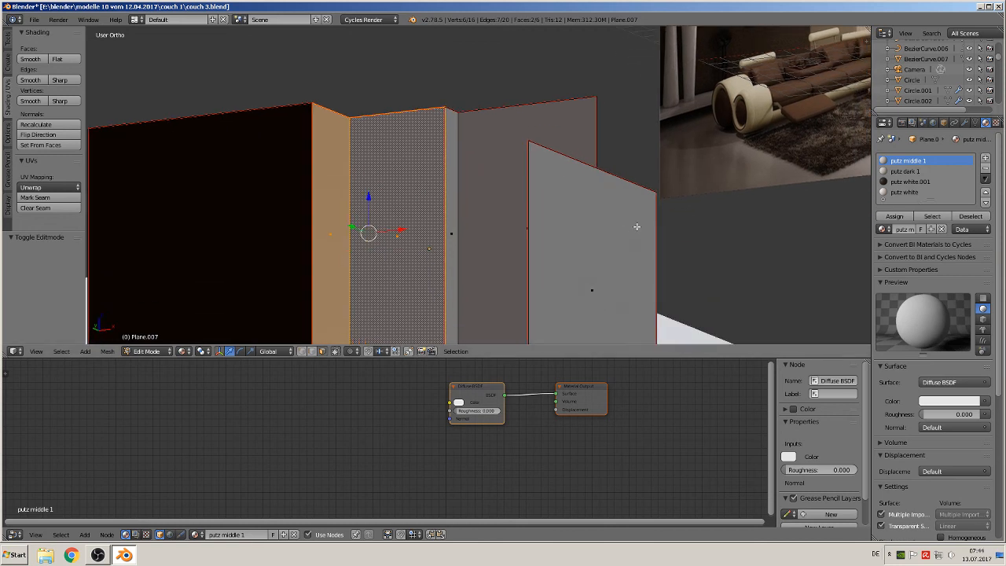
{"action": "left_click", "coordinate": [910, 183]}
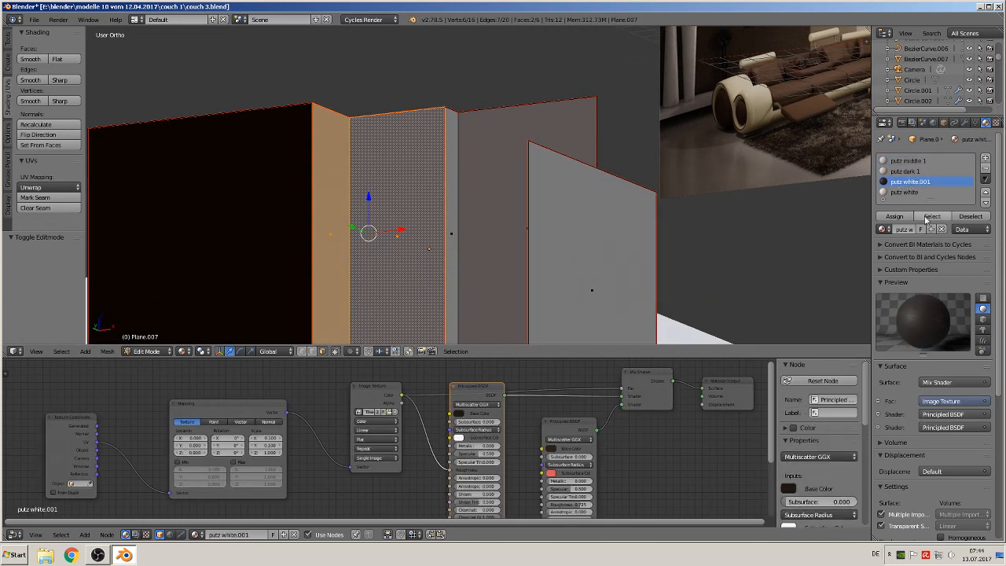
{"action": "left_click", "coordinate": [913, 193]}
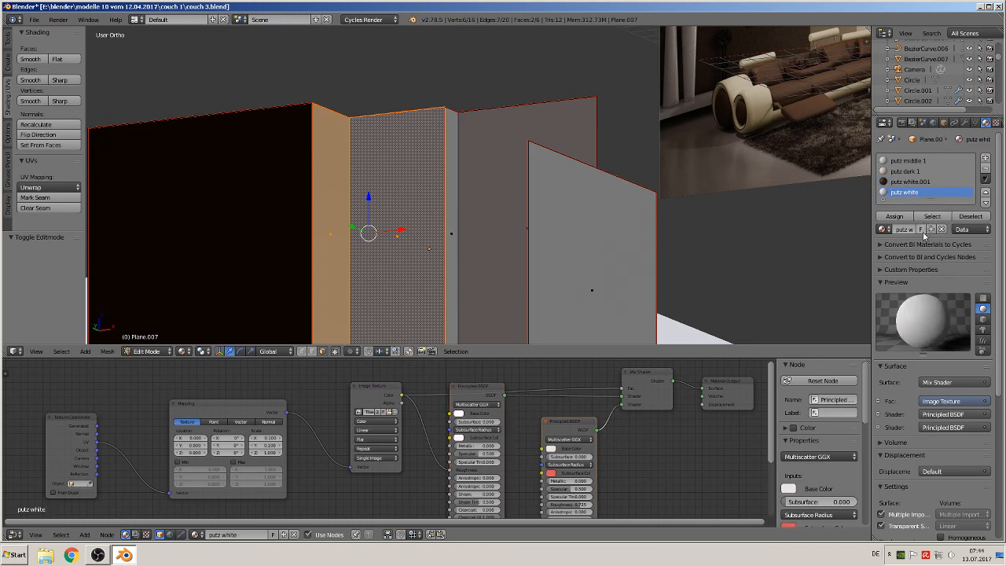
{"action": "left_click", "coordinate": [922, 232]}
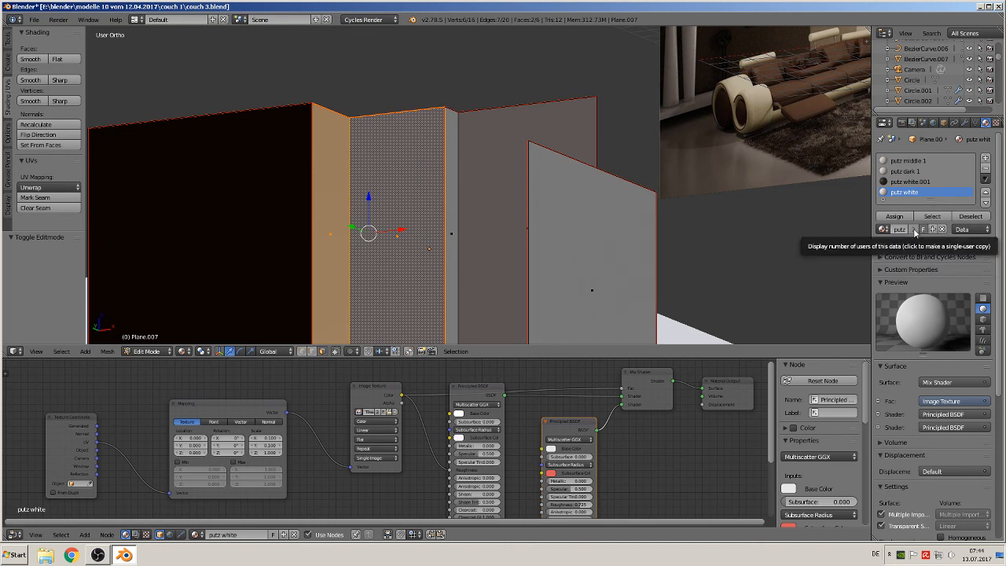
{"action": "left_click", "coordinate": [913, 183]}
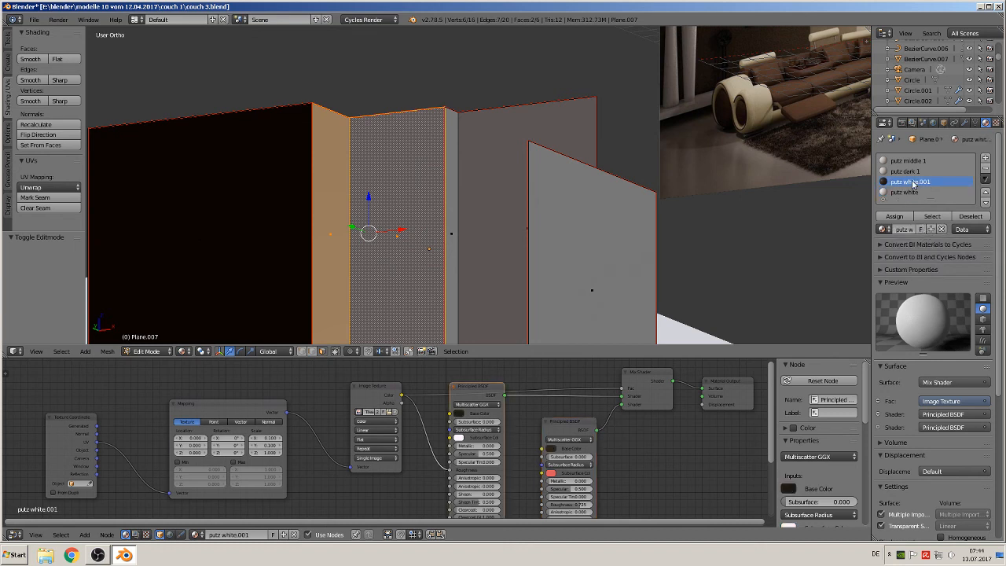
{"action": "left_click", "coordinate": [908, 171]}
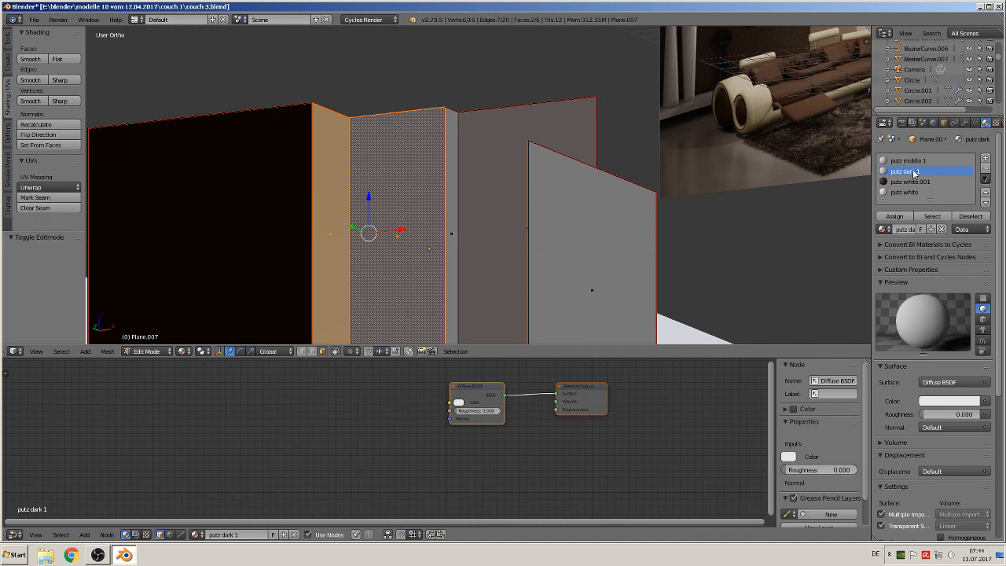
{"action": "left_click", "coordinate": [915, 162]}
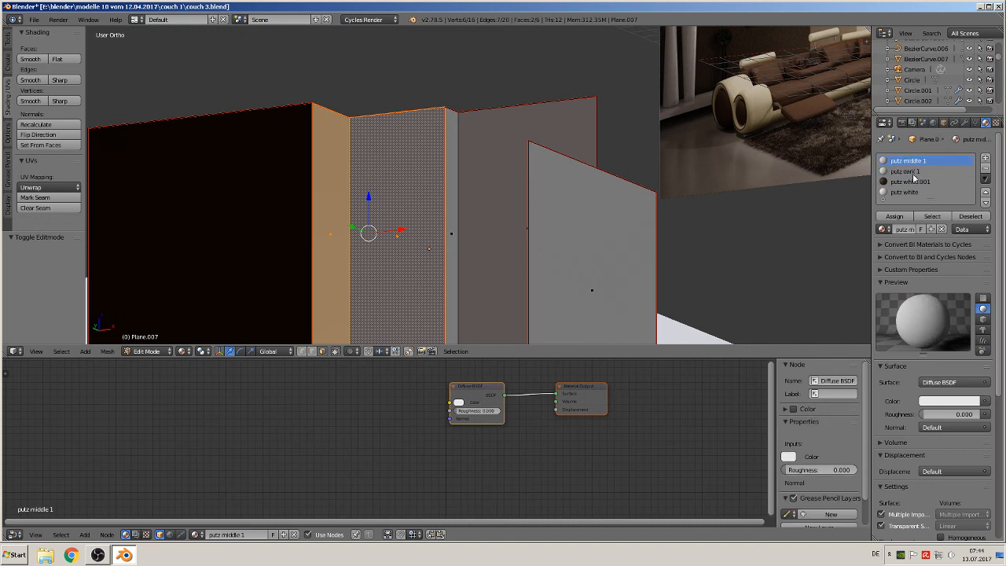
- Copy all nodes of the putz white.001 material and paste them into the putz middle 1 material
{"action": "left_click", "coordinate": [912, 182]}
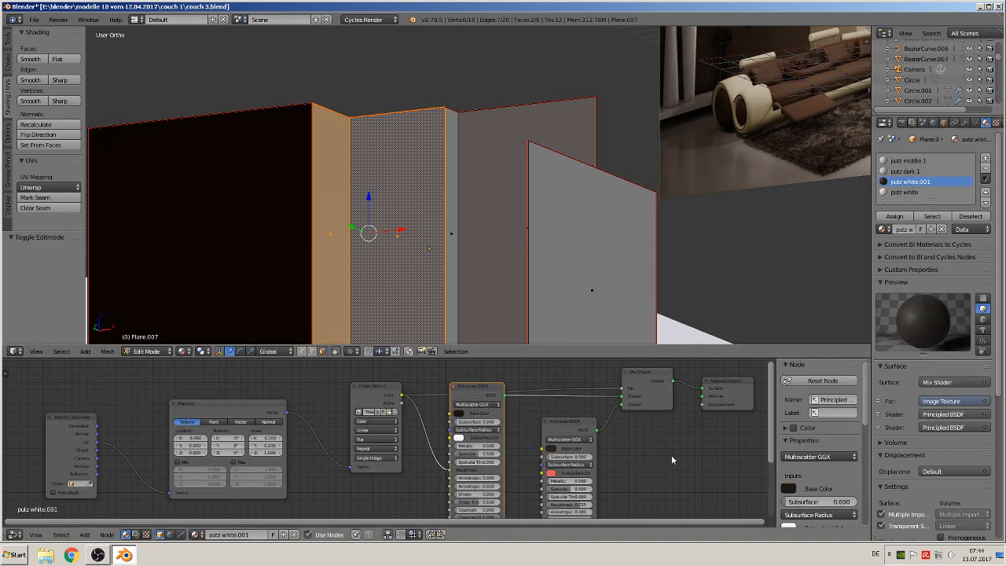
{"action": "key", "text": "a"}
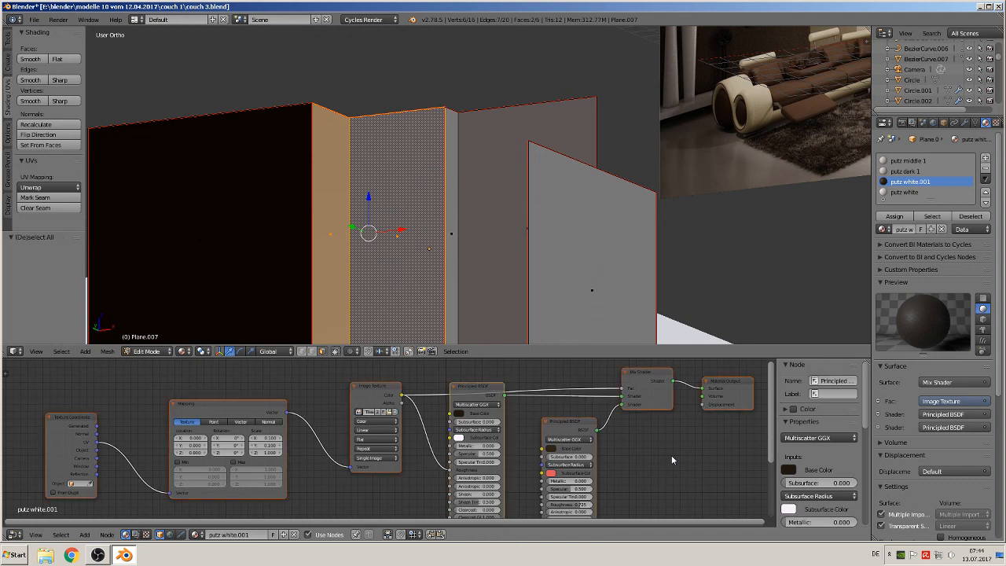
{"action": "scroll", "coordinate": [670, 457], "scroll_direction": "down", "scroll_amount": 1}
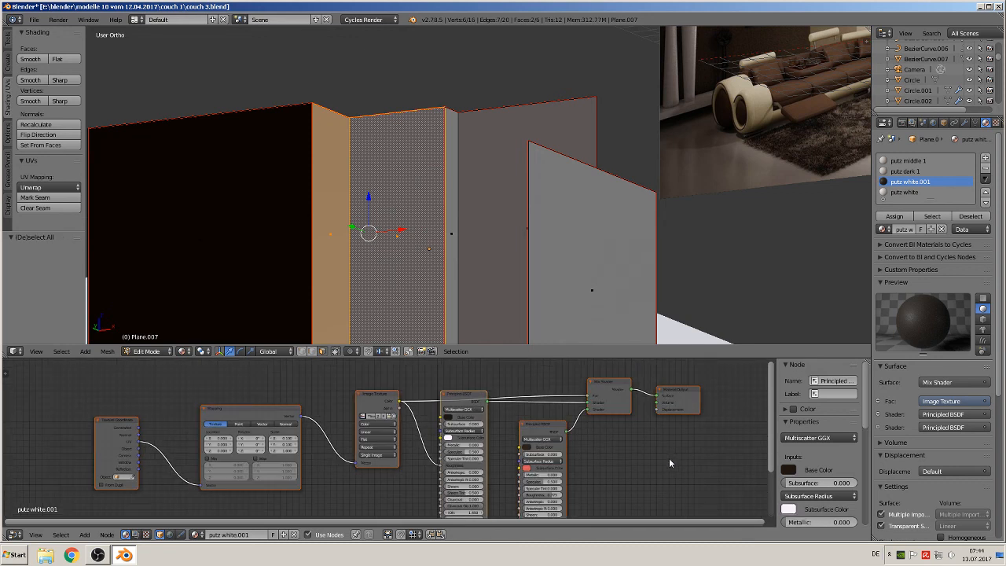
{"action": "key", "text": "ctrl+c"}
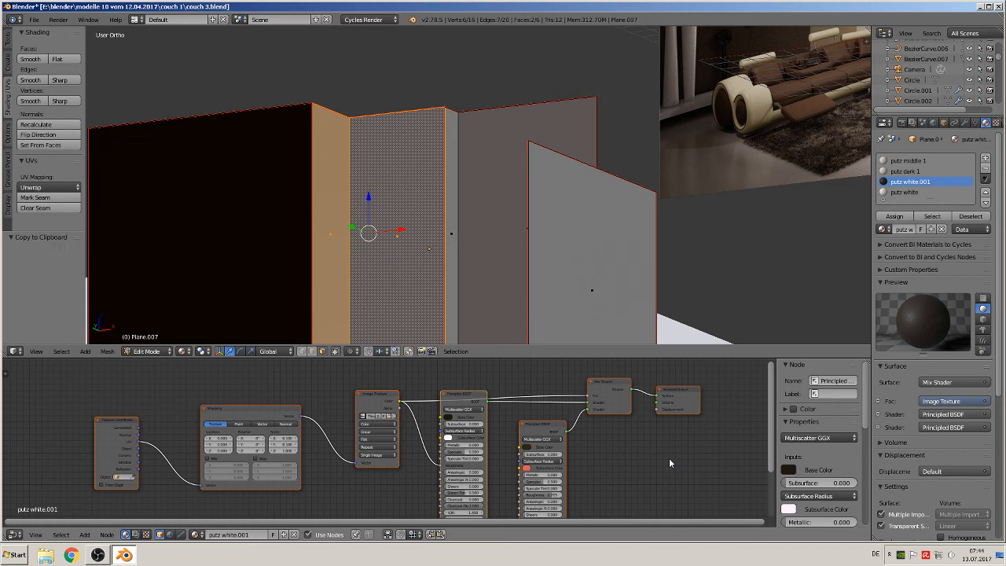
{"action": "left_click", "coordinate": [912, 161]}
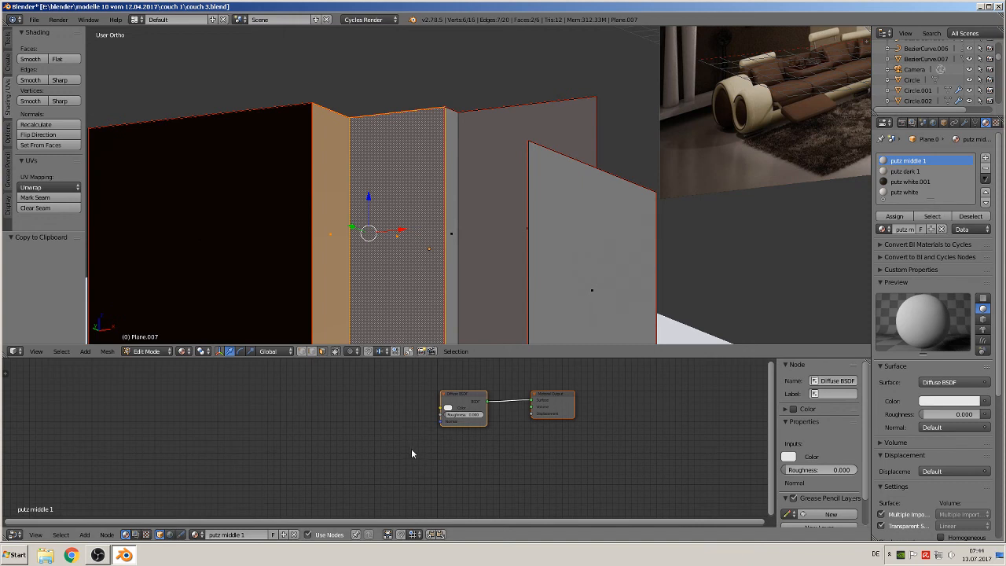
{"action": "key", "text": "ctrl+v"}
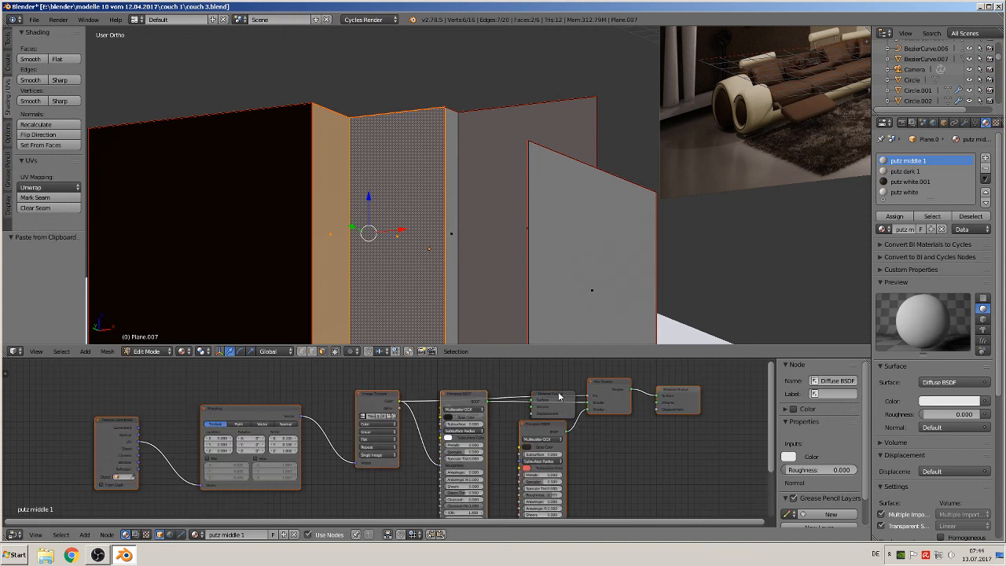
- Delete the original Material Output and Diffuse BSDF nodes from putz middle 1 and shift the first Principled BSDF upward
{"action": "left_click_drag", "start_coordinate": [559, 396], "coordinate": [694, 440]}
{"action": "key", "text": "x"}
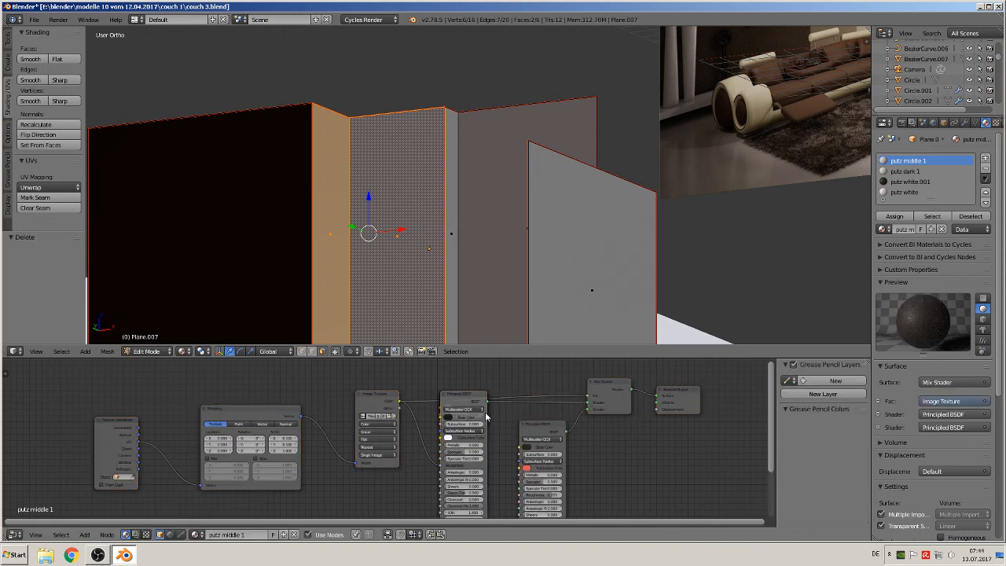
{"action": "left_click_drag", "start_coordinate": [470, 394], "coordinate": [482, 371]}
{"action": "key", "text": "x"}
{"action": "left_click_drag", "start_coordinate": [462, 436], "coordinate": [481, 376]}
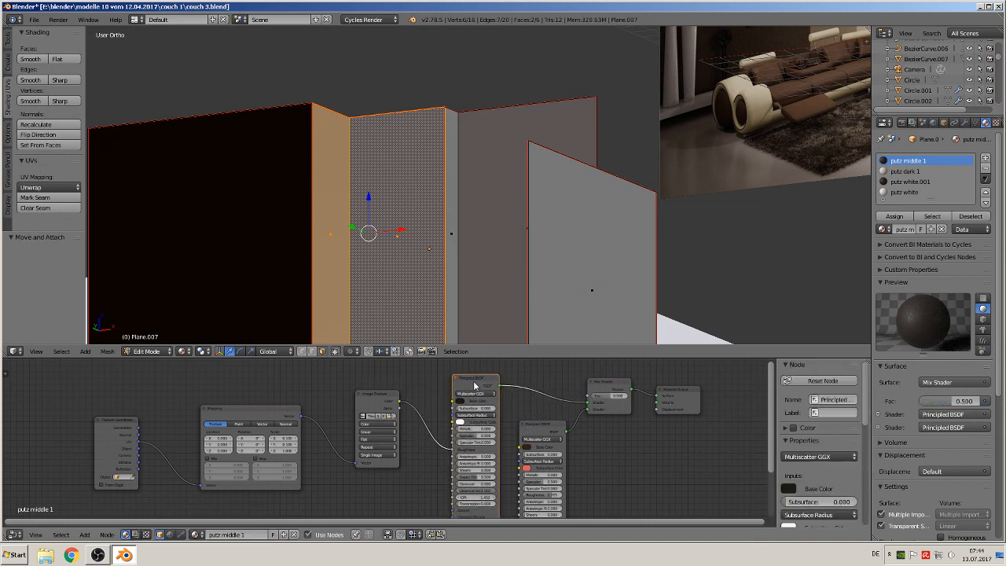
- Set the Base Color of both Principled BSDFs in putz middle 1 to medium brown, following the reference photo
{"action": "middle_click_drag", "start_coordinate": [739, 152], "coordinate": [474, 317]}
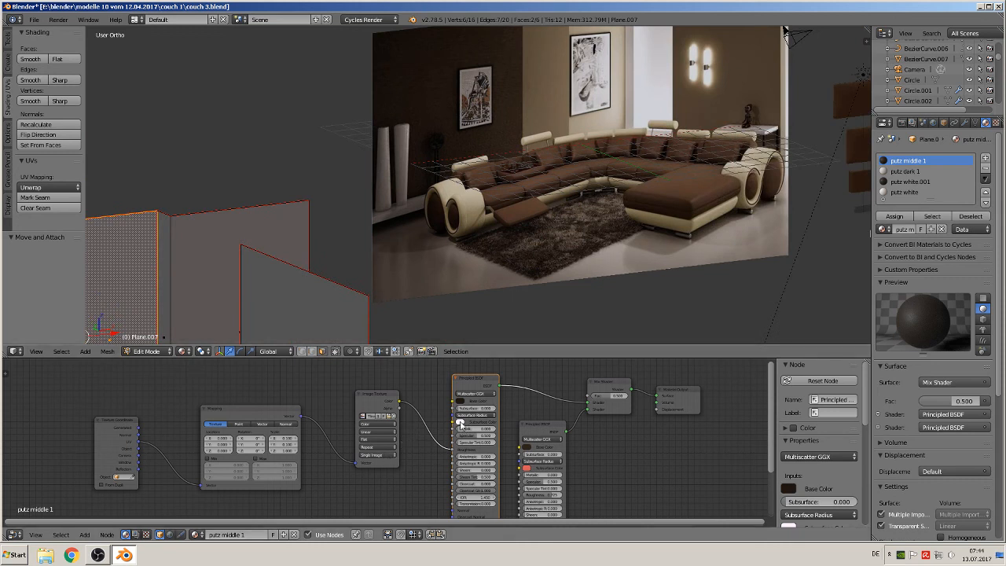
{"action": "left_click", "coordinate": [462, 403]}
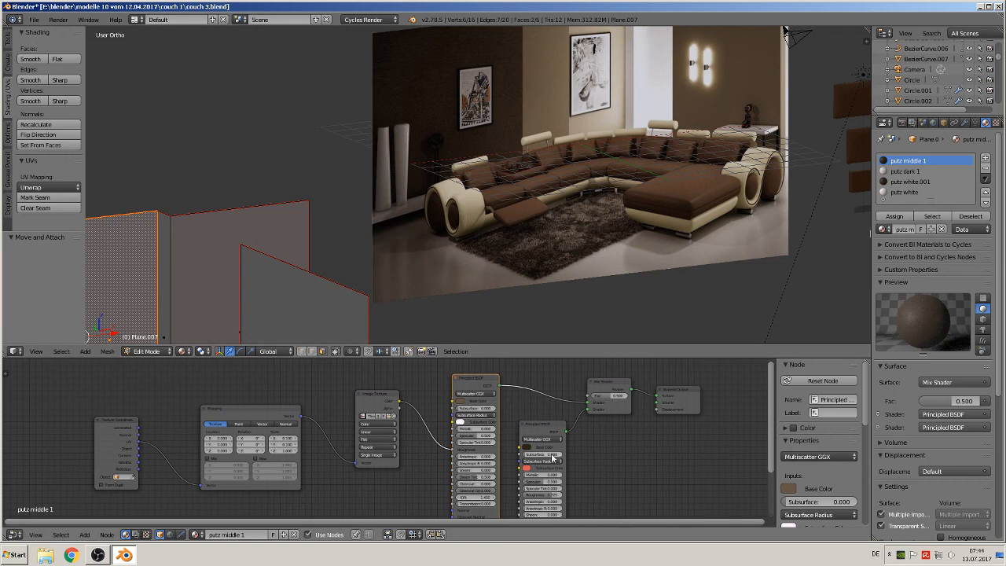
{"action": "left_click", "coordinate": [528, 447]}
- Assign putz middle 1 to the two selected wall faces and leave mesh editing
{"action": "scroll", "coordinate": [360, 242], "scroll_direction": "down", "scroll_amount": 2}
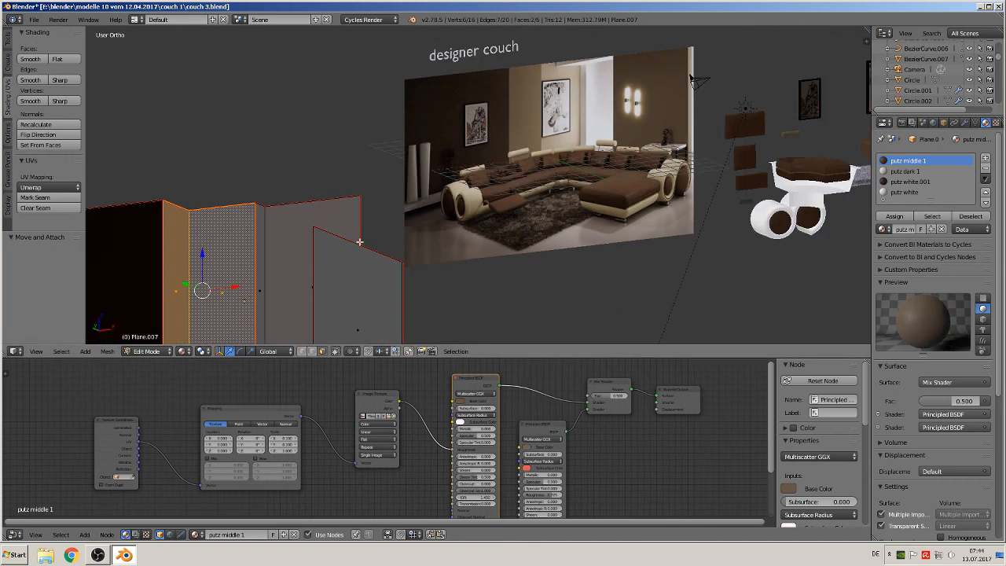
{"action": "middle_click_drag", "start_coordinate": [407, 243], "coordinate": [626, 174], "text": "shift"}
{"action": "left_click", "coordinate": [894, 216]}
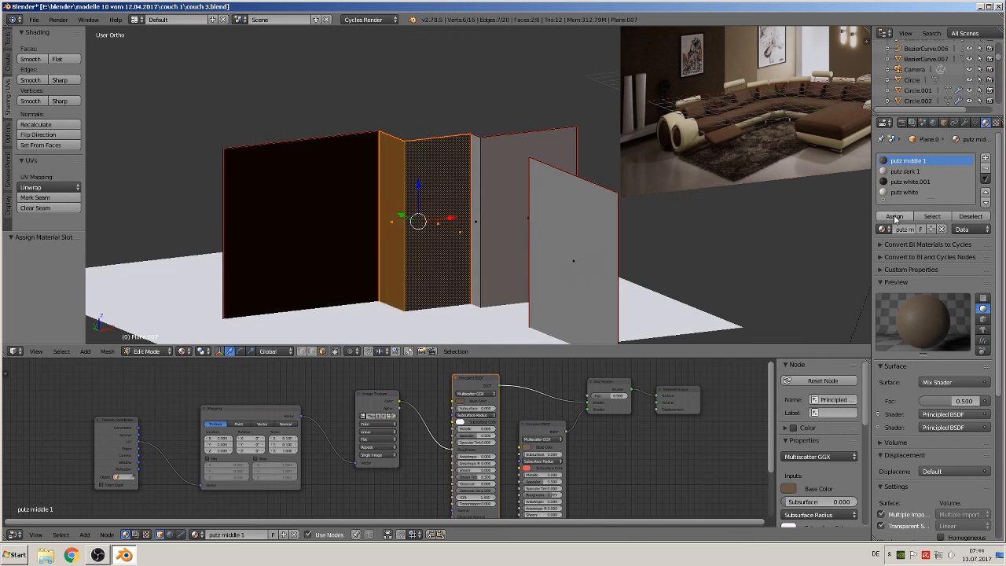
{"action": "key", "text": "Tab"}
- Assign the putz middle 1 material to the separate front wall face of the wall object
{"action": "middle_click_drag", "start_coordinate": [525, 272], "coordinate": [492, 245]}
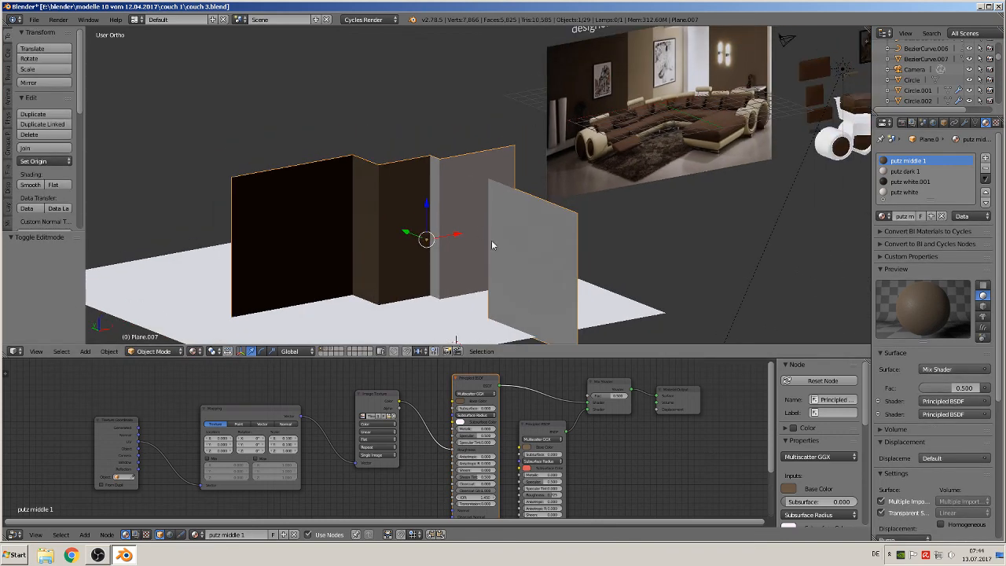
{"action": "key", "text": "Tab"}
{"action": "right_click", "coordinate": [541, 256]}
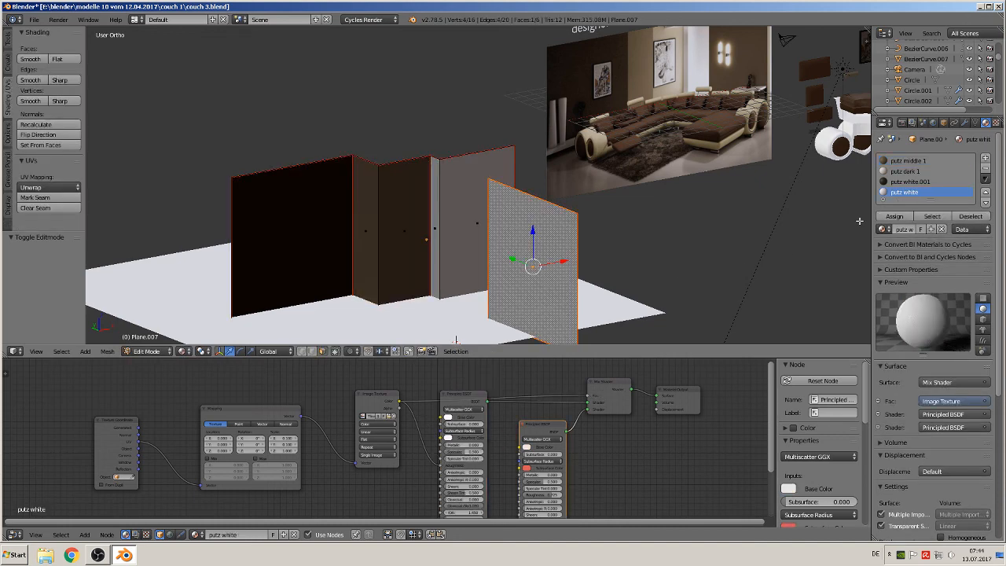
{"action": "left_click", "coordinate": [912, 161]}
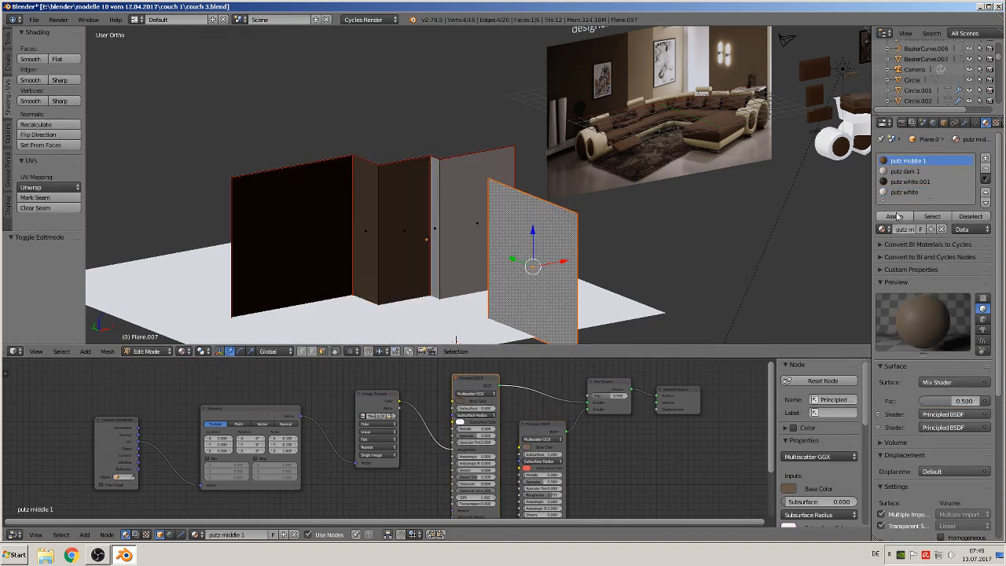
{"action": "left_click", "coordinate": [895, 216]}
{"action": "key", "text": "Tab"}
- Save the scene file couch 3.blend
{"action": "scroll", "coordinate": [589, 197], "scroll_direction": "up", "scroll_amount": 5}
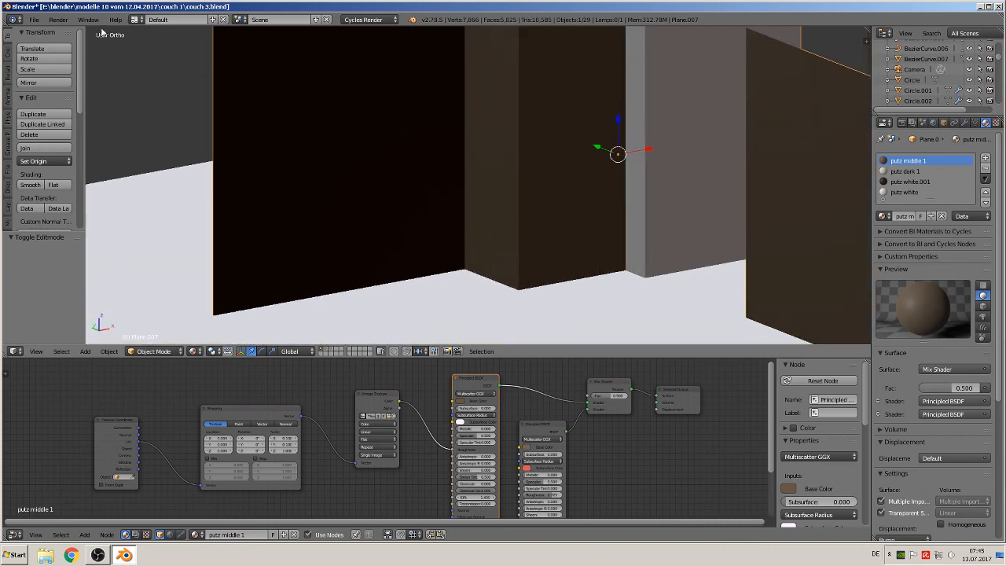
{"action": "left_click", "coordinate": [34, 19]}
{"action": "left_click", "coordinate": [48, 102]}
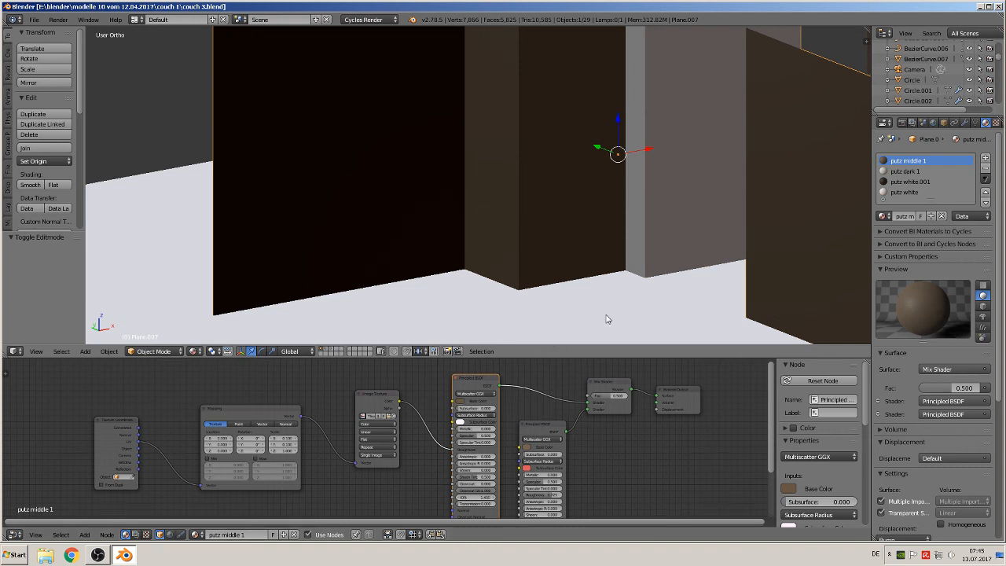
- Select the floor plane and change the surface shader of its bottom material to Principled BSDF
{"action": "scroll", "coordinate": [605, 314], "scroll_direction": "down", "scroll_amount": 5}
{"action": "middle_click_drag", "start_coordinate": [578, 317], "coordinate": [548, 330]}
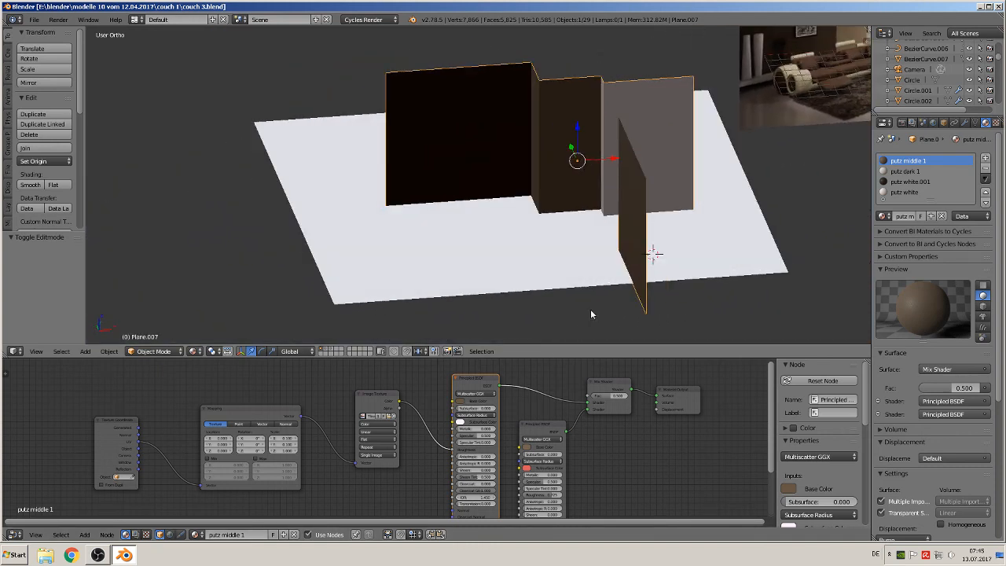
{"action": "right_click", "coordinate": [509, 249]}
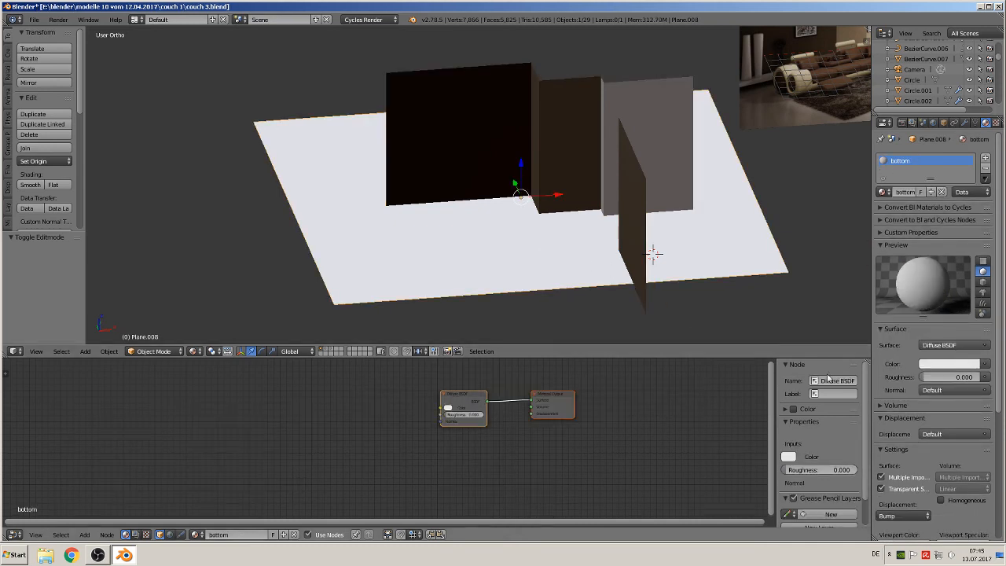
{"action": "left_click", "coordinate": [985, 364]}
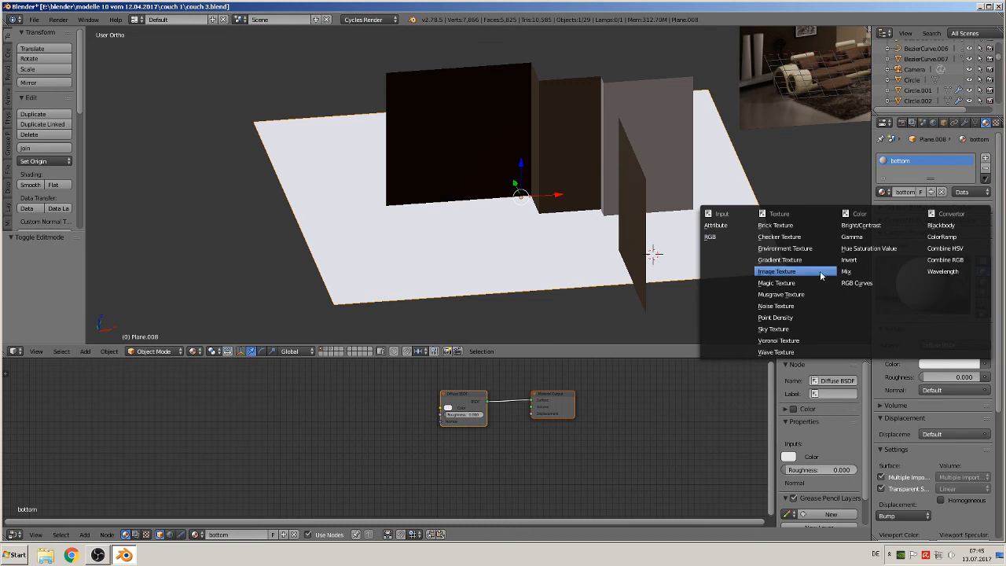
{"action": "left_click", "coordinate": [968, 344]}
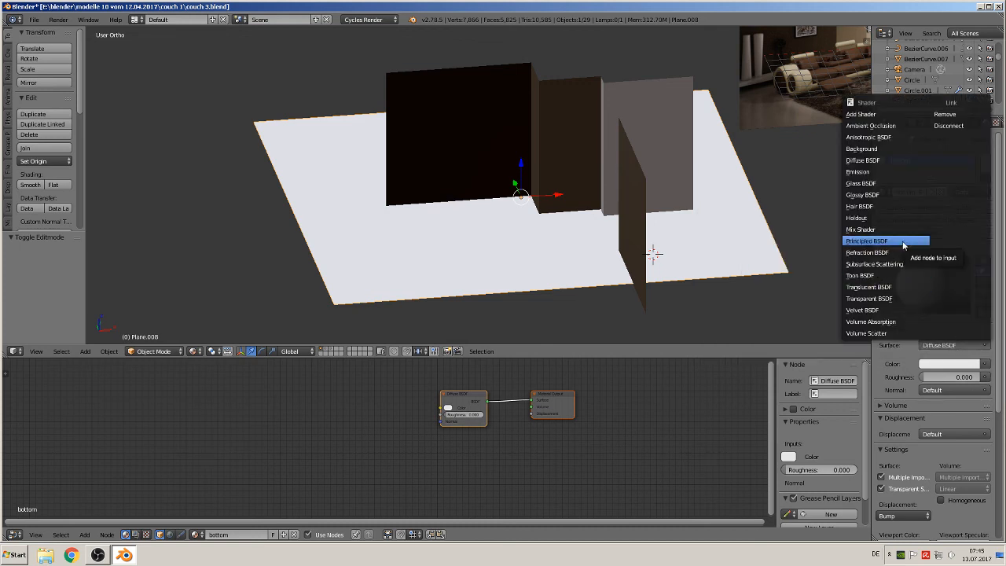
{"action": "left_click", "coordinate": [904, 242]}
- Add an Image Texture to the floor material's Base Color and open the file browser for its image
{"action": "left_click", "coordinate": [986, 379]}
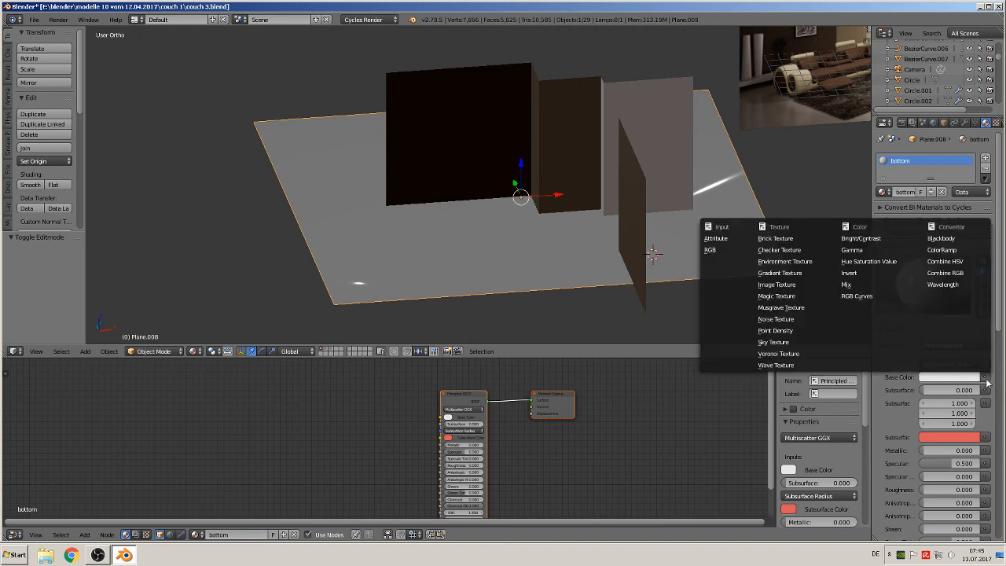
{"action": "left_click", "coordinate": [743, 286]}
{"action": "left_click", "coordinate": [964, 391]}
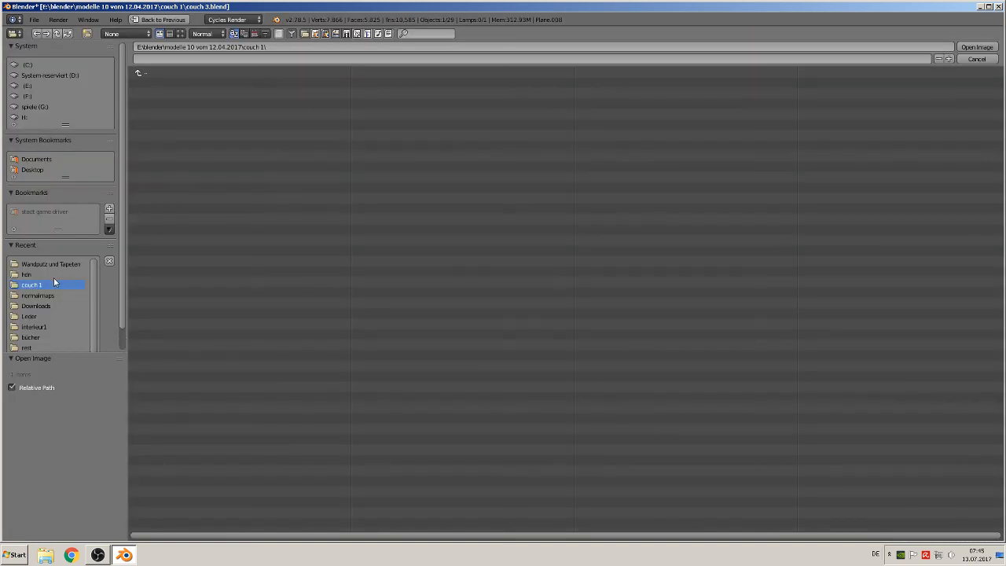
- Browse to the Pflastersteine,Boden,Fliesen texture folder and show its images as thumbnails
{"action": "left_click", "coordinate": [52, 266]}
{"action": "left_click", "coordinate": [146, 73]}
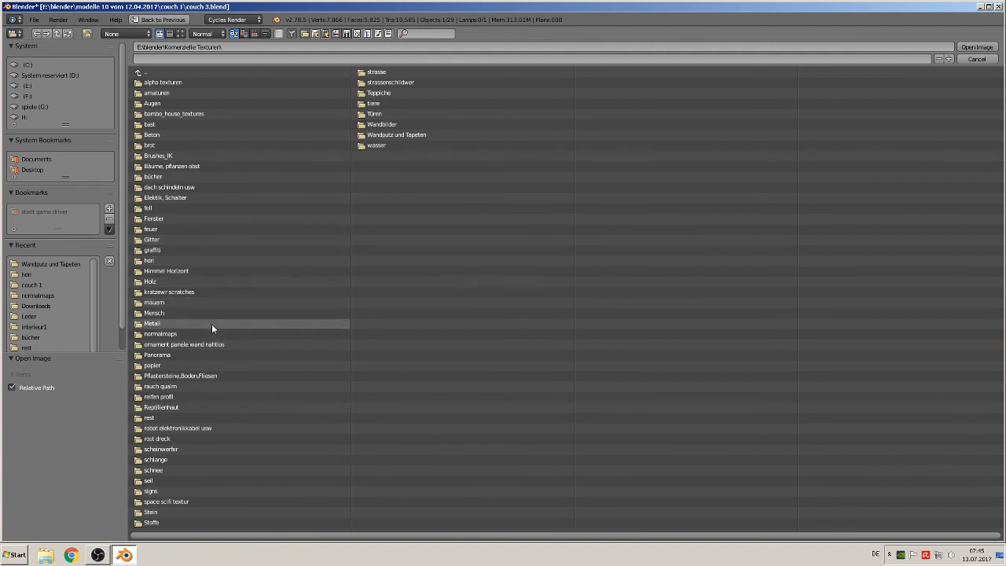
{"action": "left_click", "coordinate": [220, 376]}
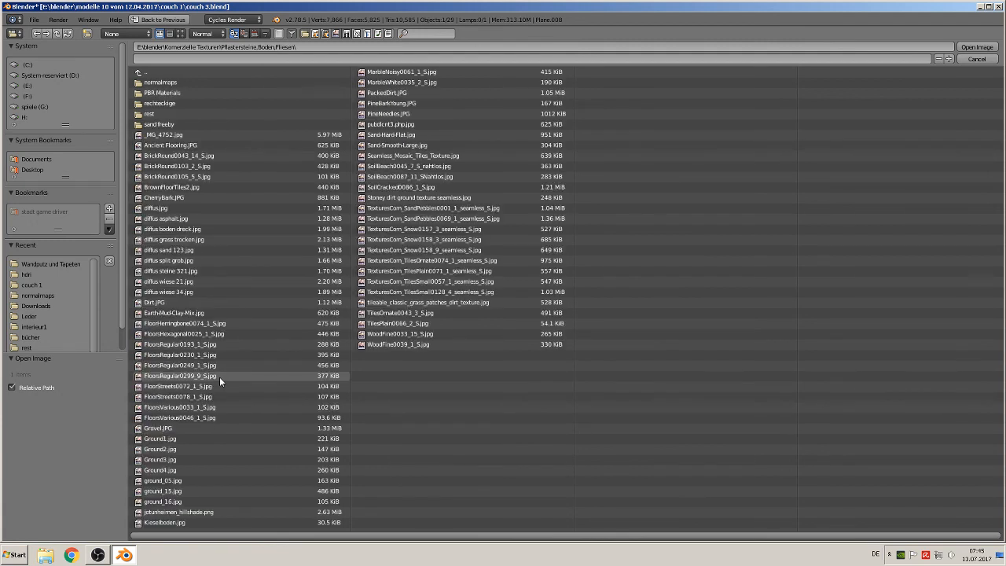
{"action": "left_click", "coordinate": [180, 33]}
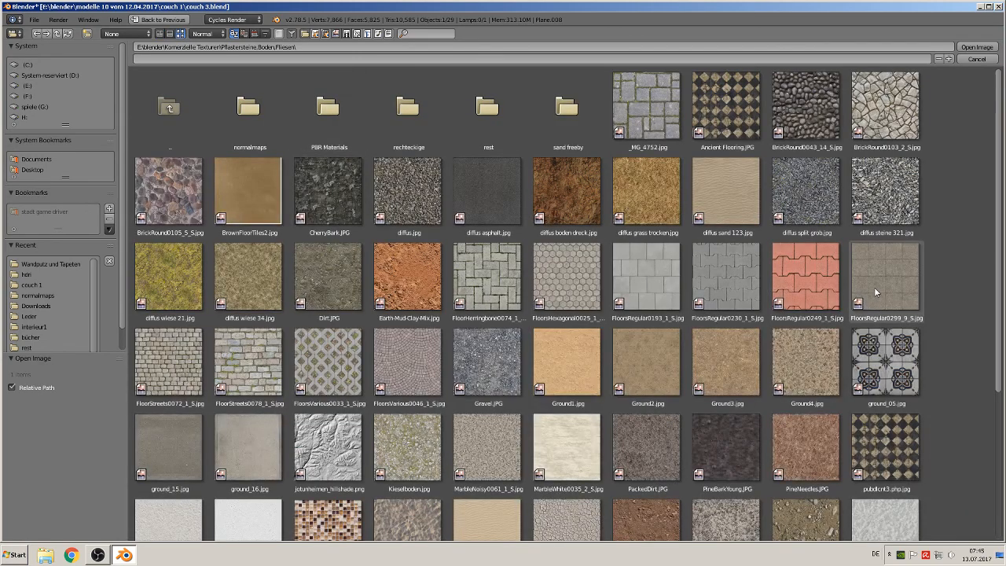
- Load the tile image TexturesCom_TilesPlain0071_1_seamless_S.jpg as the floor material's Base Color texture
{"action": "scroll", "coordinate": [964, 285], "scroll_direction": "down", "scroll_amount": 5}
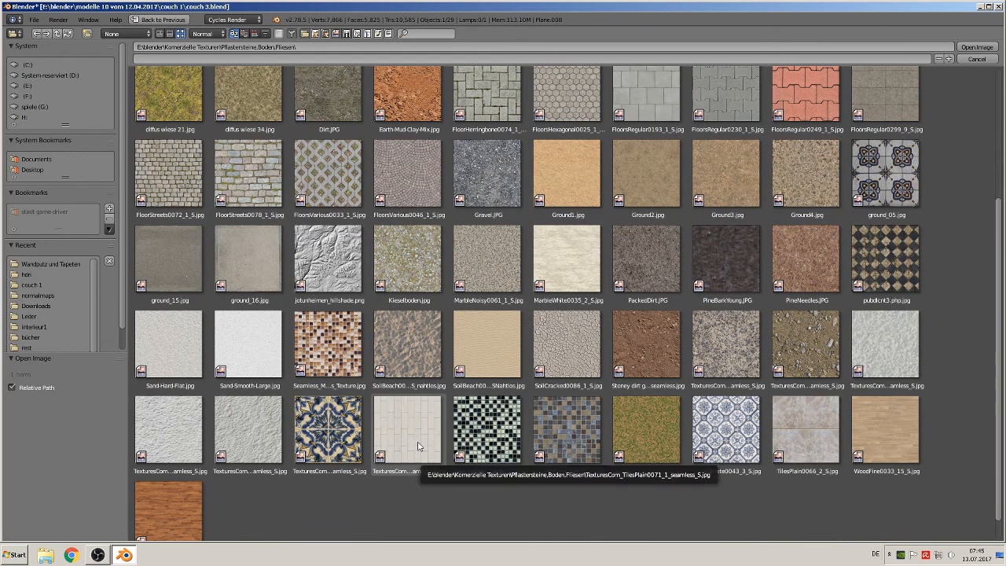
{"action": "double_click", "coordinate": [416, 449]}
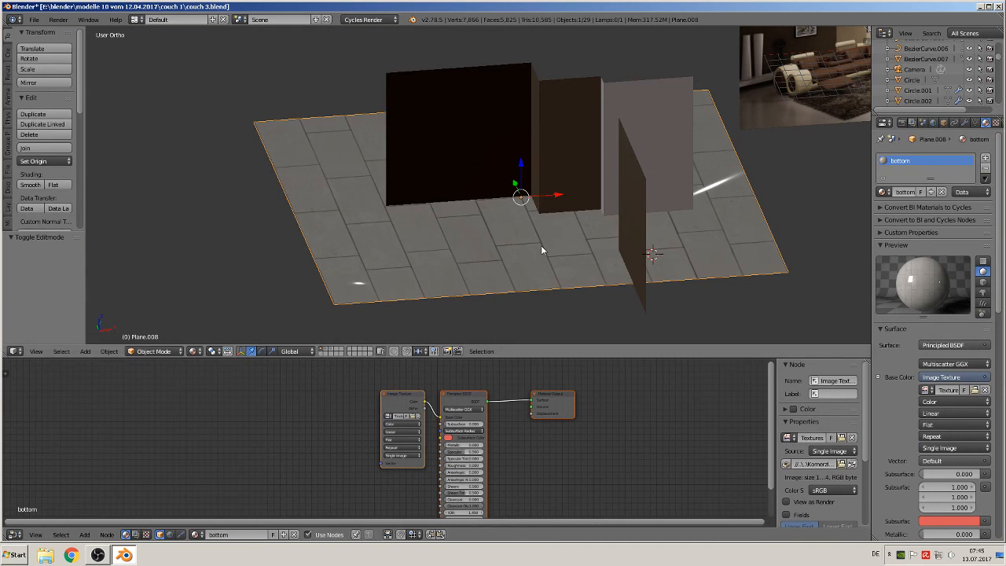
{"action": "scroll", "coordinate": [541, 245], "scroll_direction": "down", "scroll_amount": 1}
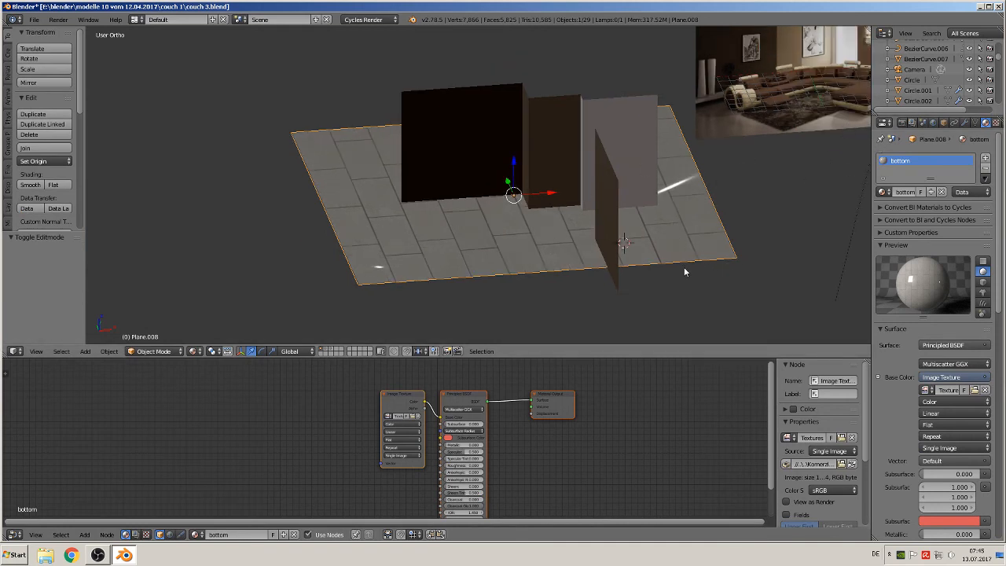
{"action": "middle_click_drag", "start_coordinate": [533, 288], "coordinate": [410, 296], "text": "shift"}
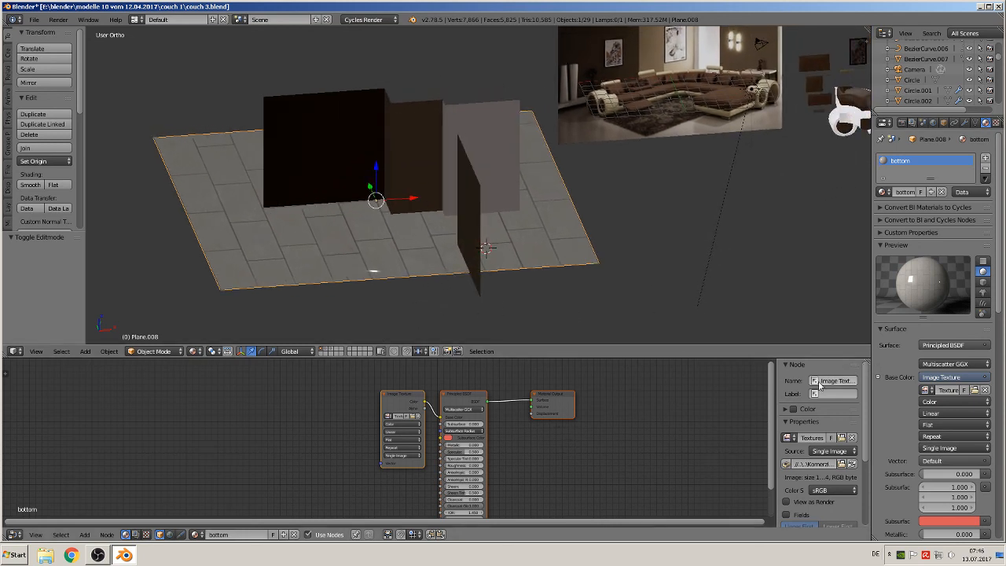
- Hide the node properties, split the node editor in two and turn the new area into a UV/Image Editor
{"action": "key", "text": "n"}
{"action": "left_click_drag", "start_coordinate": [866, 362], "coordinate": [452, 368]}
{"action": "left_click", "coordinate": [466, 535]}
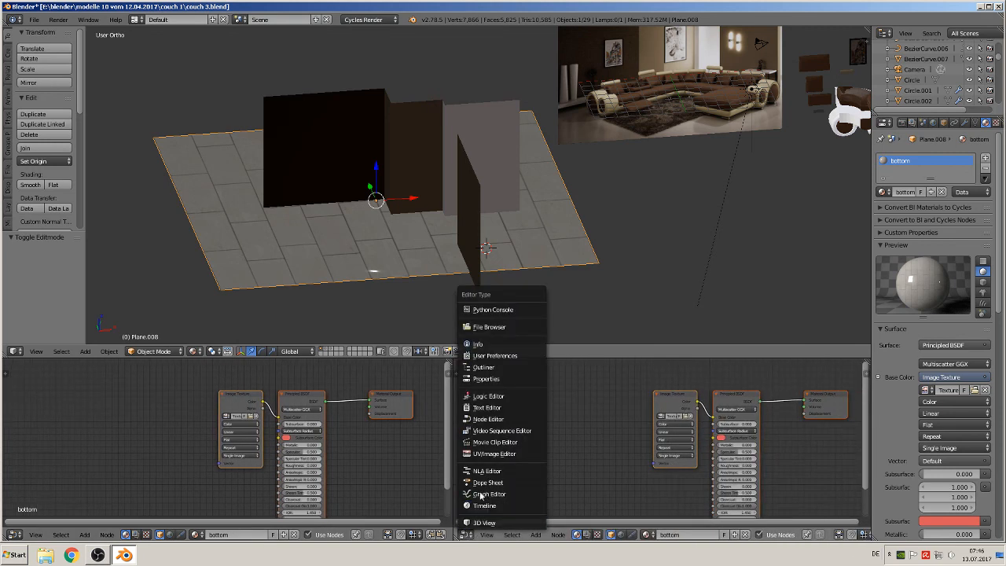
{"action": "left_click", "coordinate": [490, 454]}
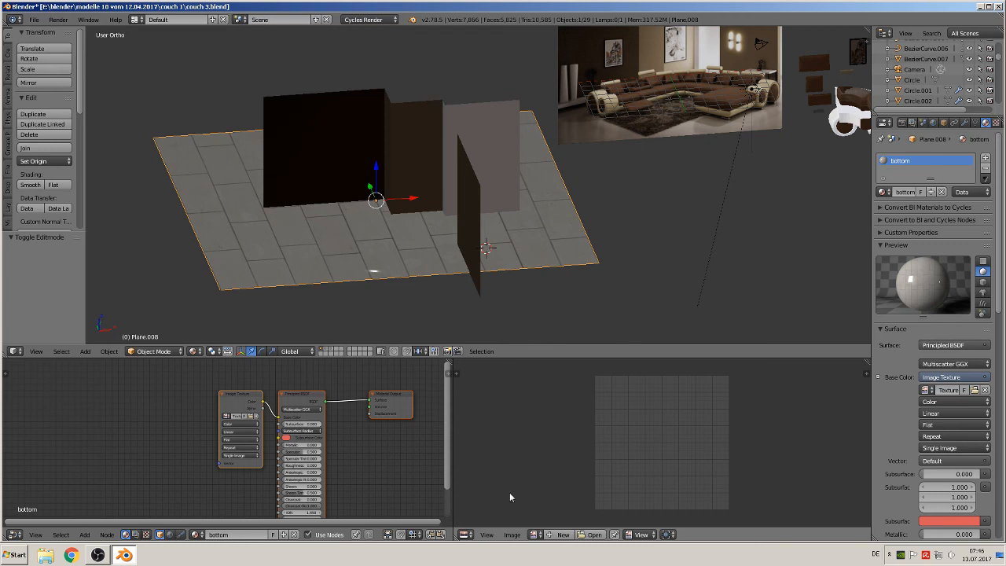
- Put the floor plane into Edit Mode and rotate its UV layout by 90°
{"action": "key", "text": "Tab"}
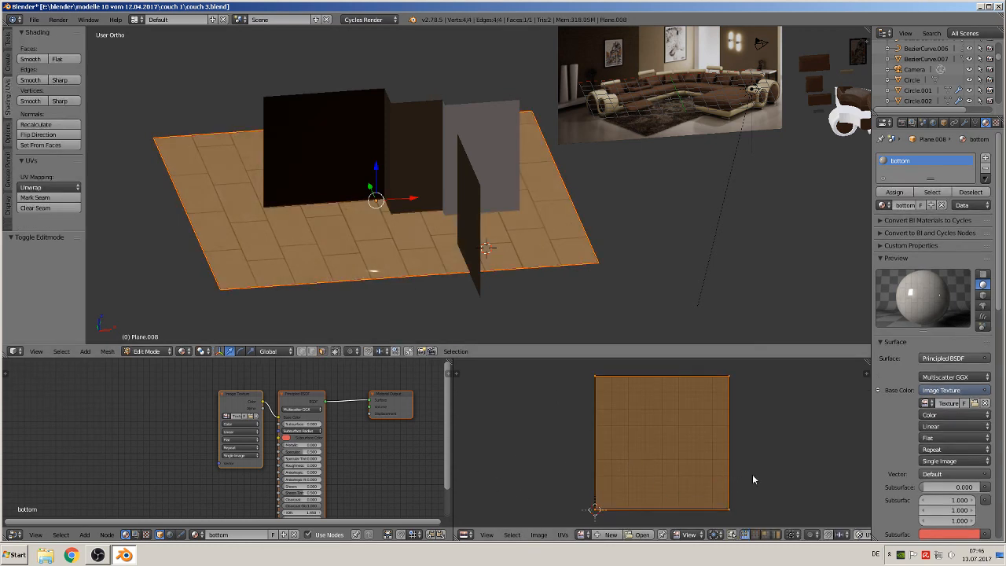
{"action": "type", "text": "r90"}
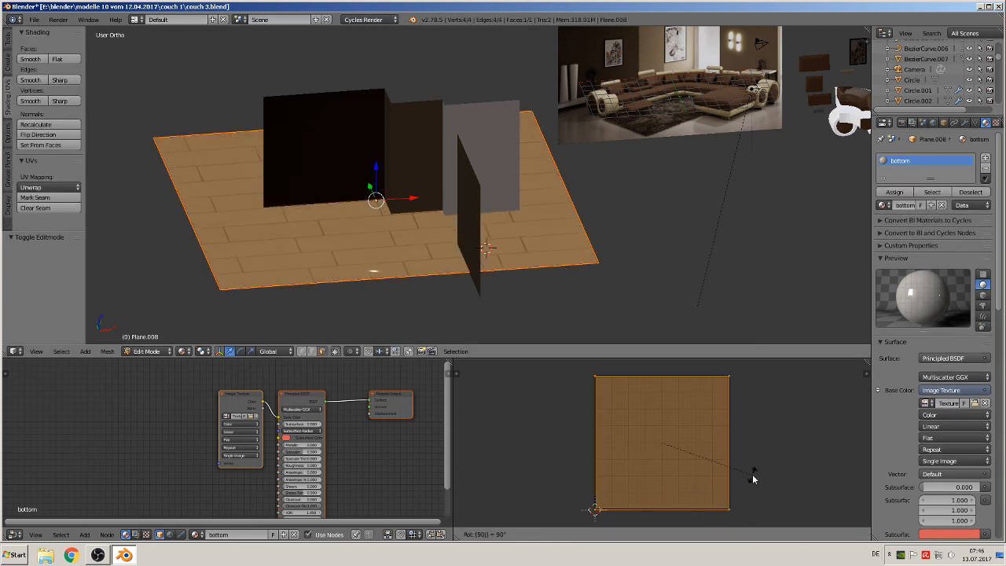
{"action": "key", "text": "Return"}
{"action": "scroll", "coordinate": [499, 188], "scroll_direction": "up", "scroll_amount": 1}
{"action": "middle_click_drag", "start_coordinate": [411, 238], "coordinate": [559, 202], "text": "shift"}
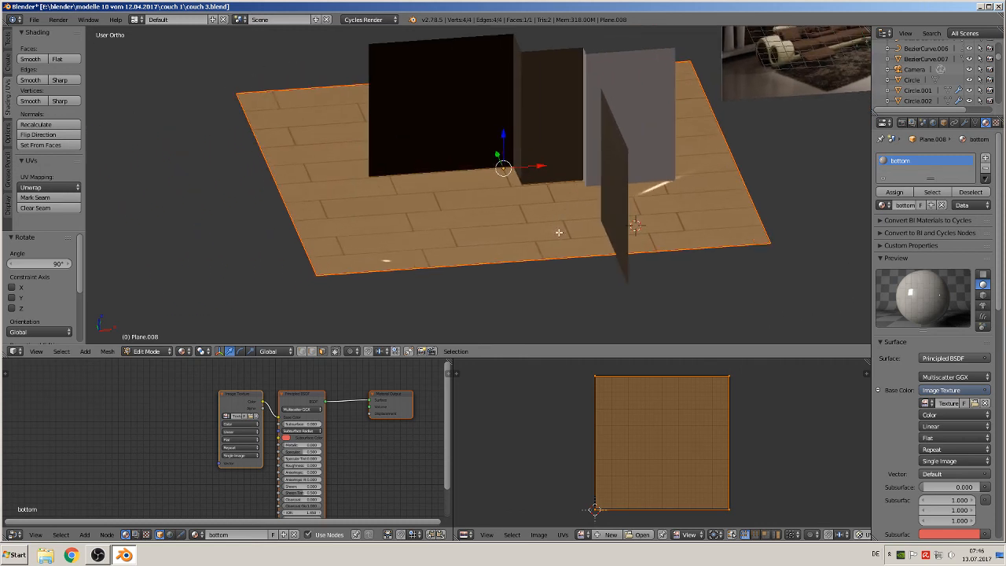
- Add a Texture Coordinate node to the floor material, well ahead of the Image Texture node
{"action": "scroll", "coordinate": [214, 438], "scroll_direction": "up", "scroll_amount": 2}
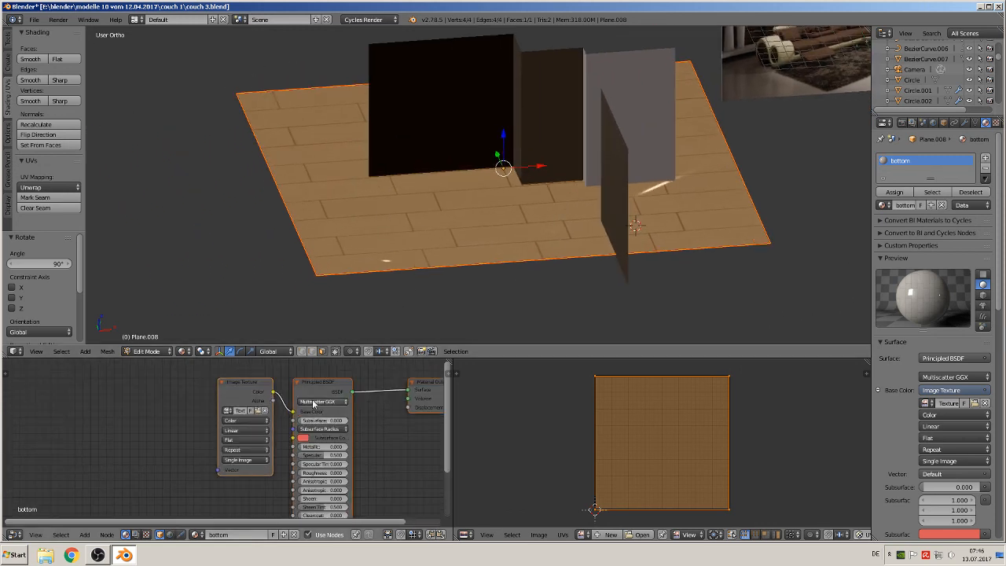
{"action": "left_click", "coordinate": [85, 535]}
{"action": "mouse_move", "coordinate": [98, 513]}
{"action": "left_click", "coordinate": [177, 478]}
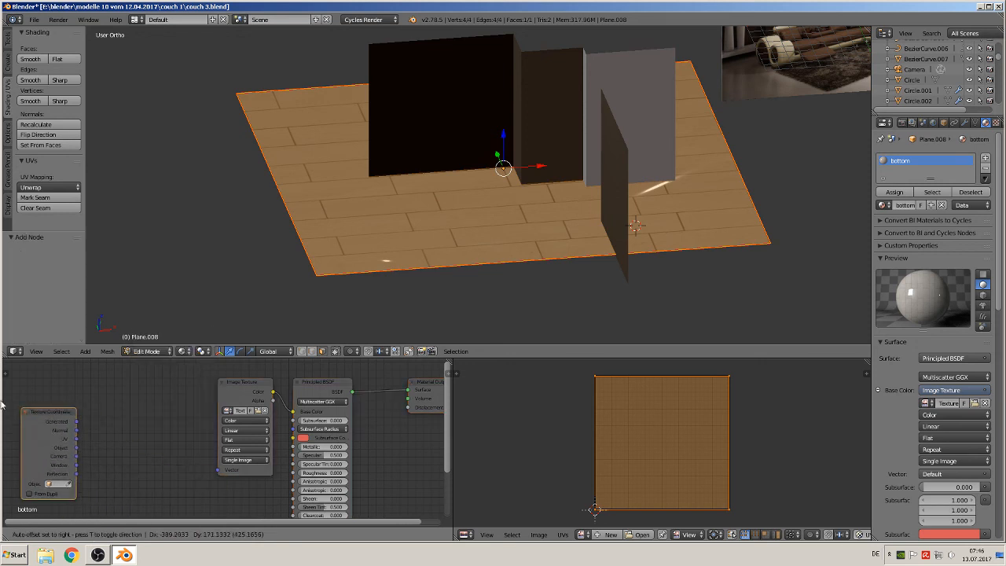
{"action": "left_click", "coordinate": [440, 397]}
{"action": "middle_click_drag", "start_coordinate": [176, 497], "coordinate": [361, 497]}
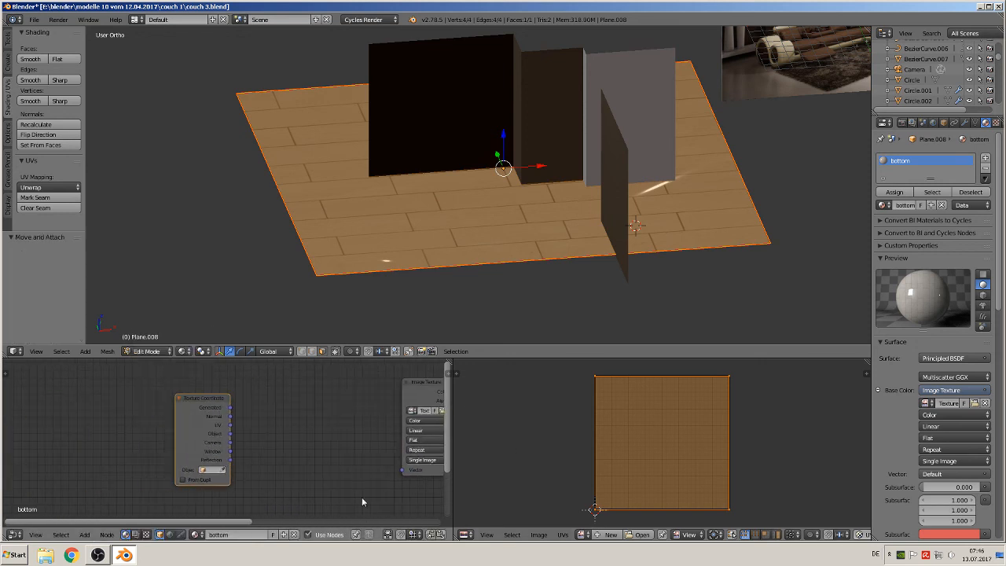
- Add a Mapping node and link the UV coordinates through it to the Image Texture's Vector input
{"action": "left_click", "coordinate": [81, 534]}
{"action": "mouse_move", "coordinate": [116, 464]}
{"action": "left_click", "coordinate": [161, 471]}
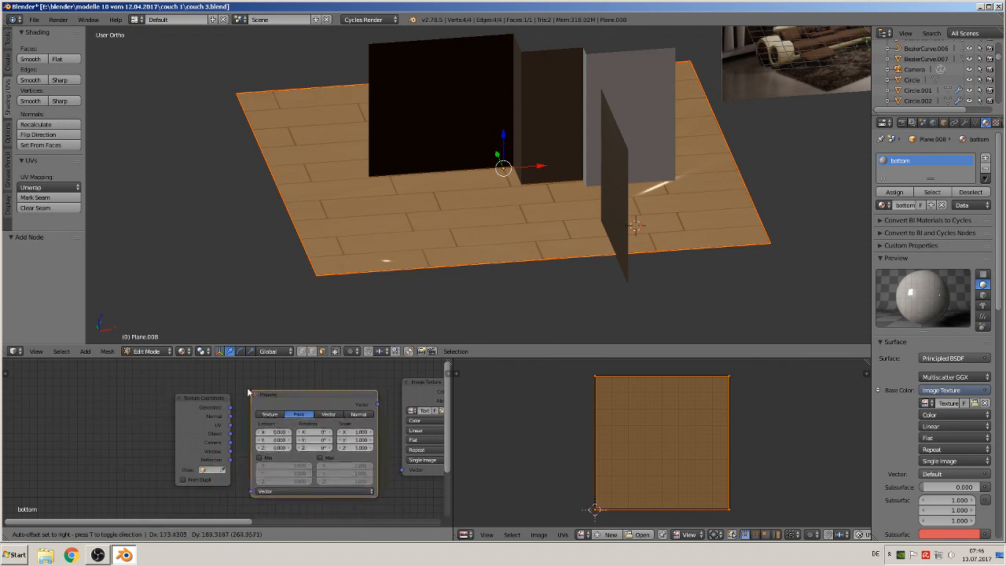
{"action": "left_click", "coordinate": [243, 386]}
{"action": "left_click_drag", "start_coordinate": [231, 424], "coordinate": [244, 485]}
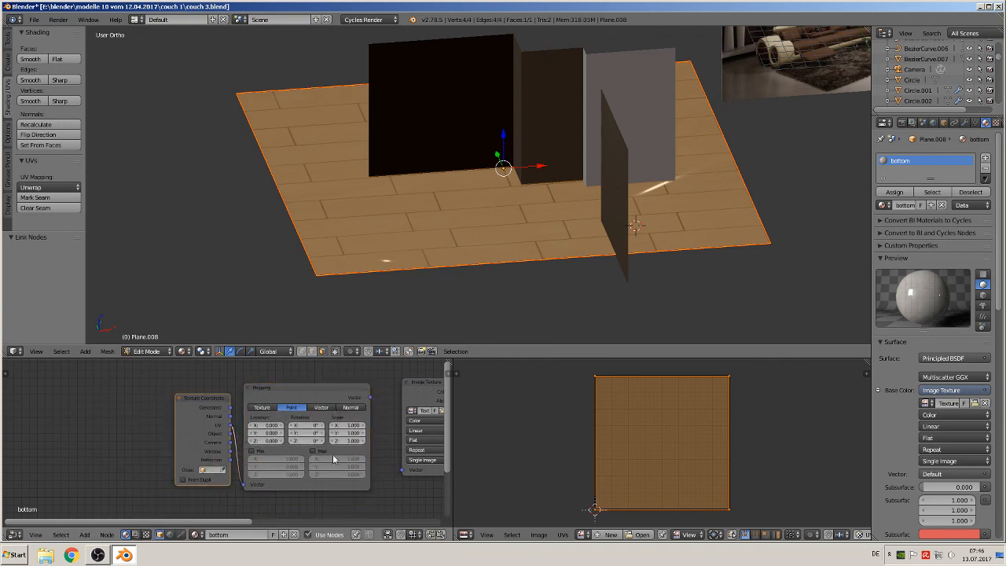
{"action": "left_click_drag", "start_coordinate": [370, 397], "coordinate": [402, 470]}
- Set the Mapping node to Texture type with X and Y scale of 0.2, and check the tile size on the floor
{"action": "left_click", "coordinate": [261, 408]}
{"action": "left_click", "coordinate": [346, 425]}
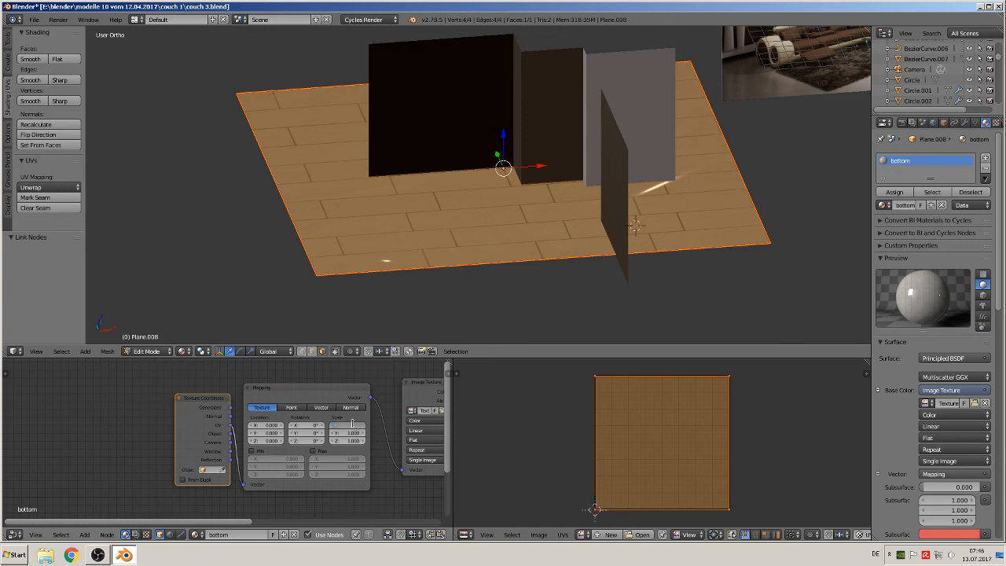
{"action": "type", "text": "0.25"}
{"action": "key", "text": "Tab"}
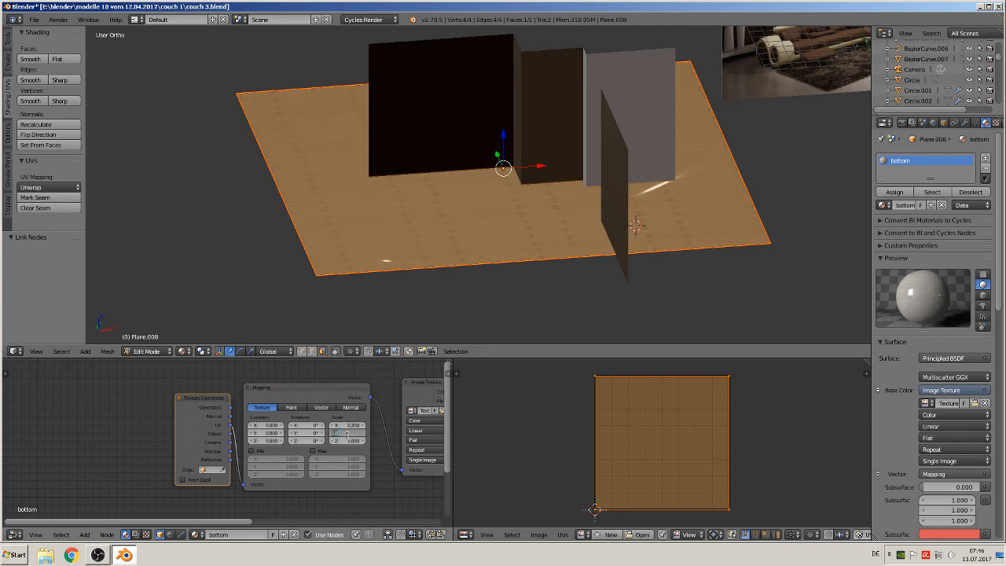
{"action": "type", "text": "0.2"}
{"action": "key", "text": "Return"}
{"action": "scroll", "coordinate": [349, 441], "scroll_direction": "up", "scroll_amount": 2}
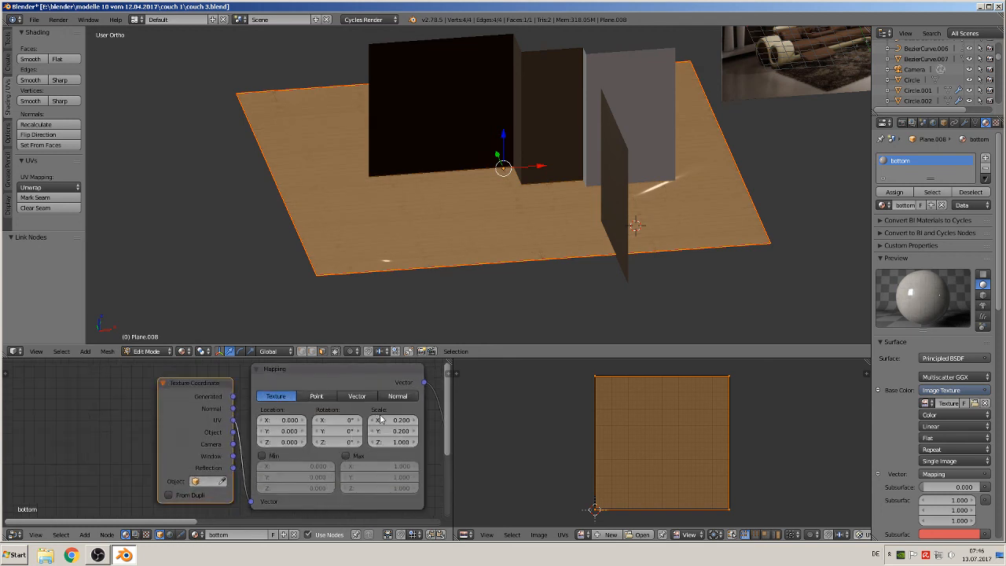
{"action": "scroll", "coordinate": [494, 223], "scroll_direction": "up", "scroll_amount": 6}
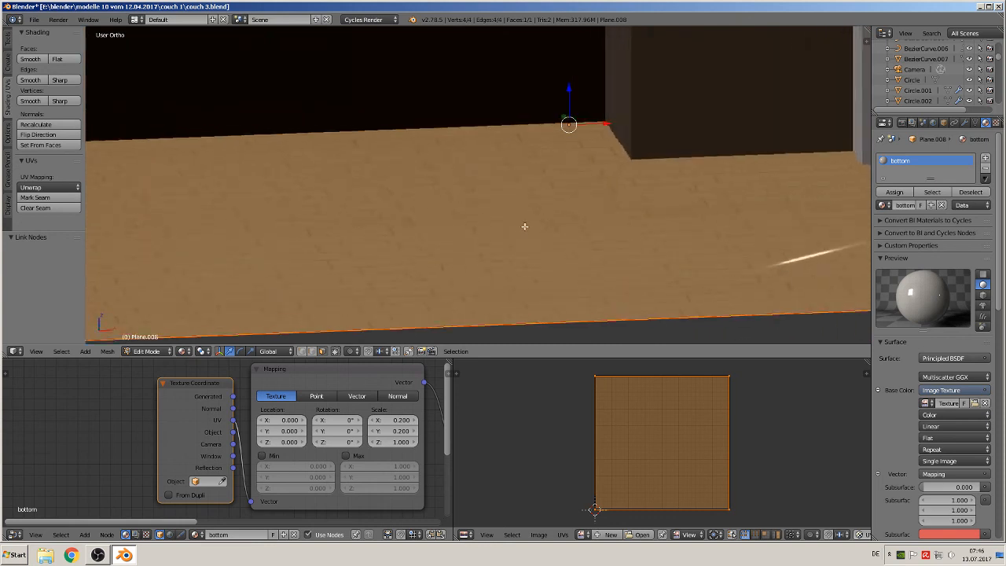
{"action": "scroll", "coordinate": [559, 235], "scroll_direction": "down", "scroll_amount": 4}
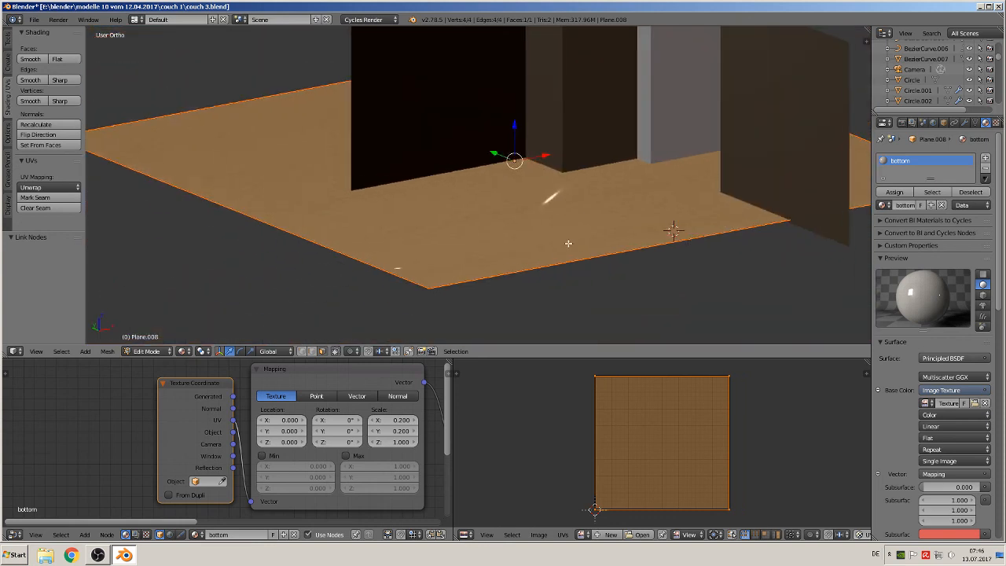